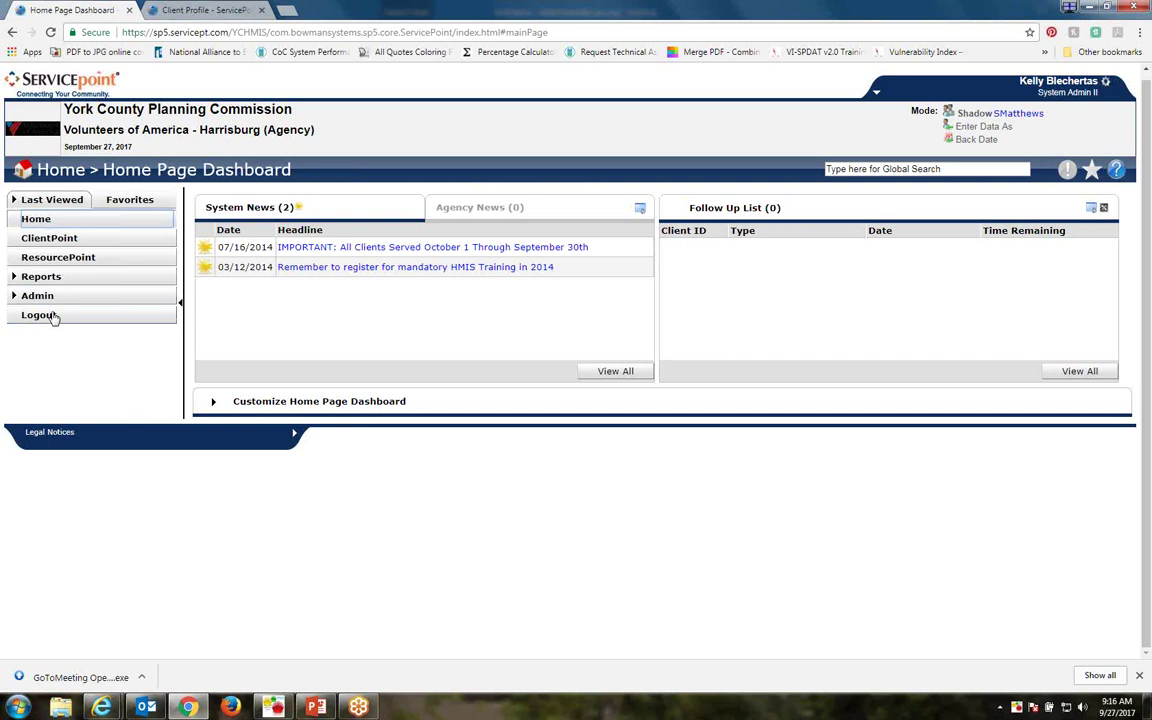
# Open the ClientPoint Client Search form and place the cursor in the First name field
pyautogui.click(48, 244)
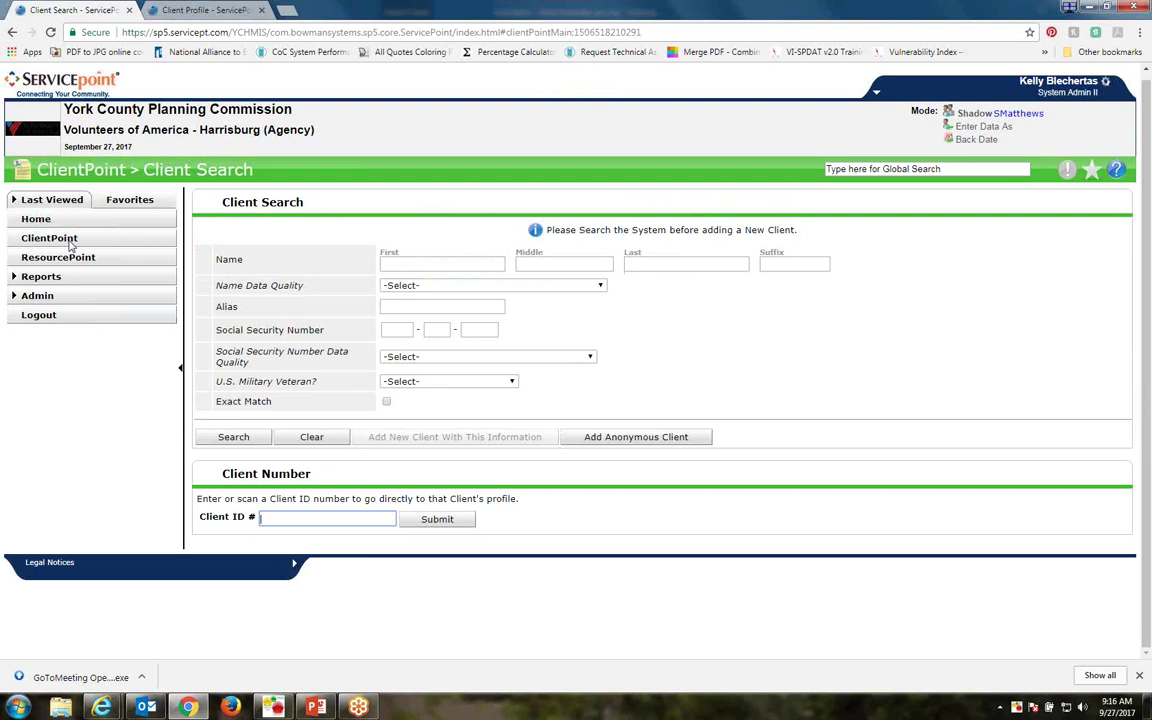
pyautogui.click(407, 261)
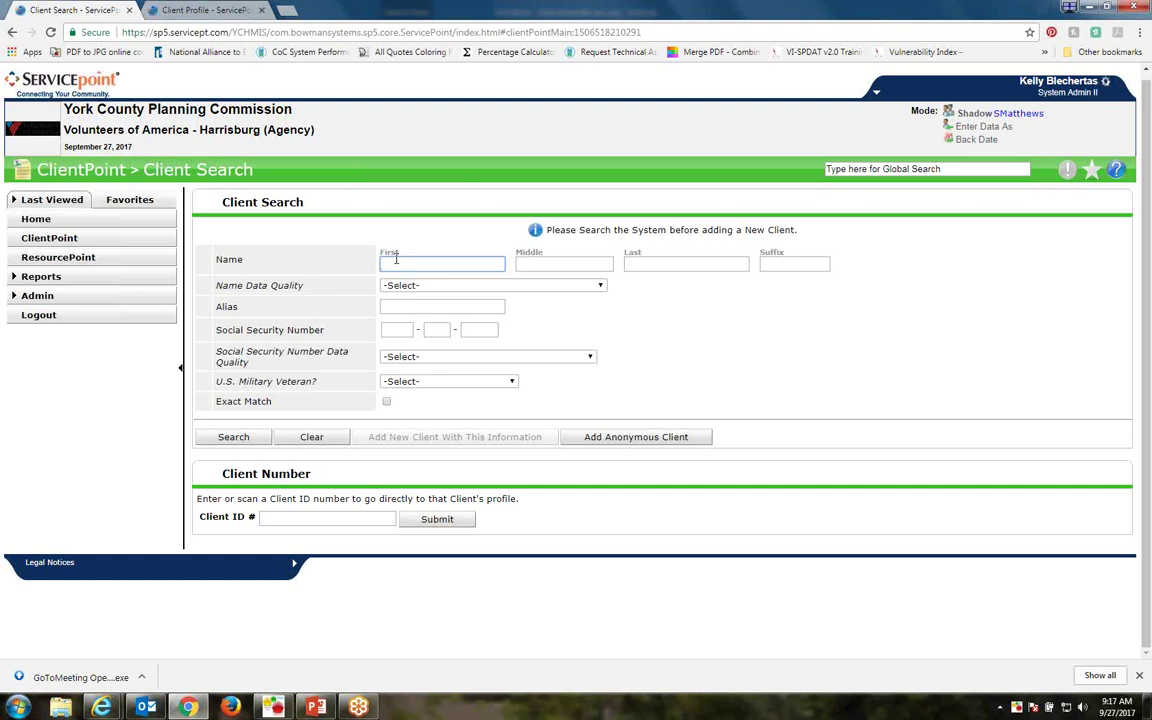
# Search for the veteran test client by first and last name; the search returns no matches
pyautogui.write('Bill')
pyautogui.press('Tab')
pyautogui.press('Tab')
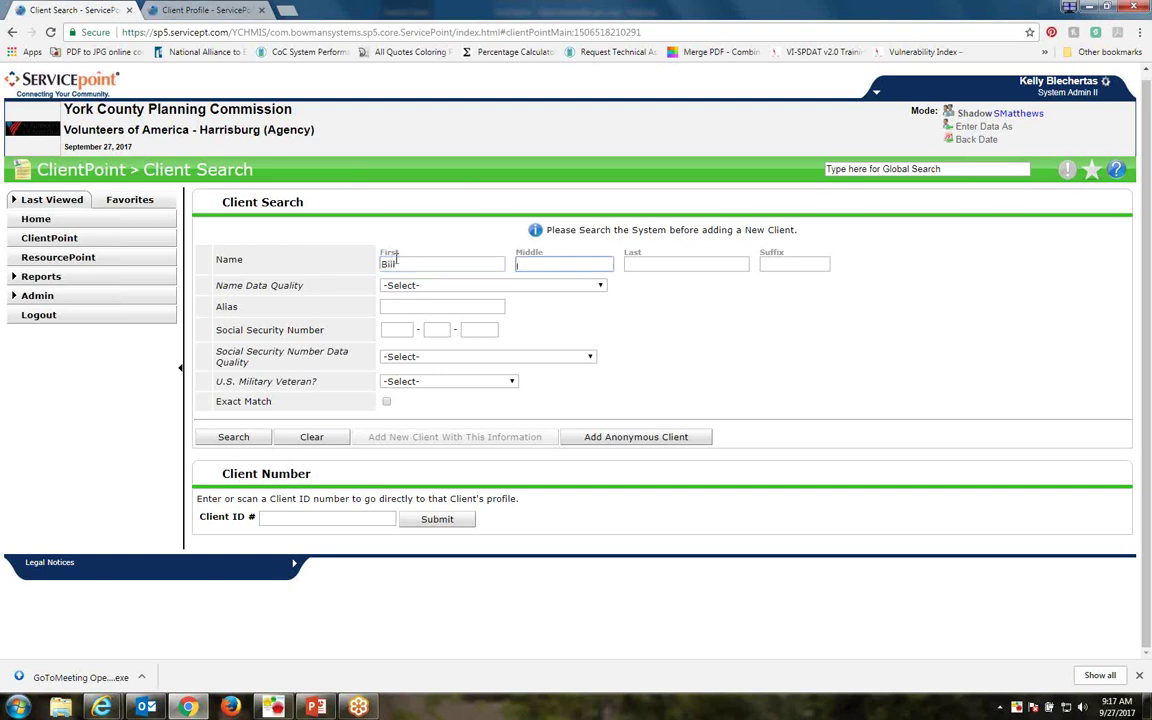
pyautogui.write('VeteranTest')
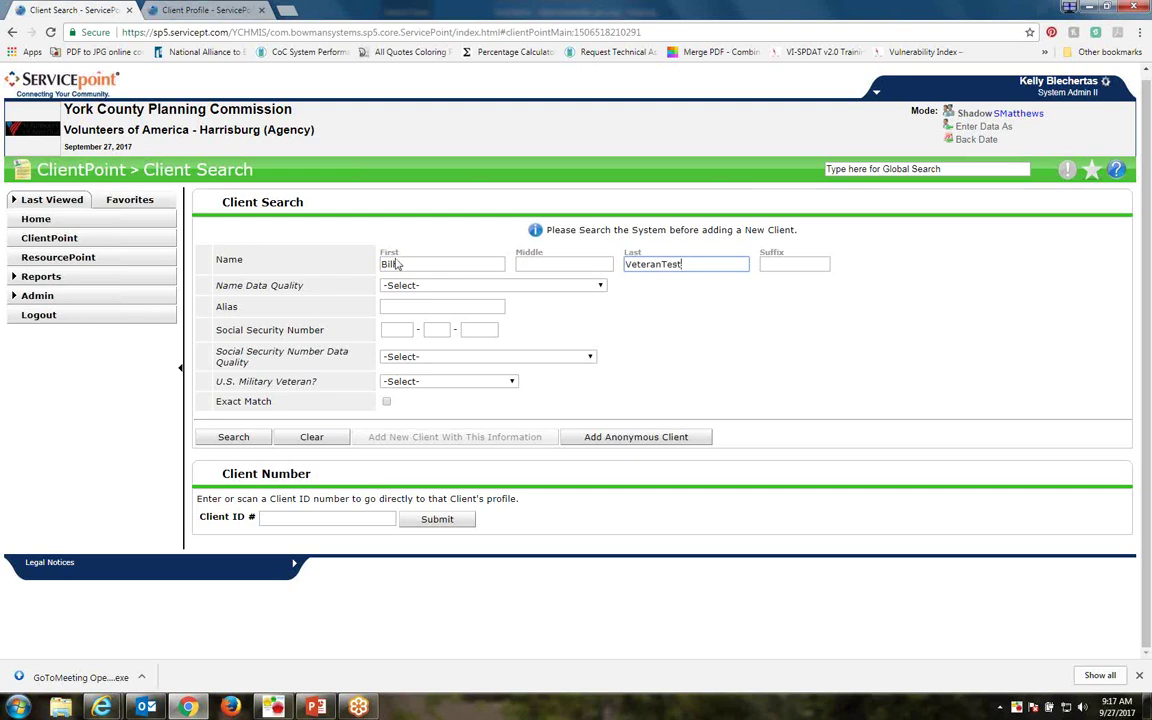
pyautogui.click(236, 438)
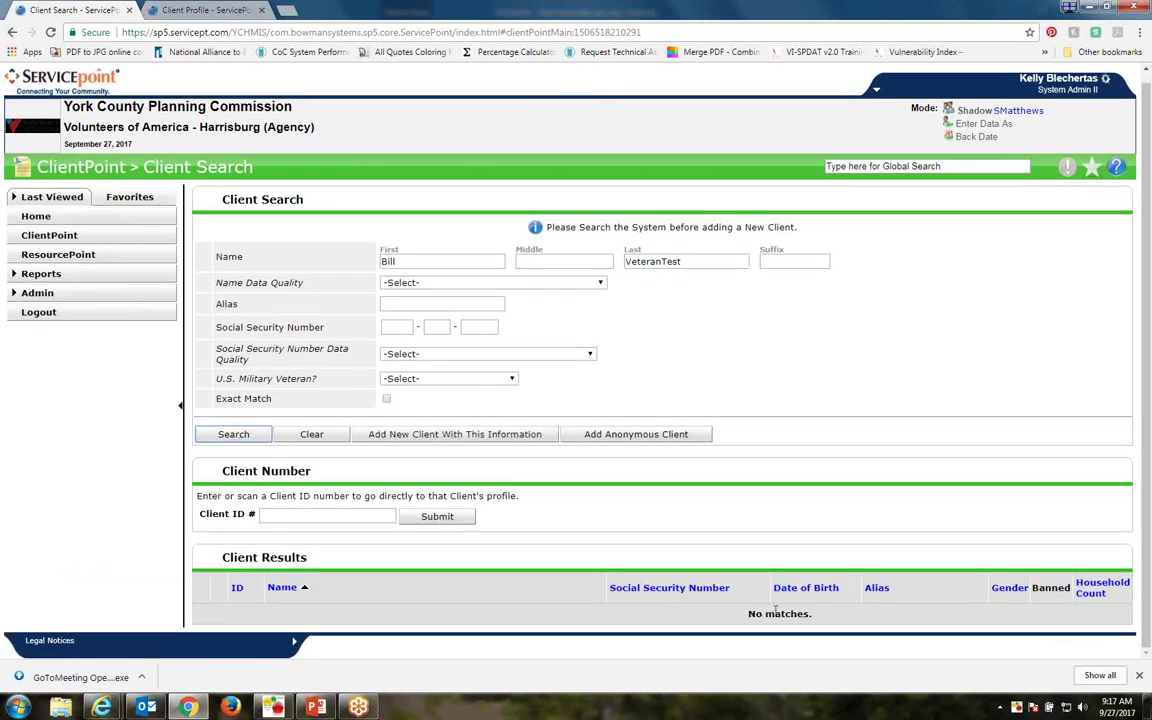
pyautogui.moveTo(812, 613); pyautogui.dragTo(647, 613)
pyautogui.click(647, 613)
# Replace the search names with the other test client's first and last name and search
pyautogui.doubleClick(390, 261)
pyautogui.write('Belle')
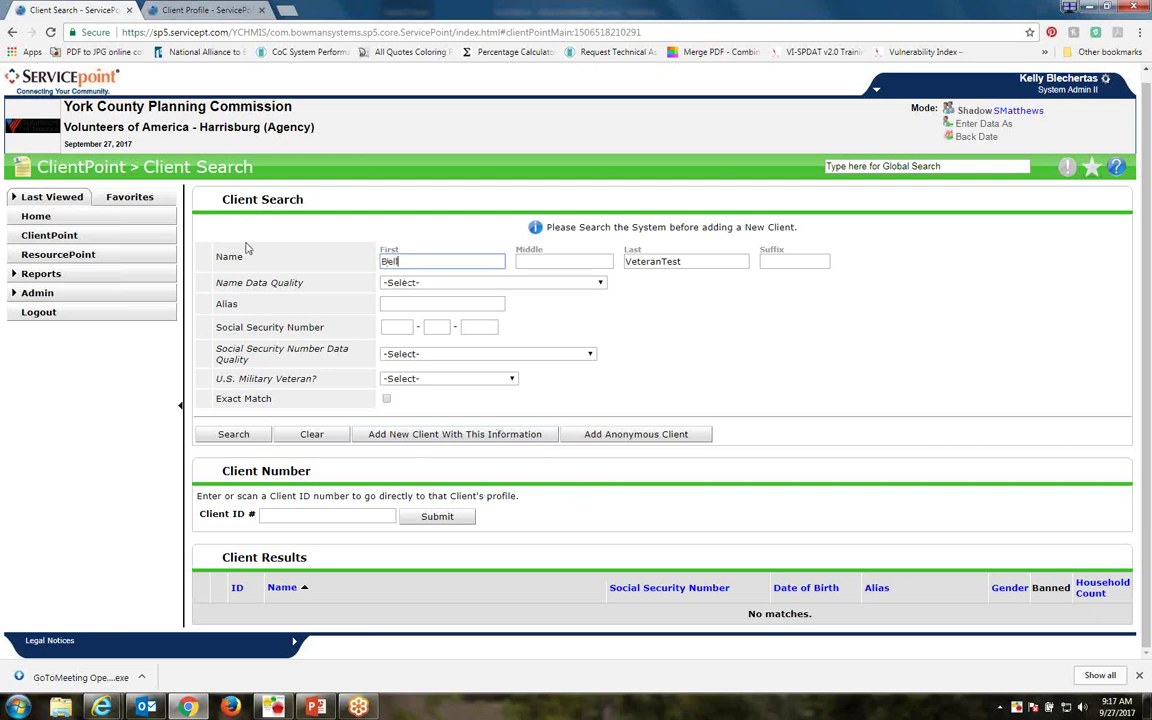
pyautogui.press('Tab')
pyautogui.press('Tab')
pyautogui.write('BellTest')
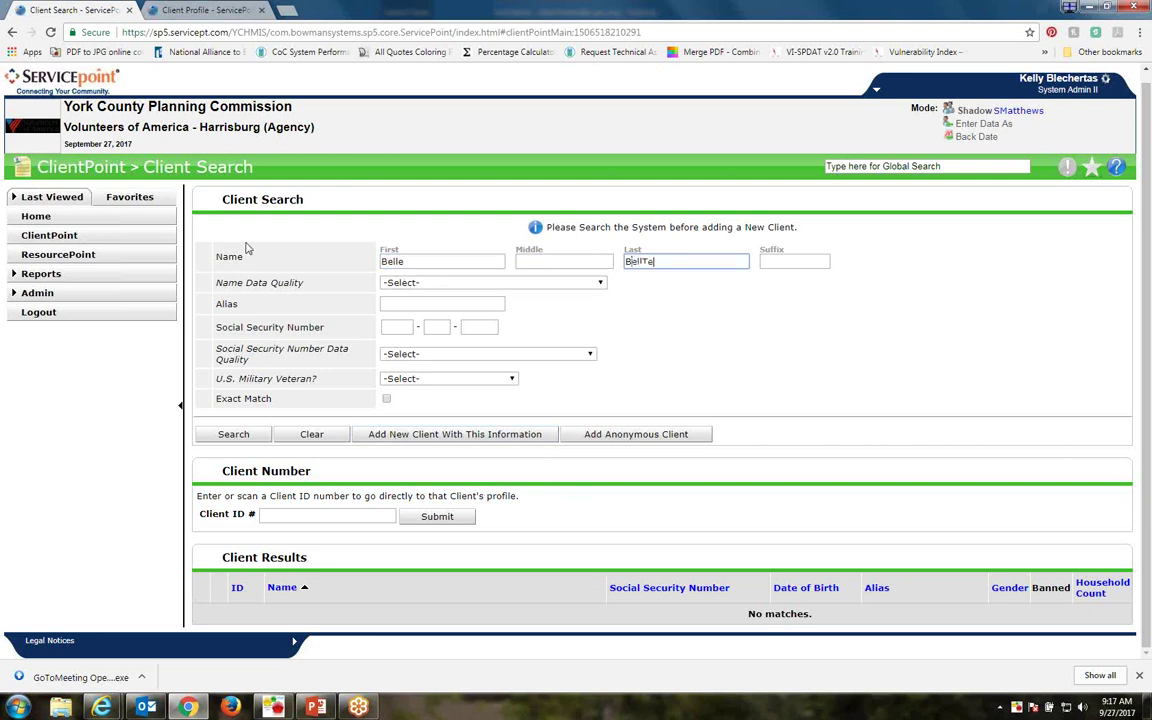
pyautogui.click(230, 436)
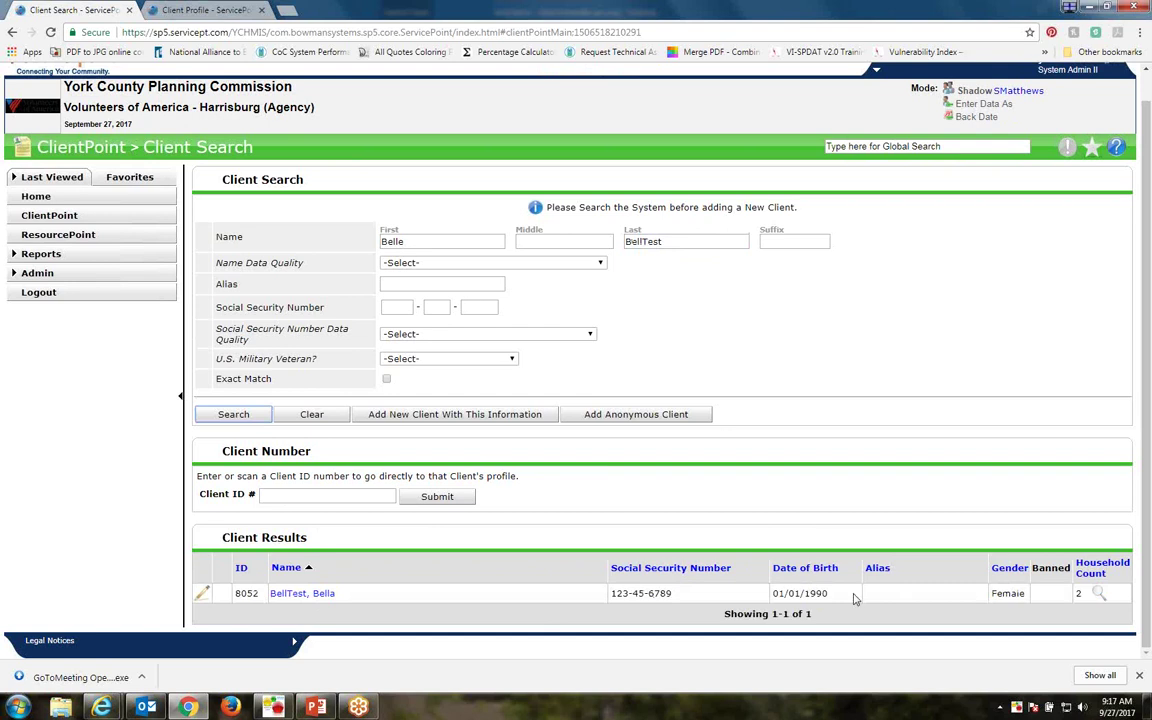
# Open the matching client's Client Profile from the results and scroll through it
pyautogui.click(293, 594)
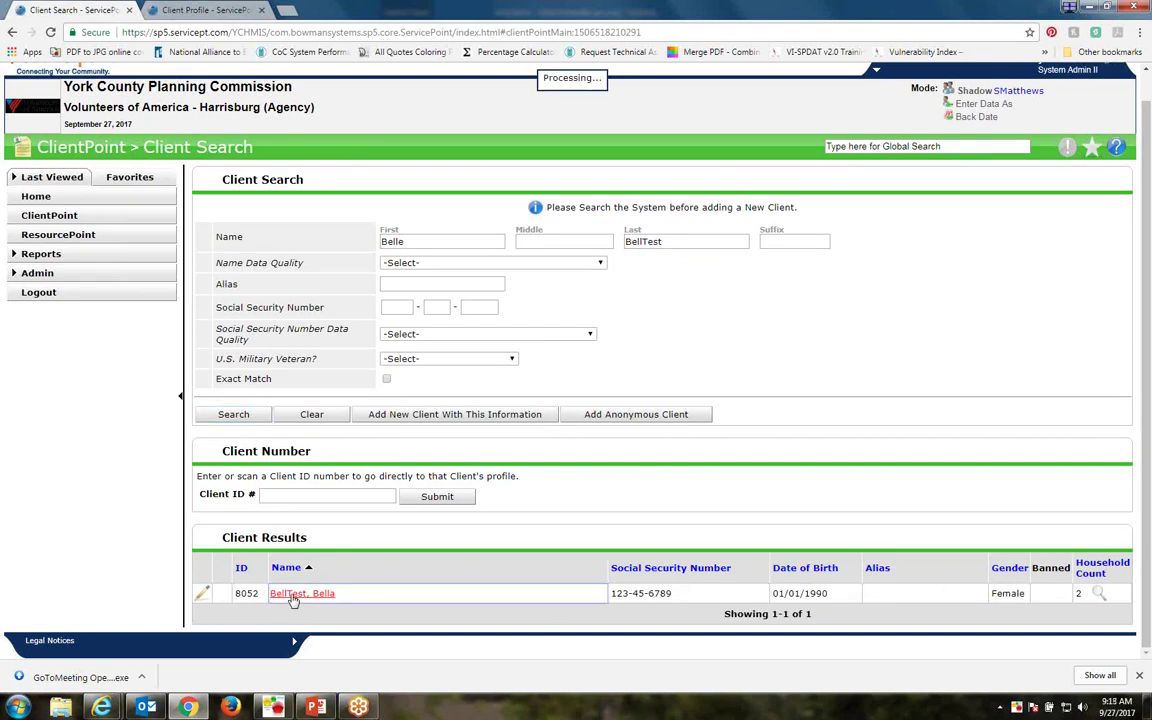
pyautogui.scroll(-3, 293, 600)
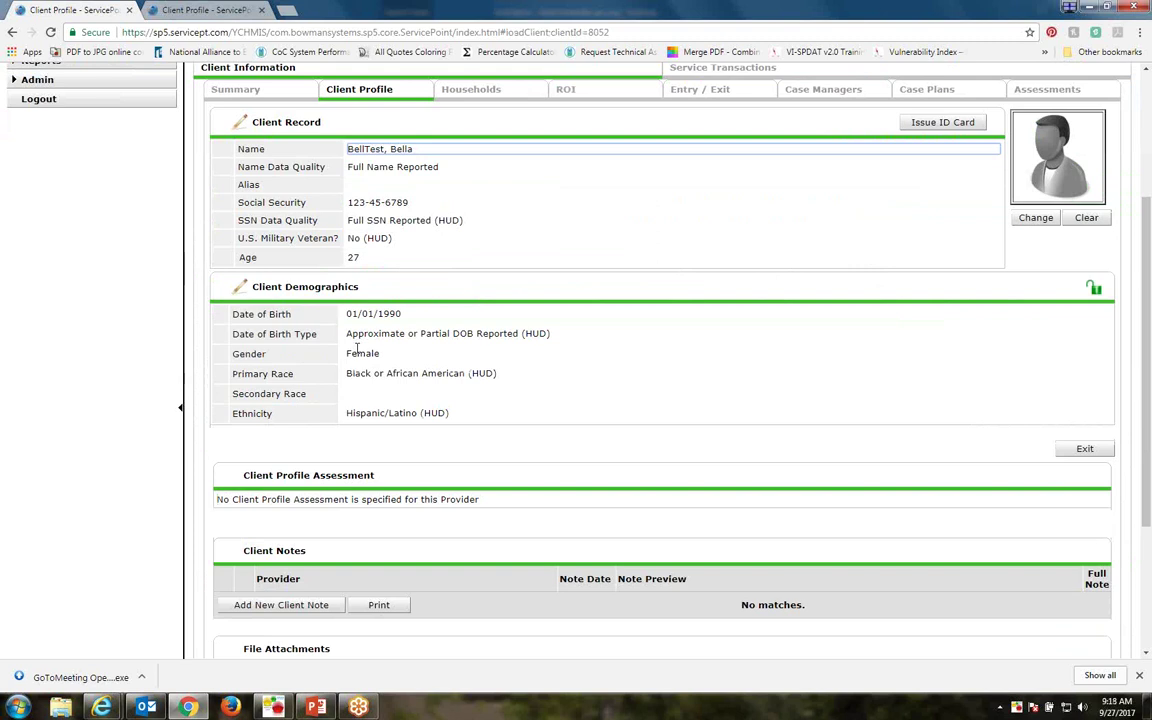
pyautogui.scroll(3, 307, 355)
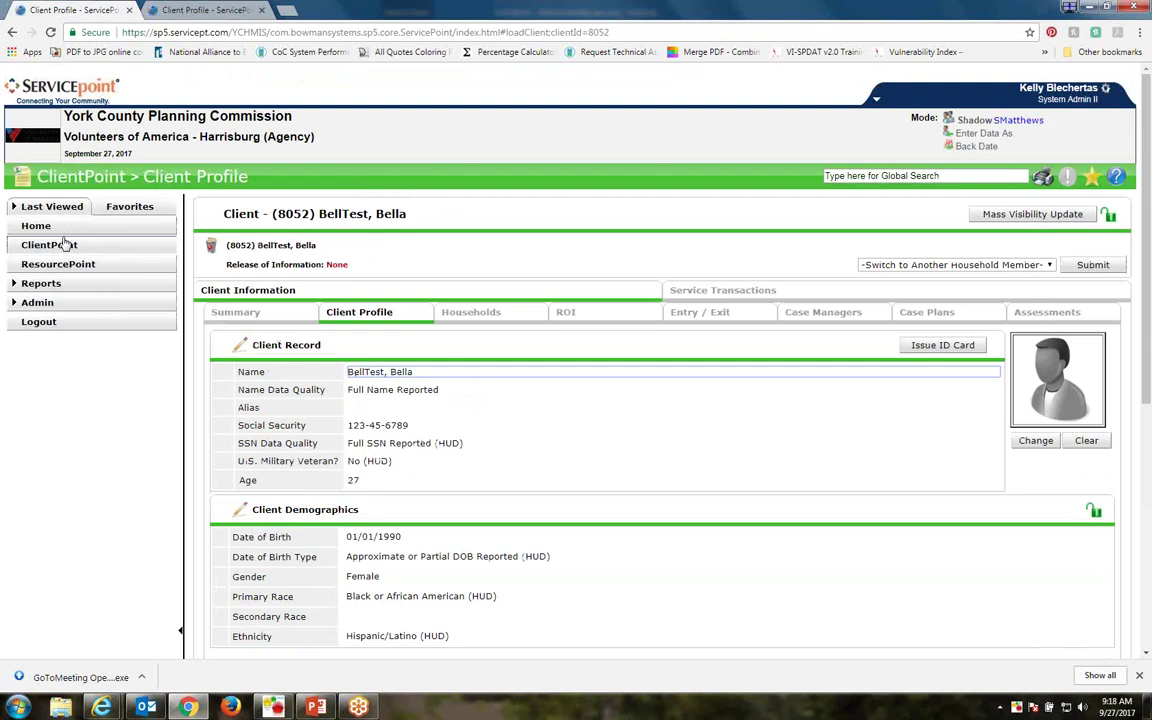
# Clear the search form and search again for the veteran test client's first and last name
pyautogui.click(63, 244)
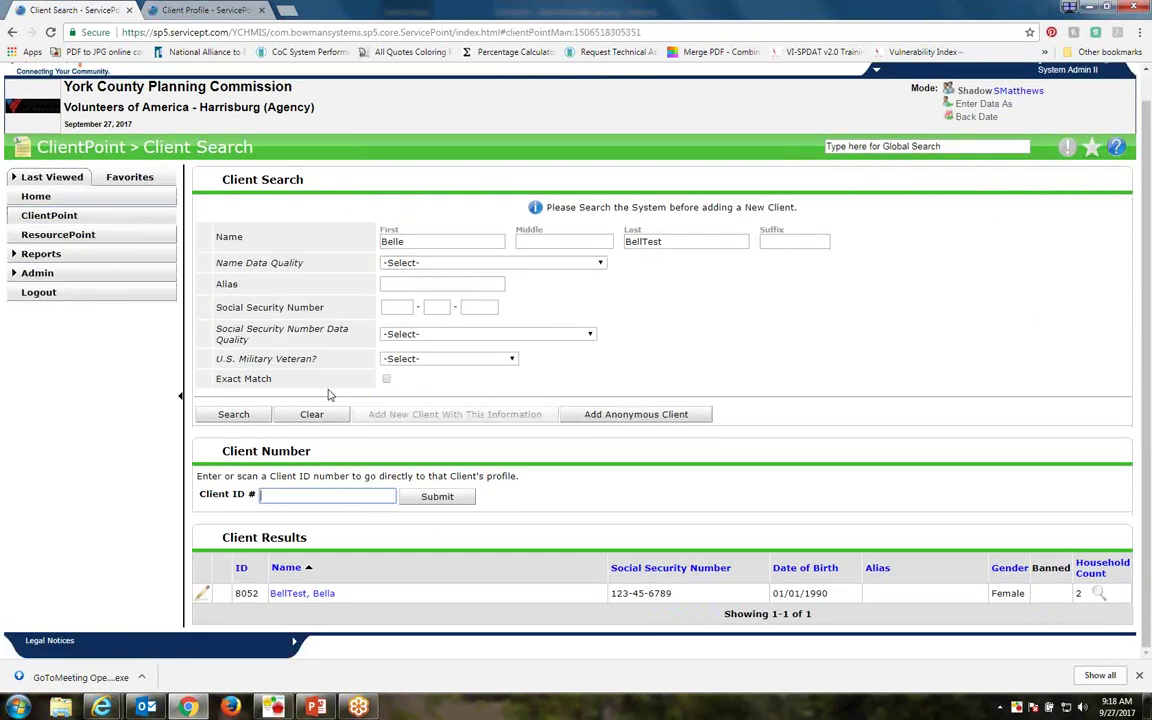
pyautogui.click(311, 414)
pyautogui.click(416, 241)
pyautogui.write('Bi')
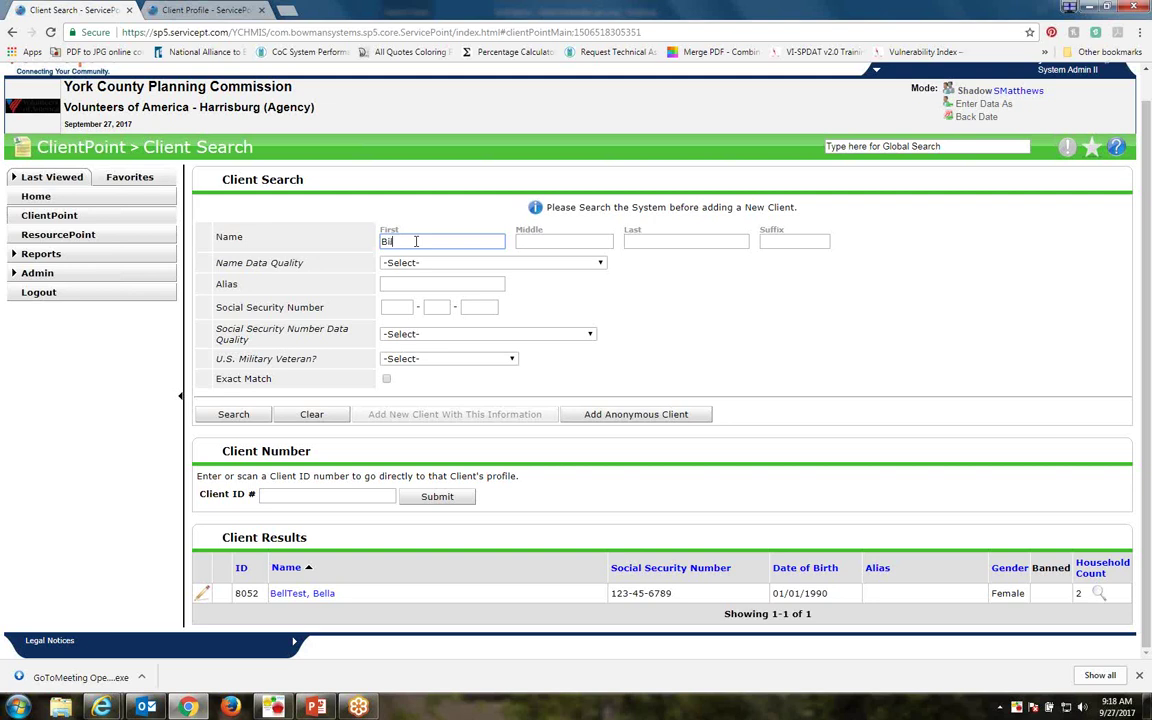
pyautogui.write('ll')
pyautogui.press('Tab')
pyautogui.press('Tab')
pyautogui.write('VeteranTes')
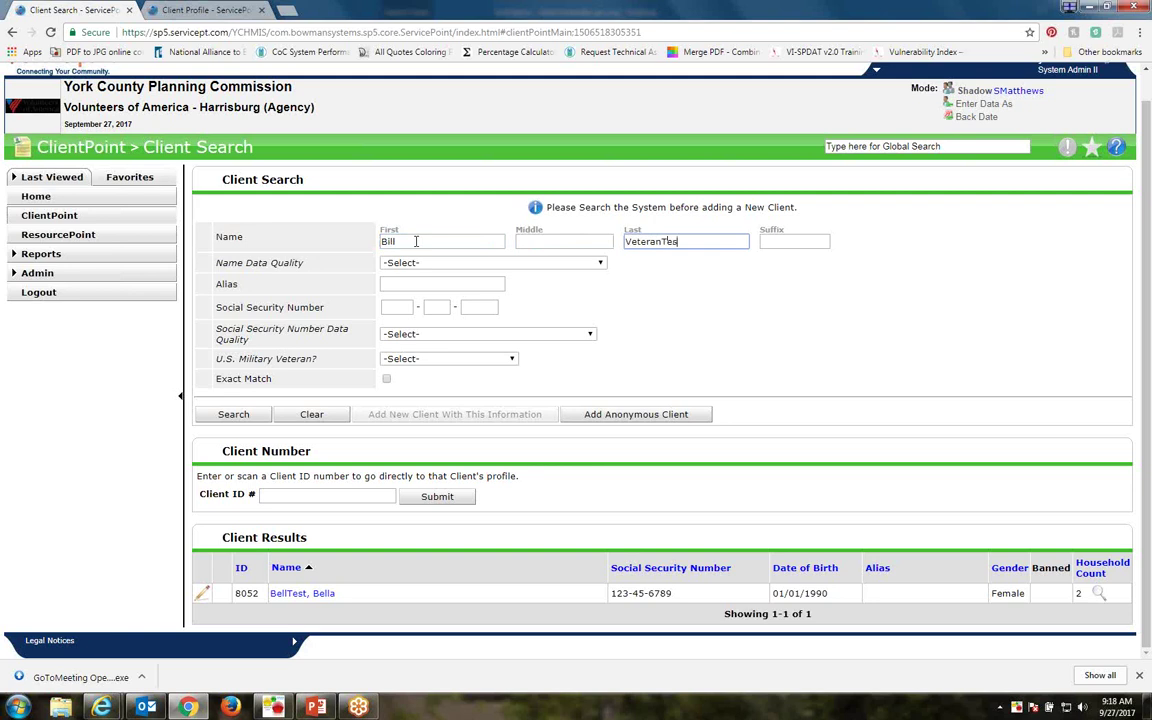
pyautogui.write('t')
pyautogui.press('Return')
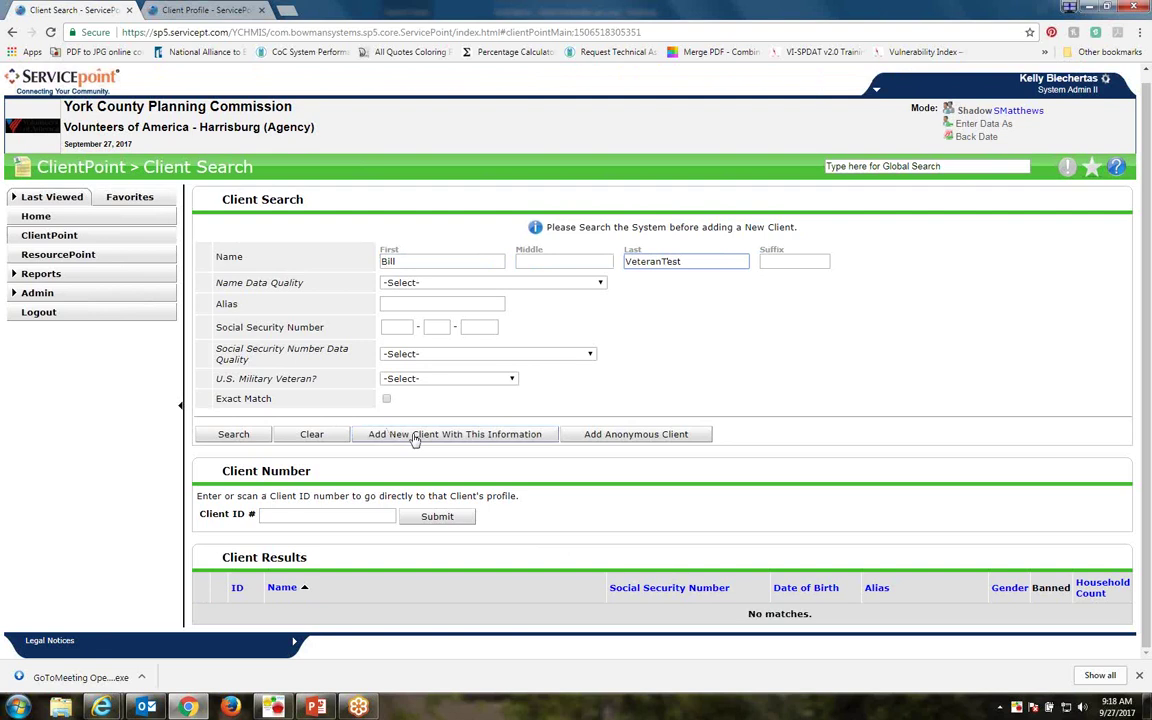
# Add the veteran test client as a new client, confirm, and check the new client ID
pyautogui.click(414, 437)
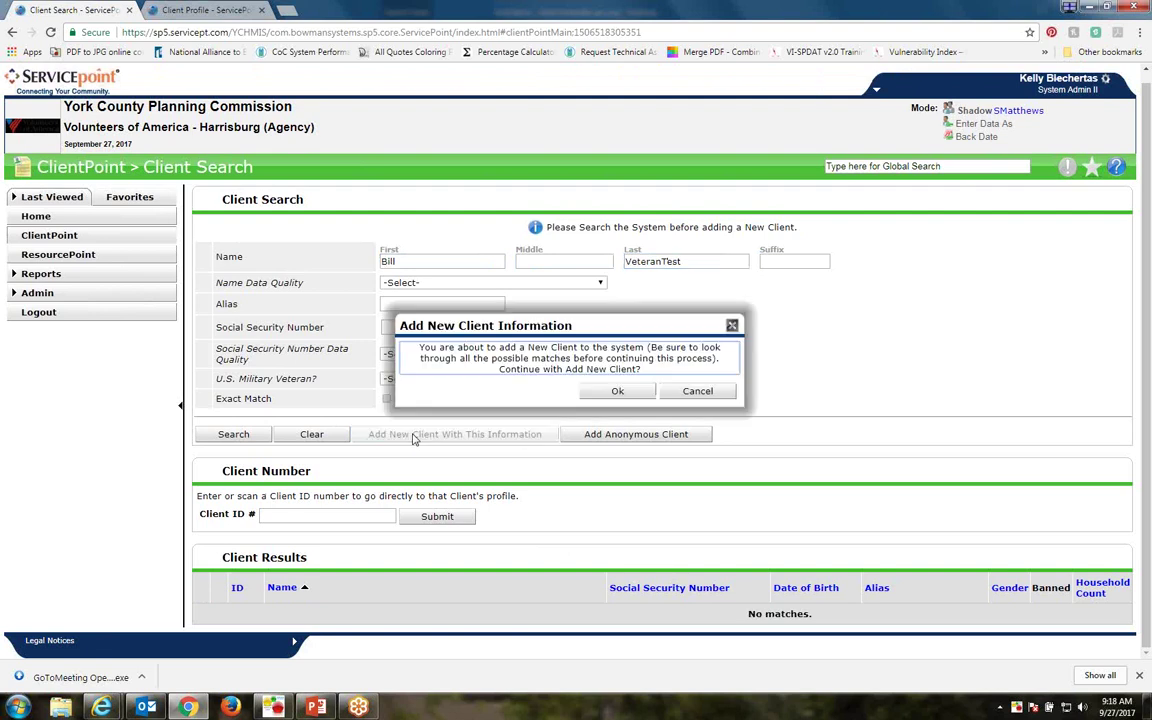
pyautogui.click(569, 388)
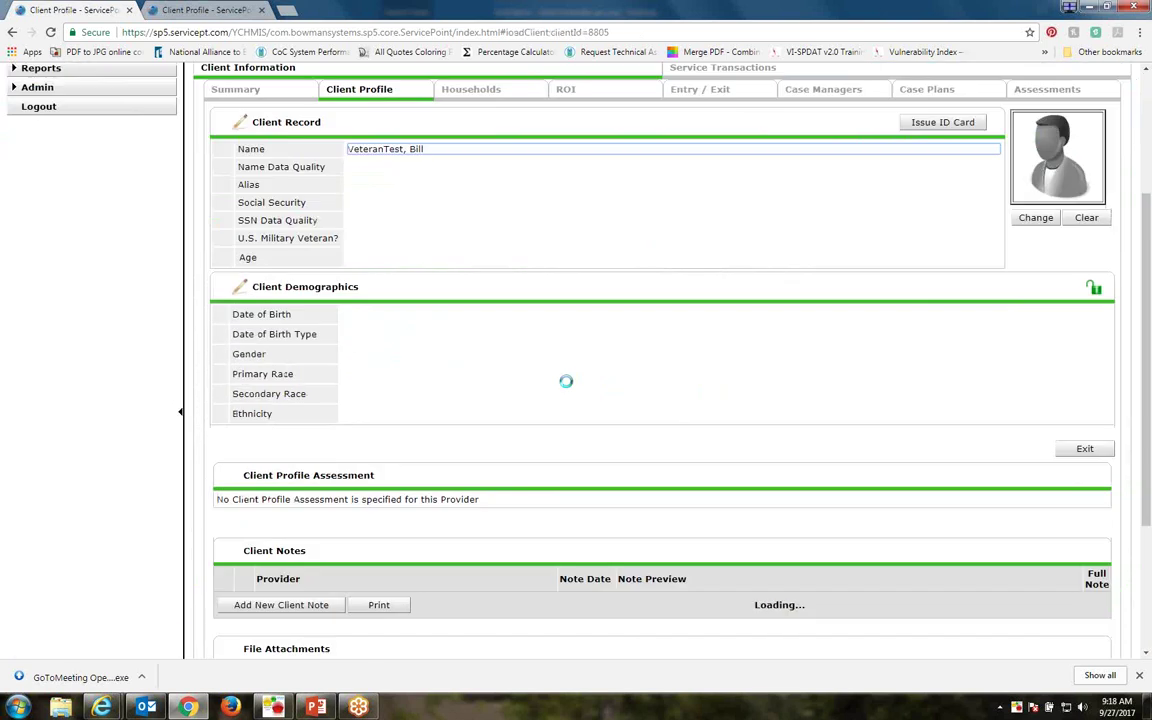
pyautogui.scroll(1, 568, 388)
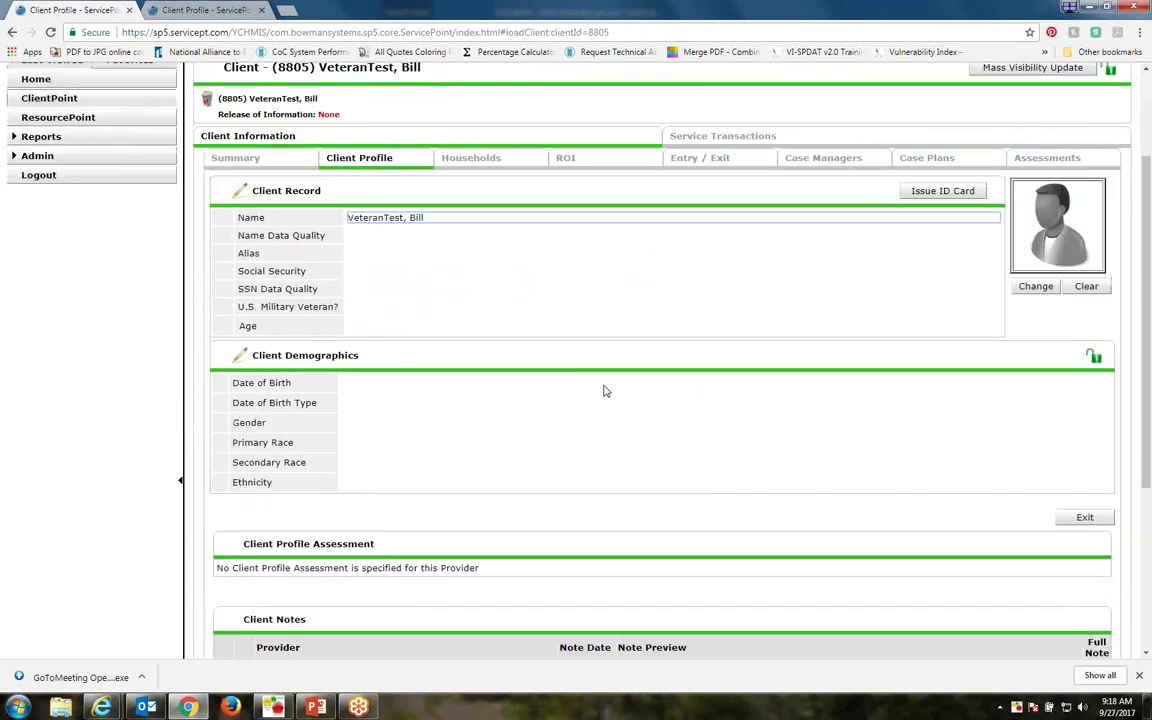
pyautogui.scroll(1, 1148, 288)
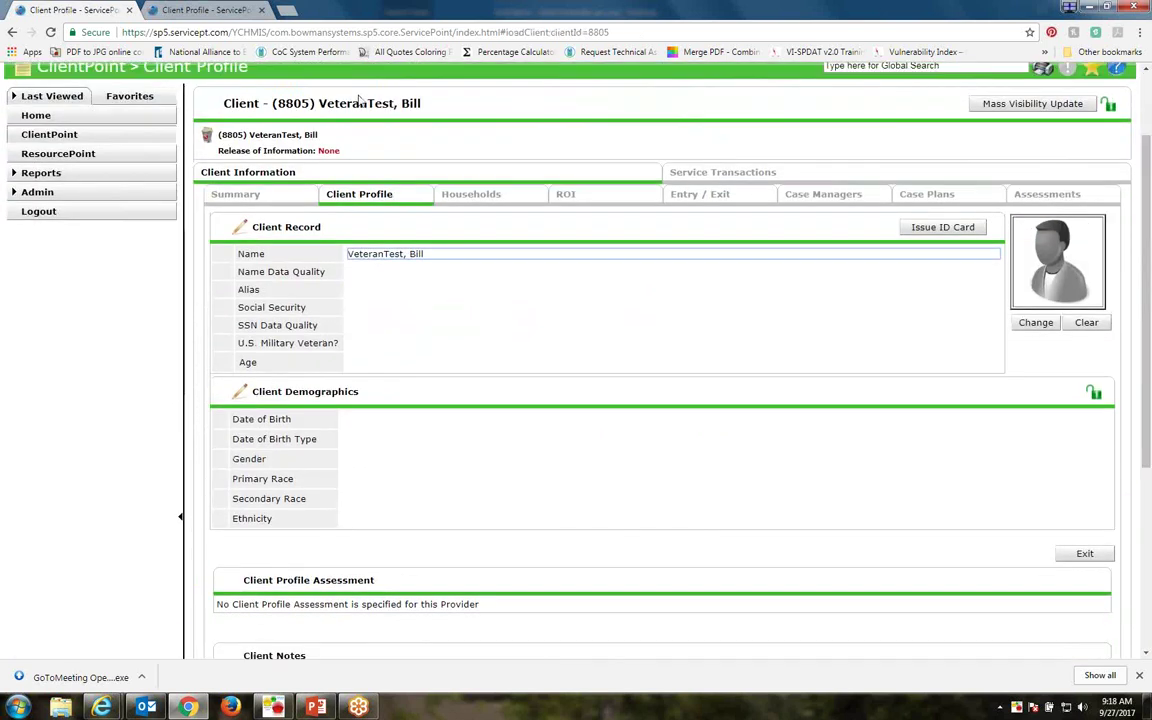
pyautogui.doubleClick(293, 103)
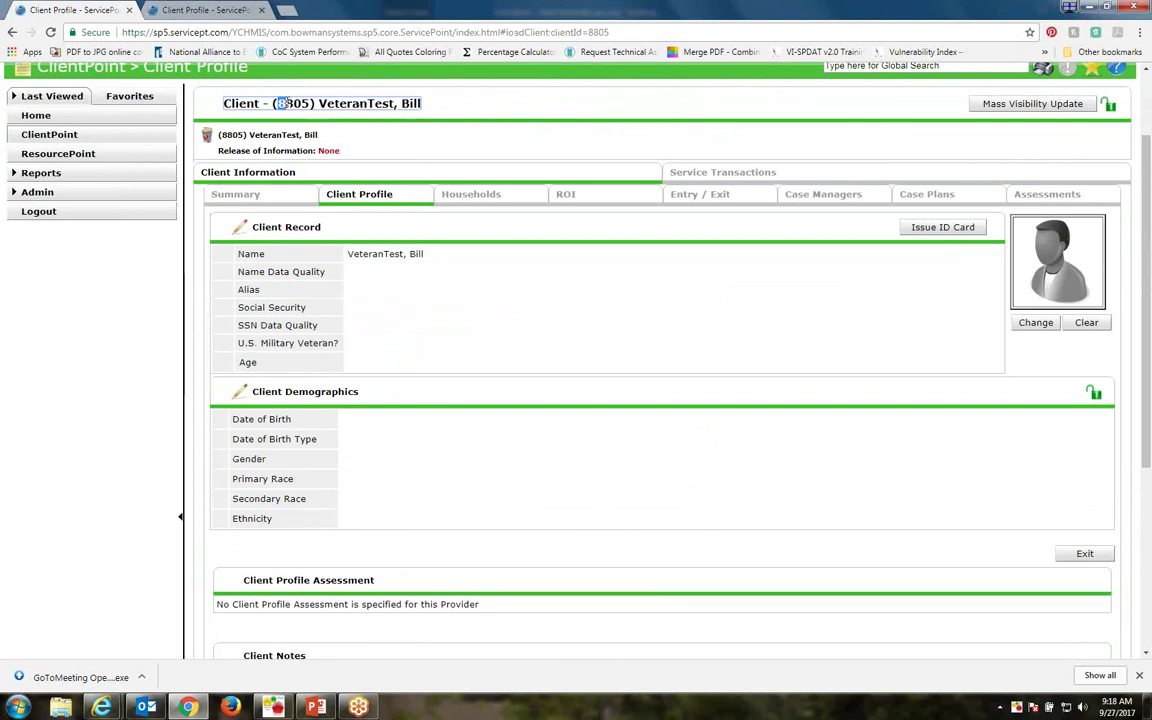
pyautogui.moveTo(305, 103); pyautogui.dragTo(313, 103)
pyautogui.click(280, 103)
# Open the new client's Summary tab
pyautogui.click(235, 196)
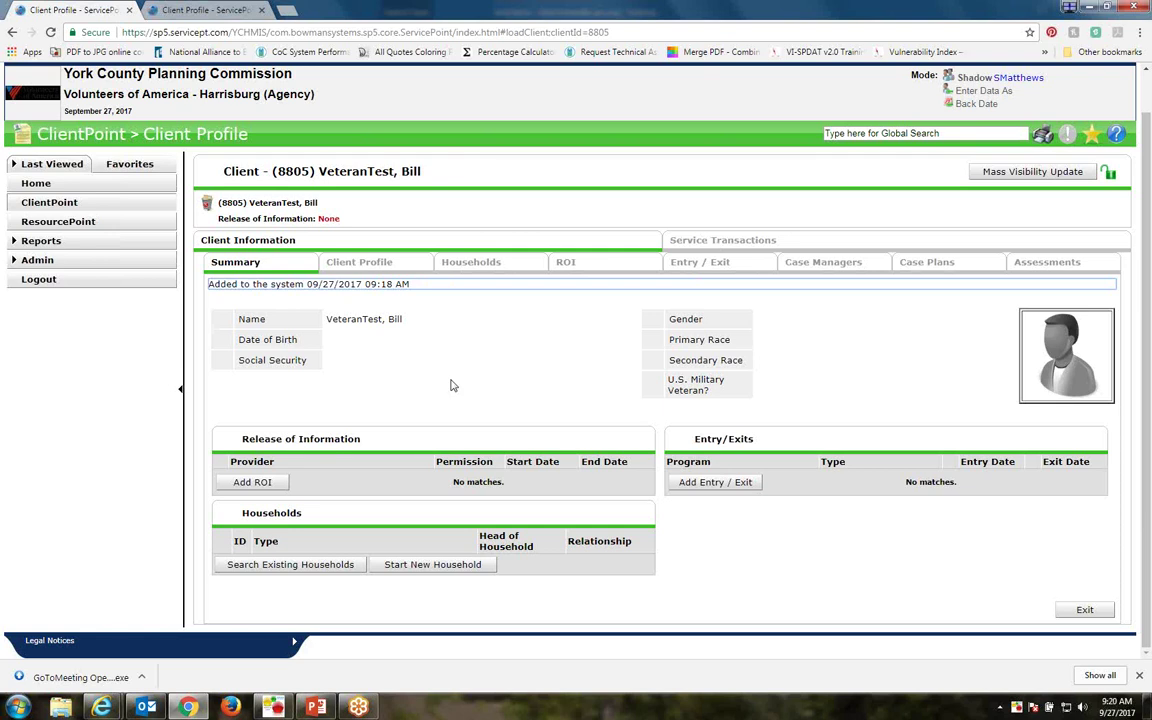
# Switch to Client Profile and review the empty Client Record, Demographics, Notes and Incidents sections
pyautogui.click(358, 263)
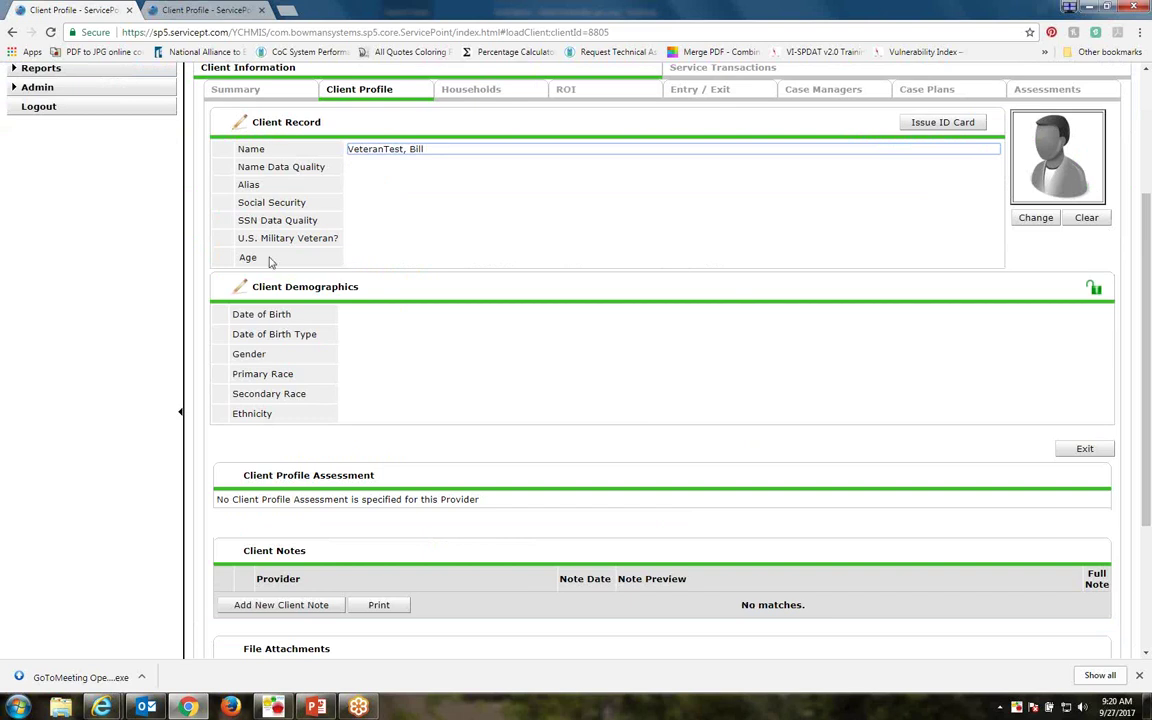
pyautogui.moveTo(295, 112); pyautogui.dragTo(215, 110)
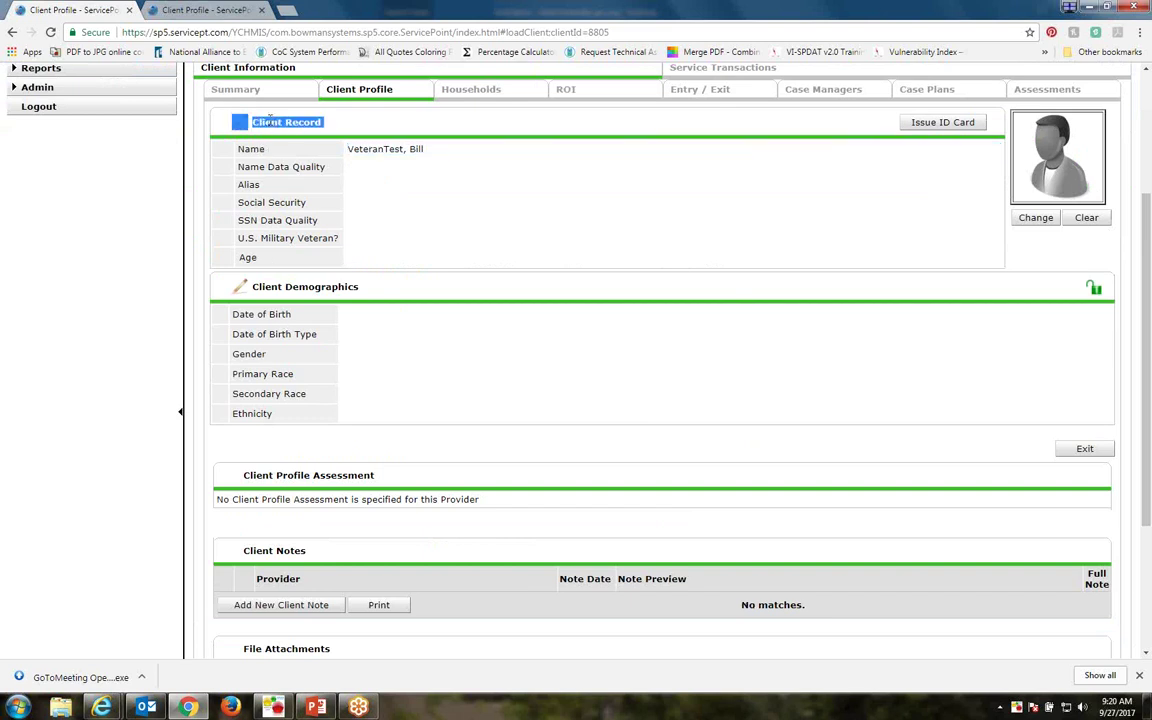
pyautogui.click(391, 200)
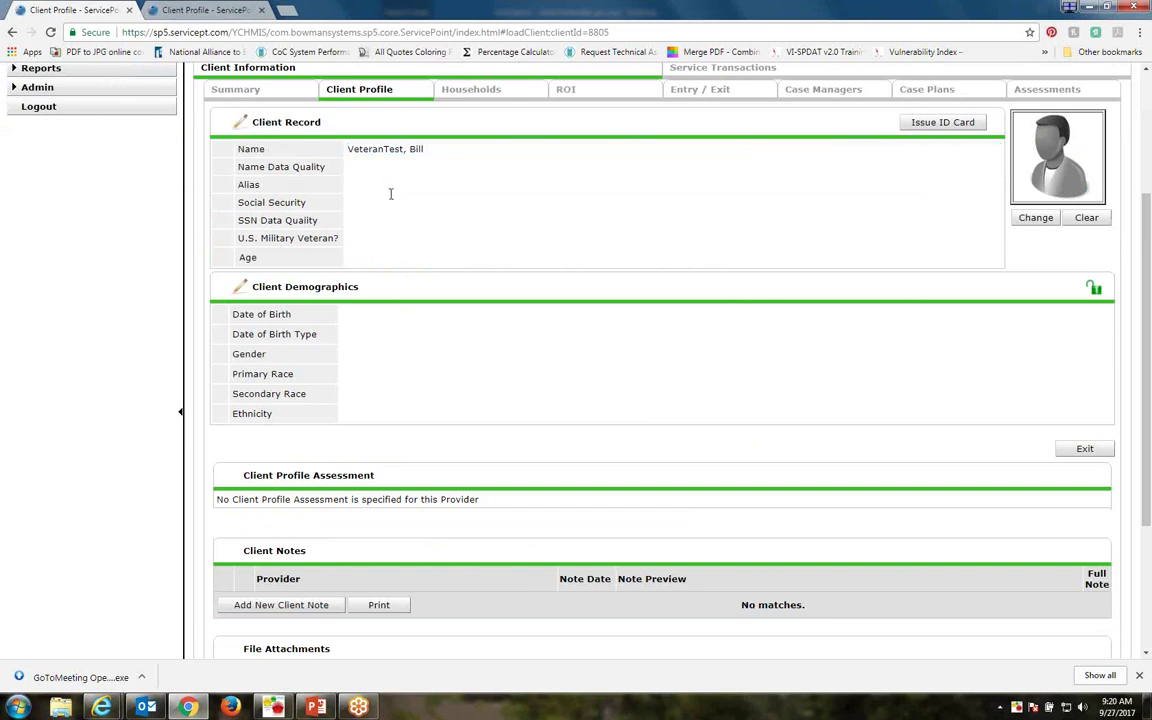
pyautogui.moveTo(360, 288); pyautogui.dragTo(239, 292)
pyautogui.click(483, 345)
pyautogui.scroll(-2, 470, 346)
pyautogui.scroll(-2, 470, 346)
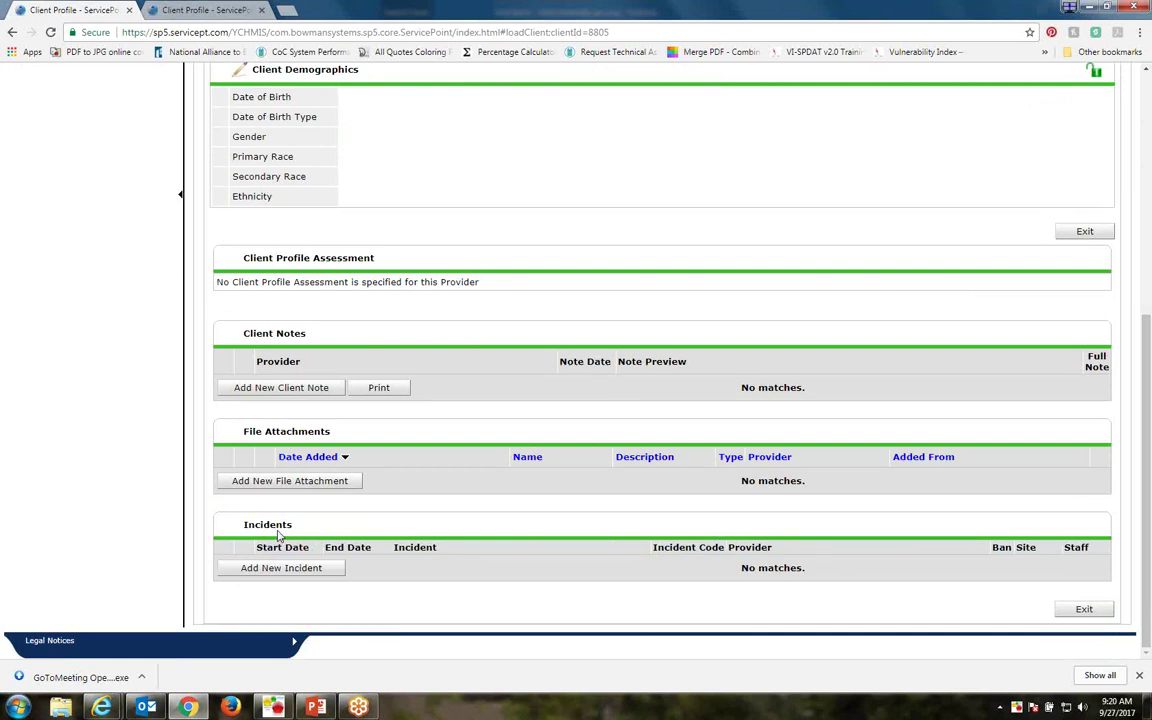
pyautogui.scroll(2, 252, 460)
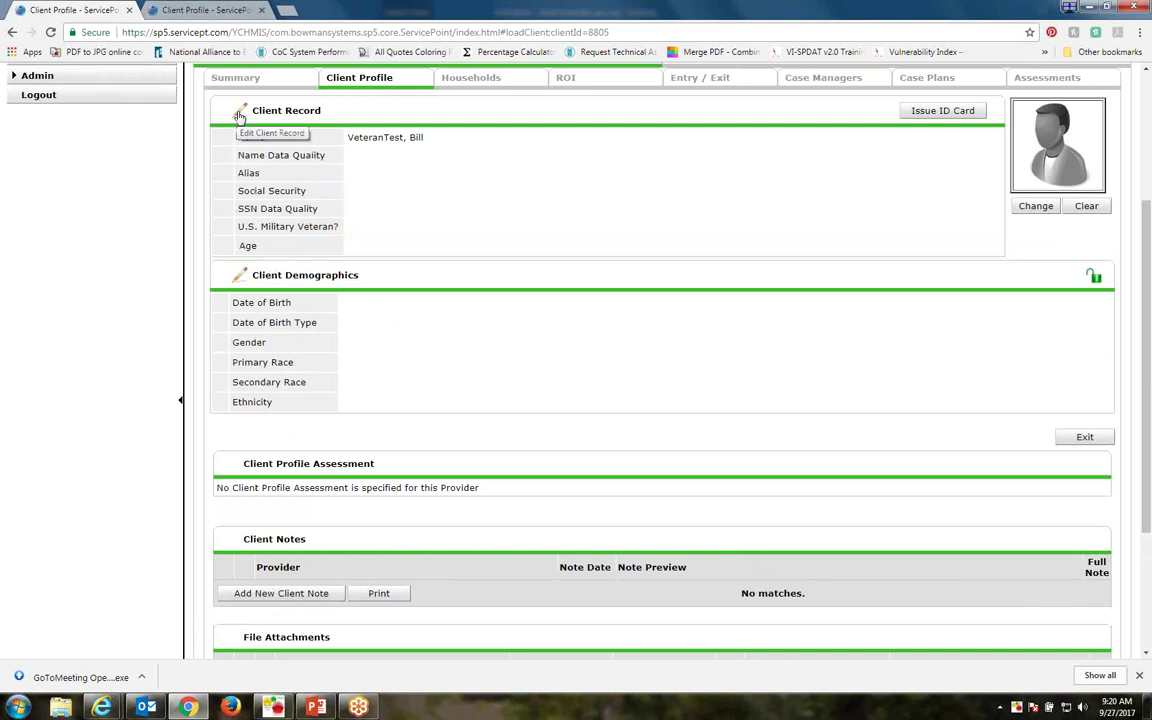
# In the Client Record, set name quality to Full Name Reported and enter the SSN's last four digits
pyautogui.click(239, 114)
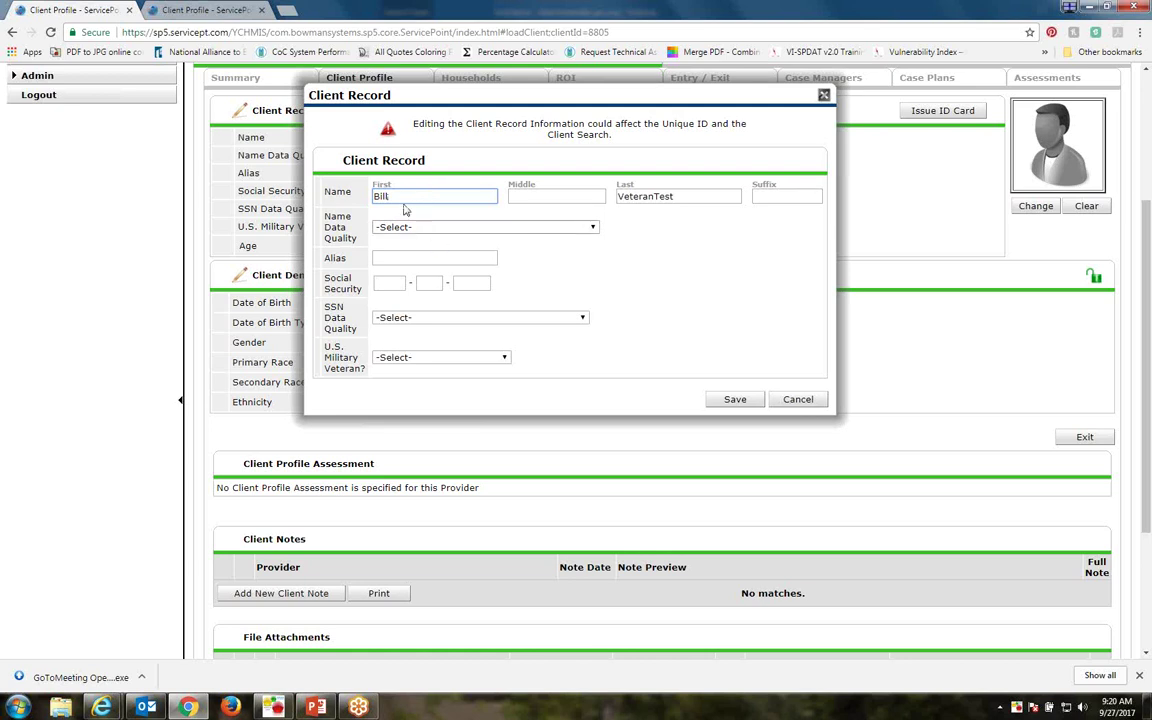
pyautogui.click(593, 228)
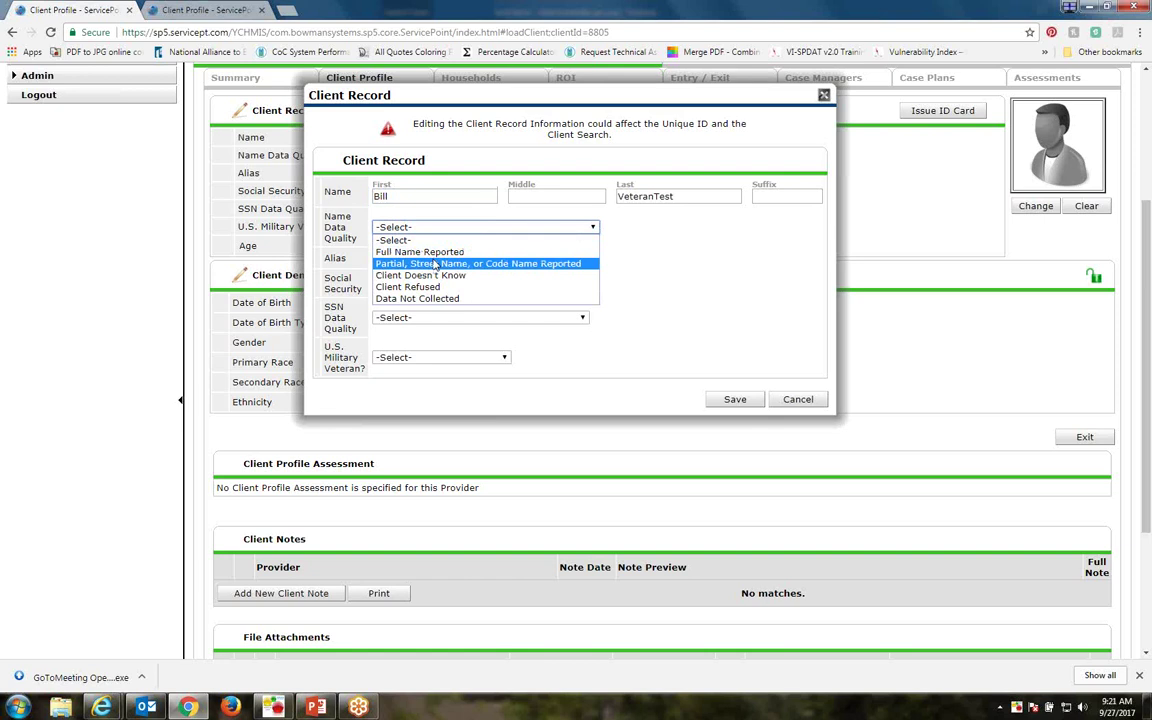
pyautogui.click(395, 251)
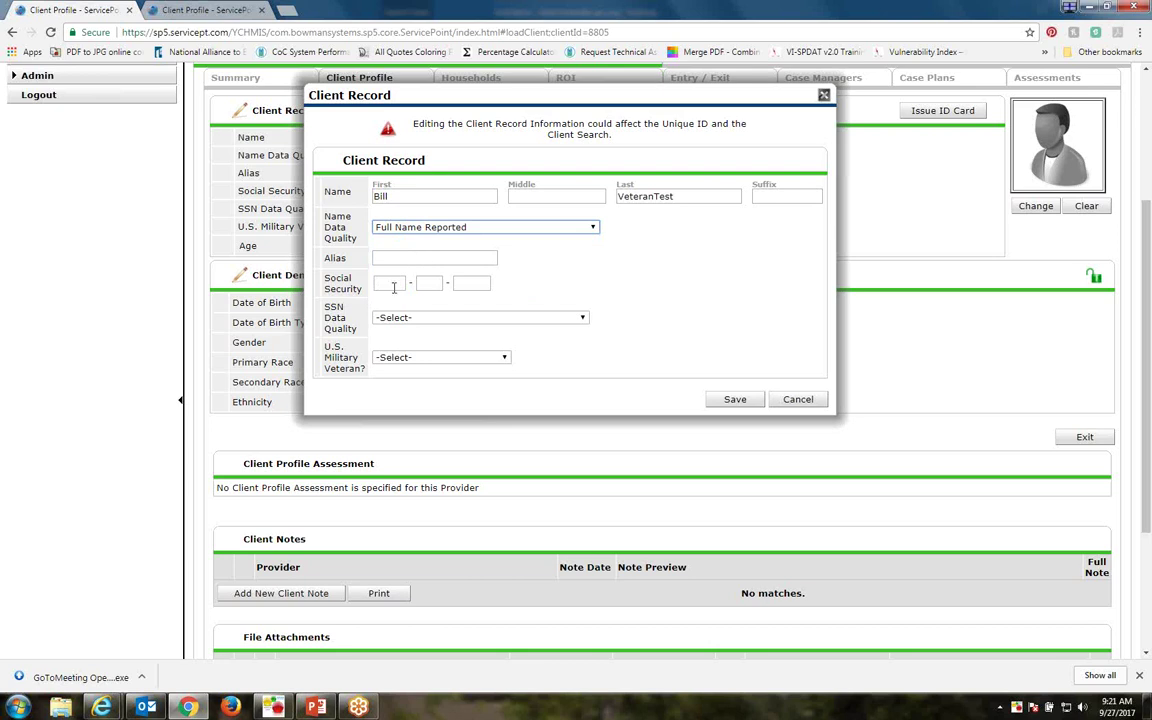
pyautogui.click(392, 286)
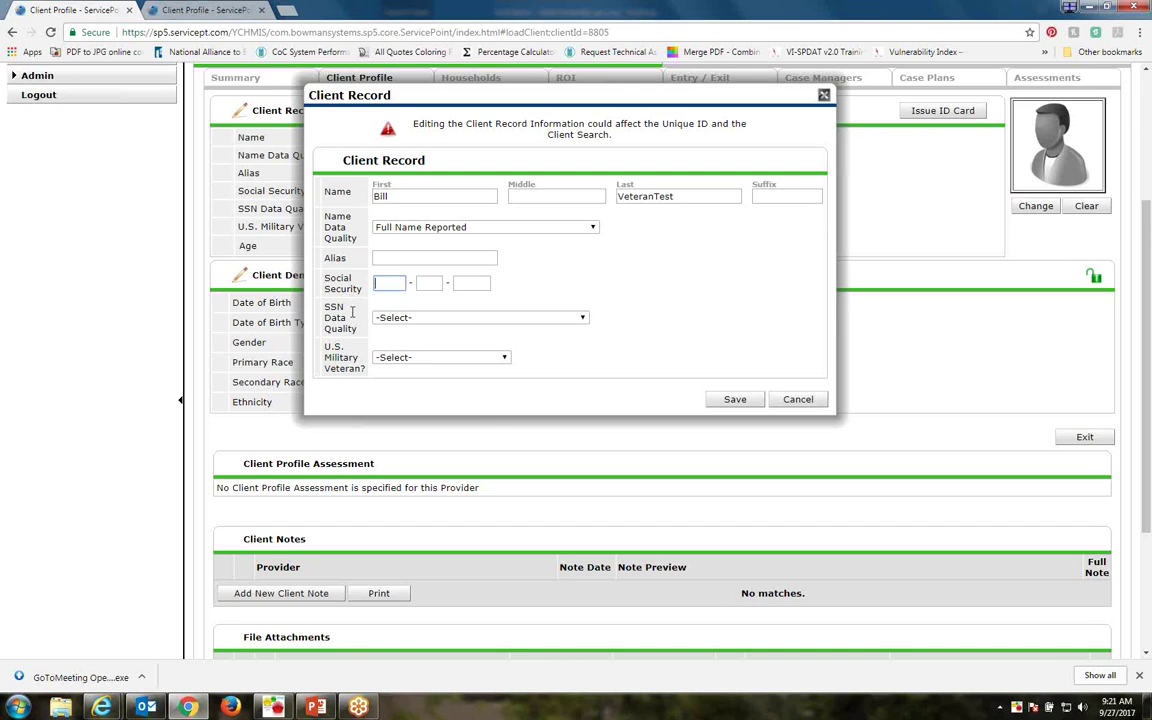
pyautogui.click(466, 282)
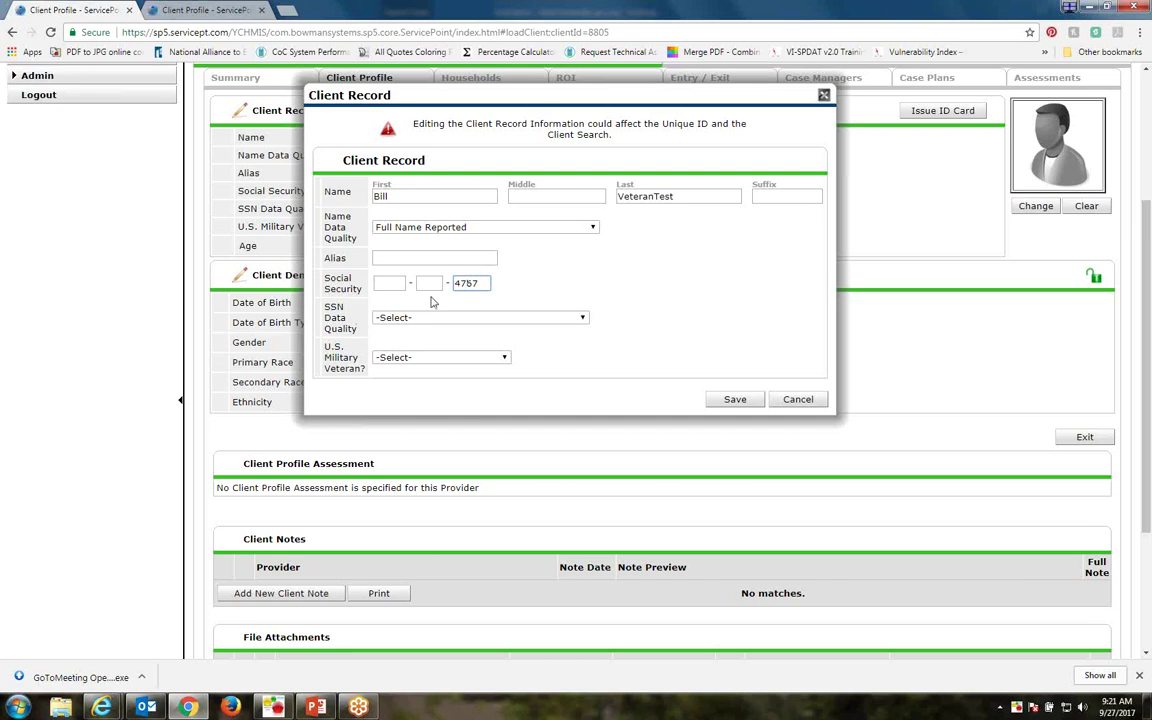
# Set SSN Data Quality to Approximate or partial SSN reported (HUD), Veteran to Yes (HUD), and save
pyautogui.click(398, 318)
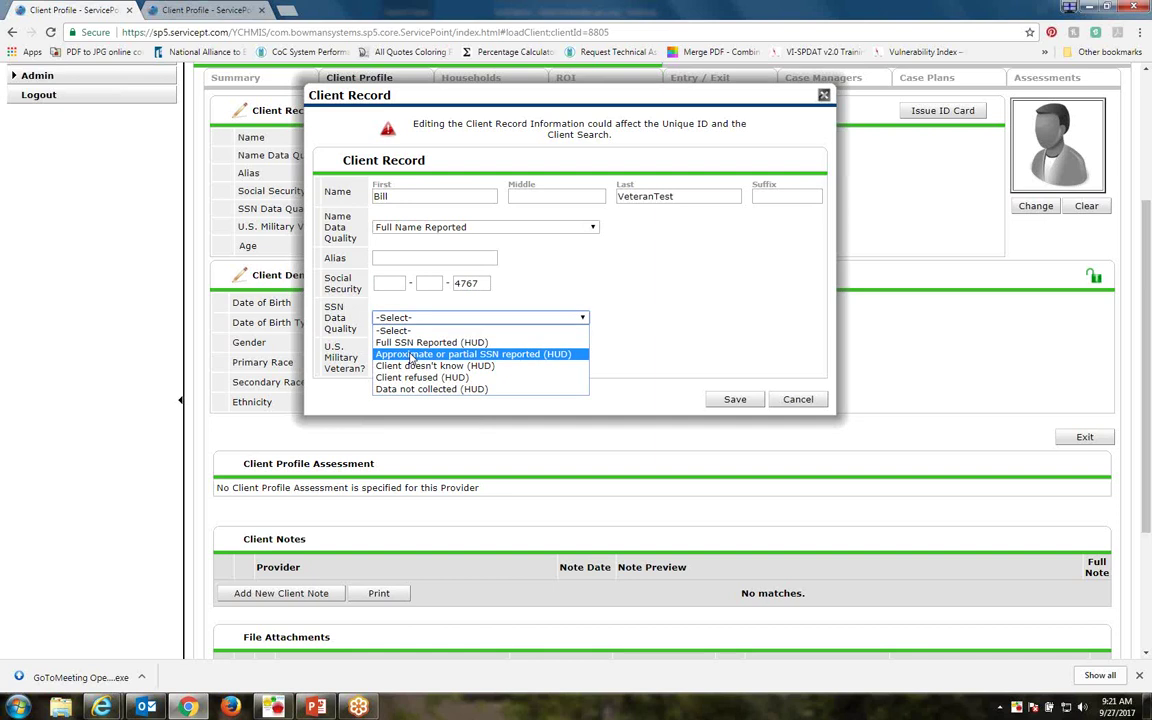
pyautogui.click(410, 355)
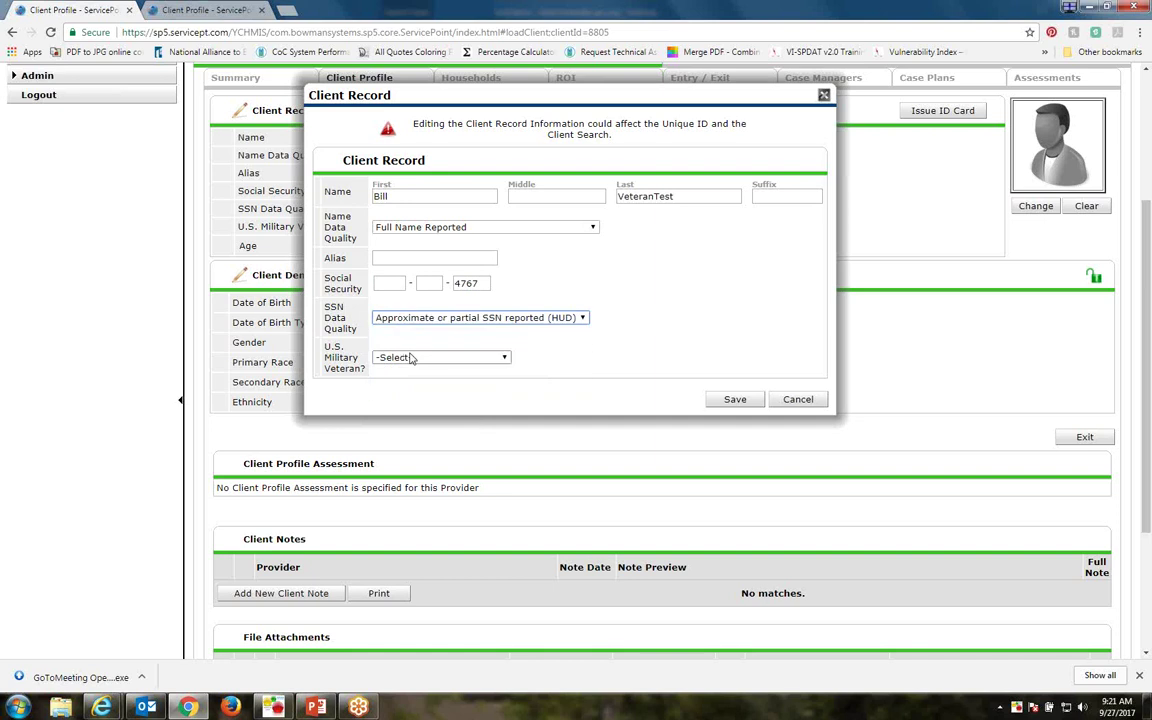
pyautogui.click(503, 358)
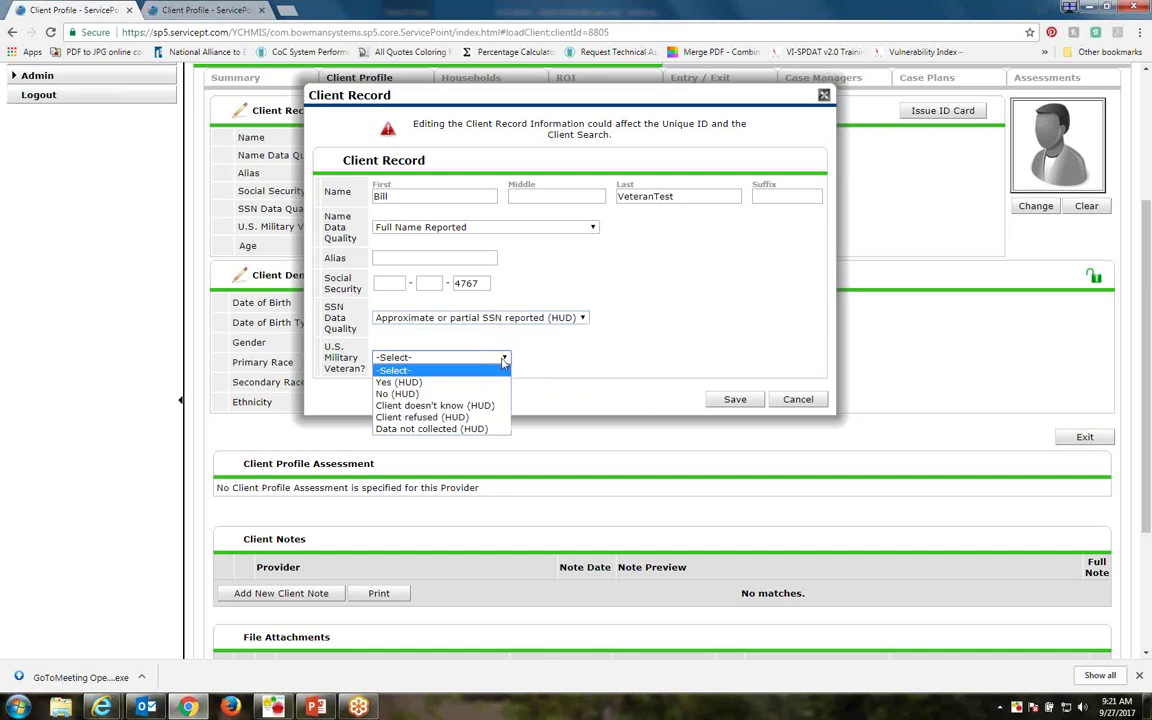
pyautogui.click(390, 383)
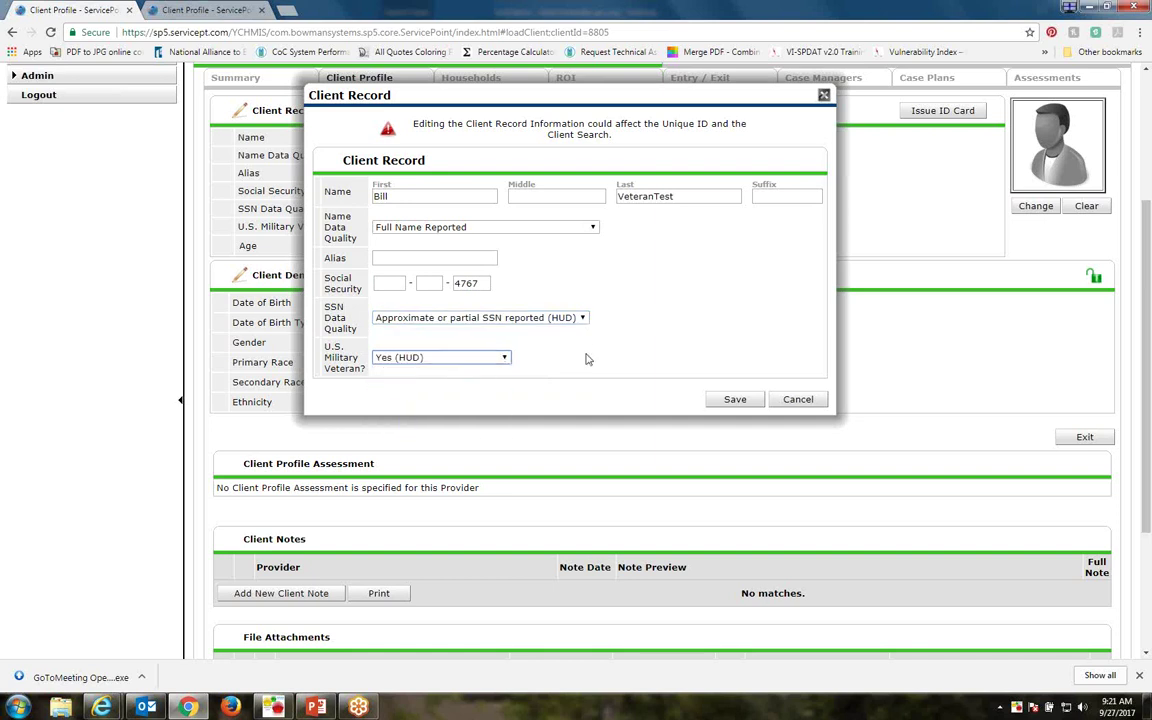
pyautogui.click(741, 403)
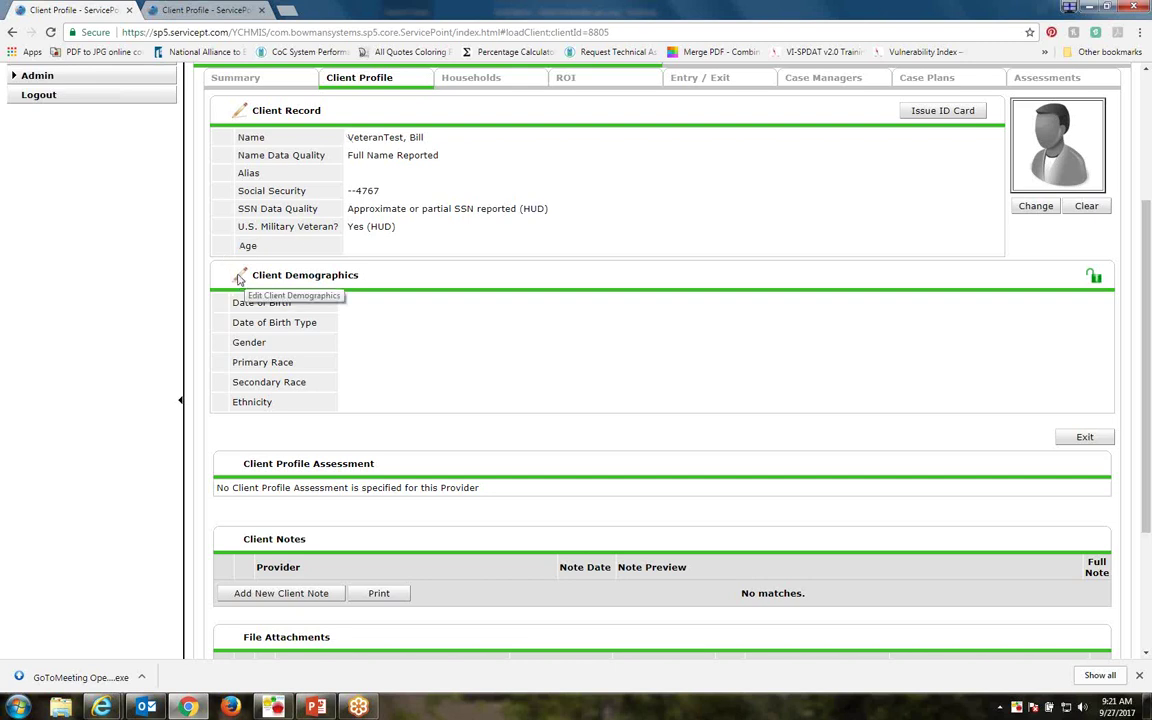
# Enter birth date 02/14/1980 with Full DOB Reported (HUD) and set gender to Male
pyautogui.click(240, 277)
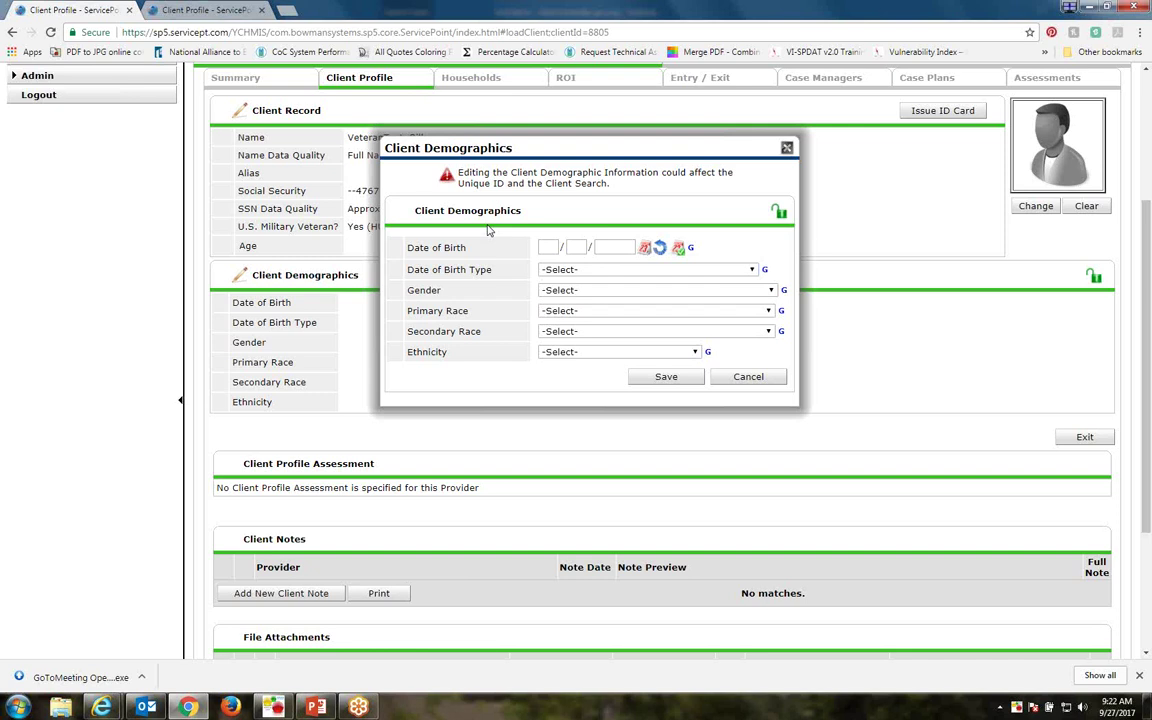
pyautogui.click(538, 246)
pyautogui.write('02 / 14 / 1980')
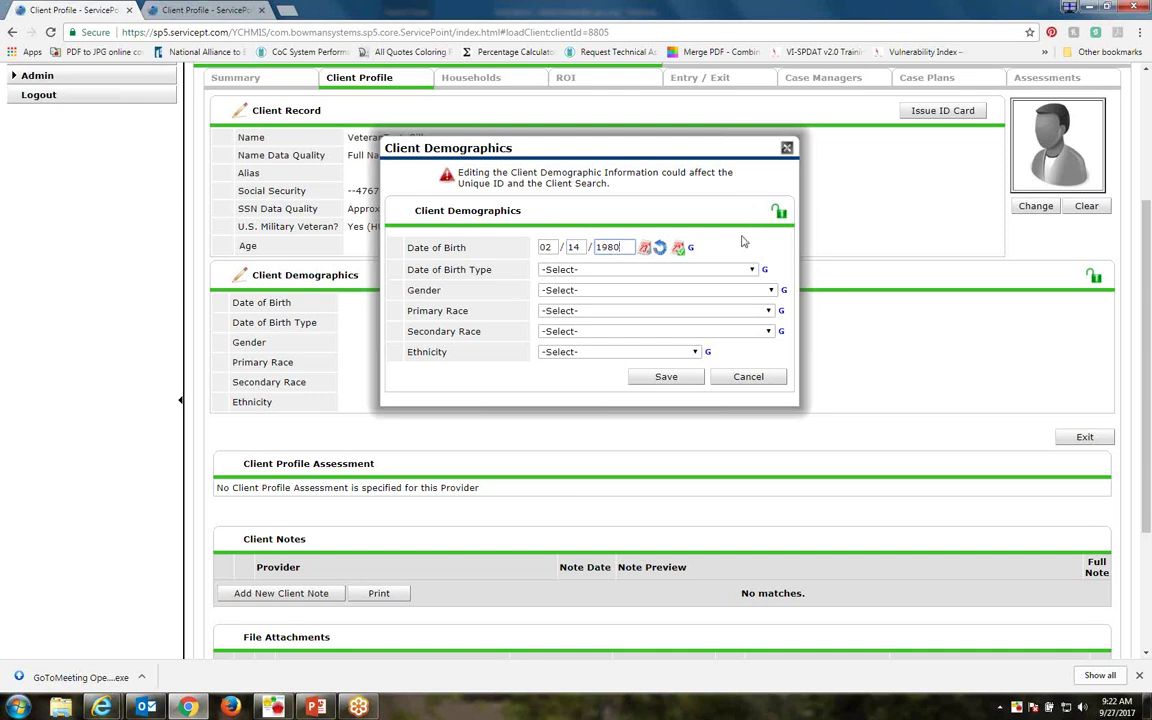
pyautogui.click(752, 270)
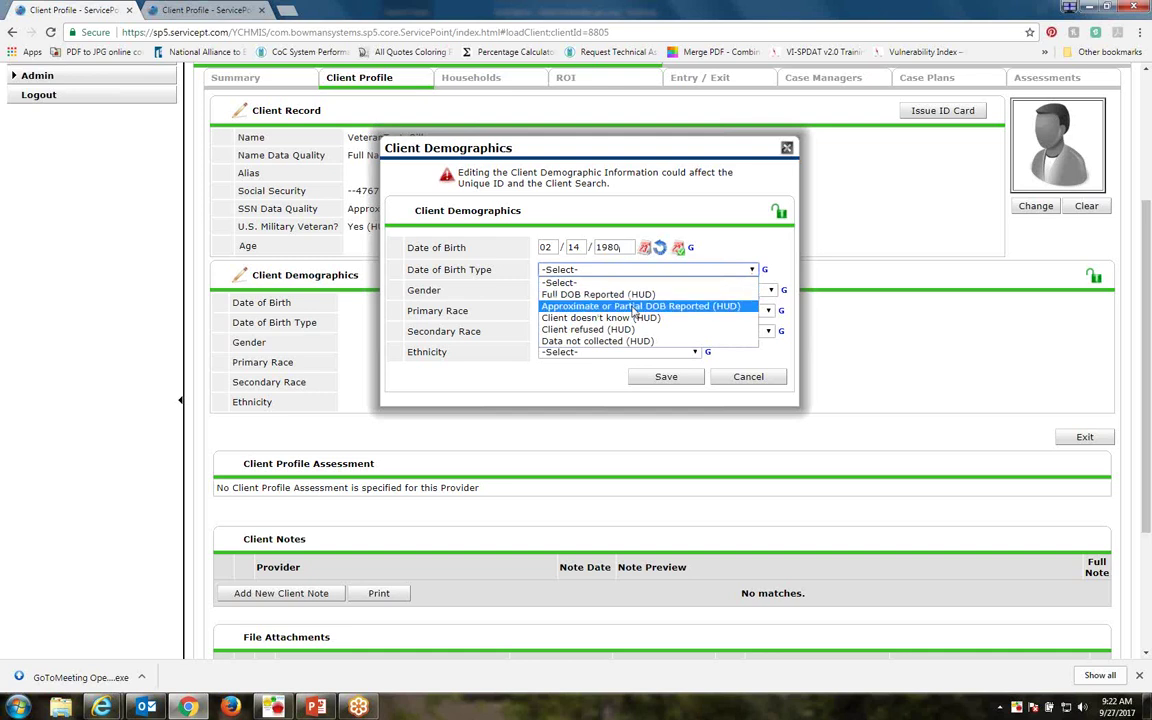
pyautogui.click(600, 294)
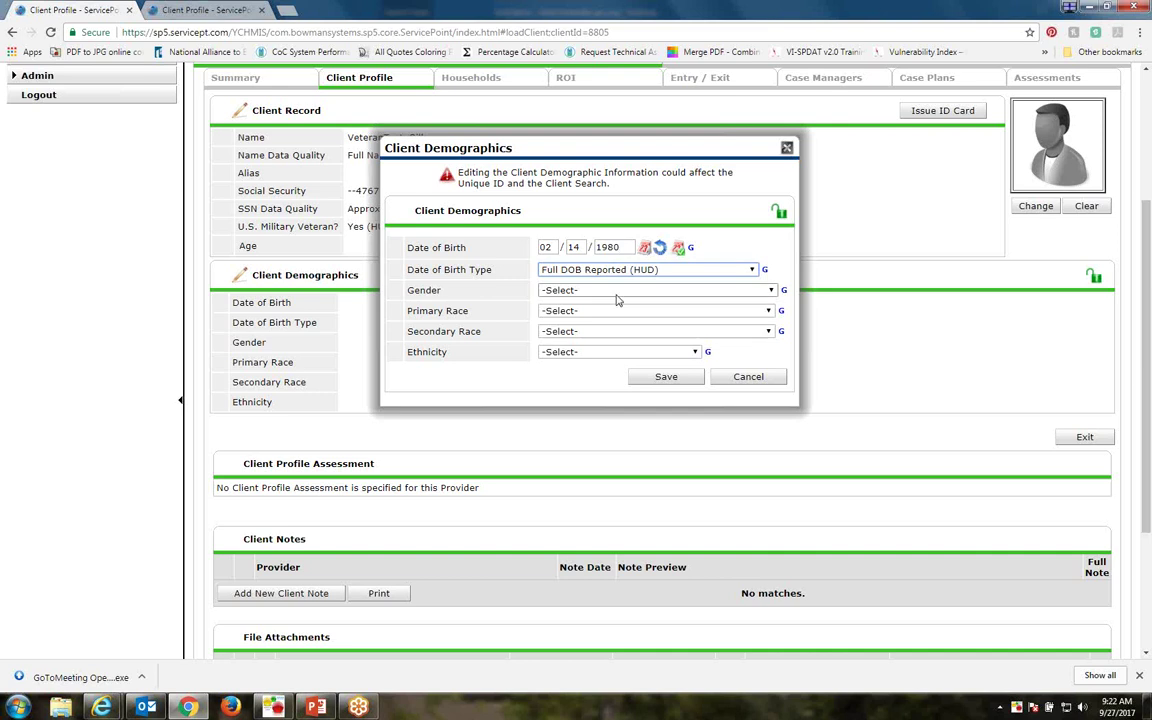
pyautogui.click(771, 291)
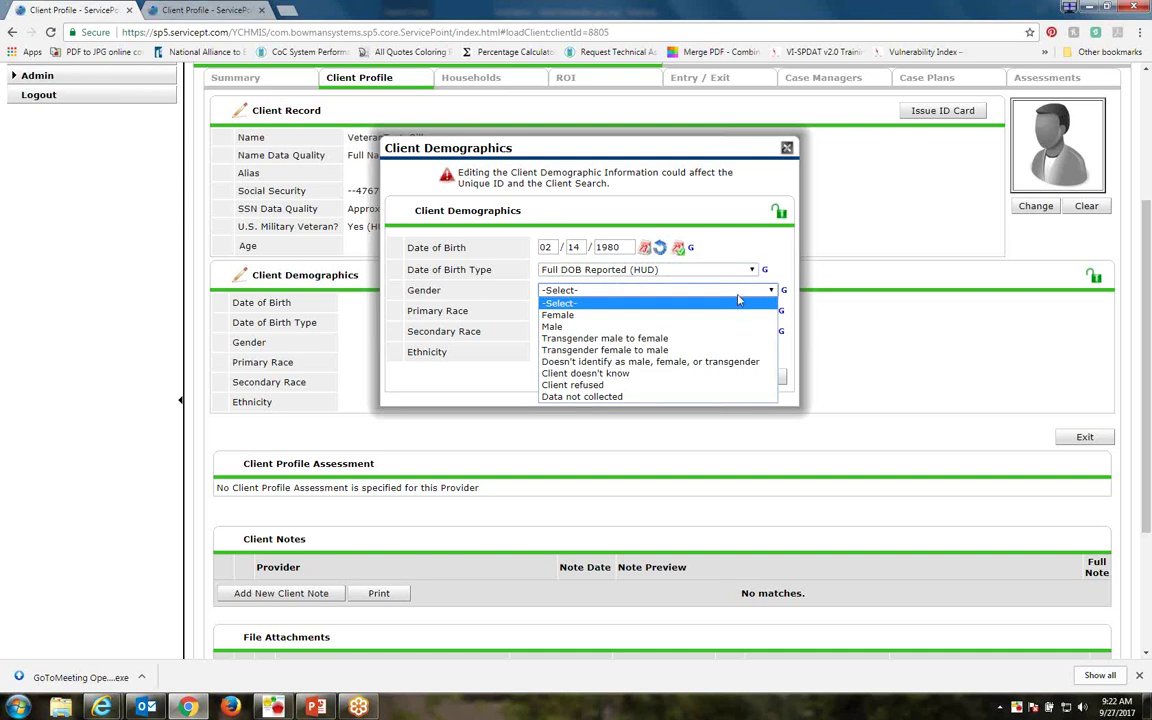
pyautogui.click(572, 326)
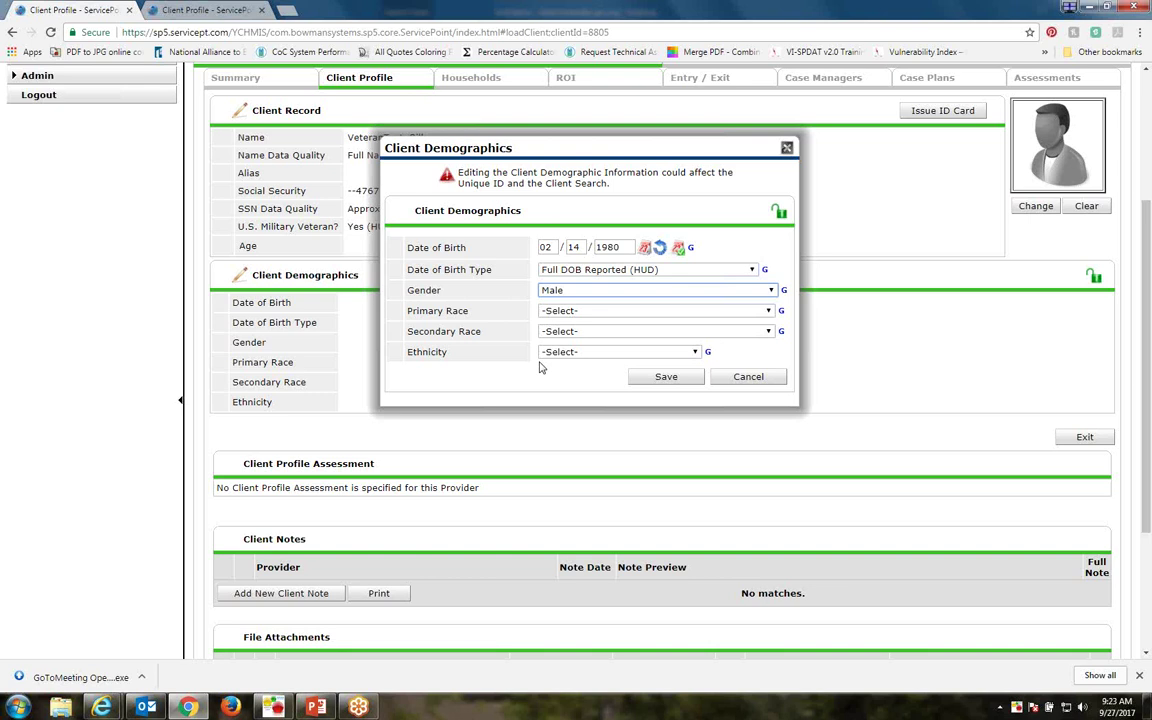
# Choose White (HUD) as primary race and Non-Hispanic/Non-Latino (HUD) as ethnicity, then save the demographics
pyautogui.click(768, 311)
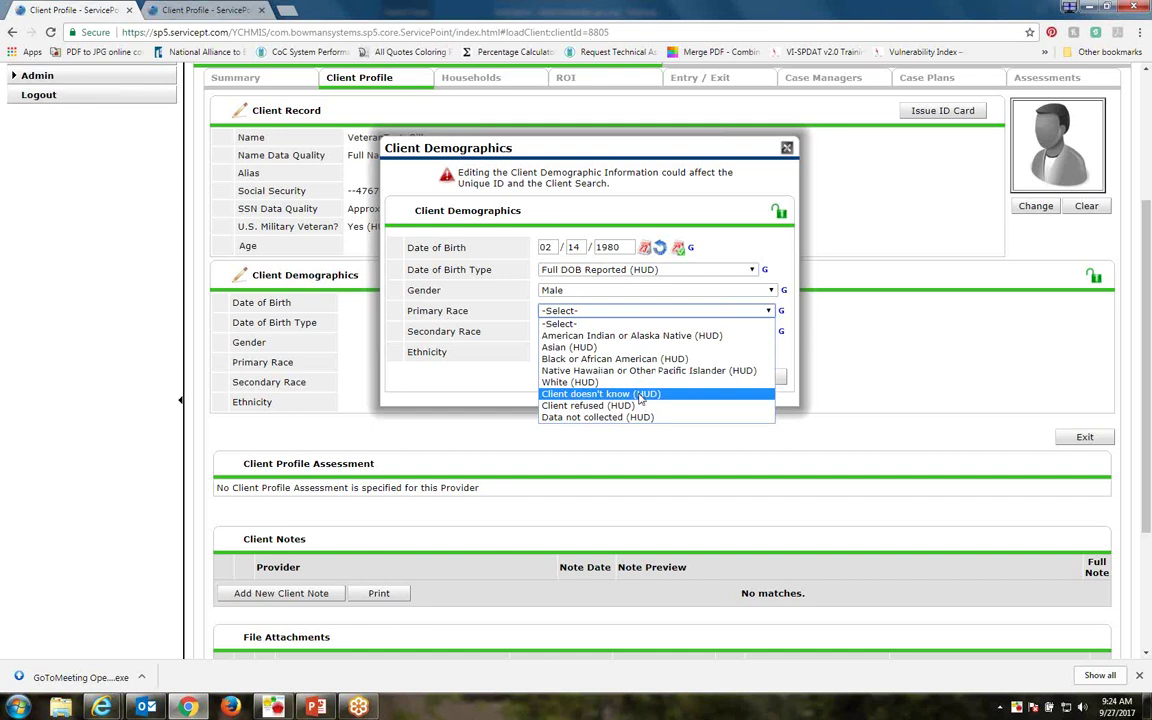
pyautogui.click(572, 382)
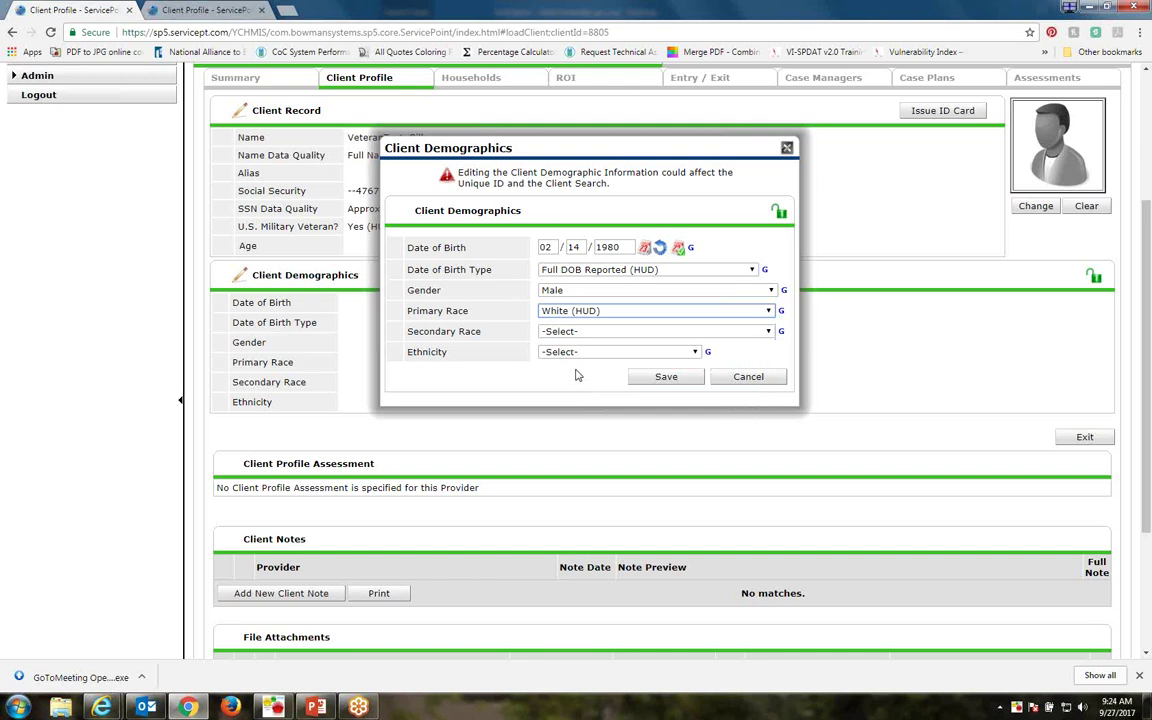
pyautogui.click(565, 353)
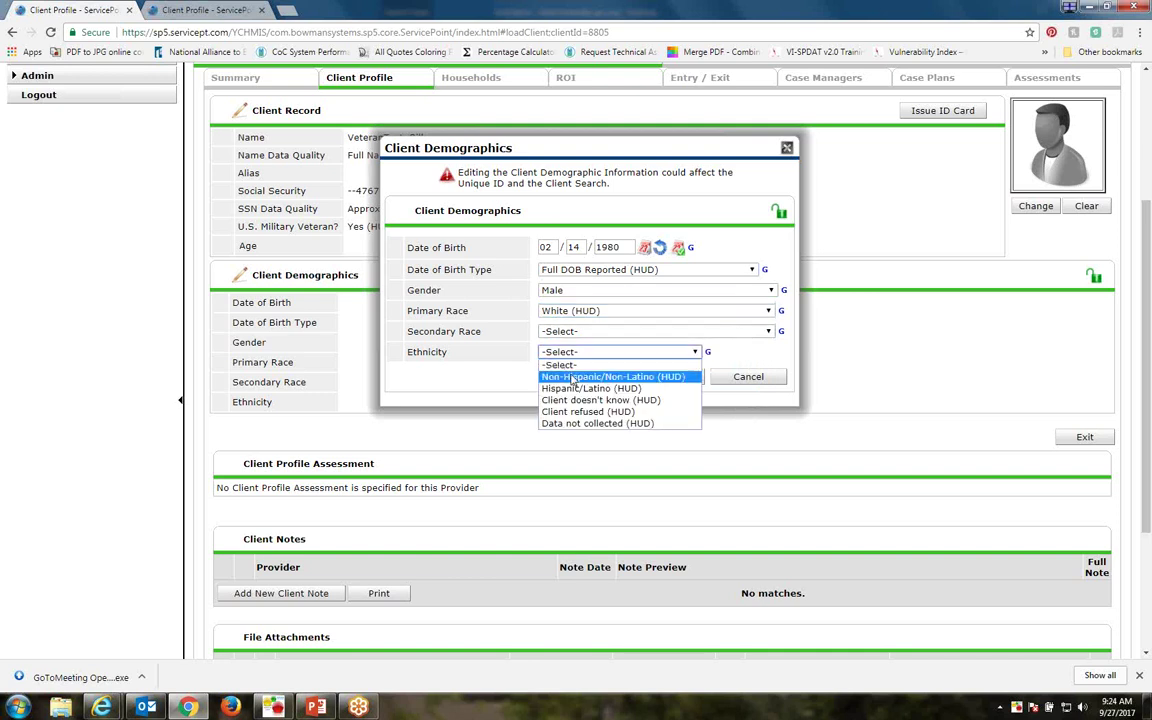
pyautogui.click(578, 382)
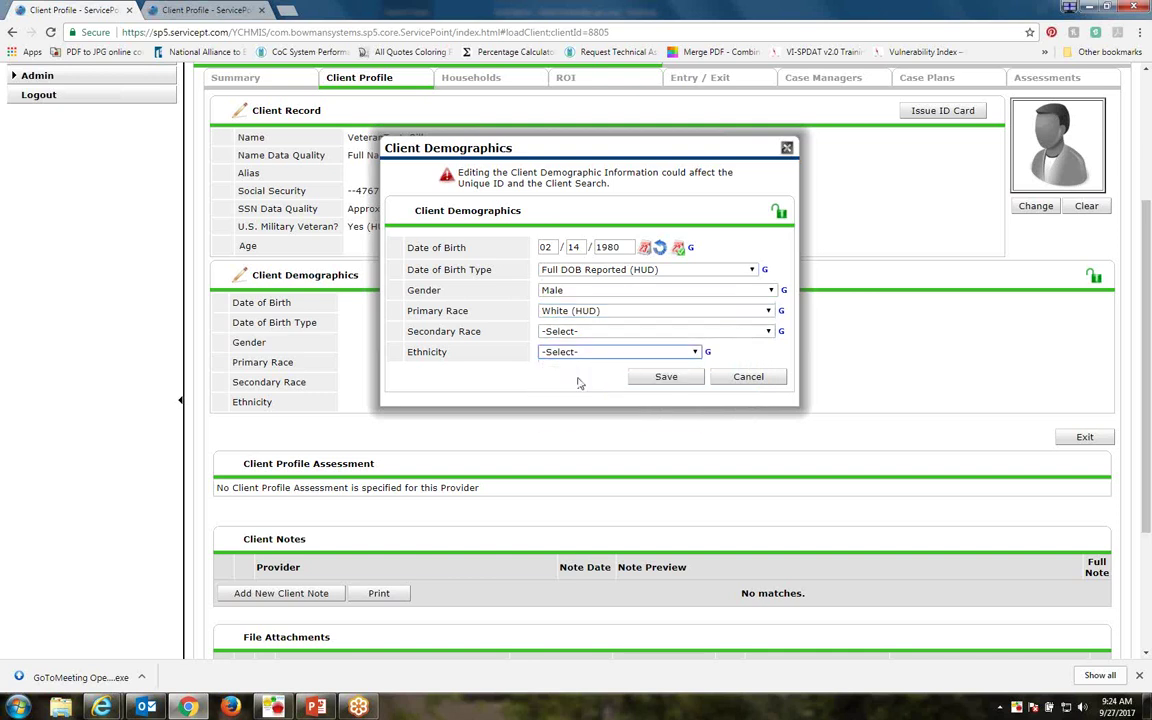
pyautogui.click(652, 380)
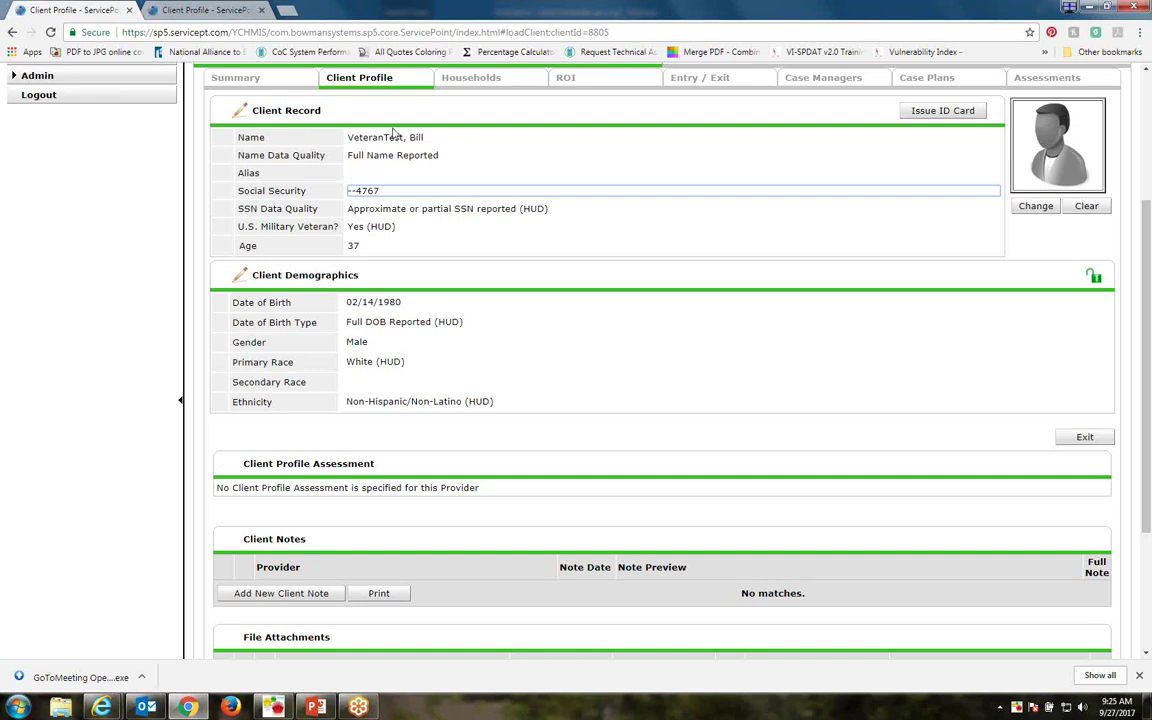
# Go to the client's Households page, which shows no current household membership
pyautogui.click(481, 85)
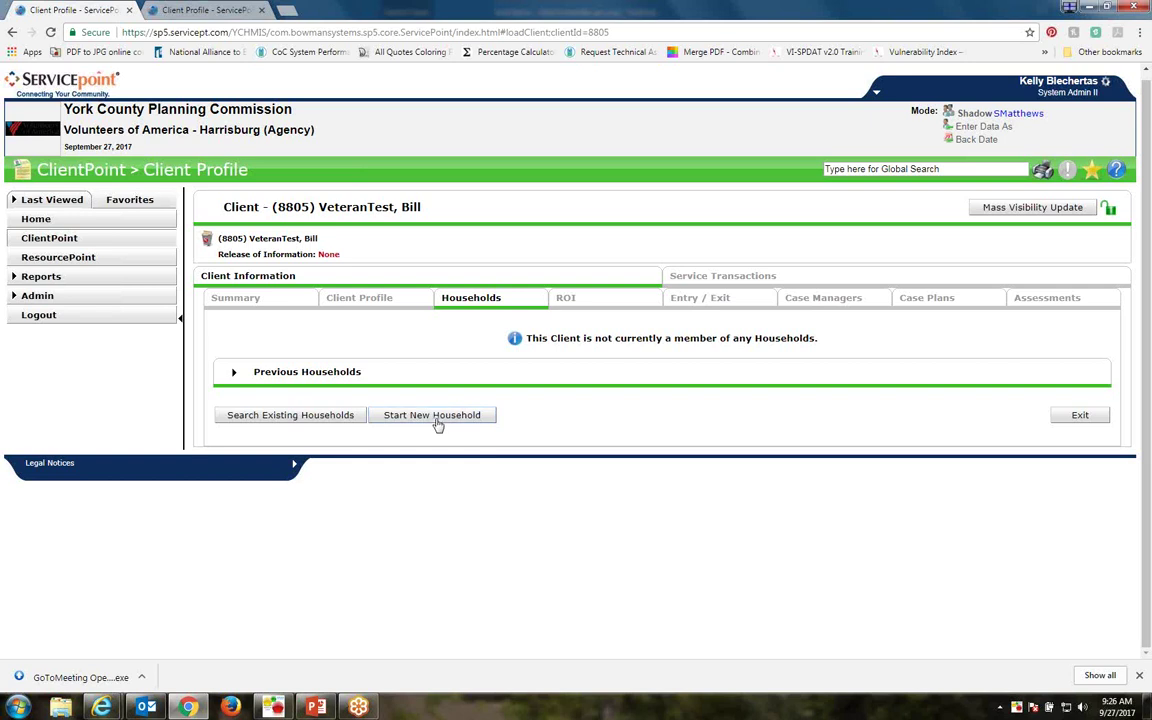
# Start a new household for the veteran test client, who belongs to no household
pyautogui.click(437, 415)
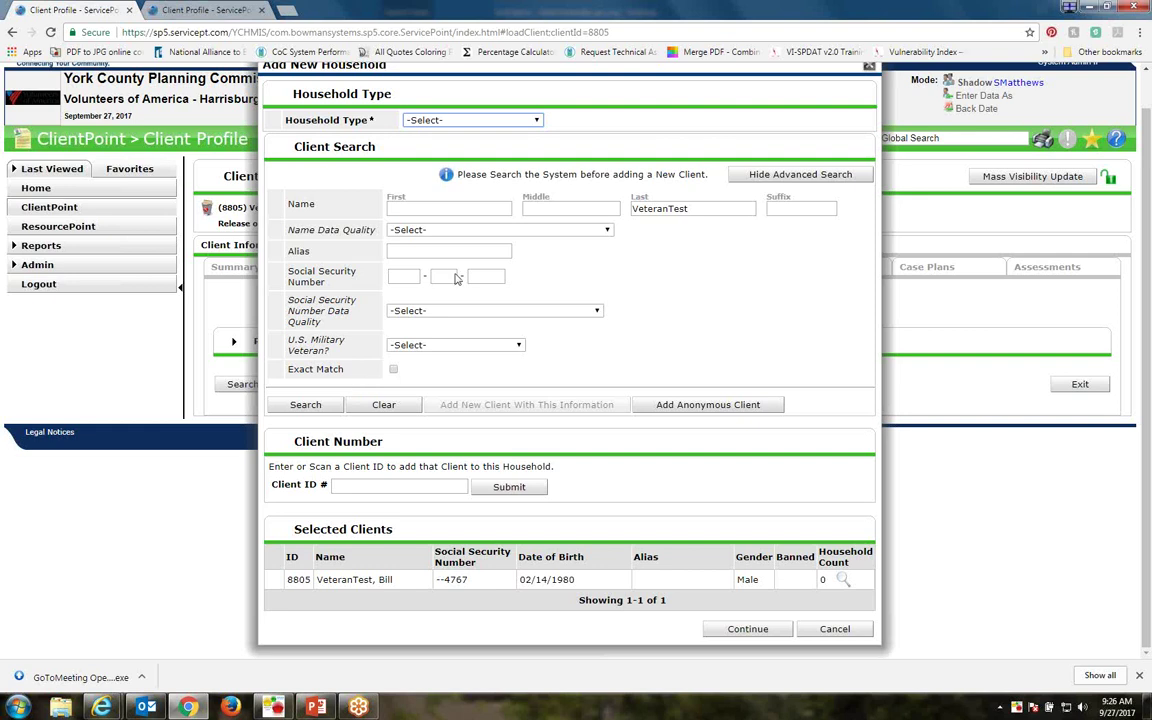
# Set the household type to Male Single Parent and search the second member's name, finding no matches
pyautogui.click(488, 121)
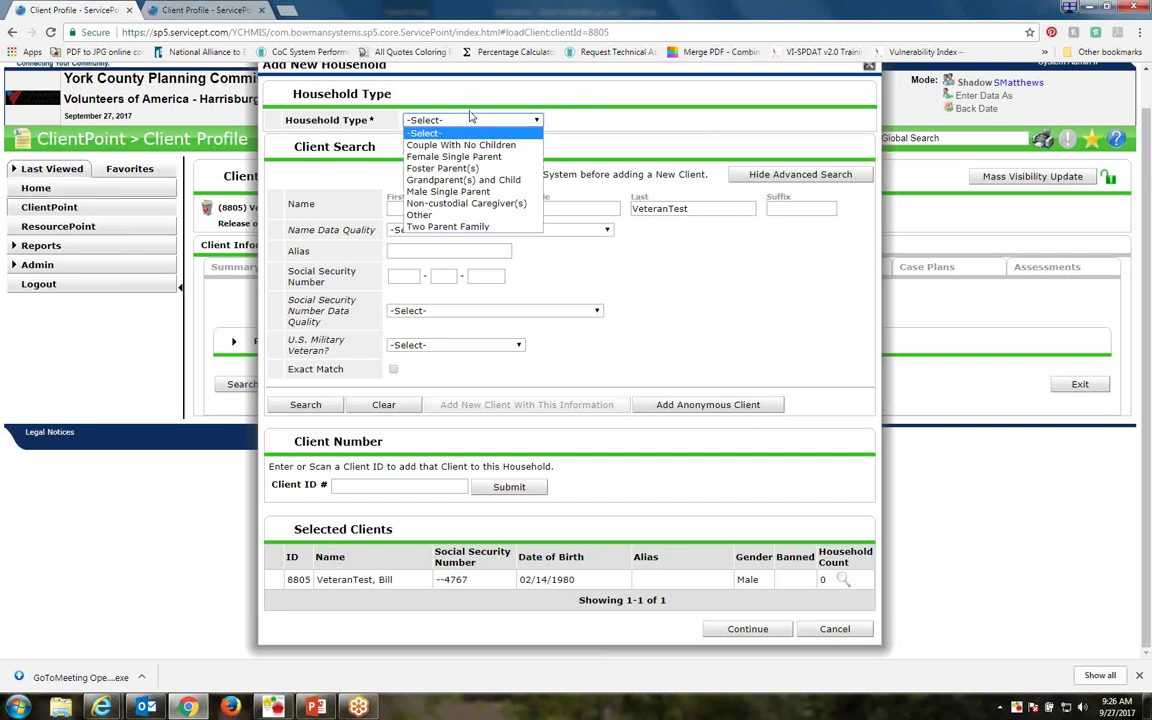
pyautogui.click(467, 192)
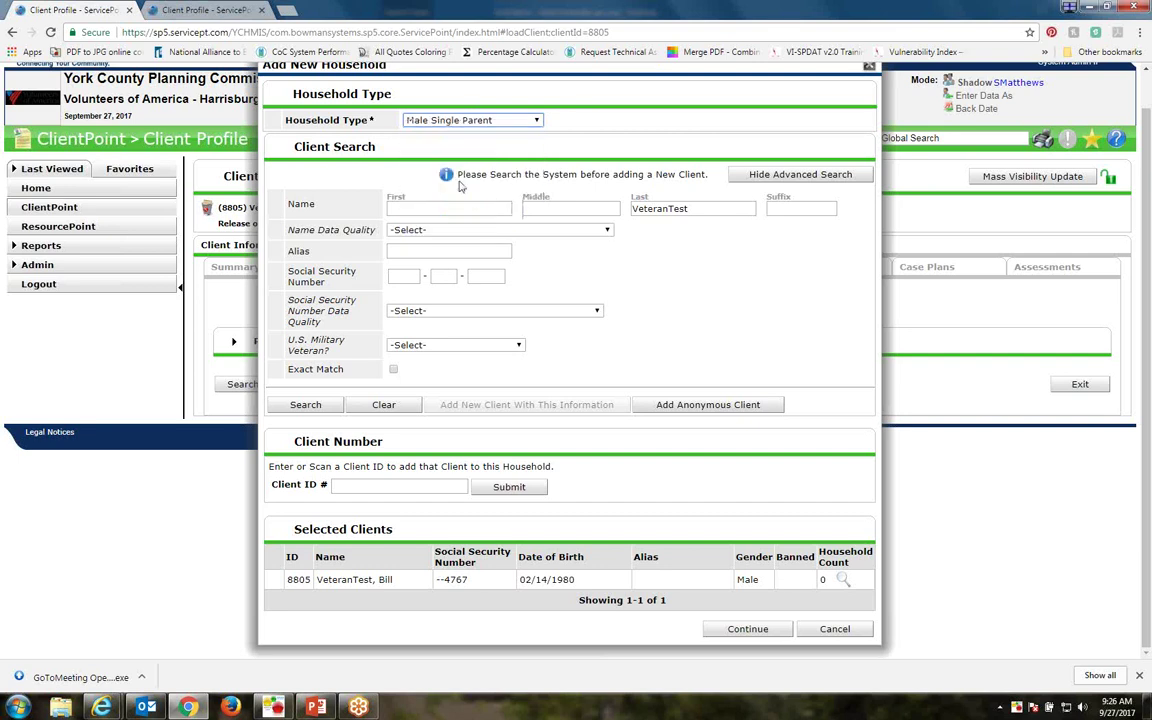
pyautogui.click(424, 210)
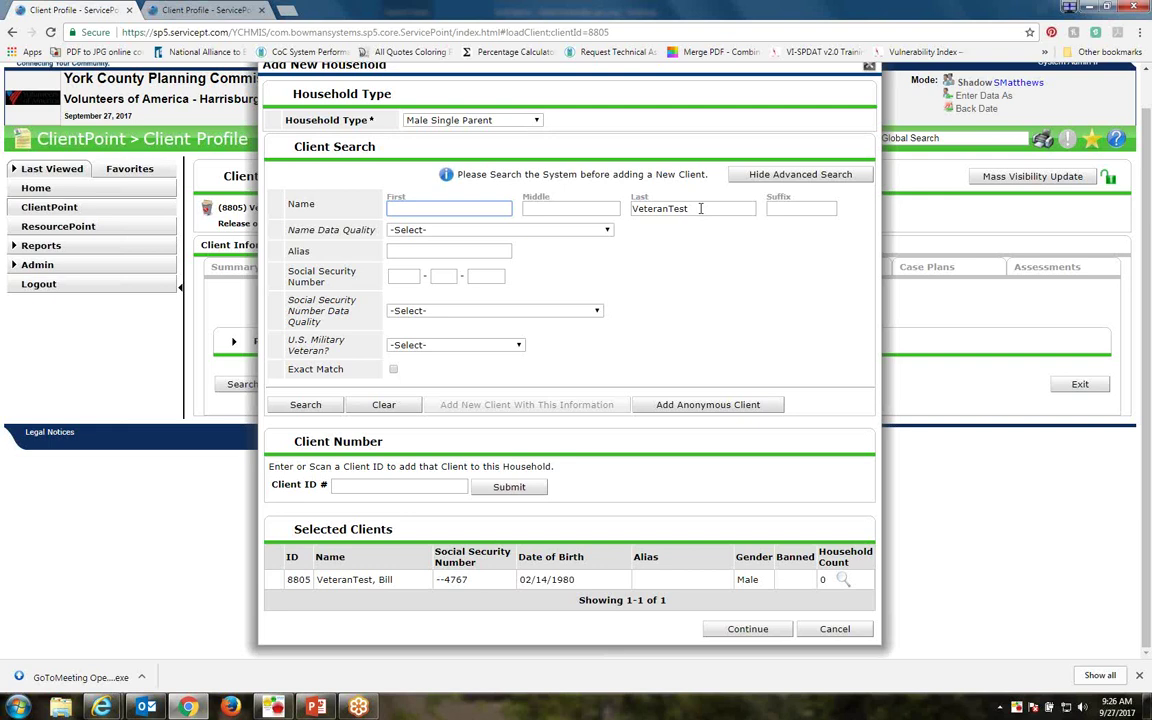
pyautogui.click(708, 210)
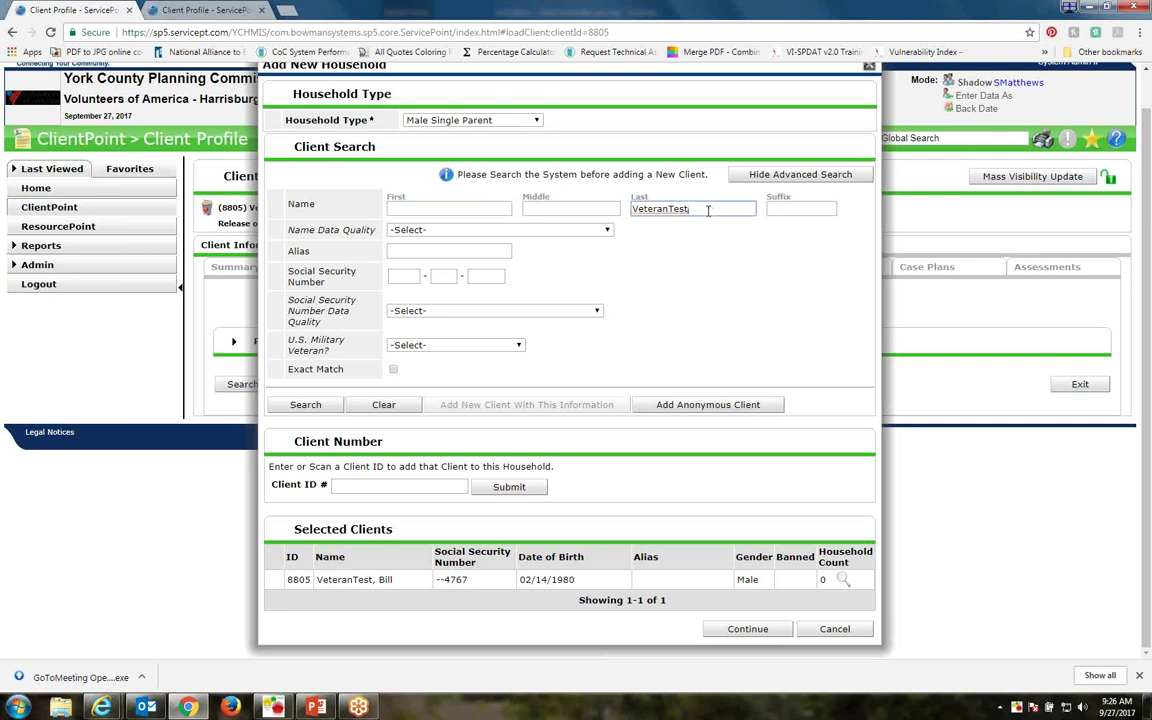
pyautogui.click(428, 210)
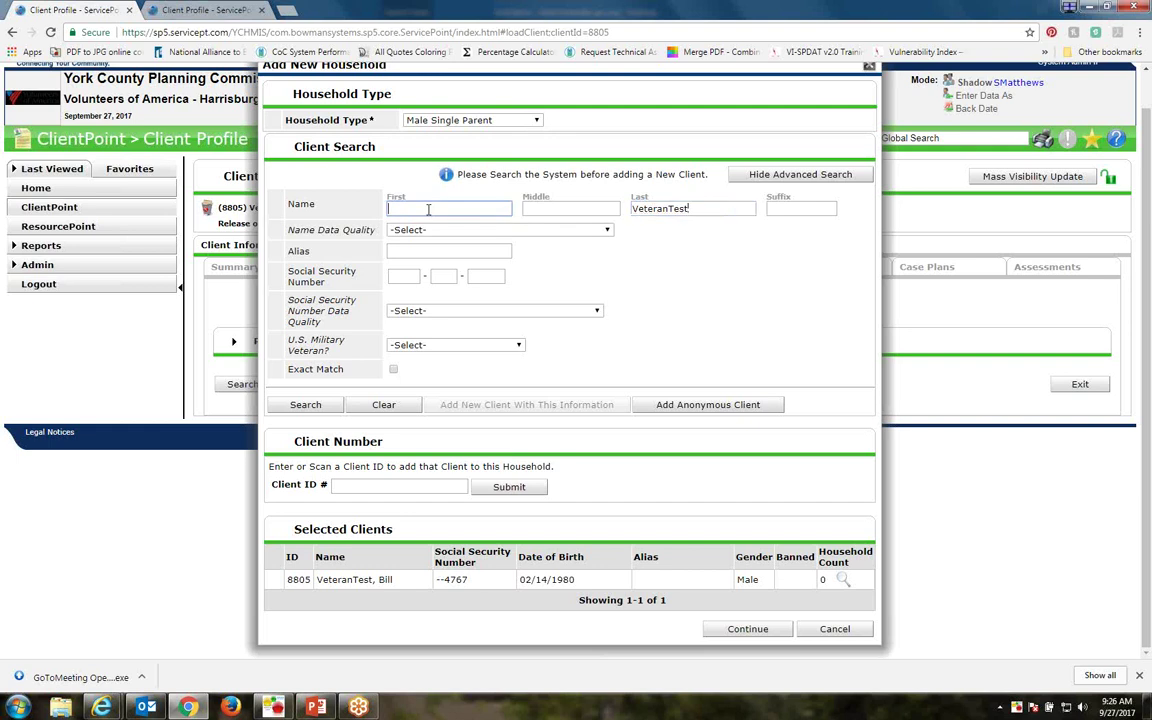
pyautogui.write('Jeremy')
pyautogui.press('Tab')
pyautogui.press('Tab')
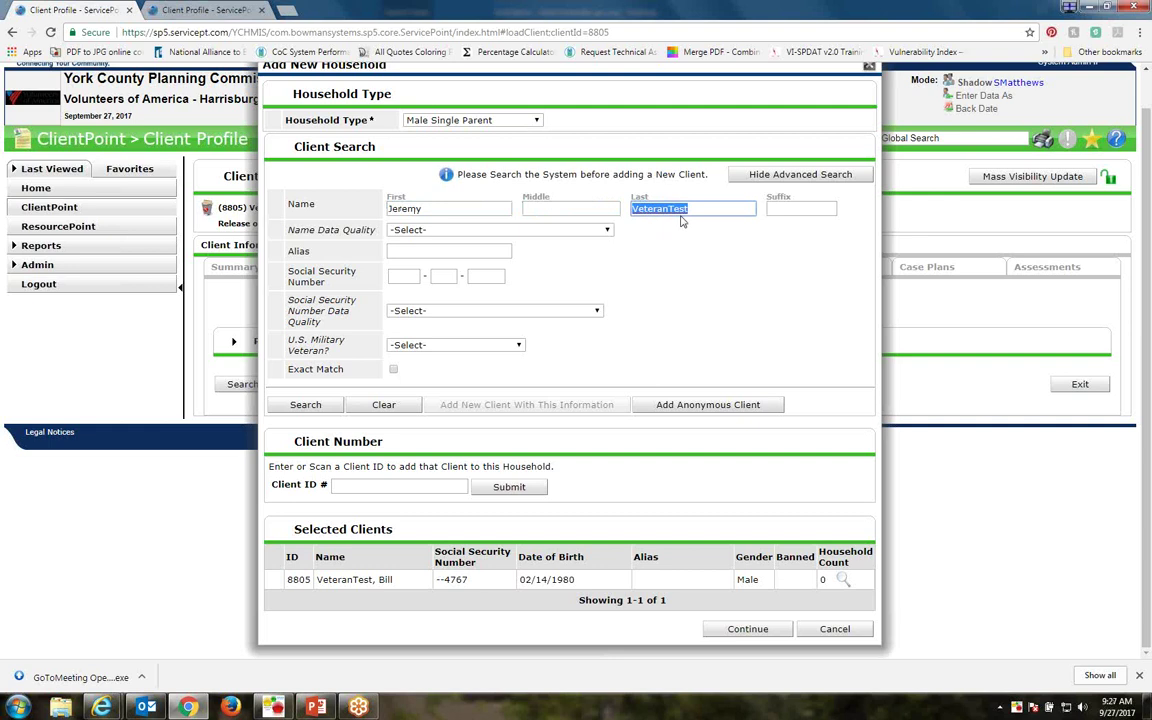
pyautogui.click(701, 210)
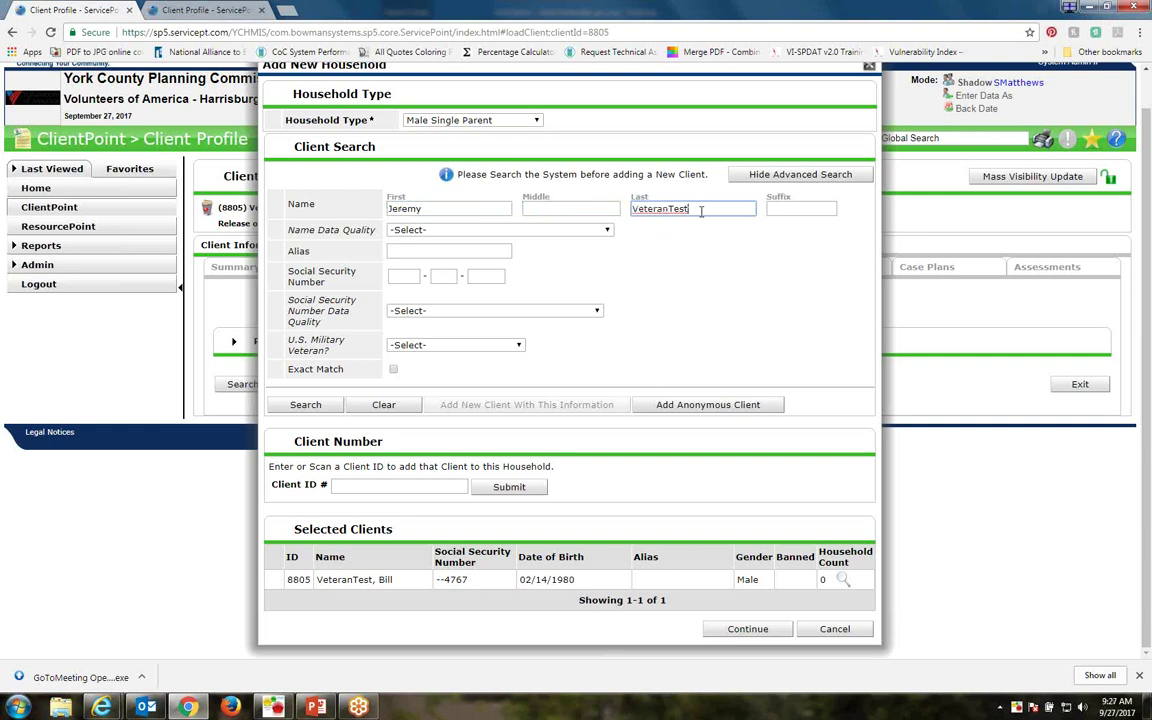
pyautogui.press('Return')
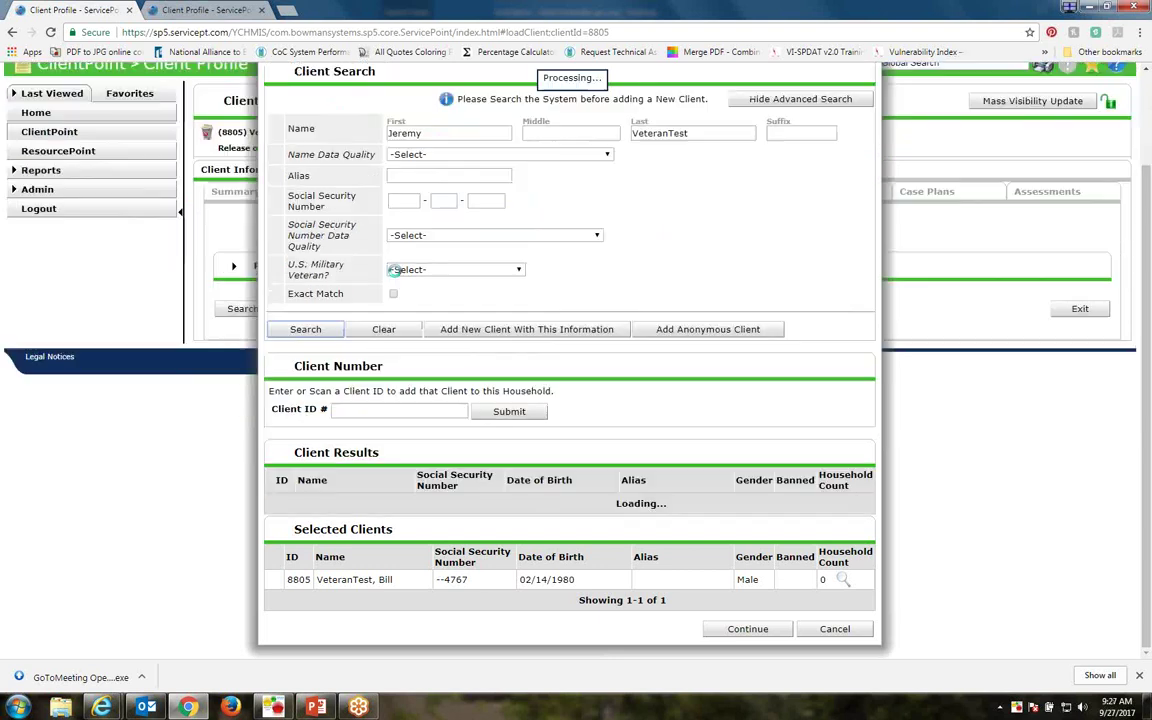
# Add the second member as a new client from the entered details and confirm
pyautogui.tripleClick(607, 431)
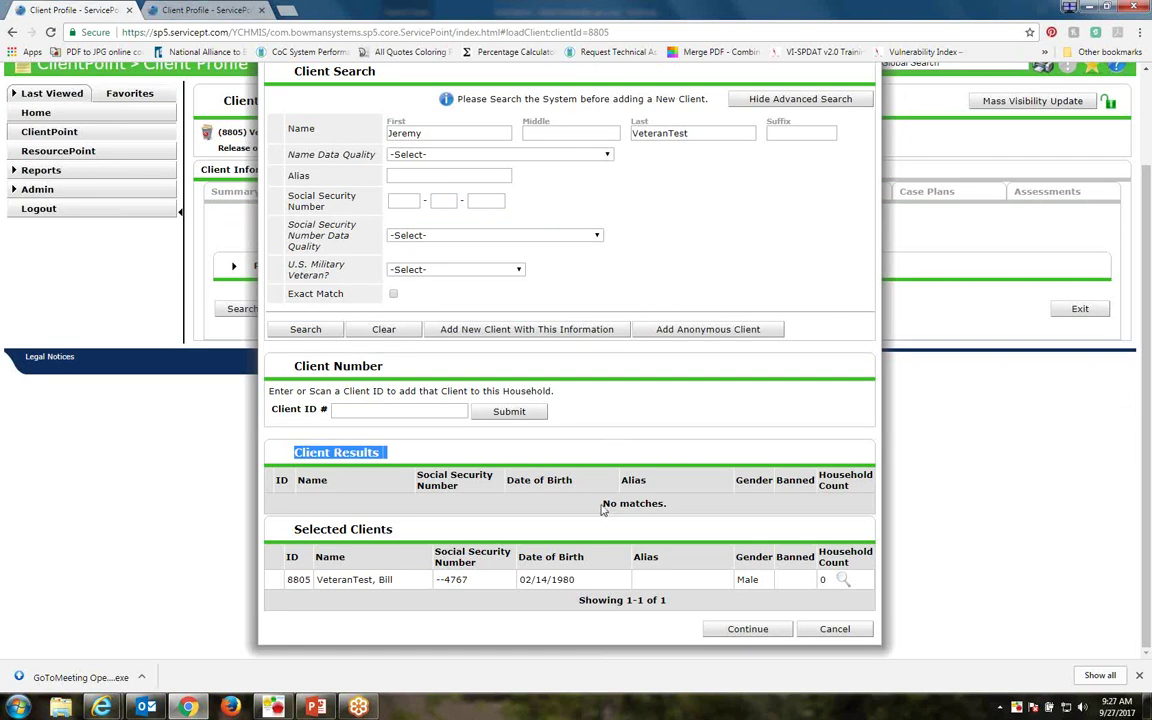
pyautogui.tripleClick(603, 508)
pyautogui.click(520, 499)
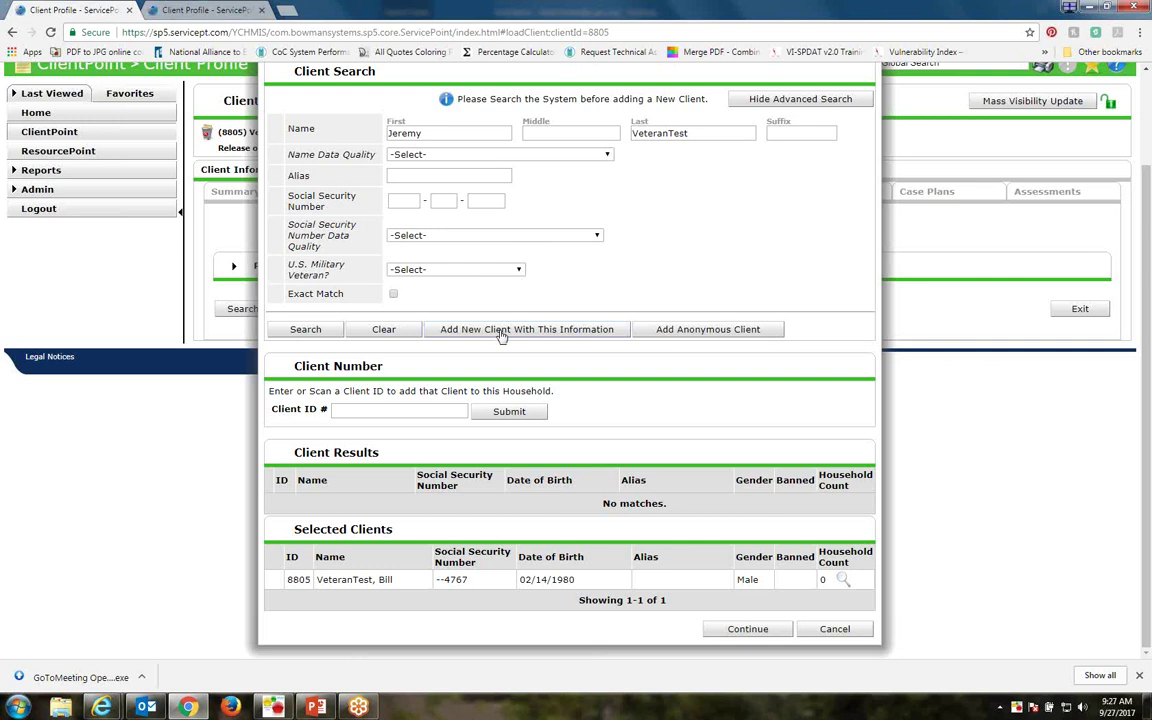
pyautogui.click(463, 329)
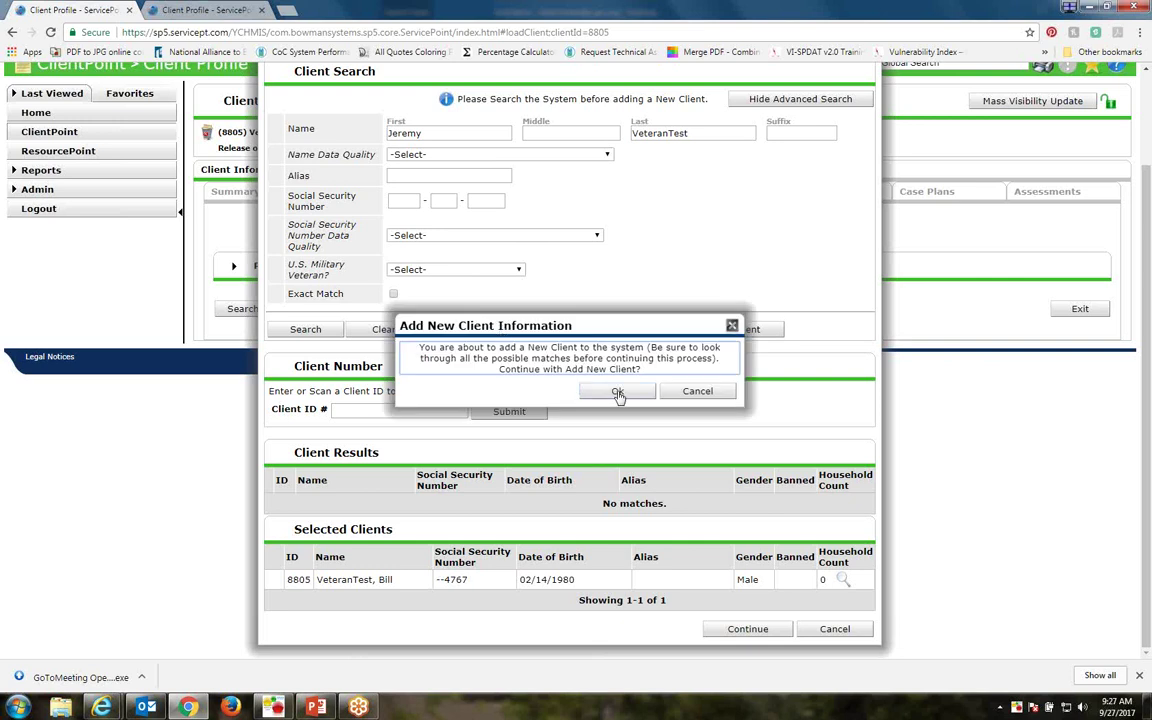
pyautogui.click(617, 390)
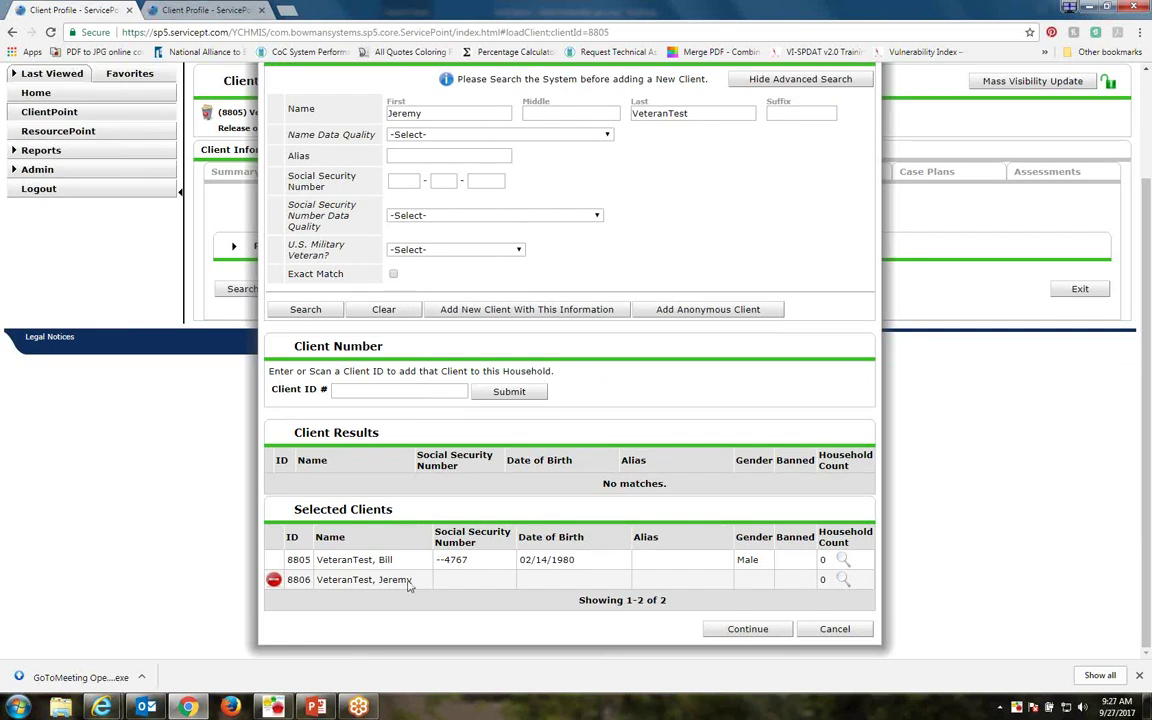
# Search another test client by first and last name, add her to the selection, then remove her
pyautogui.click(428, 114)
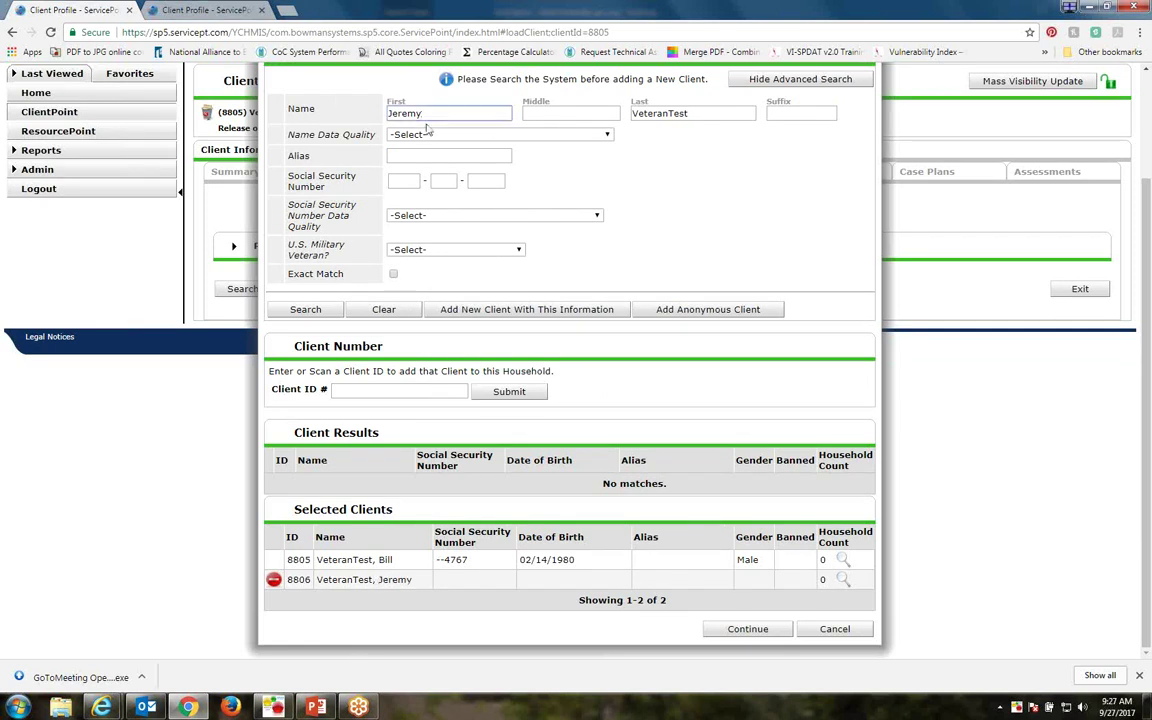
pyautogui.press('BackSpace')
pyautogui.press('BackSpace')
pyautogui.press('BackSpace')
pyautogui.press('BackSpace')
pyautogui.press('BackSpace')
pyautogui.press('BackSpace')
pyautogui.write('Belle')
pyautogui.press('Tab')
pyautogui.press('Tab')
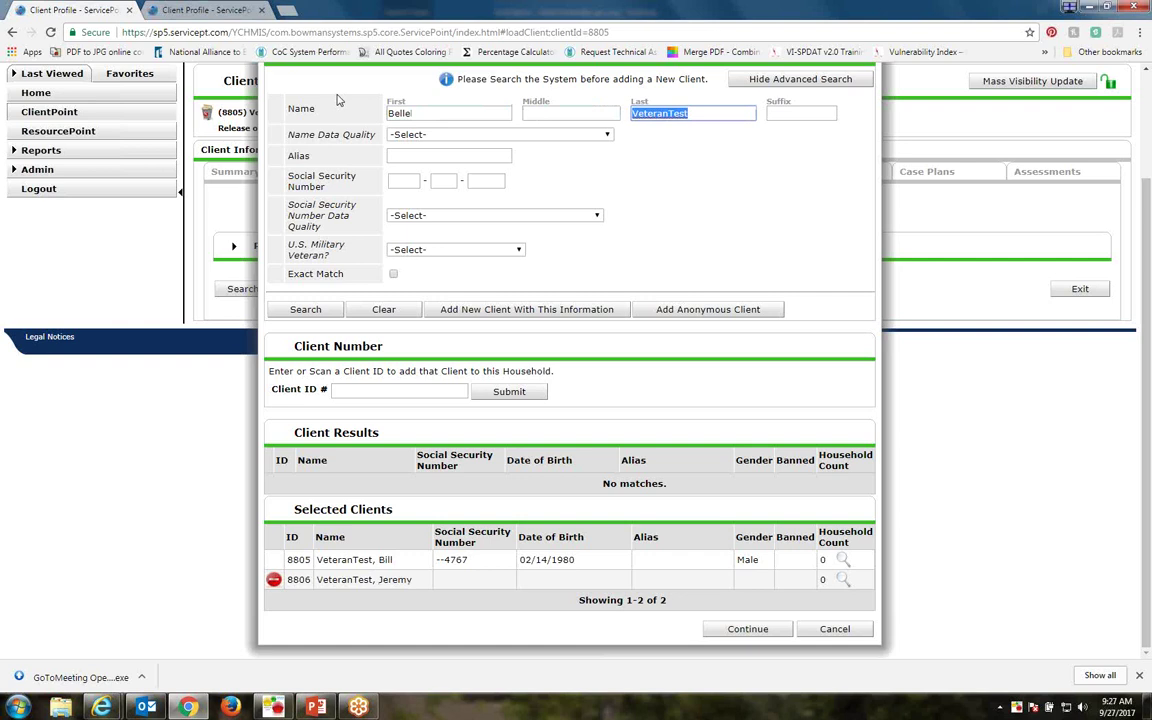
pyautogui.write('BellTest')
pyautogui.press('Return')
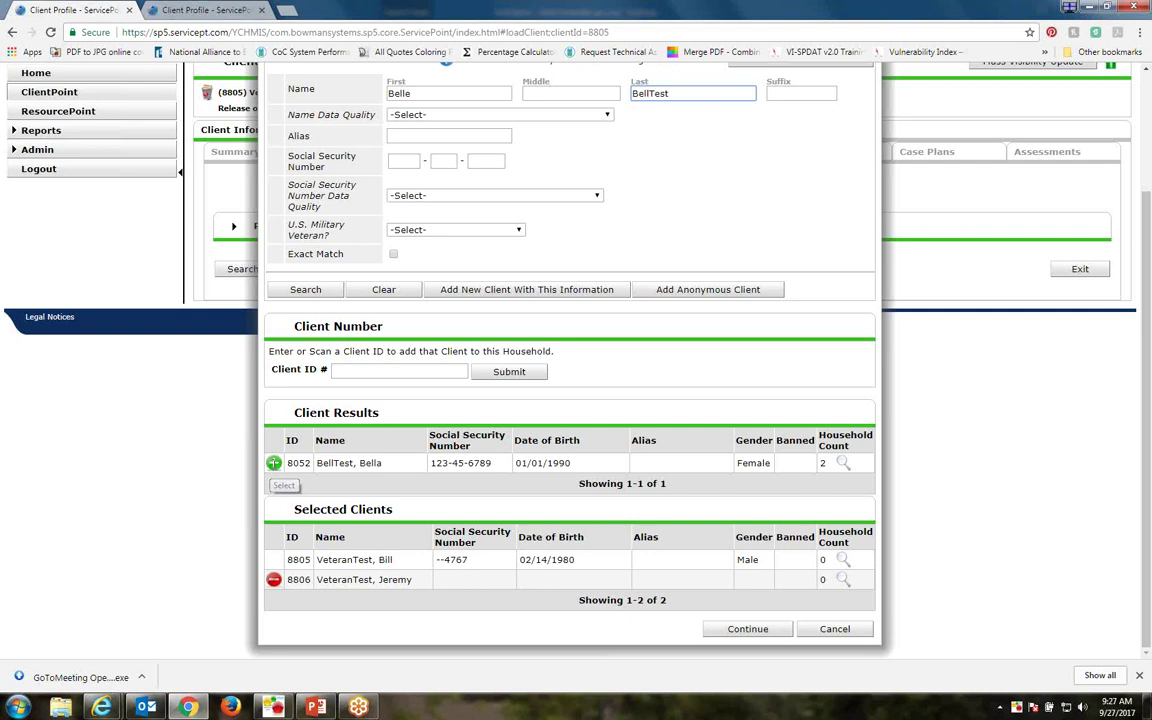
pyautogui.click(273, 465)
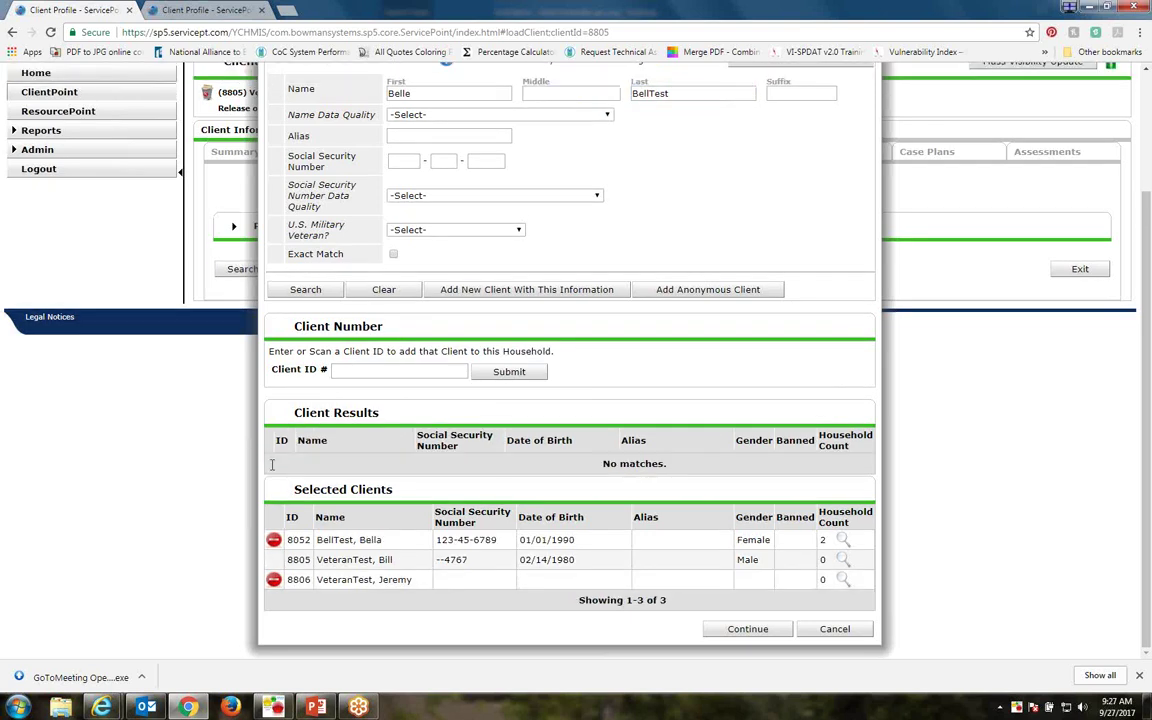
pyautogui.click(274, 541)
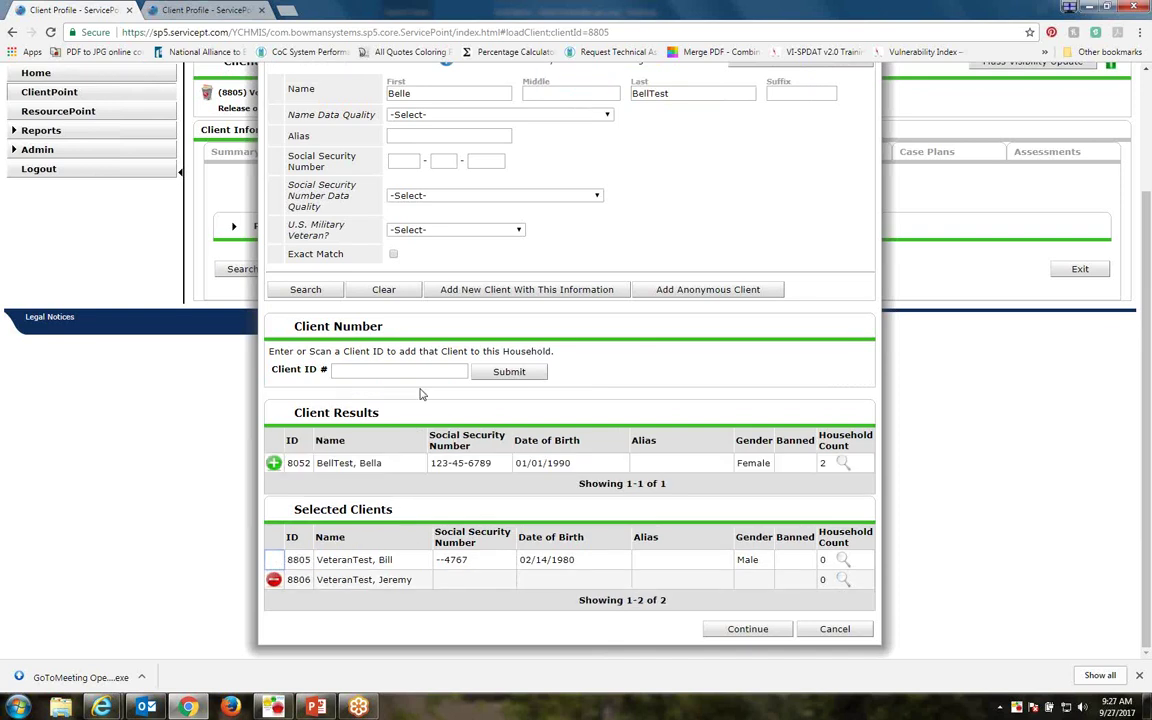
# Continue with only the two selected clients to open the household information
pyautogui.scroll(2, 435, 345)
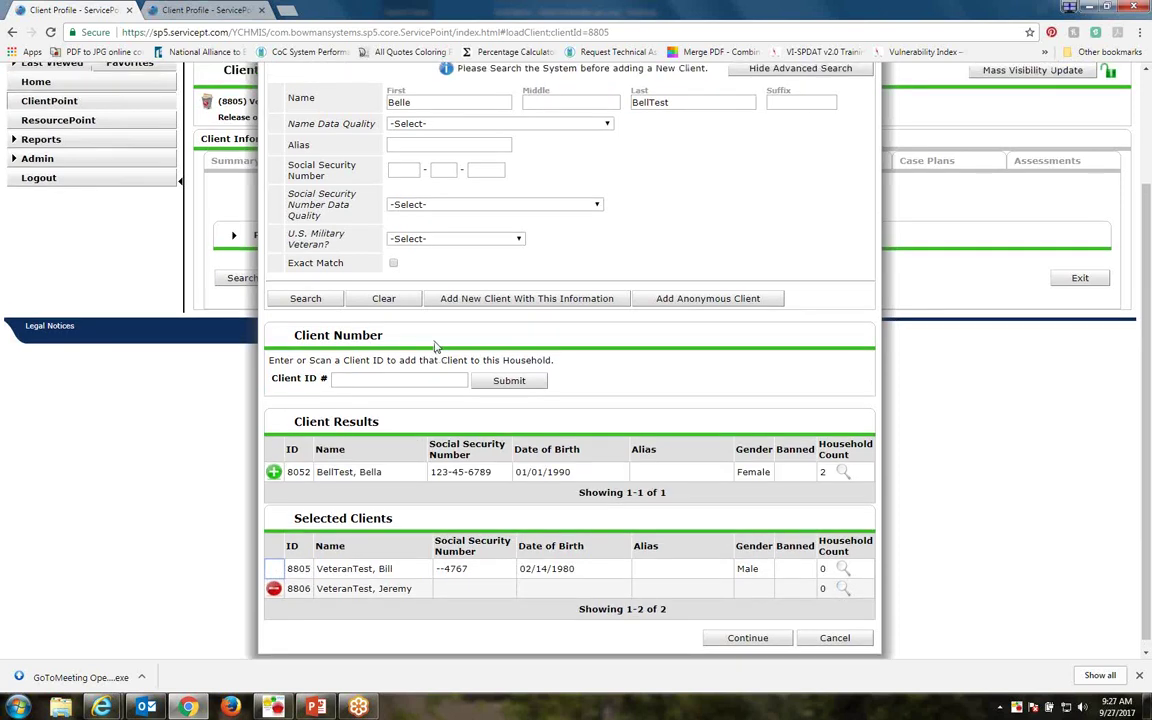
pyautogui.doubleClick(418, 163)
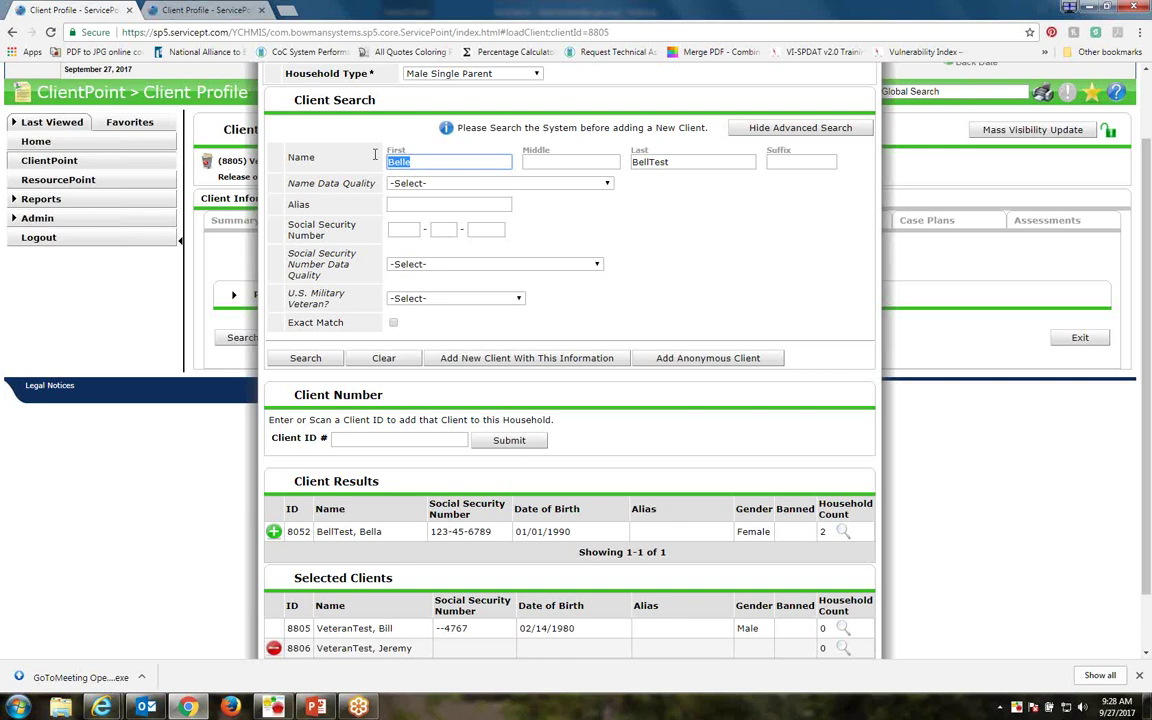
pyautogui.scroll(-1, 694, 563)
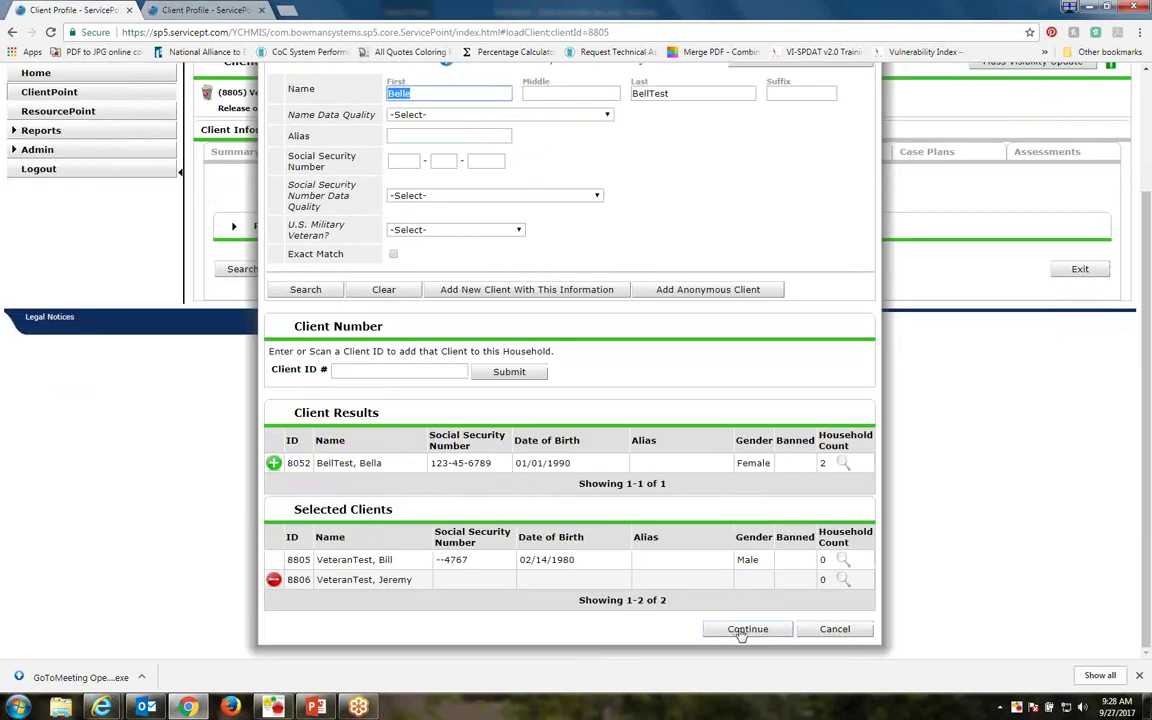
pyautogui.click(740, 630)
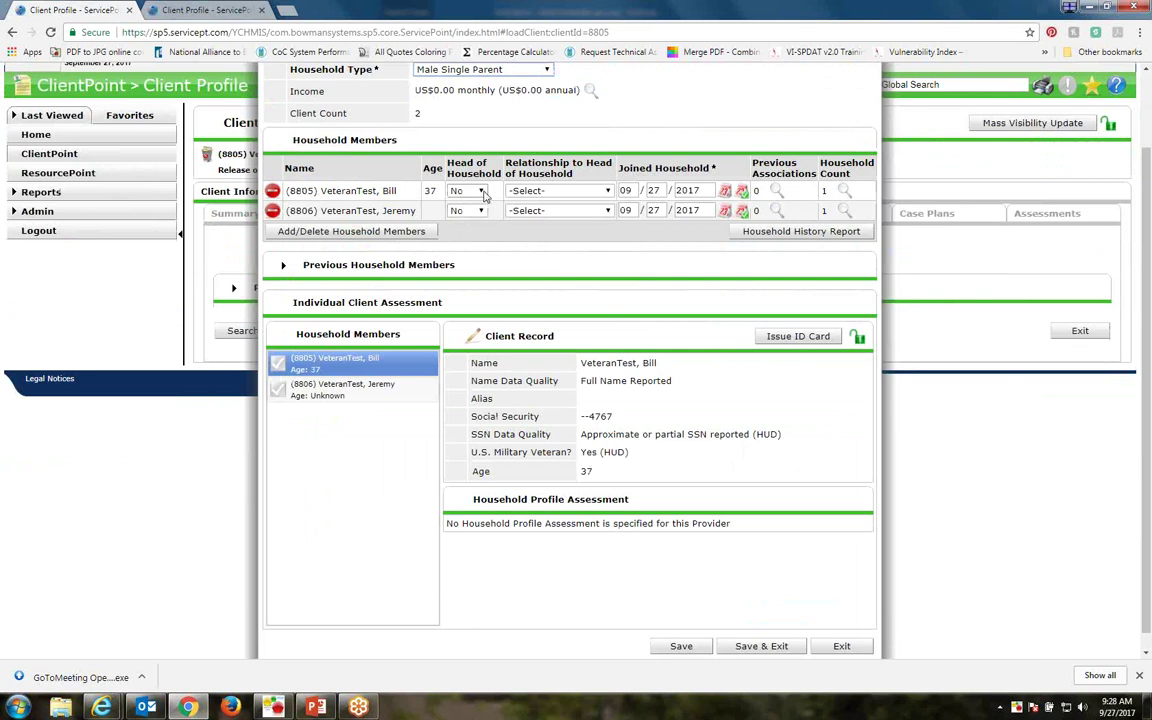
# Set the veteran's Head of Household to Yes and the second member's relationship to Son
pyautogui.tripleClick(286, 141)
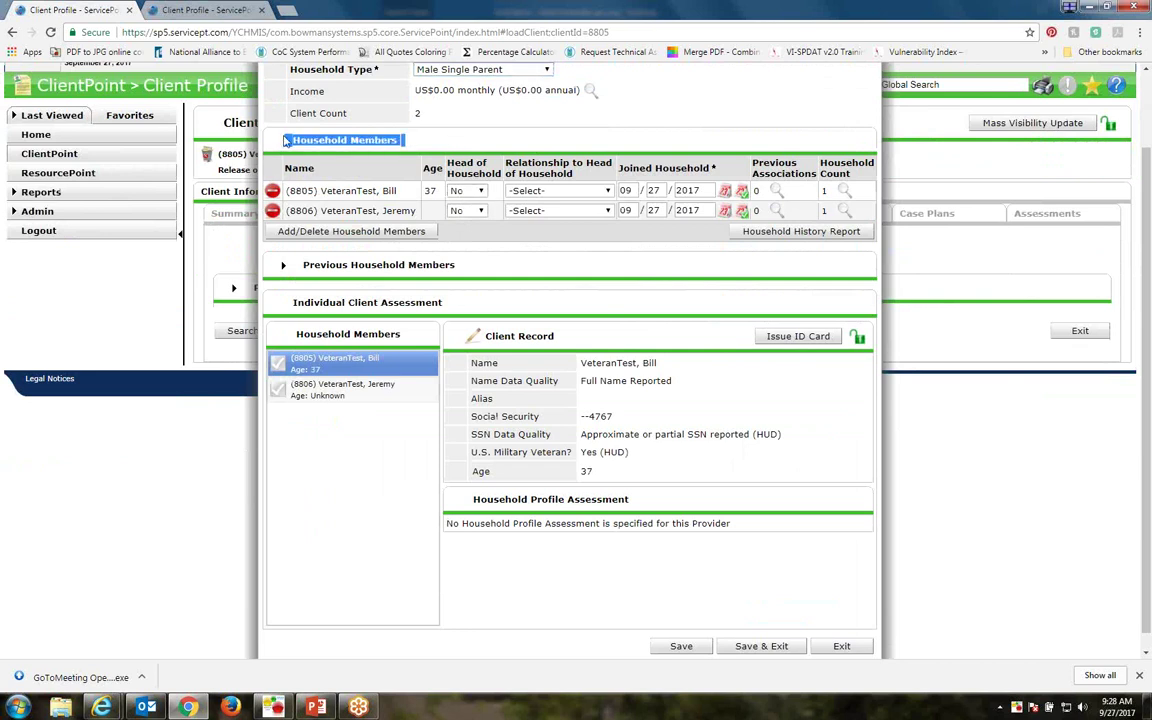
pyautogui.moveTo(278, 138); pyautogui.dragTo(415, 133)
pyautogui.scroll(2, 461, 148)
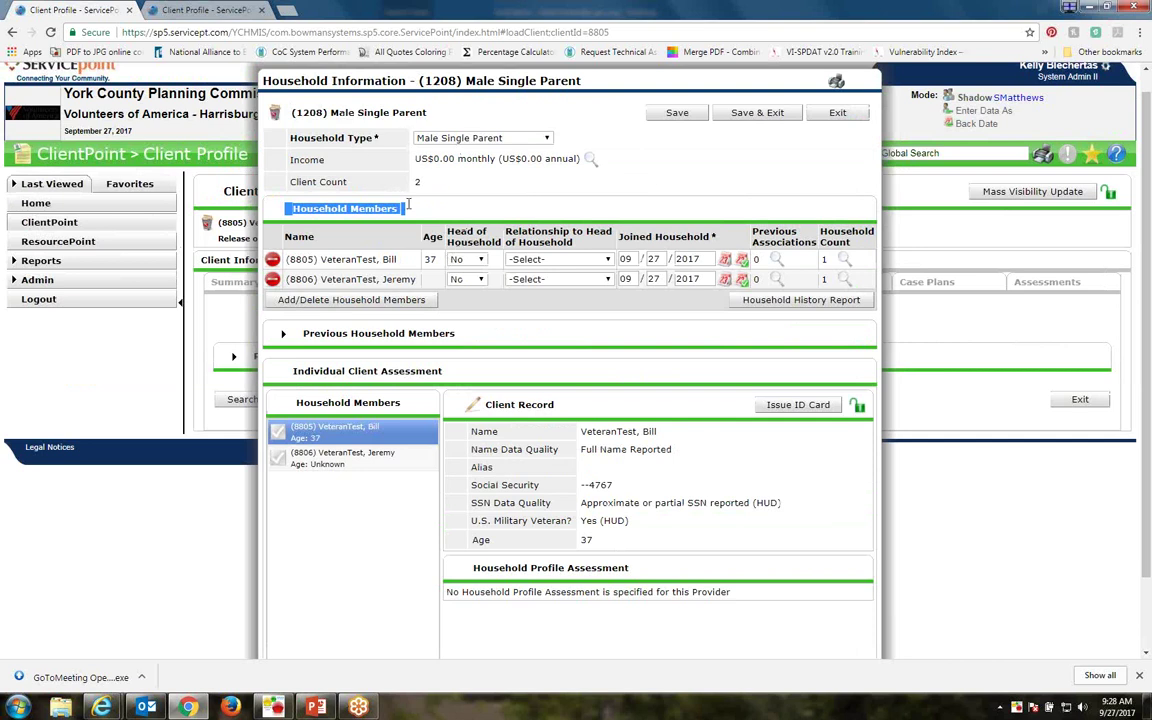
pyautogui.click(470, 259)
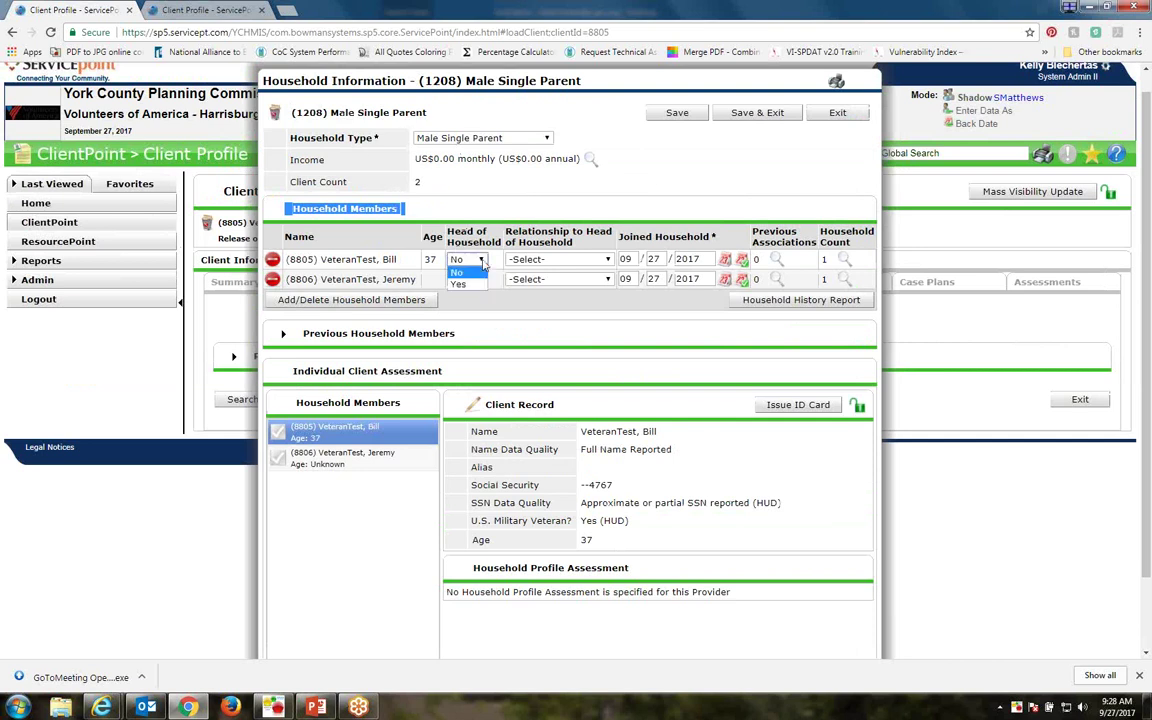
pyautogui.click(476, 286)
pyautogui.click(553, 280)
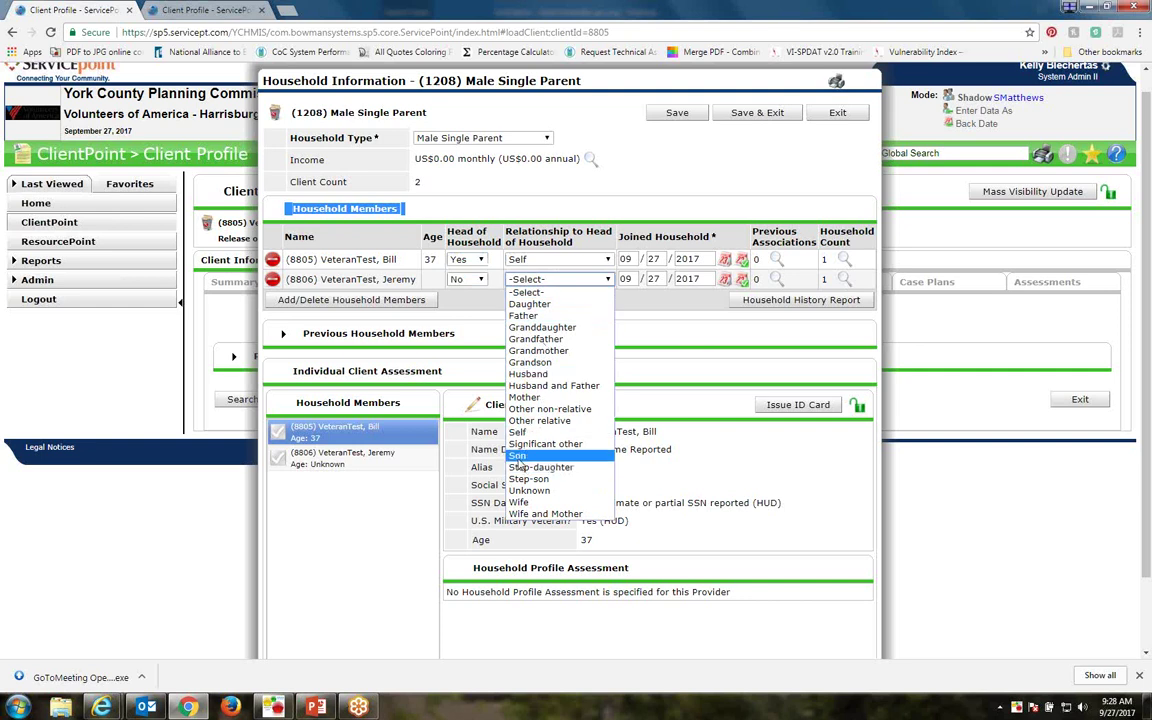
pyautogui.click(519, 456)
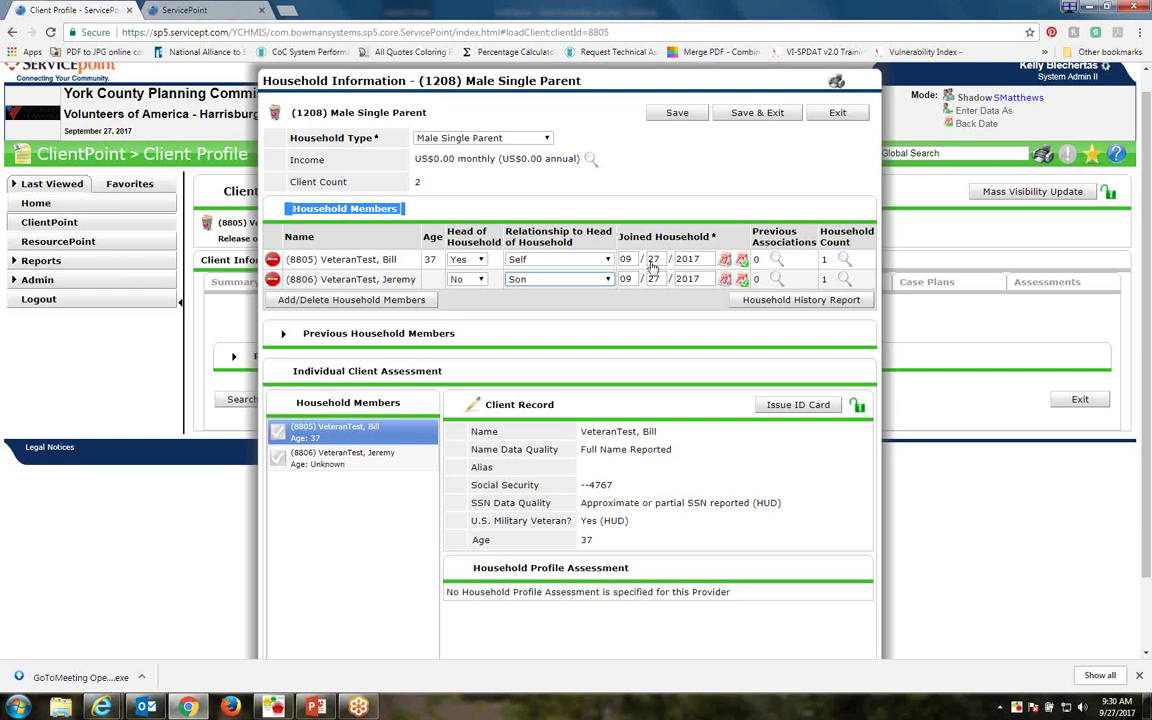
pyautogui.scroll(-2, 515, 290)
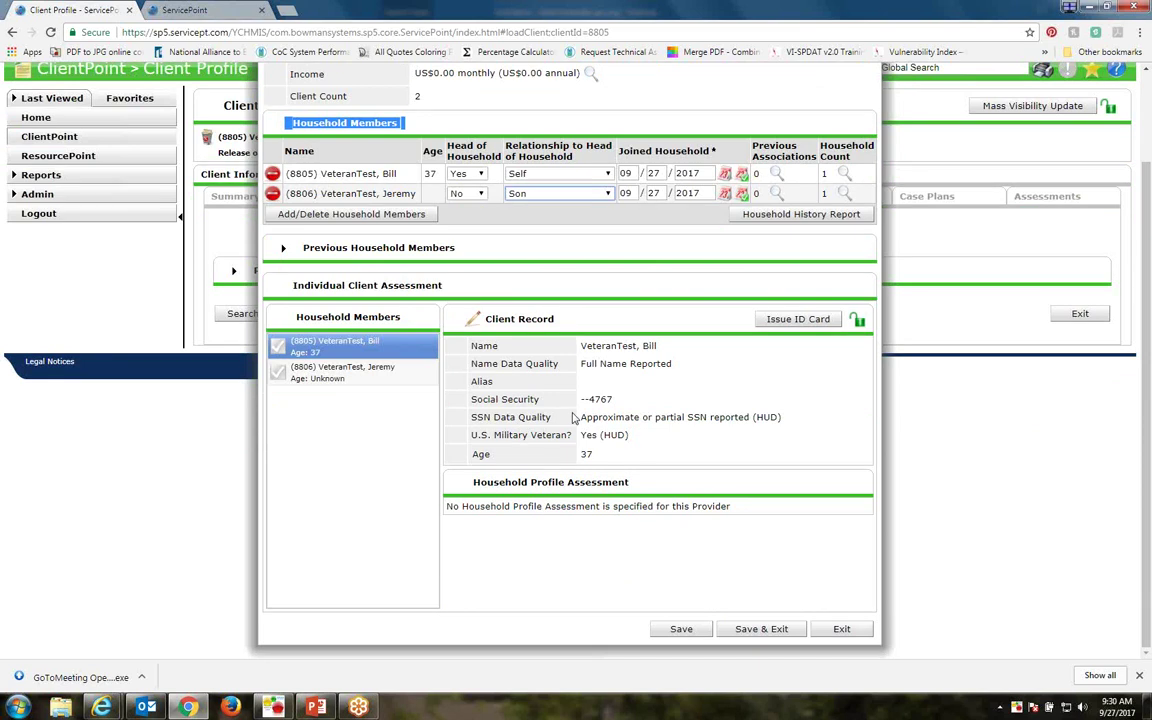
# Bring up the son's client record and open it for editing
pyautogui.click(322, 378)
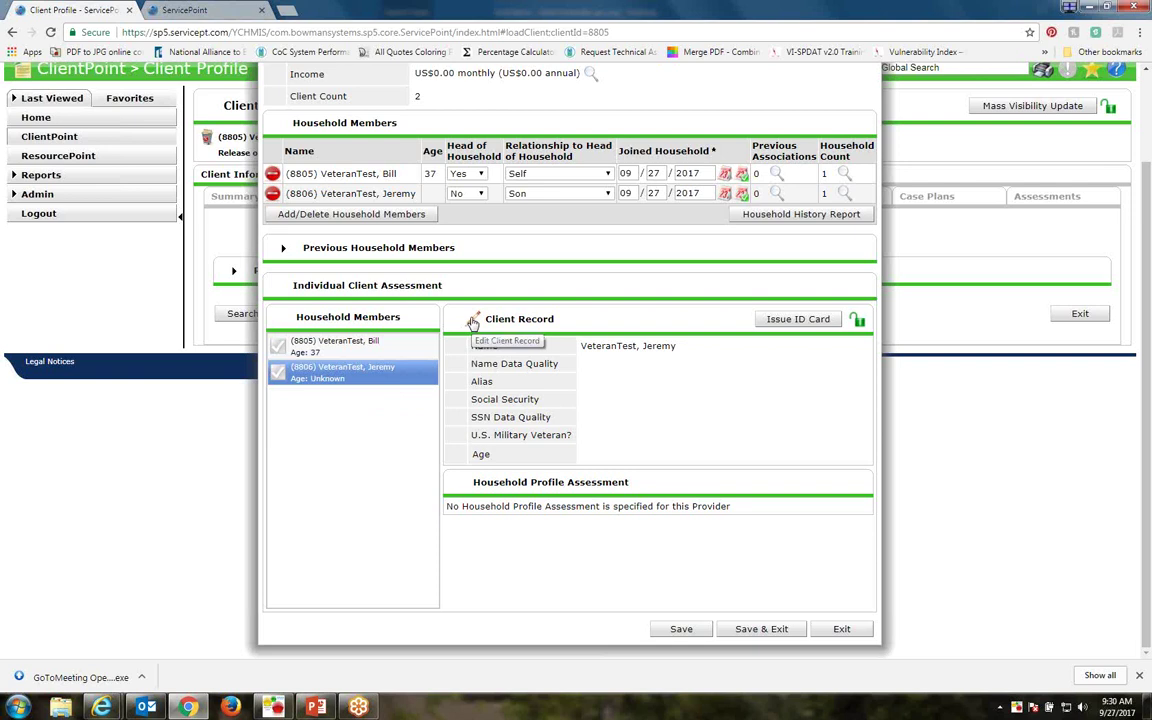
pyautogui.click(474, 324)
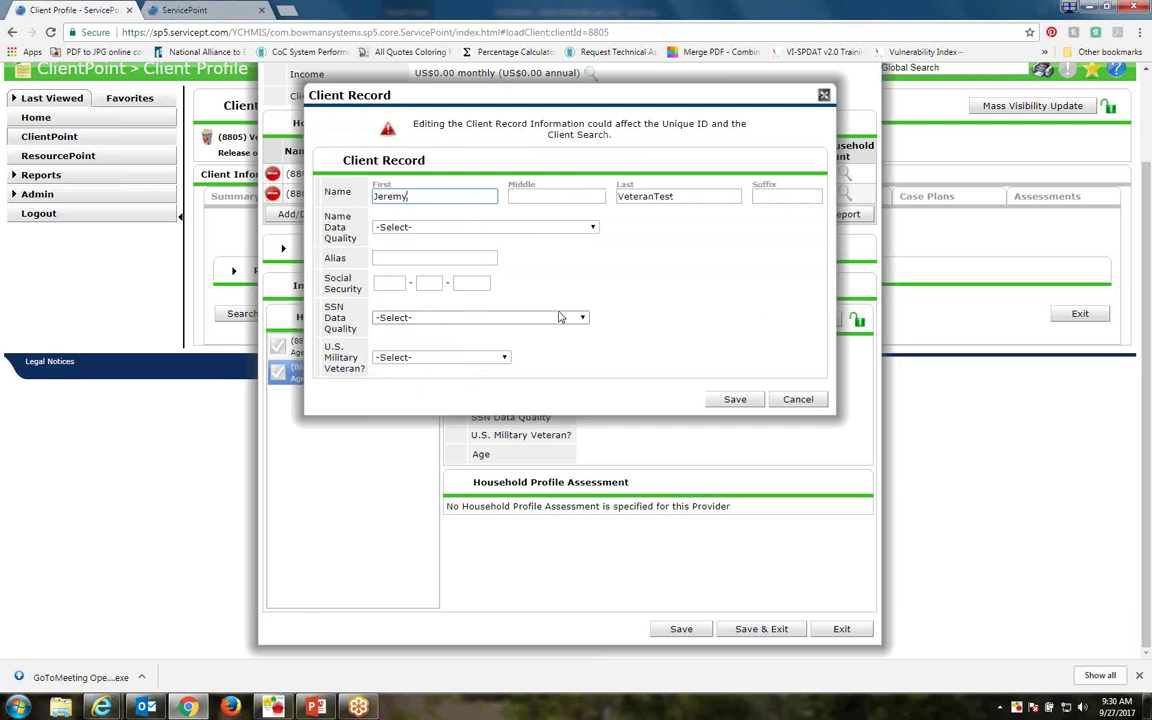
pyautogui.press('Return')
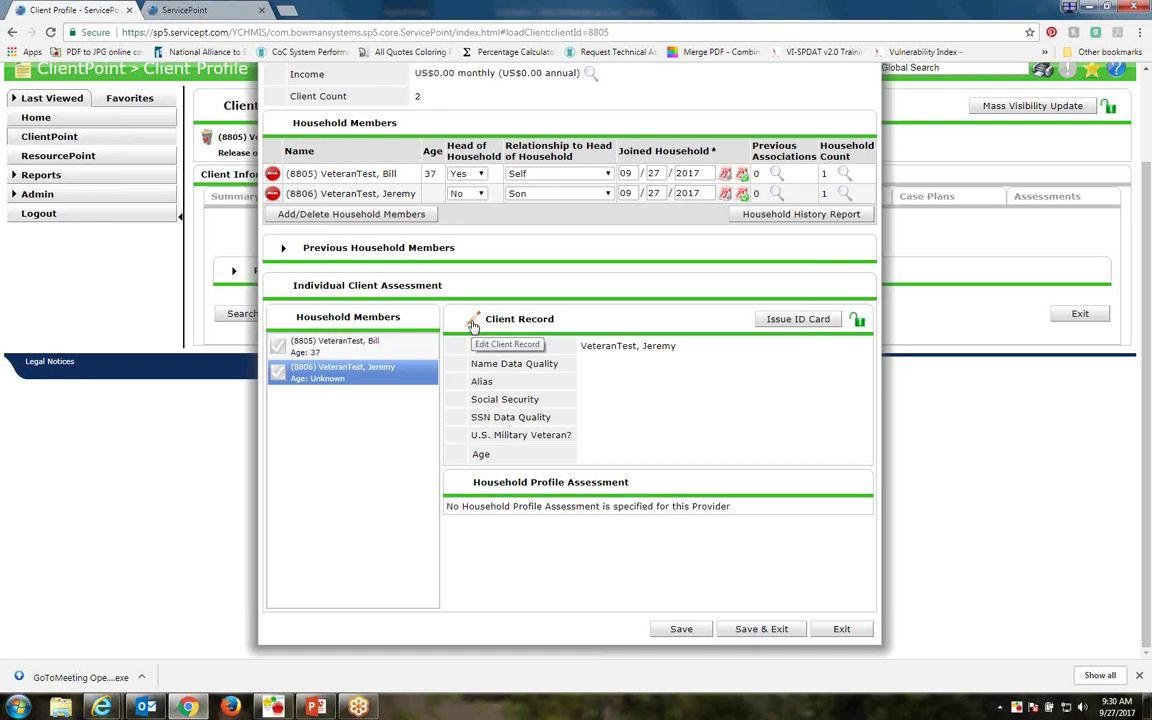
pyautogui.click(474, 326)
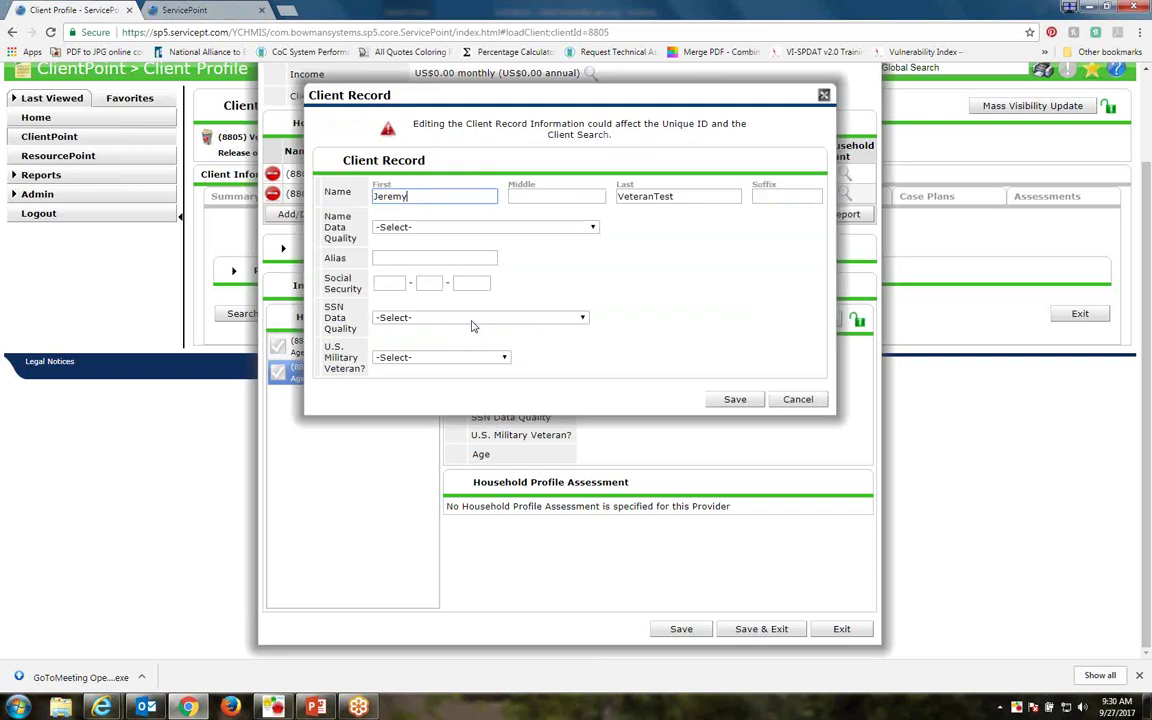
# Set Full Name Reported, enter his SSN with Full SSN Reported (HUD), veteran No (HUD), and save
pyautogui.click(486, 229)
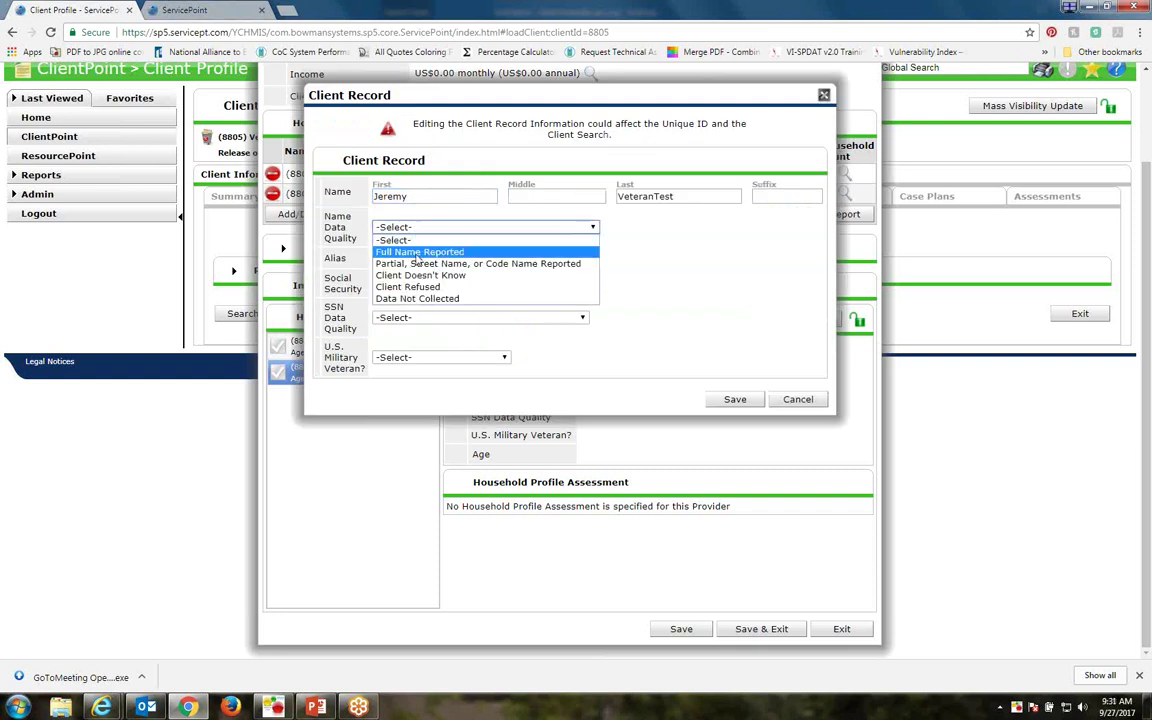
pyautogui.click(418, 252)
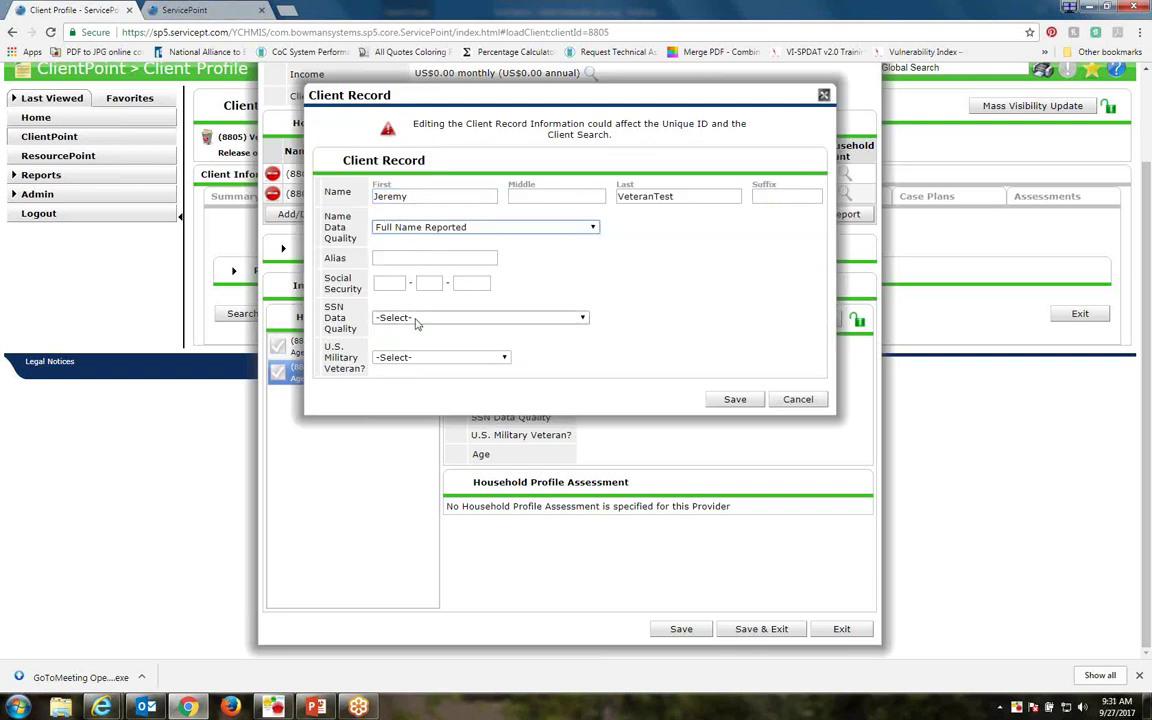
pyautogui.click(390, 283)
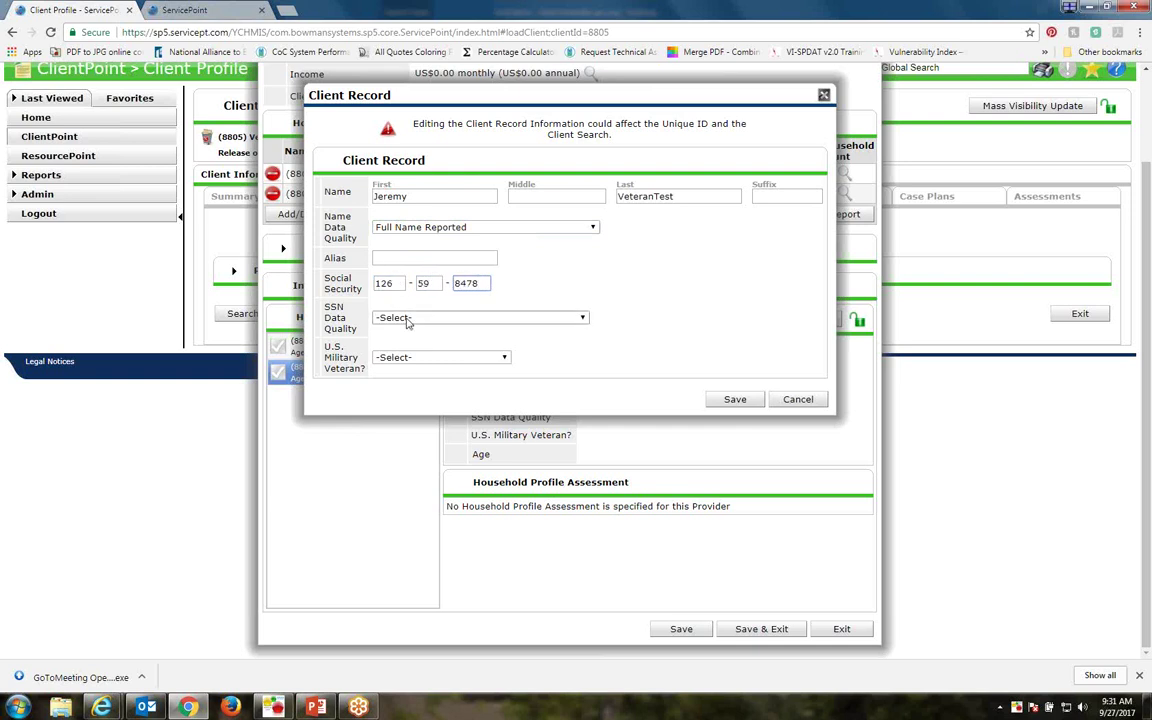
pyautogui.click(396, 317)
pyautogui.click(406, 342)
pyautogui.click(408, 358)
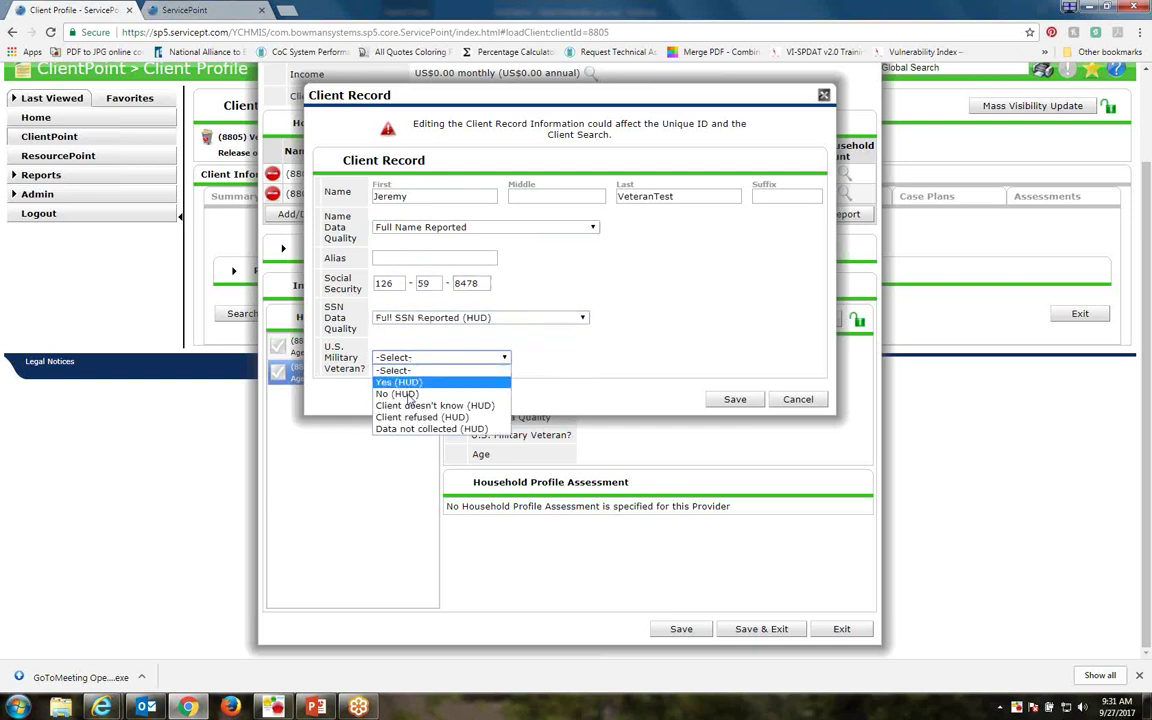
pyautogui.click(404, 392)
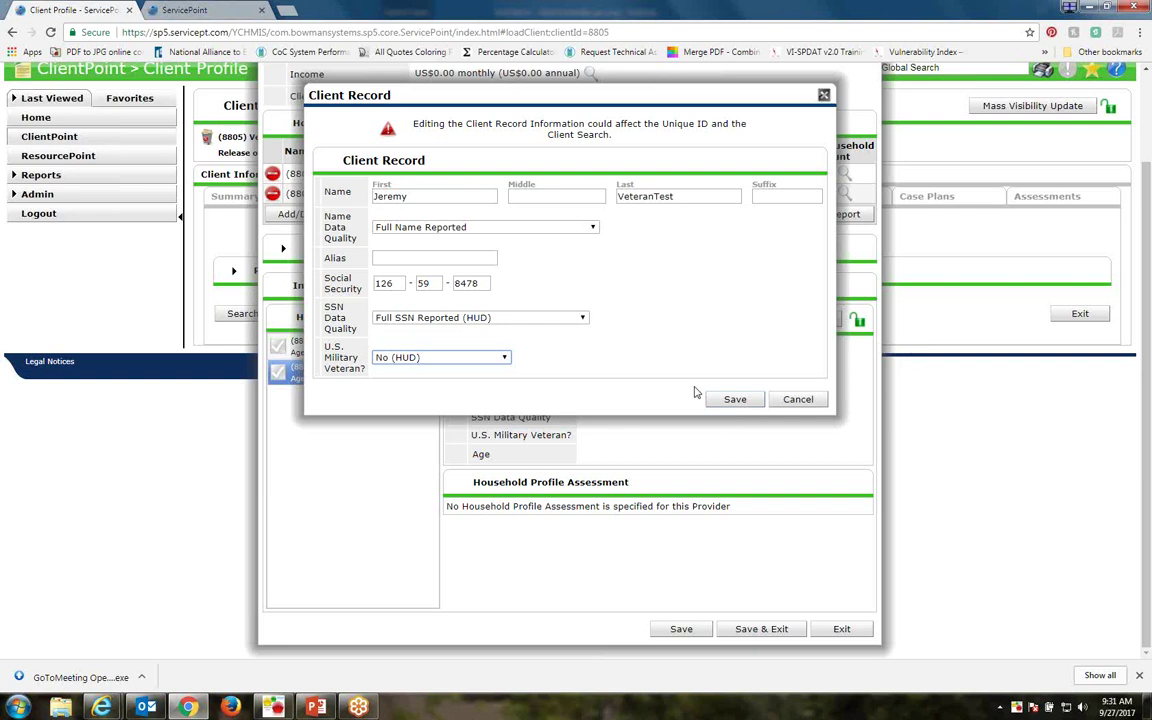
pyautogui.click(732, 400)
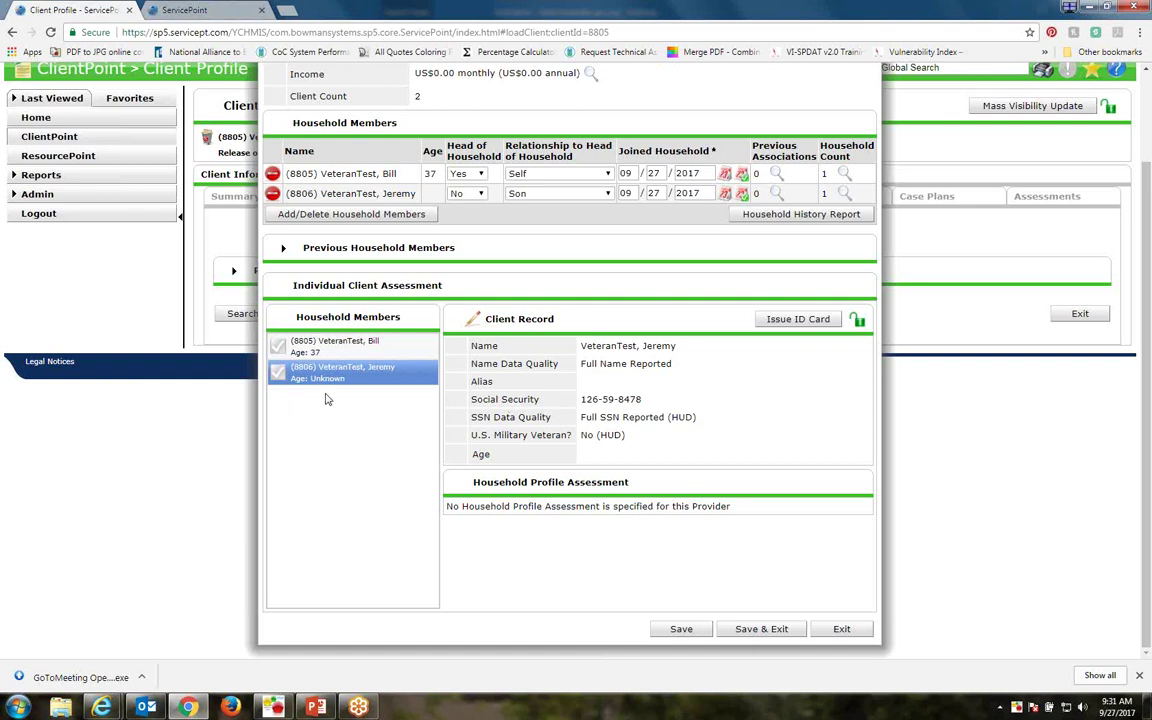
# Save & Exit the Male Single Parent household, declining the final data review
pyautogui.click(750, 630)
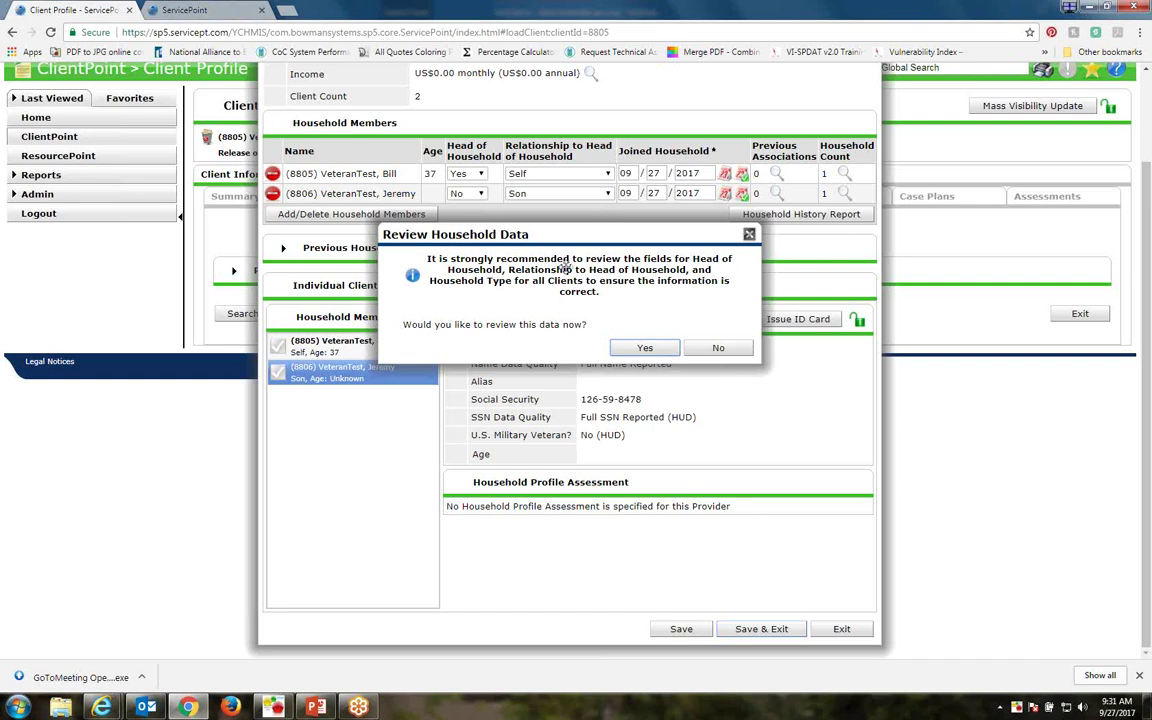
pyautogui.click(645, 347)
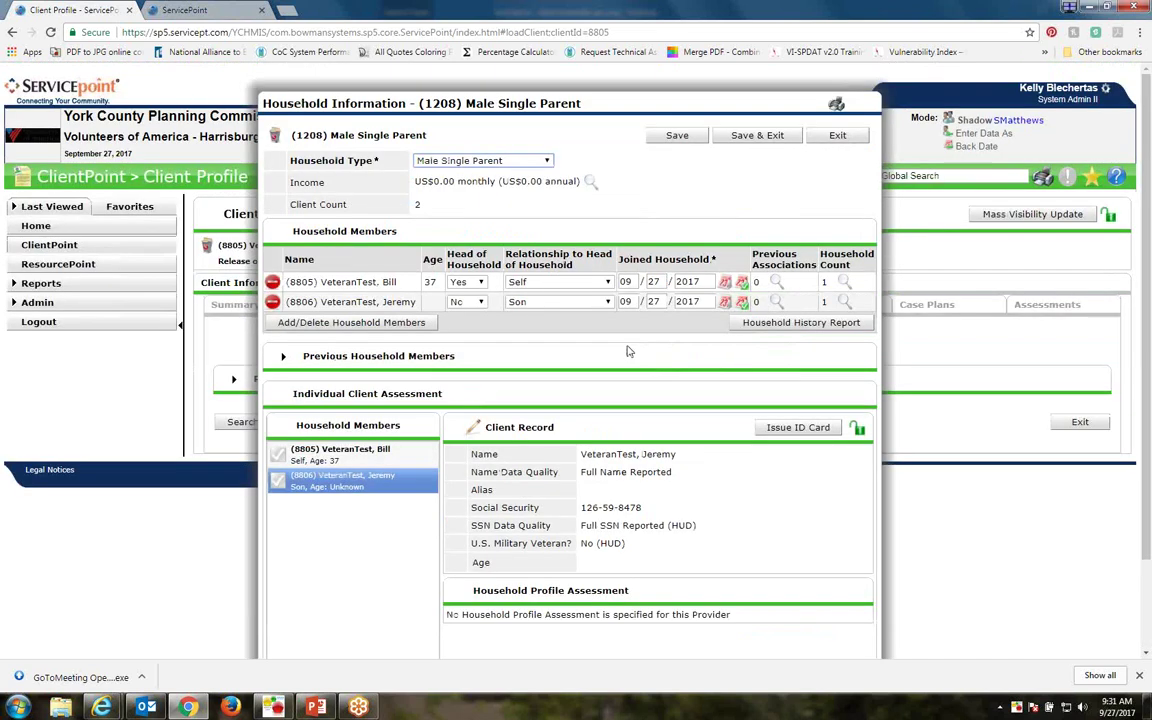
pyautogui.scroll(-1, 628, 351)
pyautogui.click(761, 628)
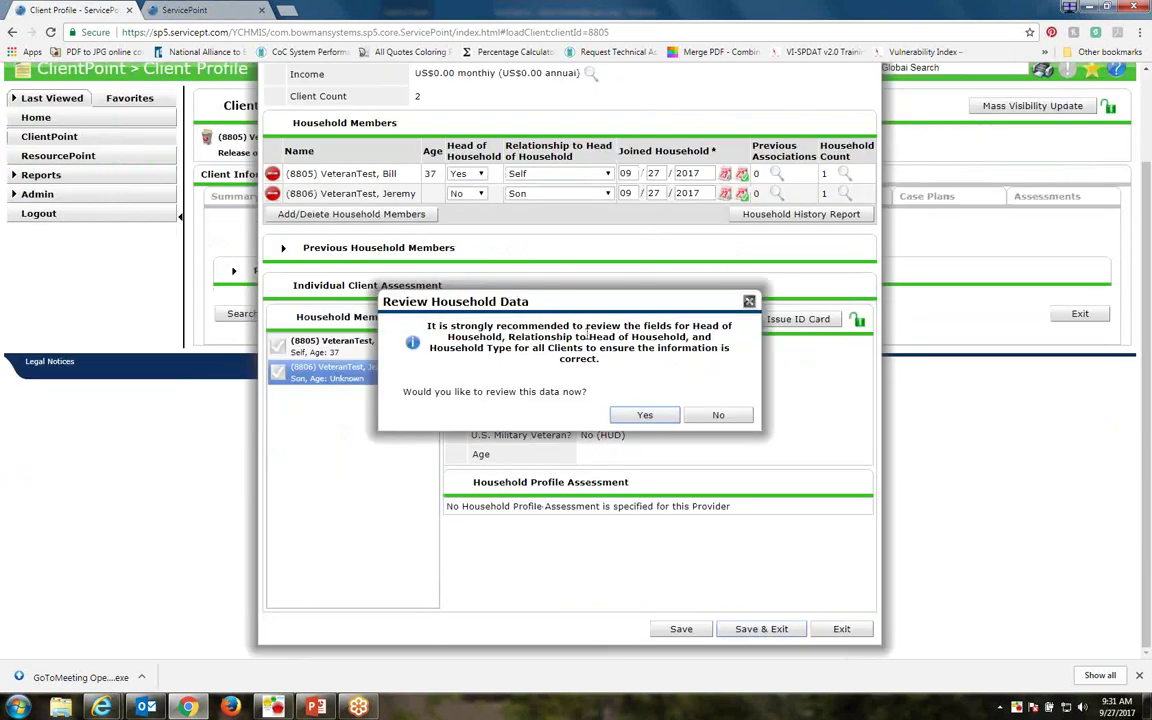
pyautogui.click(719, 416)
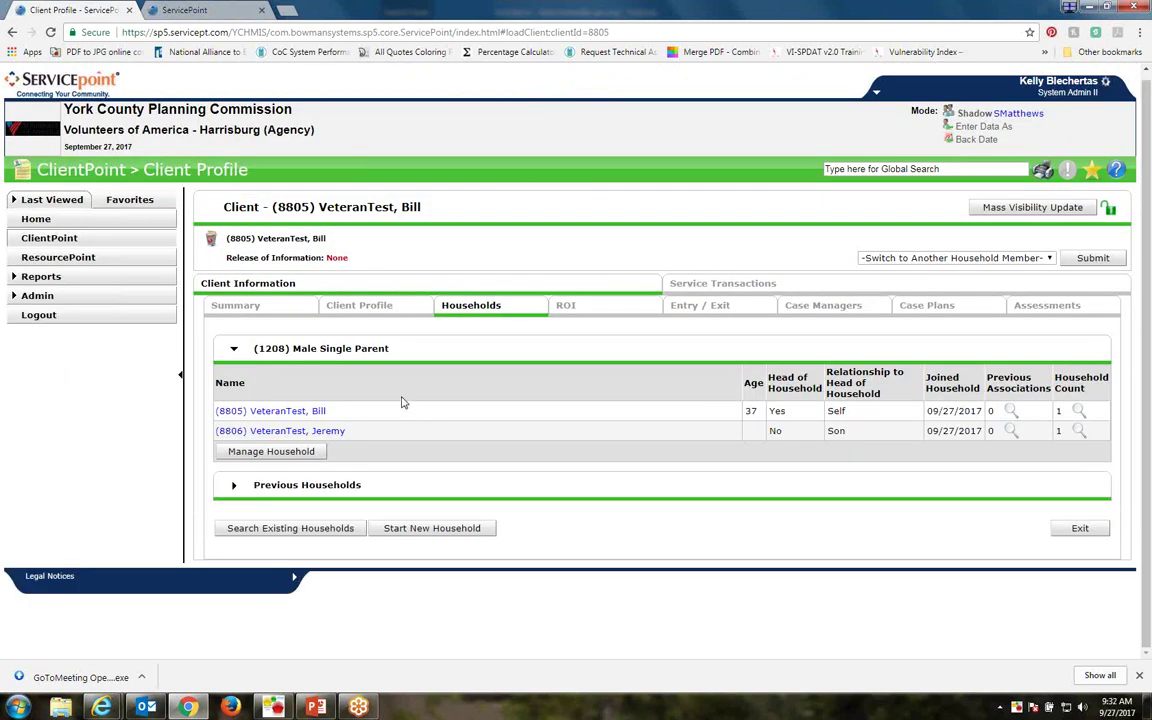
pyautogui.moveTo(298, 348); pyautogui.dragTo(259, 348)
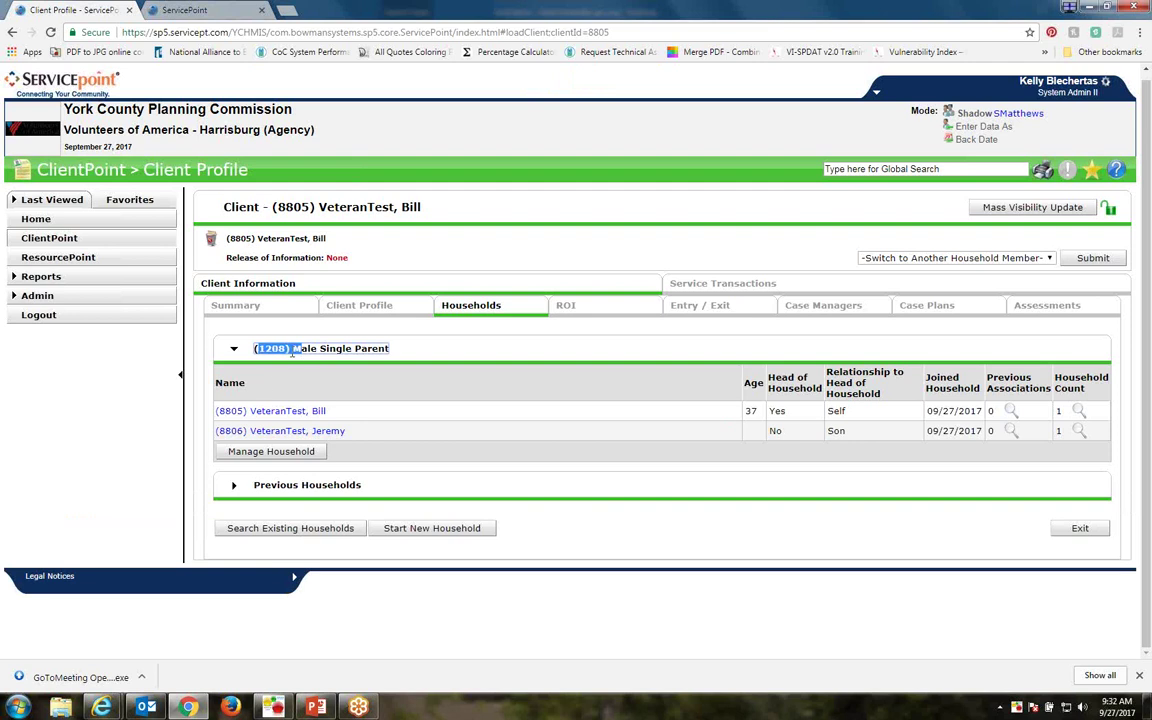
pyautogui.click(260, 349)
pyautogui.click(448, 351)
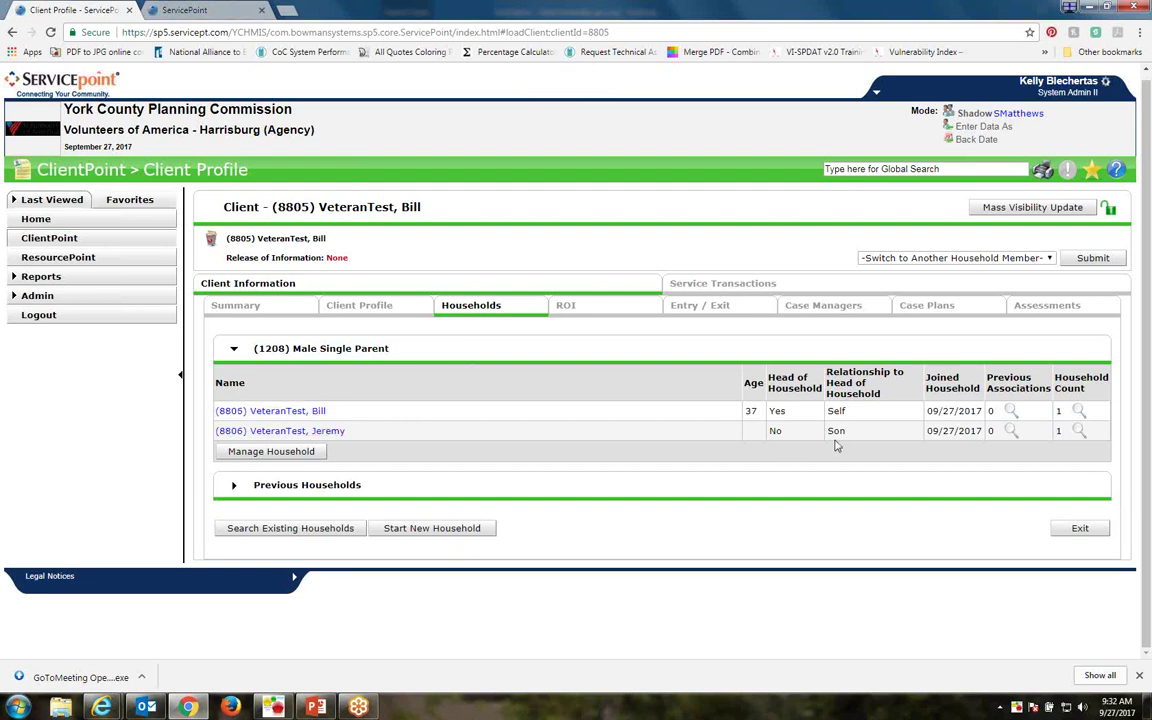
pyautogui.click(566, 311)
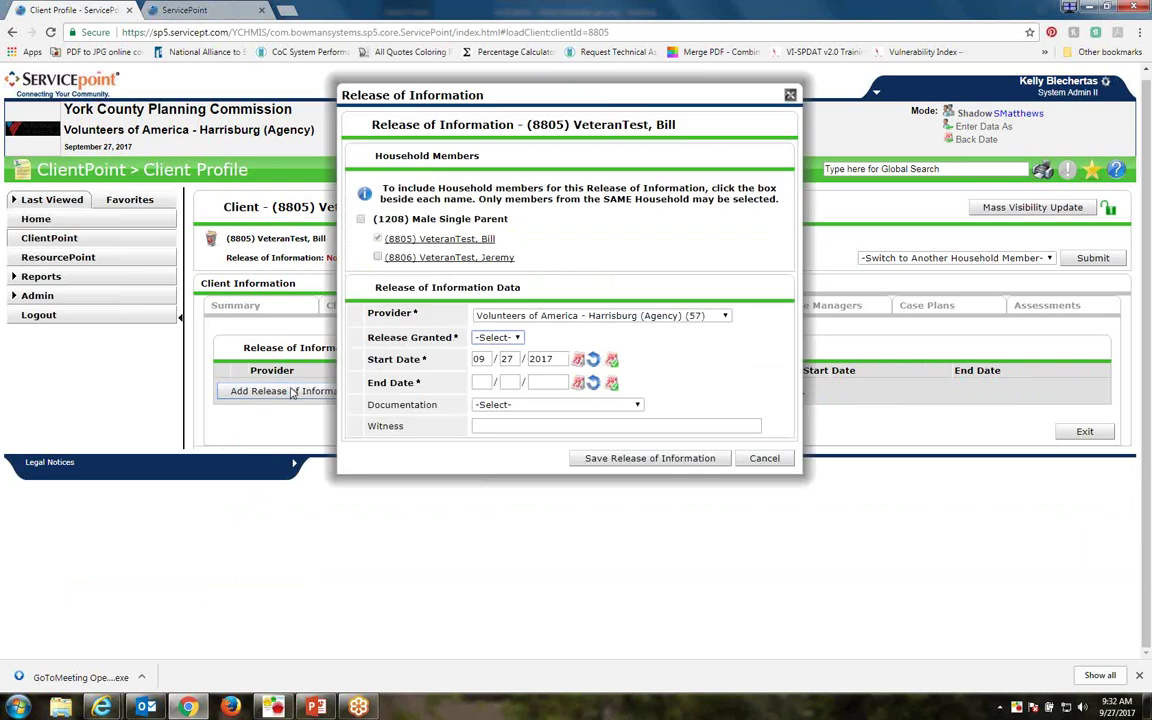
pyautogui.click(763, 458)
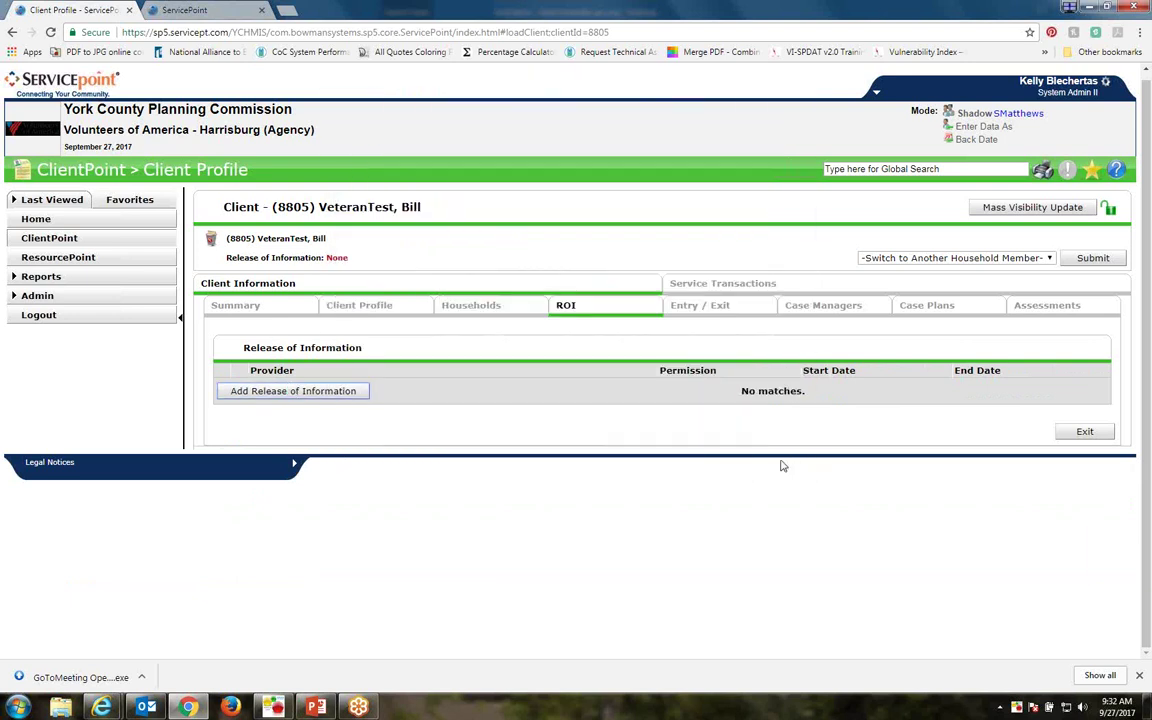
pyautogui.click(291, 396)
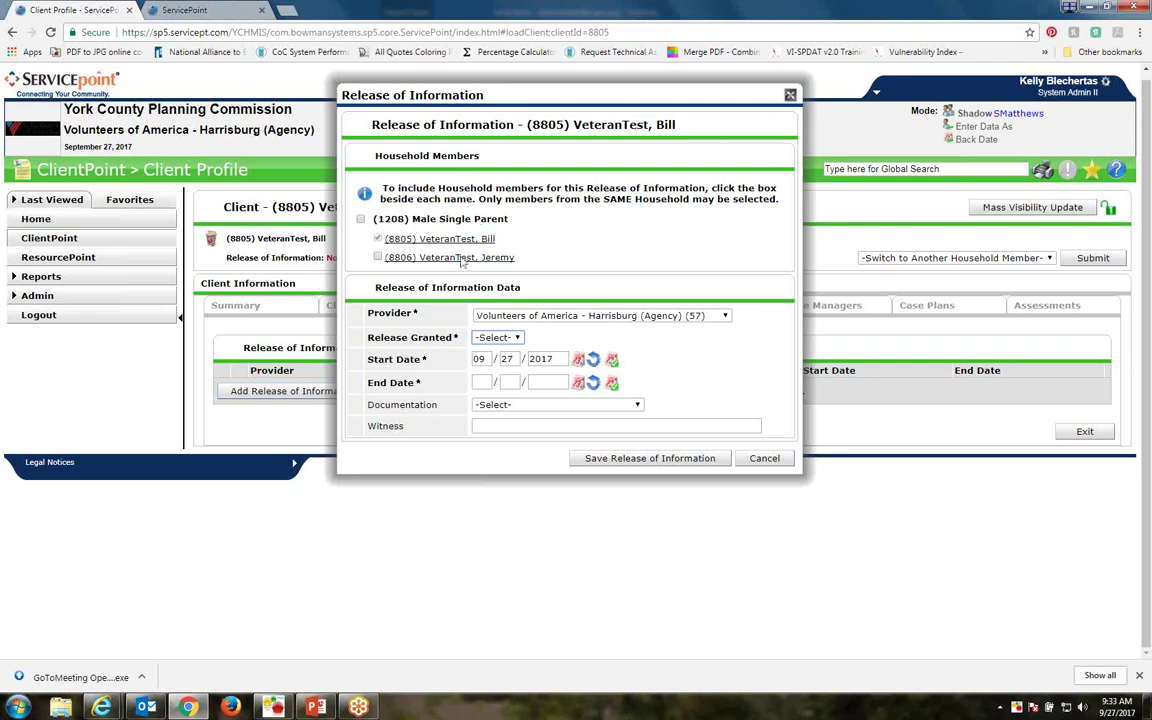
# Include the household in the release: granted Yes, end 09/27/2018, documented by Signed Statement from Client
pyautogui.click(361, 220)
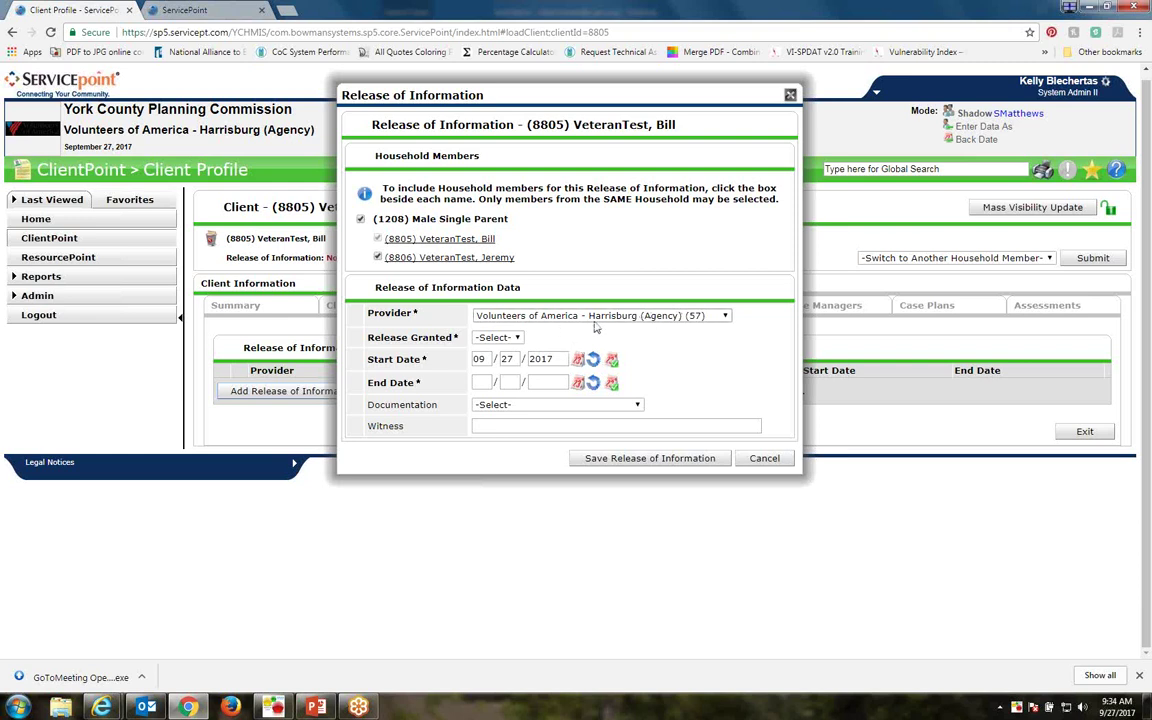
pyautogui.click(504, 339)
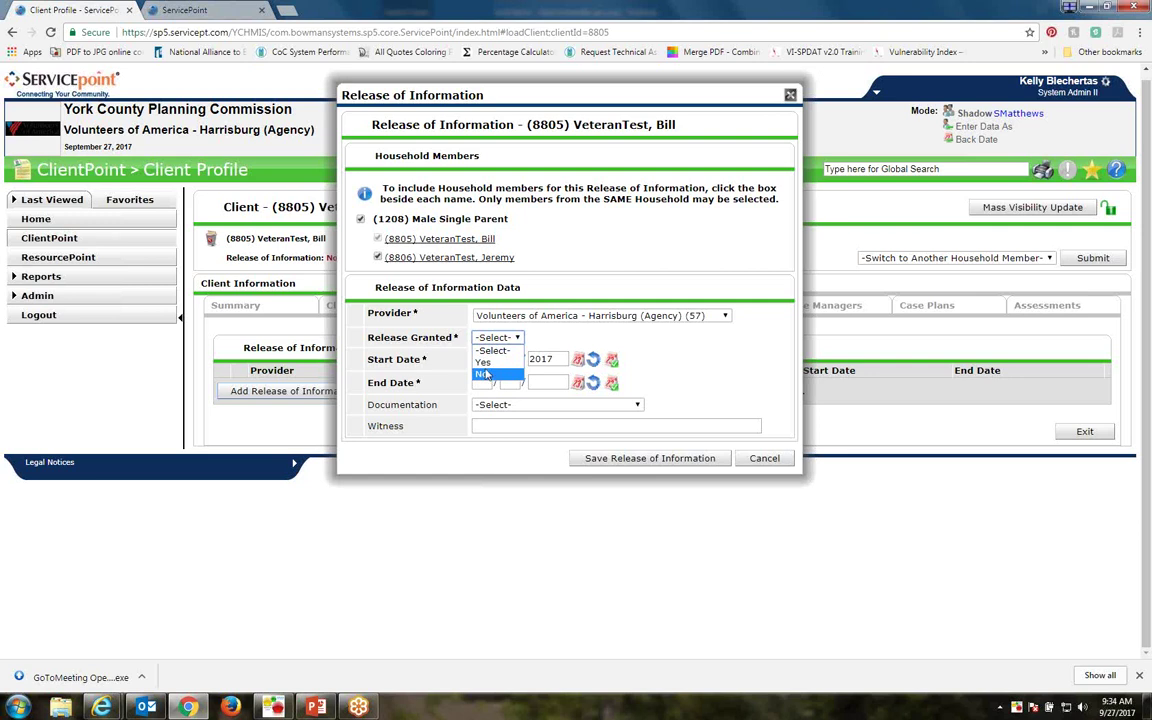
pyautogui.click(485, 362)
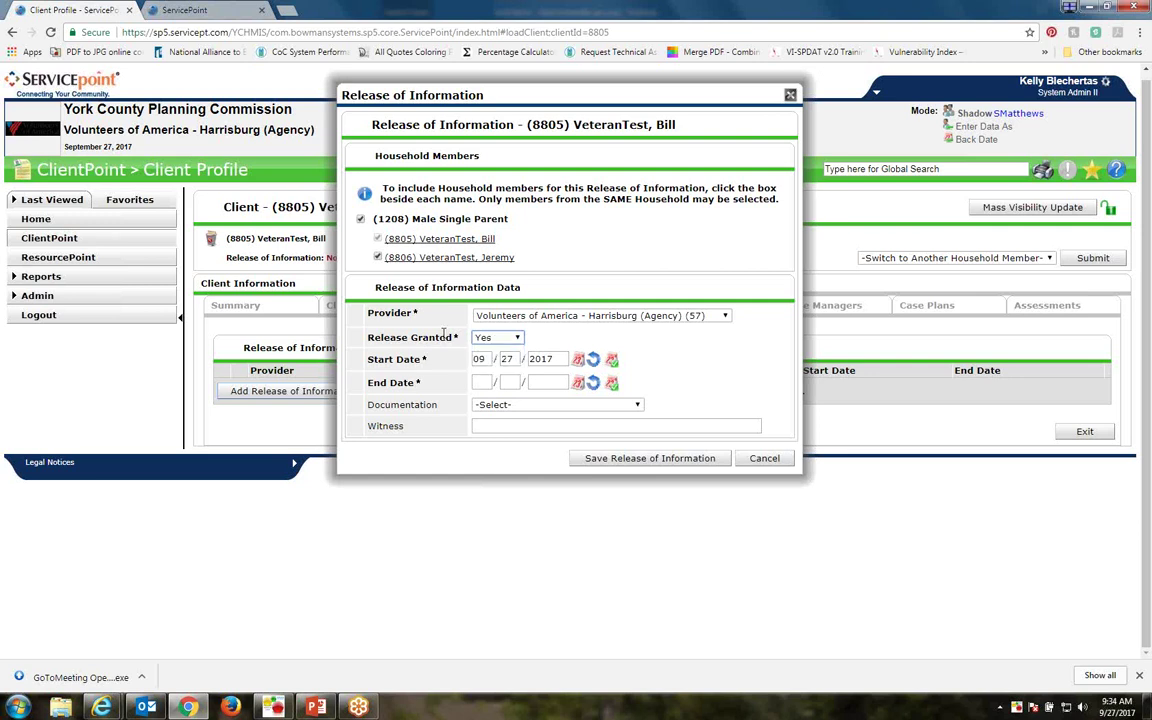
pyautogui.click(487, 382)
pyautogui.write('09 / 27 / 2')
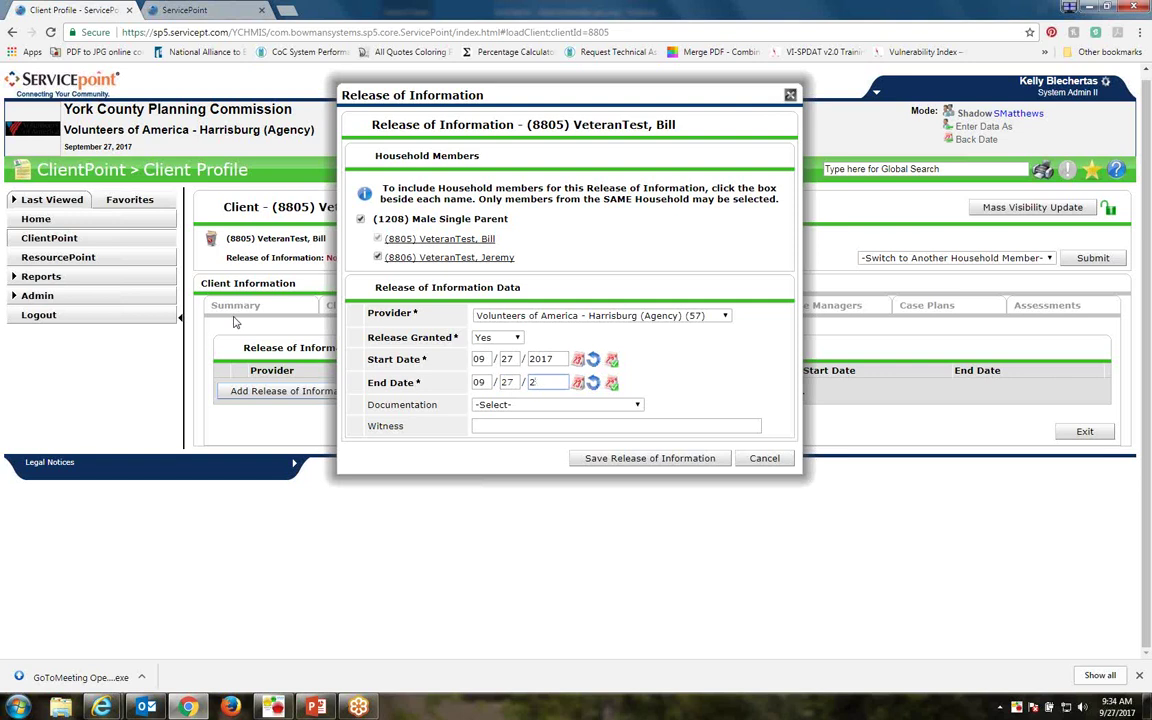
pyautogui.write('018')
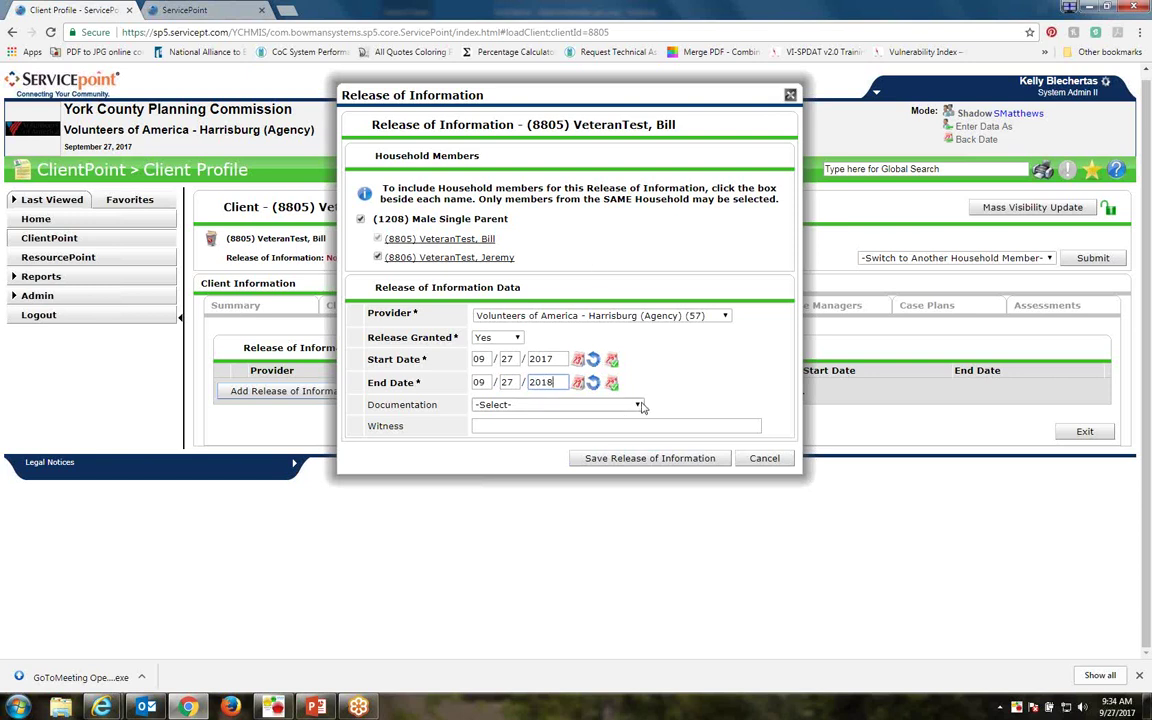
pyautogui.click(640, 405)
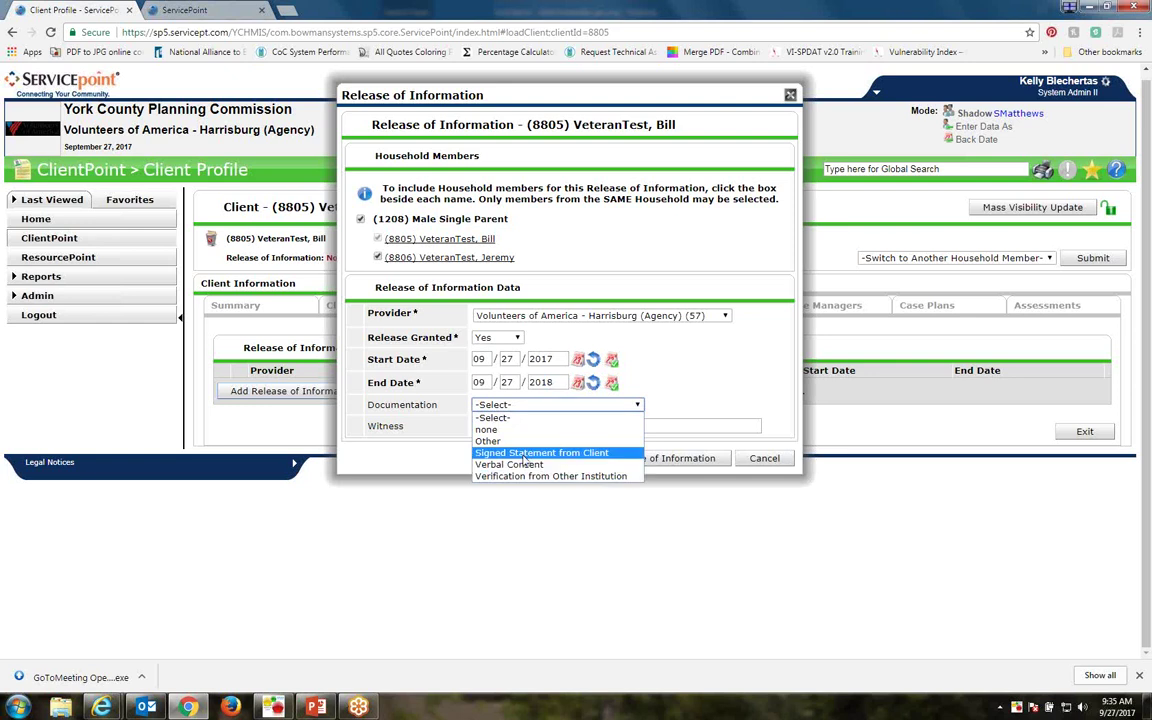
pyautogui.click(522, 453)
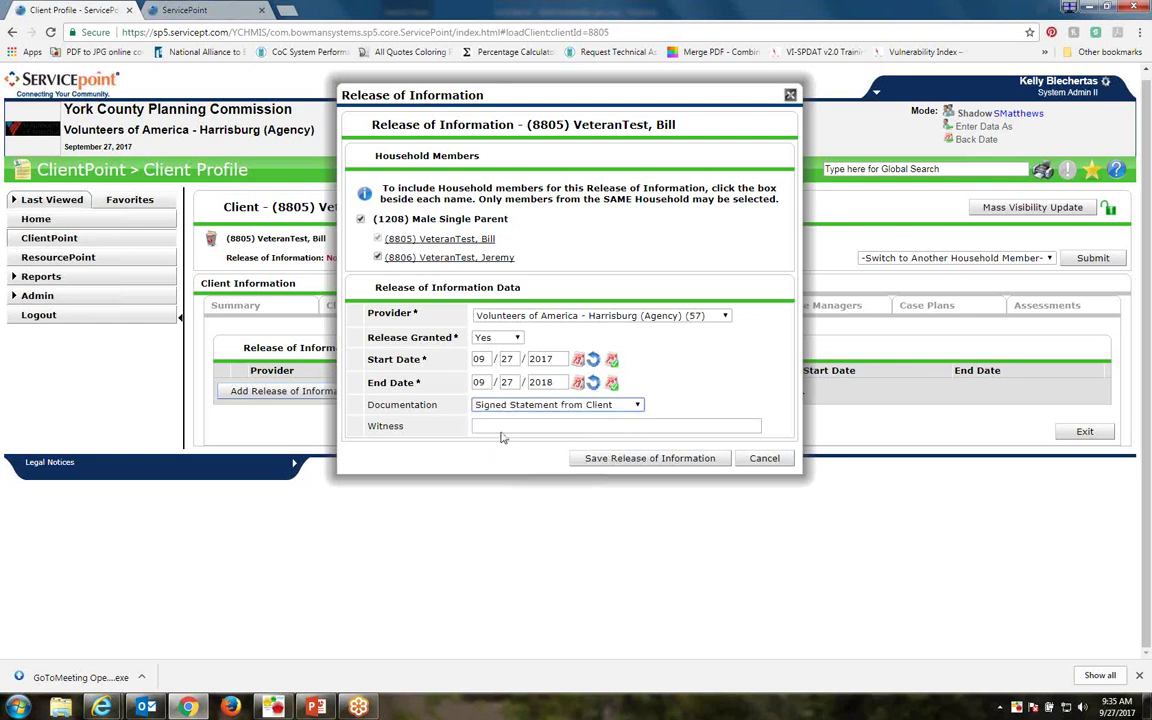
# Save the release of information and start a new Entry / Exit for the client
pyautogui.click(630, 462)
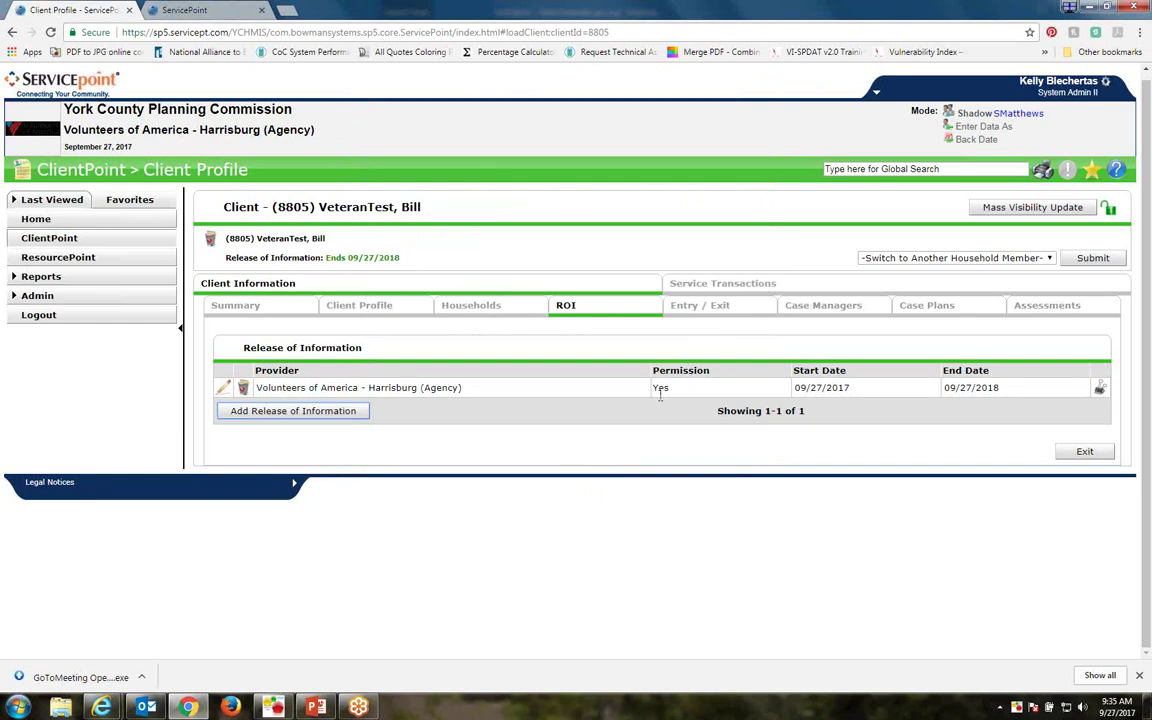
pyautogui.click(681, 310)
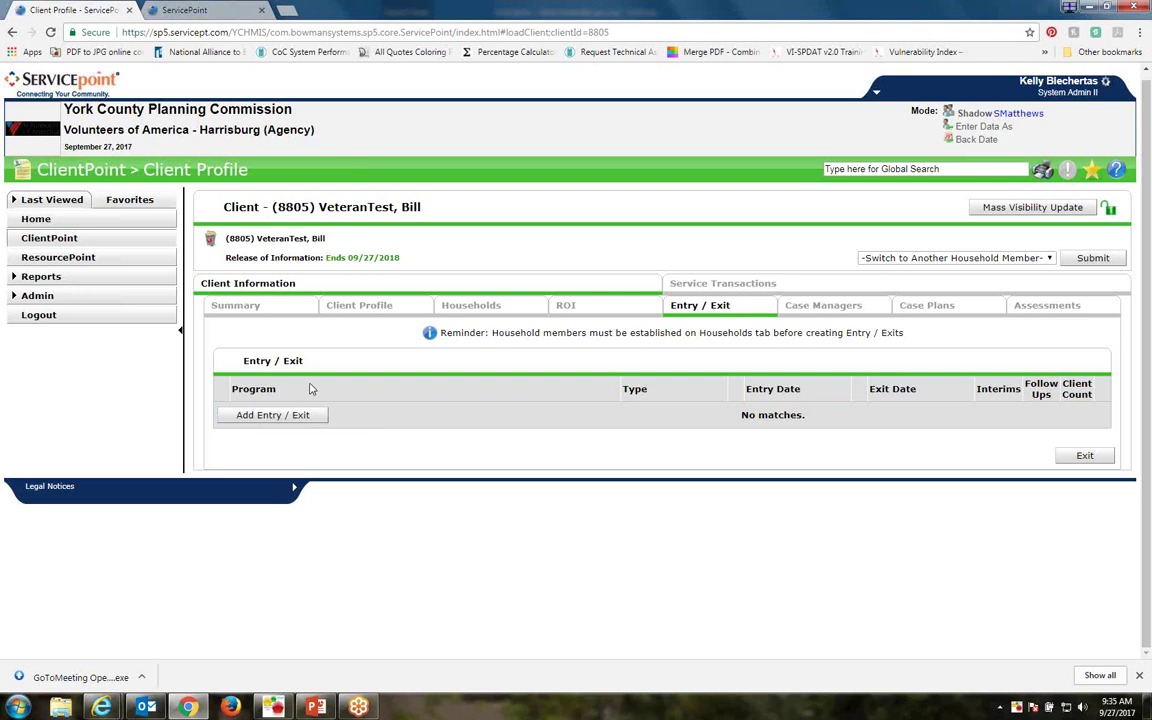
pyautogui.click(267, 419)
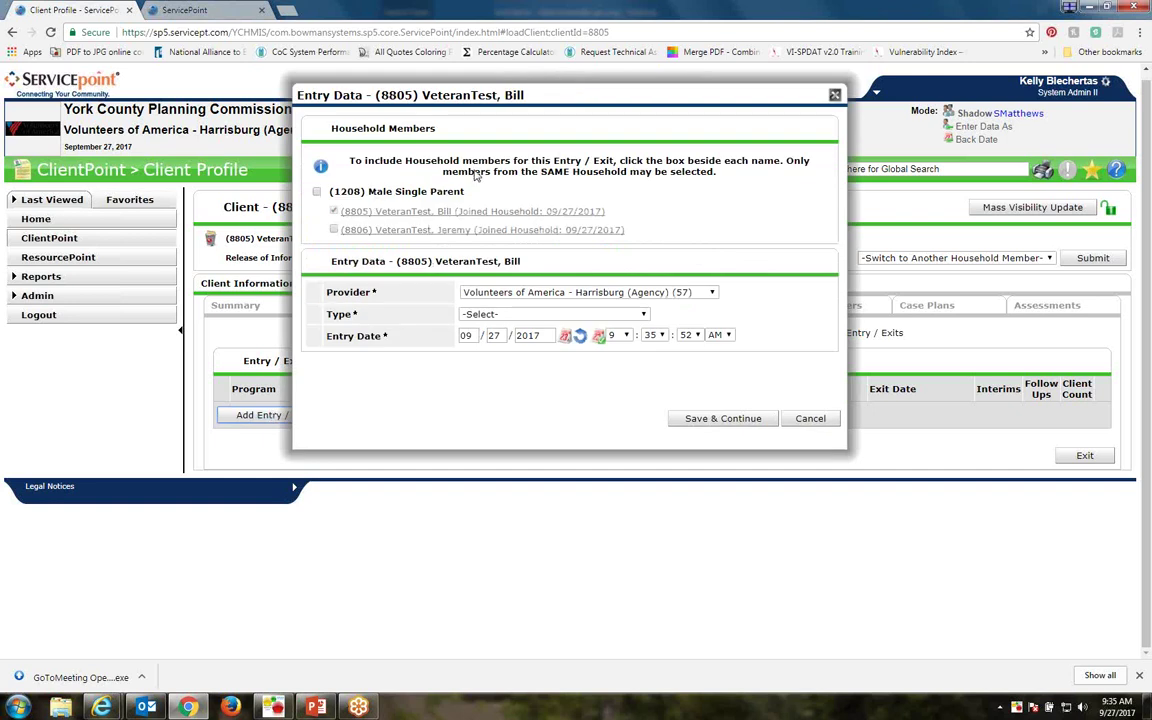
# Tick the household checkbox and the second member's checkbox in the Entry Data dialog
pyautogui.click(316, 192)
pyautogui.click(334, 229)
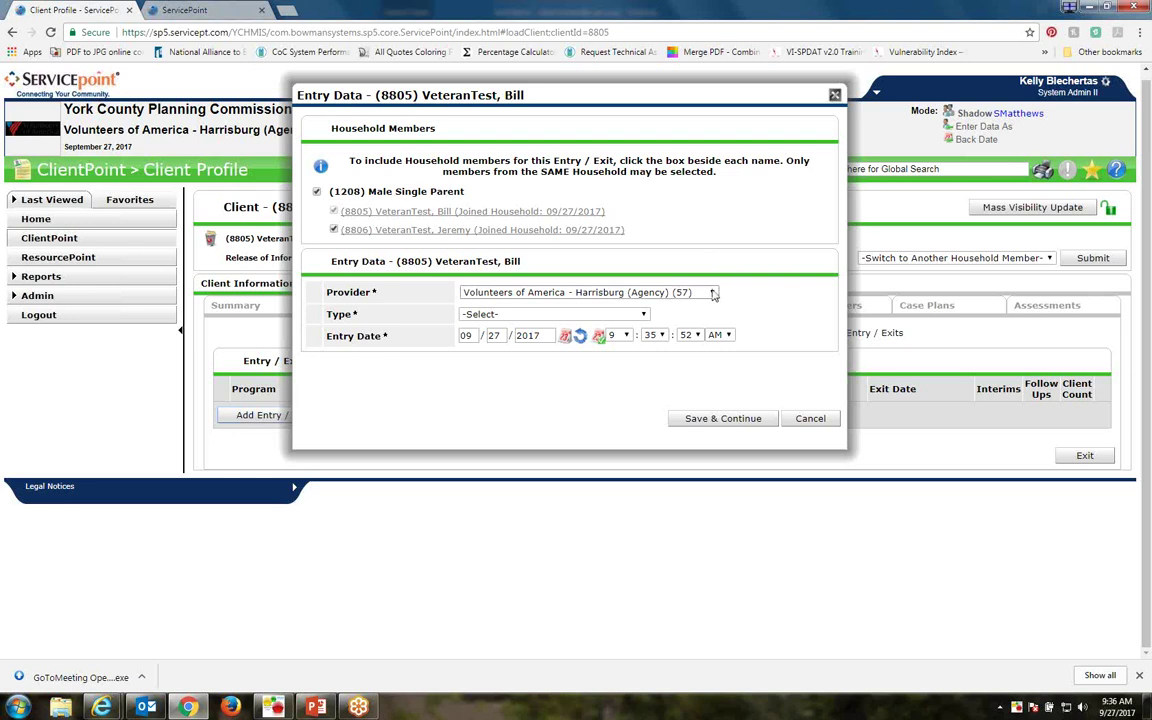
pyautogui.click(713, 293)
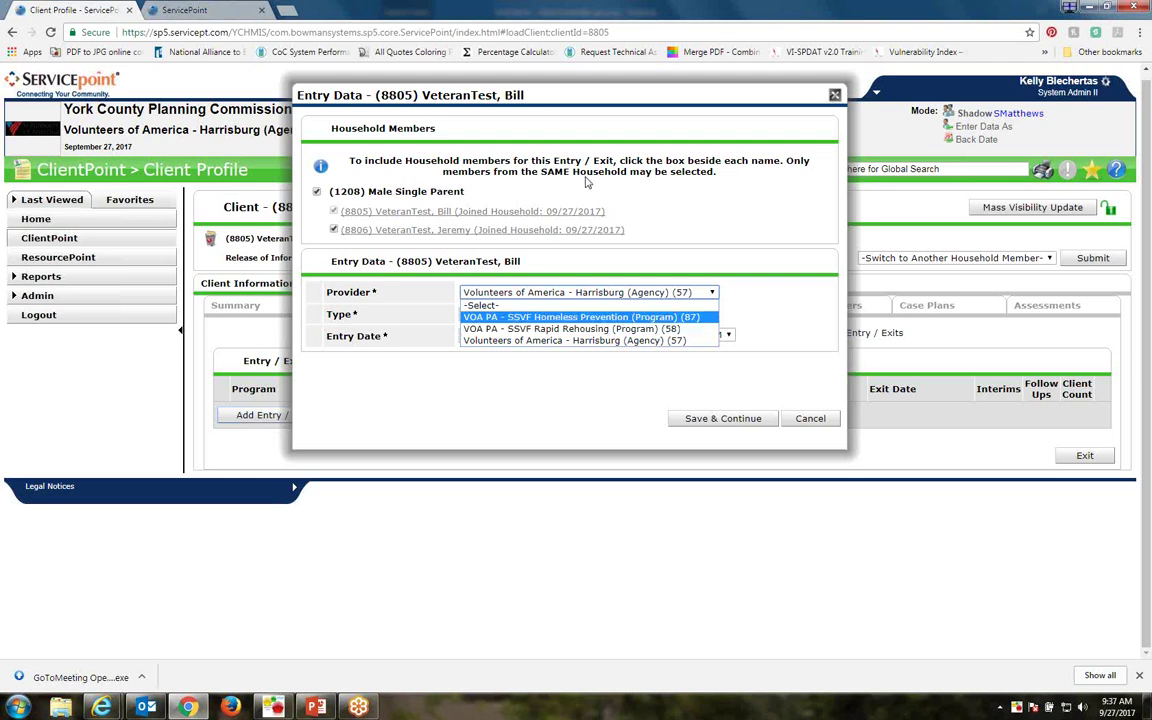
pyautogui.click(106, 704)
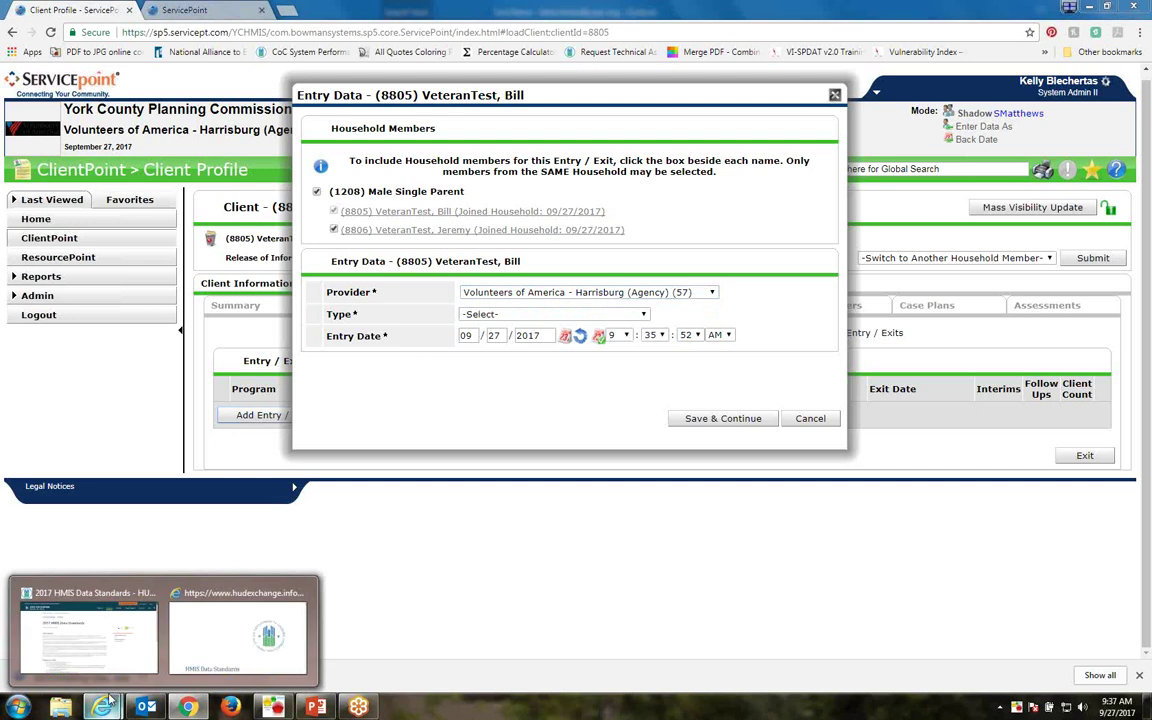
pyautogui.moveTo(113, 646)
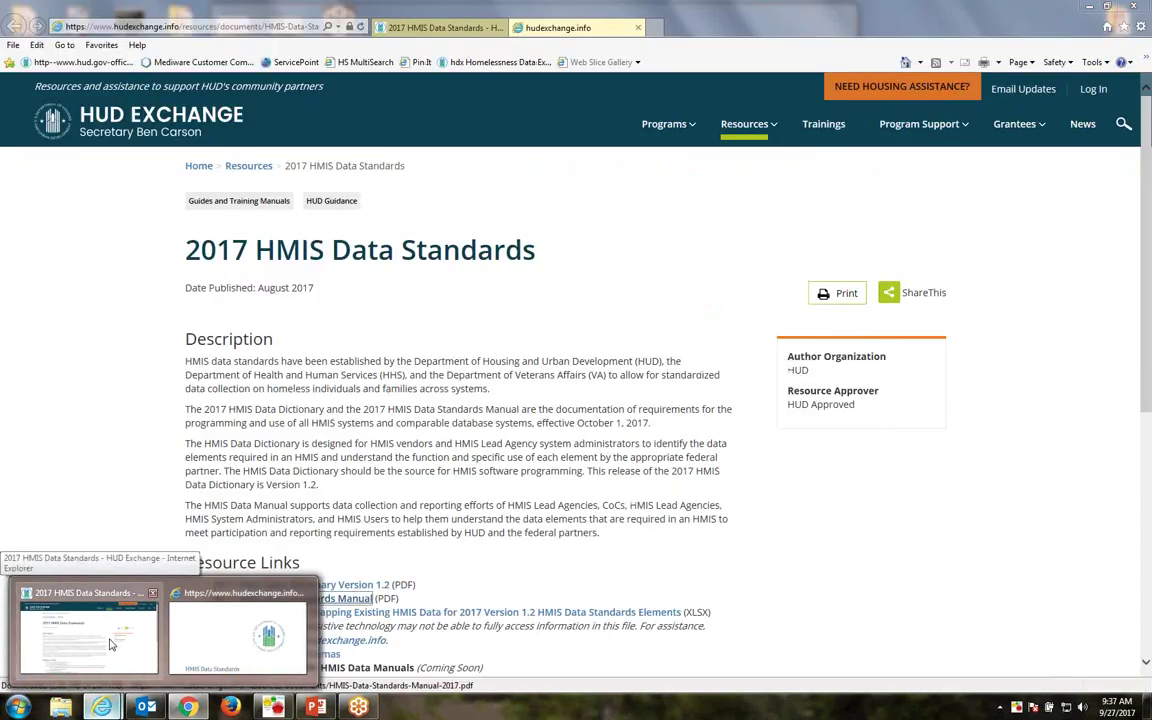
pyautogui.click(216, 632)
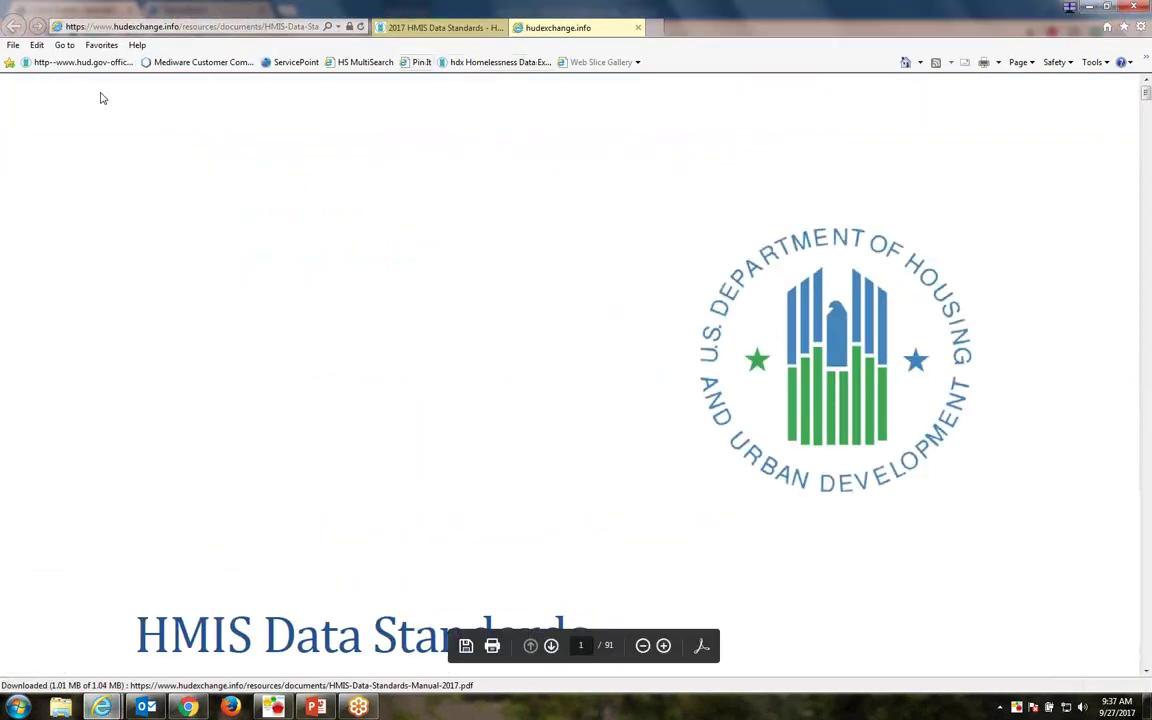
pyautogui.click(412, 28)
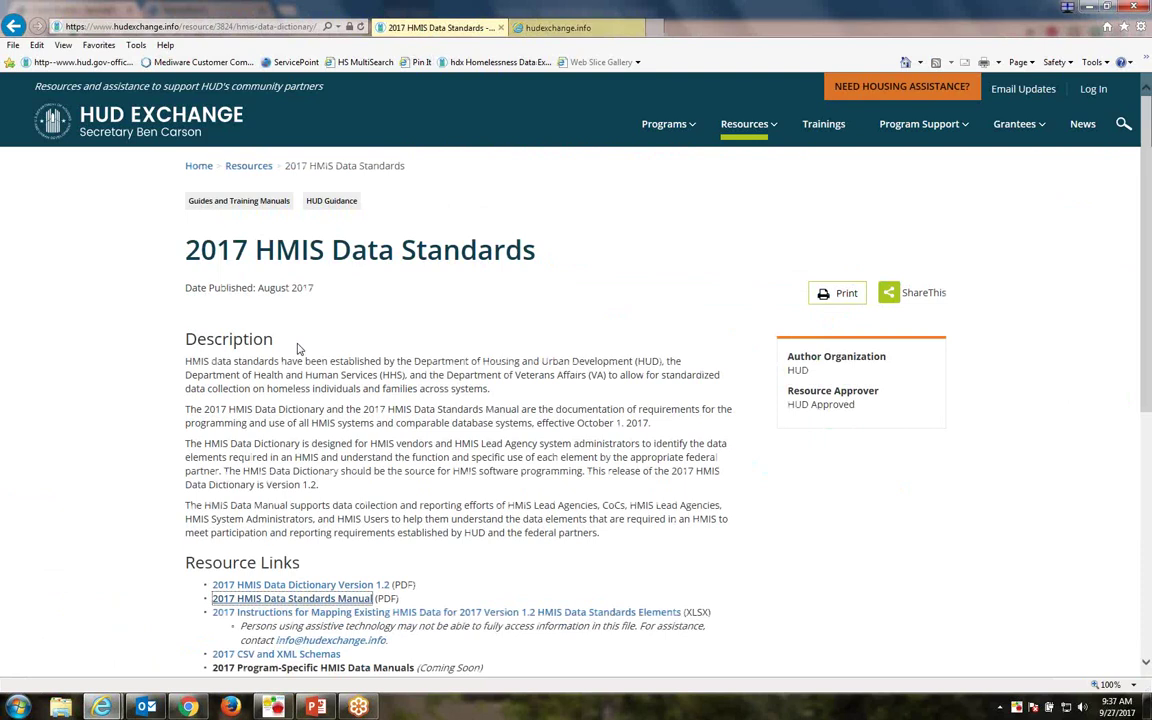
pyautogui.click(548, 28)
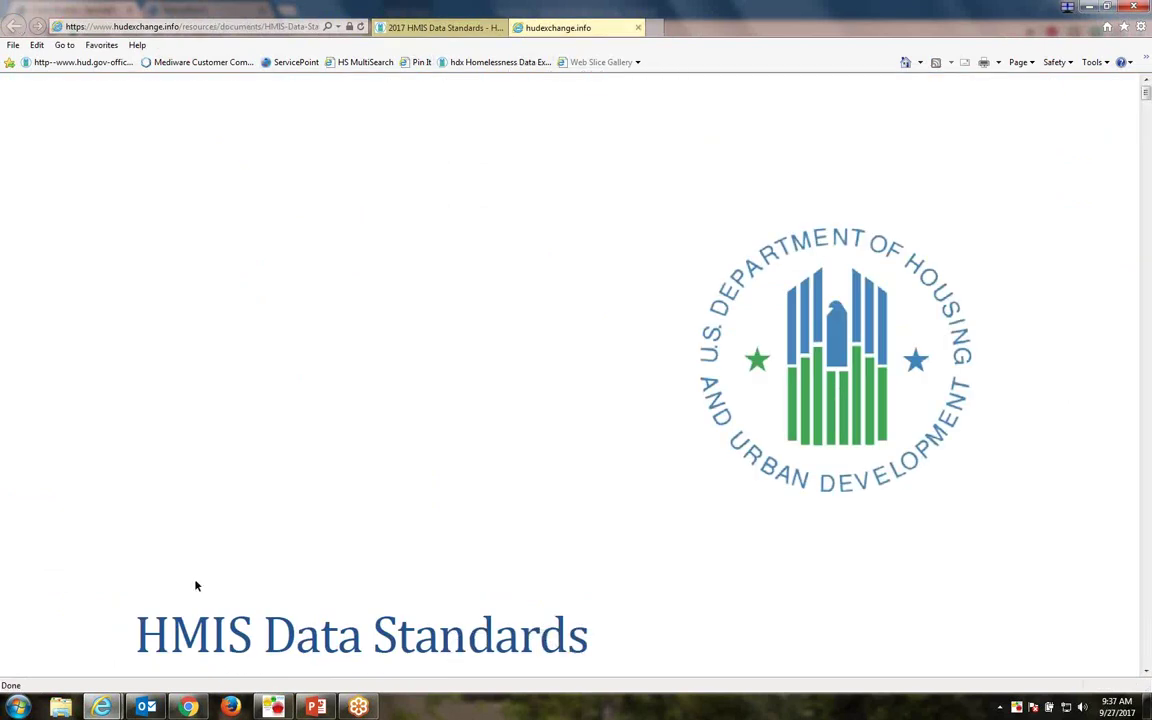
pyautogui.moveTo(113, 712)
pyautogui.click(82, 590)
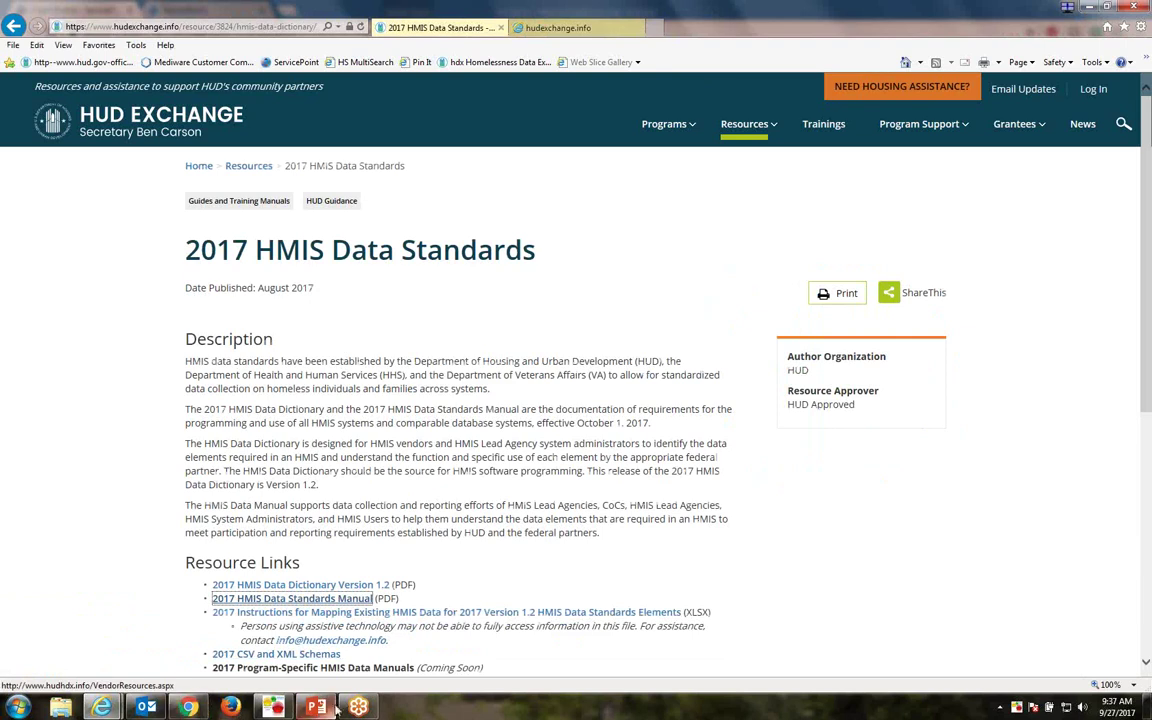
pyautogui.moveTo(187, 707)
pyautogui.click(145, 565)
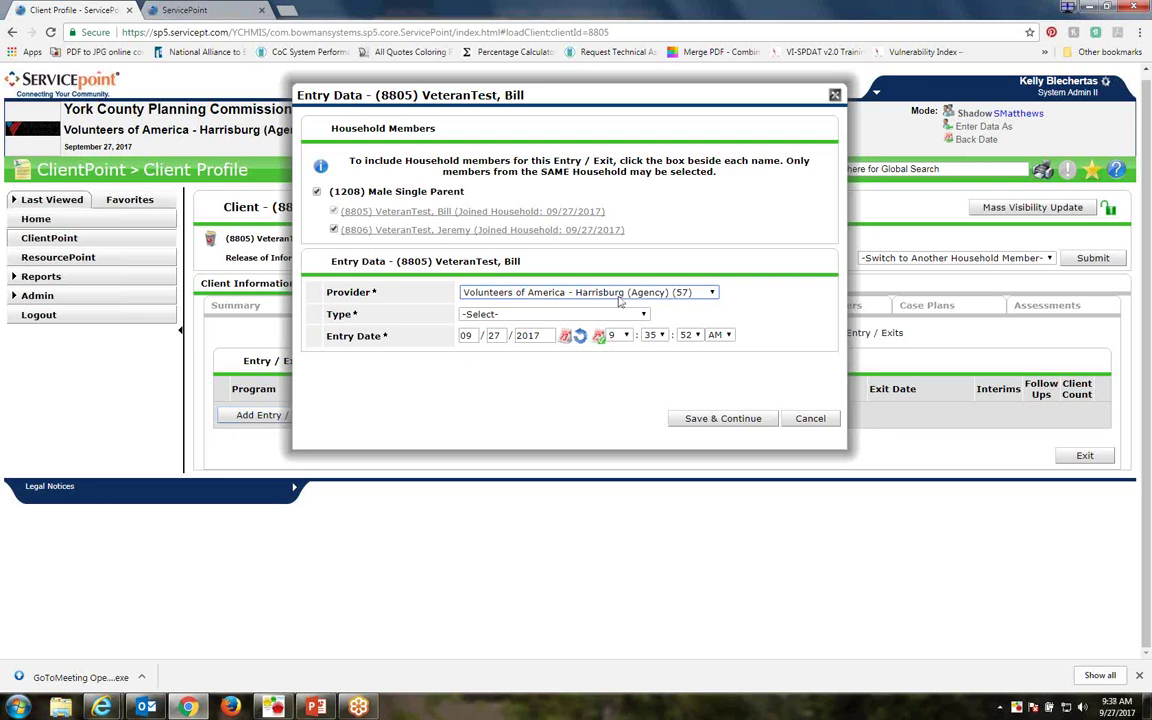
# Add a VA-type entry under VOA PA - SSVF Rapid Rehousing for both household members and save it
pyautogui.click(563, 294)
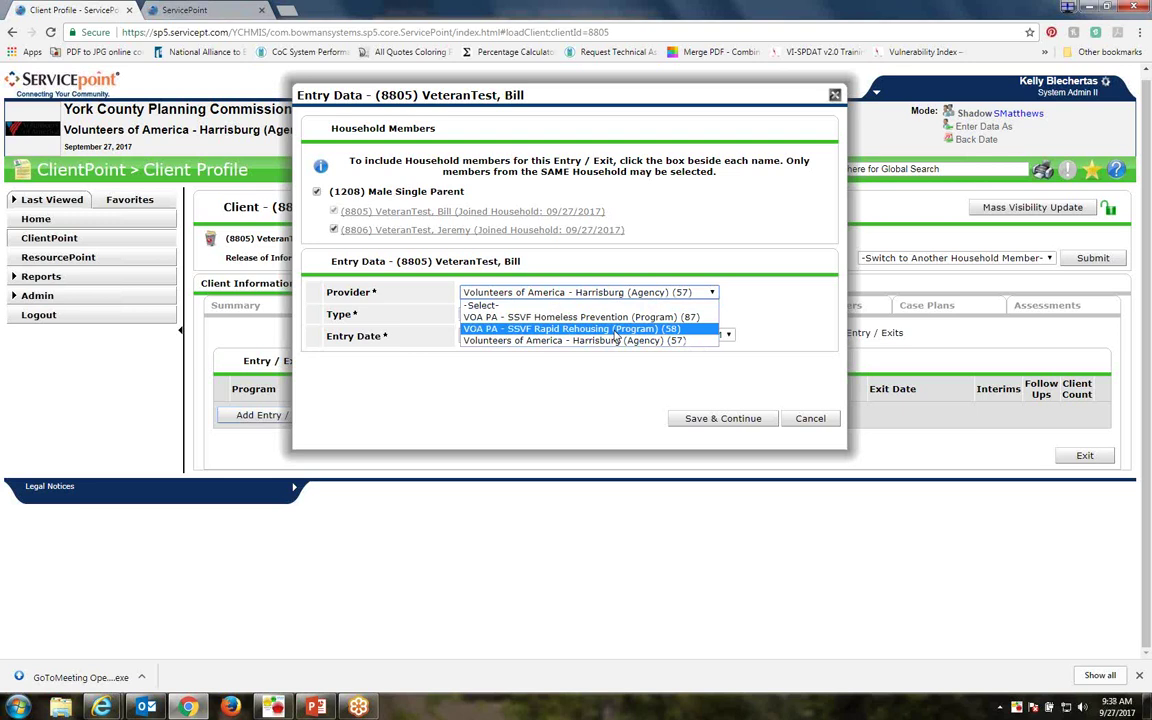
pyautogui.click(617, 329)
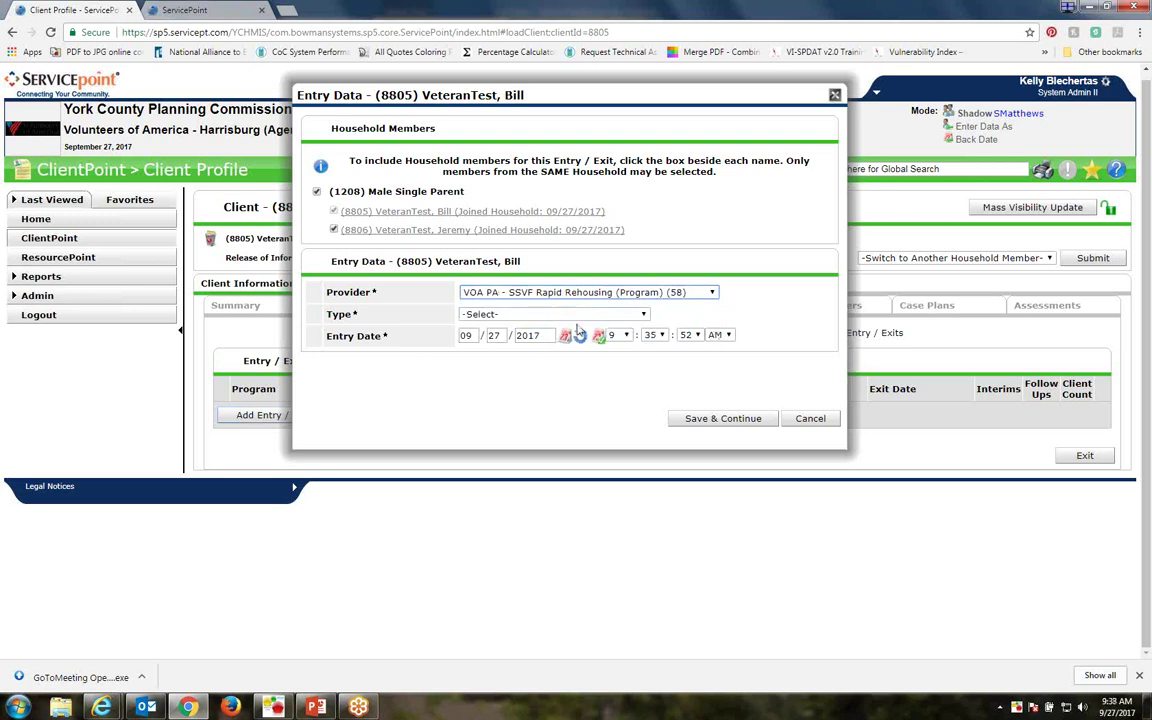
pyautogui.click(645, 316)
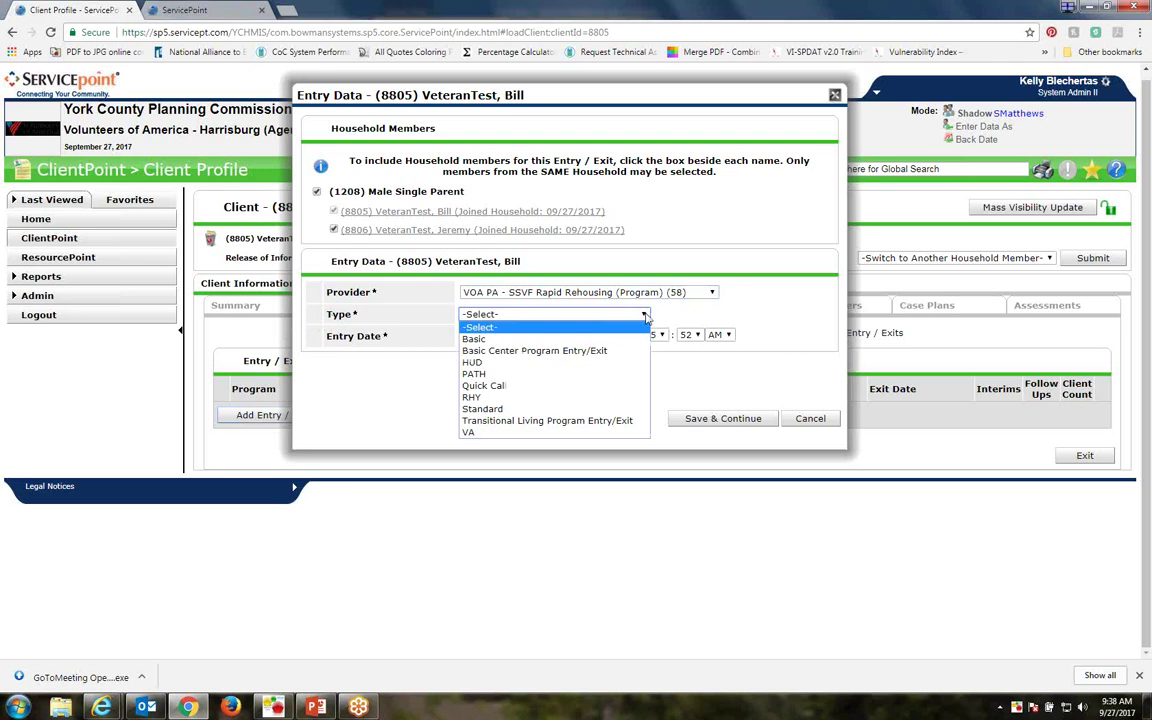
pyautogui.click(468, 434)
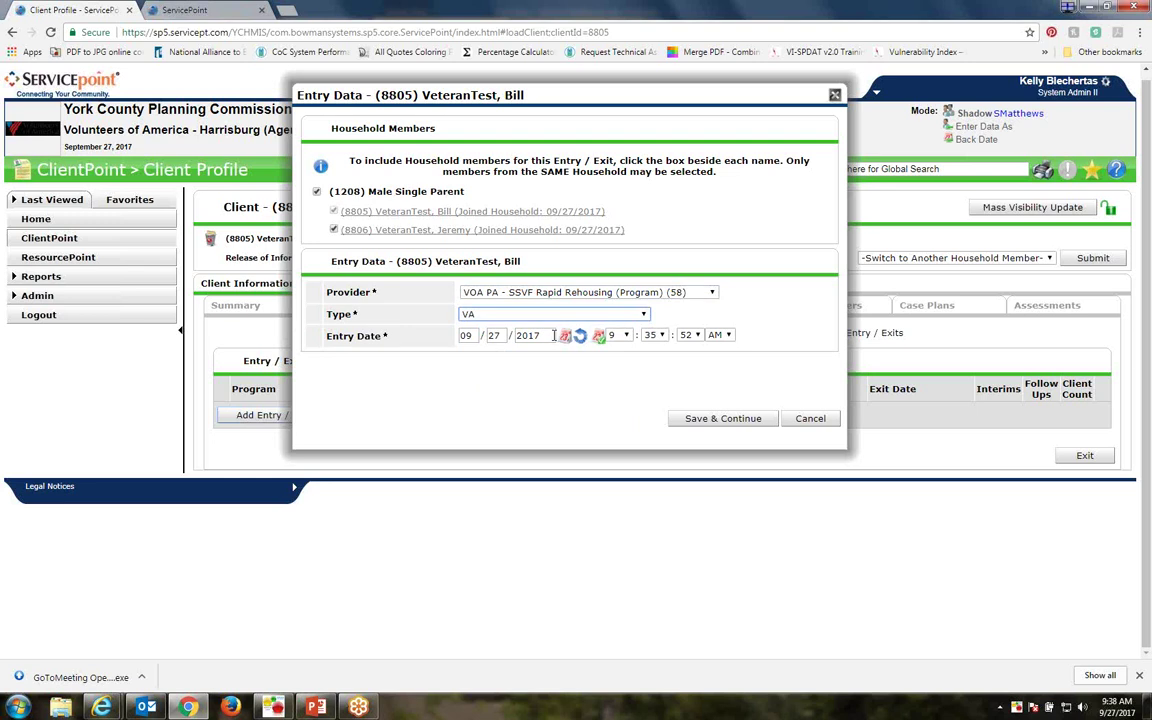
pyautogui.click(645, 316)
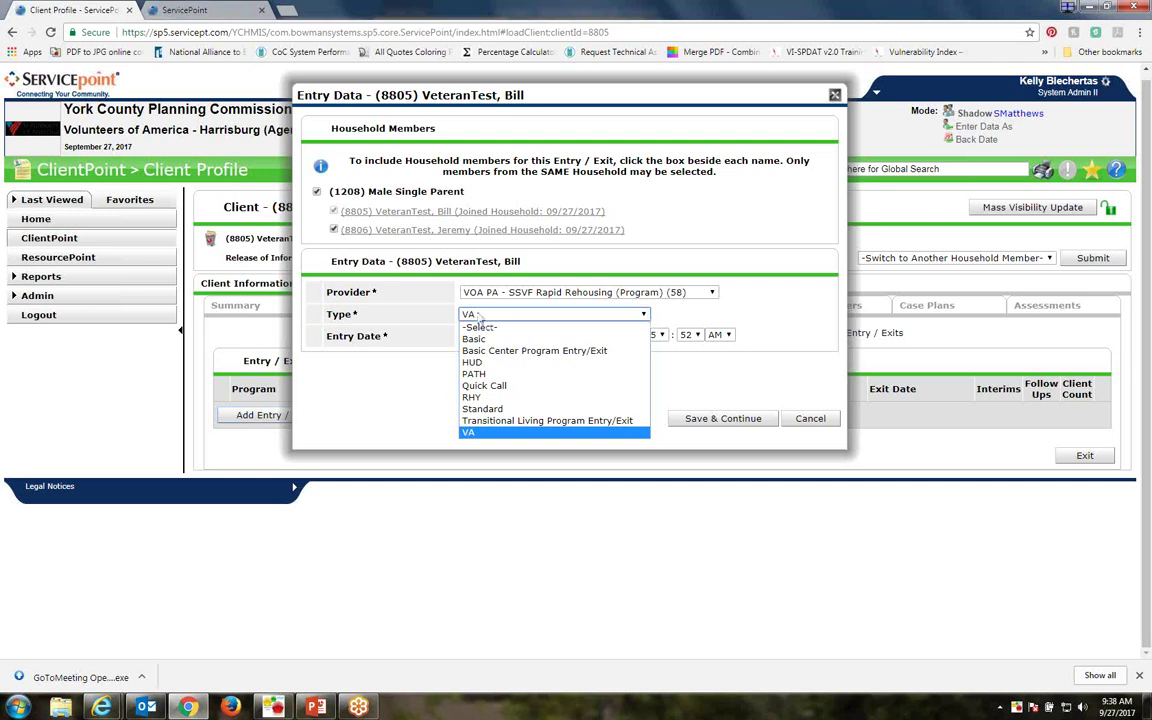
pyautogui.click(425, 320)
pyautogui.click(405, 388)
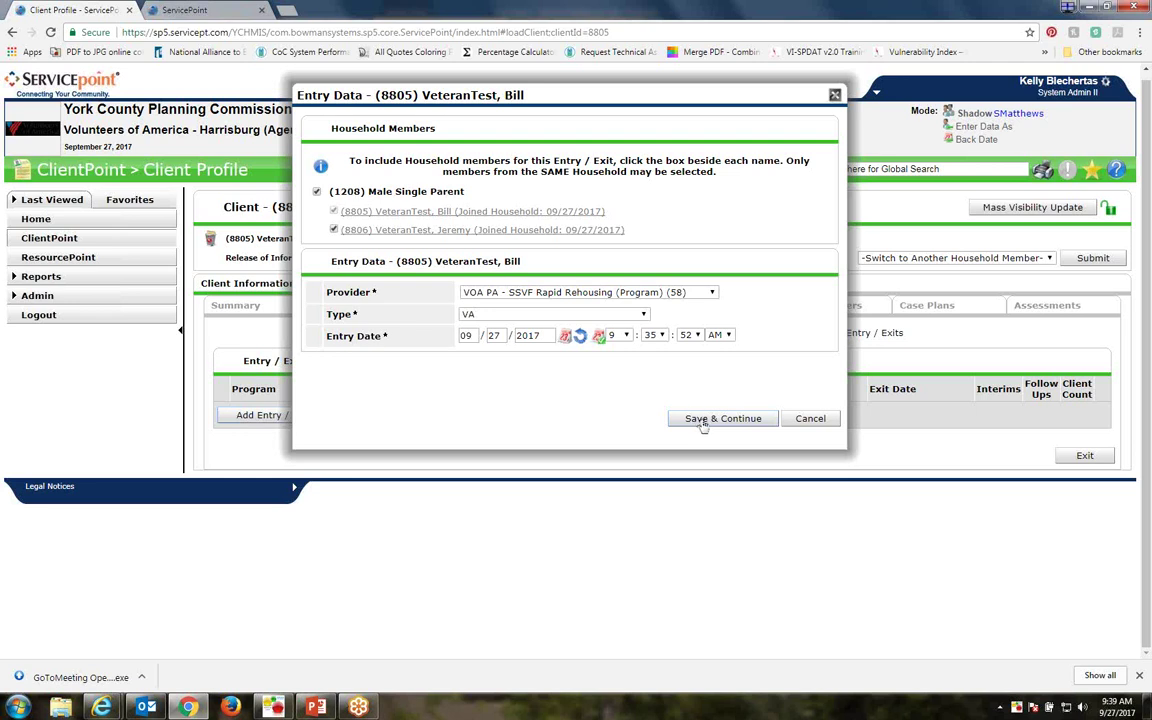
pyautogui.click(698, 420)
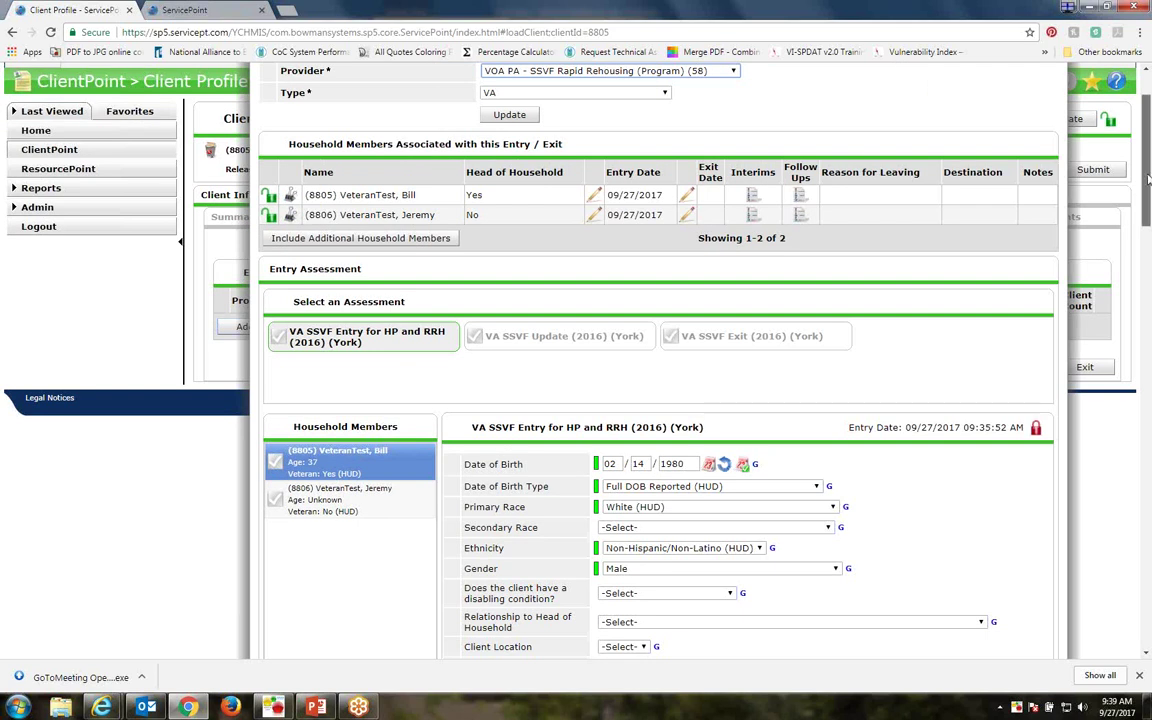
# Exit the unchanged VA SSVF entry assessment back to the Entry / Exit list showing Rapid Rehousing (58)
pyautogui.scroll(-1, 1149, 185)
pyautogui.scroll(-3, 1149, 185)
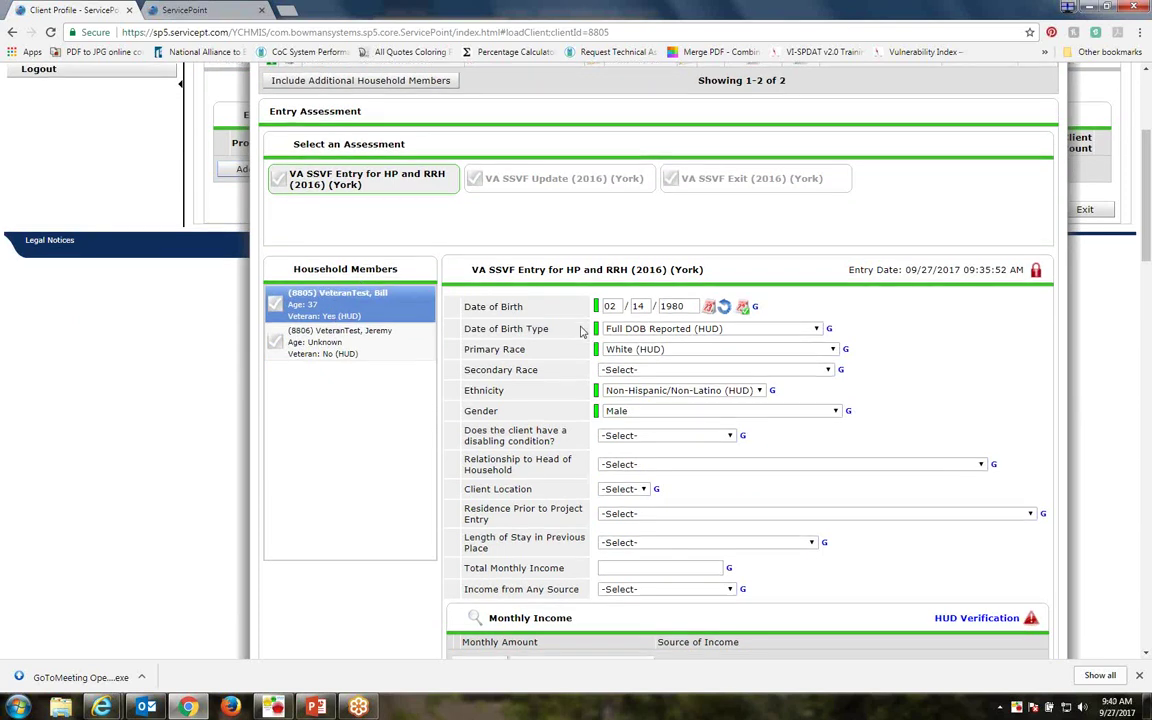
pyautogui.scroll(-1, 583, 331)
pyautogui.scroll(-1, 583, 331)
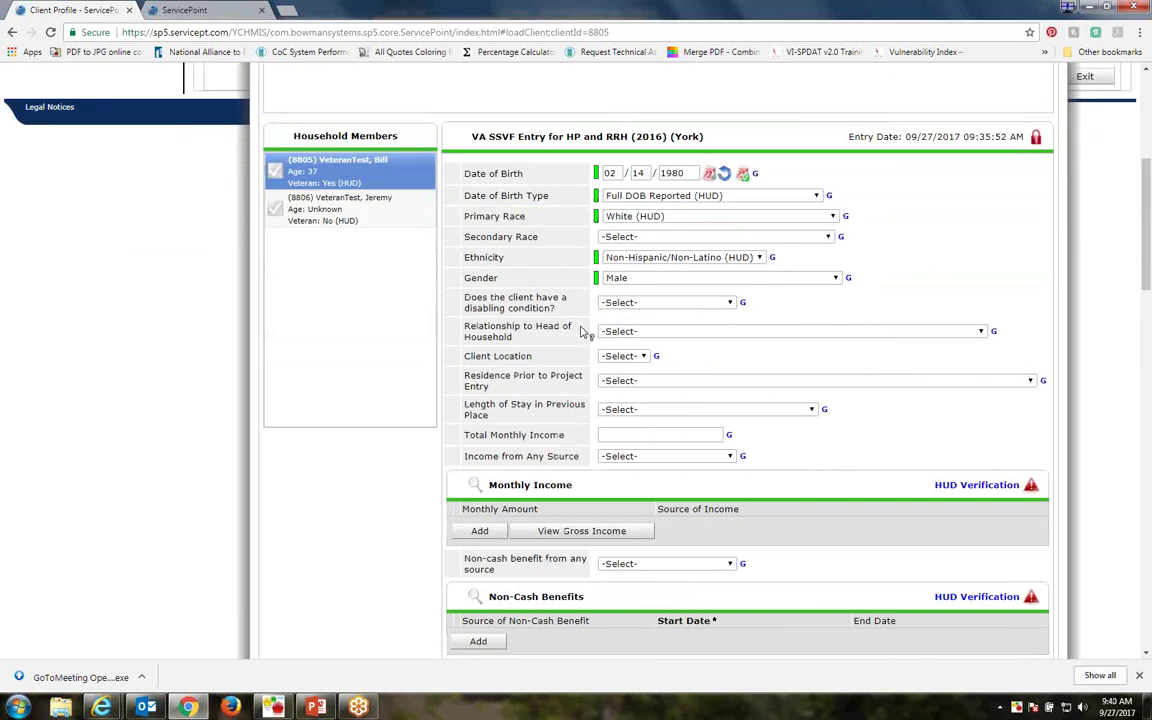
pyautogui.scroll(-1, 583, 331)
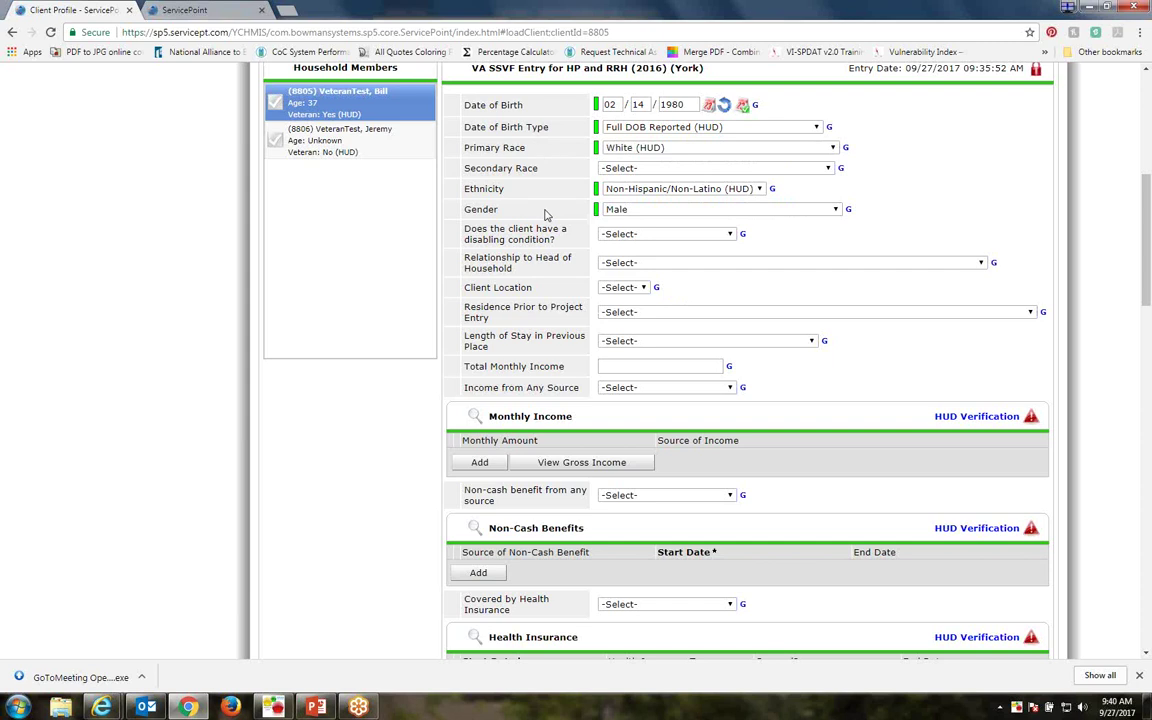
pyautogui.scroll(2, 533, 298)
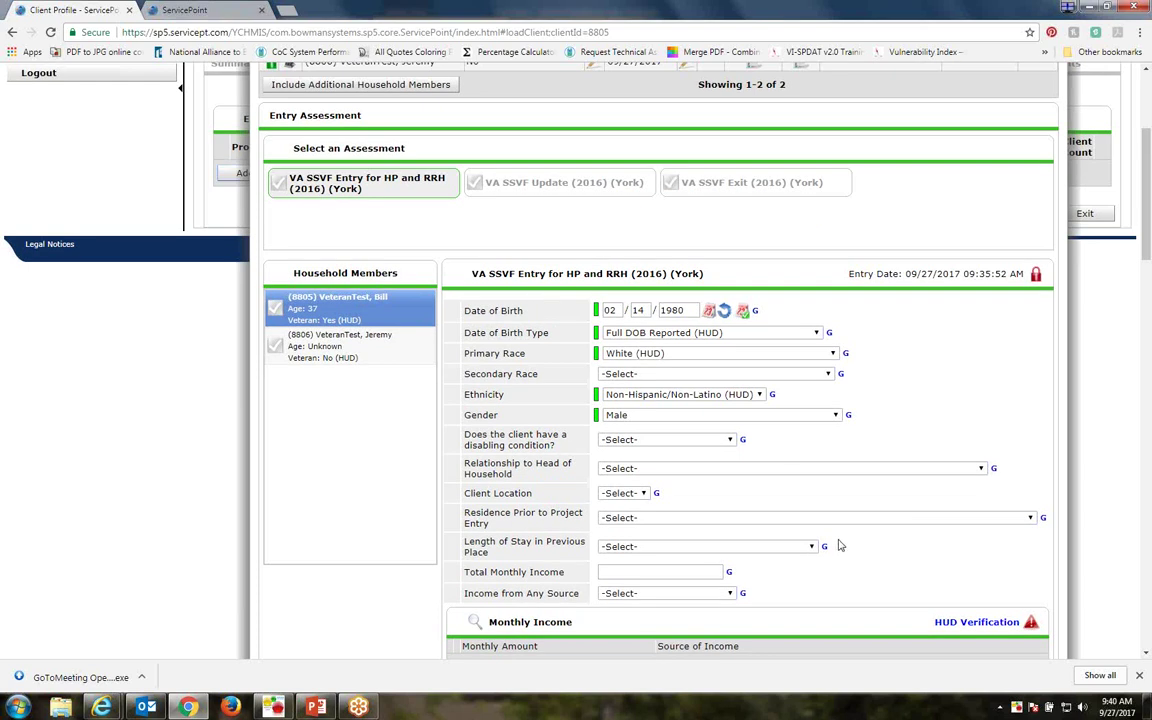
pyautogui.scroll(-3, 757, 490)
pyautogui.scroll(-15, 915, 586)
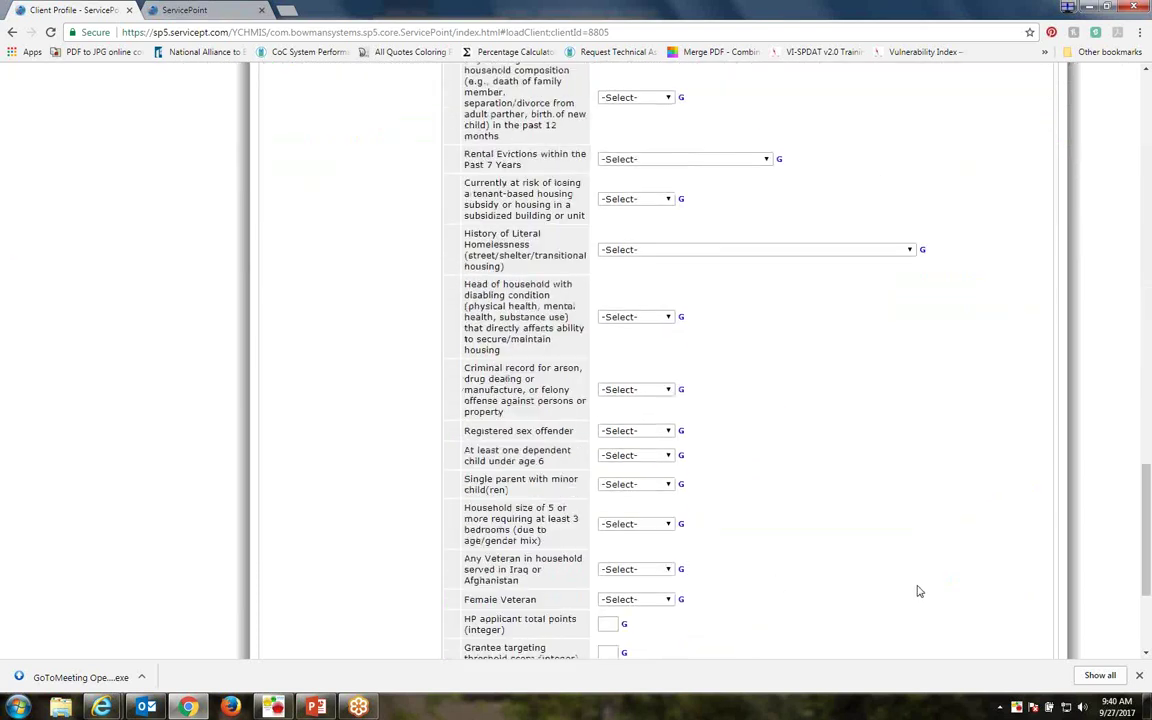
pyautogui.click(1022, 596)
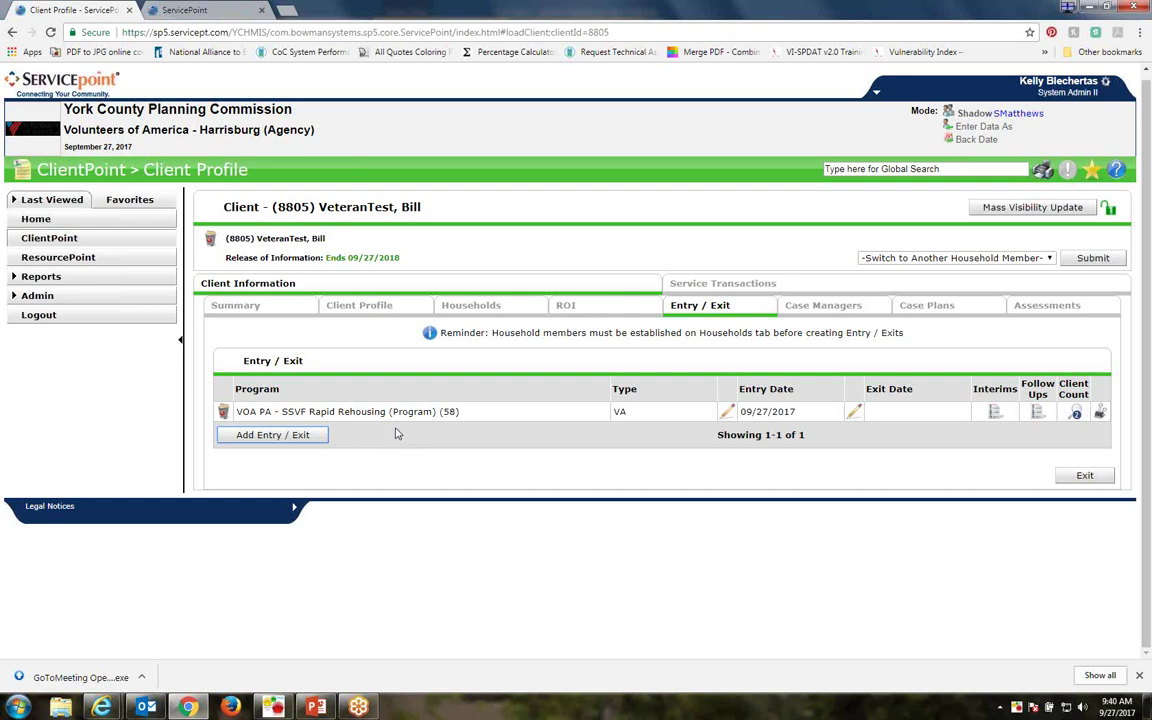
# Add a VA-type entry under VOA PA - SSVF Homeless Prevention (87) and save it
pyautogui.click(258, 436)
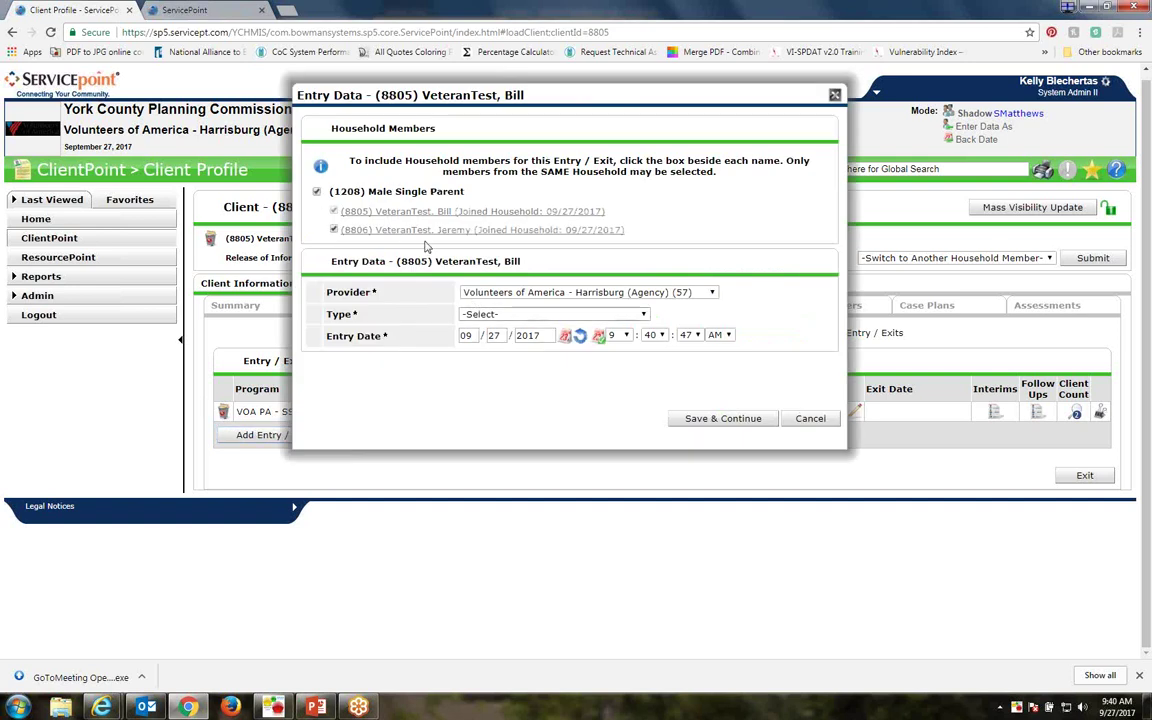
pyautogui.click(588, 292)
pyautogui.click(530, 308)
pyautogui.click(495, 314)
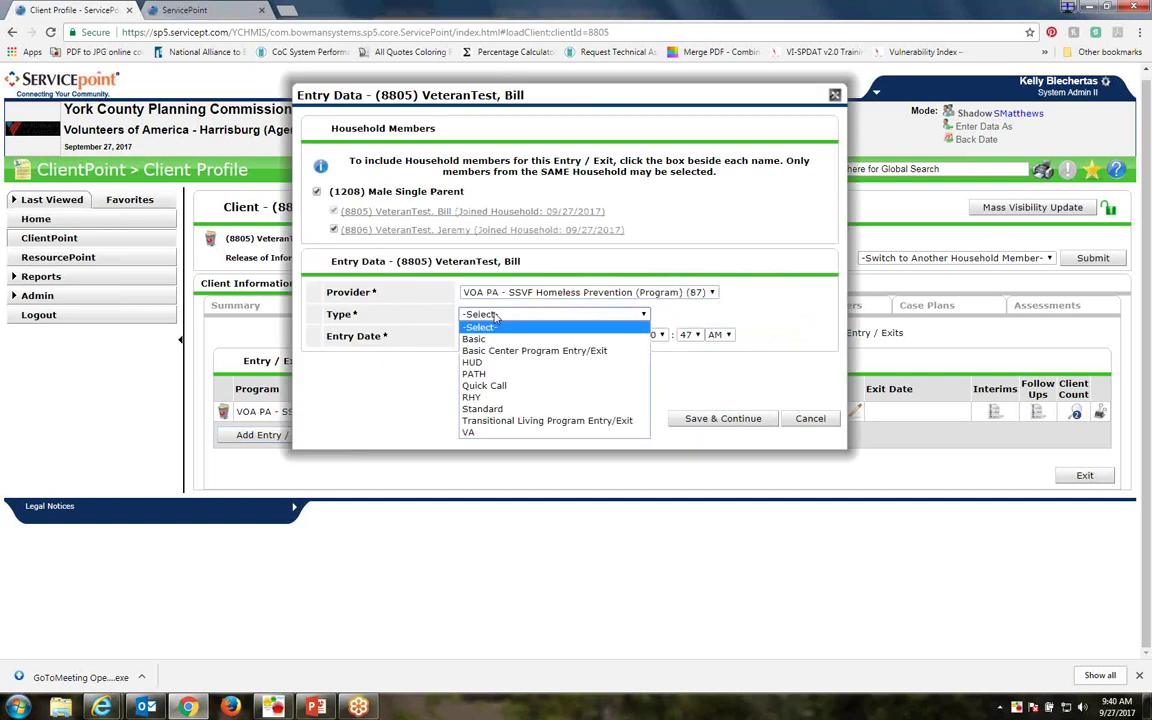
pyautogui.click(469, 432)
pyautogui.click(723, 418)
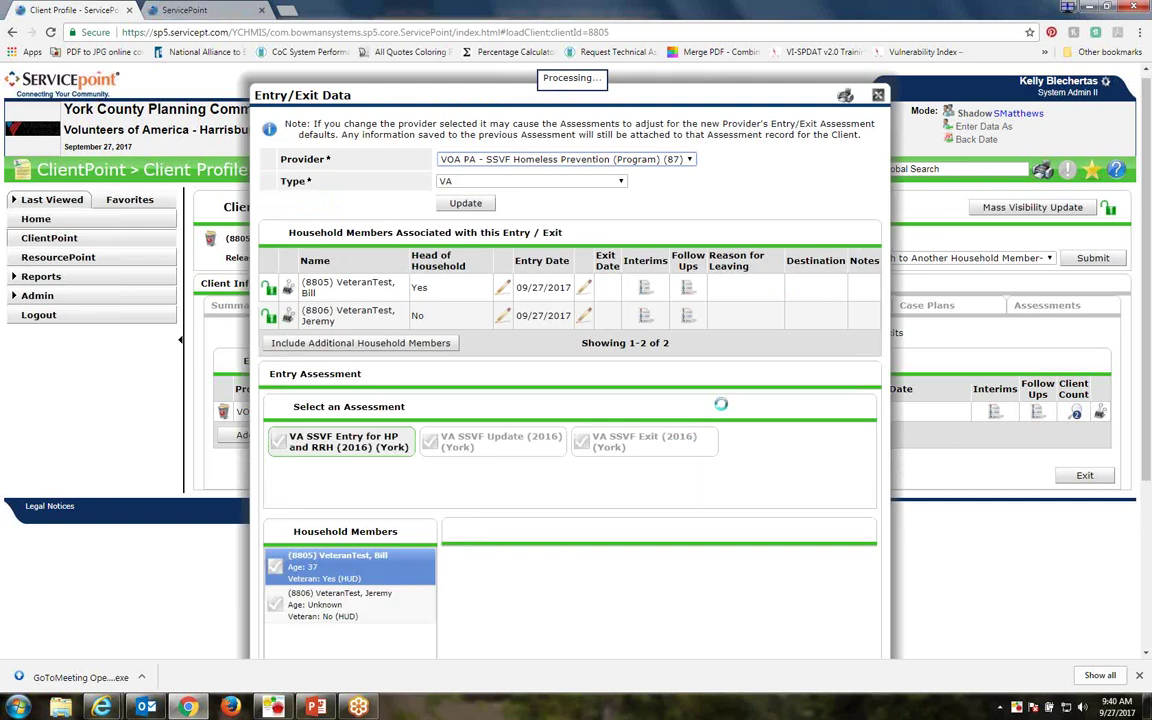
# Review the new entry's assessment and exit back to the Entry / Exit list
pyautogui.scroll(-2, 722, 405)
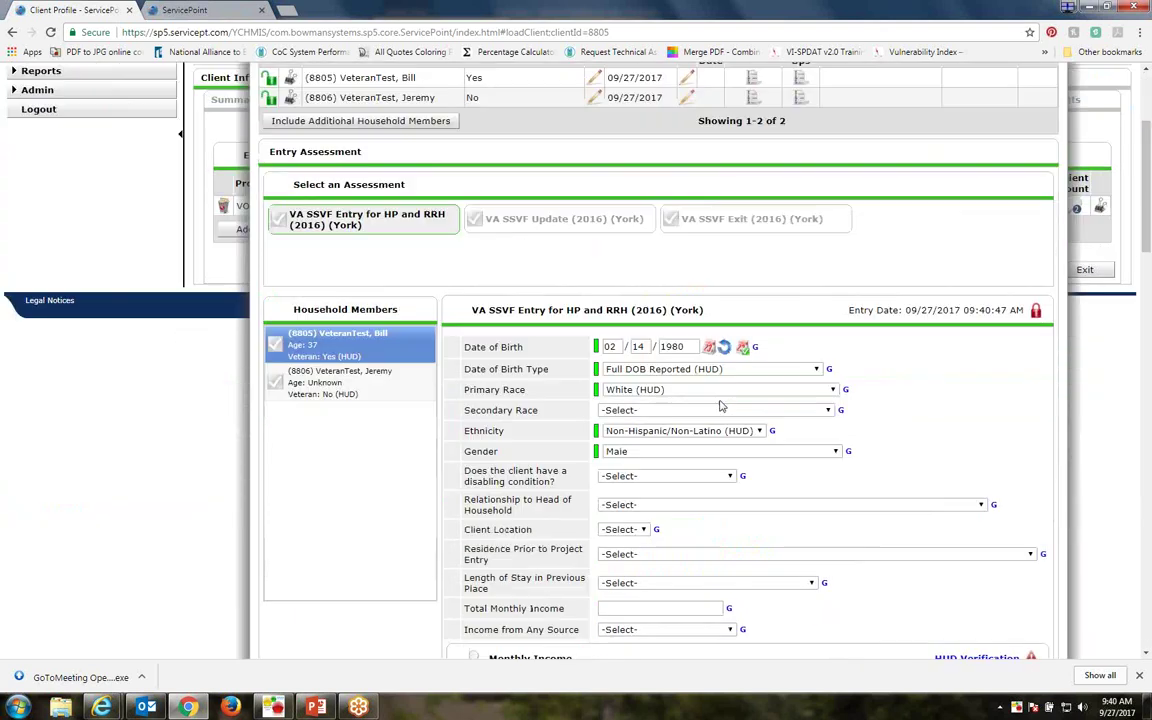
pyautogui.scroll(-2, 722, 405)
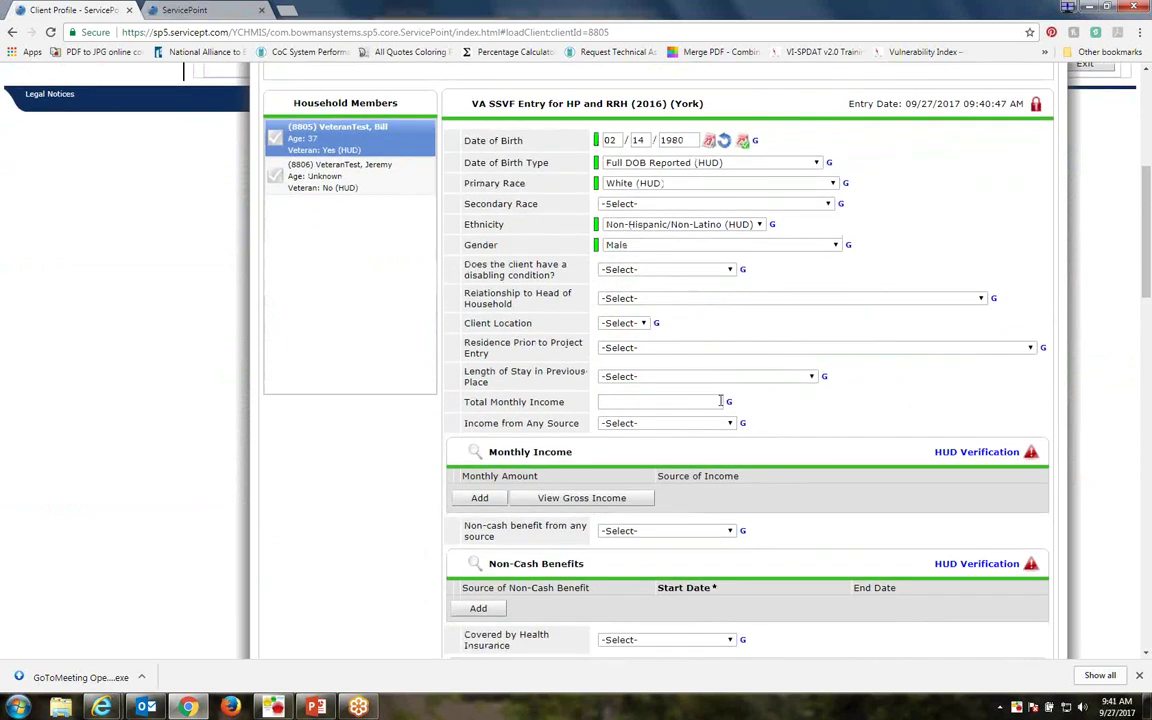
pyautogui.scroll(-3, 720, 401)
pyautogui.scroll(-5, 722, 405)
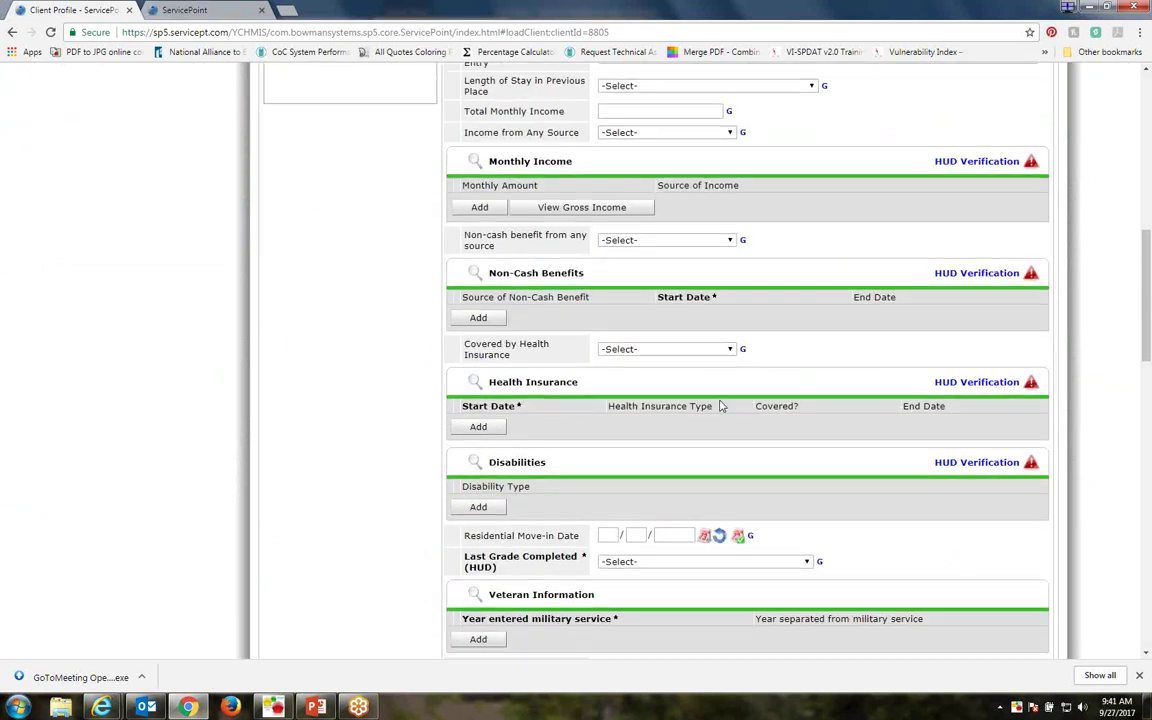
pyautogui.scroll(-2, 722, 405)
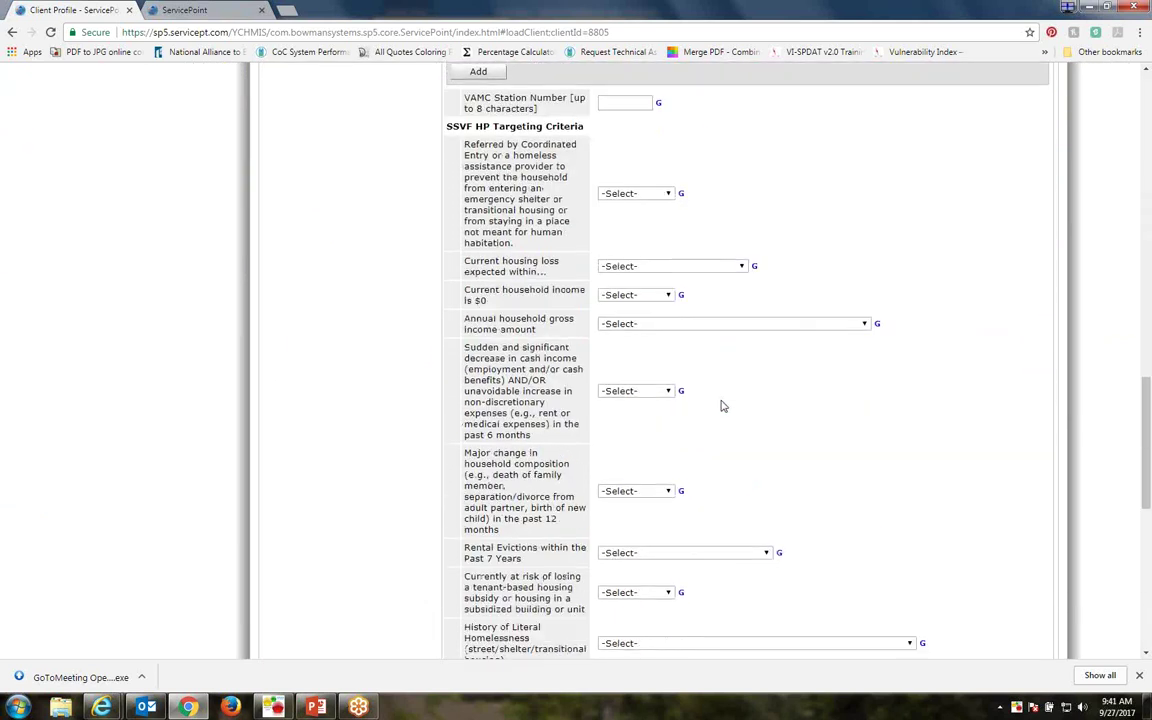
pyautogui.scroll(1, 722, 405)
pyautogui.scroll(-1, 940, 511)
pyautogui.scroll(-3, 940, 511)
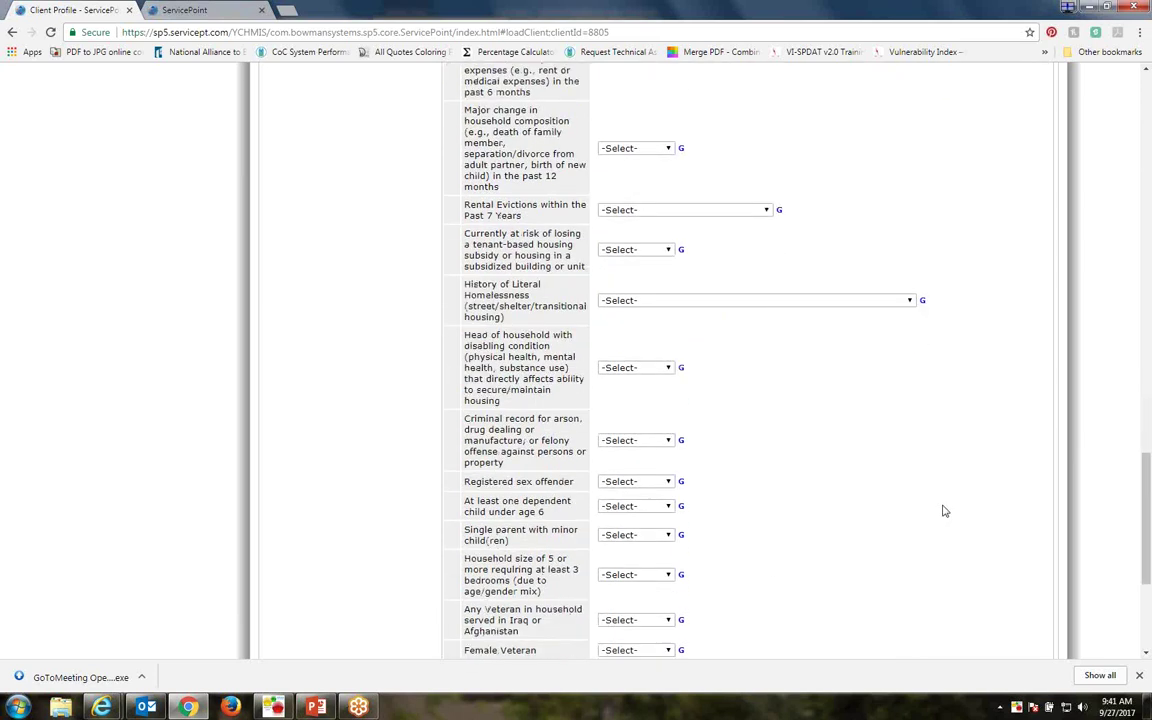
pyautogui.scroll(-3, 941, 509)
pyautogui.click(1017, 597)
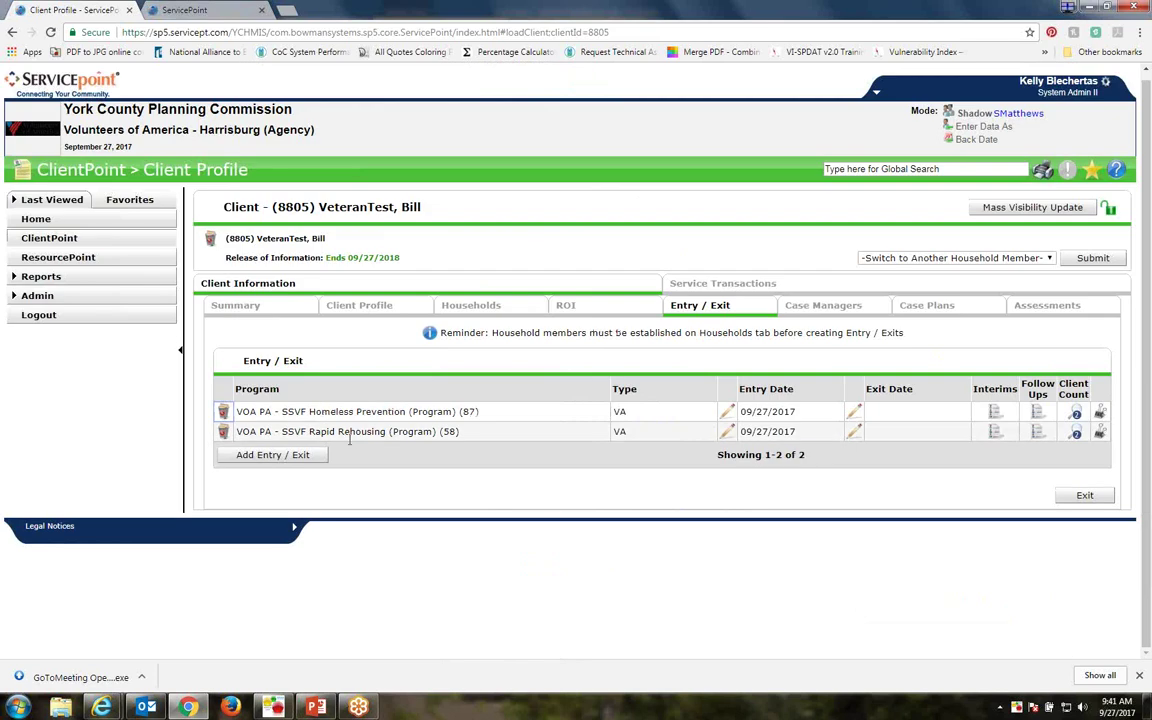
pyautogui.click(727, 431)
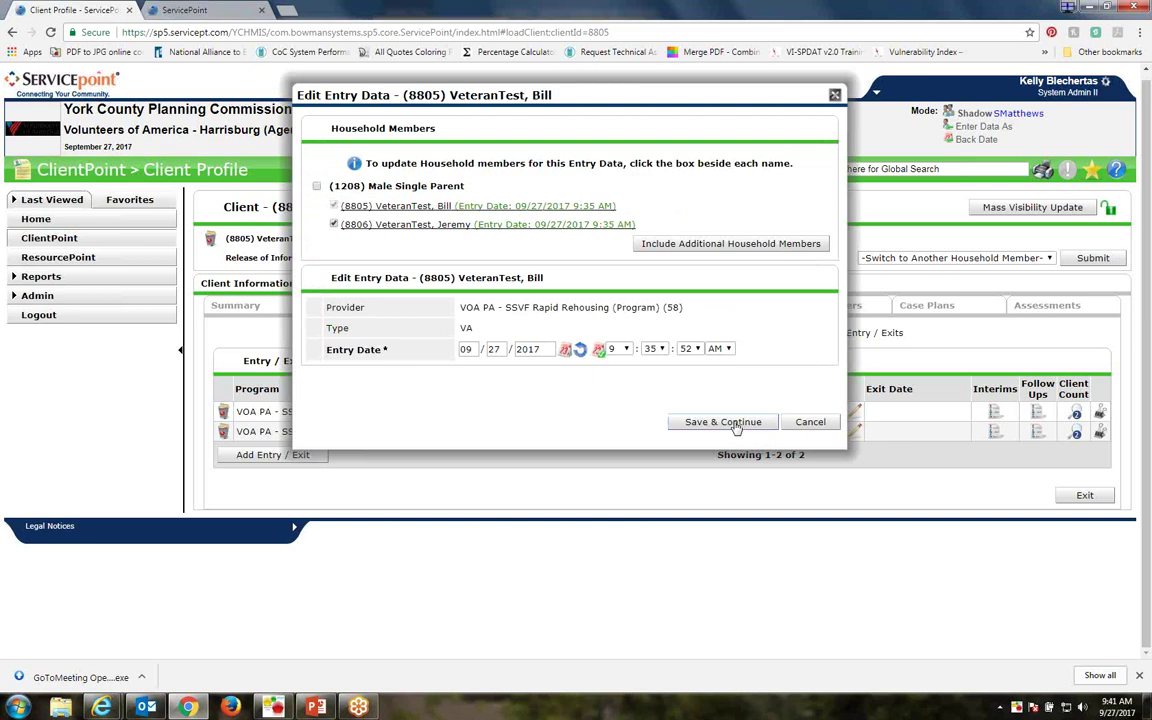
pyautogui.click(729, 422)
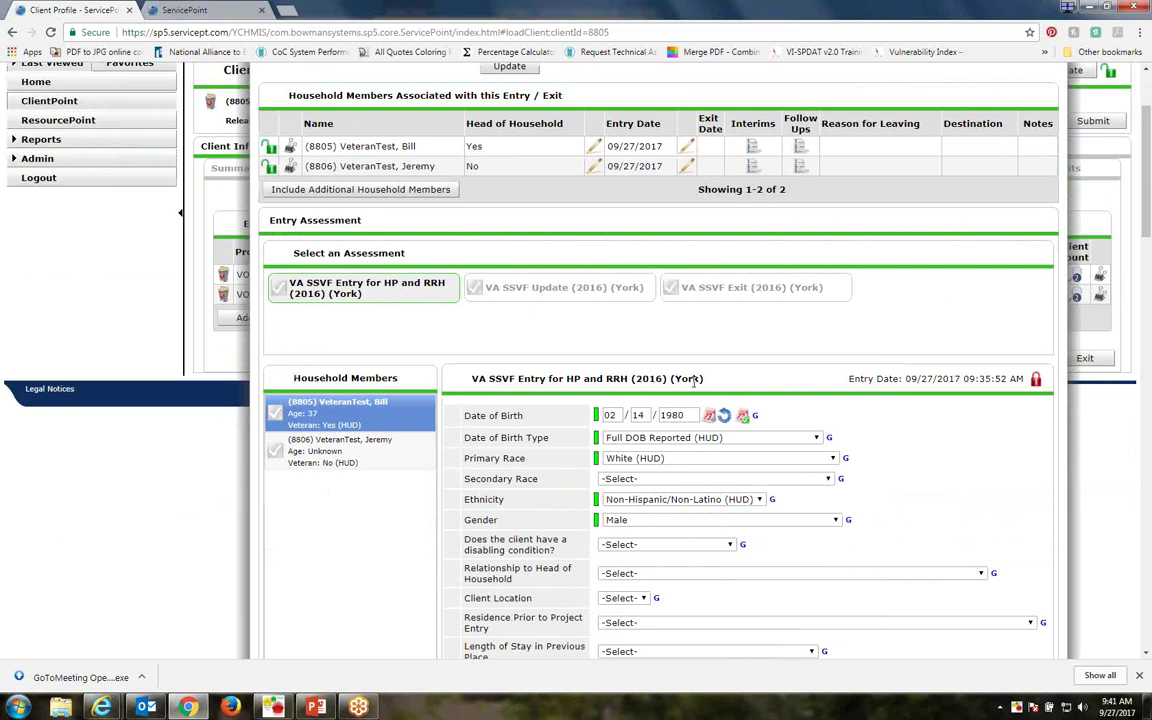
pyautogui.scroll(-4, 695, 383)
pyautogui.scroll(-6, 695, 386)
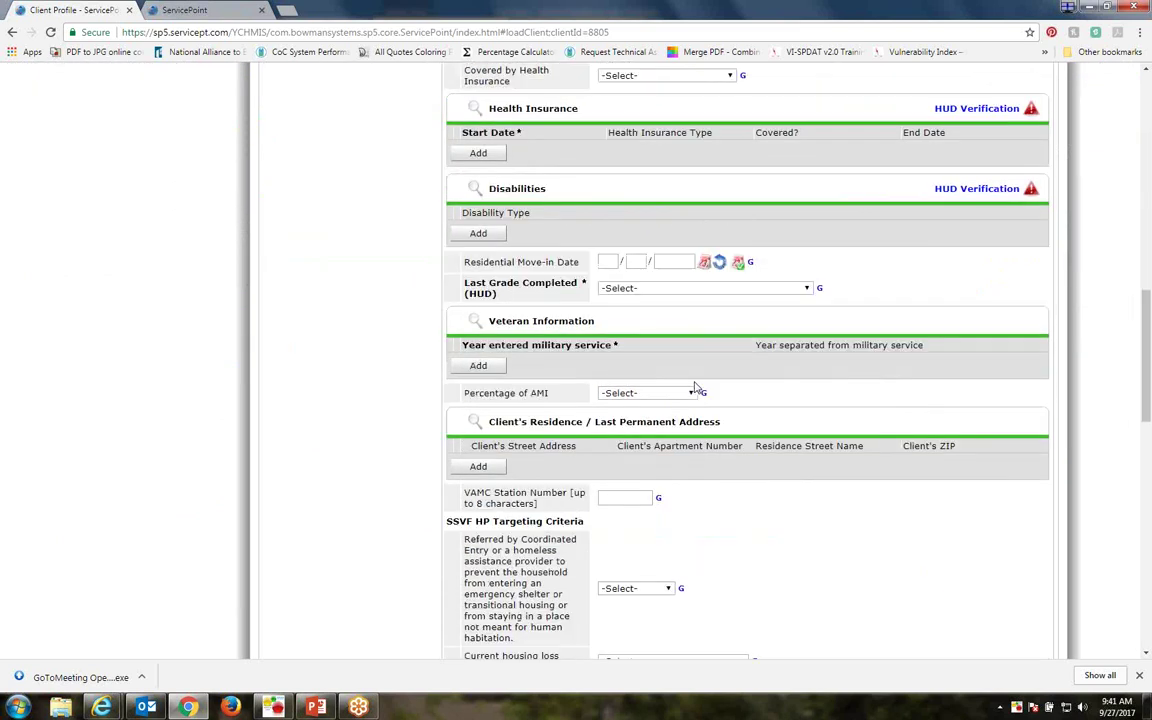
pyautogui.scroll(-3, 697, 387)
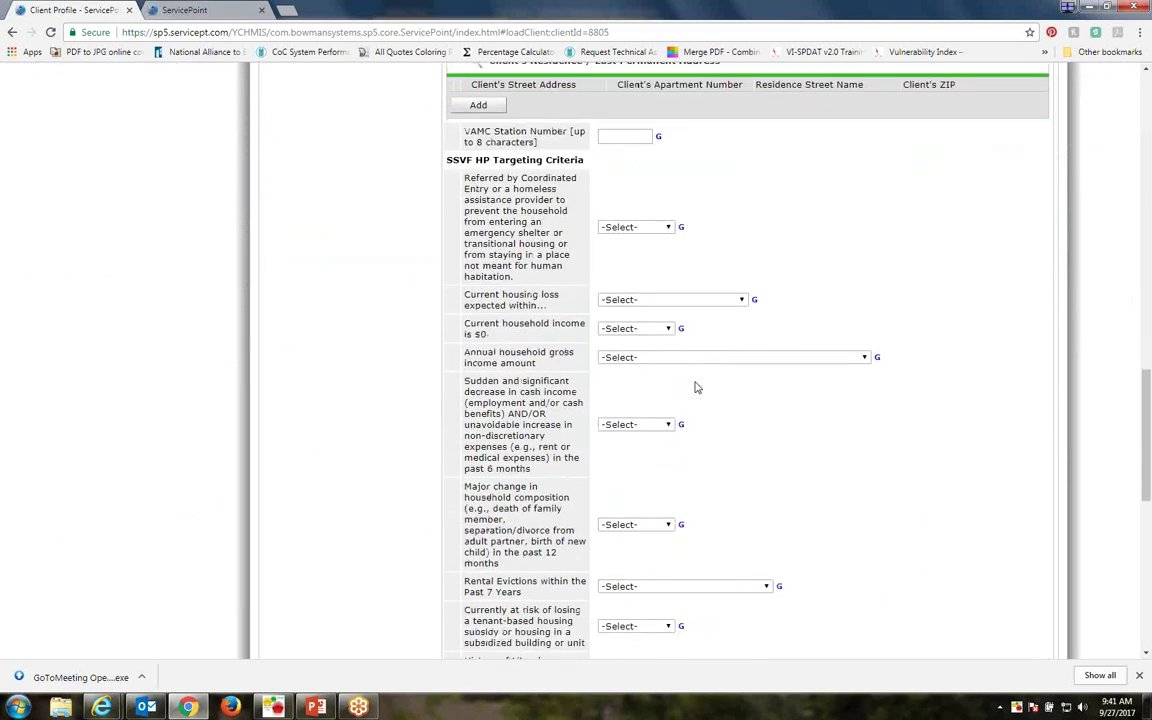
pyautogui.scroll(-5, 697, 387)
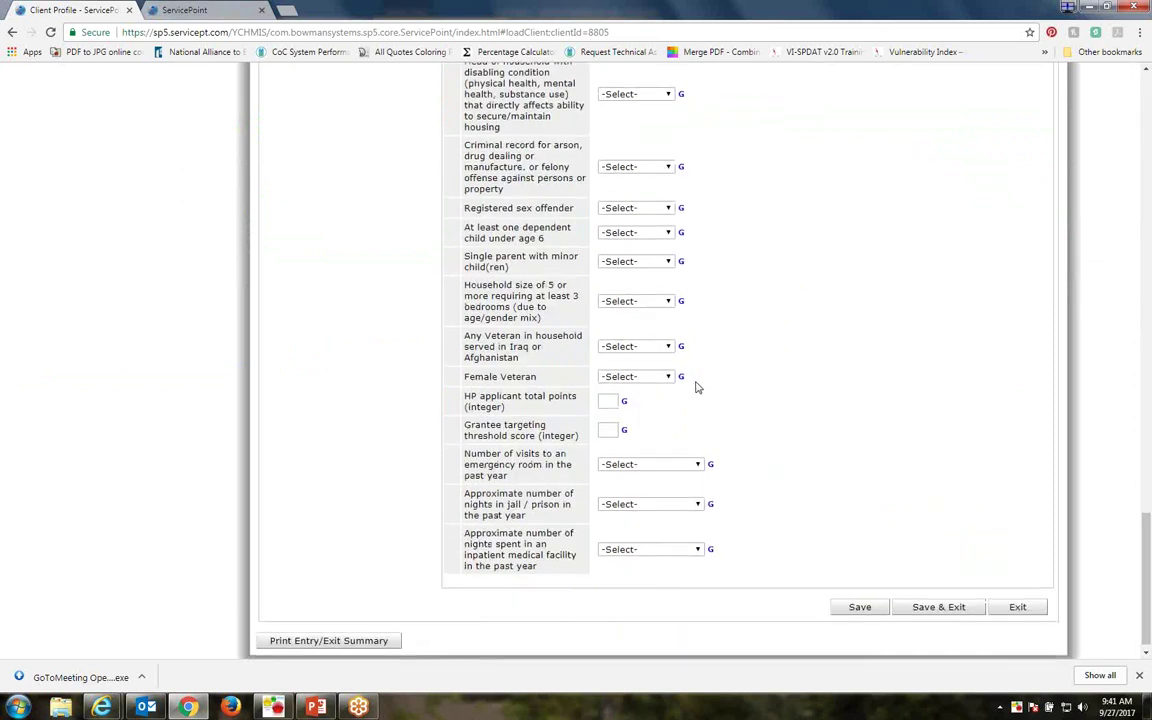
pyautogui.scroll(15, 697, 387)
pyautogui.scroll(2, 697, 387)
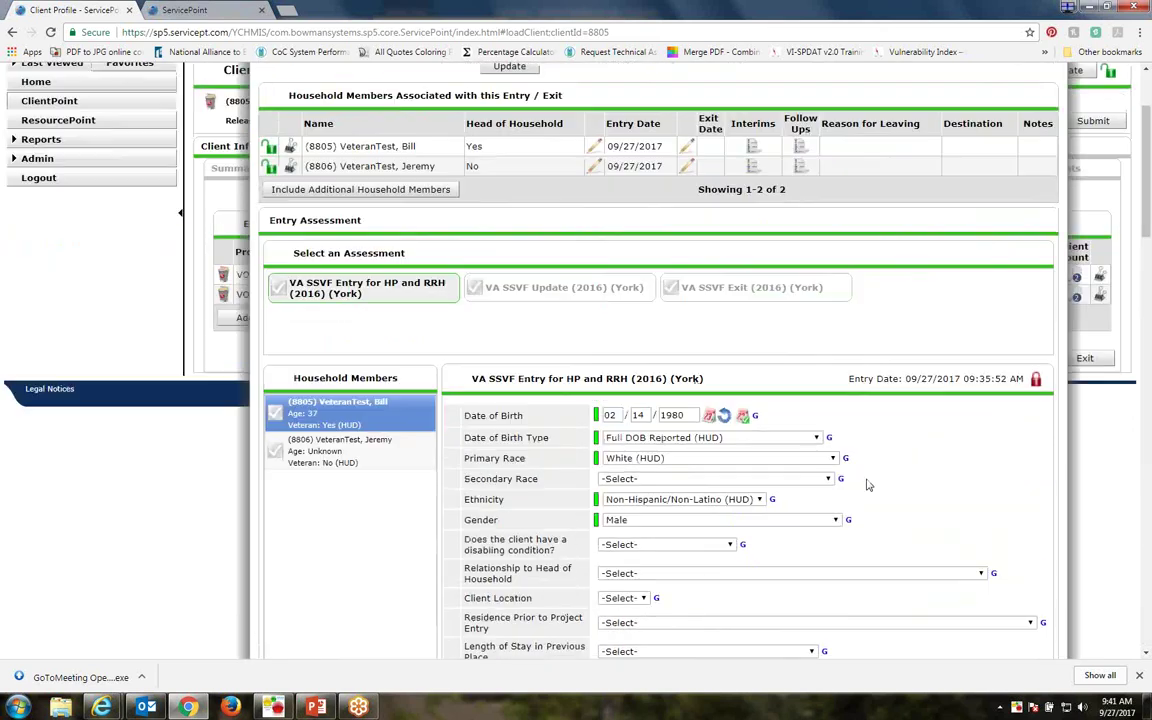
pyautogui.scroll(-17, 869, 481)
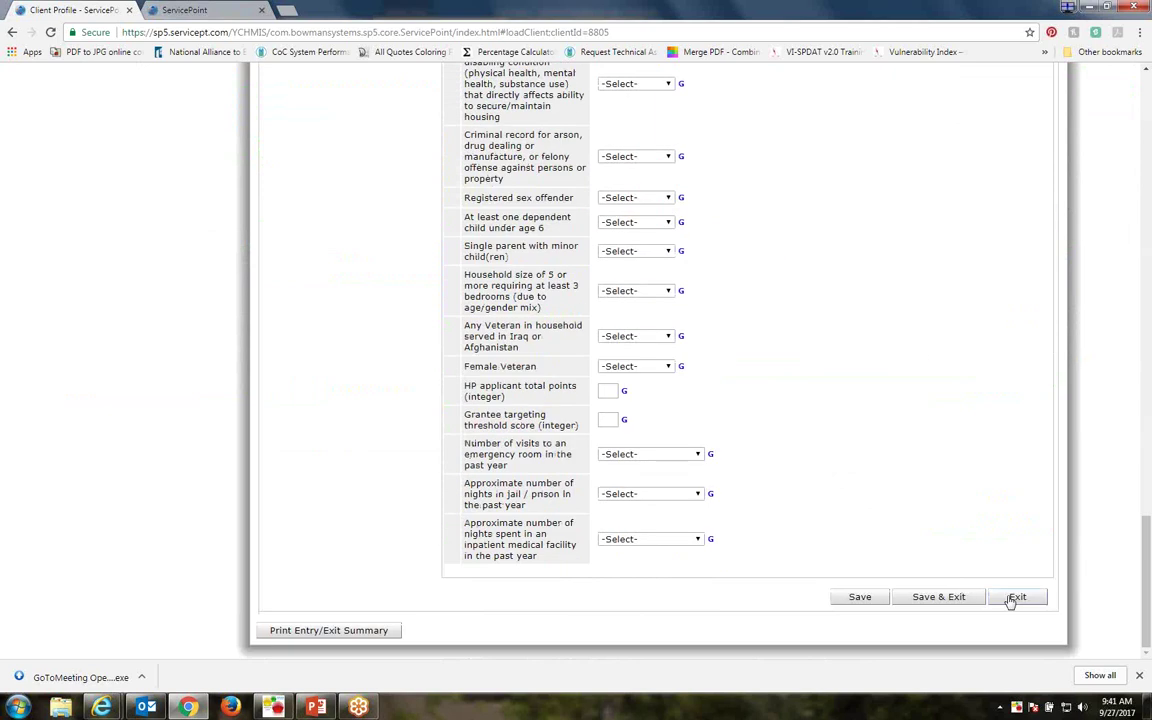
pyautogui.click(1017, 597)
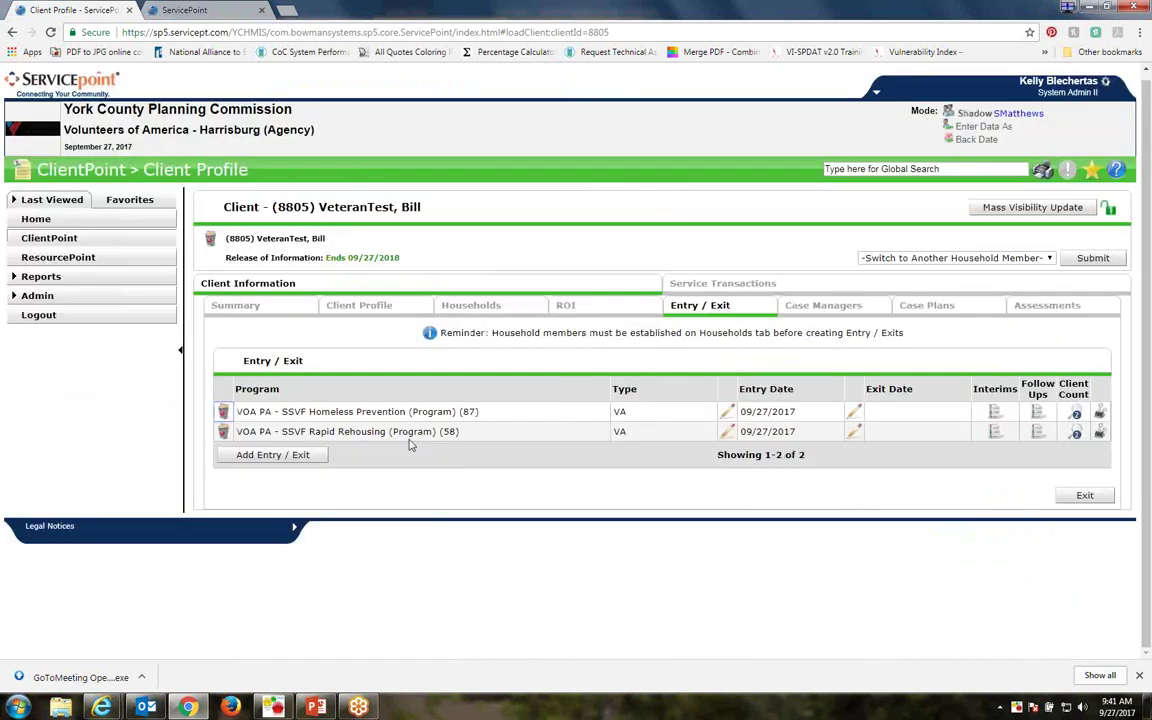
# Open the Homeless Prevention (87) entry's VA SSVF Entry for HP and RRH (2016) (York) assessment
pyautogui.click(726, 411)
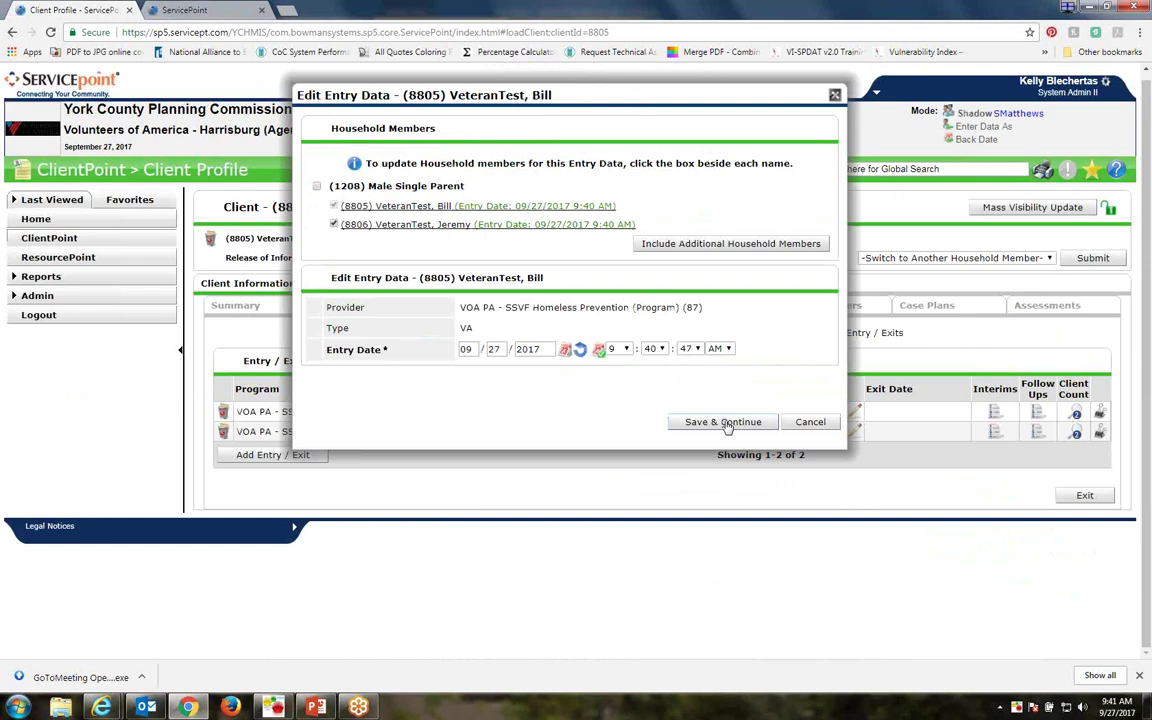
pyautogui.click(724, 421)
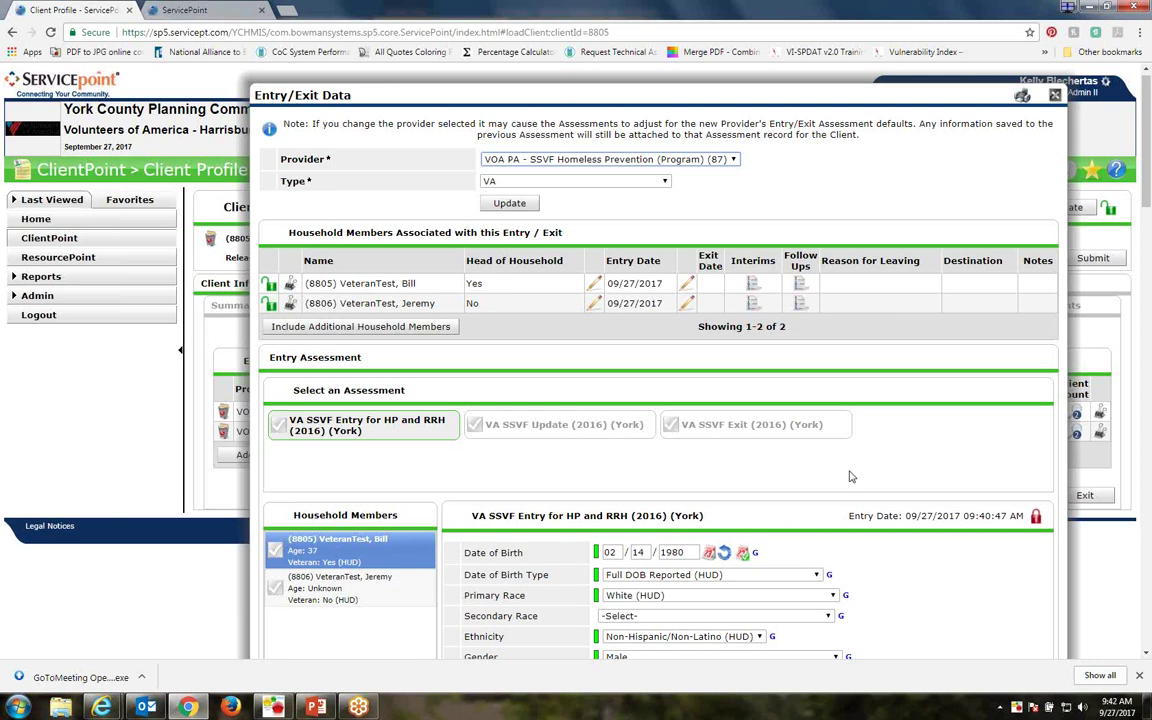
pyautogui.scroll(-2, 849, 473)
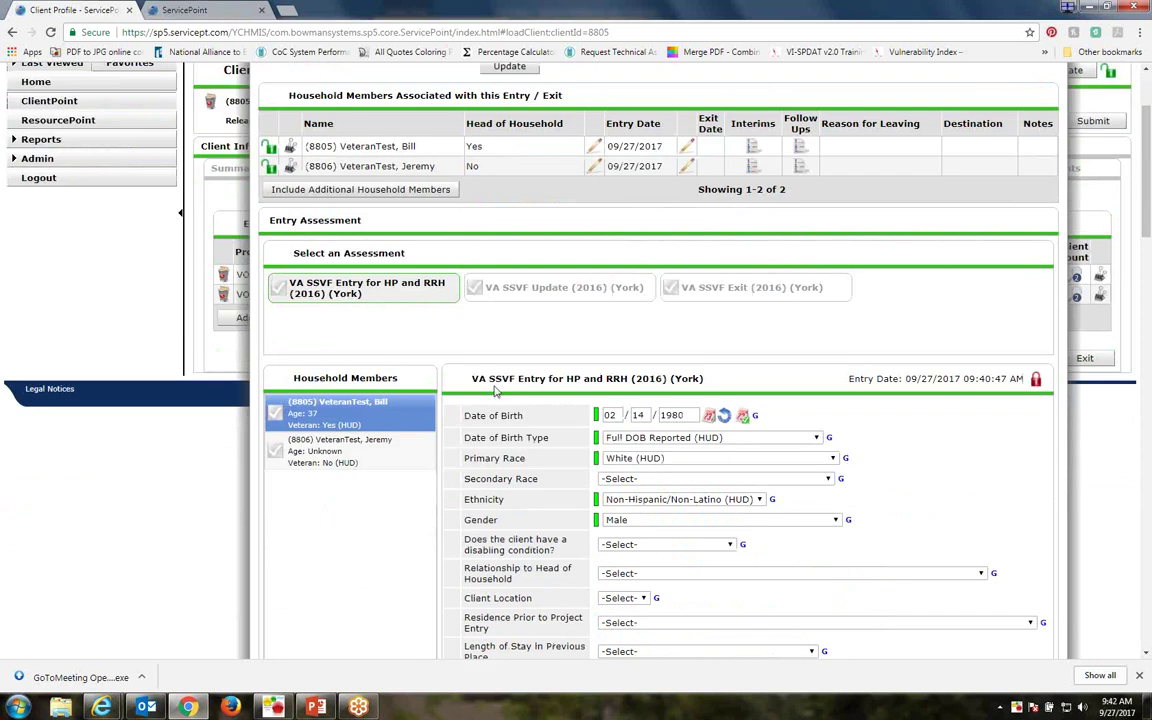
pyautogui.doubleClick(472, 378)
pyautogui.moveTo(472, 378); pyautogui.dragTo(632, 378)
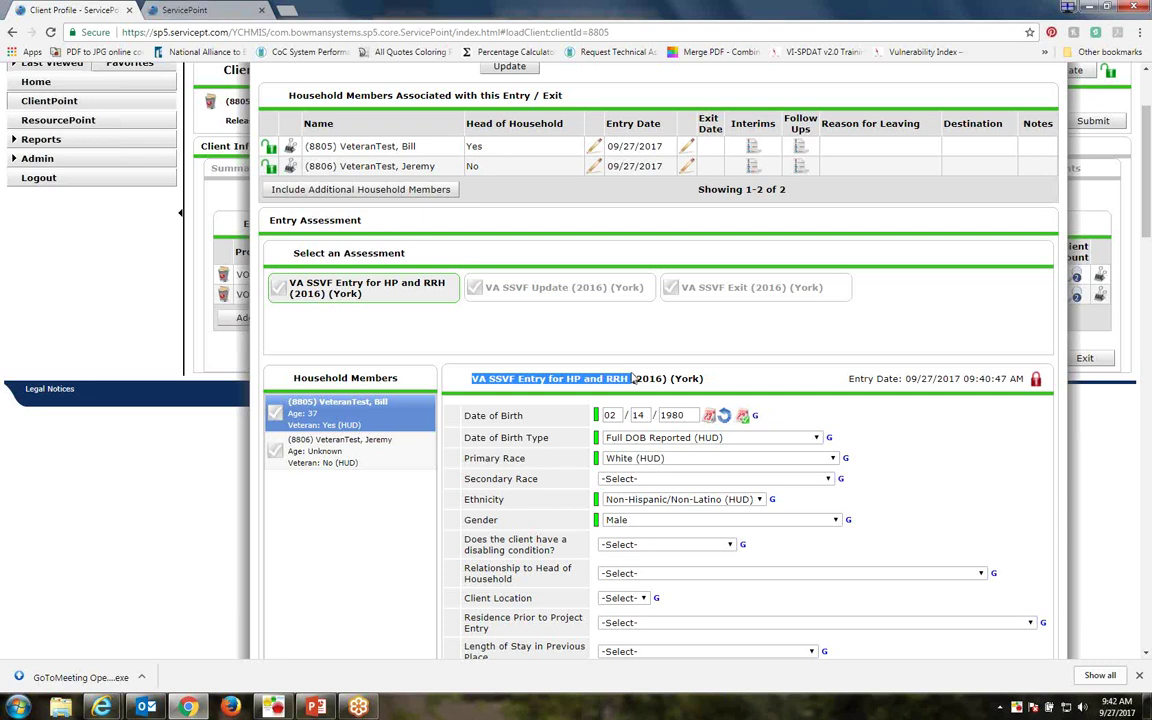
pyautogui.click(630, 378)
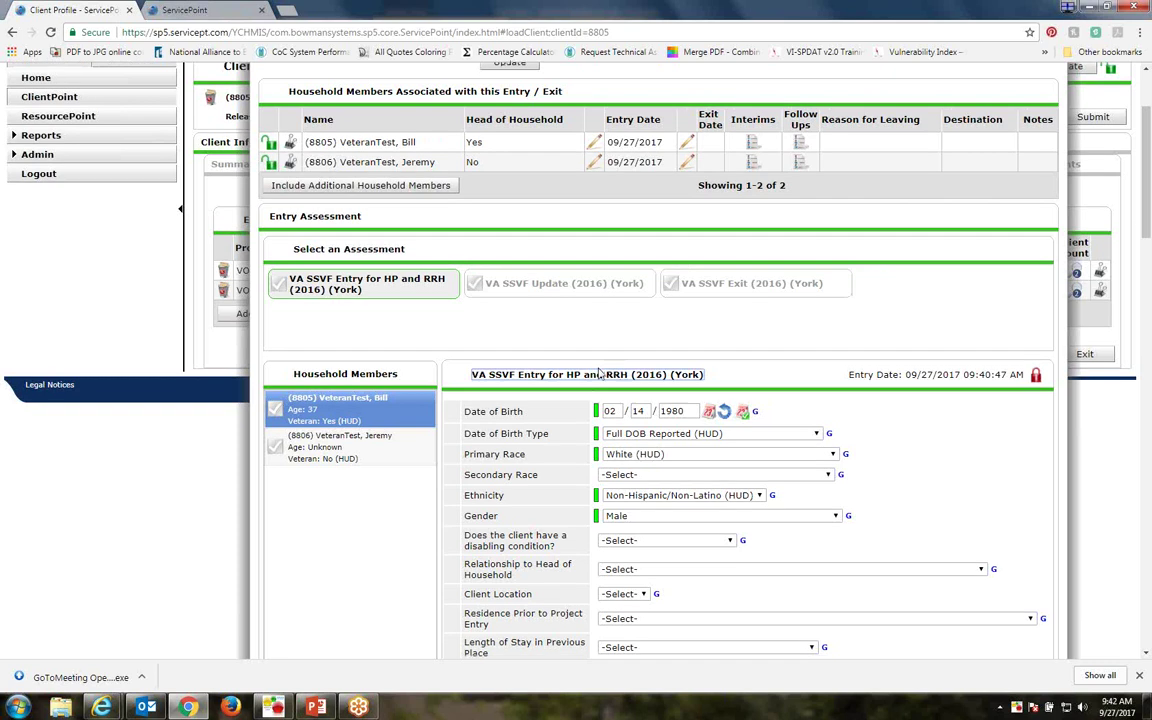
# Scroll through the assessment, pointing out the SSVF HP Targeting Criteria heading
pyautogui.scroll(-2, 595, 368)
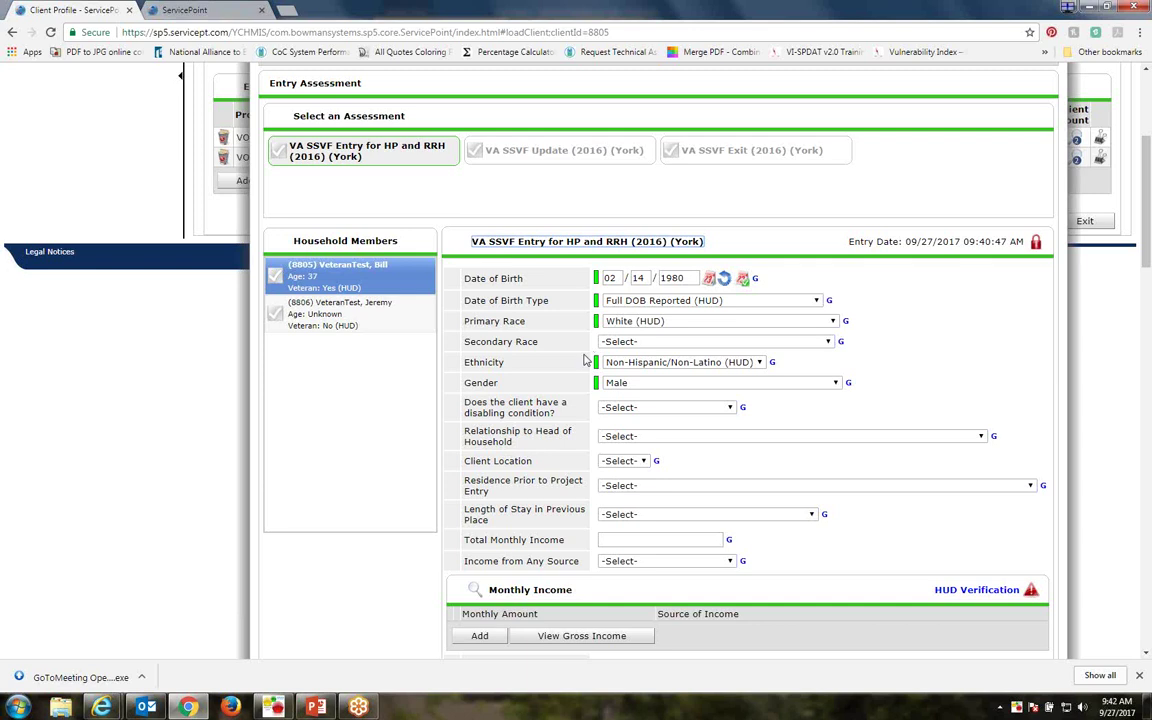
pyautogui.scroll(-5, 590, 365)
pyautogui.scroll(-6, 585, 360)
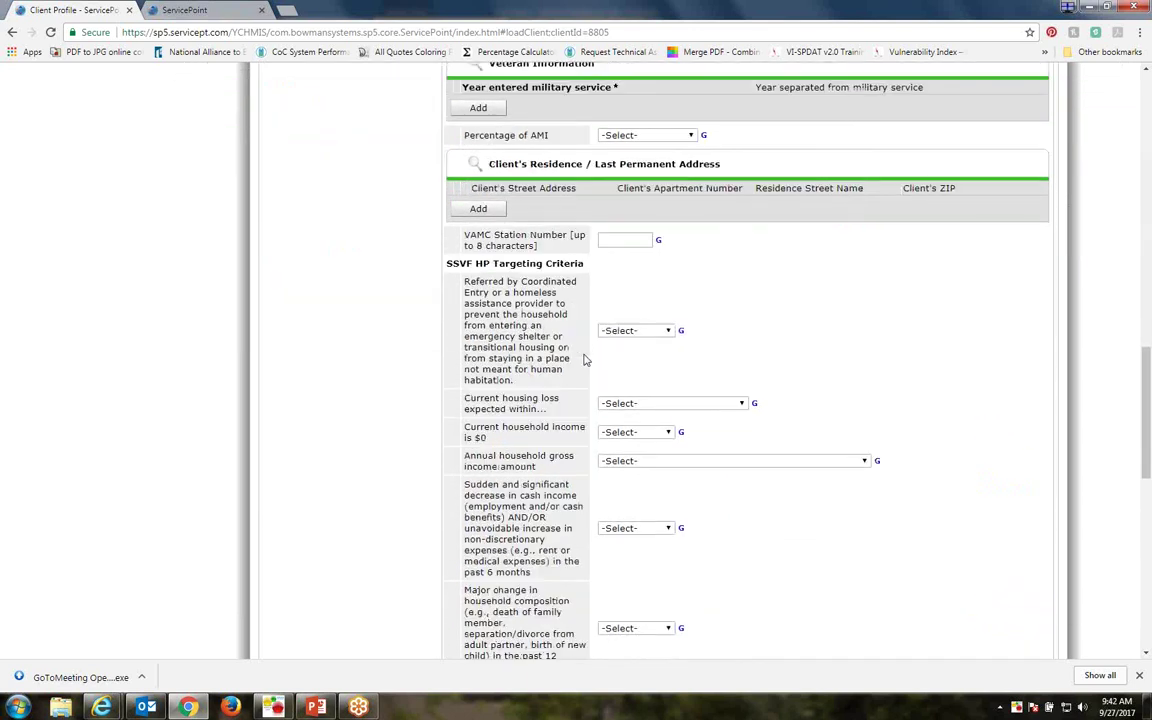
pyautogui.moveTo(465, 268); pyautogui.dragTo(592, 270)
pyautogui.click(615, 284)
pyautogui.scroll(10, 615, 284)
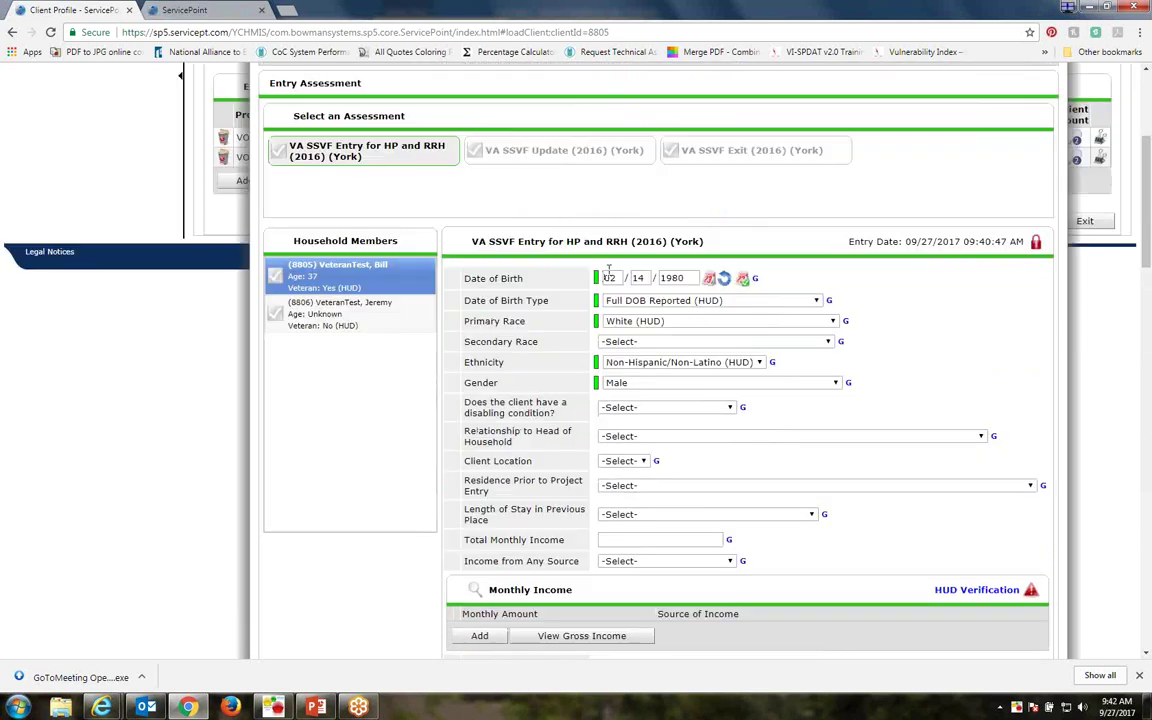
pyautogui.scroll(2, 608, 268)
pyautogui.scroll(-2, 604, 265)
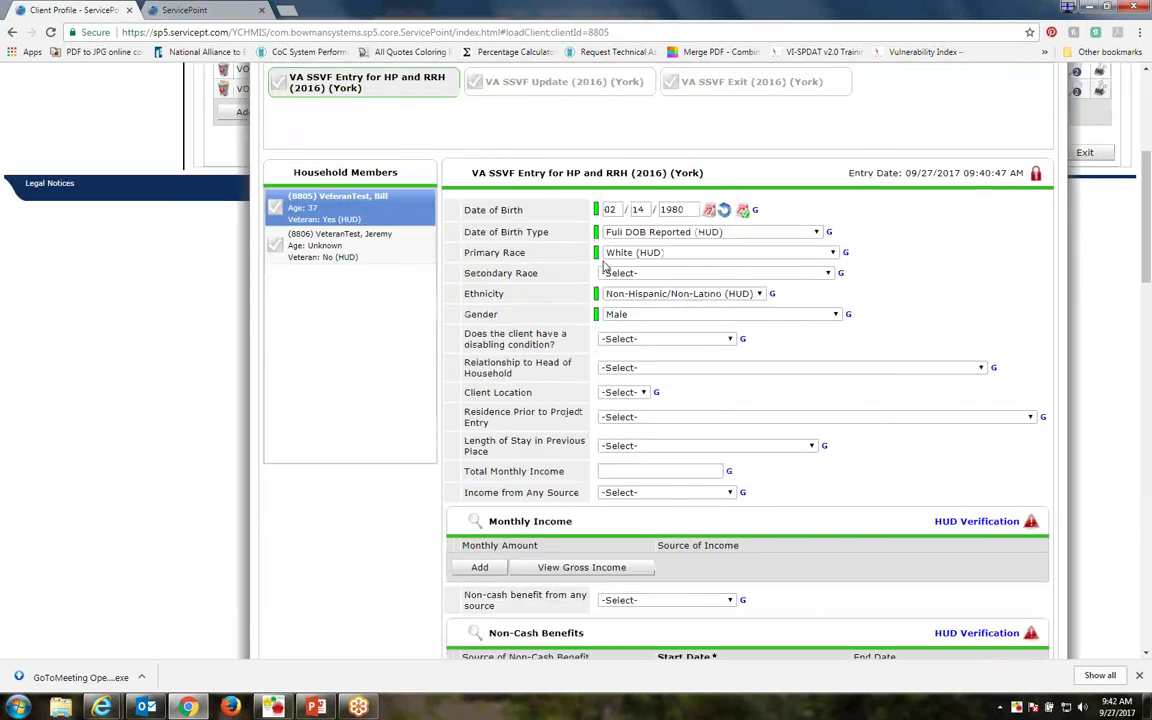
pyautogui.scroll(-1, 603, 265)
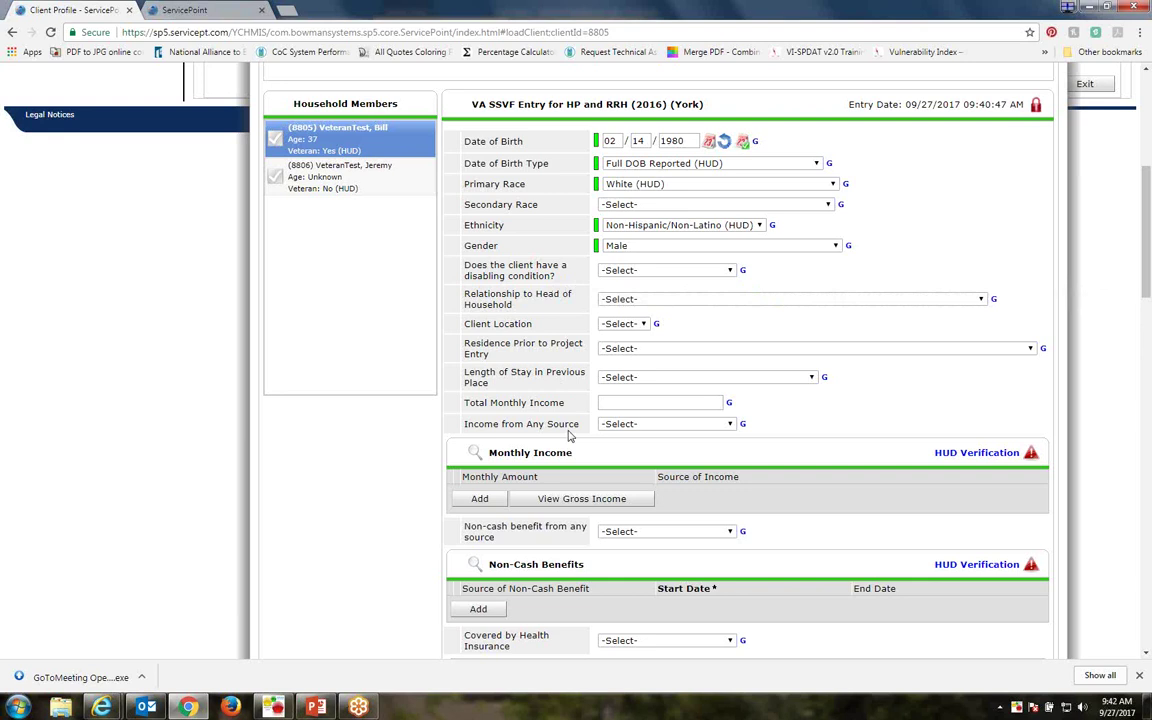
# Answer disabling condition Yes (HUD), relationship Self (head of household), and client location PA-512
pyautogui.click(665, 272)
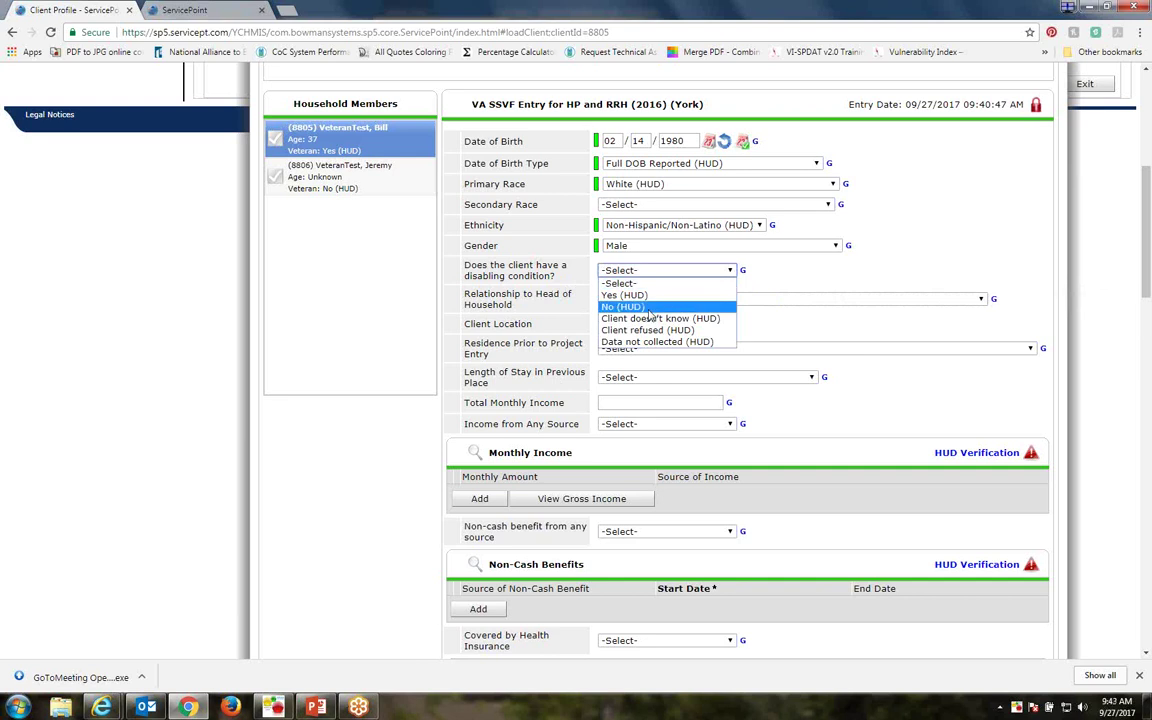
pyautogui.click(643, 298)
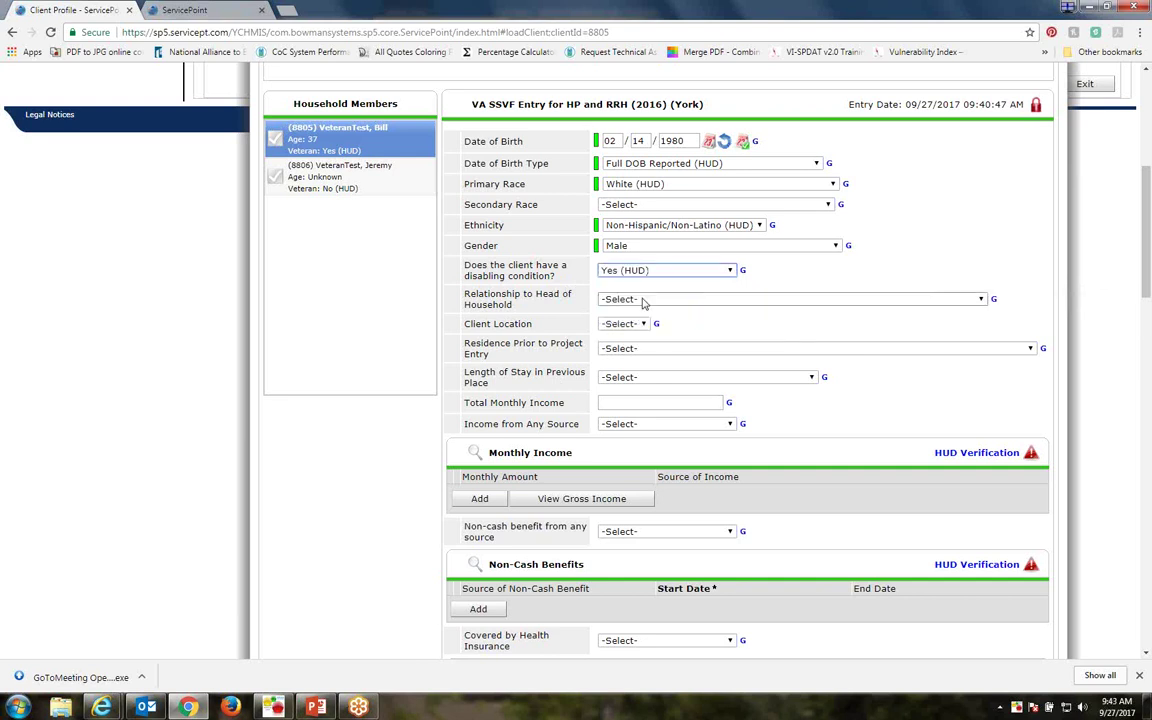
pyautogui.click(643, 299)
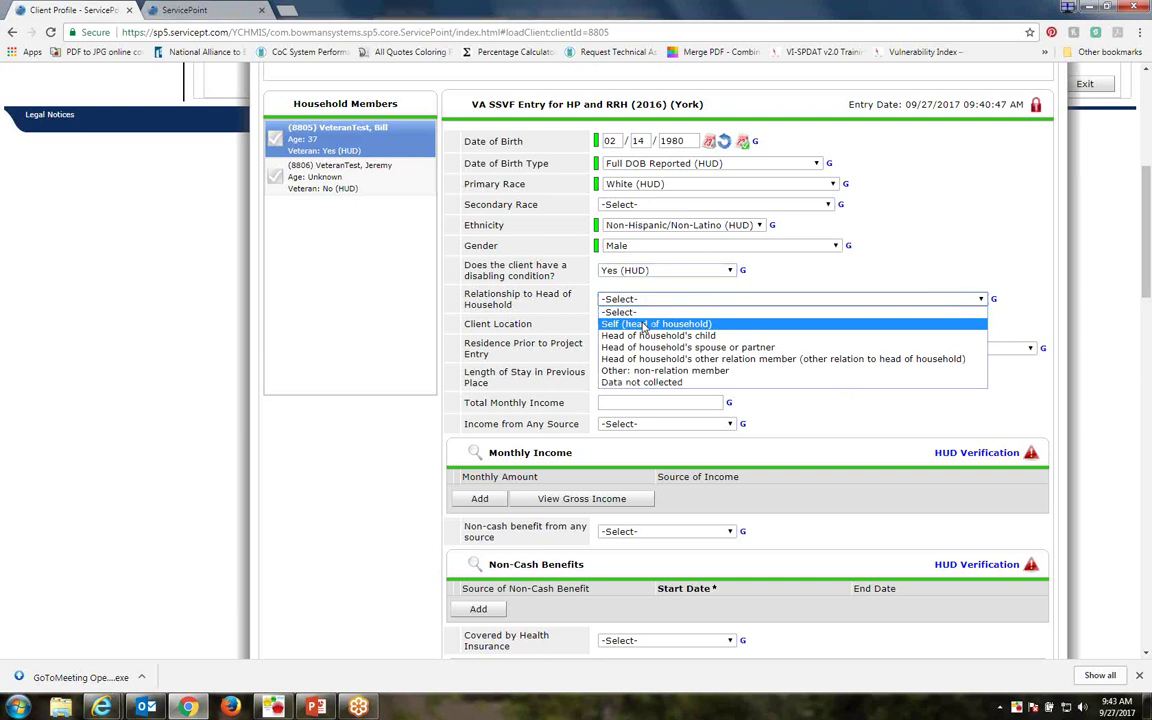
pyautogui.click(645, 325)
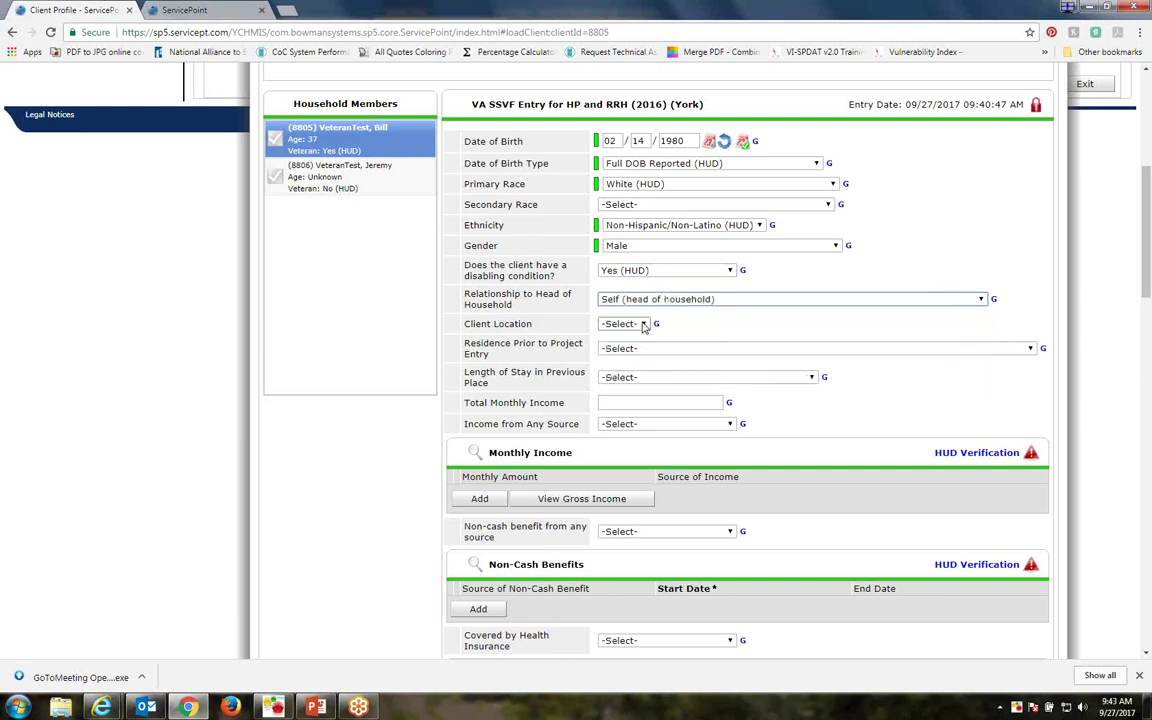
pyautogui.click(645, 325)
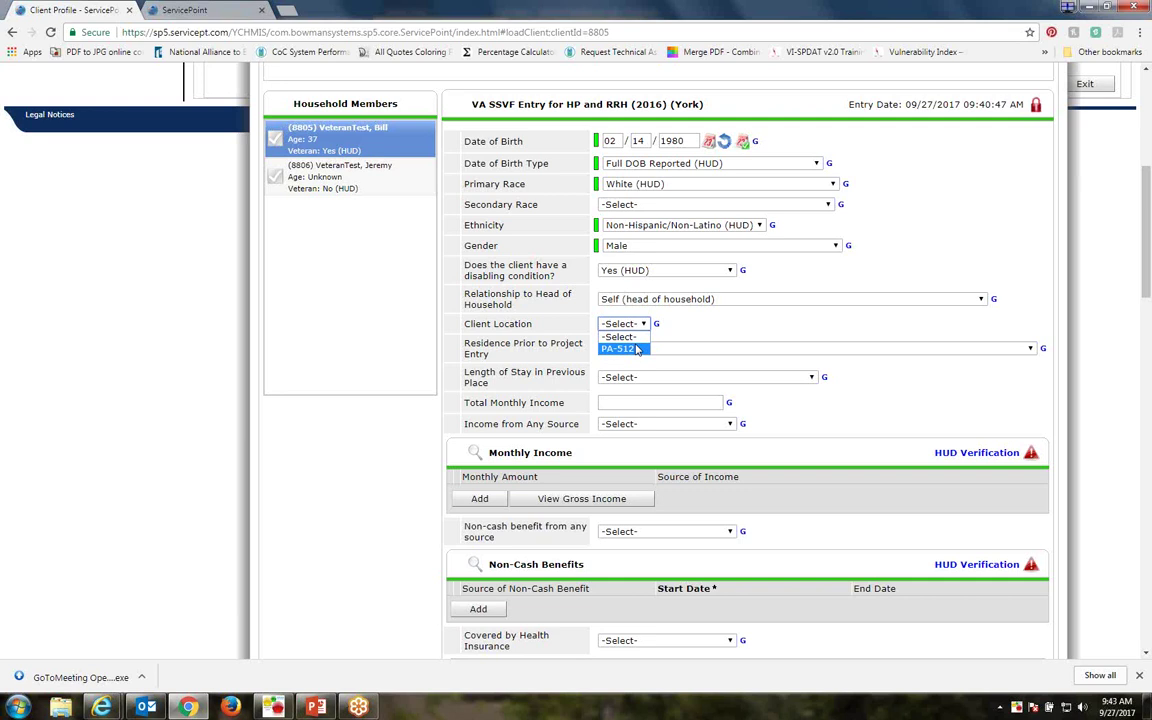
pyautogui.click(636, 348)
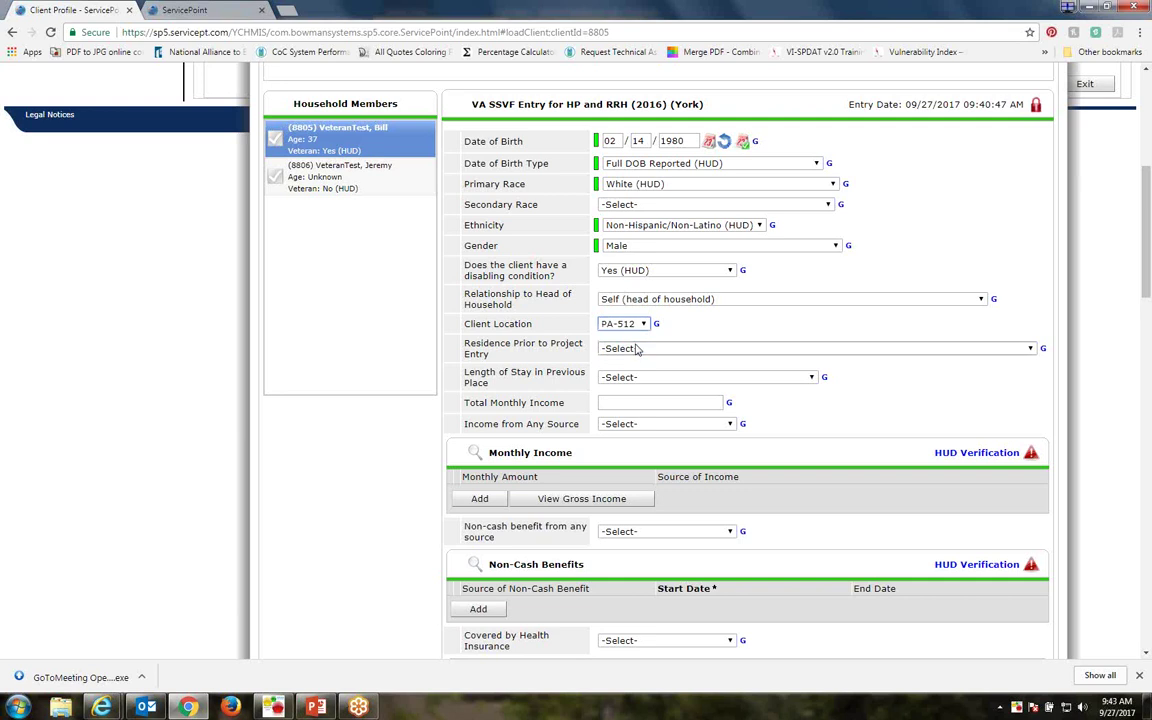
pyautogui.click(717, 349)
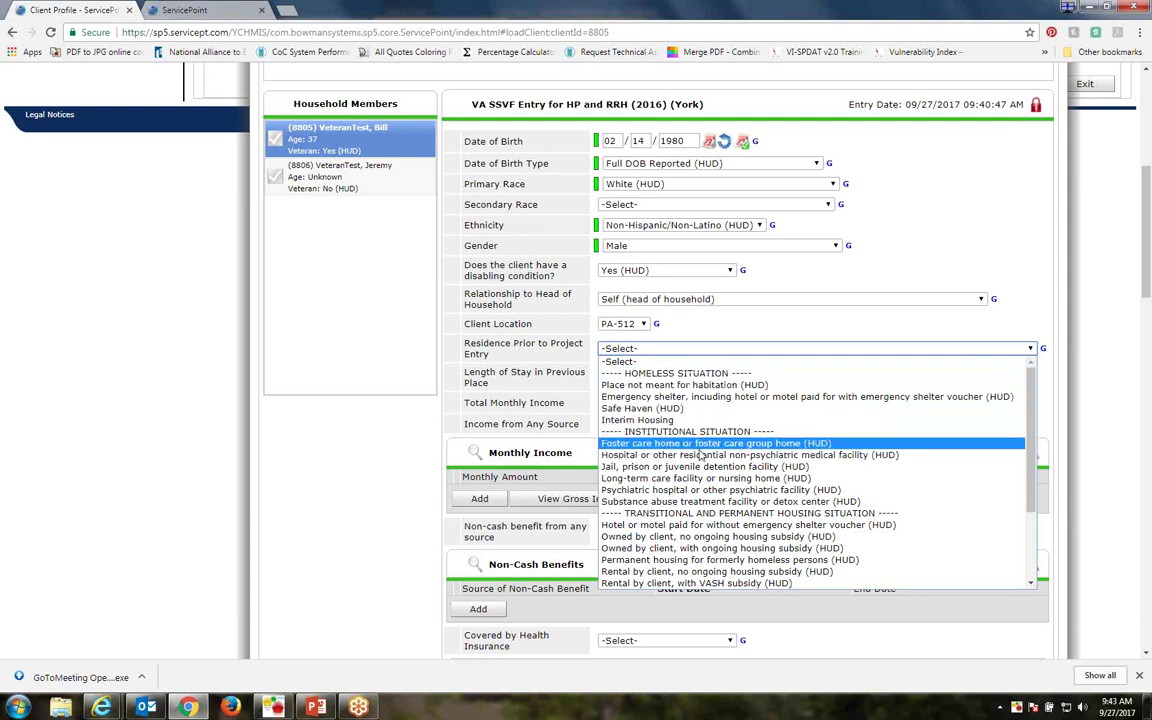
pyautogui.scroll(-3, 707, 490)
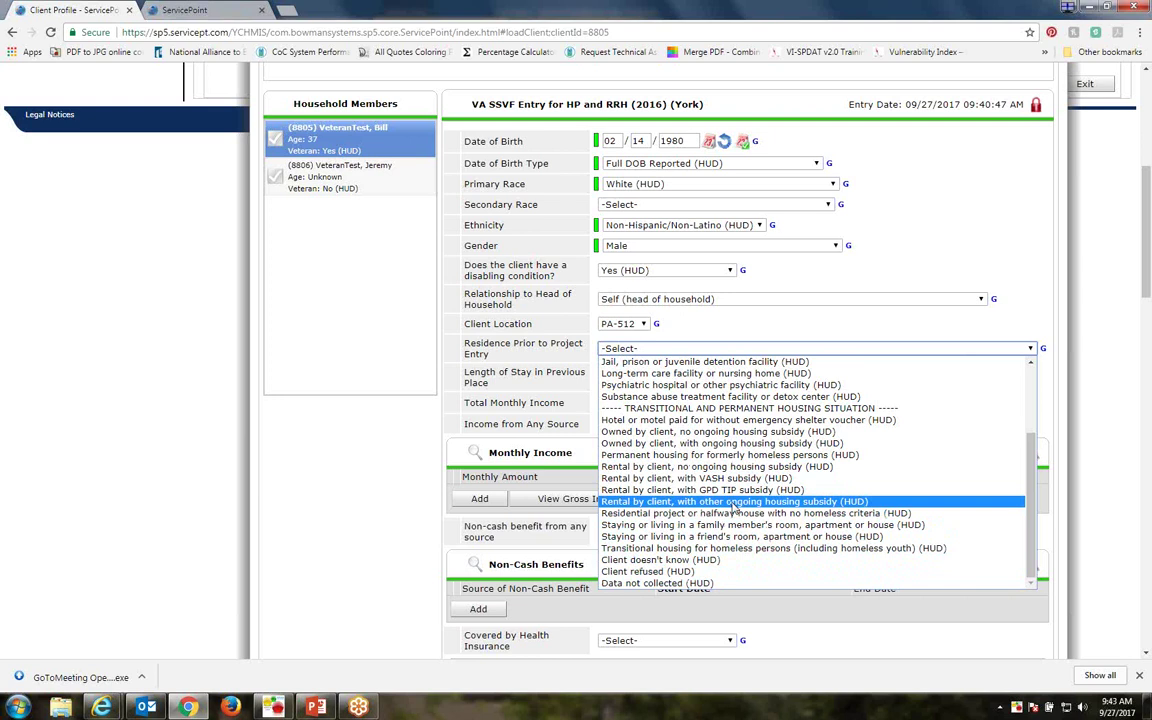
pyautogui.scroll(3, 733, 508)
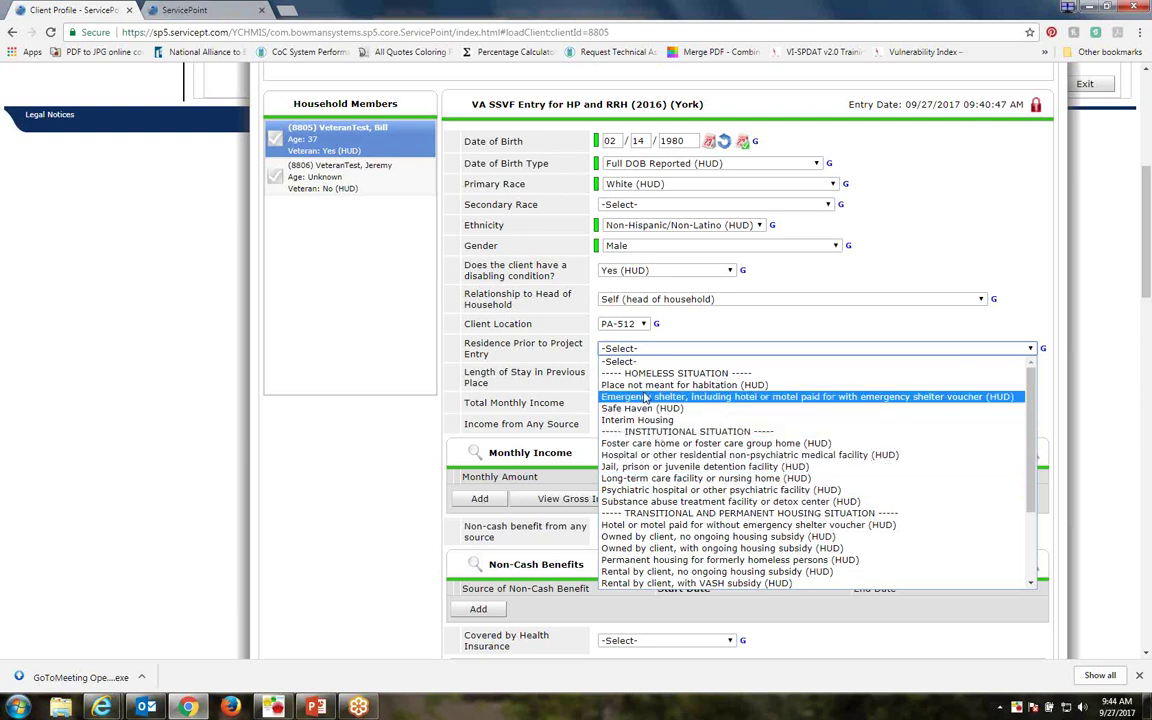
# Set prior residence to emergency shelter and length of stay to one week or more, under a month
pyautogui.click(645, 397)
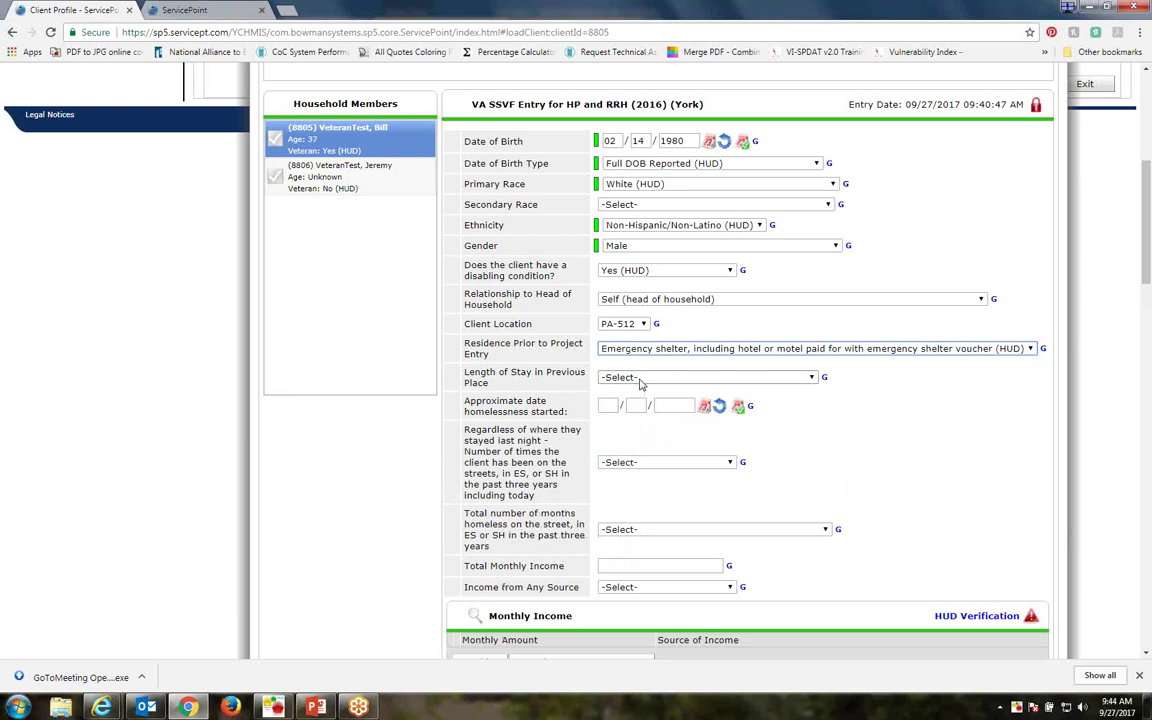
pyautogui.click(641, 380)
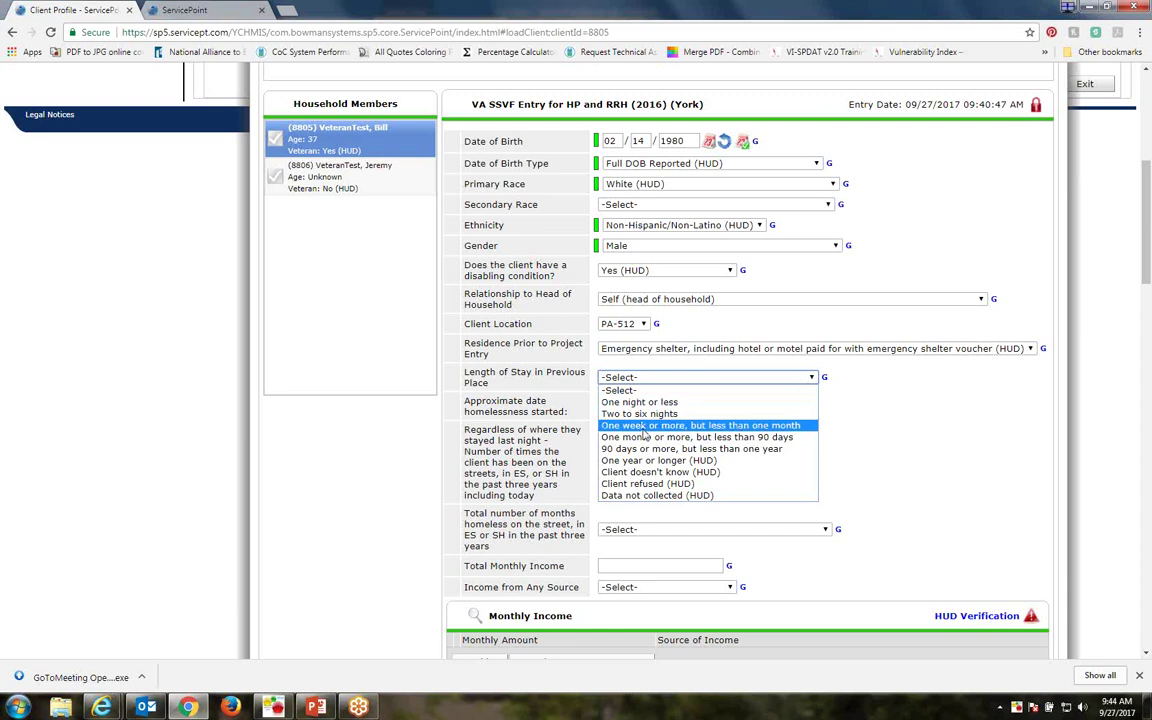
pyautogui.click(643, 426)
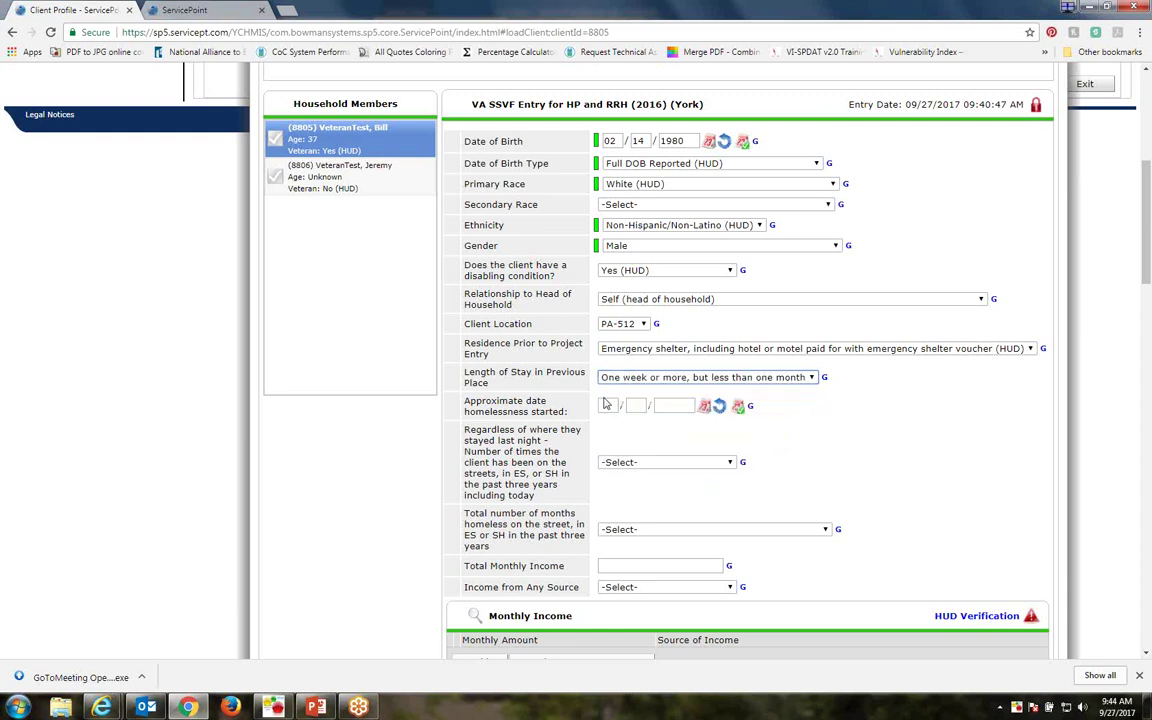
pyautogui.click(606, 404)
# Try medical facility and 90 days options, then restore emergency shelter and one week to under a month
pyautogui.click(645, 349)
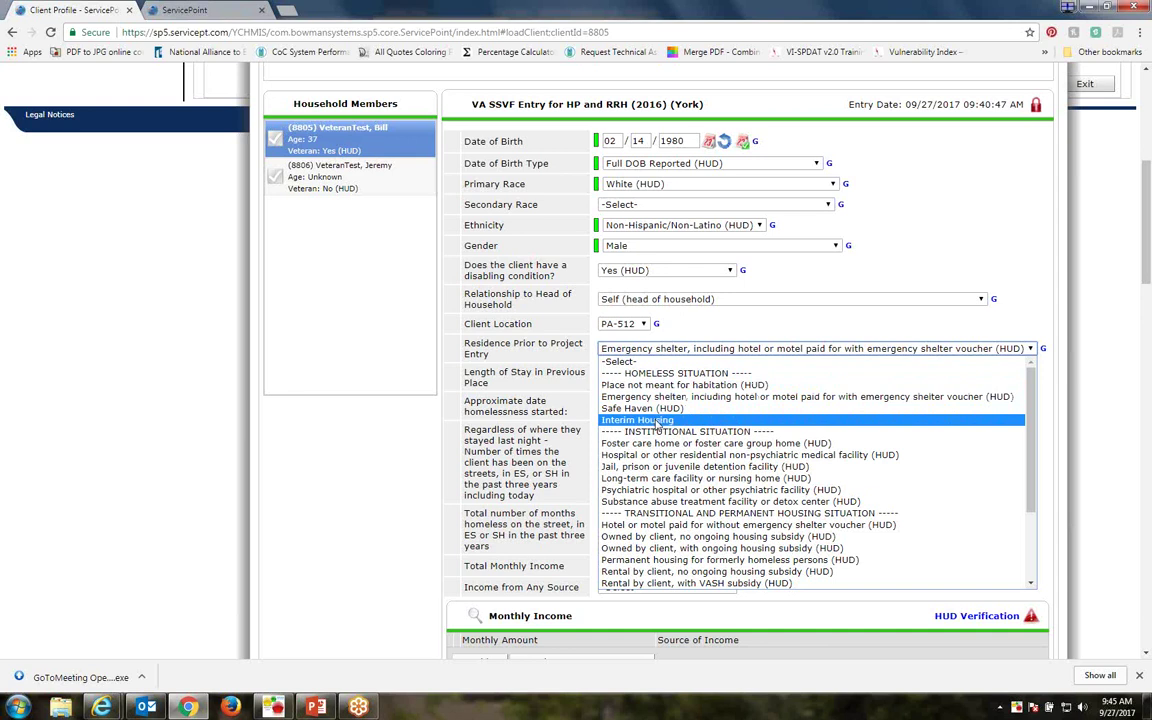
pyautogui.click(658, 459)
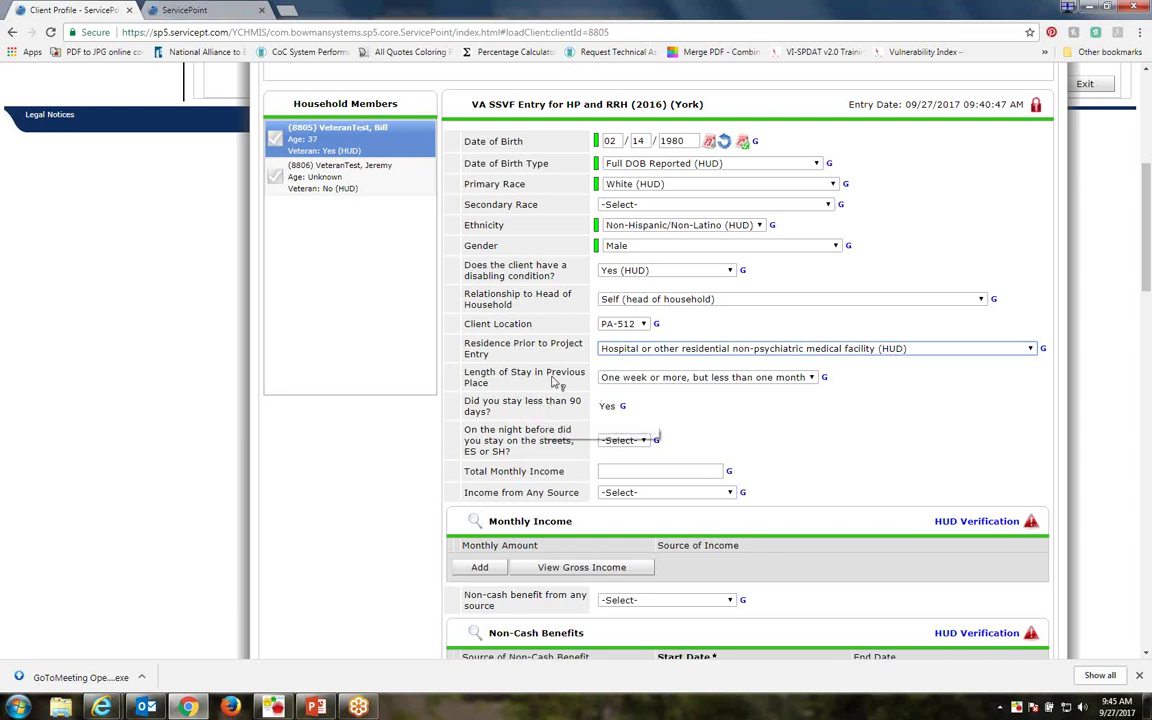
pyautogui.click(811, 377)
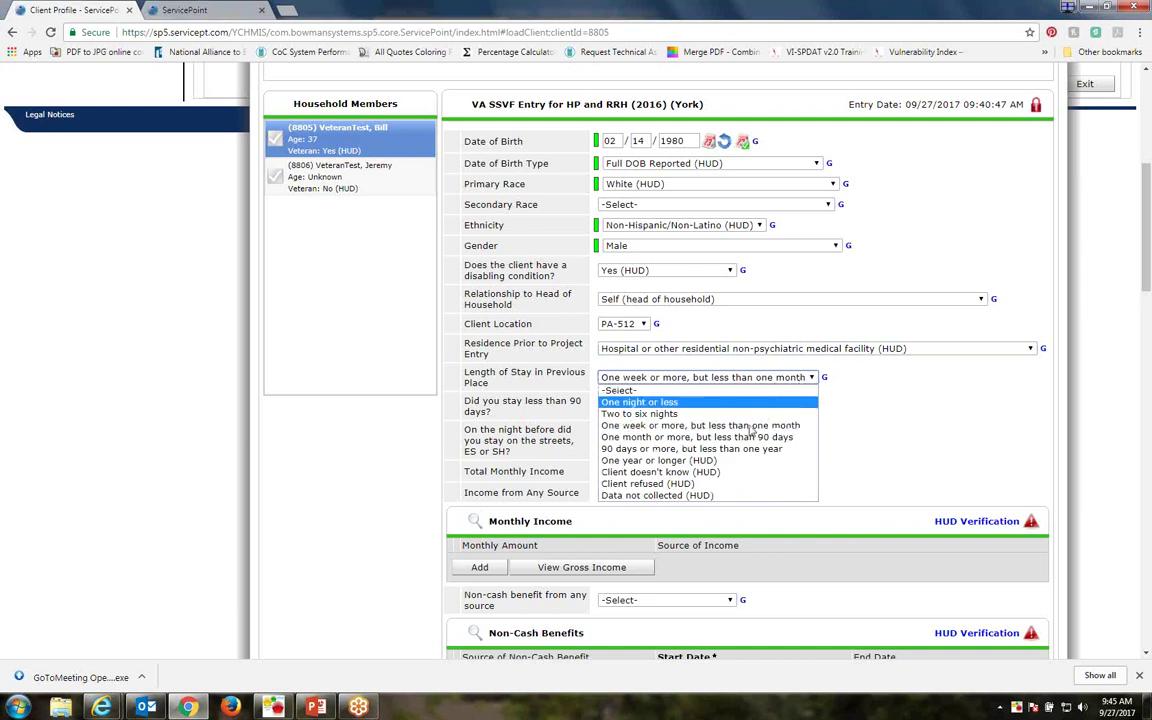
pyautogui.click(760, 448)
pyautogui.moveTo(466, 403); pyautogui.dragTo(608, 406)
pyautogui.click(711, 392)
pyautogui.click(762, 381)
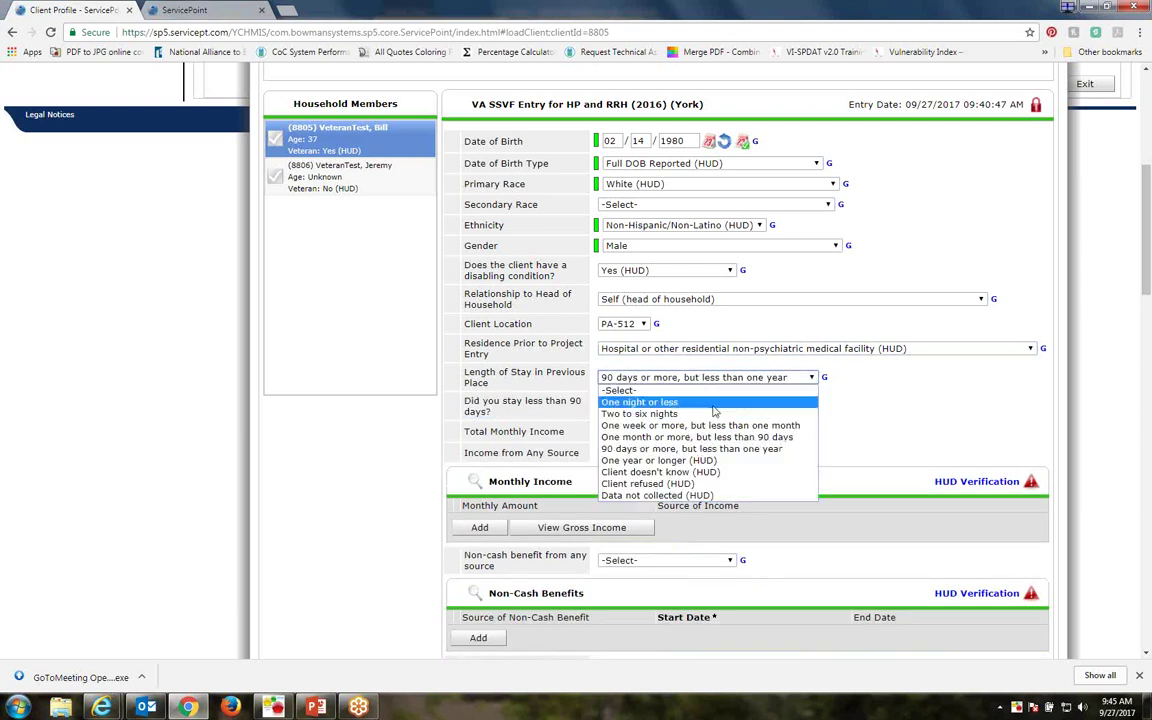
pyautogui.click(680, 427)
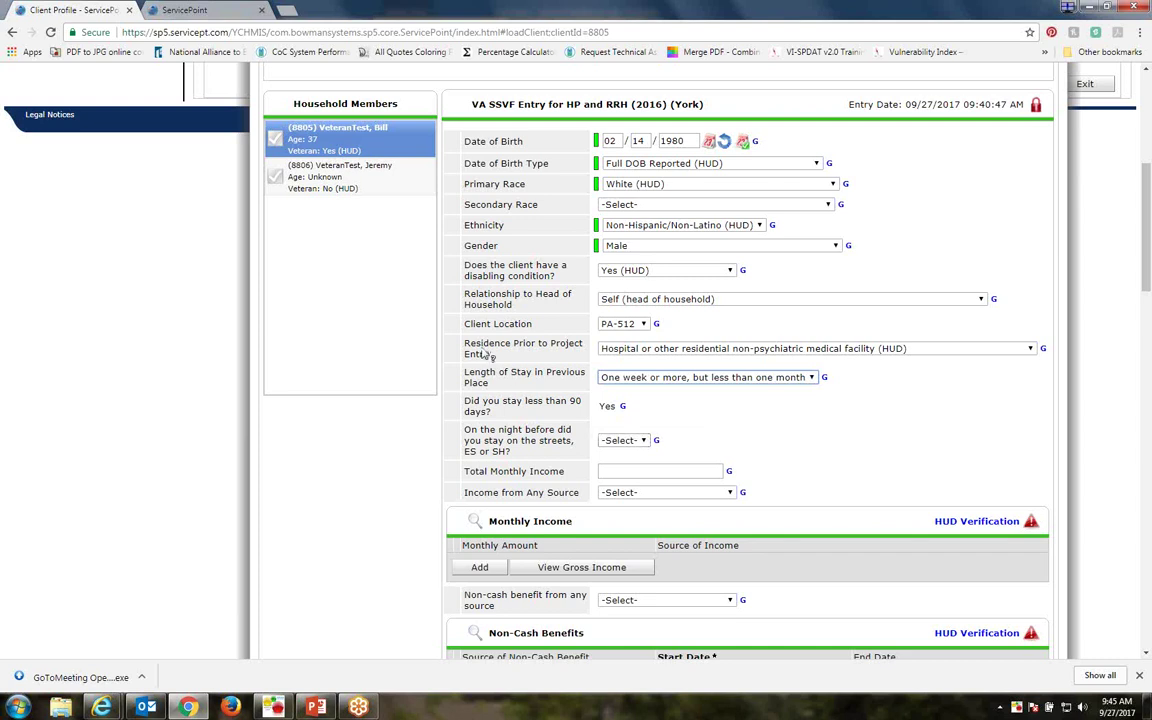
pyautogui.click(625, 443)
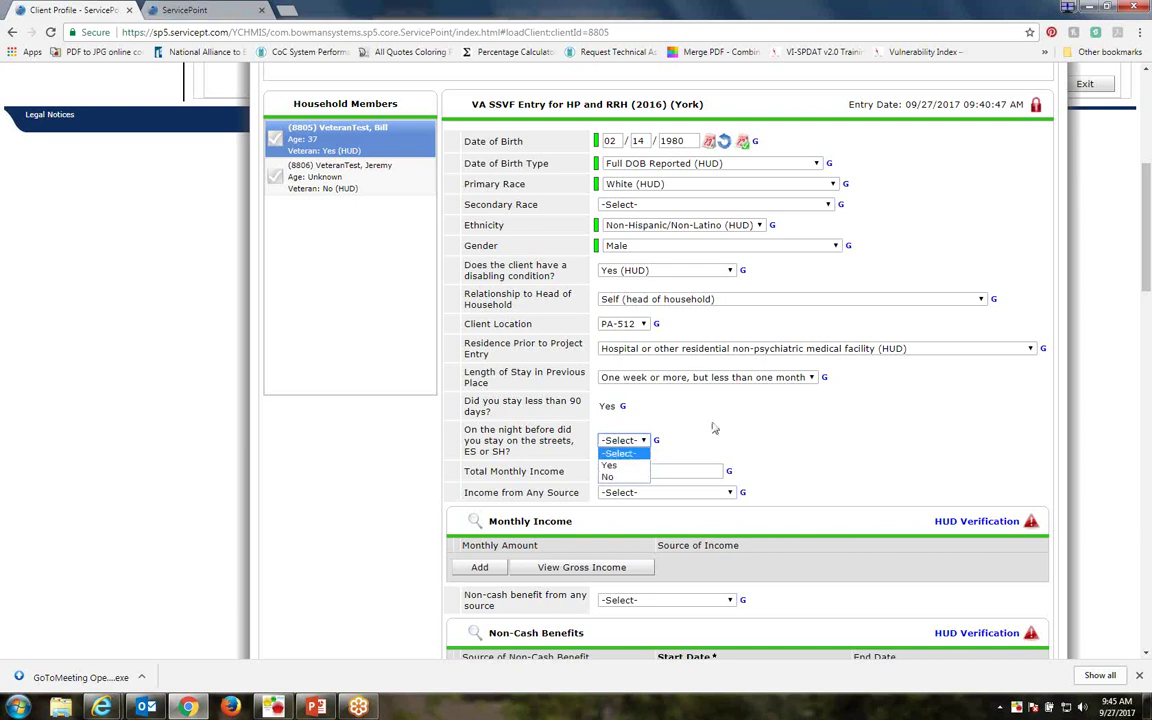
pyautogui.click(617, 342)
pyautogui.click(660, 349)
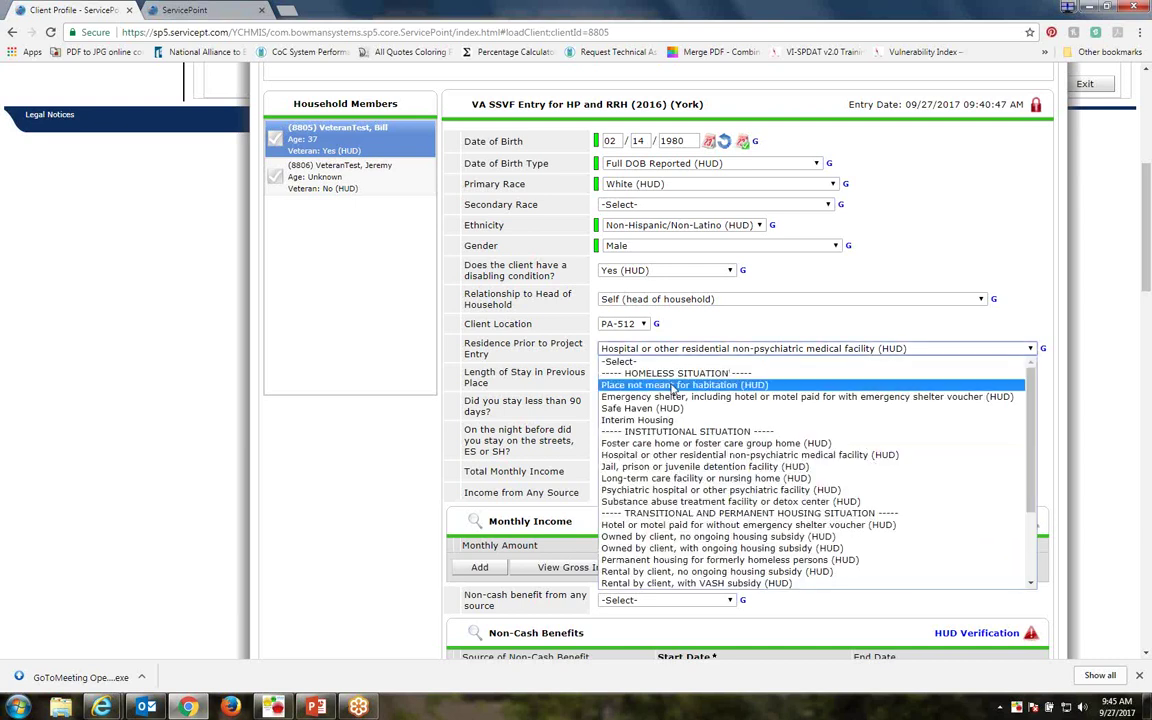
pyautogui.click(675, 397)
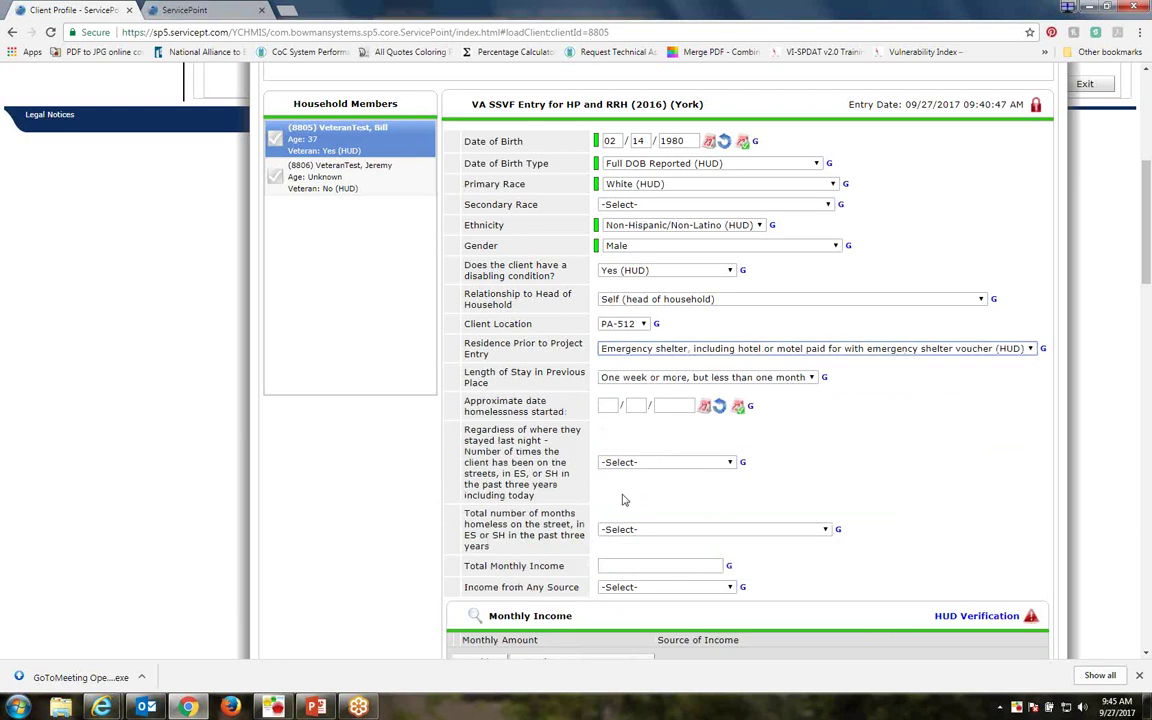
pyautogui.scroll(-1, 640, 487)
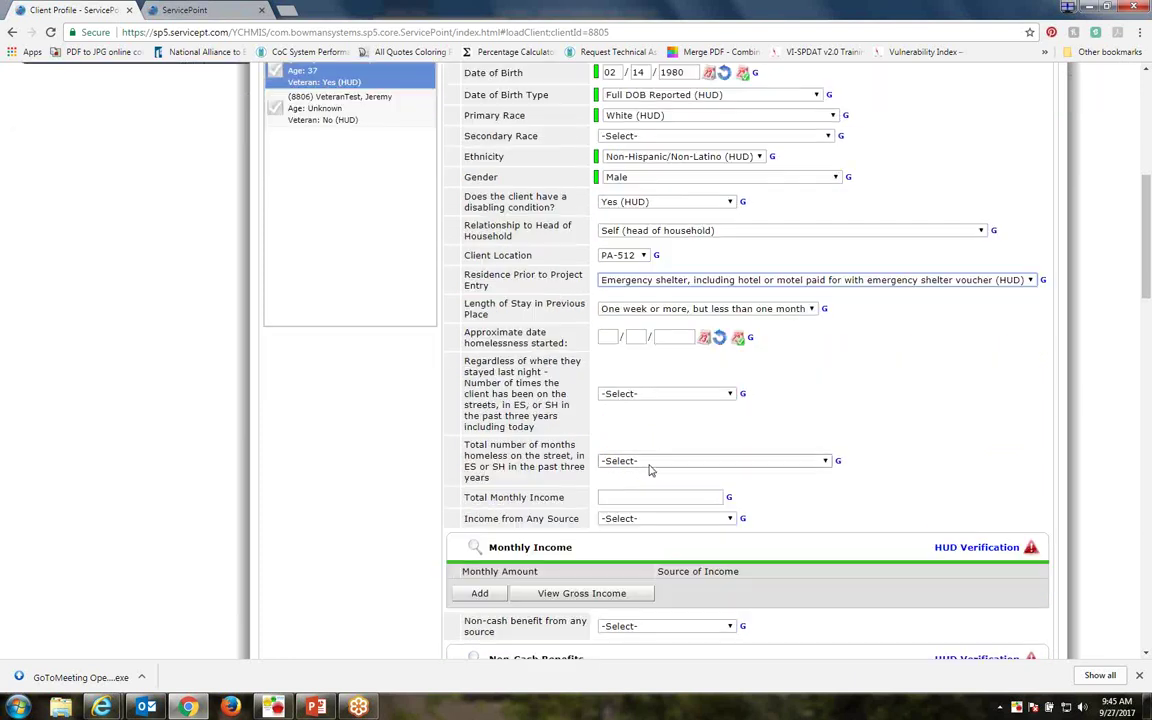
# Record homelessness starting 01/01/2017, three times in three years, totalling 6 months
pyautogui.click(609, 336)
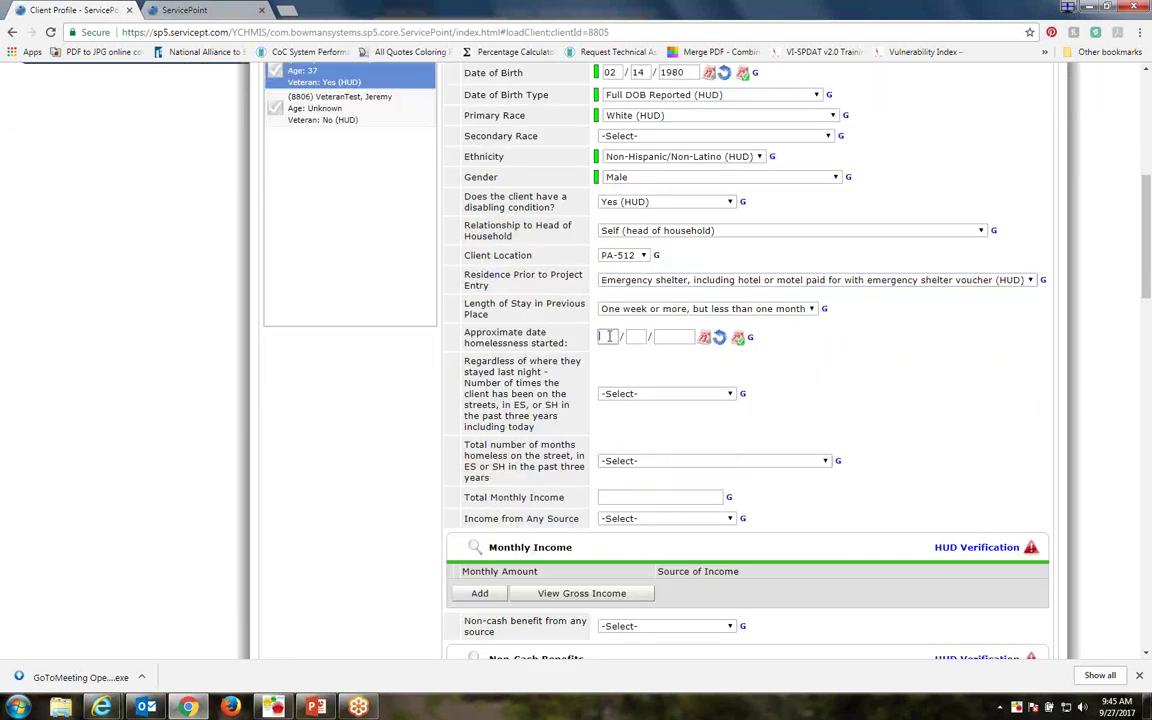
pyautogui.write('01 / 01 / 2017')
pyautogui.click(731, 394)
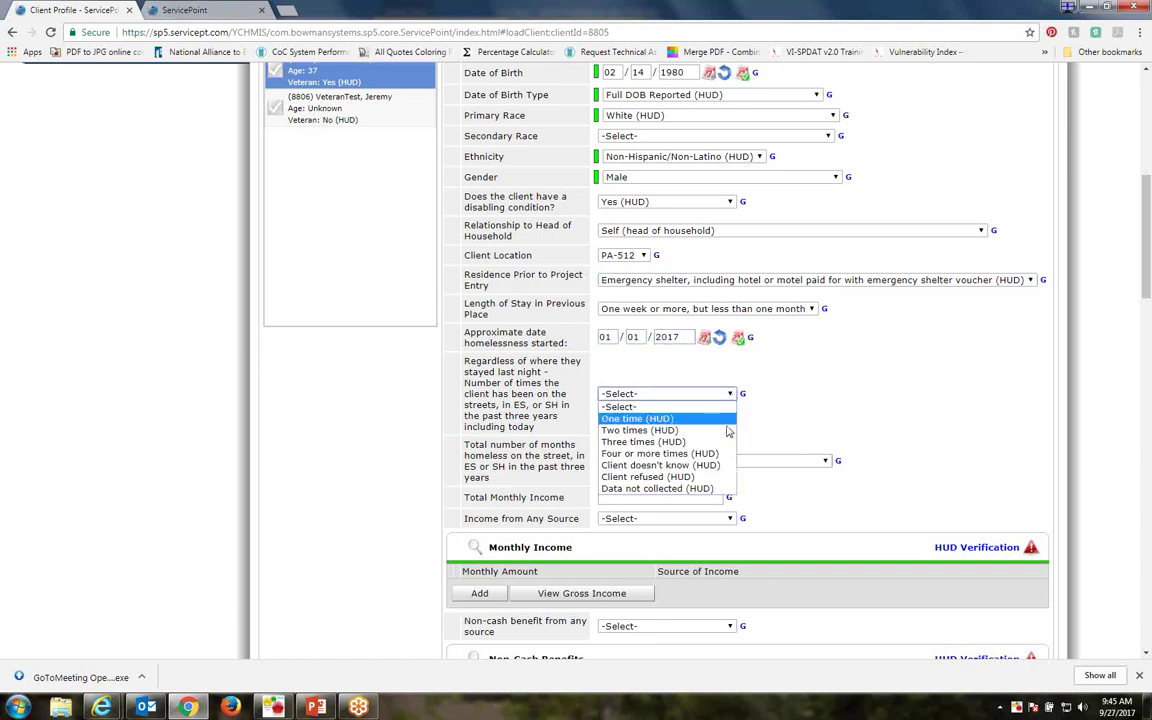
pyautogui.click(664, 441)
pyautogui.click(669, 462)
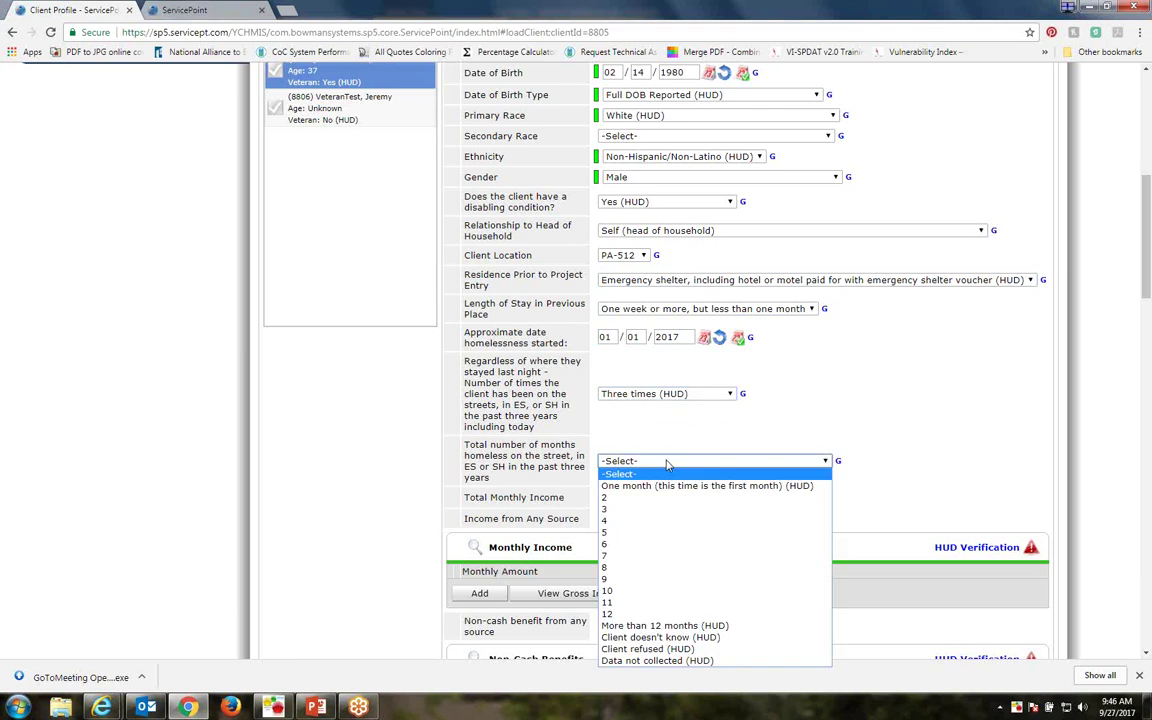
pyautogui.click(636, 546)
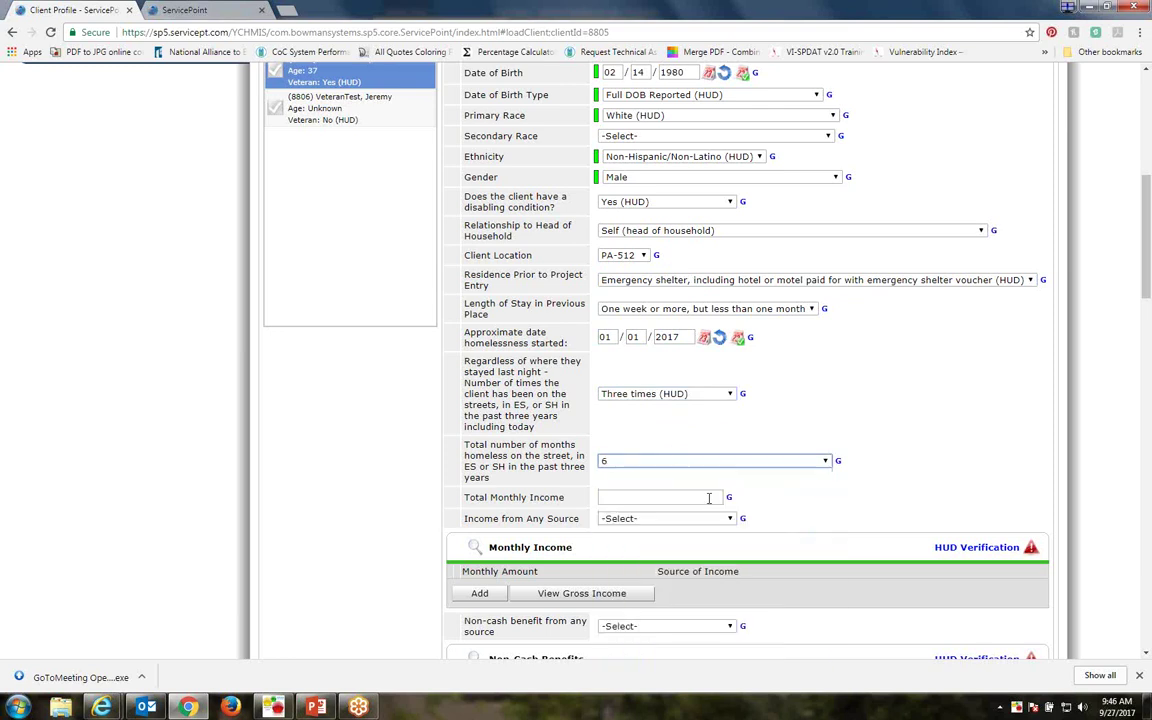
# Enter total monthly income 1500 and income from any source Yes (HUD)
pyautogui.scroll(-2, 790, 494)
pyautogui.scroll(-2, 790, 494)
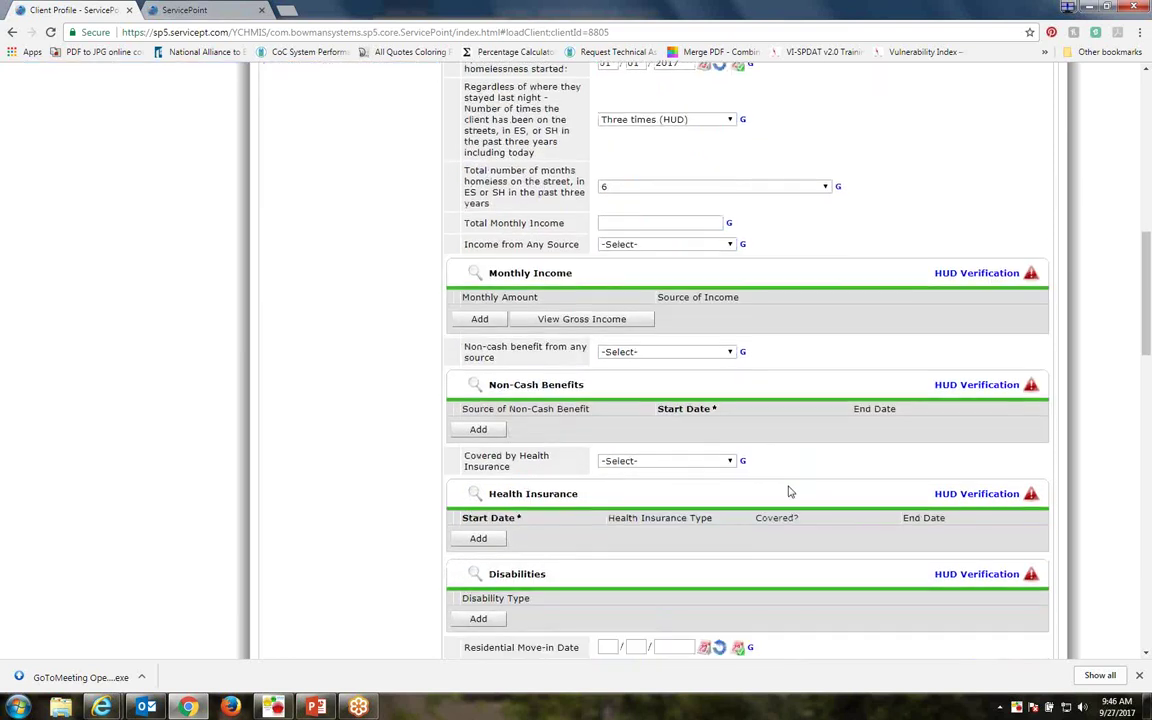
pyautogui.click(612, 222)
pyautogui.write('1500')
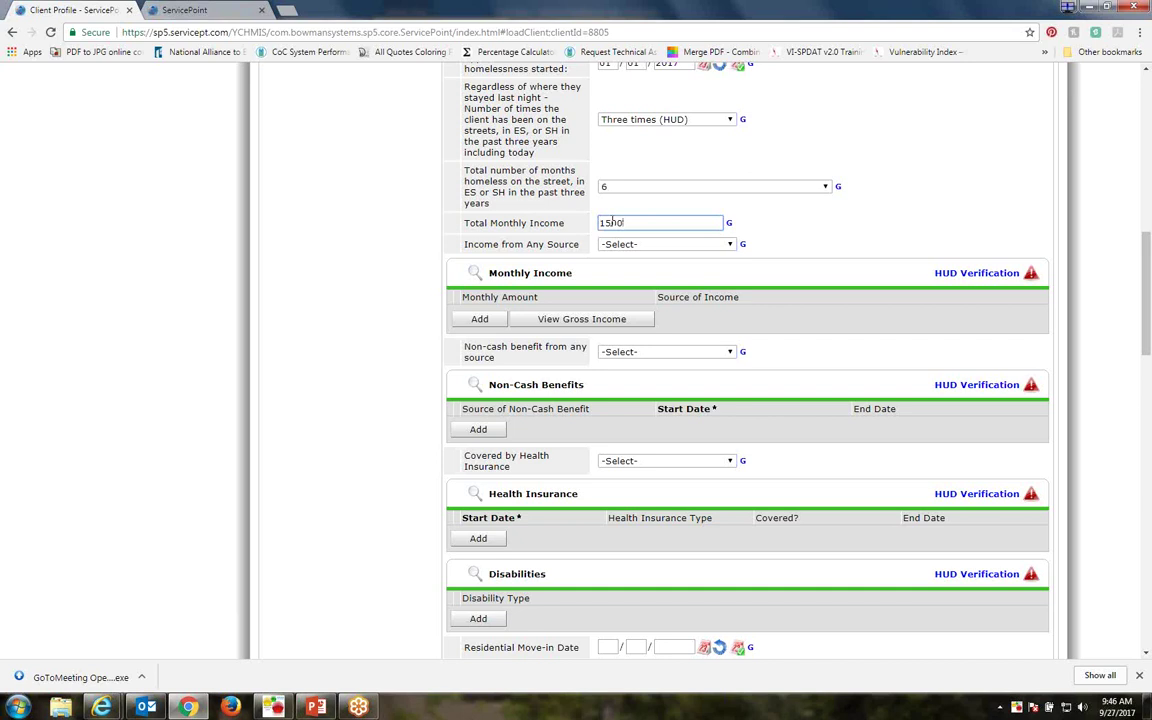
pyautogui.click(671, 248)
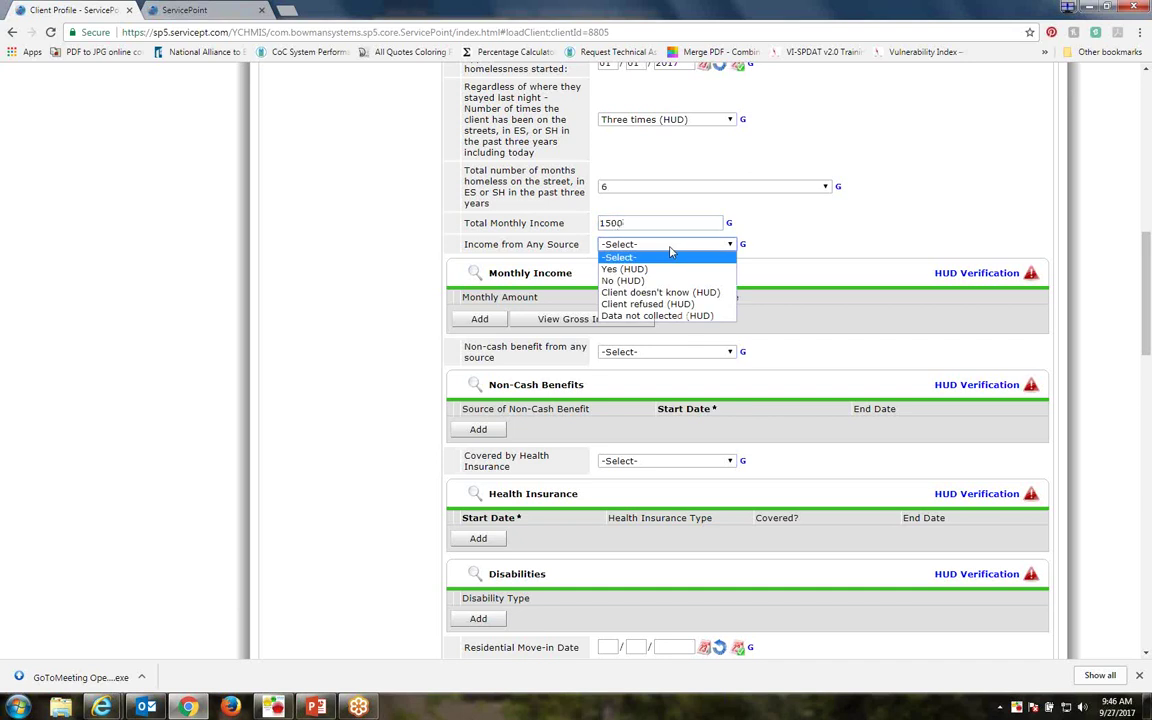
pyautogui.click(622, 269)
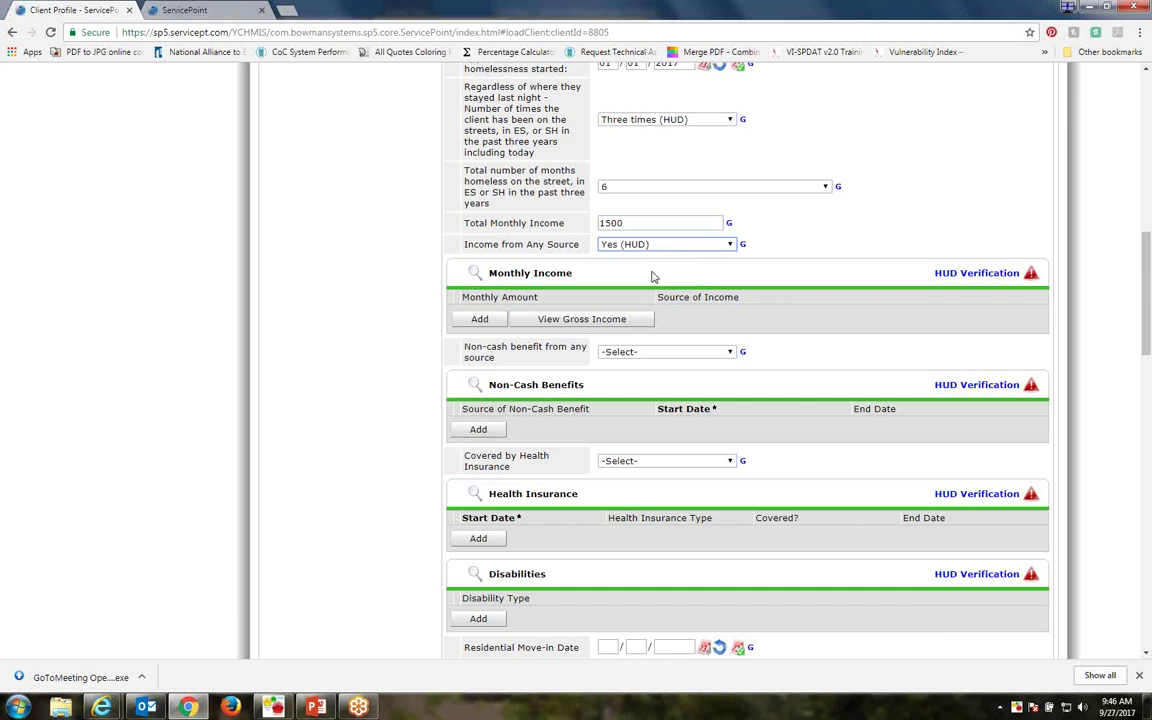
# Open the HUD Verification: Monthly Income dialog for 09/27/2017 from the Monthly Income section
pyautogui.scroll(-1, 650, 280)
pyautogui.scroll(-1, 652, 277)
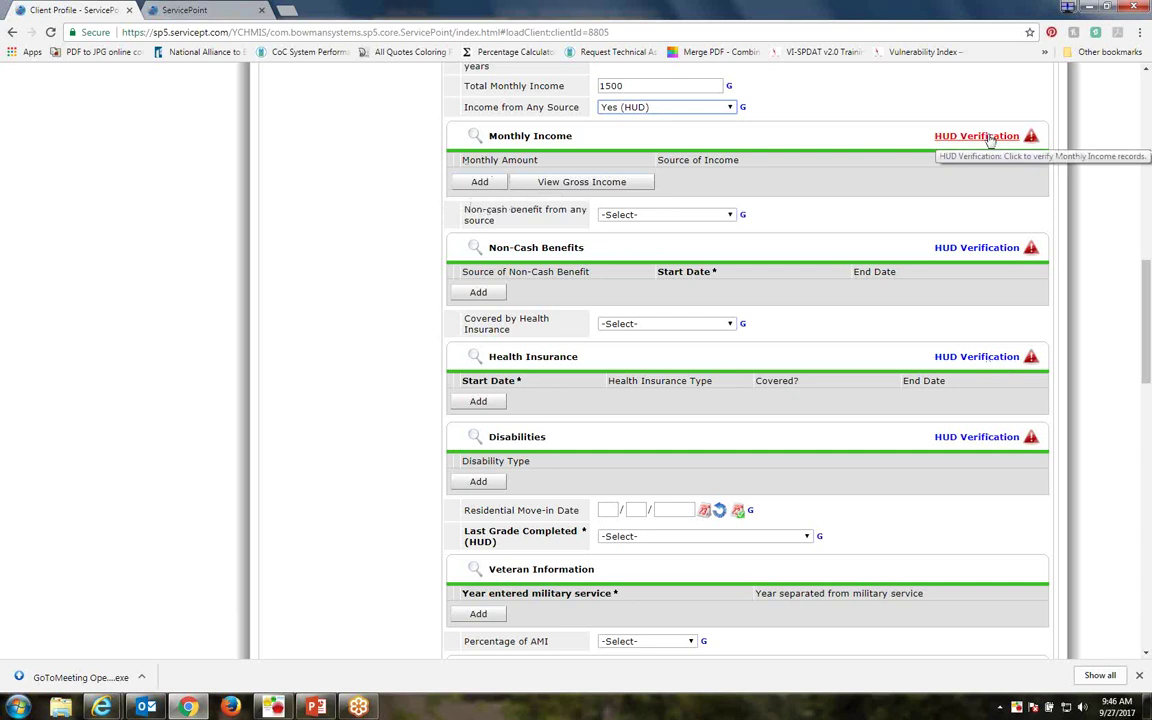
pyautogui.click(978, 136)
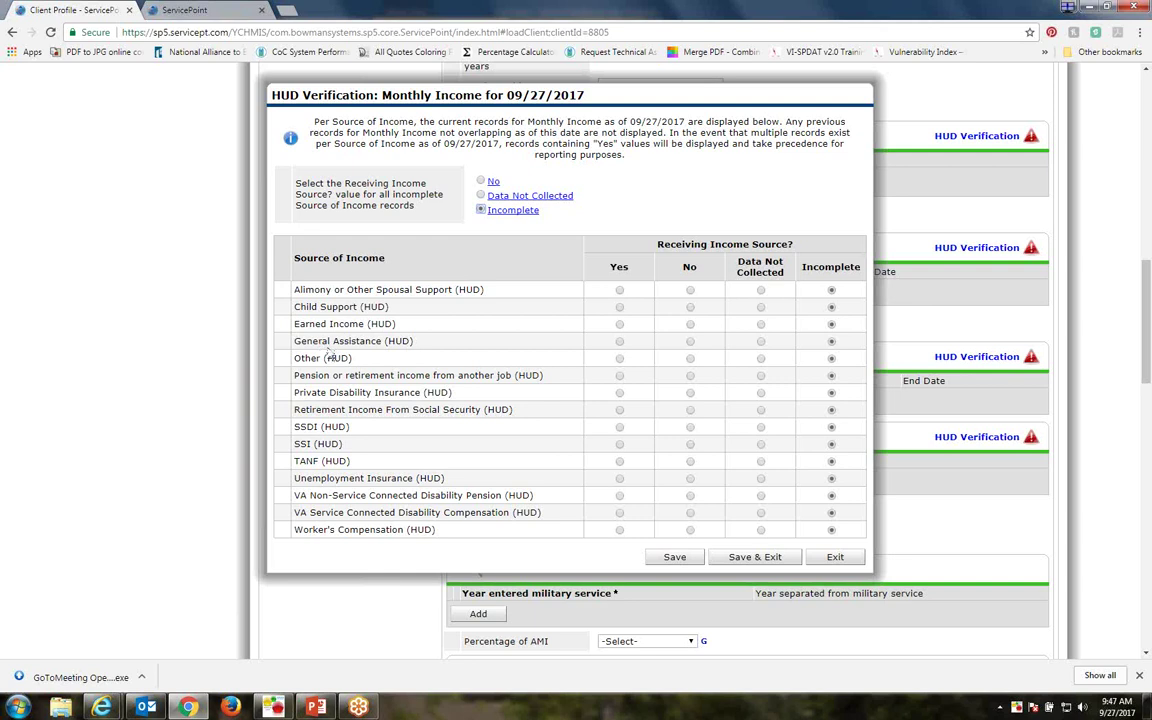
# Mark all incomplete income sources No and record Earned Income of 1000
pyautogui.click(480, 182)
pyautogui.click(619, 324)
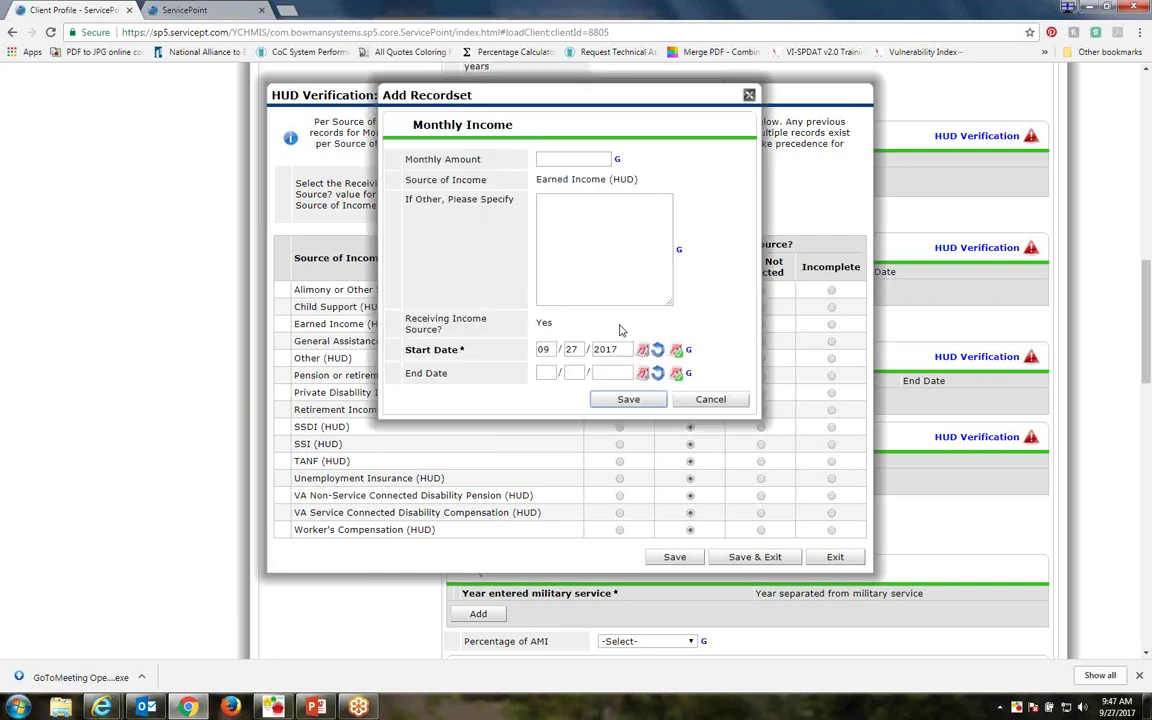
pyautogui.click(557, 160)
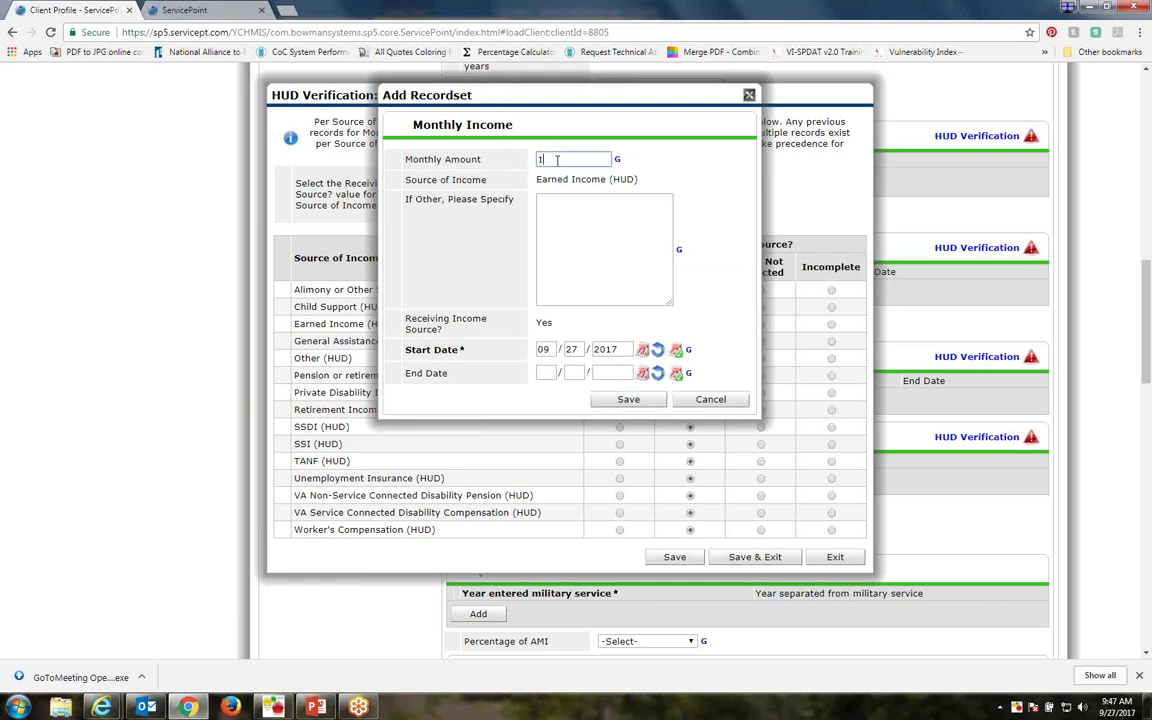
pyautogui.write('1000')
pyautogui.click(626, 400)
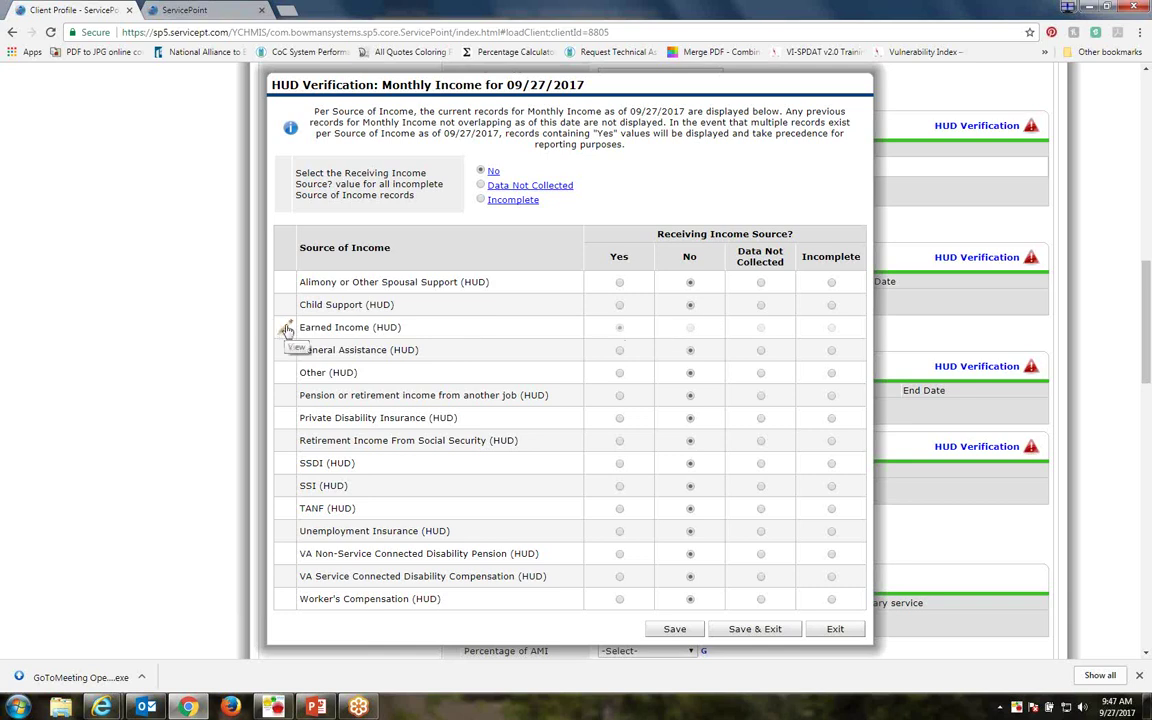
pyautogui.click(287, 330)
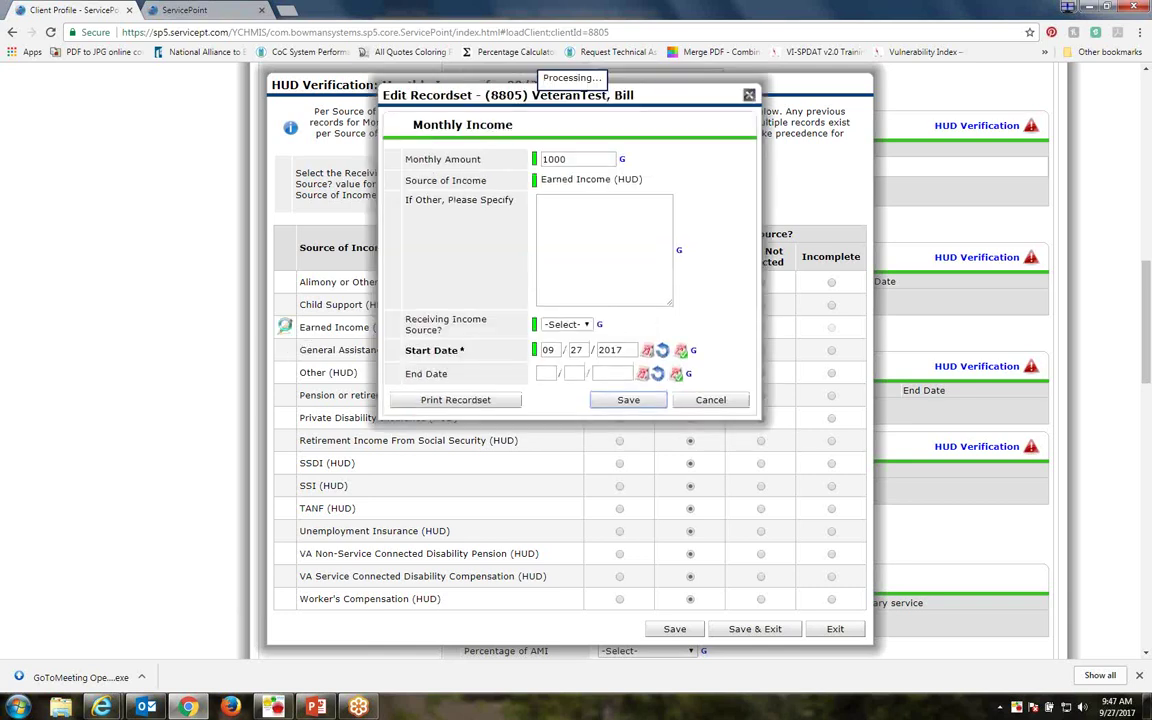
pyautogui.click(703, 405)
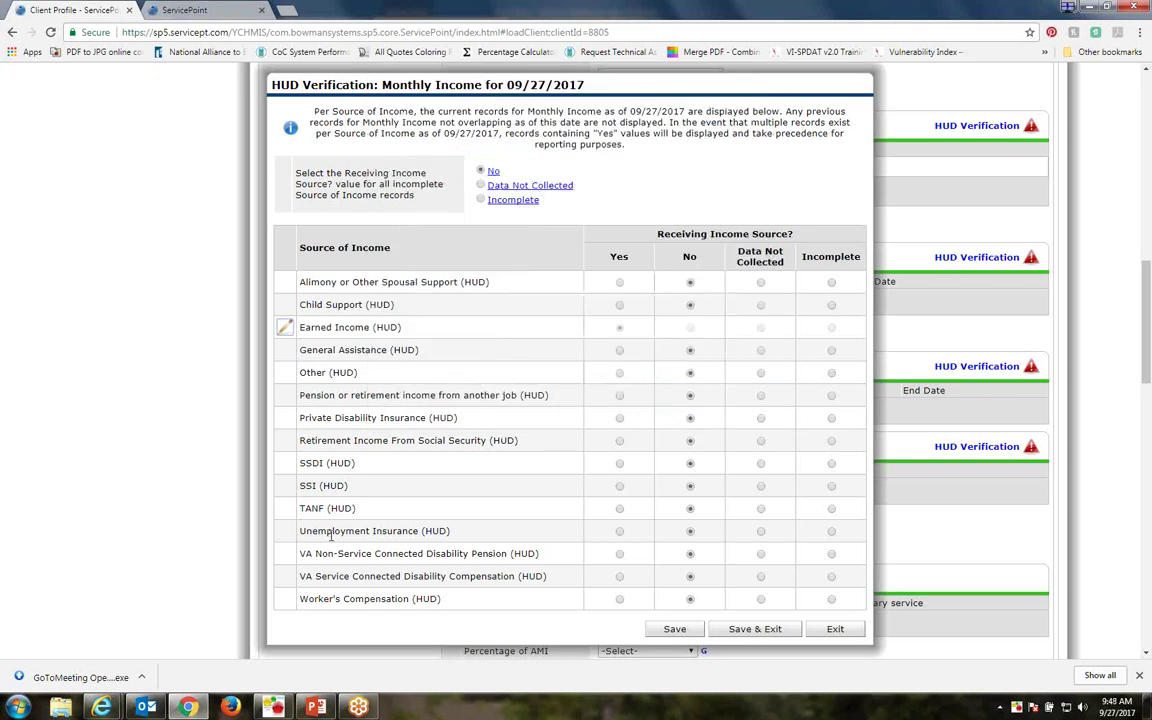
# Record VA Service Connected Disability Compensation of 500 and save the income verification
pyautogui.click(619, 577)
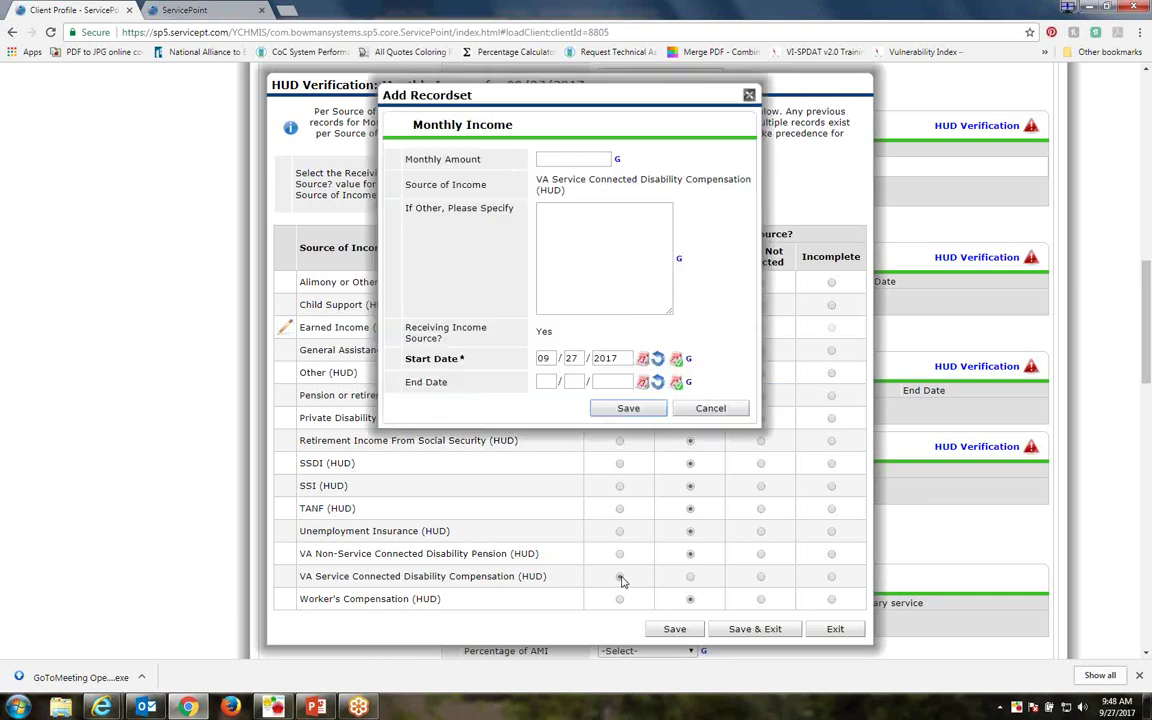
pyautogui.click(556, 160)
pyautogui.write('500')
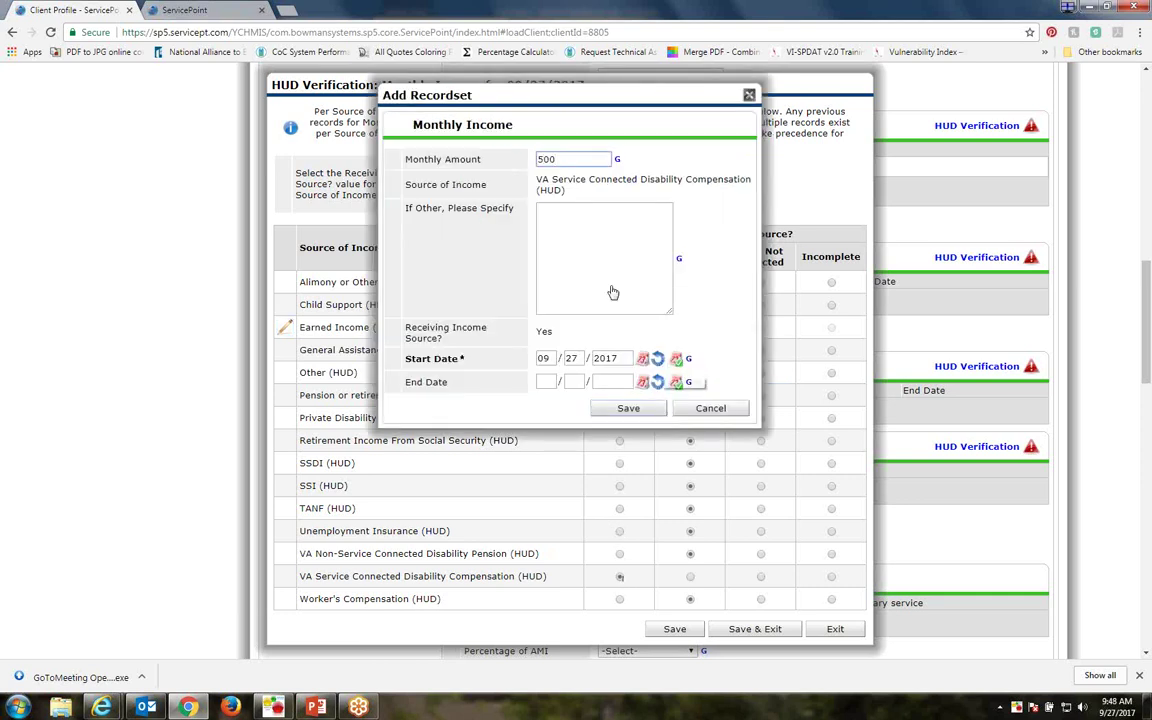
pyautogui.click(628, 409)
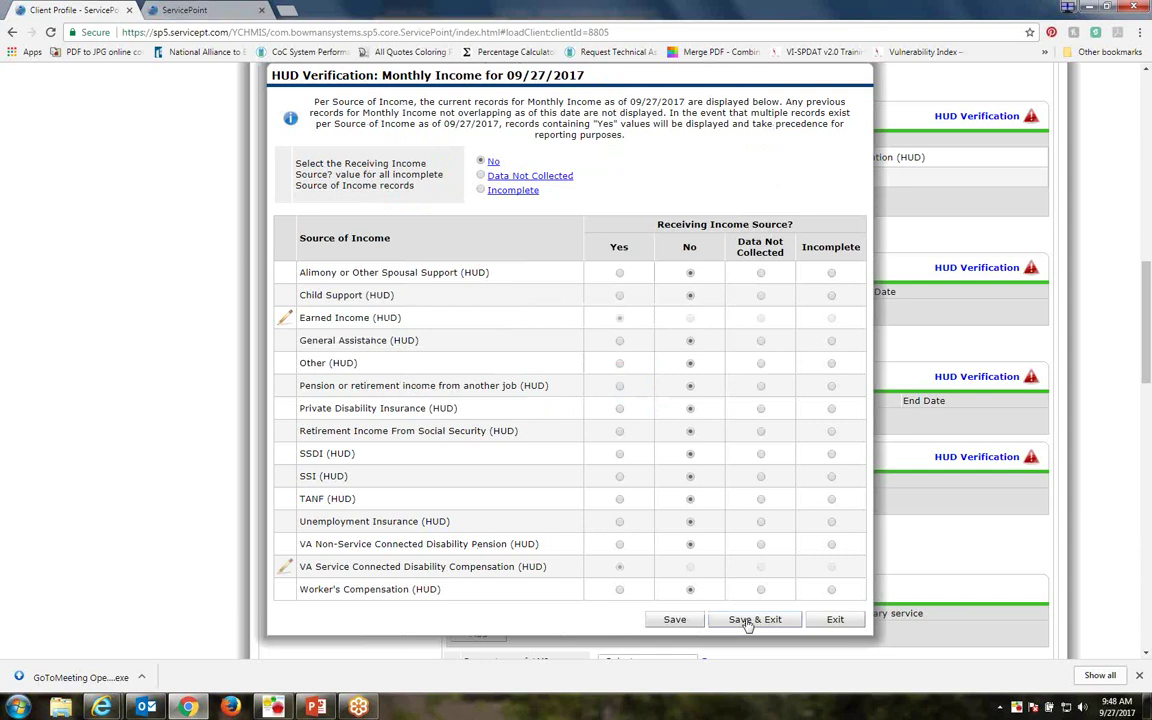
pyautogui.click(748, 621)
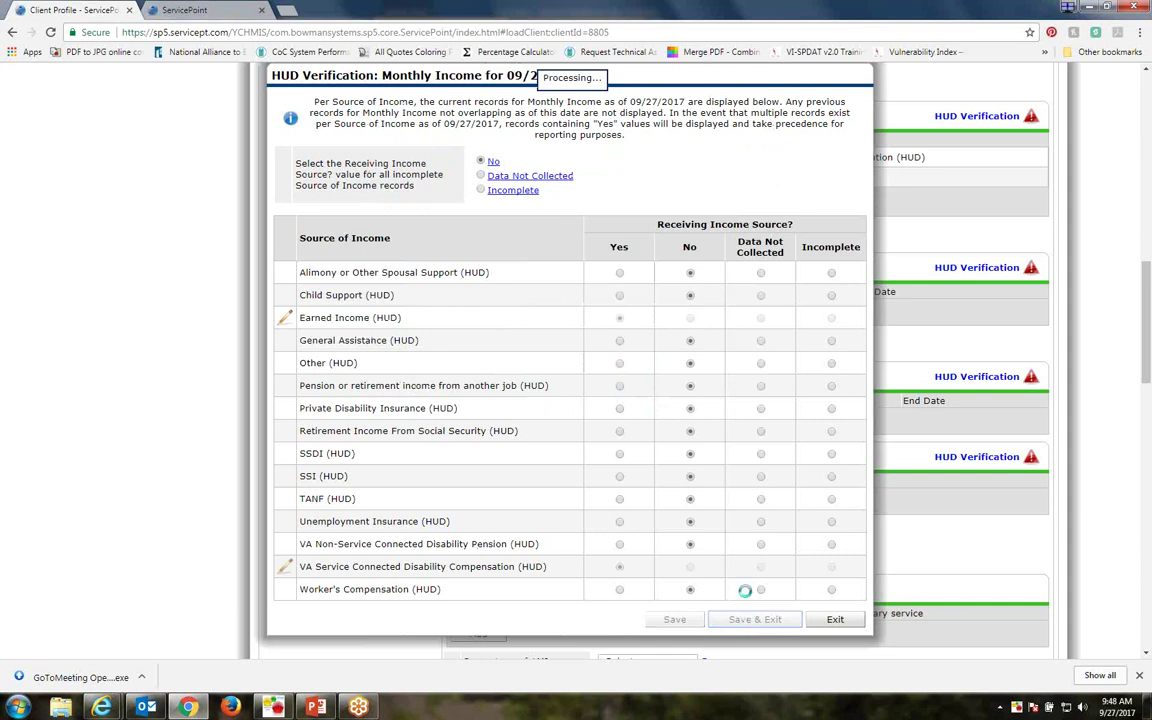
# Answer Yes (HUD) to non-cash benefit from any source
pyautogui.scroll(3, 1035, 265)
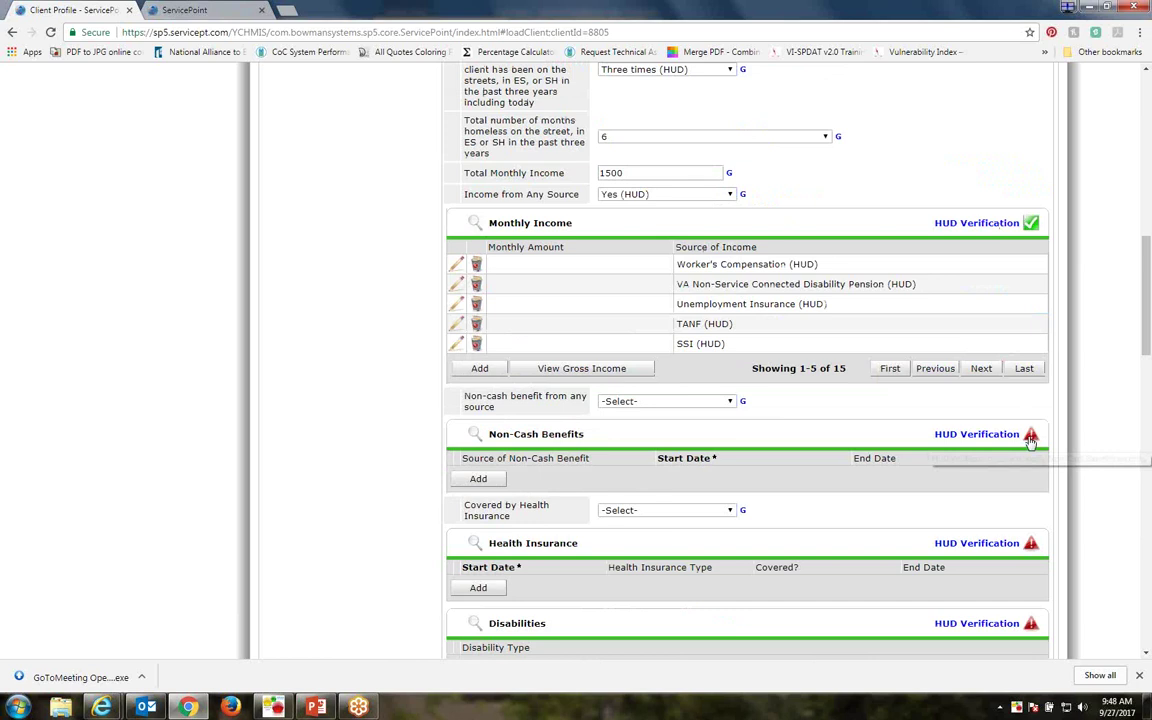
pyautogui.moveTo(1035, 232)
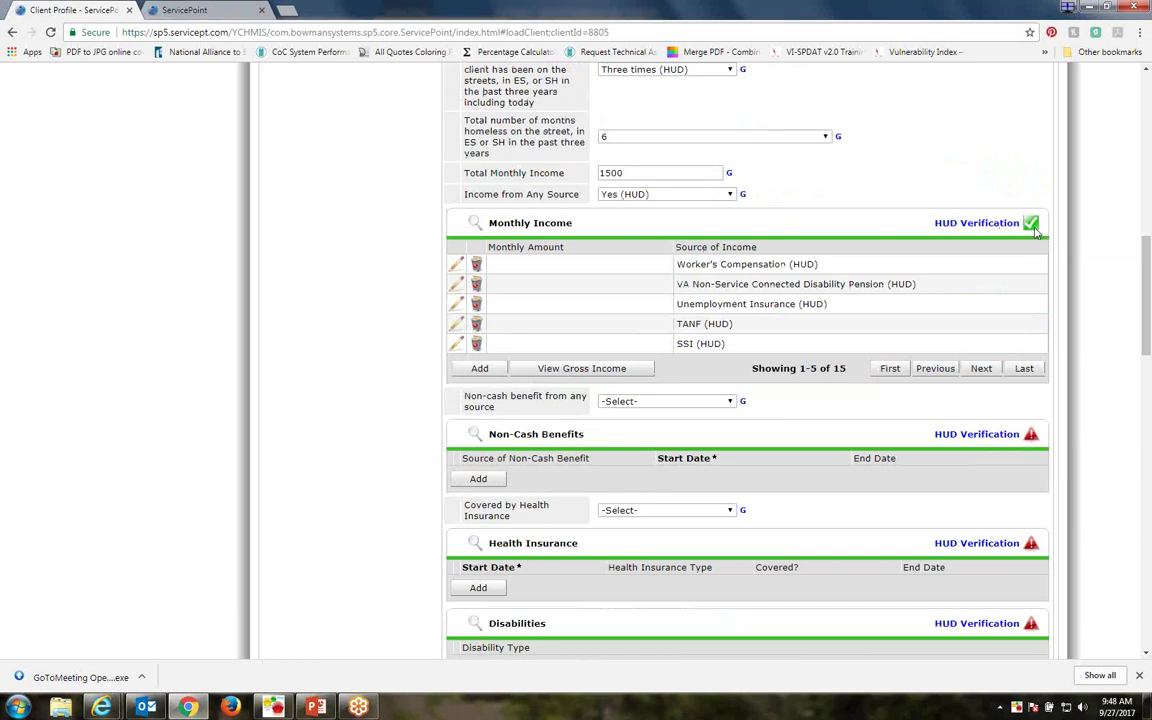
pyautogui.scroll(-1, 947, 285)
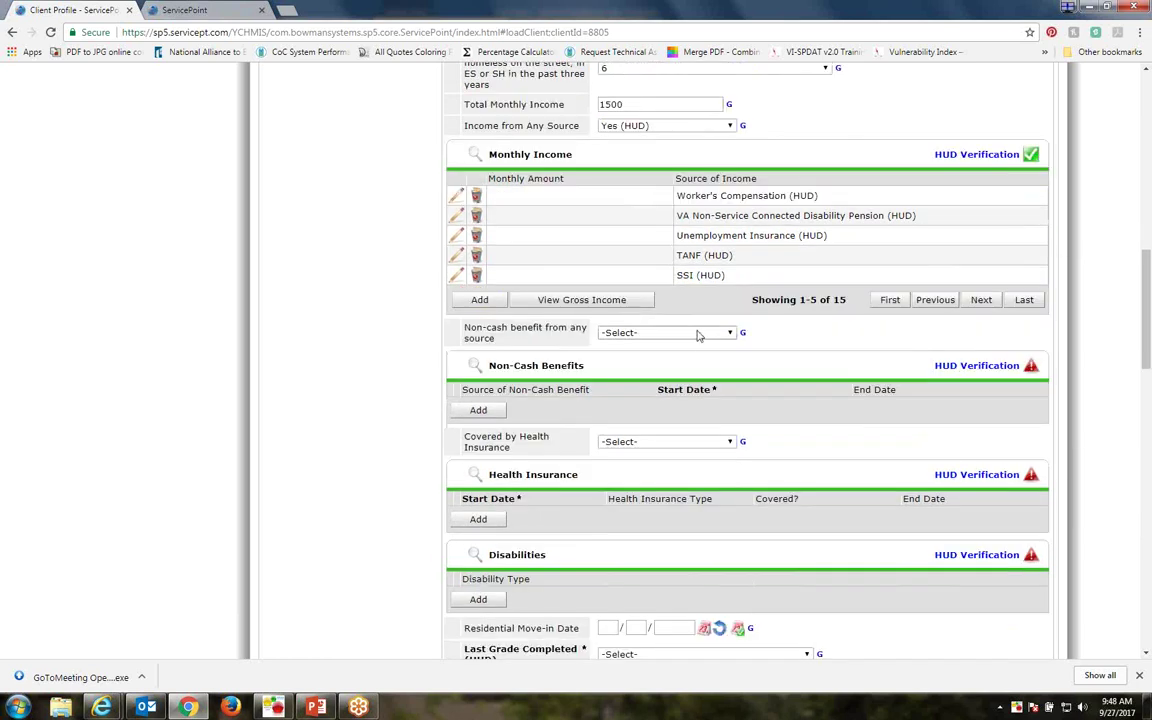
pyautogui.click(698, 336)
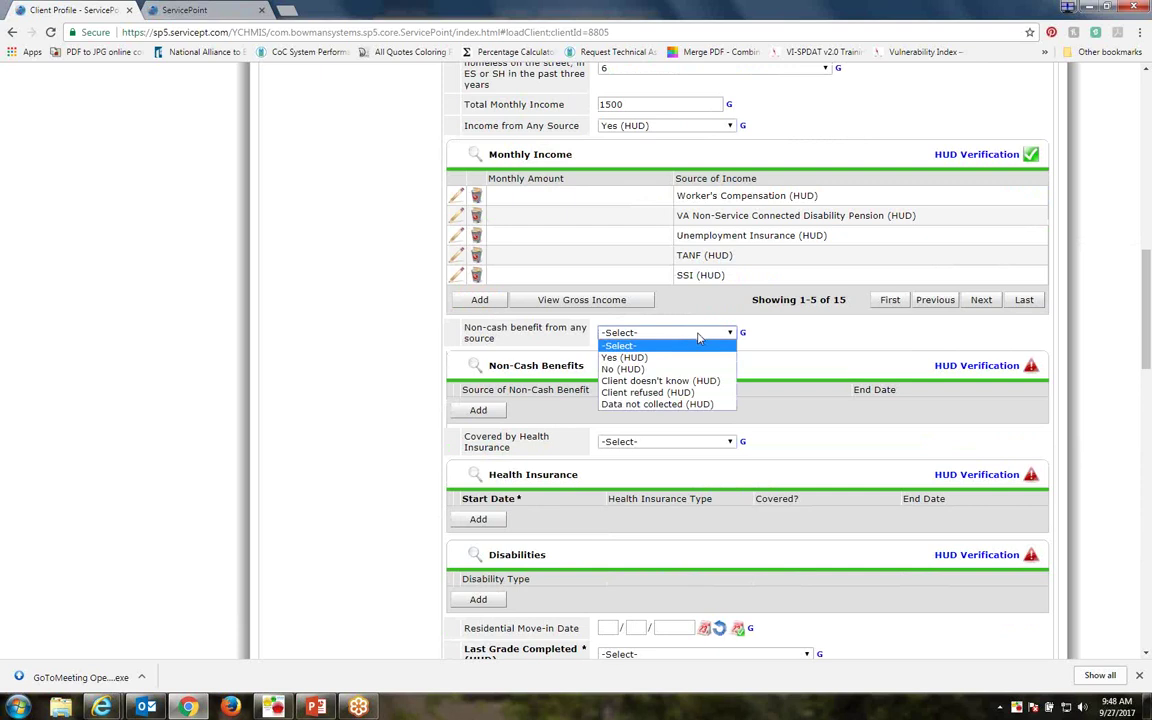
pyautogui.click(624, 357)
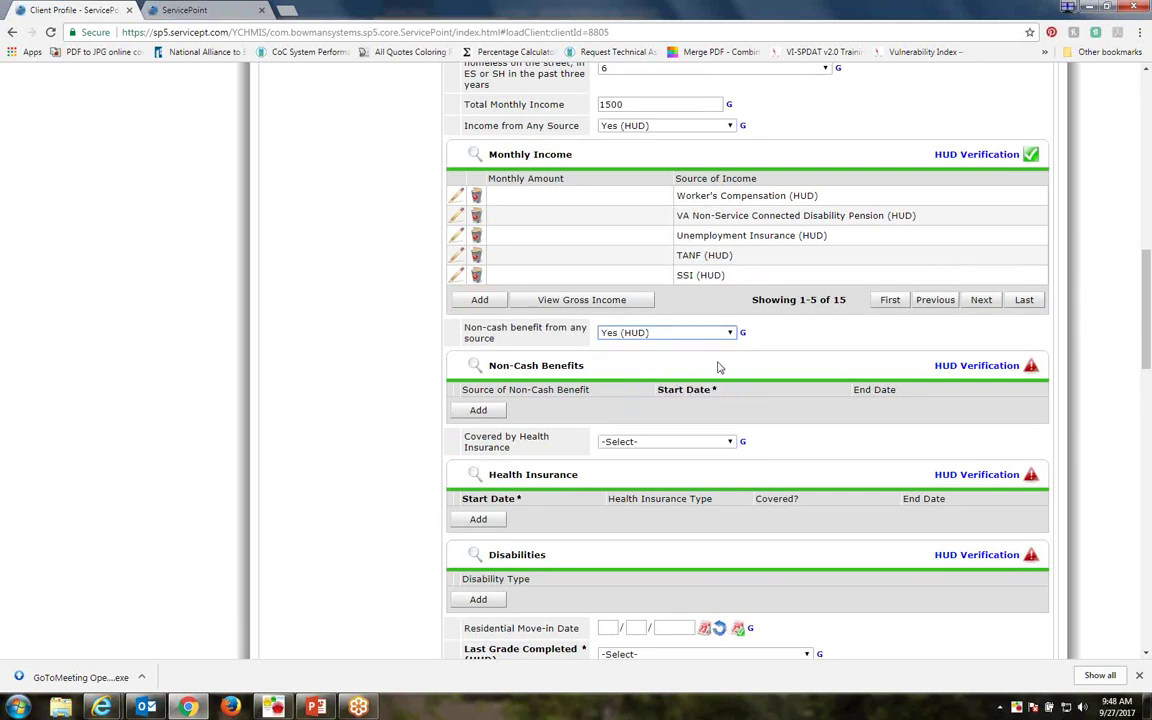
# Verify non-cash benefits with only SNAP (Food Stamps) received and all others No
pyautogui.click(970, 366)
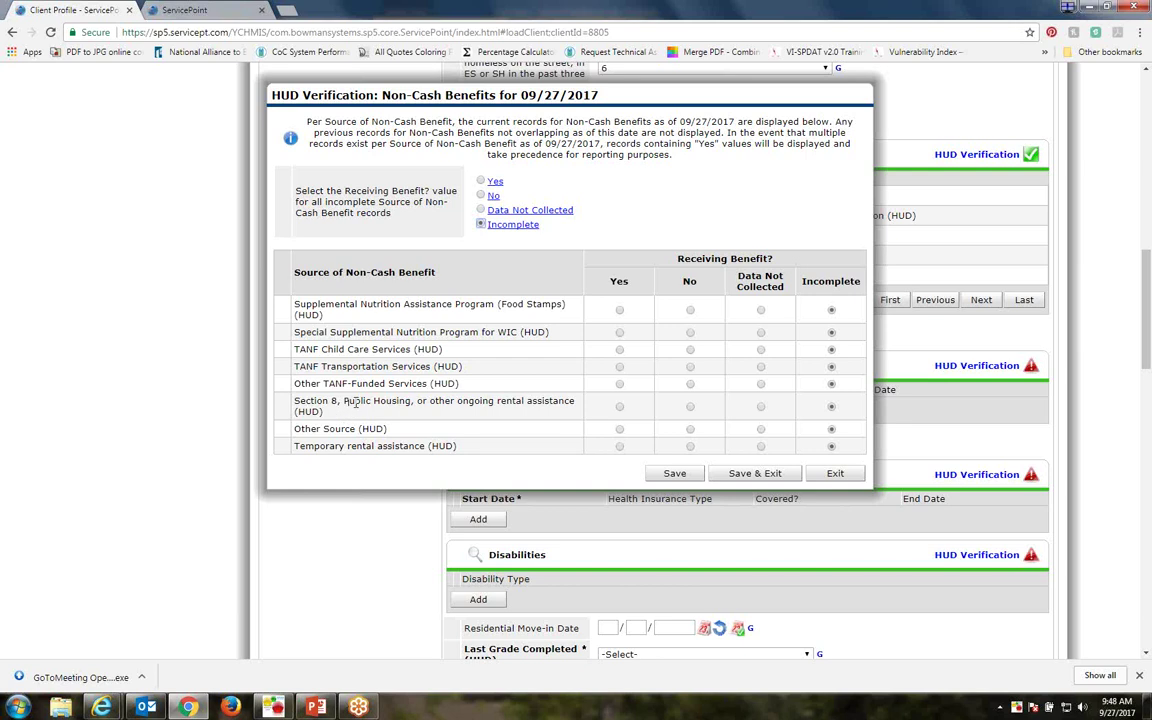
pyautogui.moveTo(299, 401); pyautogui.dragTo(296, 446)
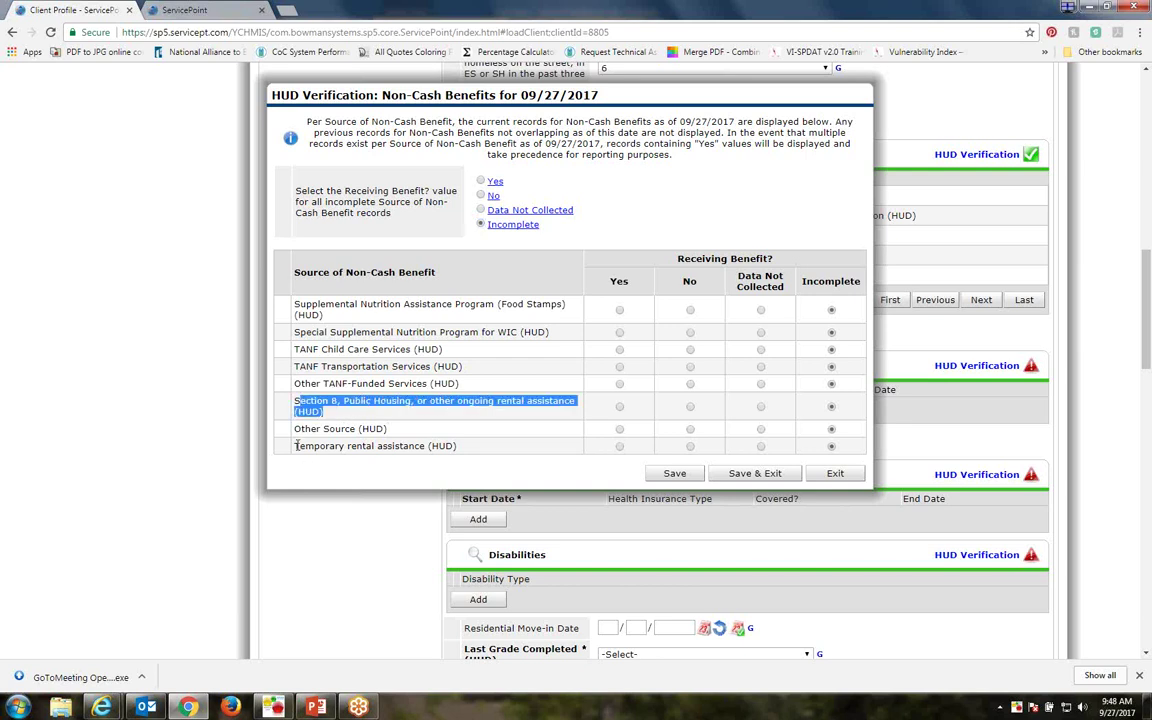
pyautogui.click(462, 430)
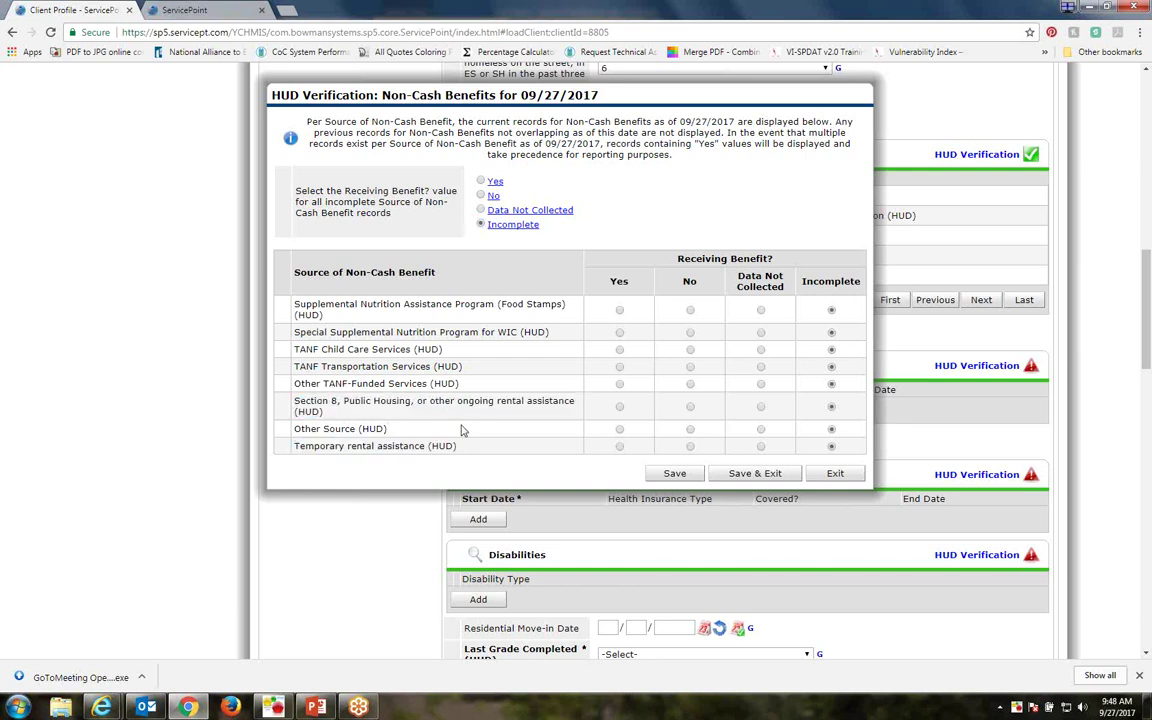
pyautogui.click(481, 196)
pyautogui.click(619, 310)
pyautogui.click(689, 429)
pyautogui.click(752, 474)
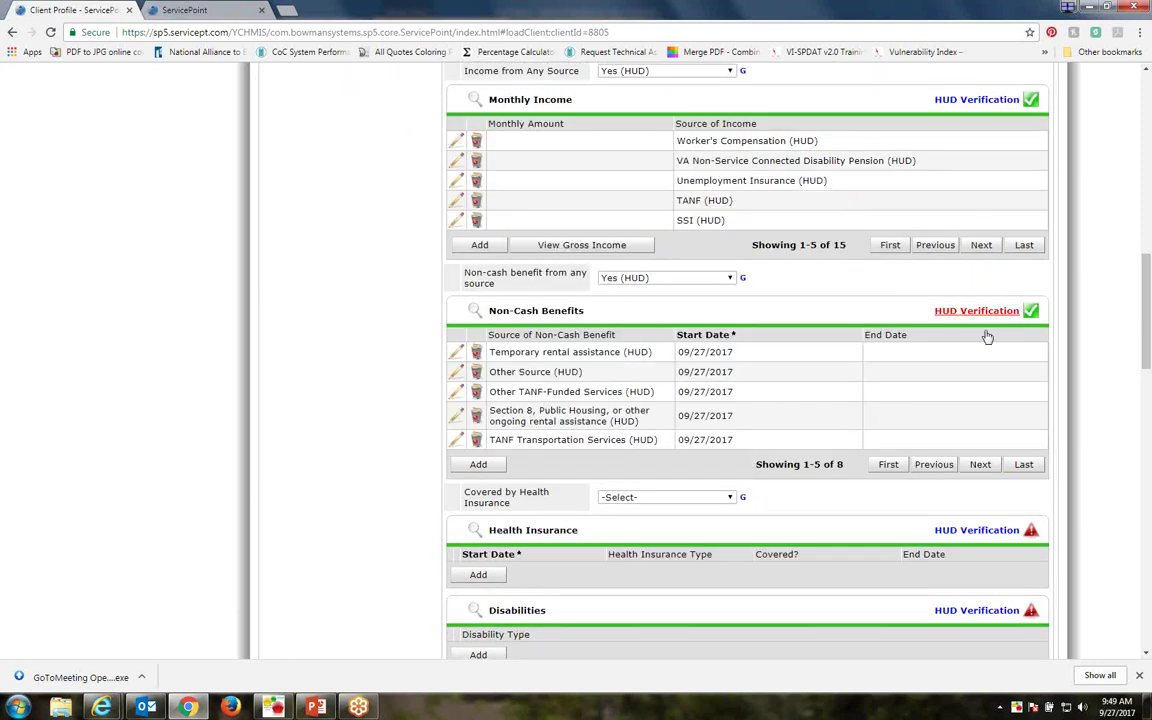
# Review the saved SNAP benefit record in the verification and close it unchanged
pyautogui.click(980, 311)
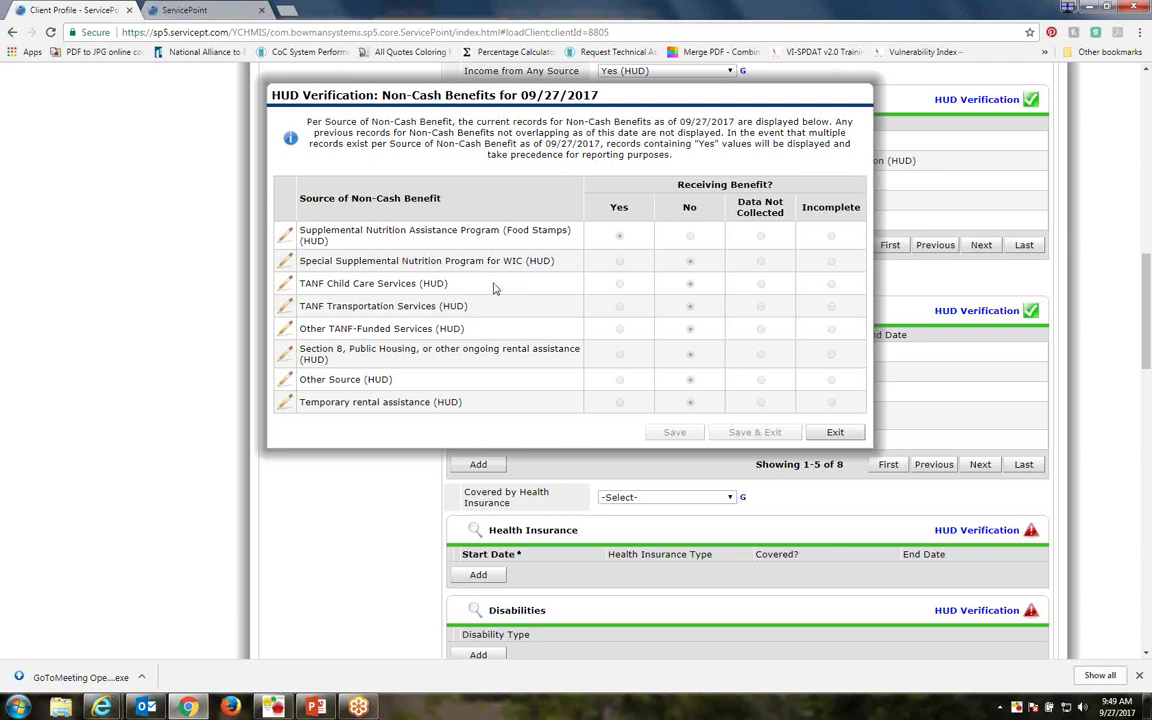
pyautogui.click(285, 234)
pyautogui.click(546, 166)
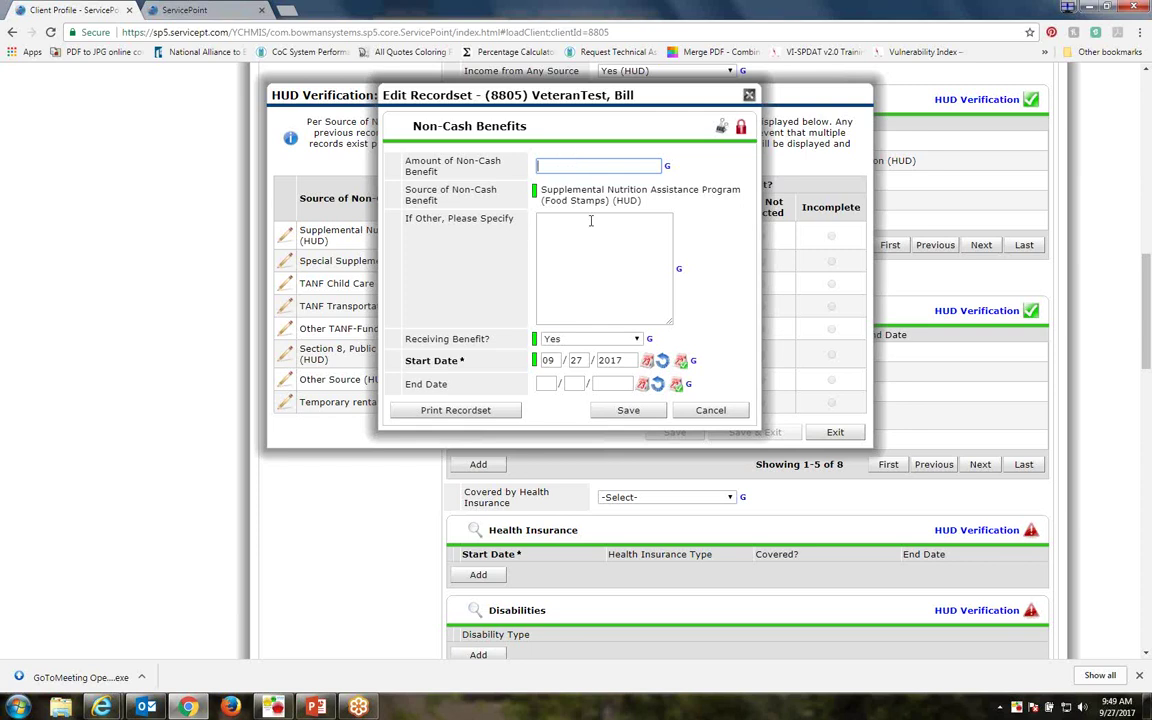
pyautogui.click(711, 410)
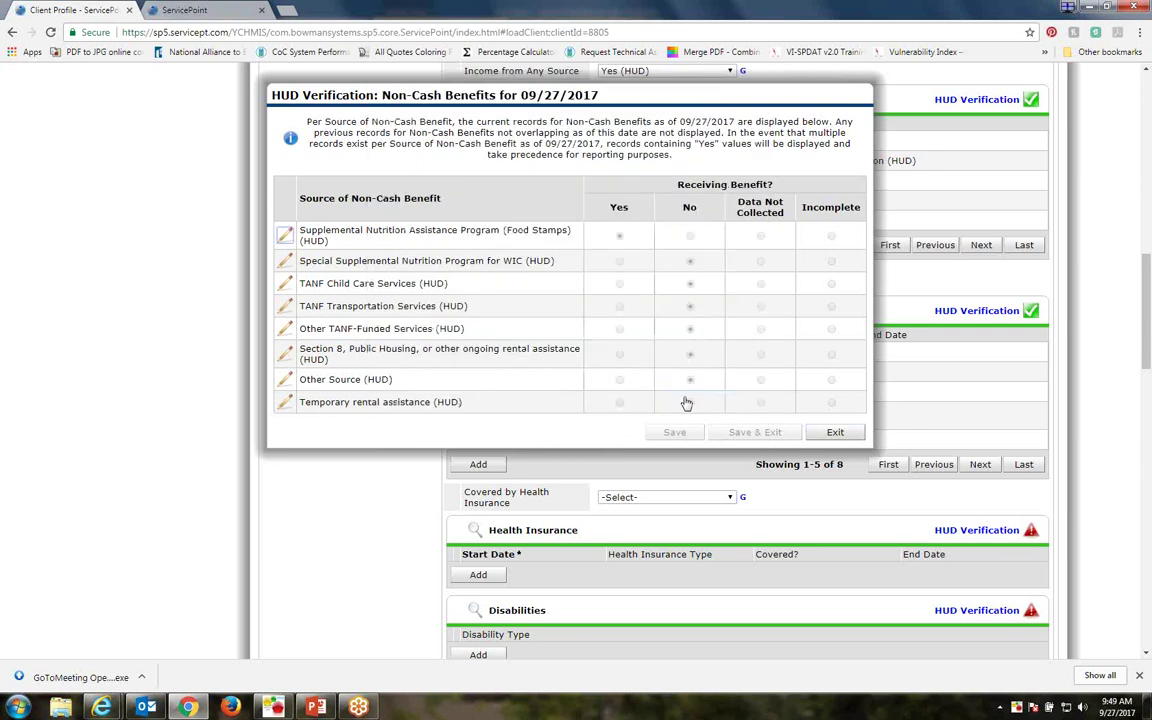
pyautogui.click(834, 433)
pyautogui.scroll(-3, 700, 365)
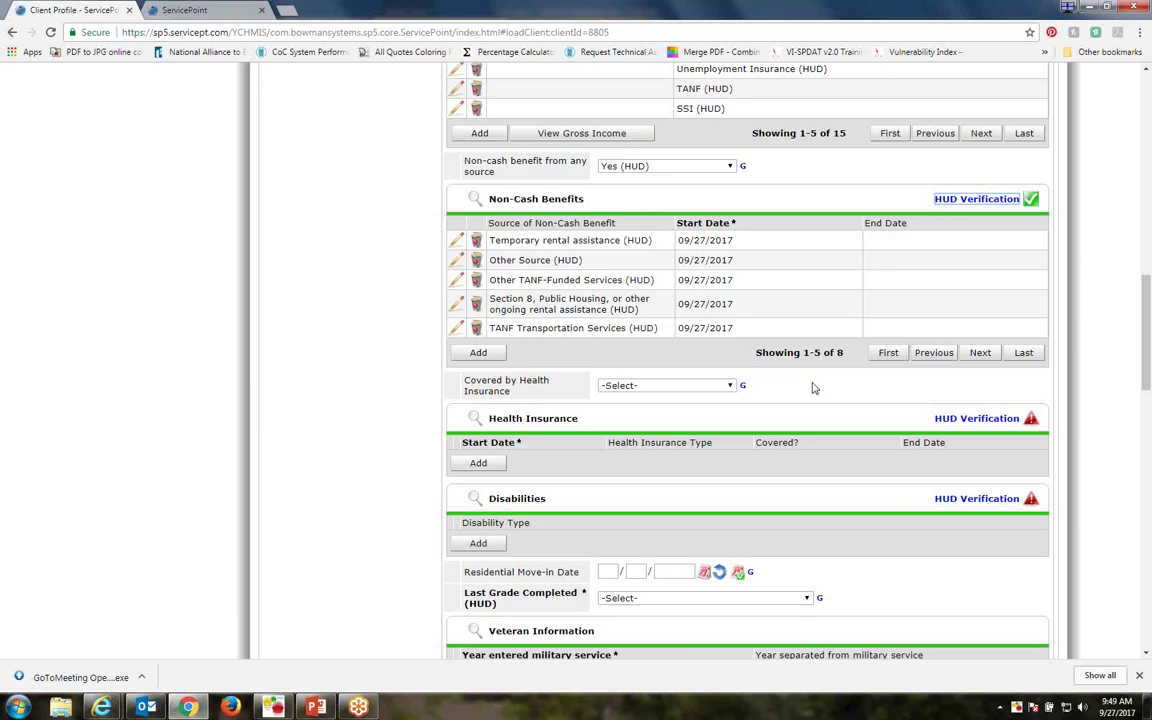
# Answer Yes (HUD) to health insurance, verifying only VA Medical Services and employer-provided coverage
pyautogui.click(610, 291)
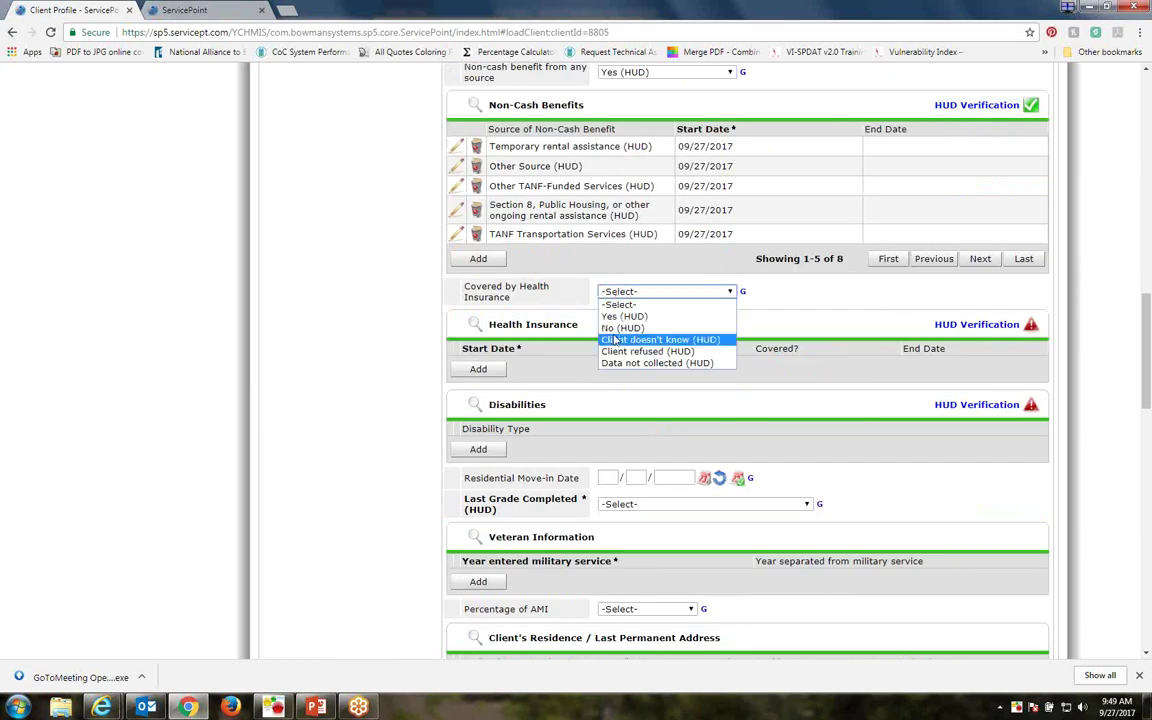
pyautogui.click(617, 318)
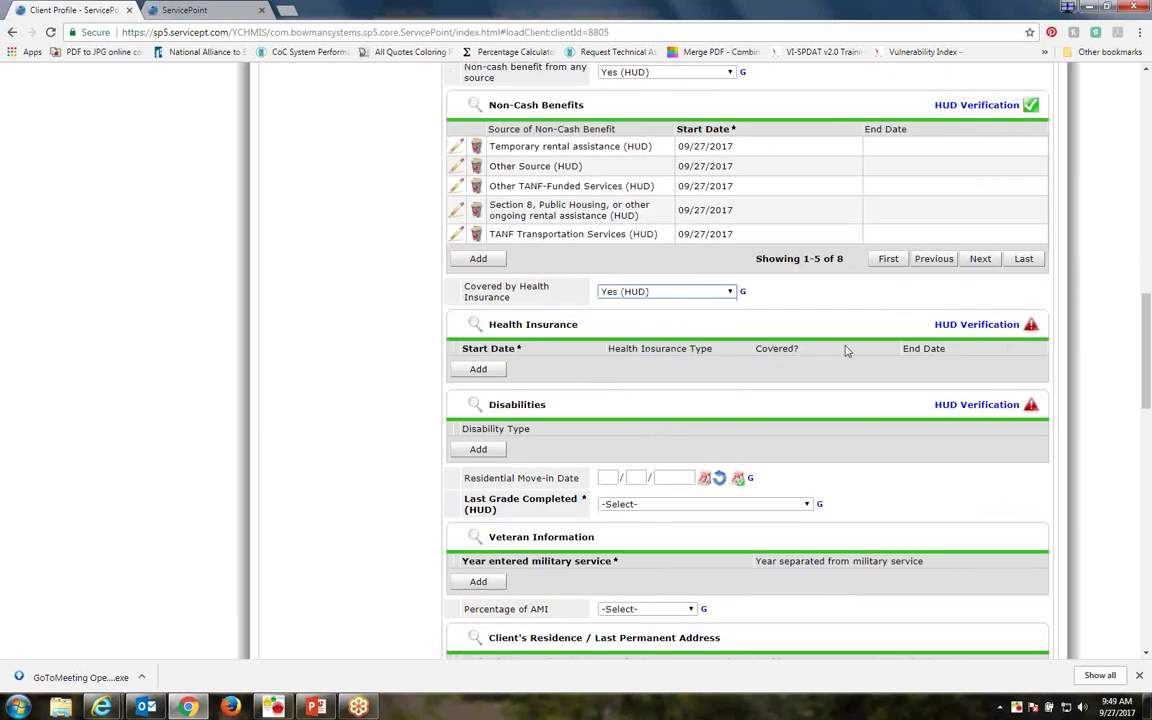
pyautogui.click(976, 325)
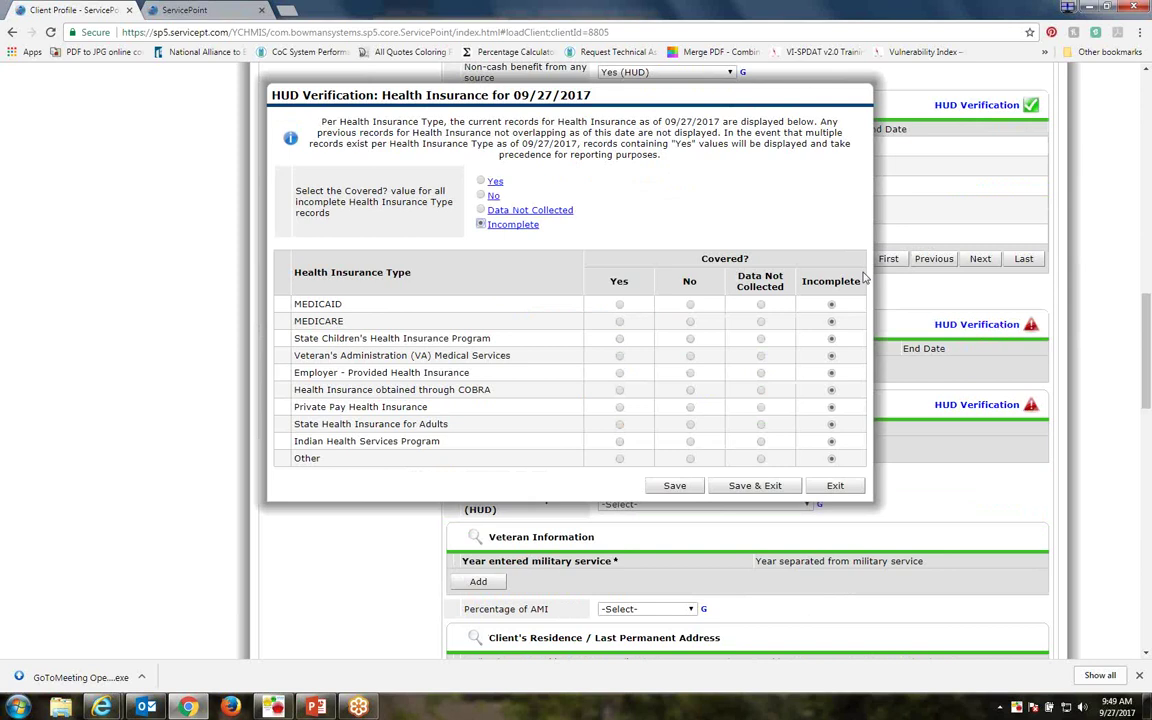
pyautogui.click(485, 196)
pyautogui.moveTo(296, 355); pyautogui.dragTo(512, 356)
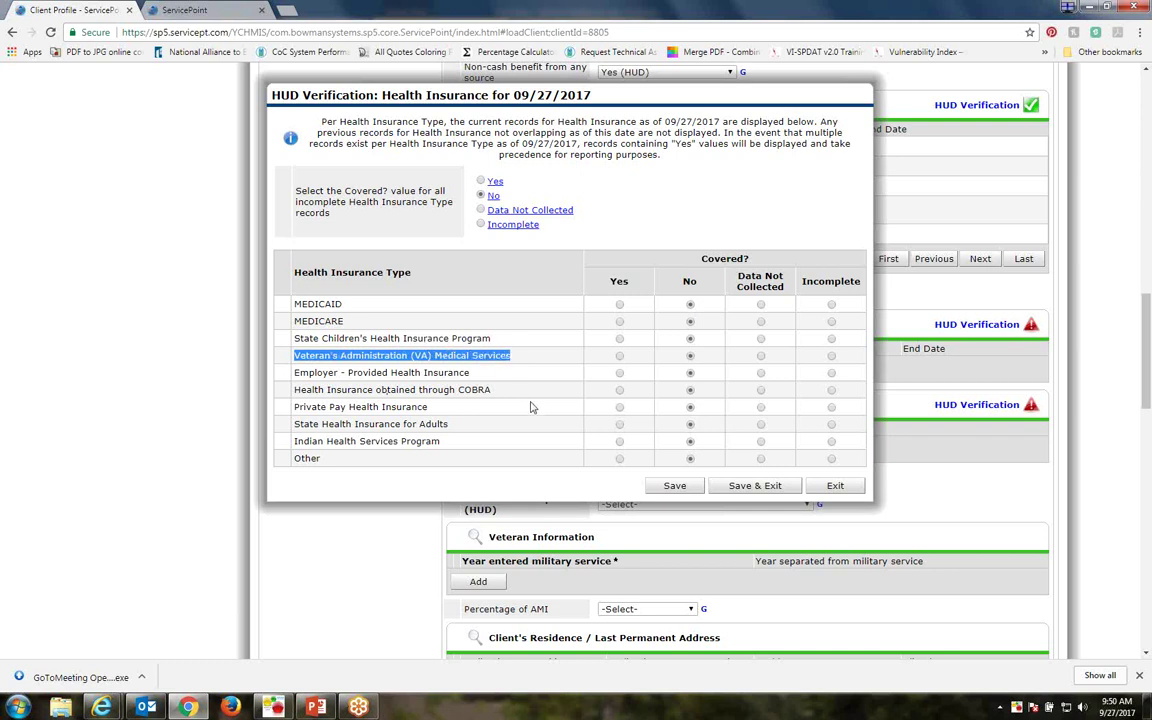
pyautogui.click(528, 396)
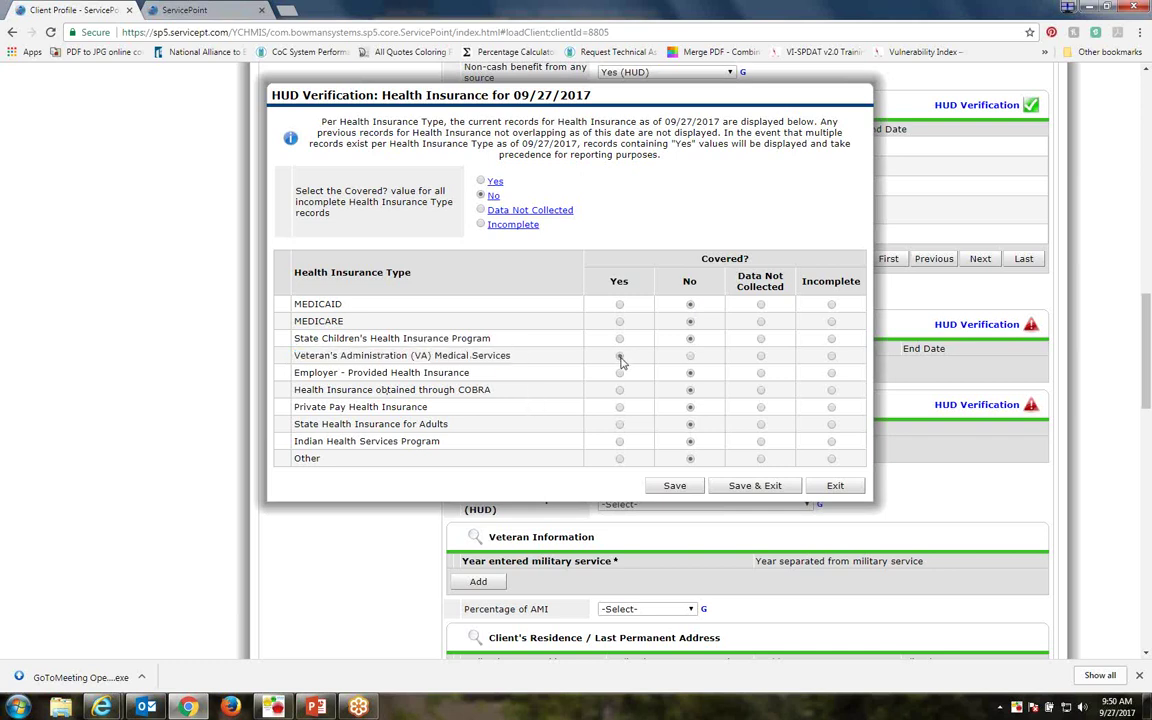
pyautogui.click(619, 355)
pyautogui.click(619, 372)
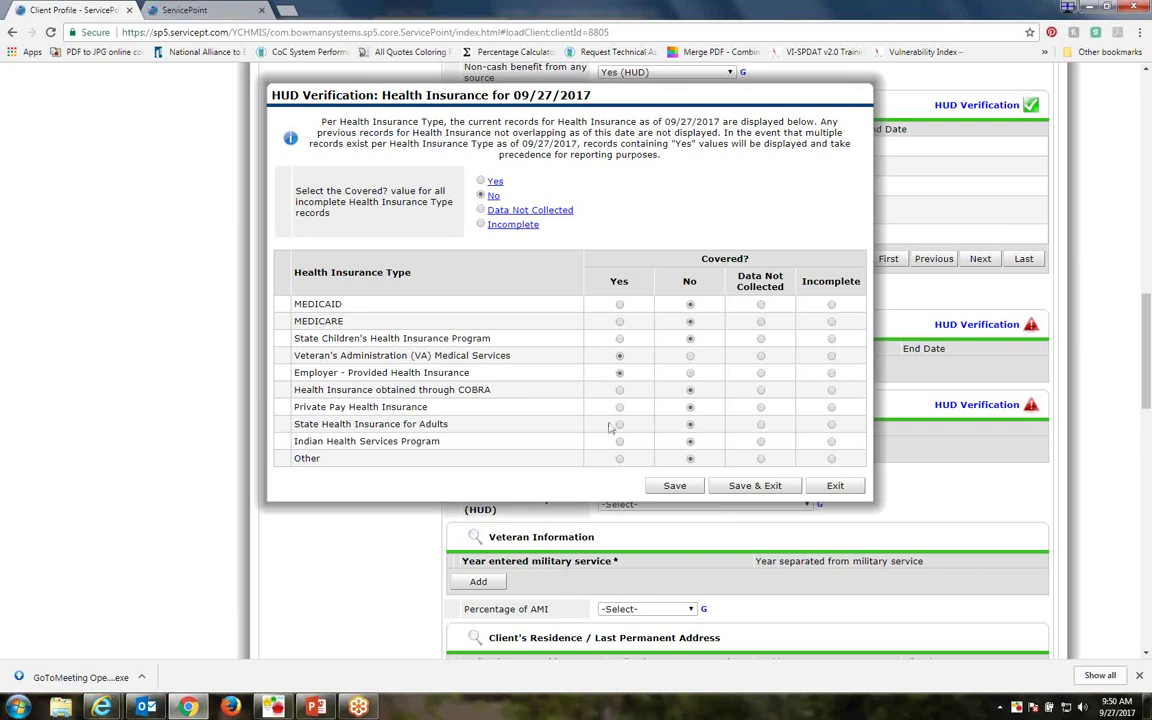
pyautogui.click(738, 487)
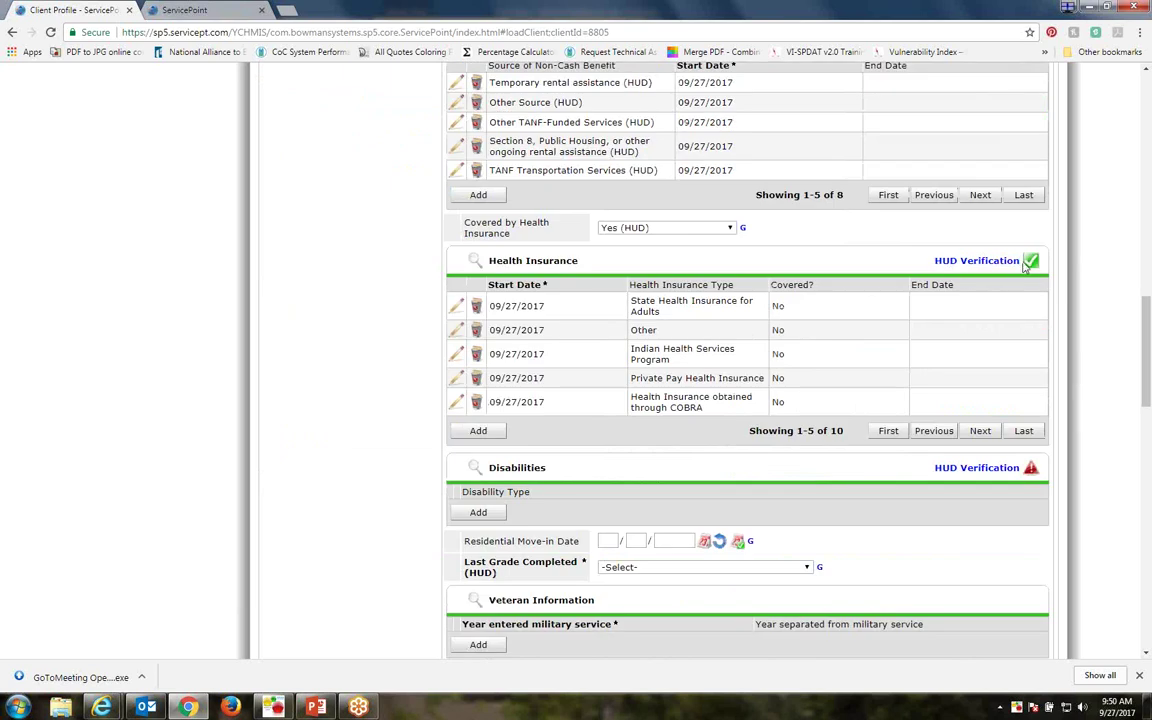
# Open the Disabilities HUD Verification dated 09/27/2017
pyautogui.scroll(-1, 965, 284)
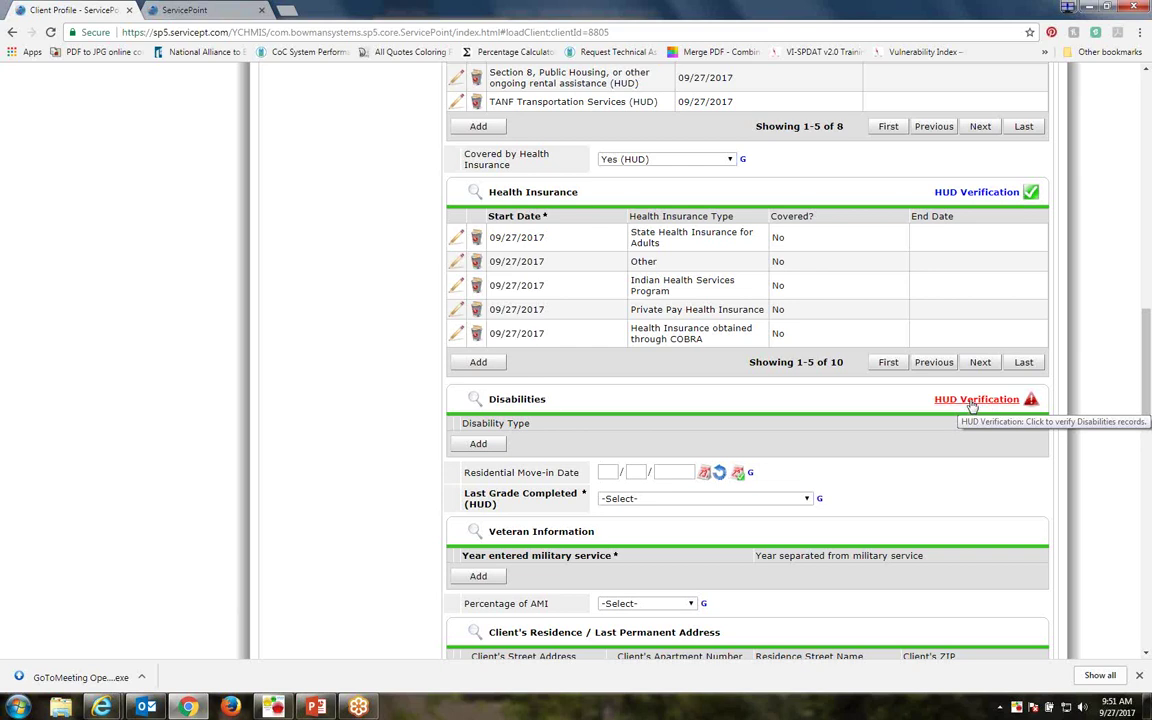
pyautogui.click(971, 401)
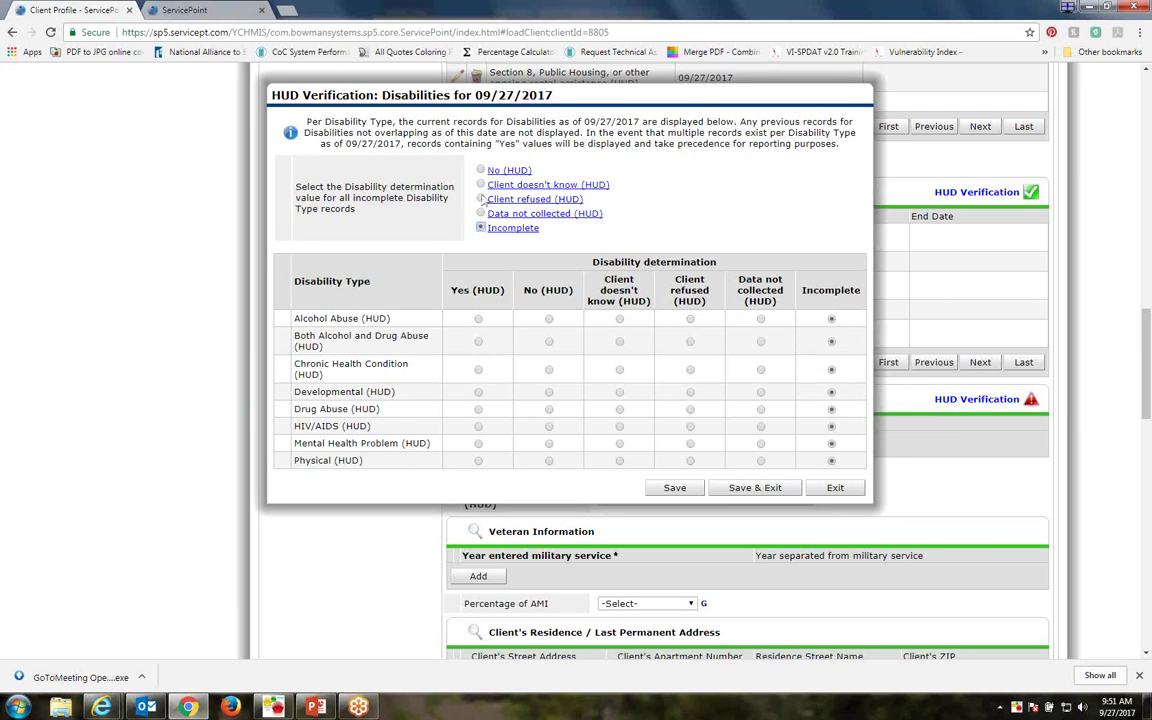
# Set all disability types to No (HUD) and start a Yes record for Mental Health Problem
pyautogui.click(481, 170)
pyautogui.click(478, 445)
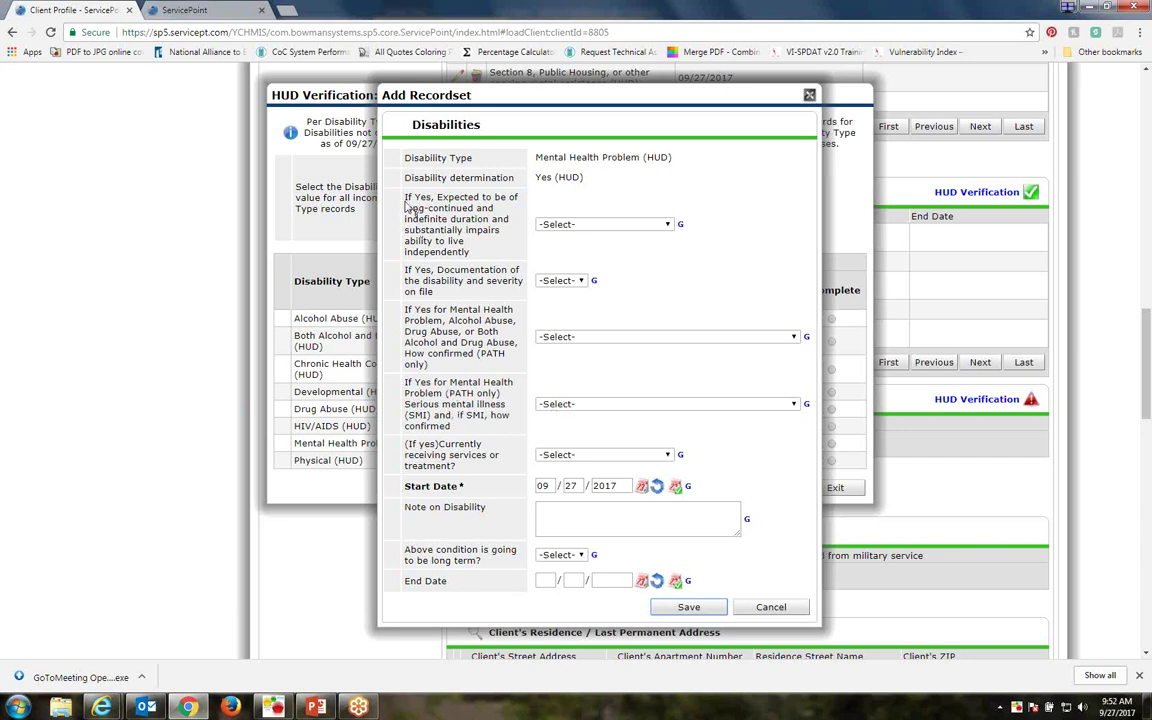
# Answer No (HUD) to the long-continued duration question for Mental Health Problem
pyautogui.click(516, 205)
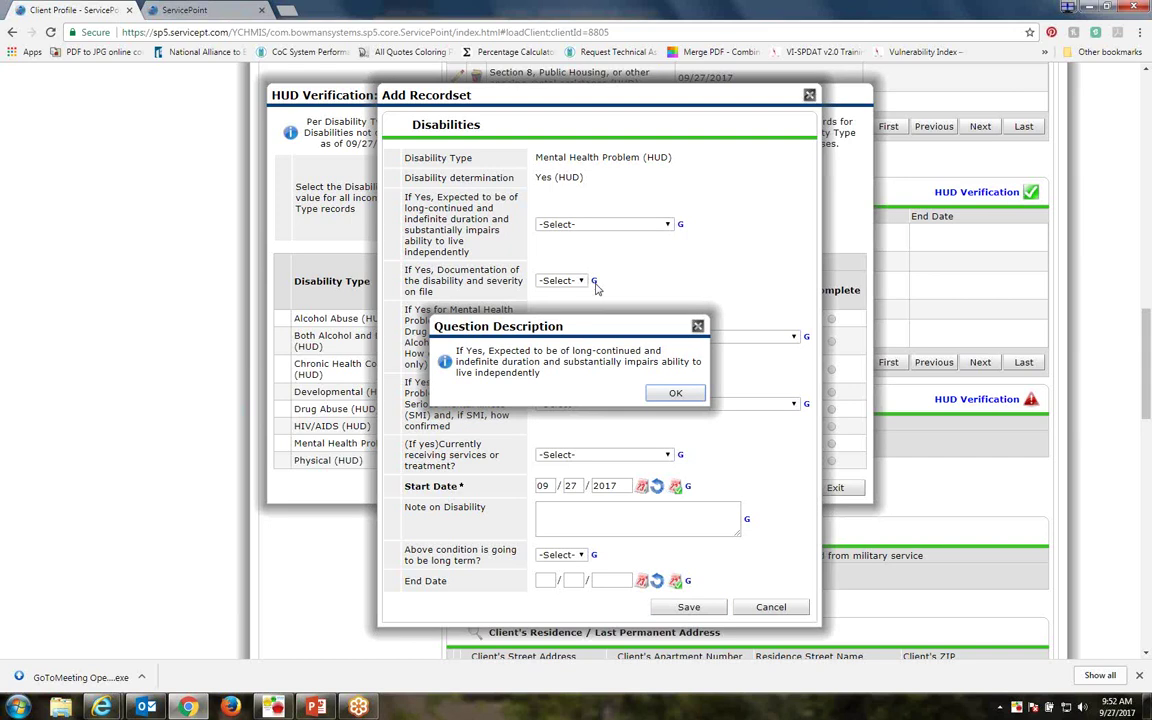
pyautogui.click(672, 393)
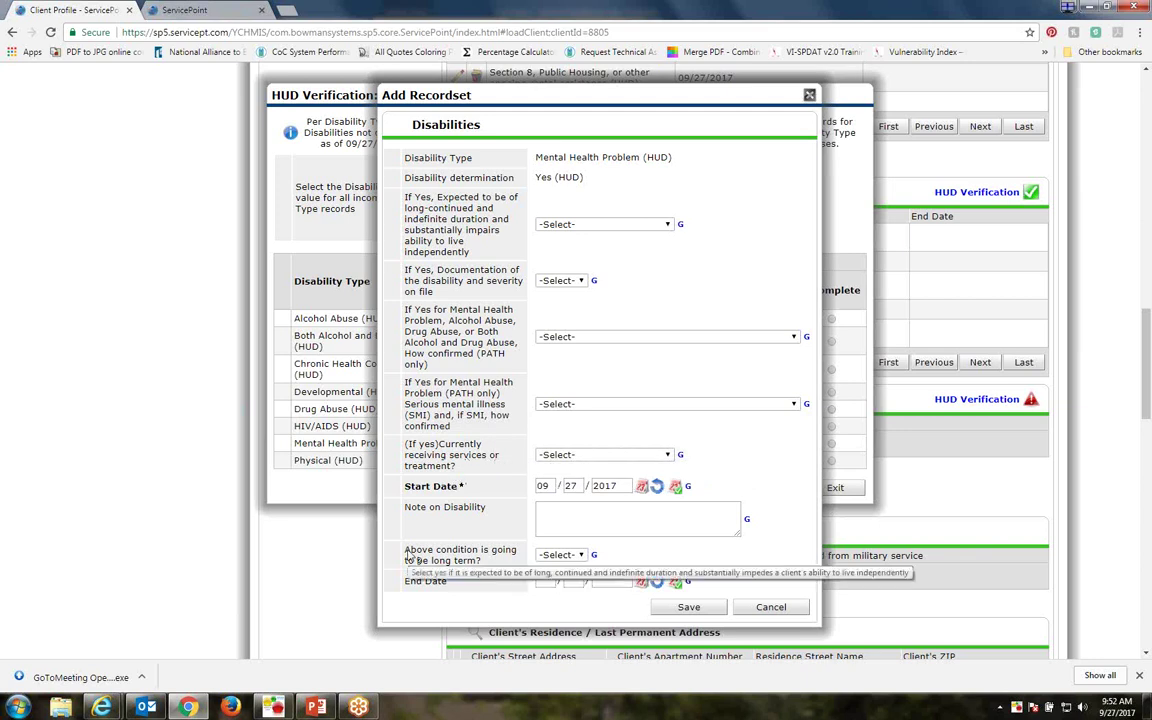
pyautogui.moveTo(406, 552); pyautogui.dragTo(503, 569)
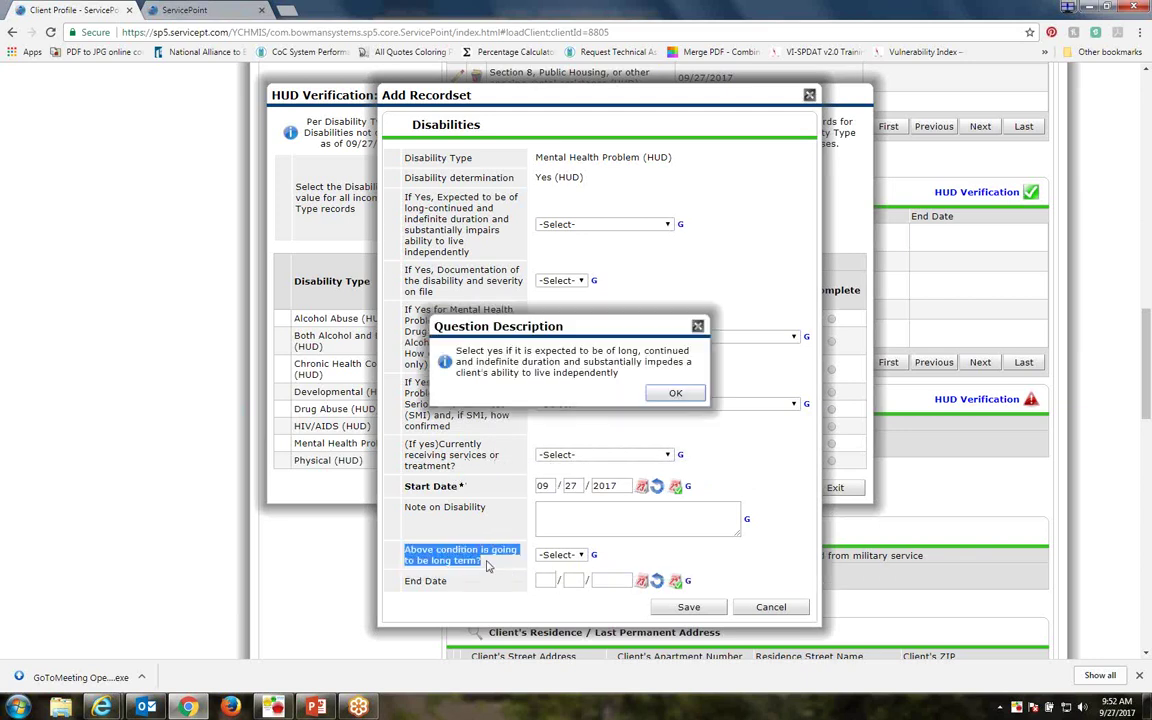
pyautogui.click(676, 394)
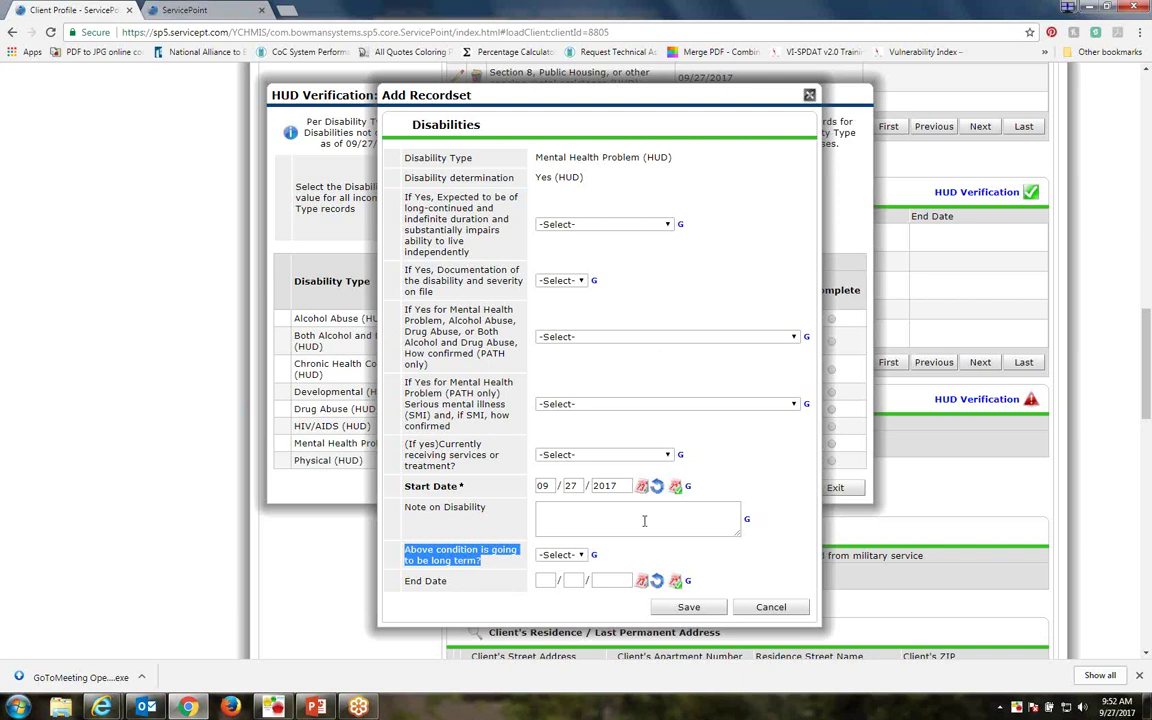
pyautogui.click(585, 224)
pyautogui.click(560, 260)
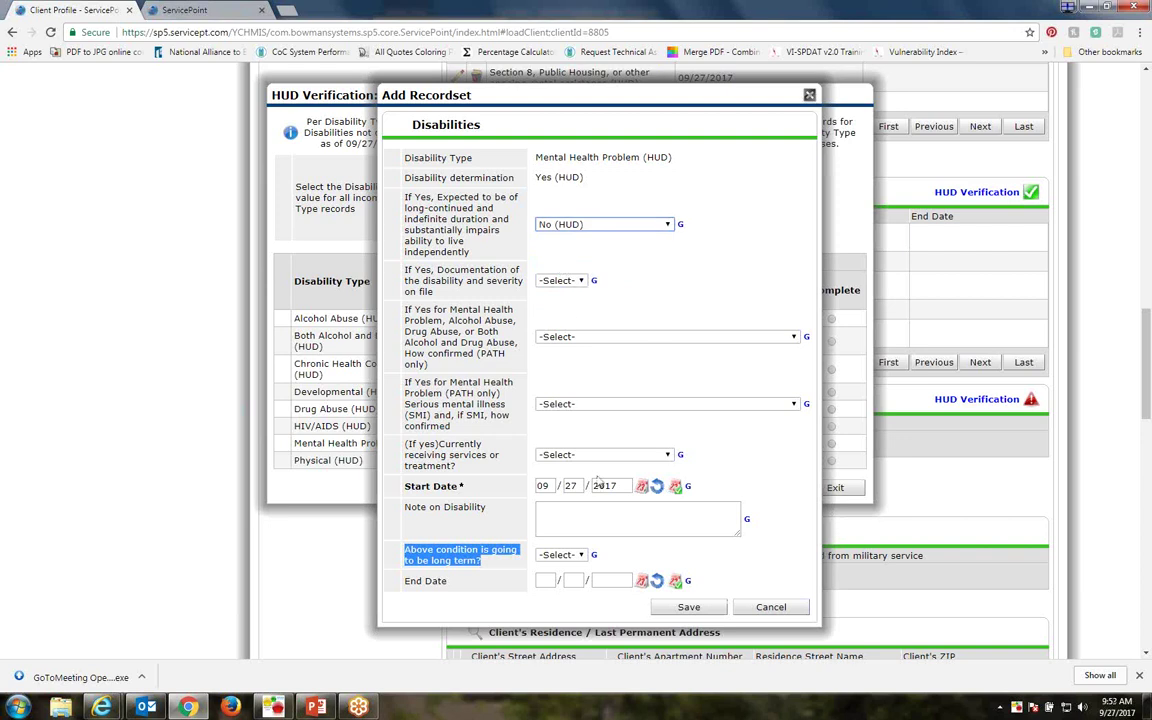
# Mark the condition long-term Yes, saving the disability record and the disabilities verification
pyautogui.click(560, 554)
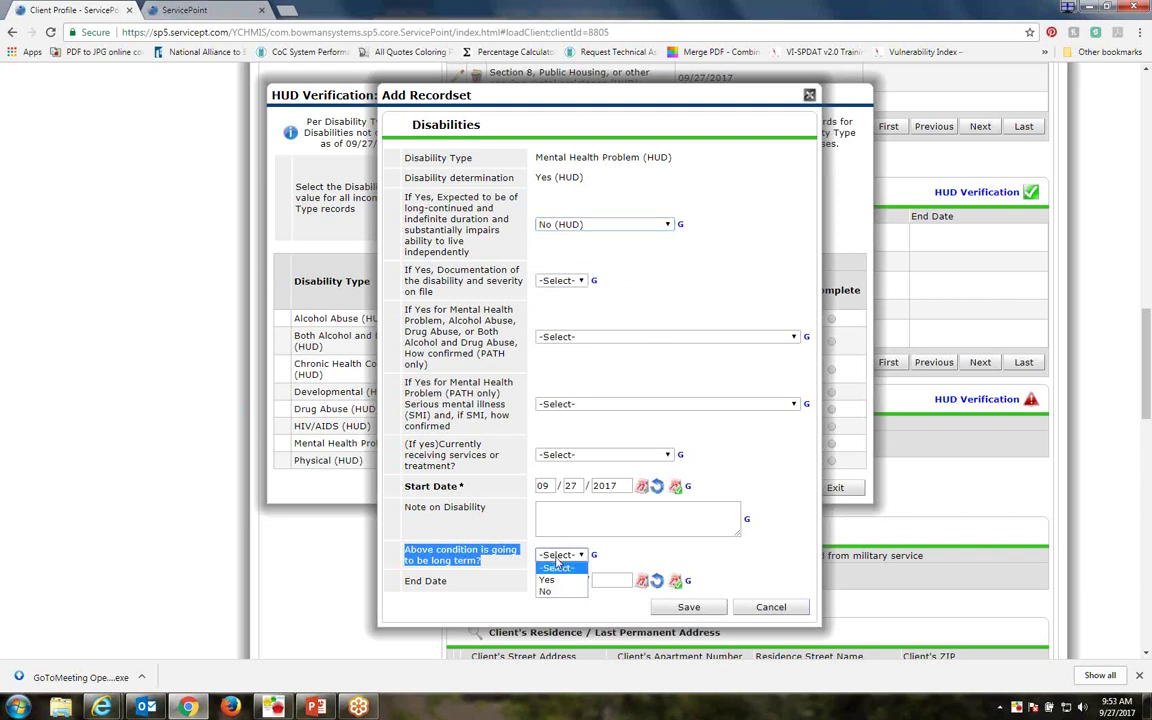
pyautogui.click(549, 581)
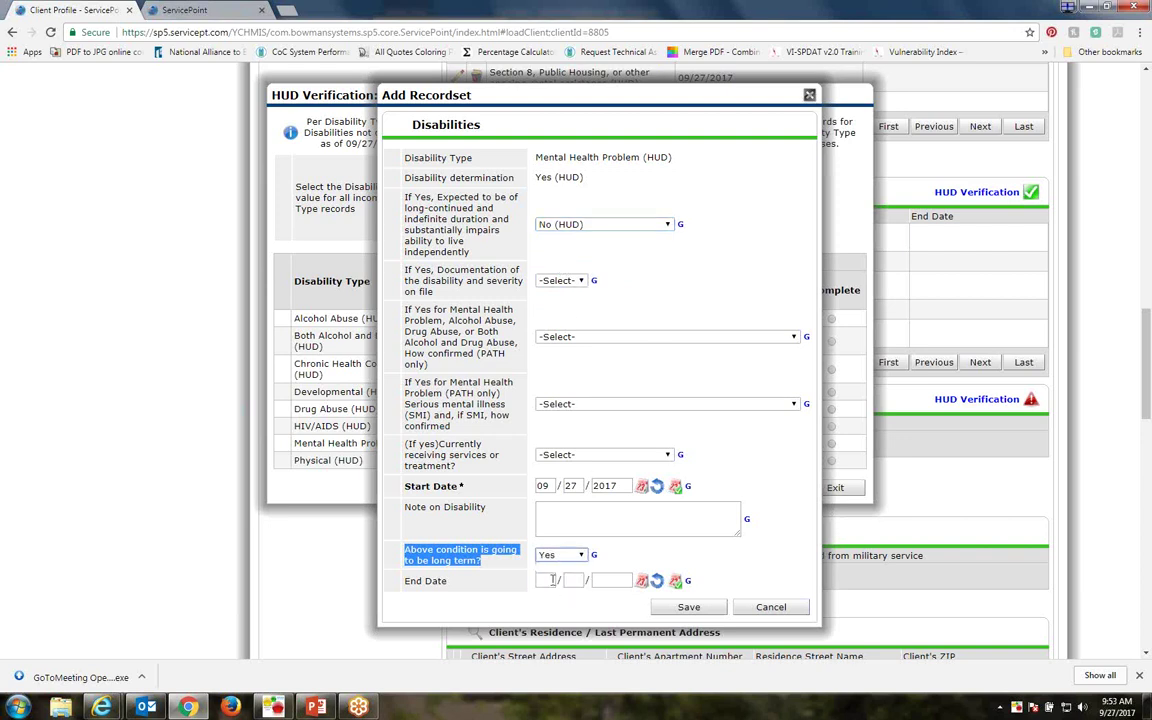
pyautogui.click(461, 560)
pyautogui.click(689, 396)
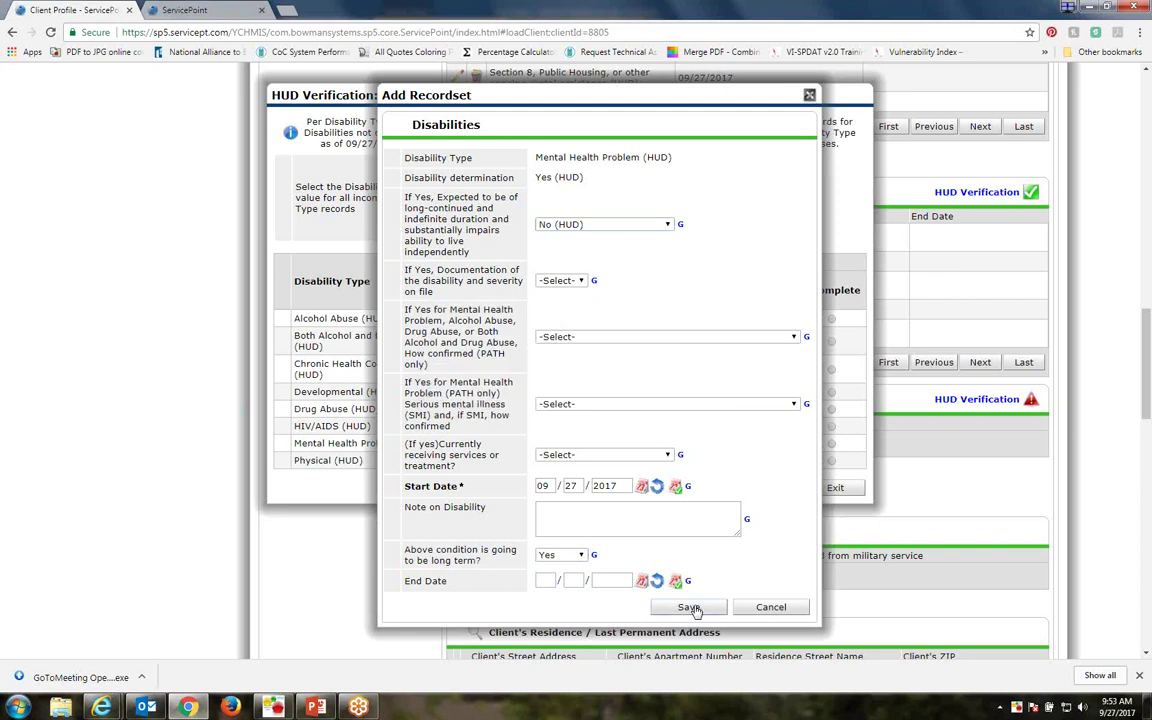
pyautogui.click(692, 608)
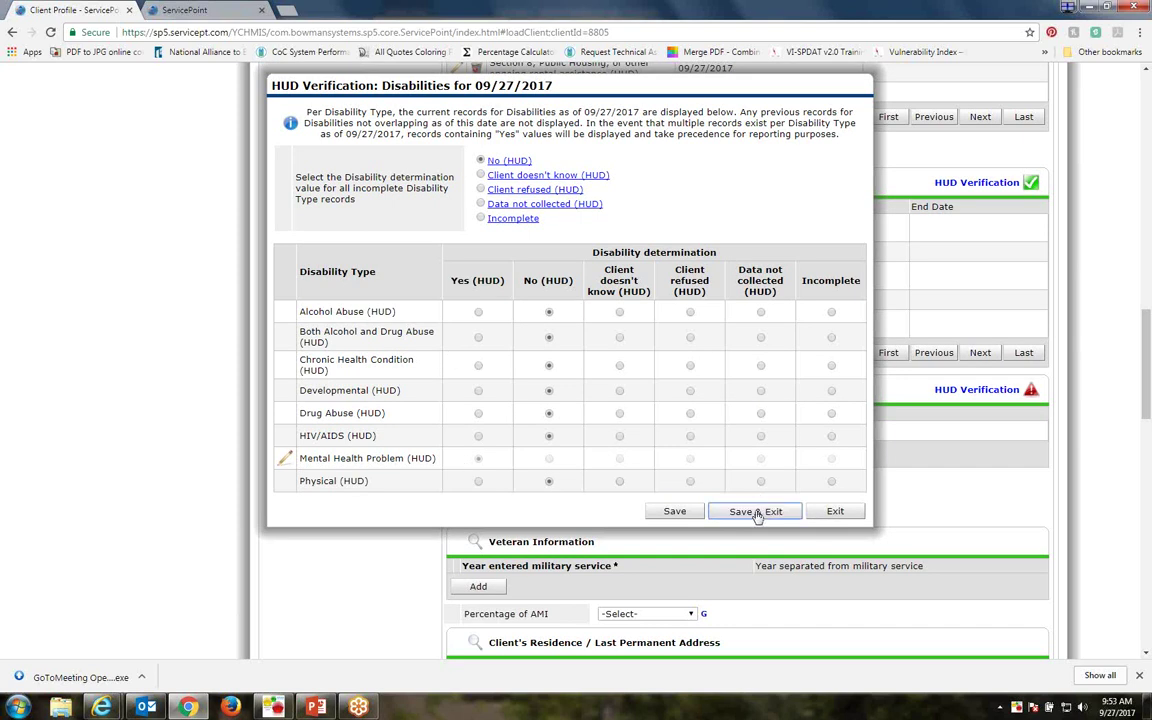
pyautogui.click(755, 513)
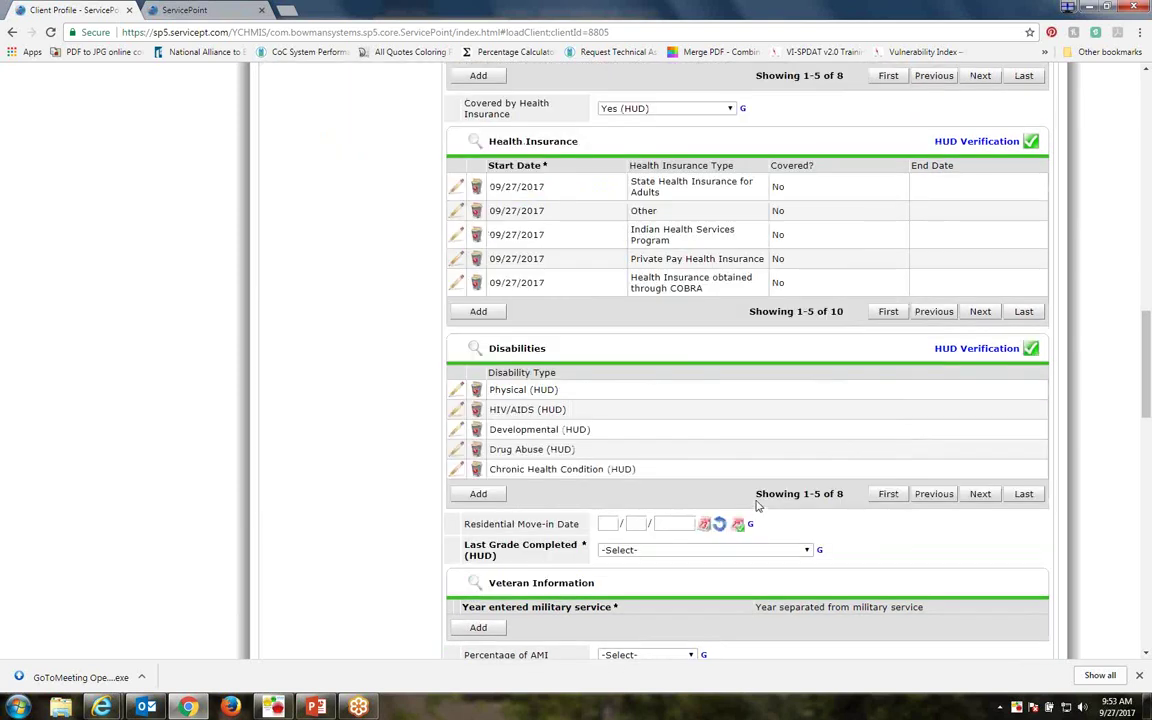
# Choose Bachelor's degree in the Last Grade Completed (HUD) dropdown
pyautogui.scroll(-2, 754, 476)
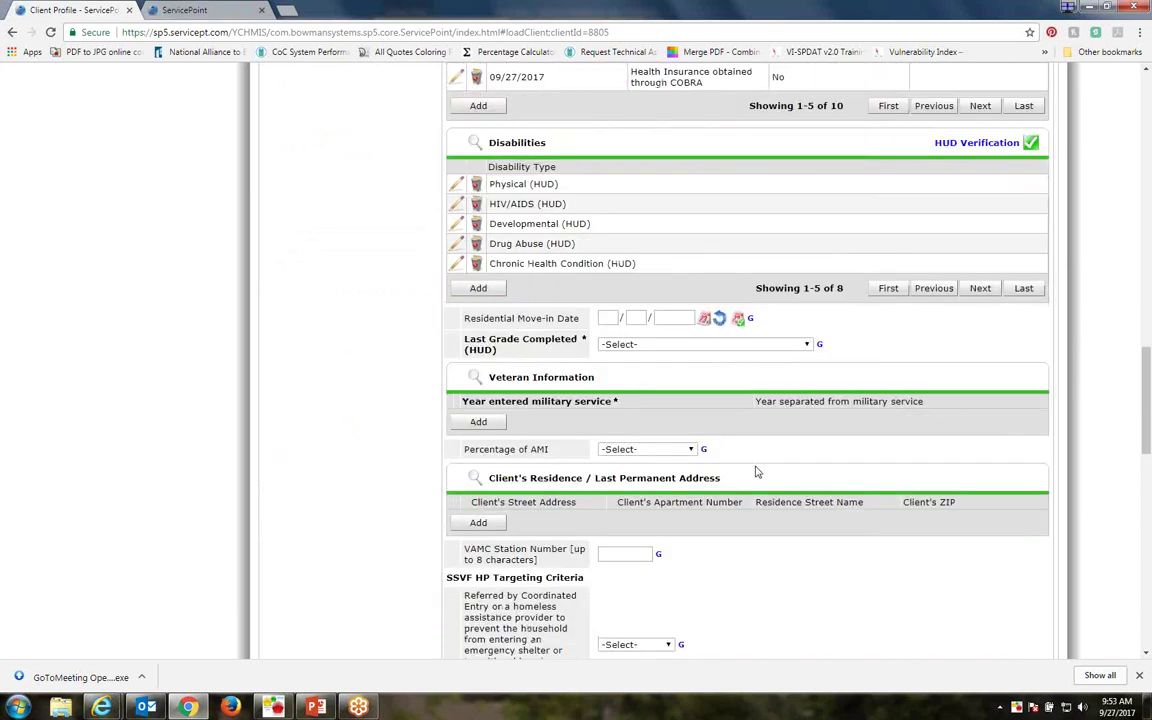
pyautogui.click(603, 317)
pyautogui.click(806, 346)
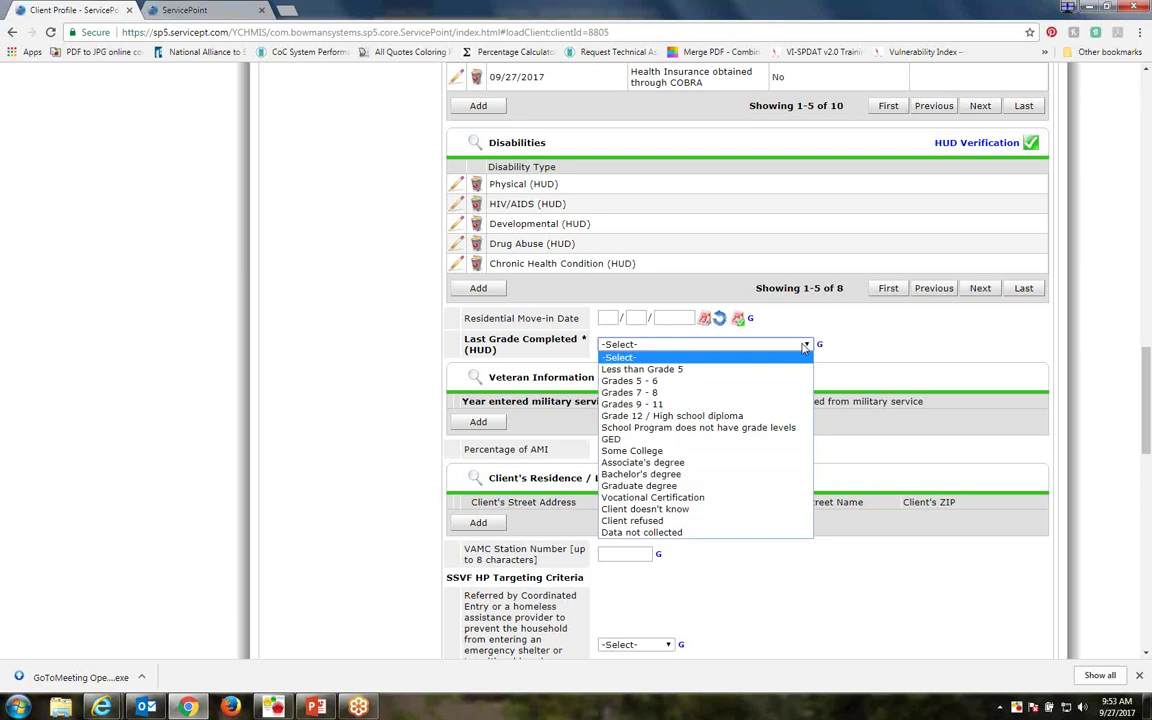
pyautogui.click(760, 474)
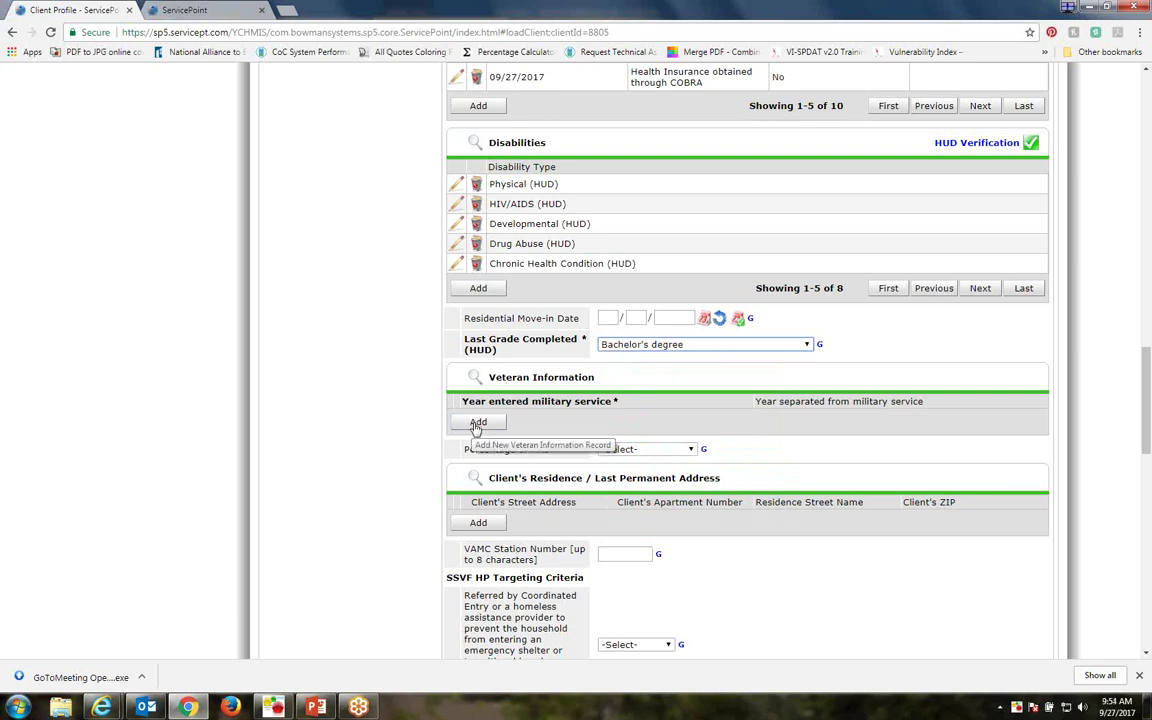
# Add a new Veteran Information record and browse its service, branch and discharge choices
pyautogui.click(478, 423)
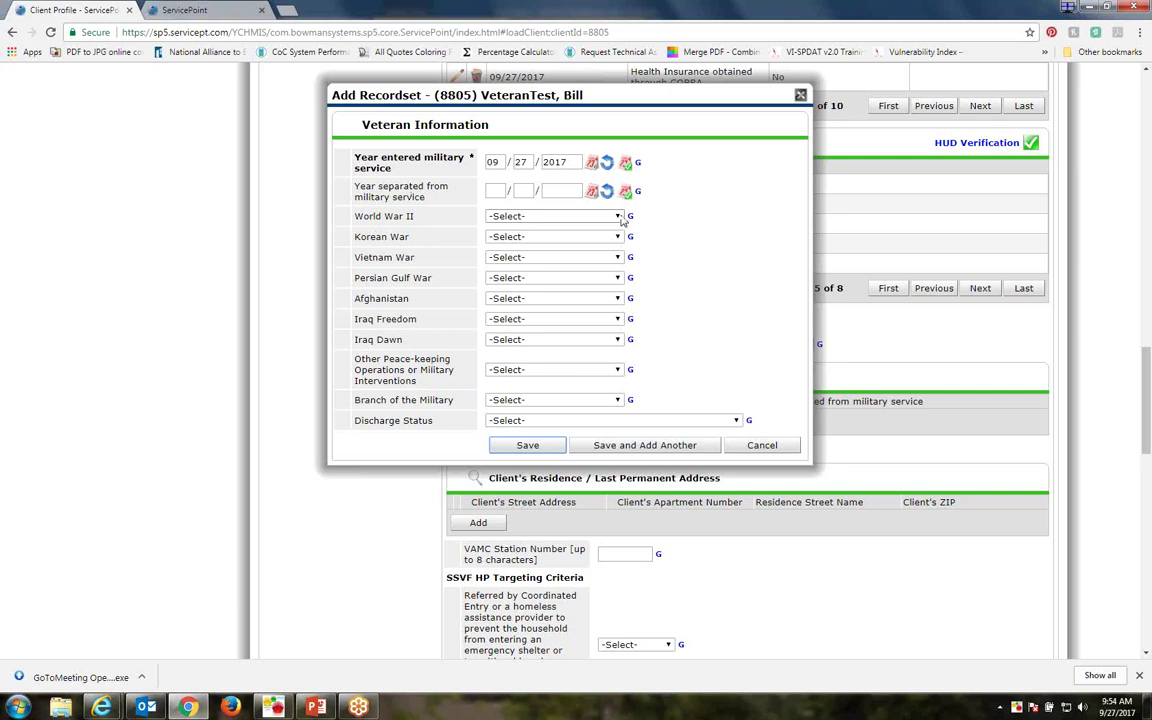
pyautogui.click(619, 217)
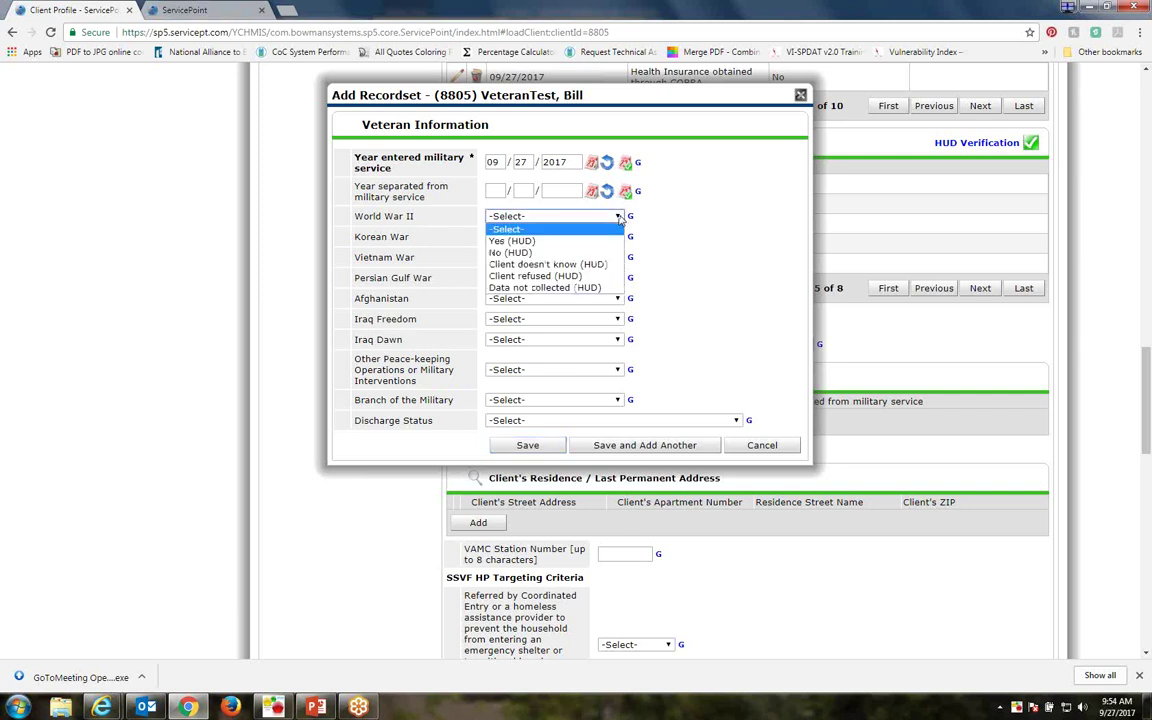
pyautogui.click(676, 235)
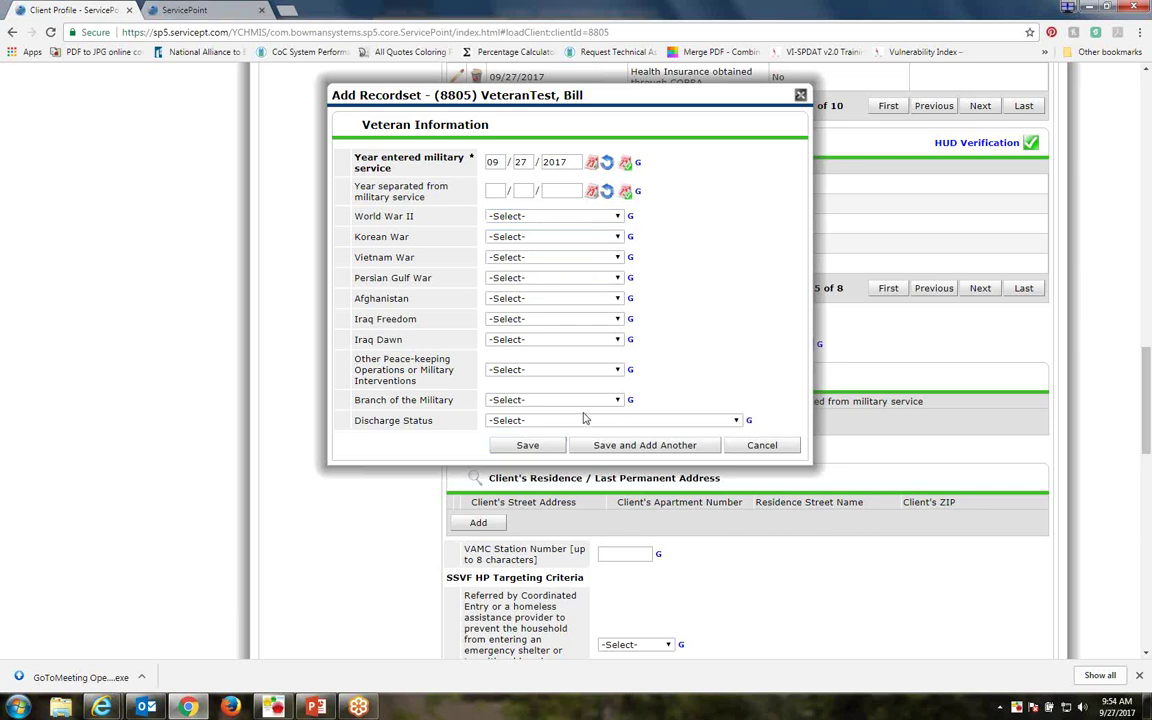
pyautogui.click(617, 400)
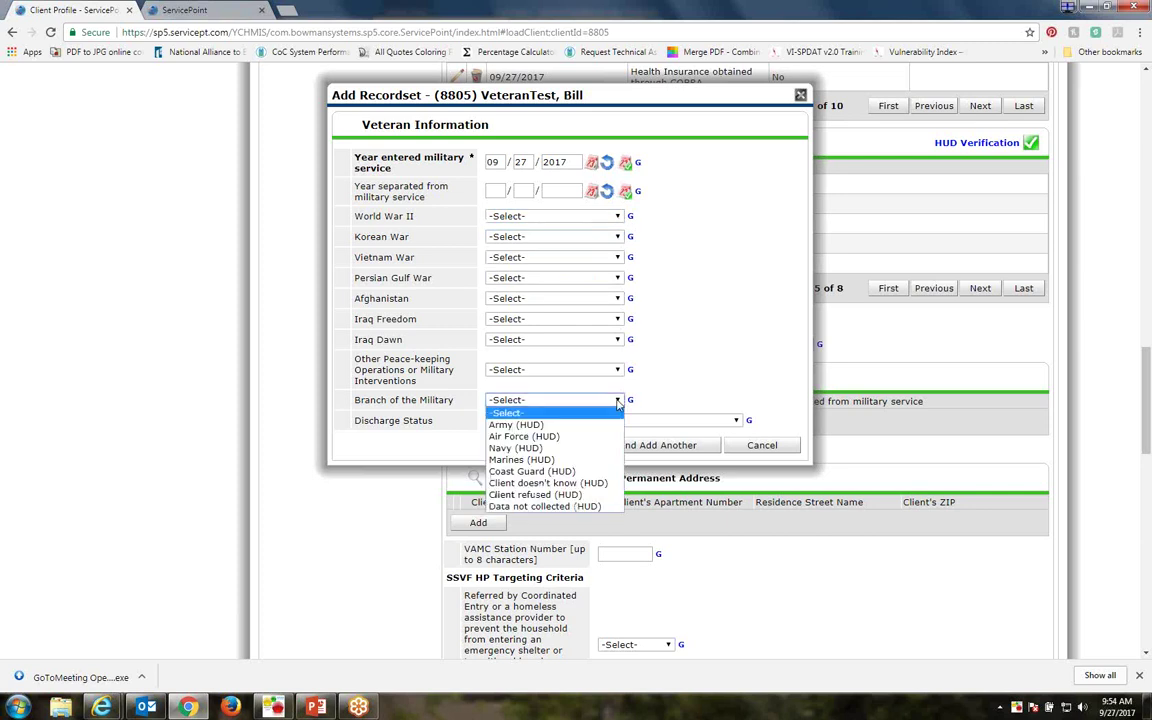
pyautogui.click(618, 401)
pyautogui.click(617, 370)
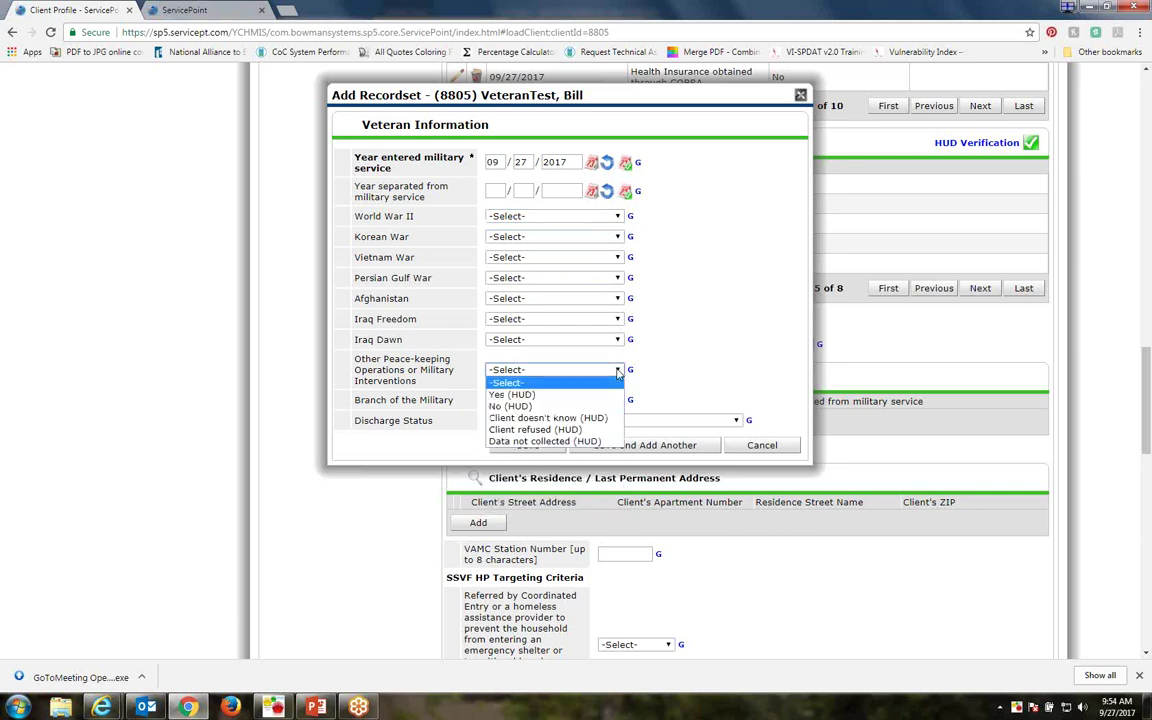
pyautogui.click(618, 400)
pyautogui.click(618, 400)
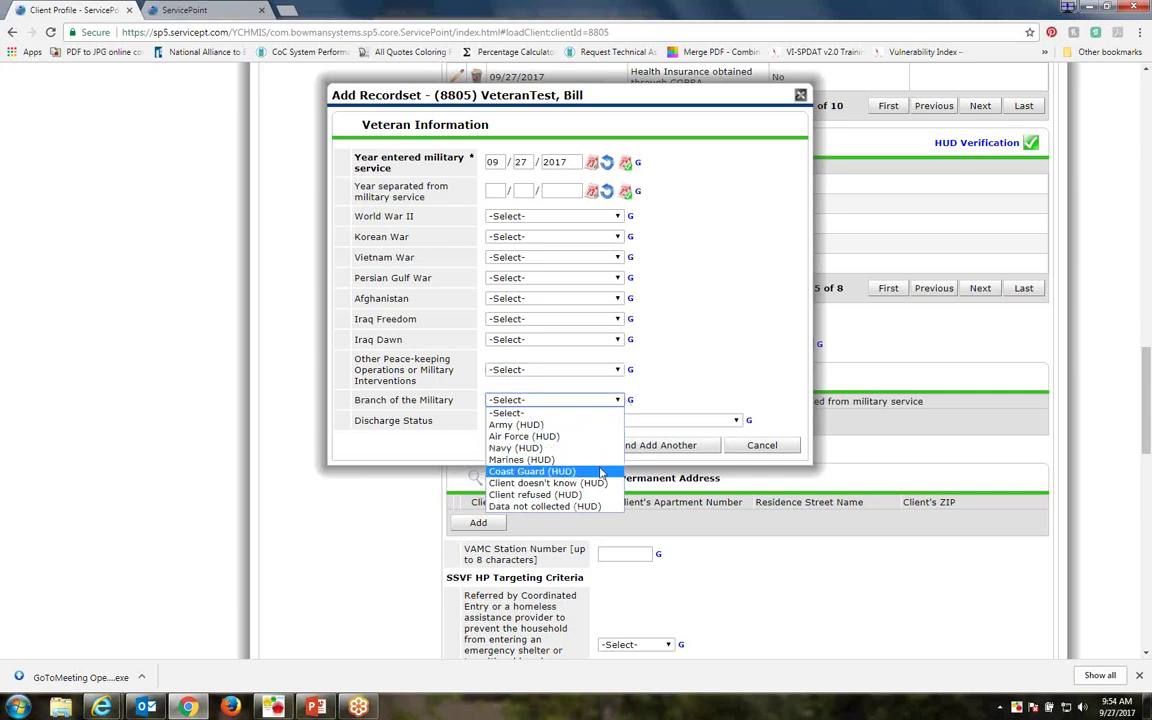
pyautogui.click(689, 351)
pyautogui.click(736, 421)
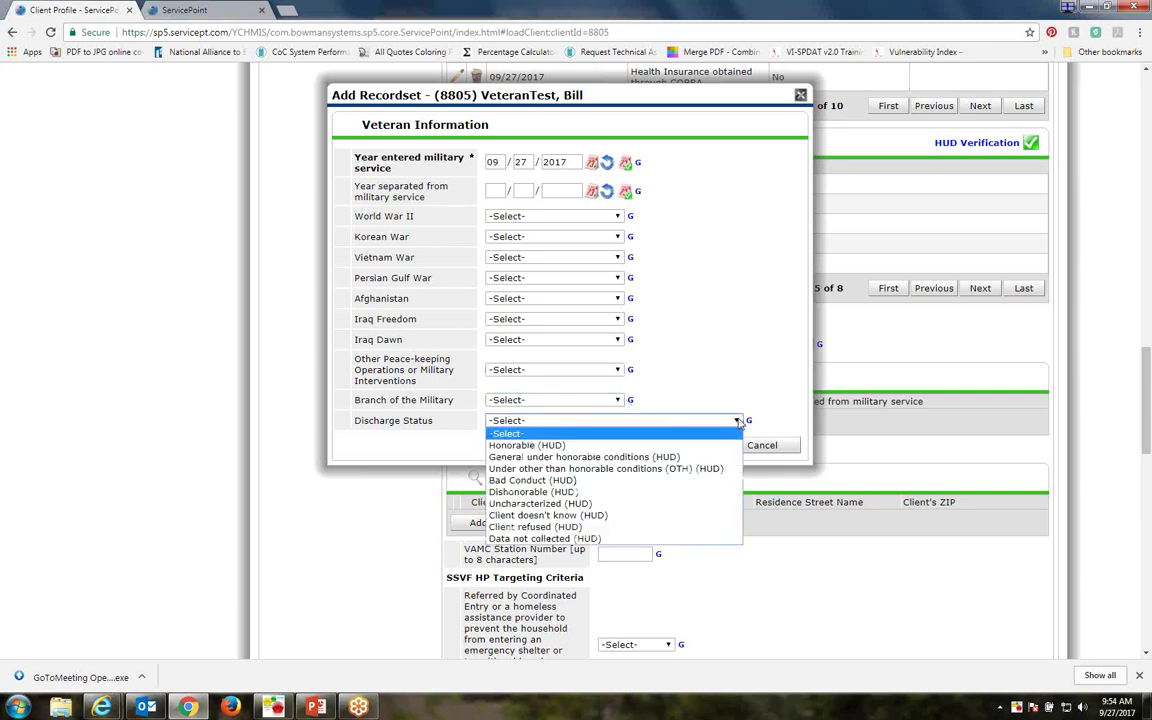
pyautogui.click(667, 288)
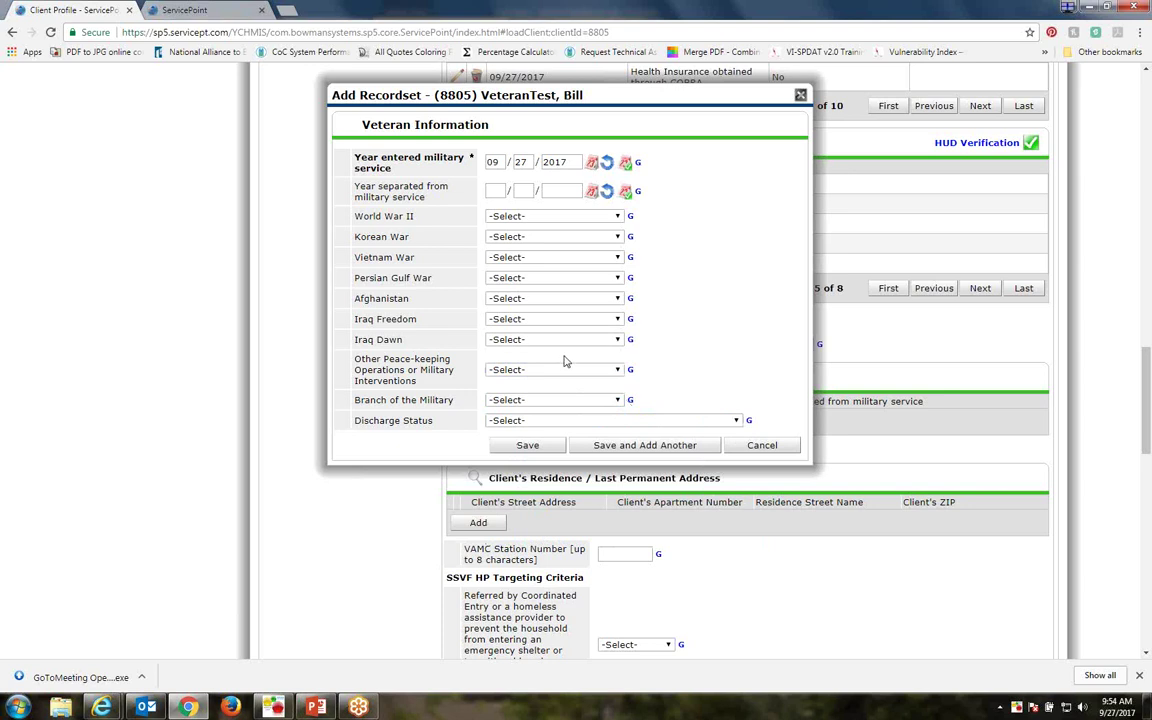
# Save a veteran record with Iraq Dawn Yes (HUD), Army (HUD) and Honorable (HUD) discharge
pyautogui.click(514, 340)
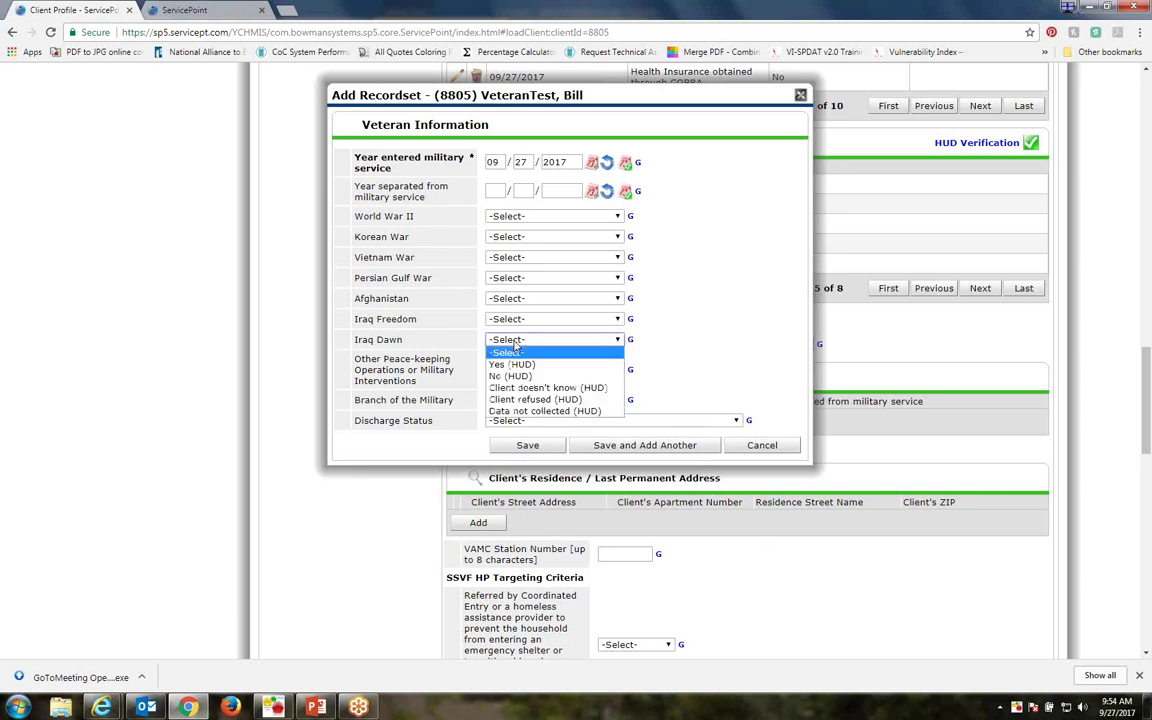
pyautogui.click(505, 362)
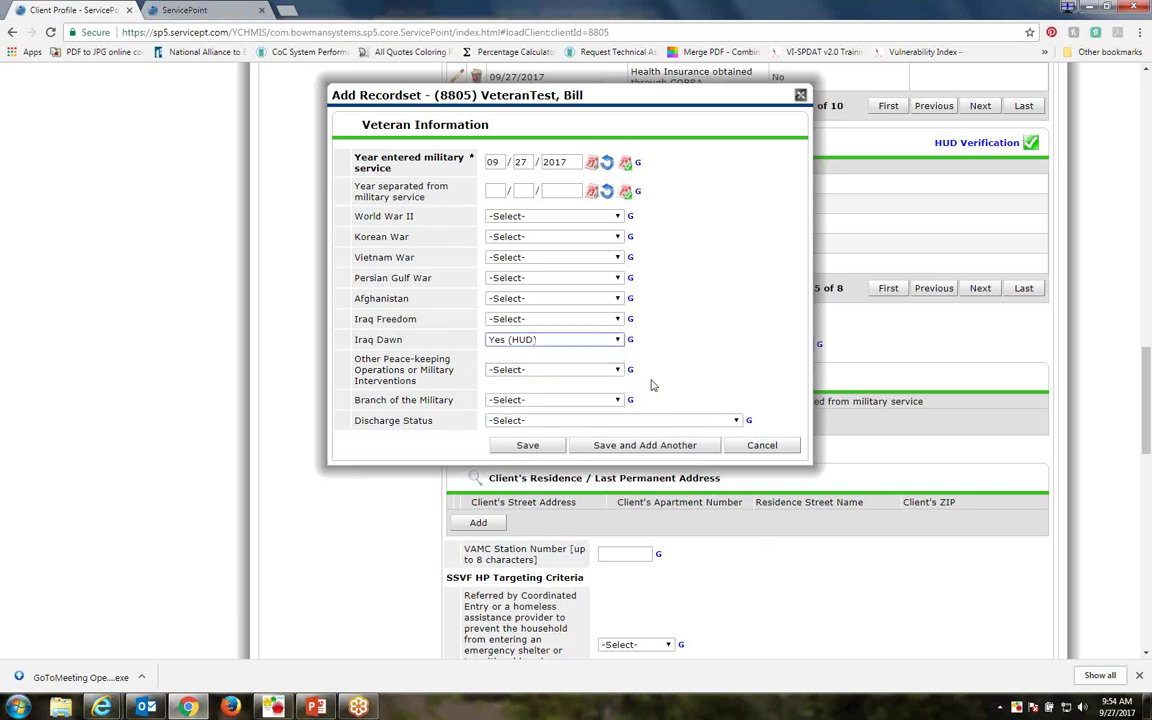
pyautogui.click(614, 400)
pyautogui.click(516, 425)
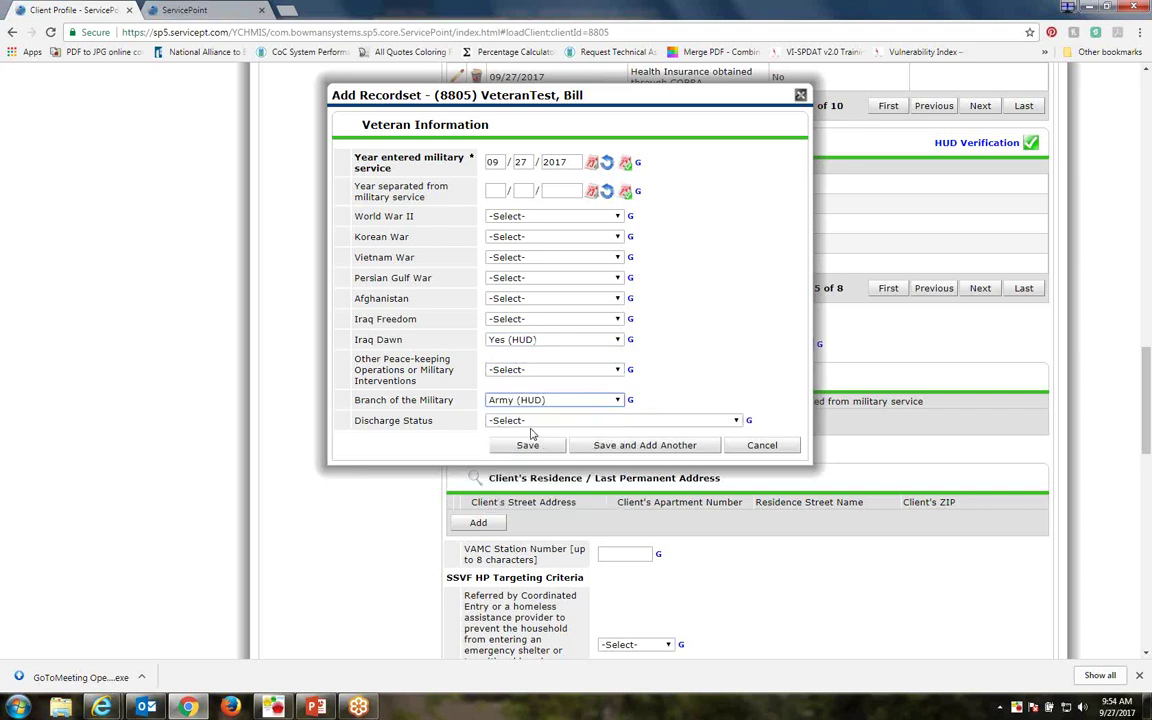
pyautogui.click(737, 421)
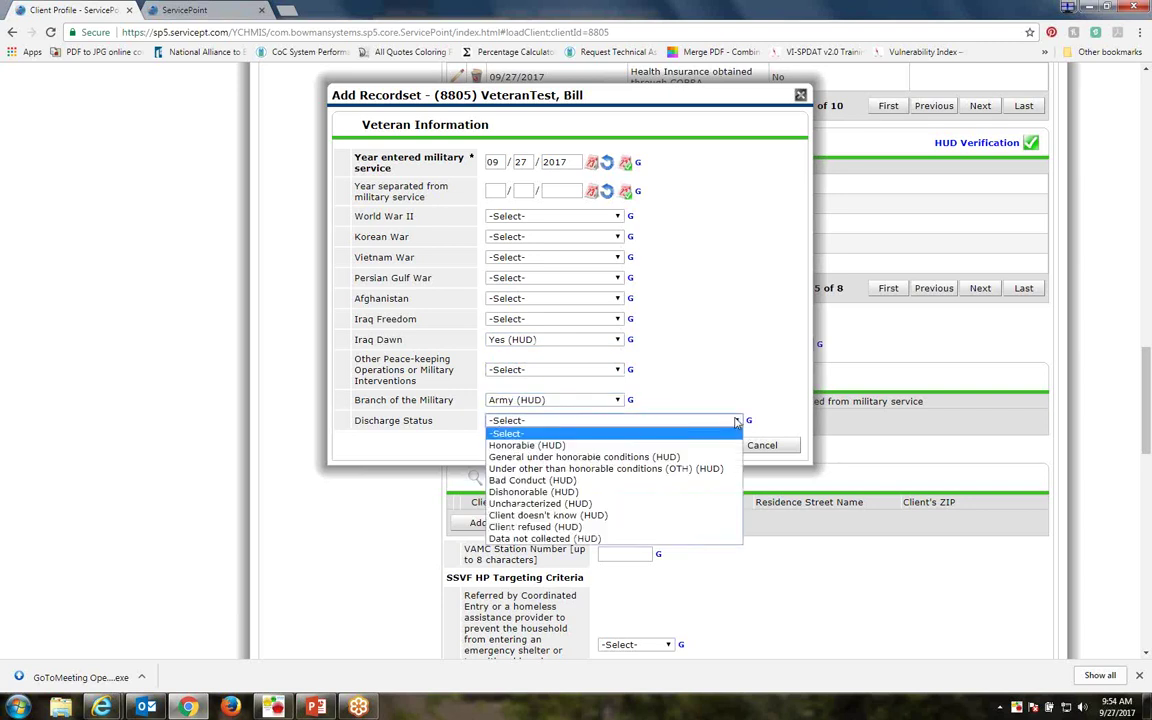
pyautogui.click(529, 446)
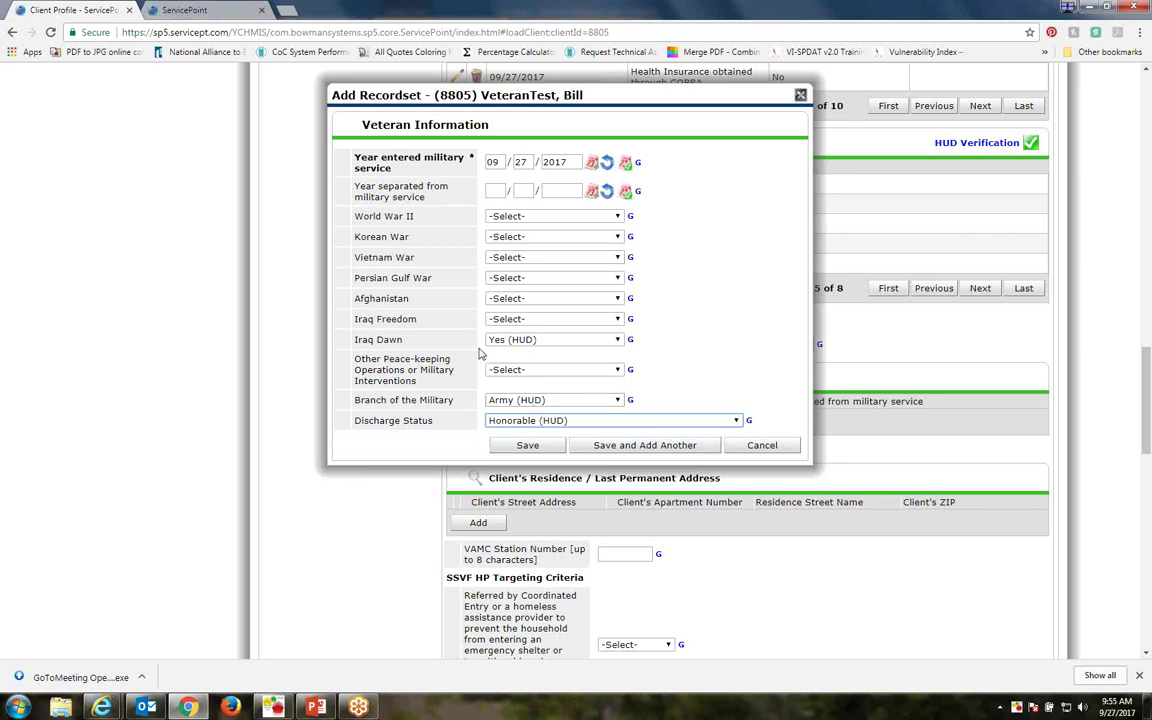
pyautogui.click(610, 446)
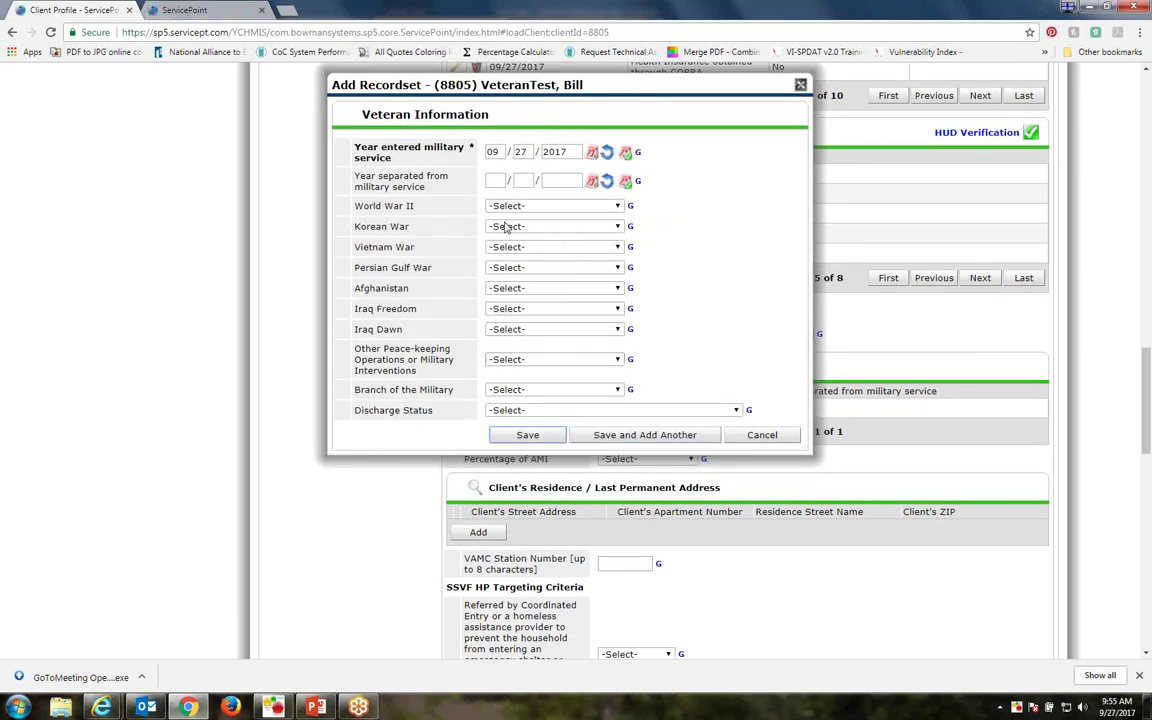
# Save another entry with peace-keeping Yes (HUD), Army (HUD) and Honorable (HUD) discharge
pyautogui.click(507, 362)
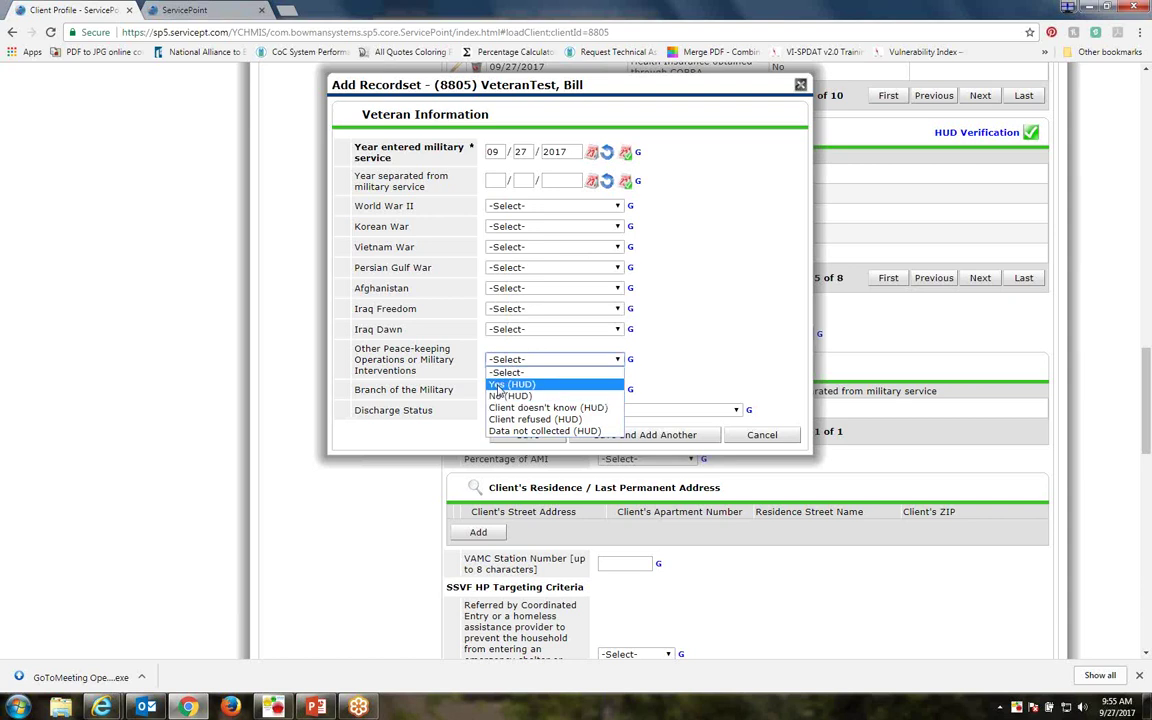
pyautogui.click(505, 386)
pyautogui.click(505, 389)
pyautogui.click(503, 416)
pyautogui.click(503, 413)
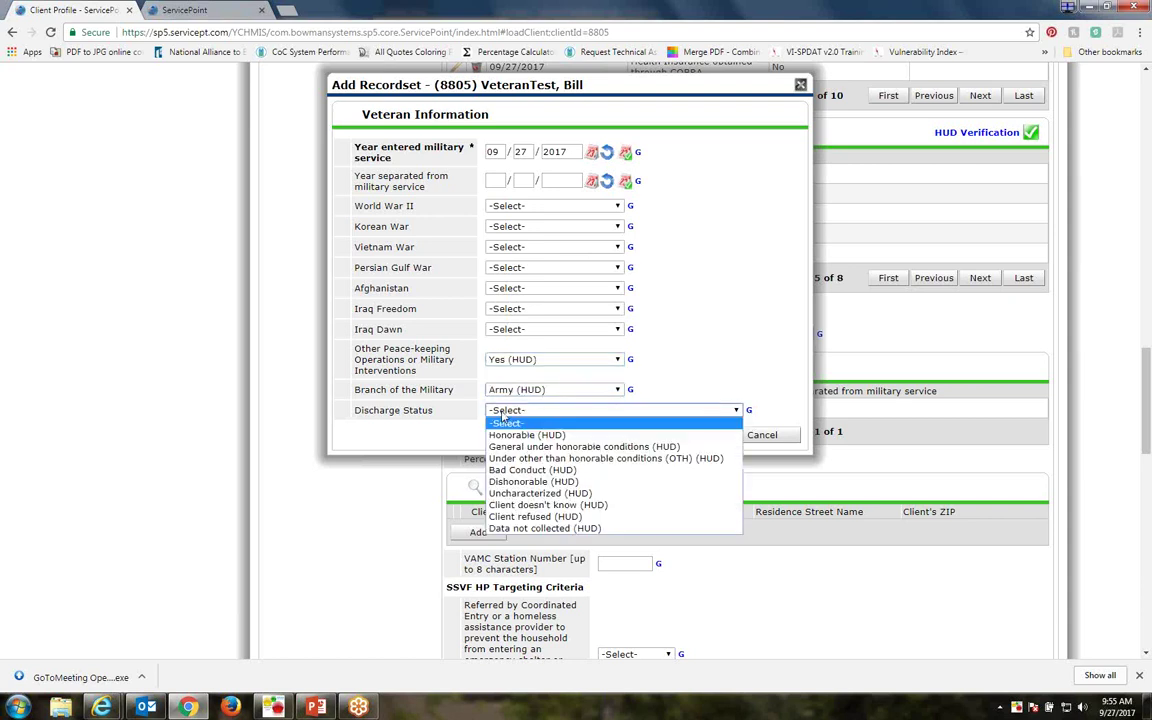
pyautogui.click(521, 432)
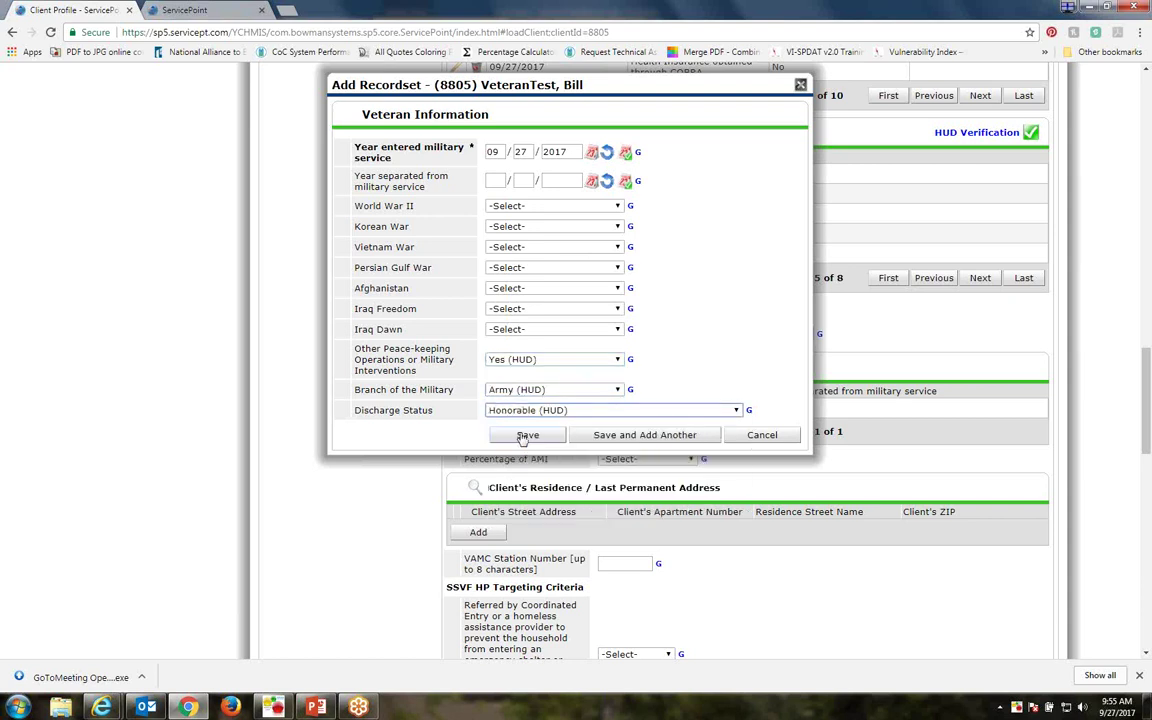
pyautogui.click(527, 436)
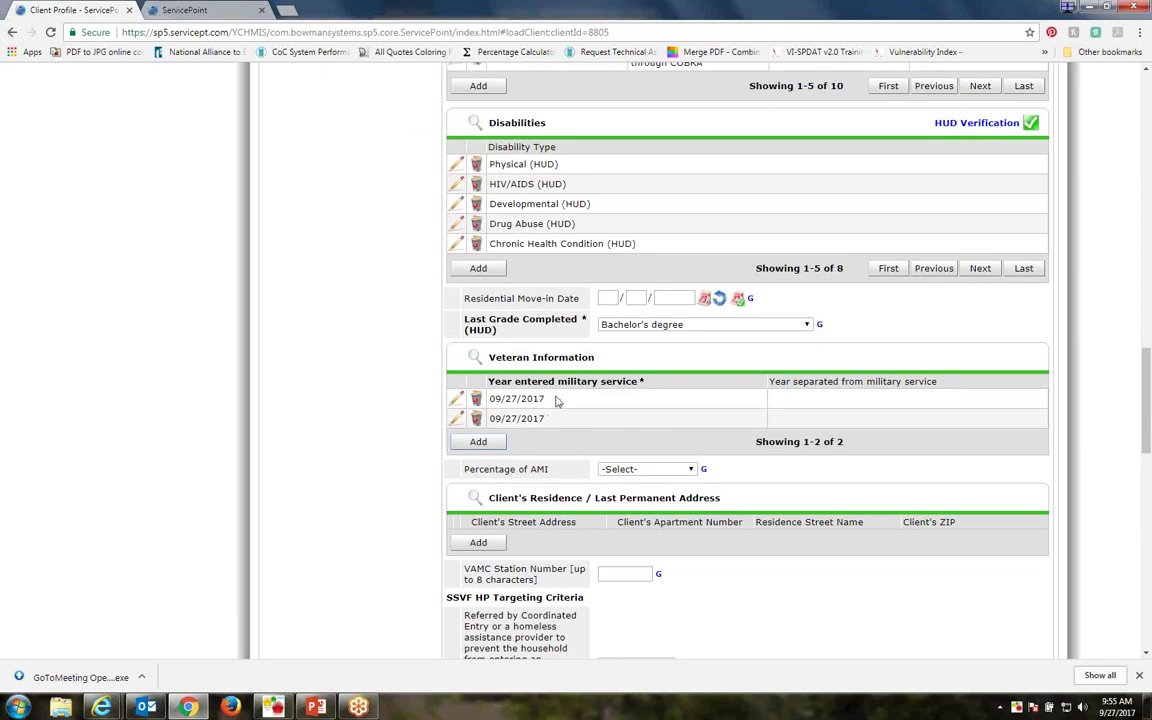
# Choose 30% to 50% for Percentage of AMI and add a Client's Residence entry
pyautogui.scroll(-2, 558, 401)
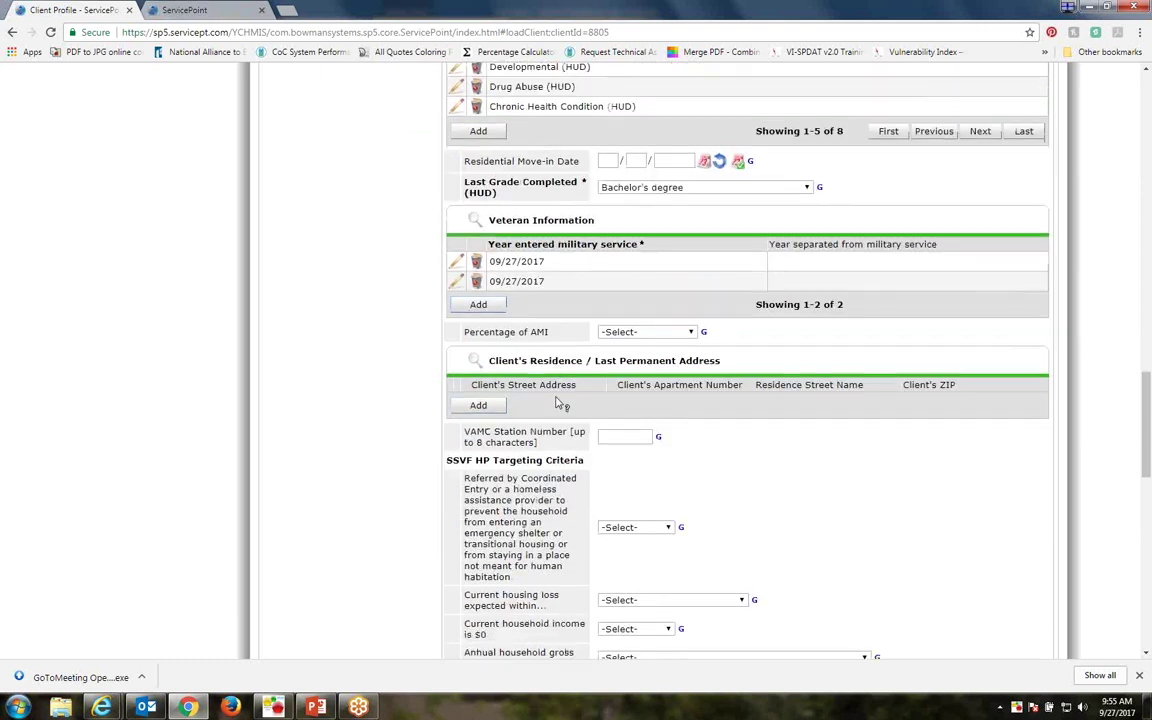
pyautogui.click(679, 335)
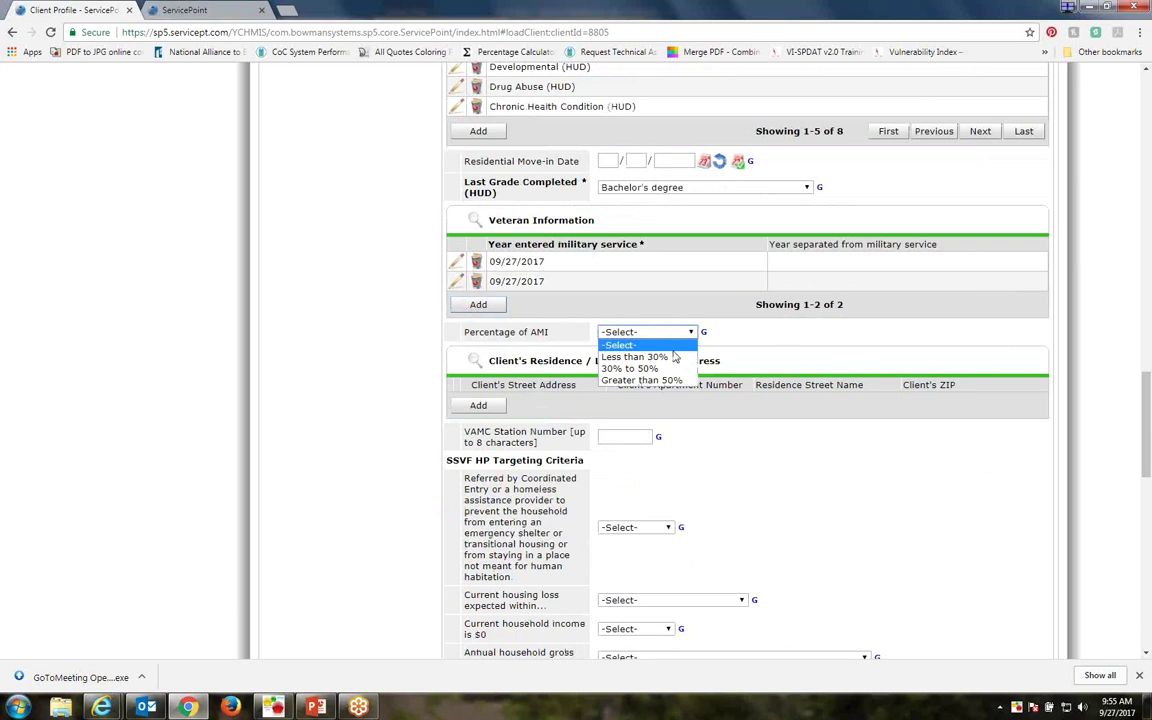
pyautogui.click(634, 369)
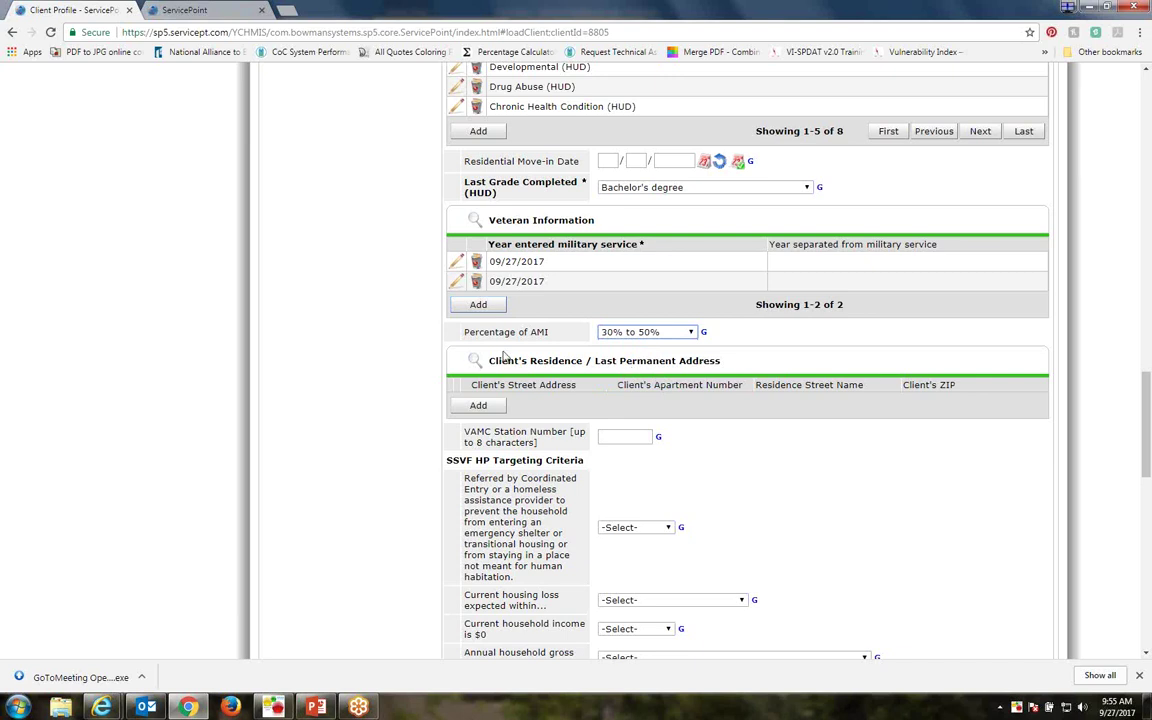
pyautogui.click(480, 411)
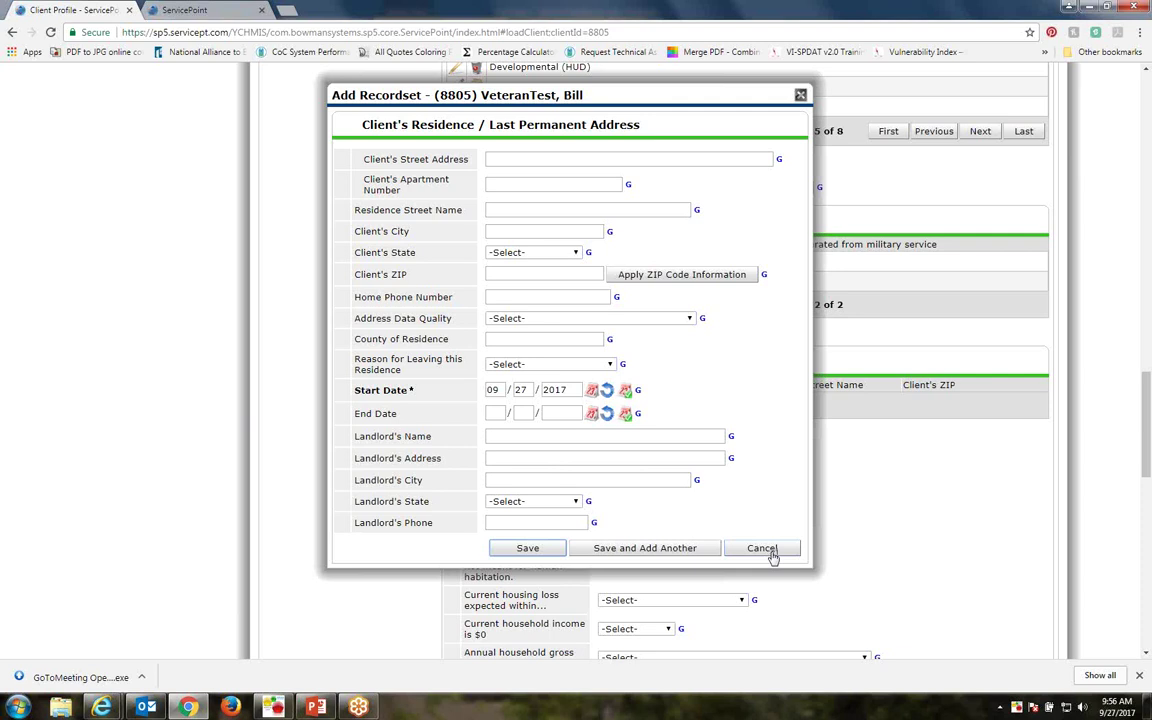
# Enter the client's street address, apartment number, city, state and ZIP code
pyautogui.click(504, 157)
pyautogui.write('123 This Pla')
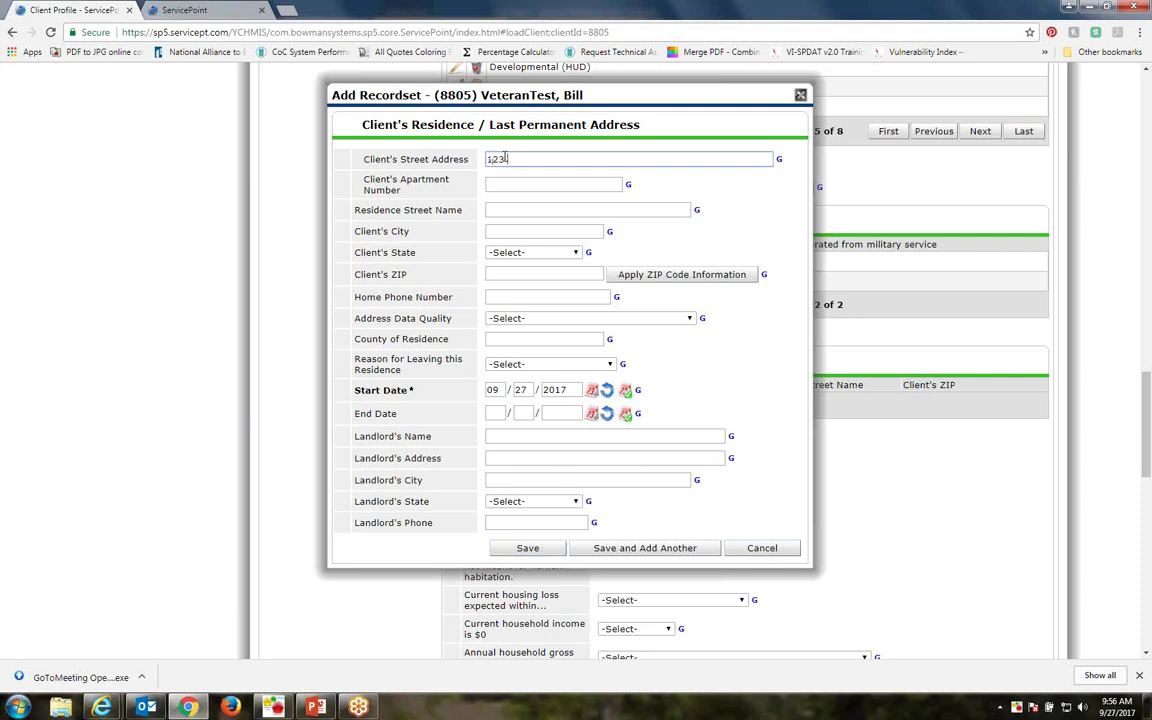
pyautogui.press('BackSpace')
pyautogui.press('BackSpace')
pyautogui.press('BackSpace')
pyautogui.write('lace')
pyautogui.click(495, 187)
pyautogui.write('21')
pyautogui.click(506, 231)
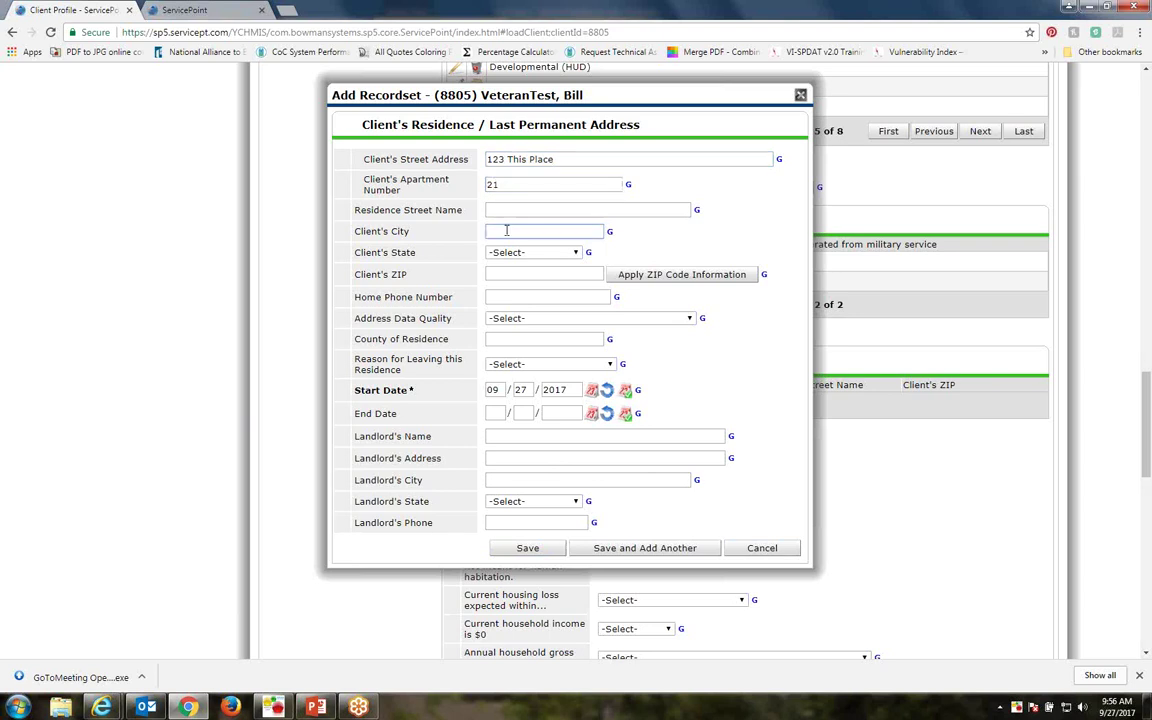
pyautogui.write('York')
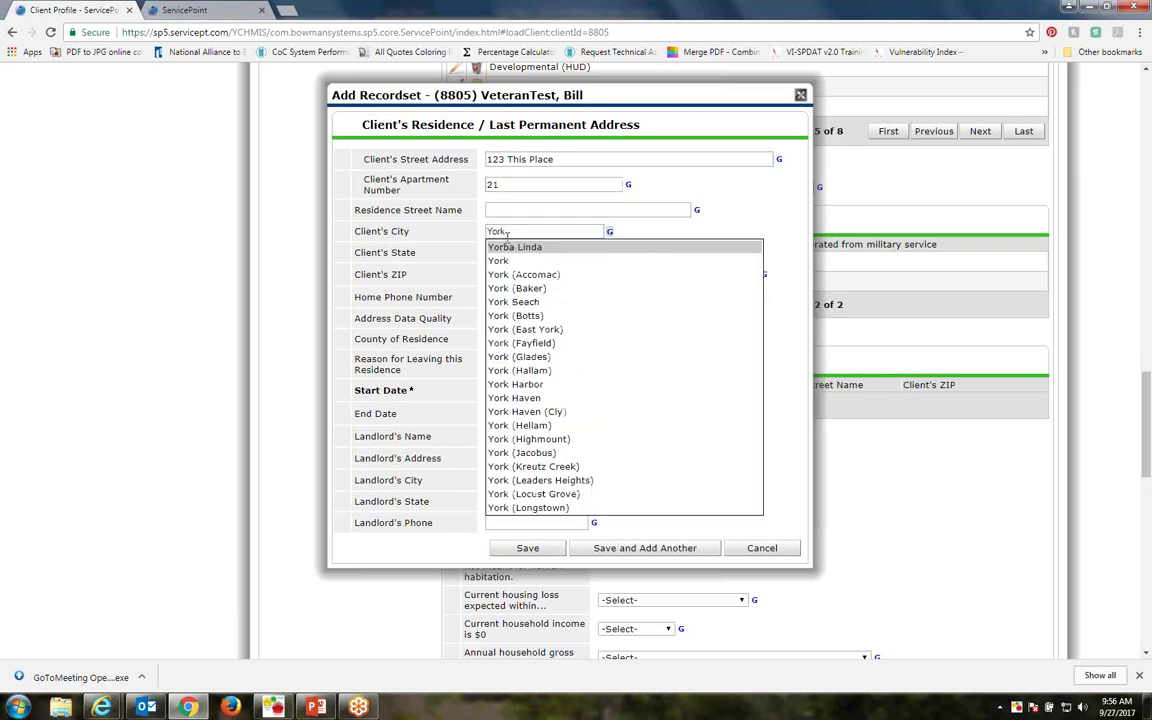
pyautogui.click(509, 261)
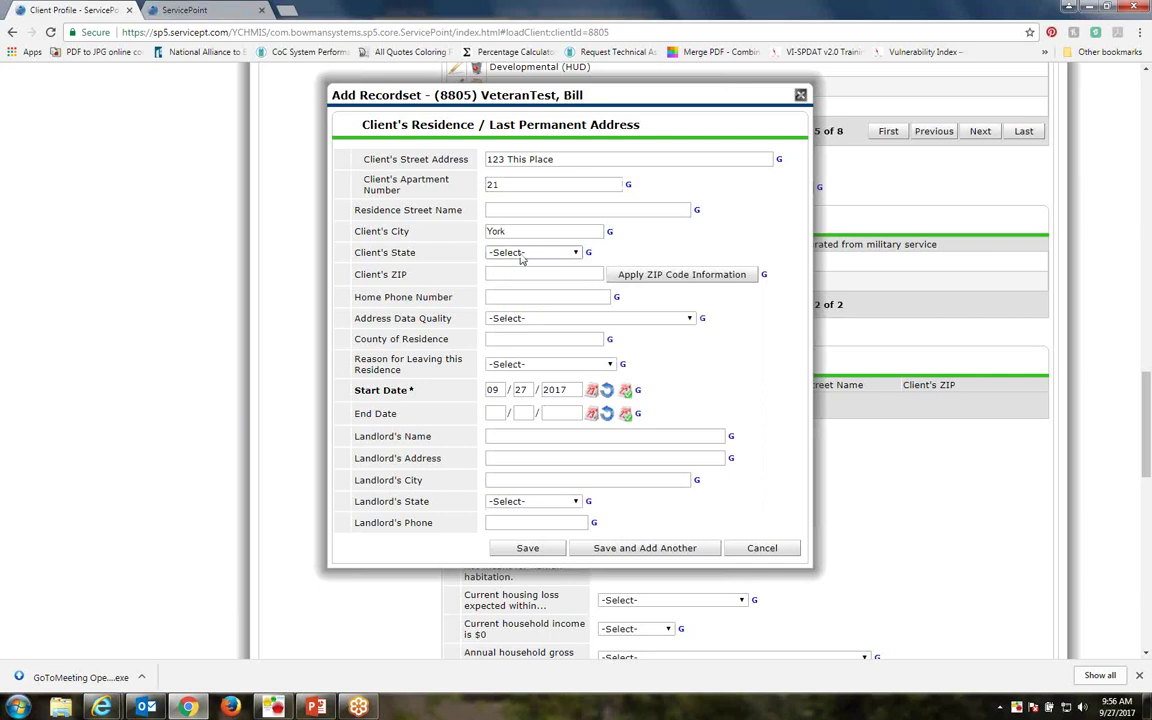
pyautogui.click(525, 253)
pyautogui.press('p')
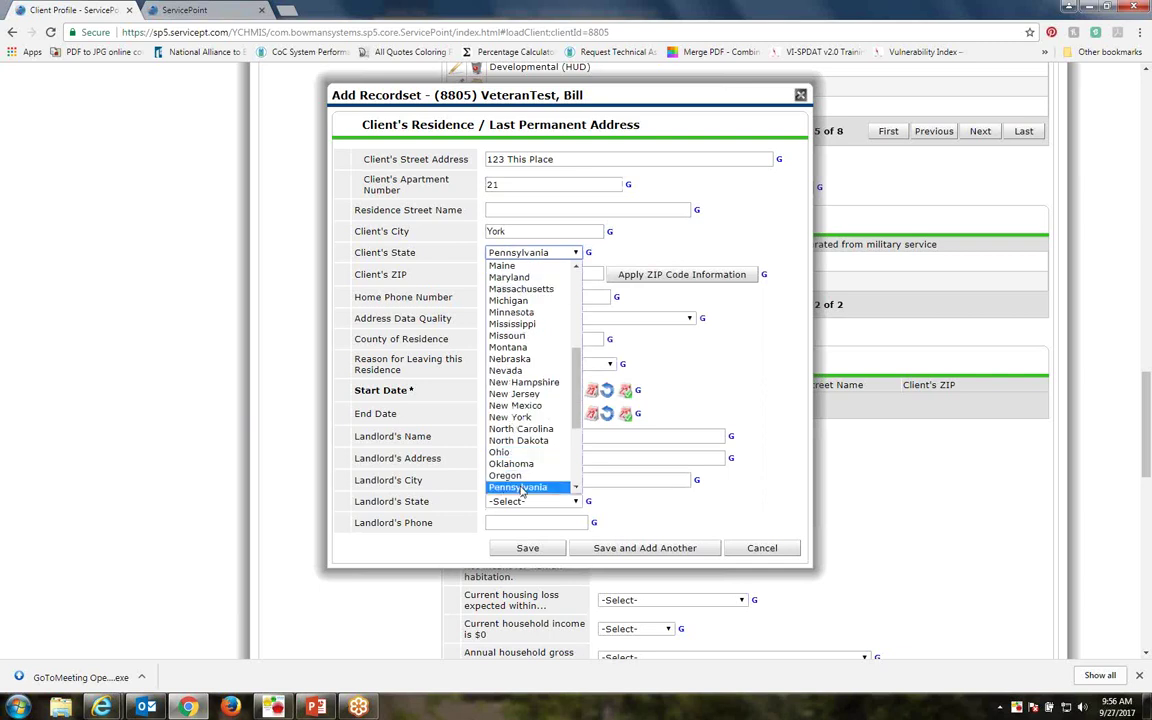
pyautogui.click(518, 486)
pyautogui.write('17401')
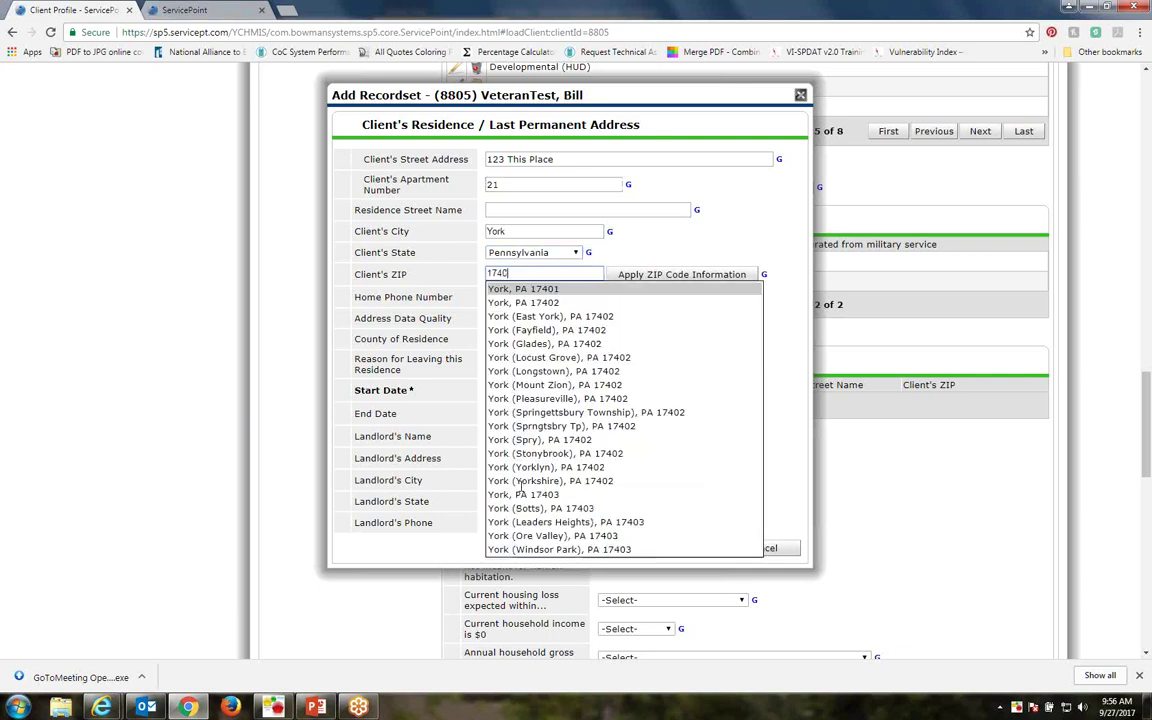
pyautogui.click(510, 288)
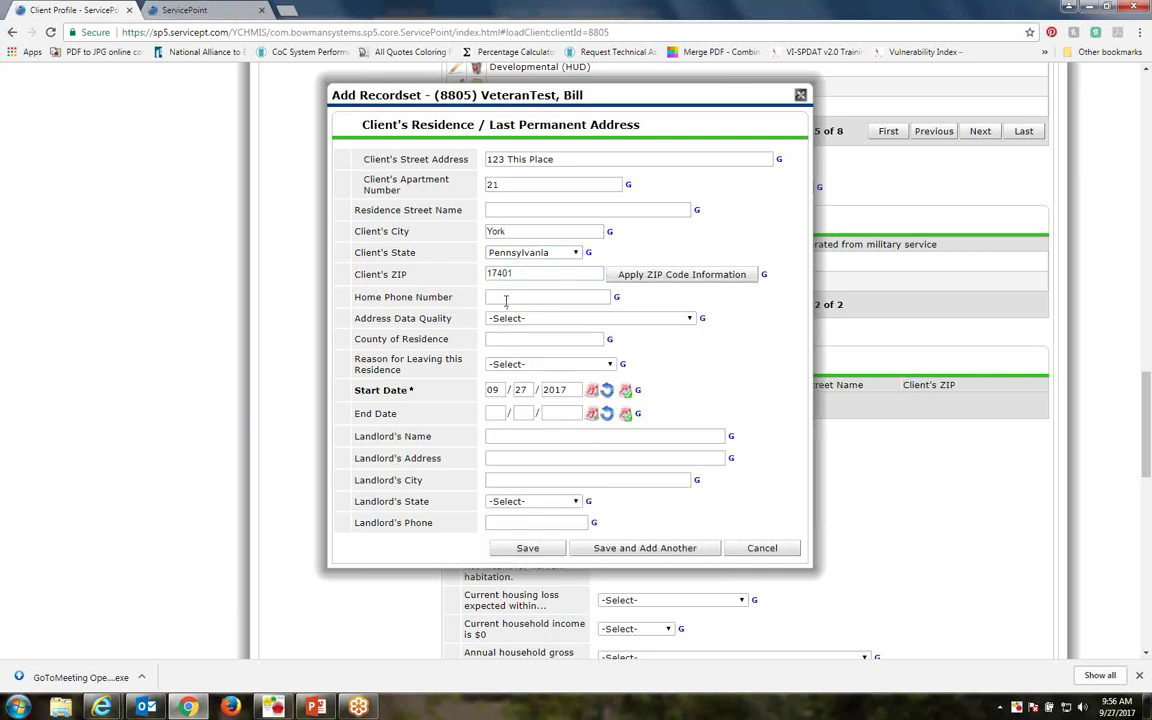
# Add the home phone, Full Address reported quality and county, then save the residence entry
pyautogui.click(508, 297)
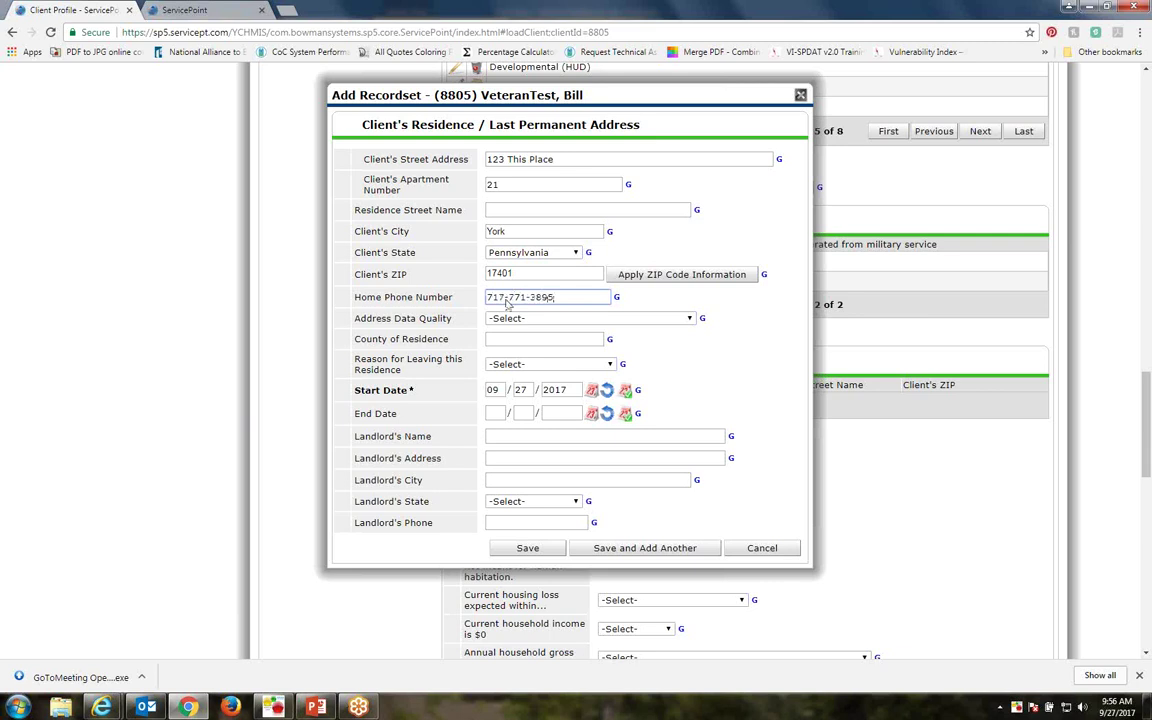
pyautogui.click(510, 318)
pyautogui.click(518, 341)
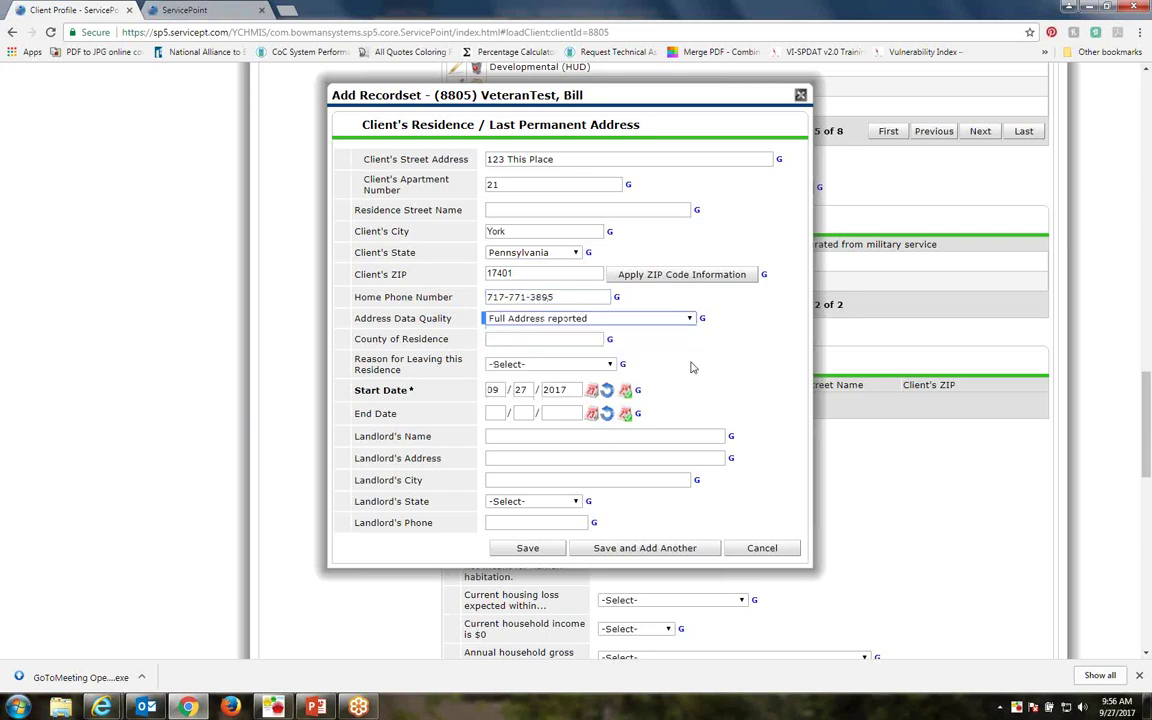
pyautogui.click(548, 342)
pyautogui.write('York')
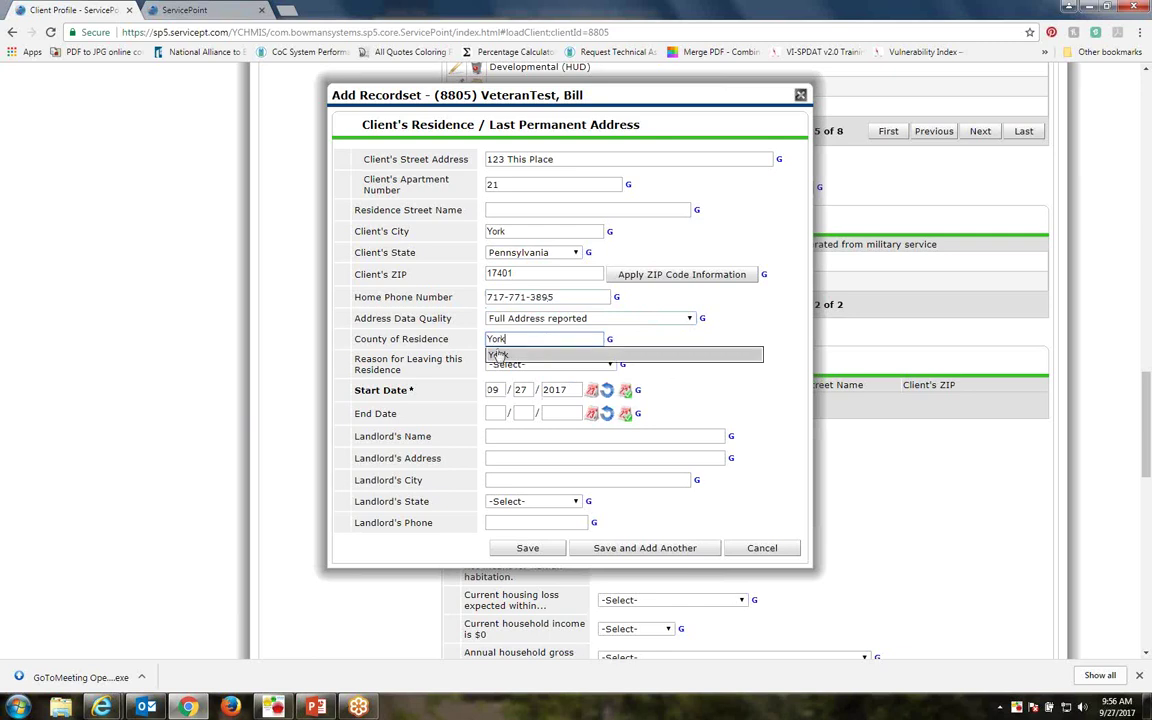
pyautogui.click(497, 355)
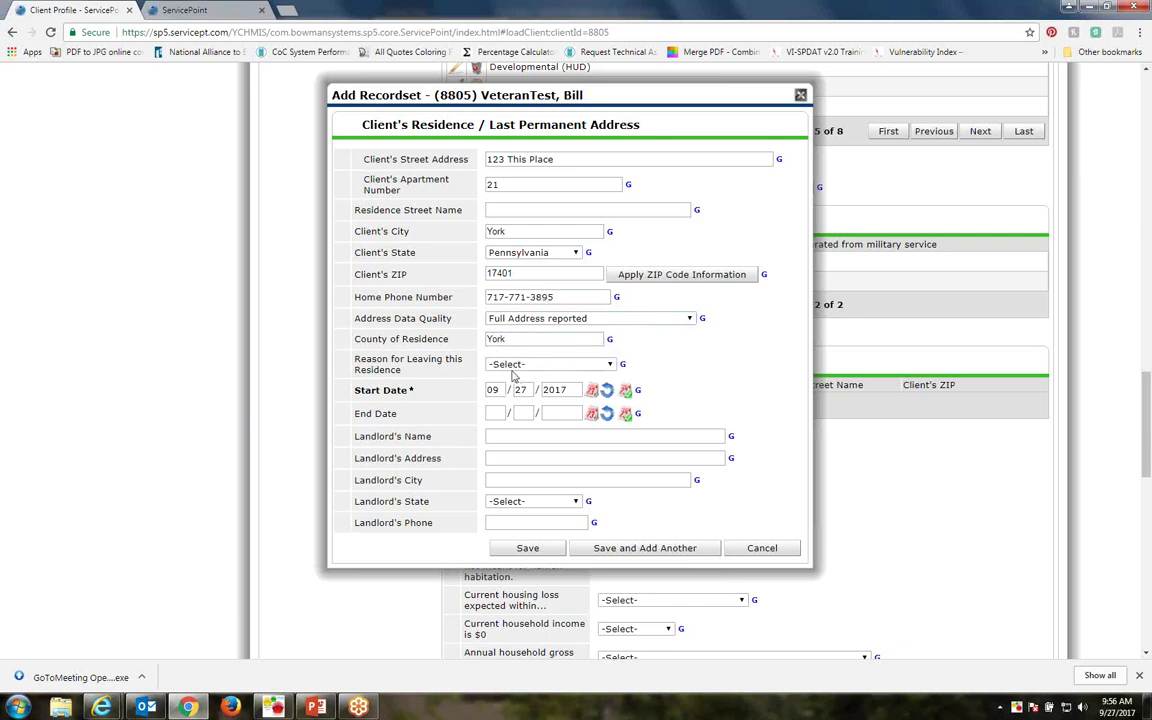
pyautogui.scroll(-1, 710, 422)
pyautogui.scroll(-2, 710, 422)
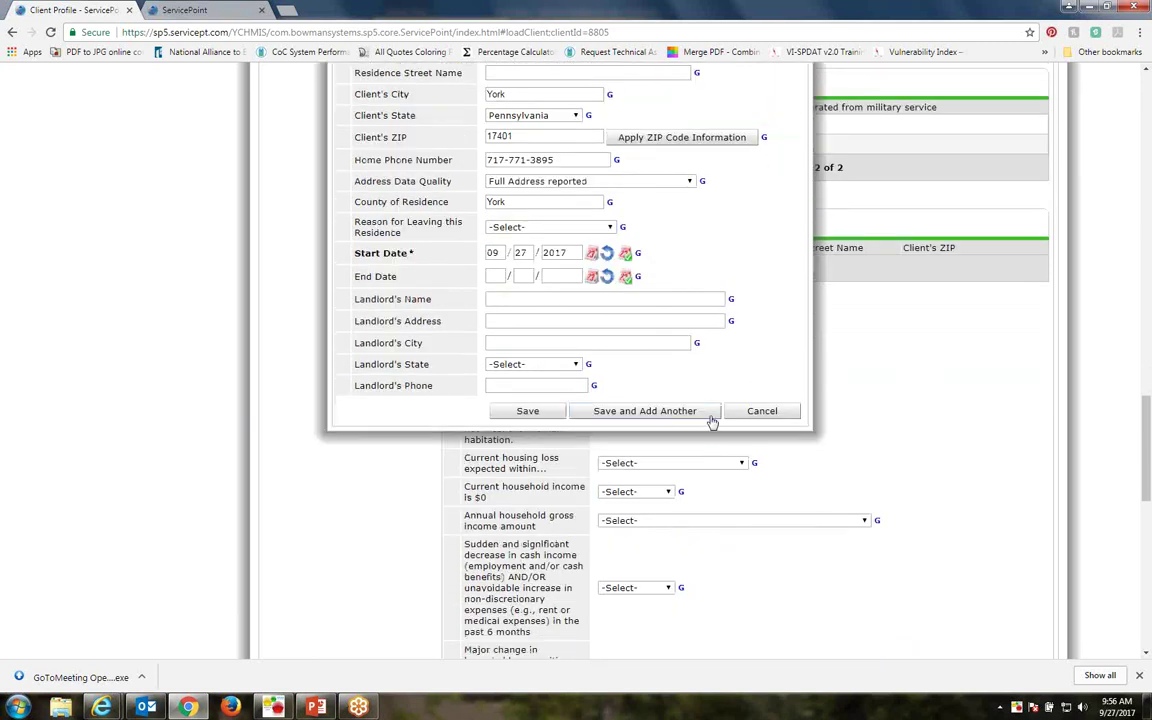
pyautogui.click(545, 411)
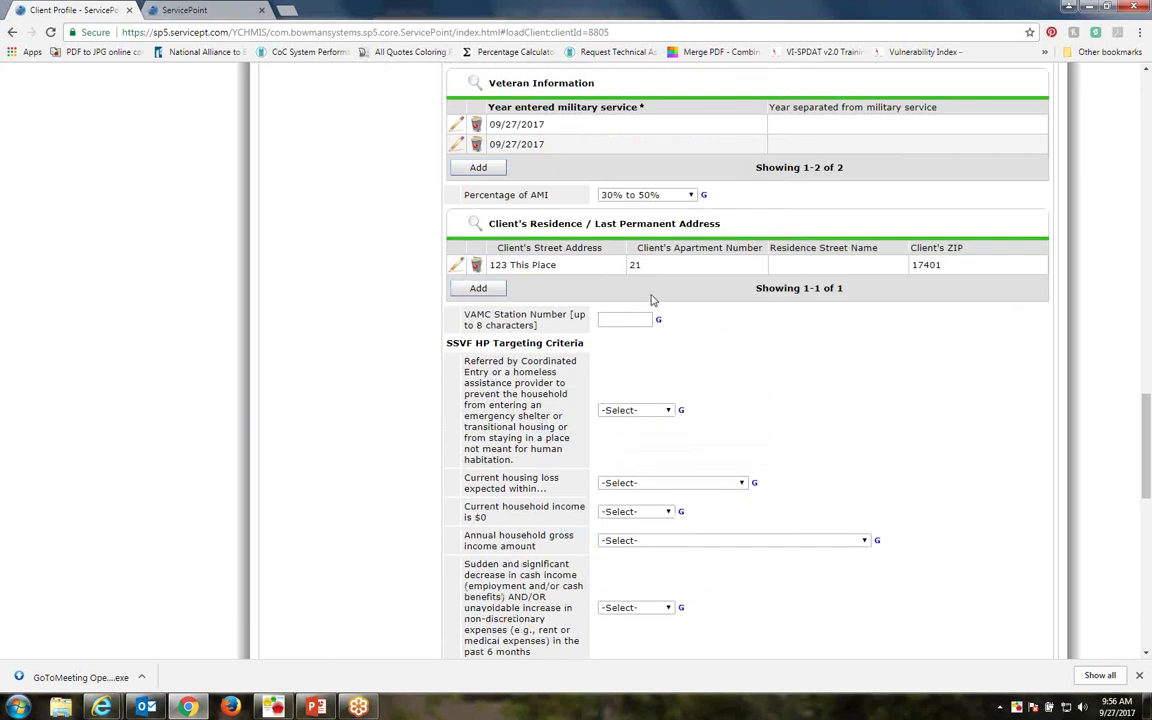
# Enter 595 as the VAMC Station Number, then scroll to the SSVF HP Targeting Criteria
pyautogui.scroll(-1, 650, 296)
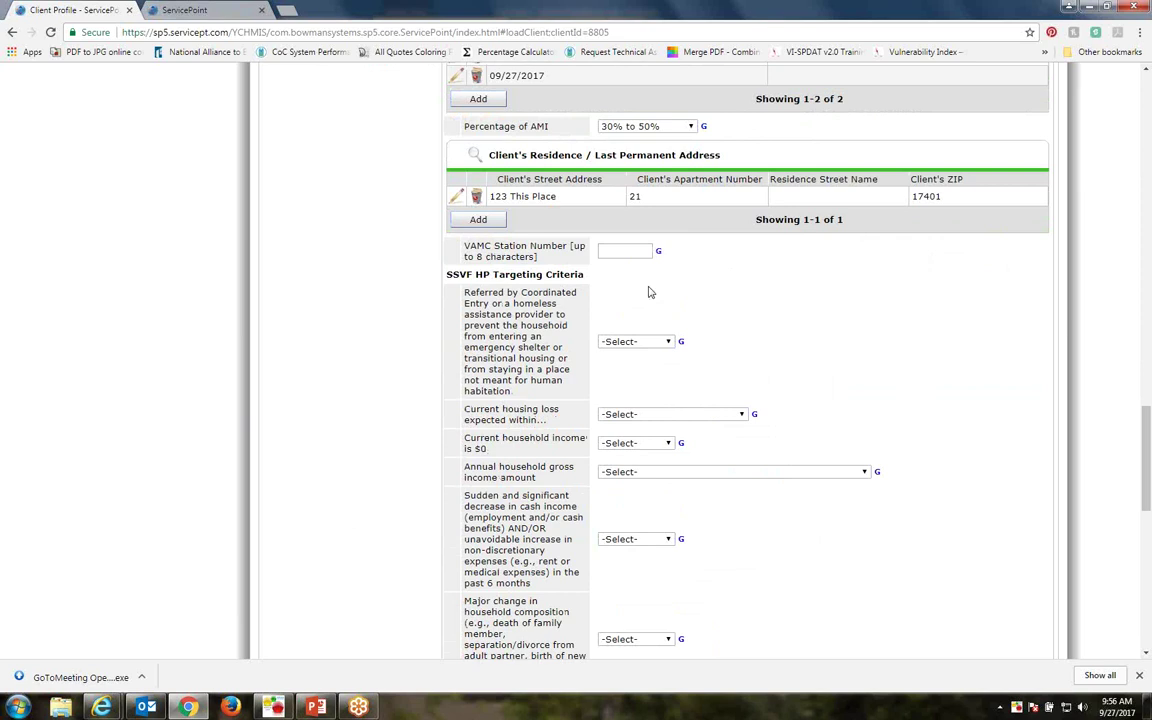
pyautogui.moveTo(463, 246); pyautogui.dragTo(555, 263)
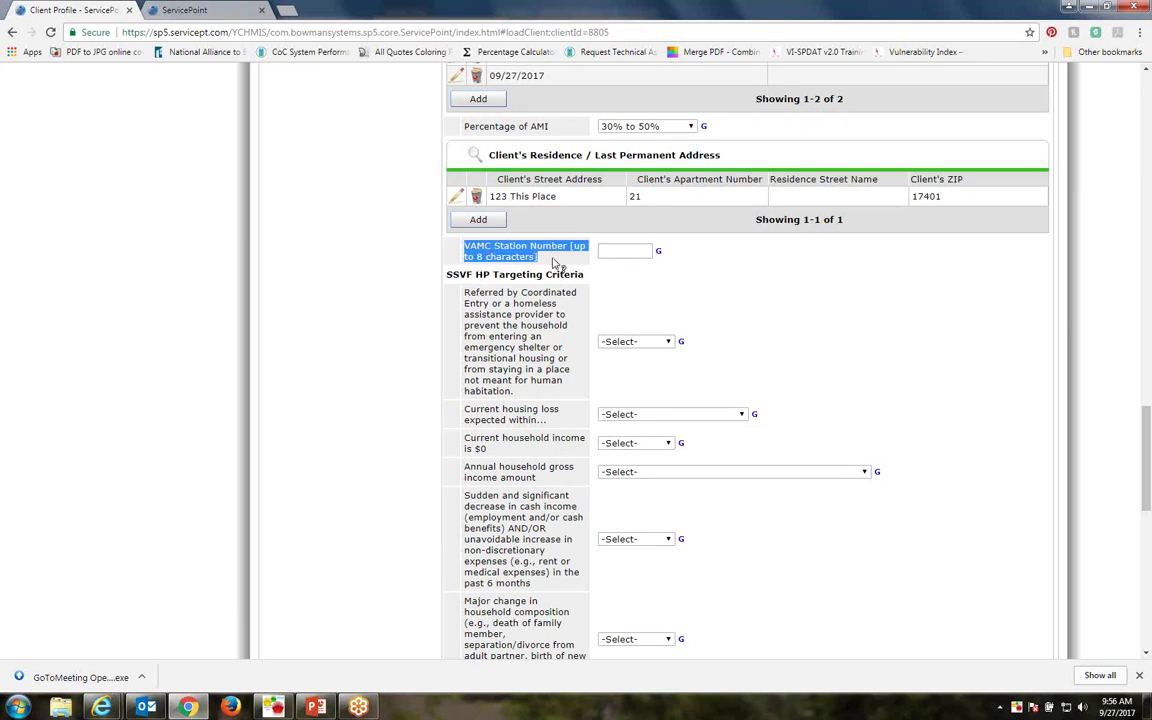
pyautogui.click(626, 248)
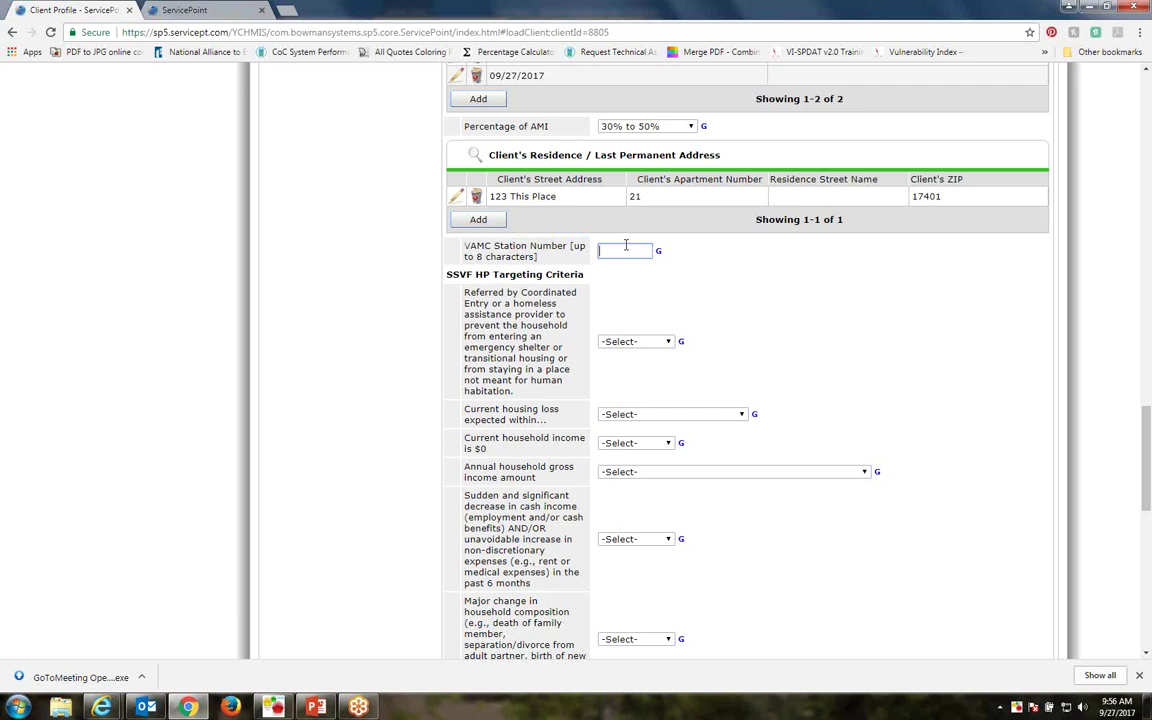
pyautogui.write('595')
pyautogui.click(726, 260)
pyautogui.doubleClick(645, 251)
pyautogui.click(502, 240)
pyautogui.scroll(-2, 843, 309)
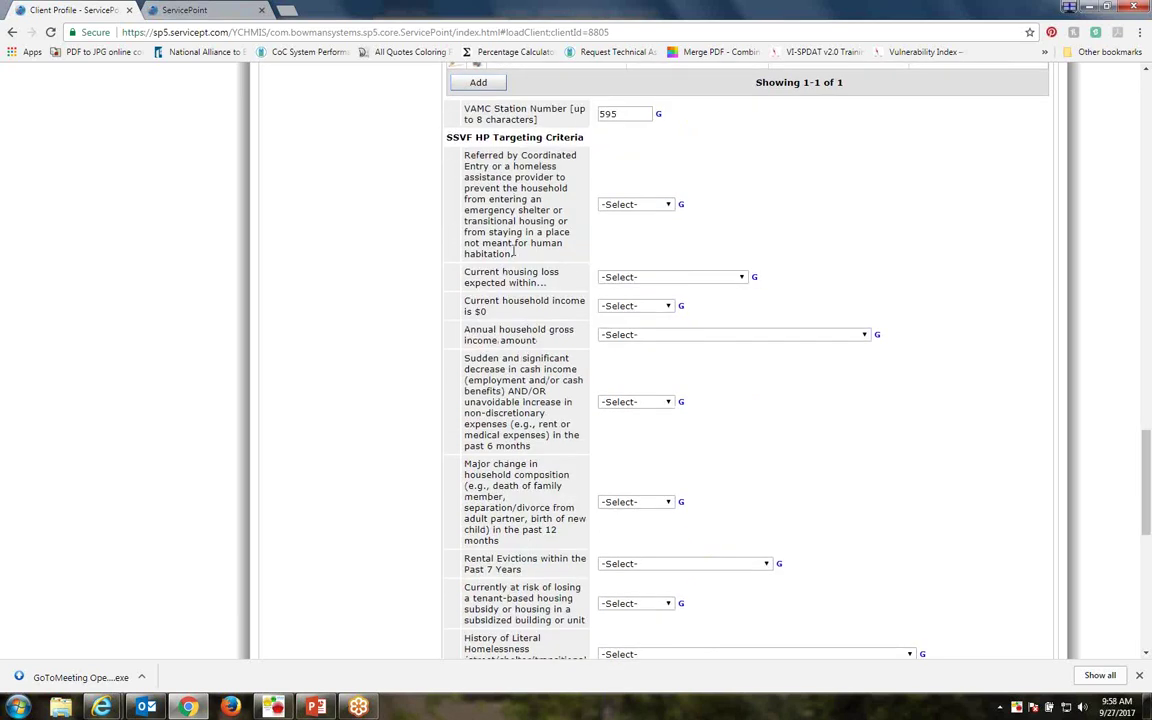
pyautogui.scroll(-1, 514, 253)
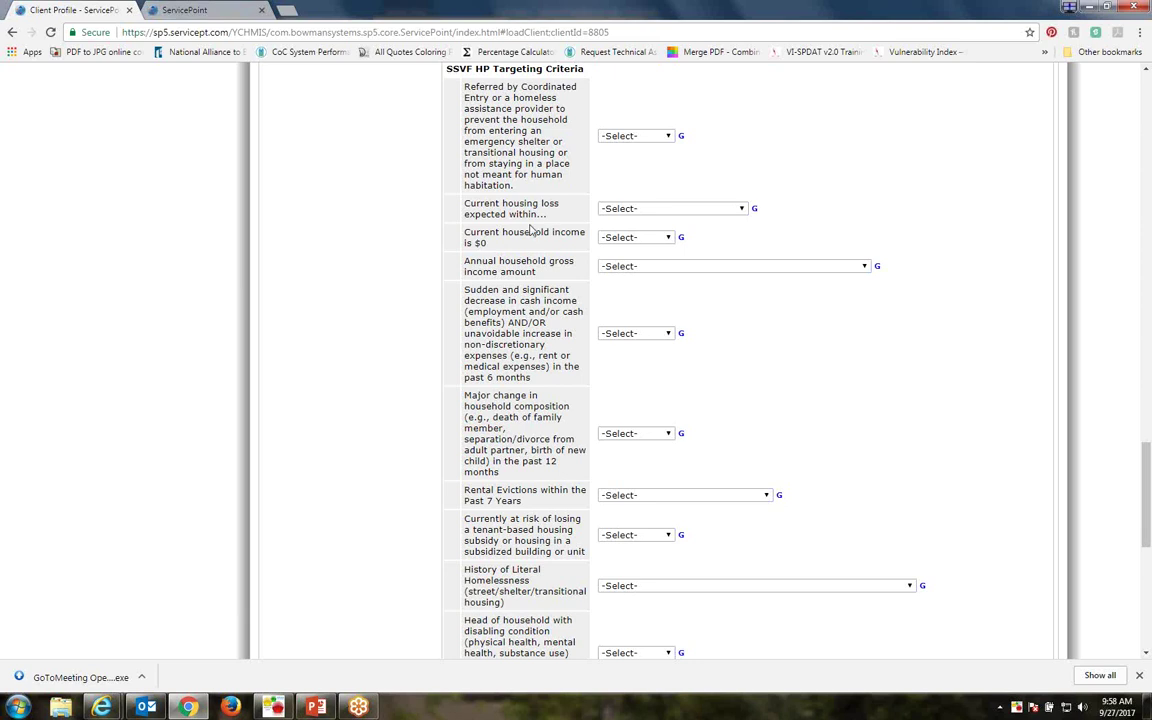
pyautogui.click(641, 137)
pyautogui.click(640, 146)
pyautogui.click(629, 209)
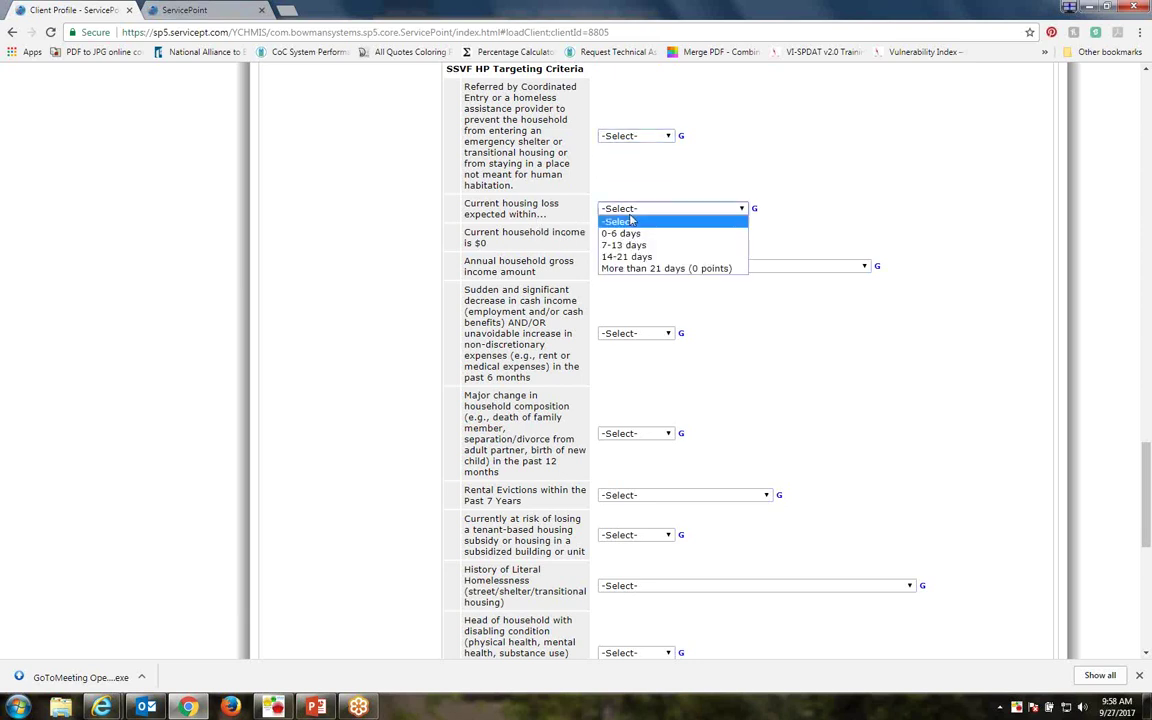
pyautogui.click(631, 220)
pyautogui.click(644, 240)
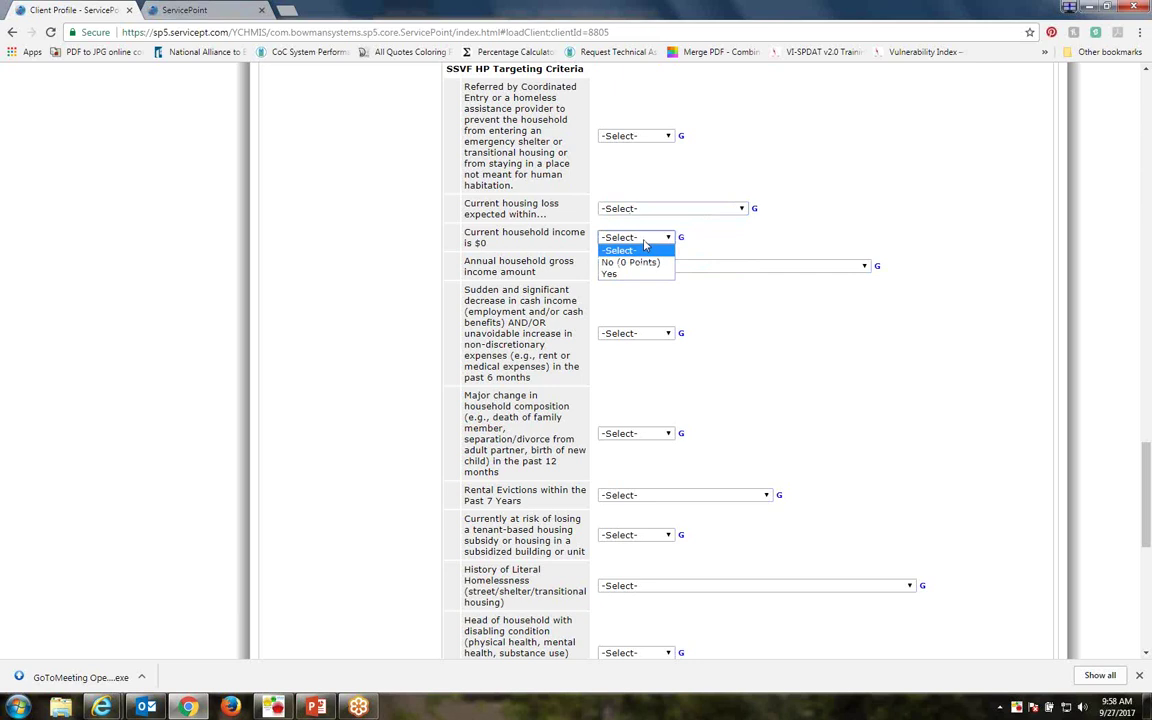
pyautogui.click(644, 249)
pyautogui.click(654, 266)
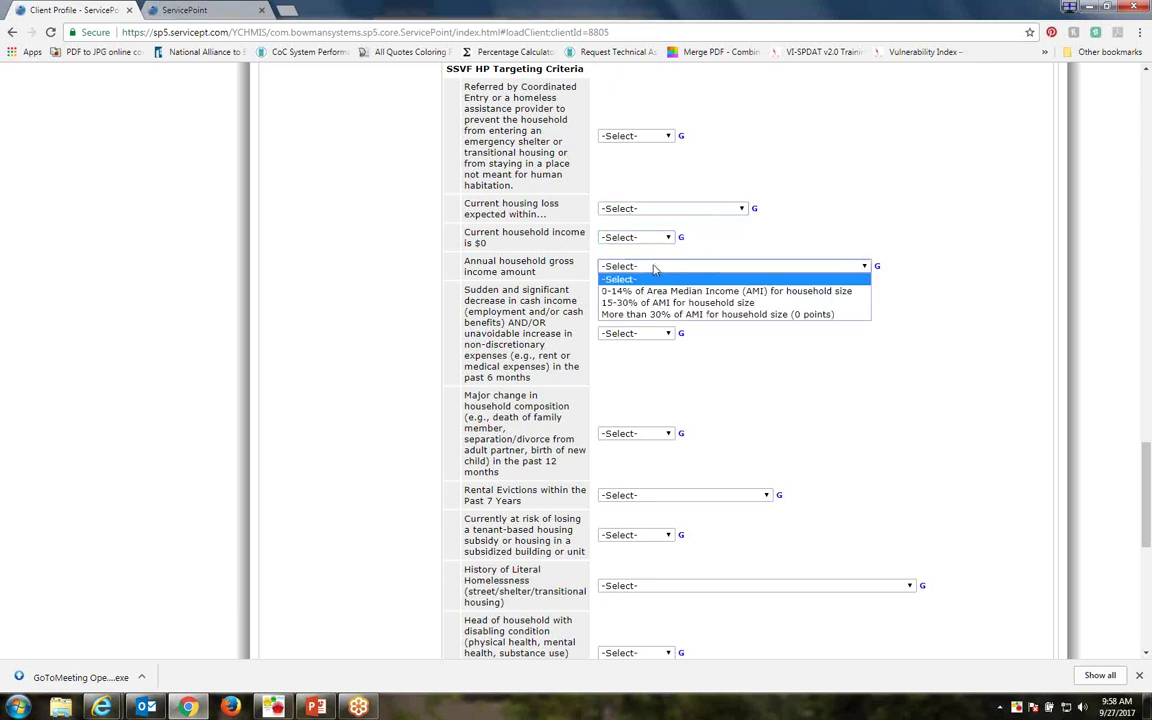
pyautogui.click(654, 278)
pyautogui.scroll(-5, 736, 373)
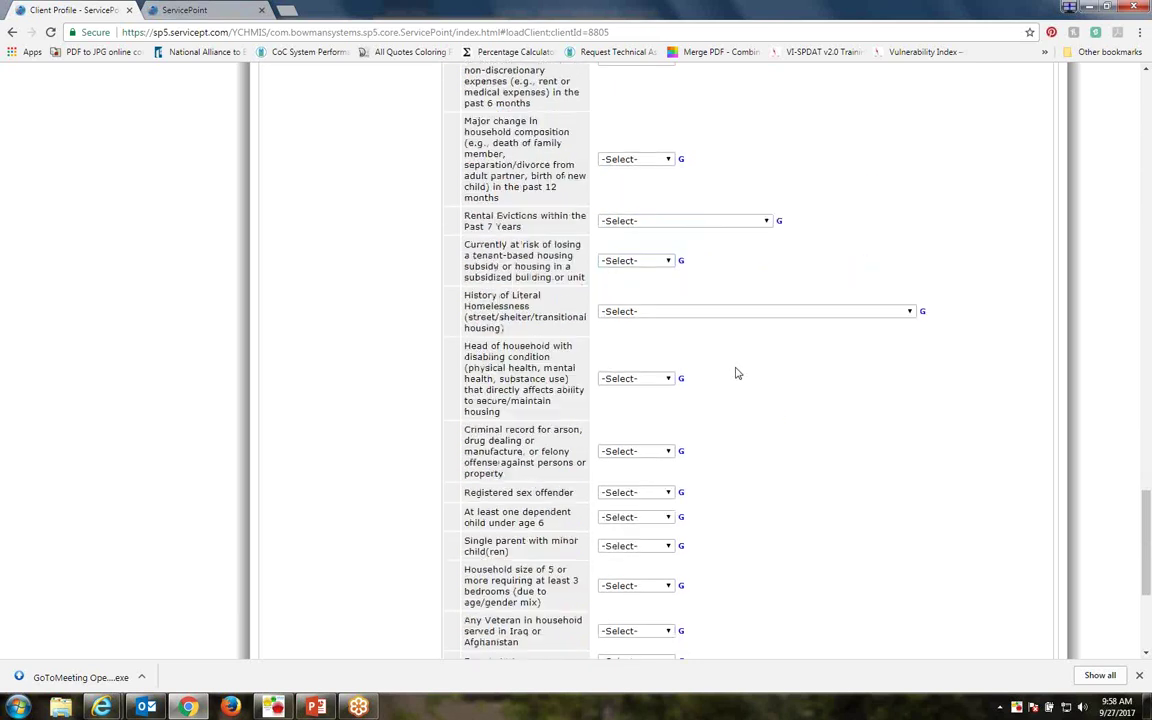
pyautogui.scroll(-5, 736, 373)
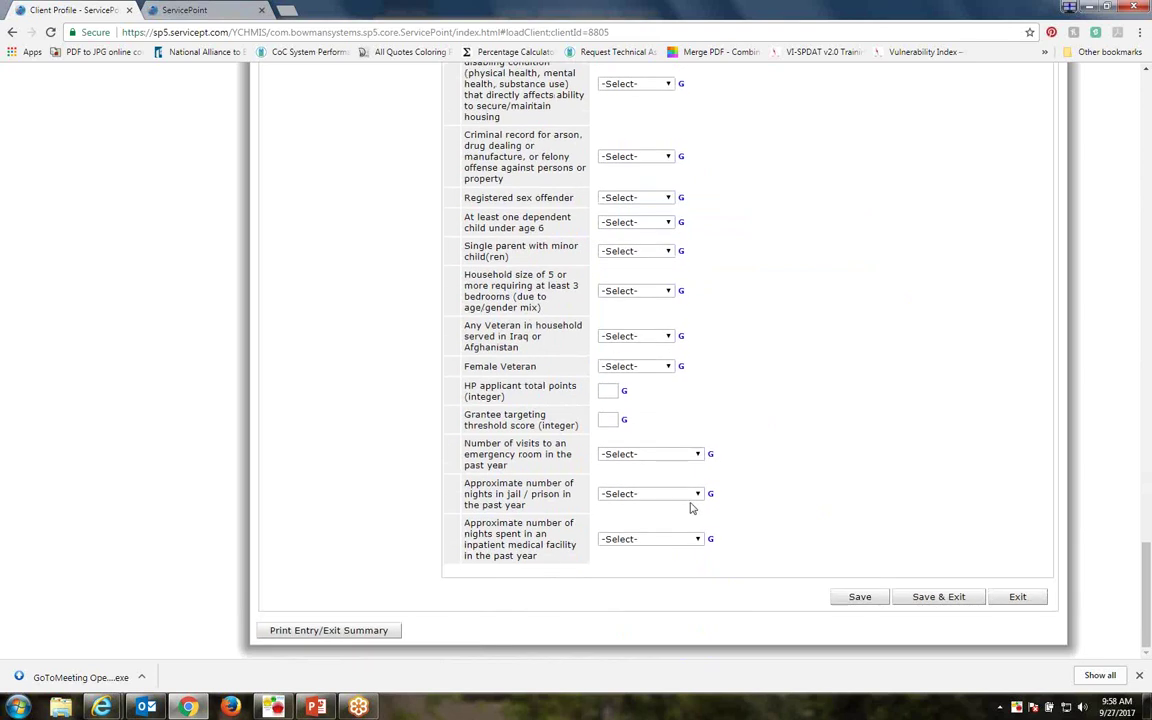
pyautogui.scroll(12, 689, 508)
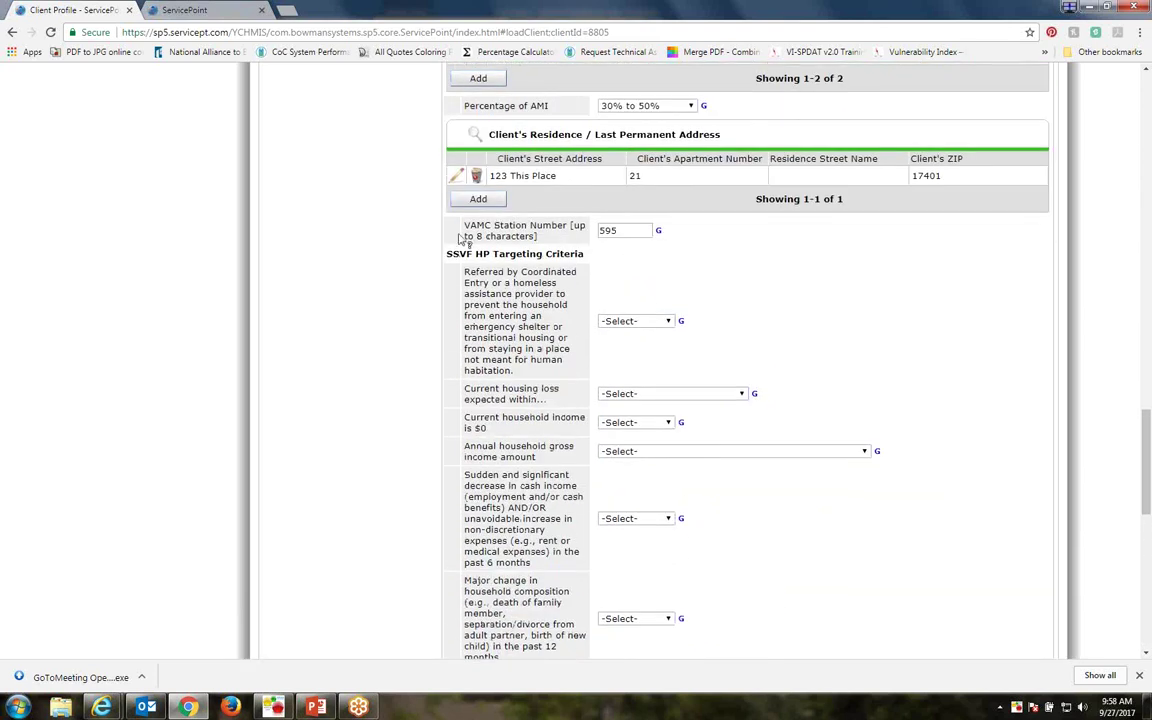
pyautogui.moveTo(424, 212); pyautogui.dragTo(545, 243)
pyautogui.click(499, 224)
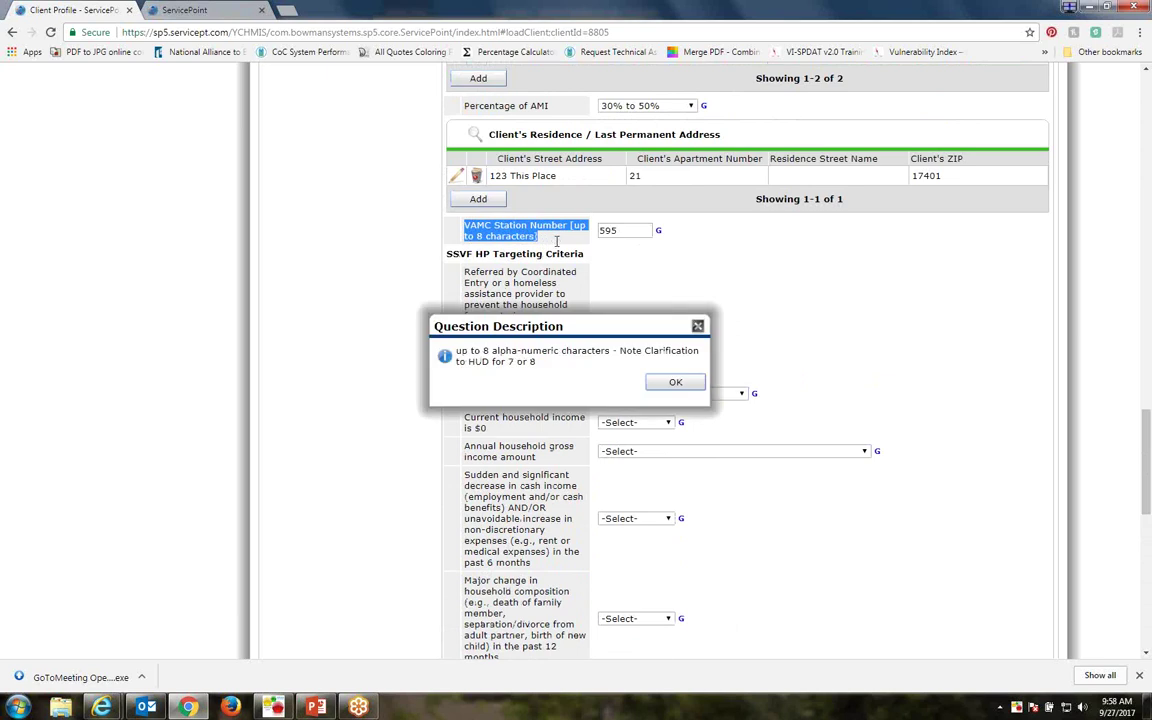
pyautogui.click(668, 379)
pyautogui.scroll(-8, 754, 314)
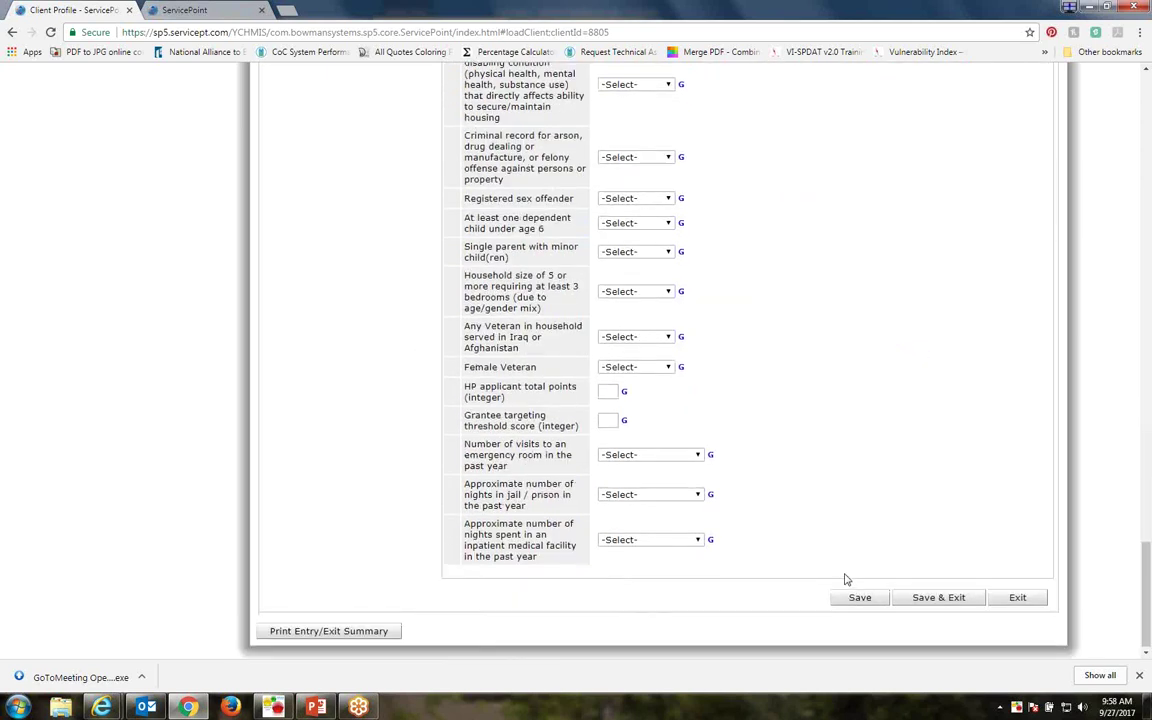
pyautogui.scroll(20, 845, 580)
pyautogui.scroll(5, 674, 391)
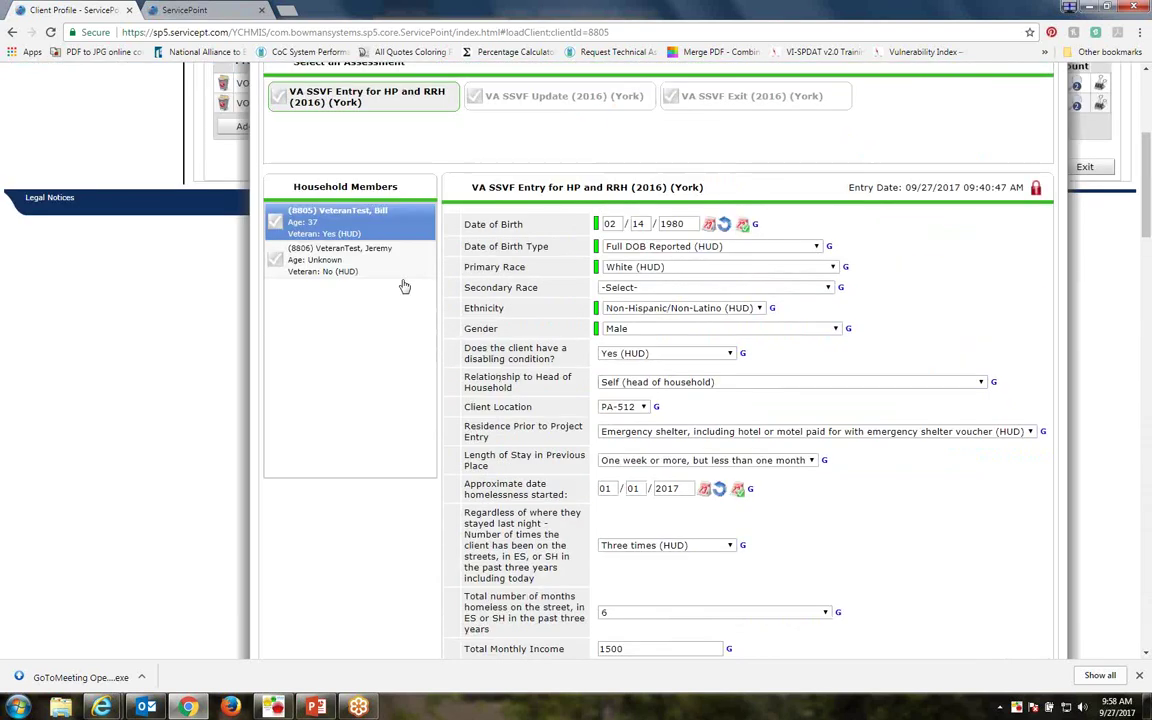
# For the second household member, enter birth date 02/01/2016 as Full DOB Reported (HUD)
pyautogui.click(304, 297)
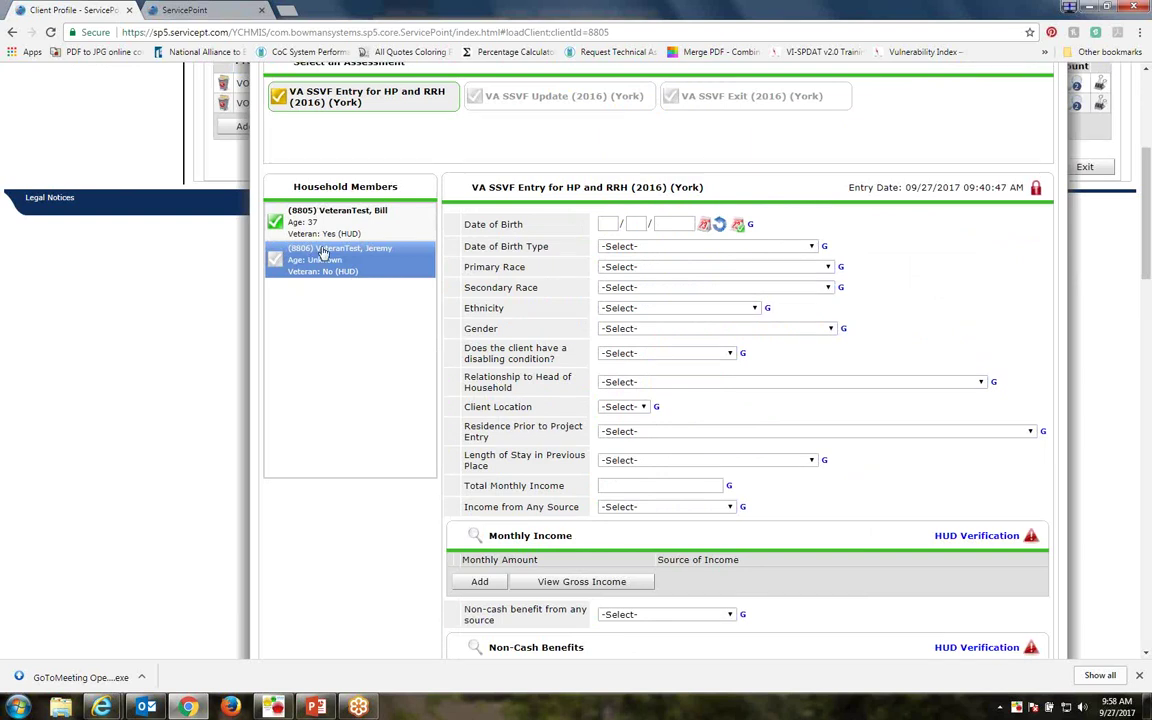
pyautogui.click(604, 224)
pyautogui.write('02 / 01 / 2016')
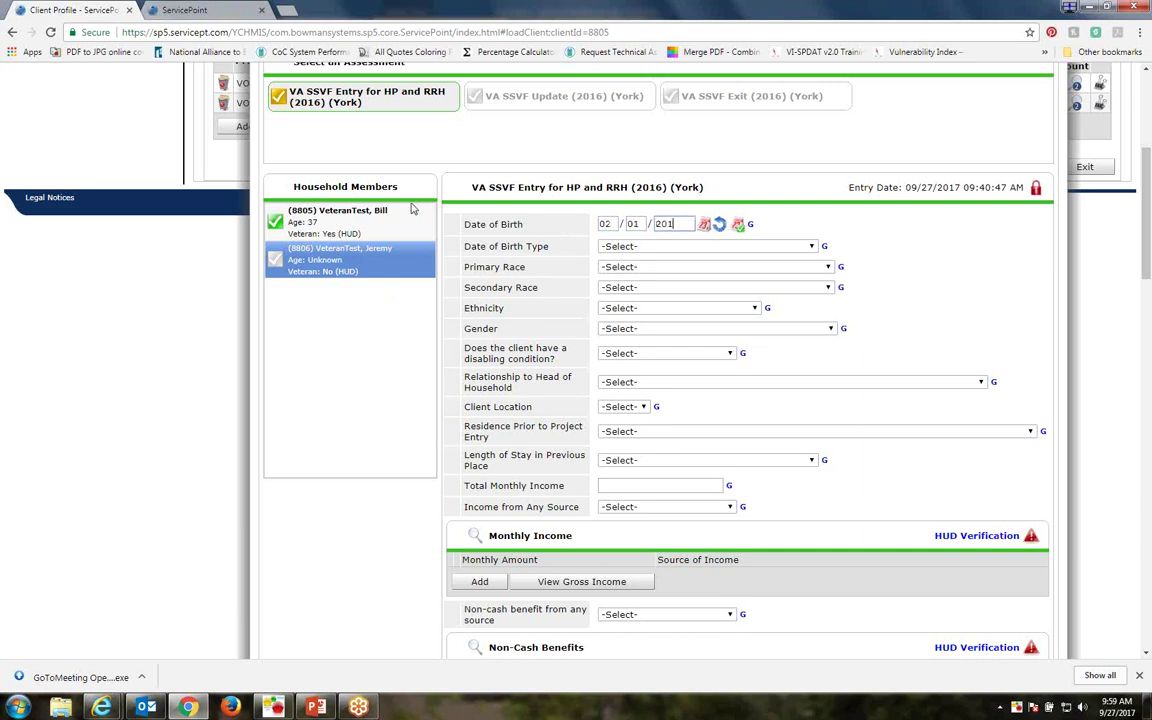
pyautogui.click(632, 247)
pyautogui.click(632, 271)
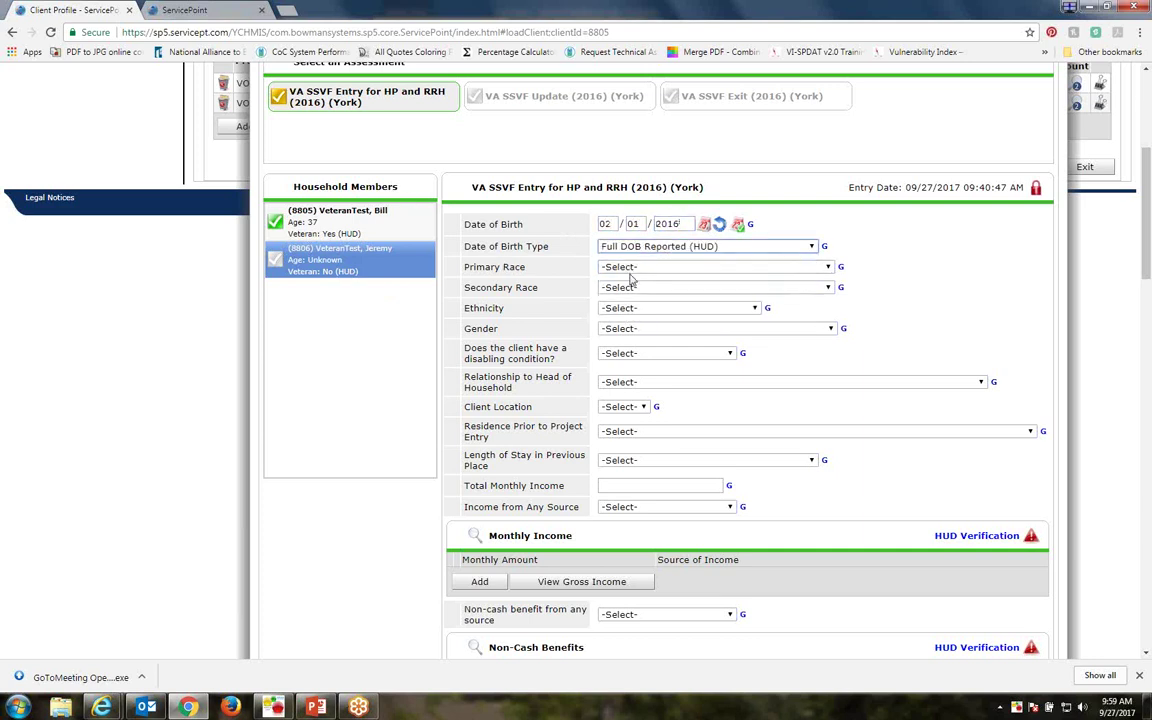
# Set primary race to White, ethnicity to Non-Hispanic/Non-Latino, and gender to Male
pyautogui.click(632, 267)
pyautogui.click(632, 340)
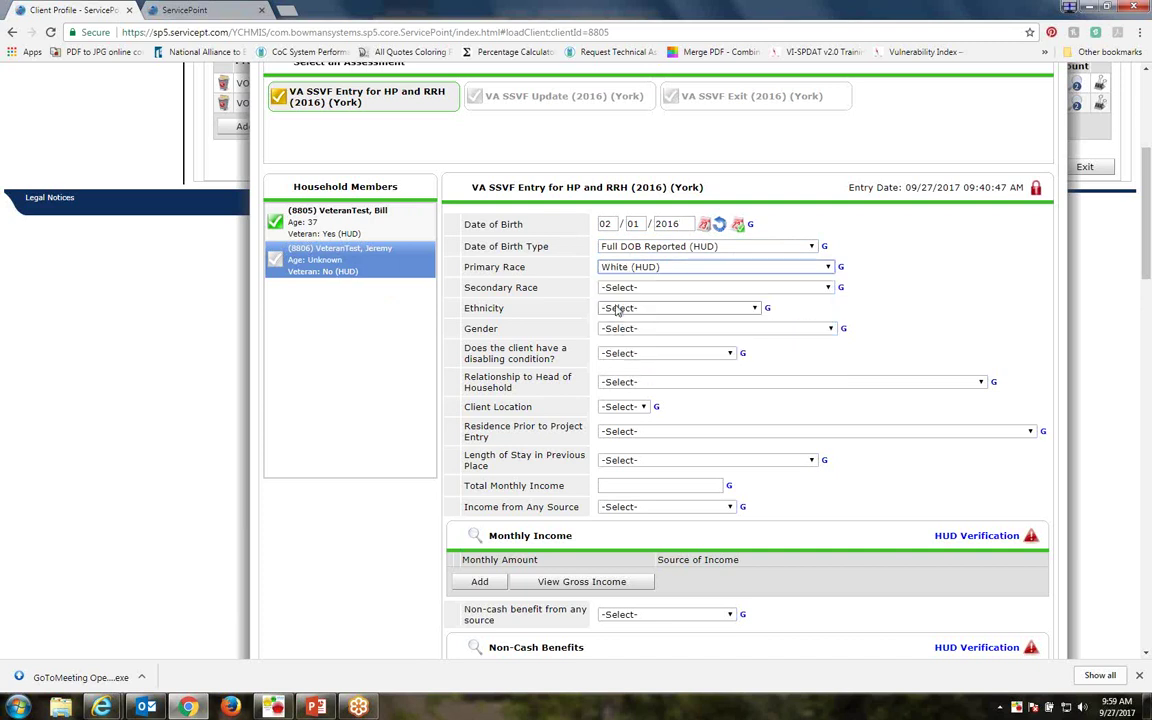
pyautogui.click(640, 308)
pyautogui.click(625, 329)
pyautogui.click(617, 330)
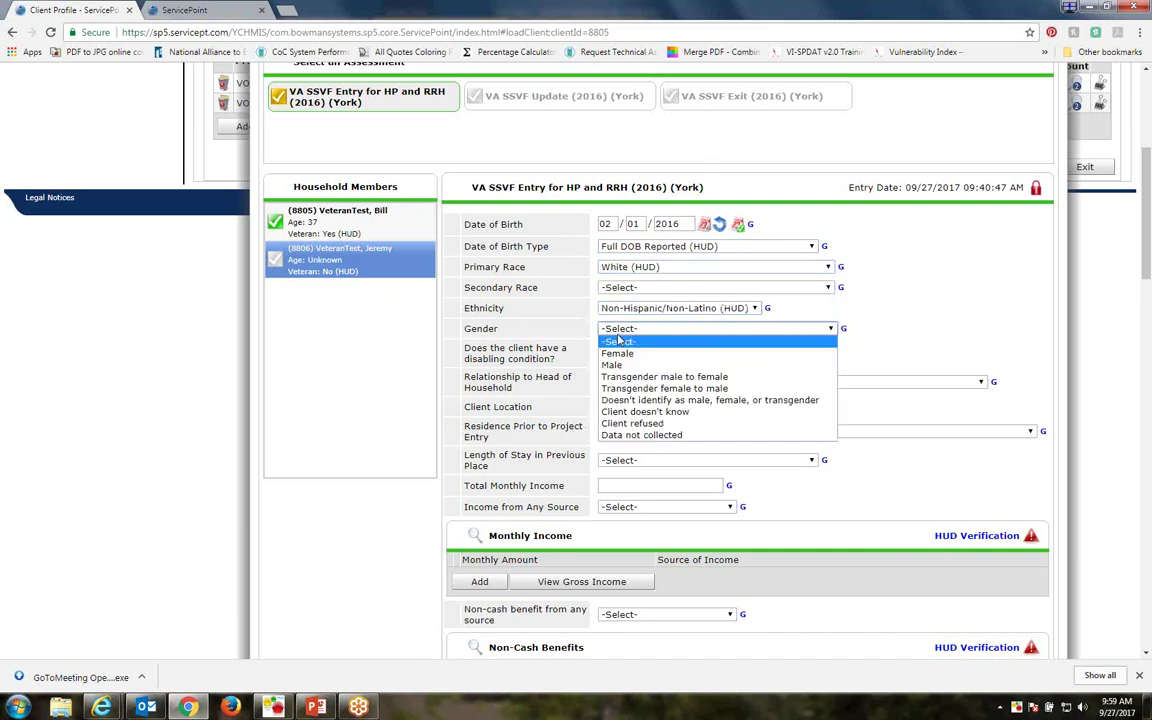
pyautogui.click(617, 362)
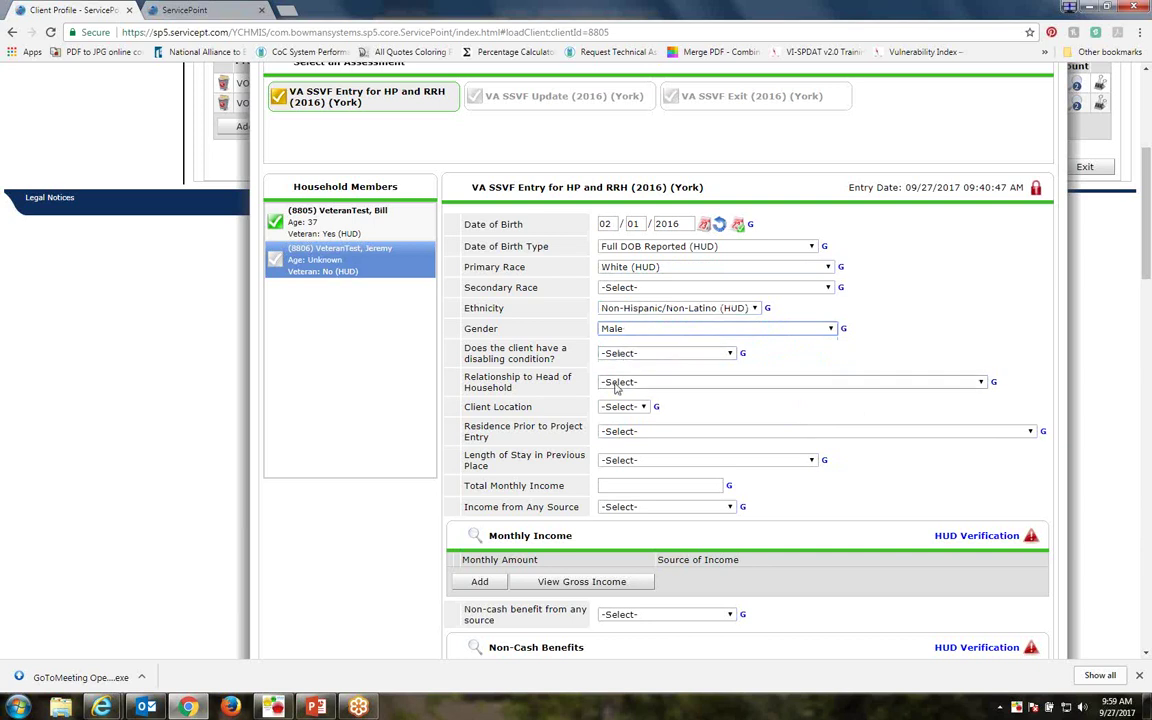
# Set relationship to head of household's child, location PA-512, and prior residence as a family member's home
pyautogui.click(615, 386)
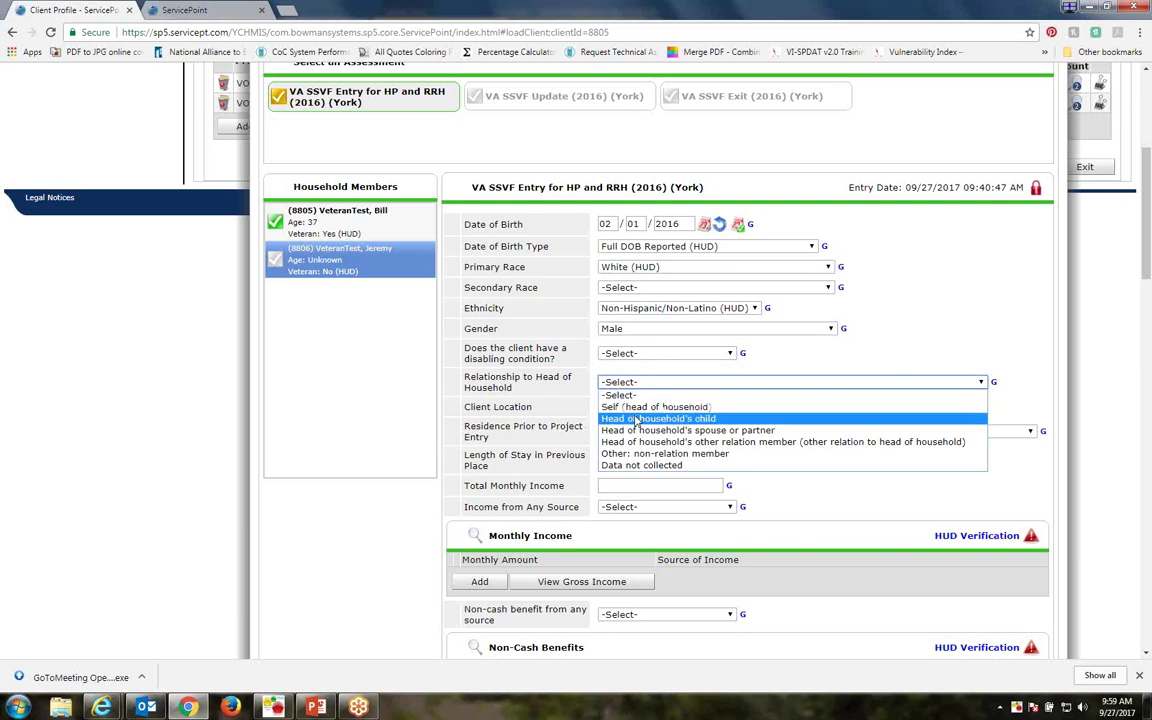
pyautogui.click(636, 420)
pyautogui.click(636, 410)
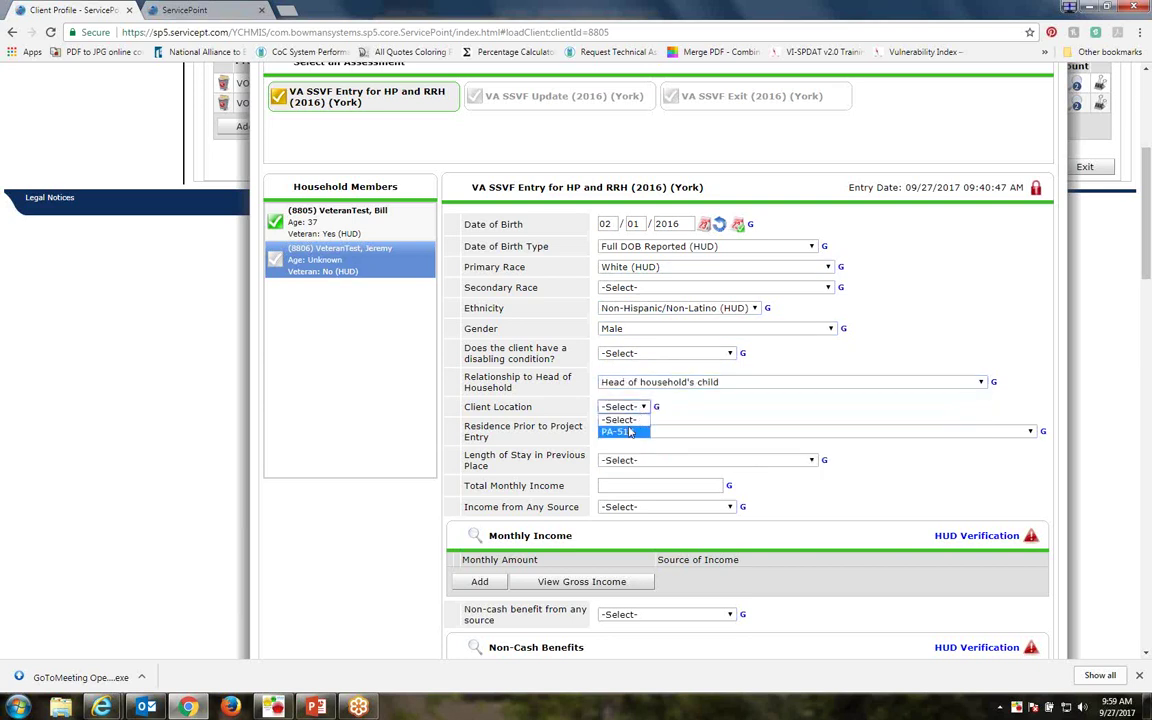
pyautogui.click(636, 431)
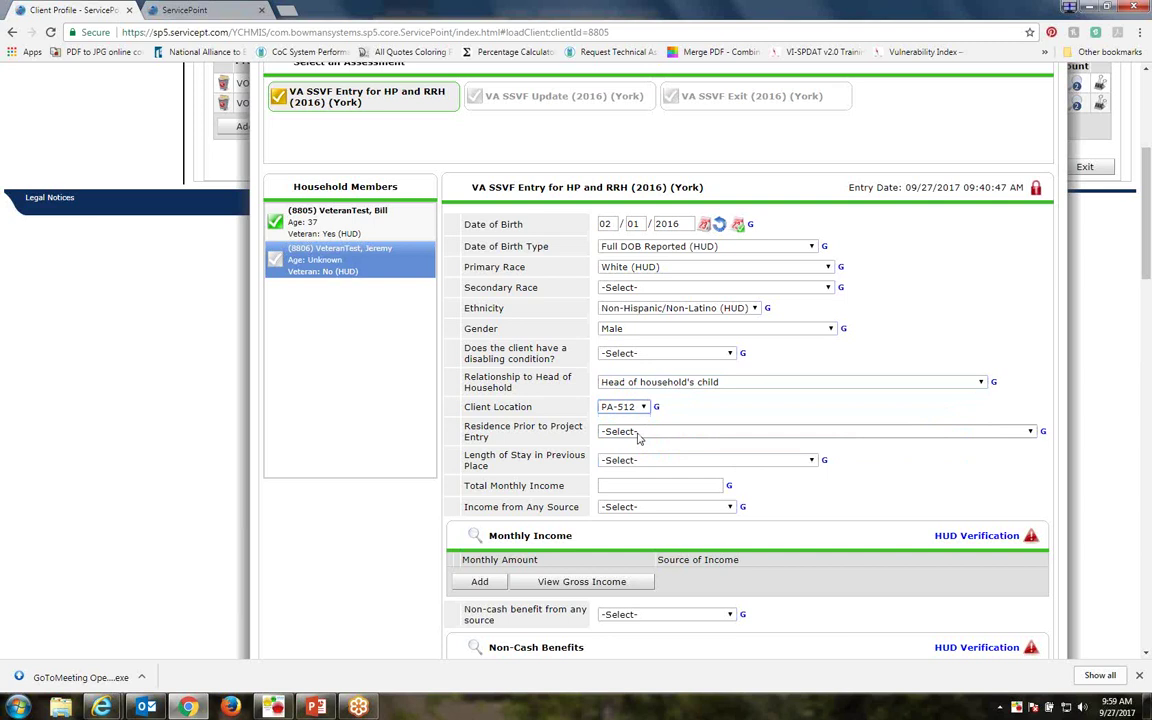
pyautogui.click(640, 433)
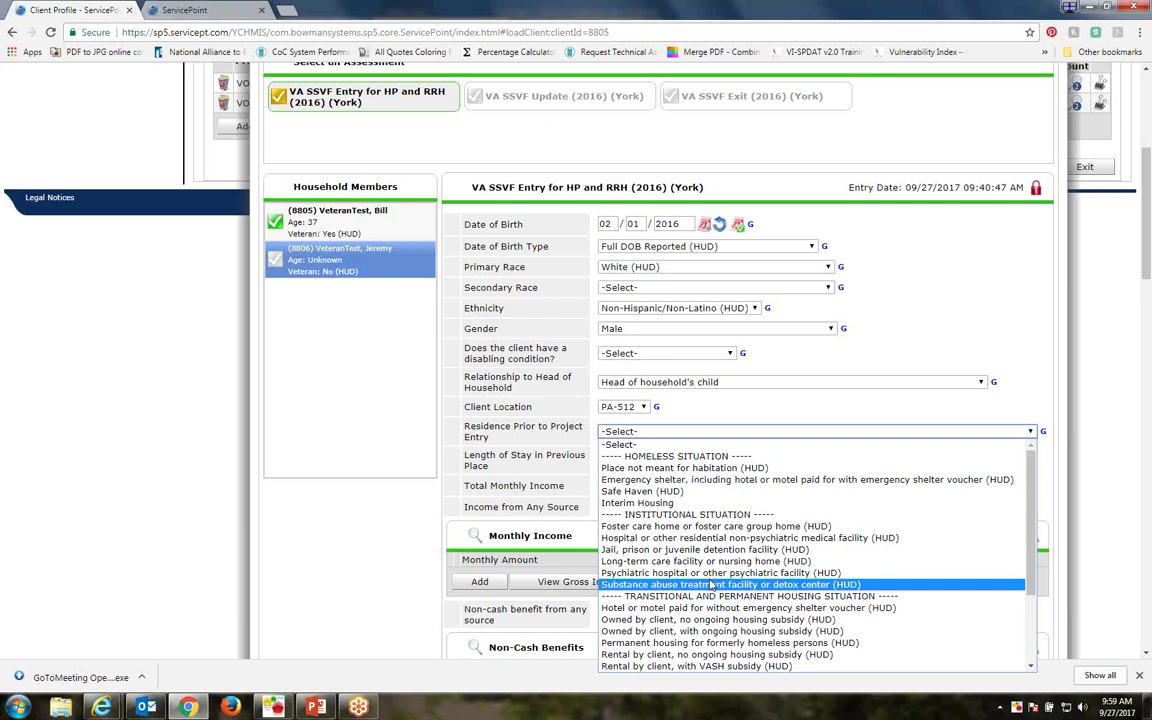
pyautogui.scroll(-3, 645, 585)
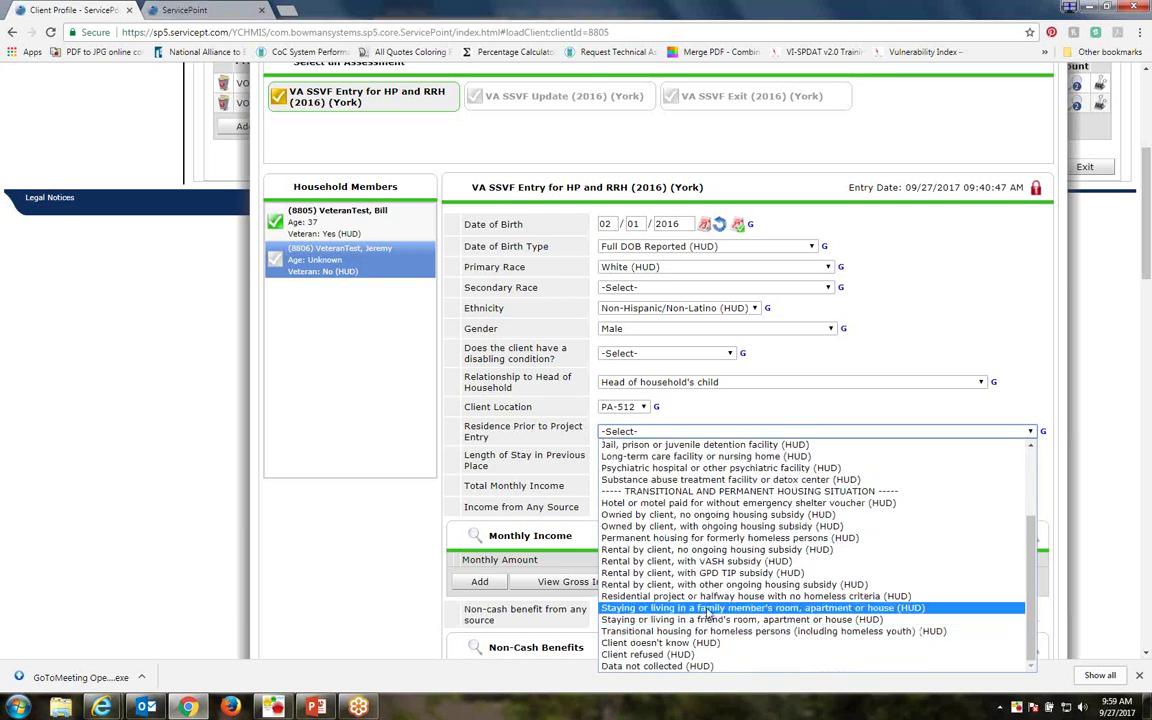
pyautogui.click(712, 608)
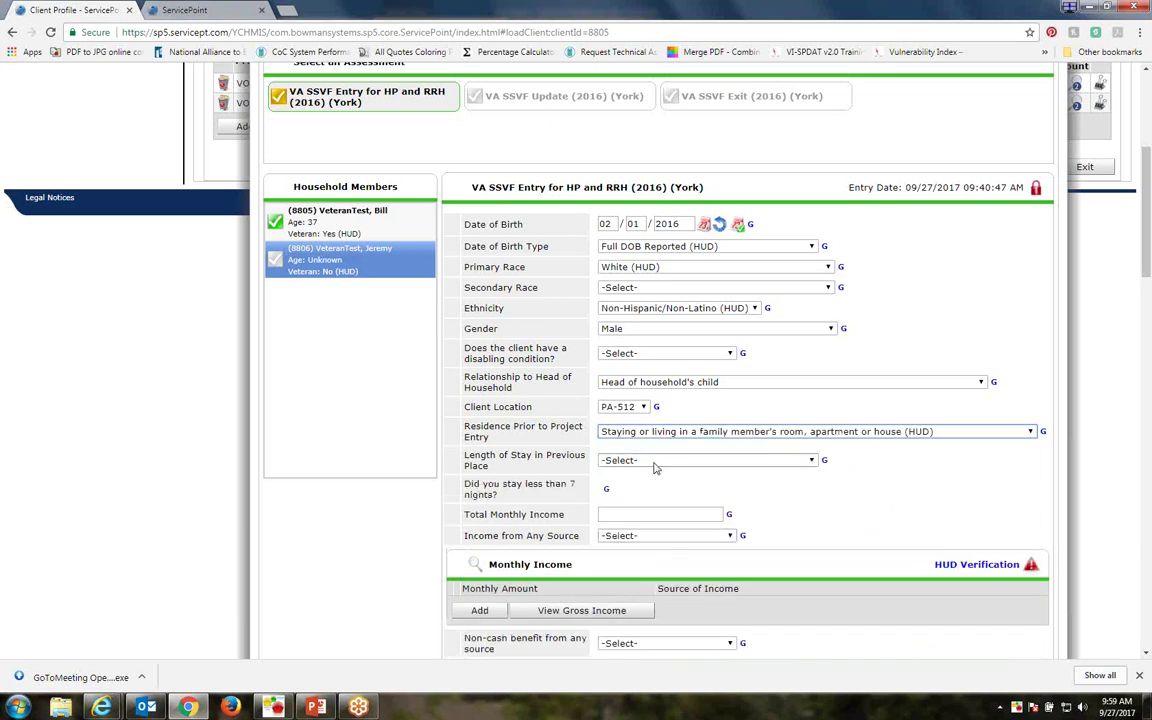
pyautogui.click(655, 460)
# Choose 'One week or more, but less than one month' for Length of Stay in Previous Place, then review the form
pyautogui.click(660, 507)
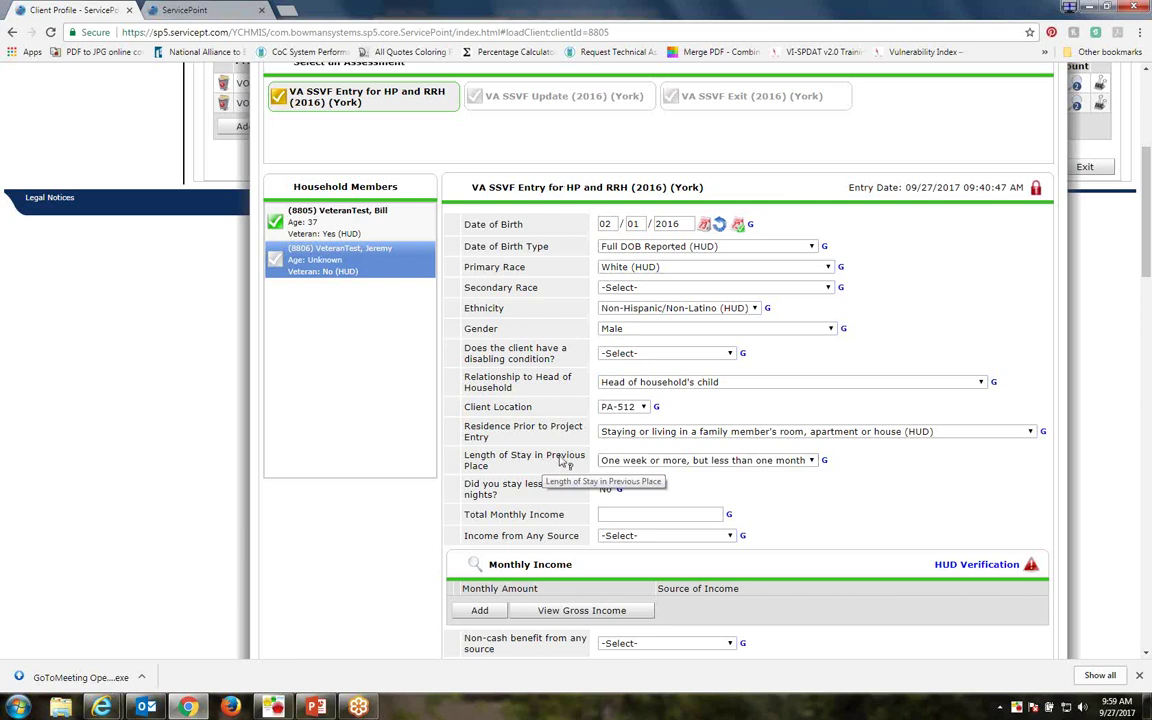
pyautogui.scroll(-4, 562, 460)
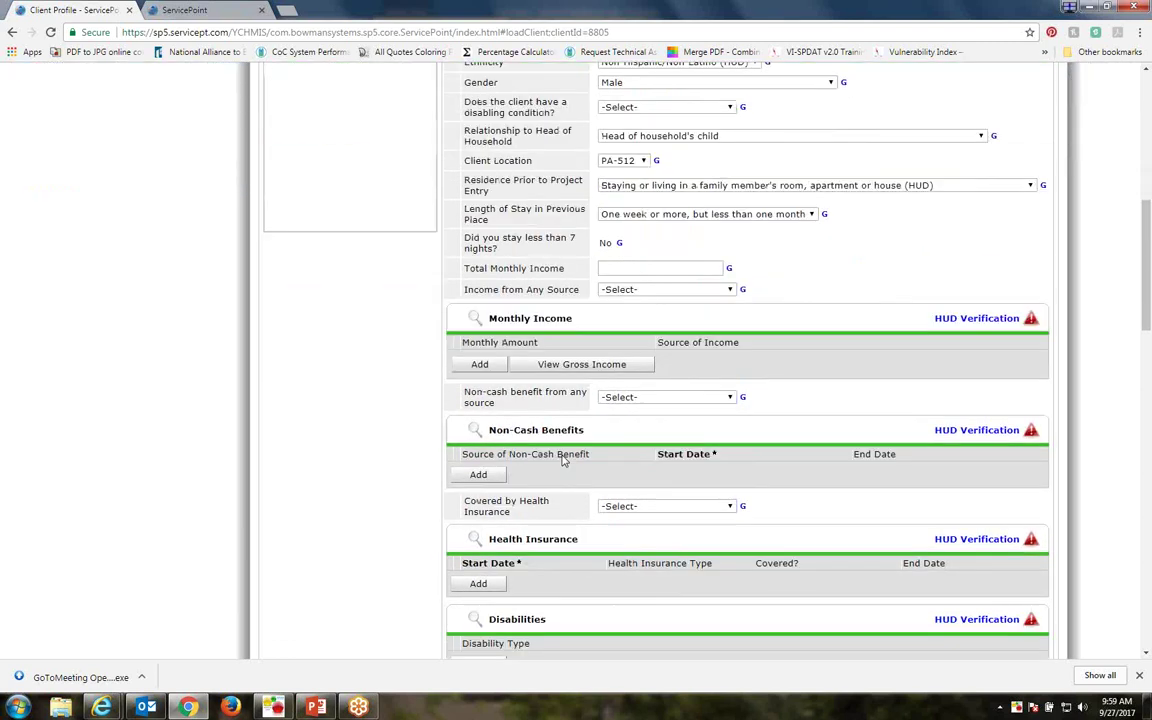
pyautogui.scroll(-5, 562, 460)
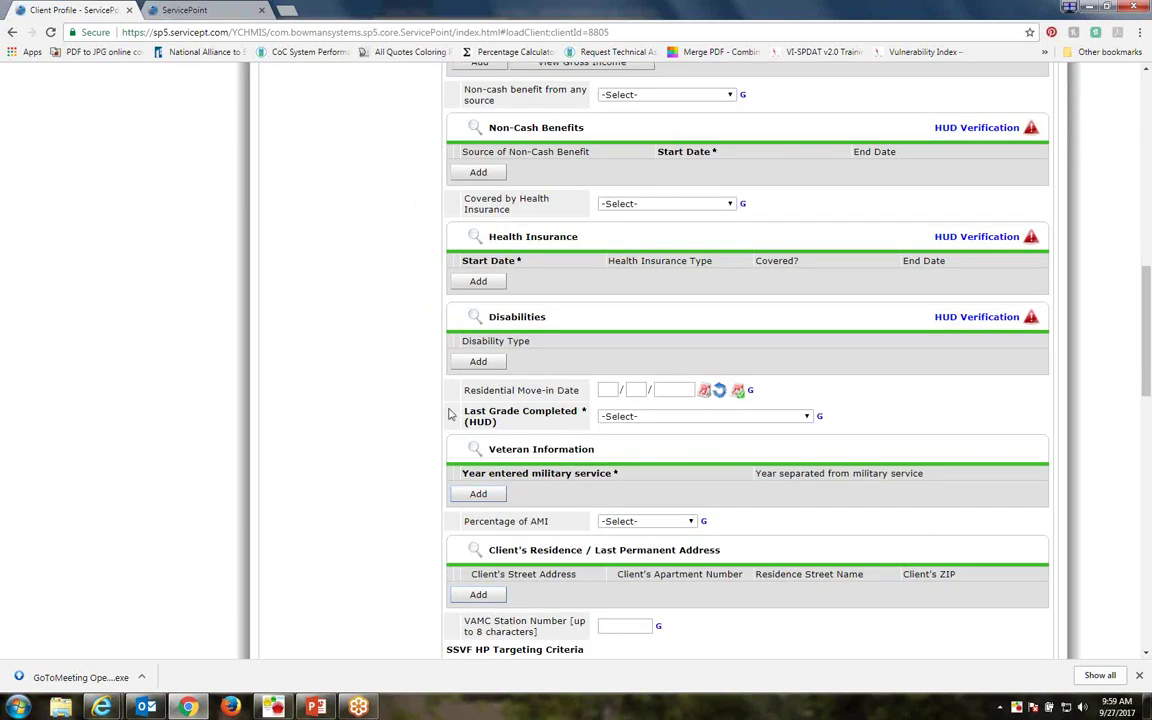
pyautogui.moveTo(449, 414); pyautogui.dragTo(1020, 450)
pyautogui.click(393, 352)
pyautogui.scroll(1, 483, 407)
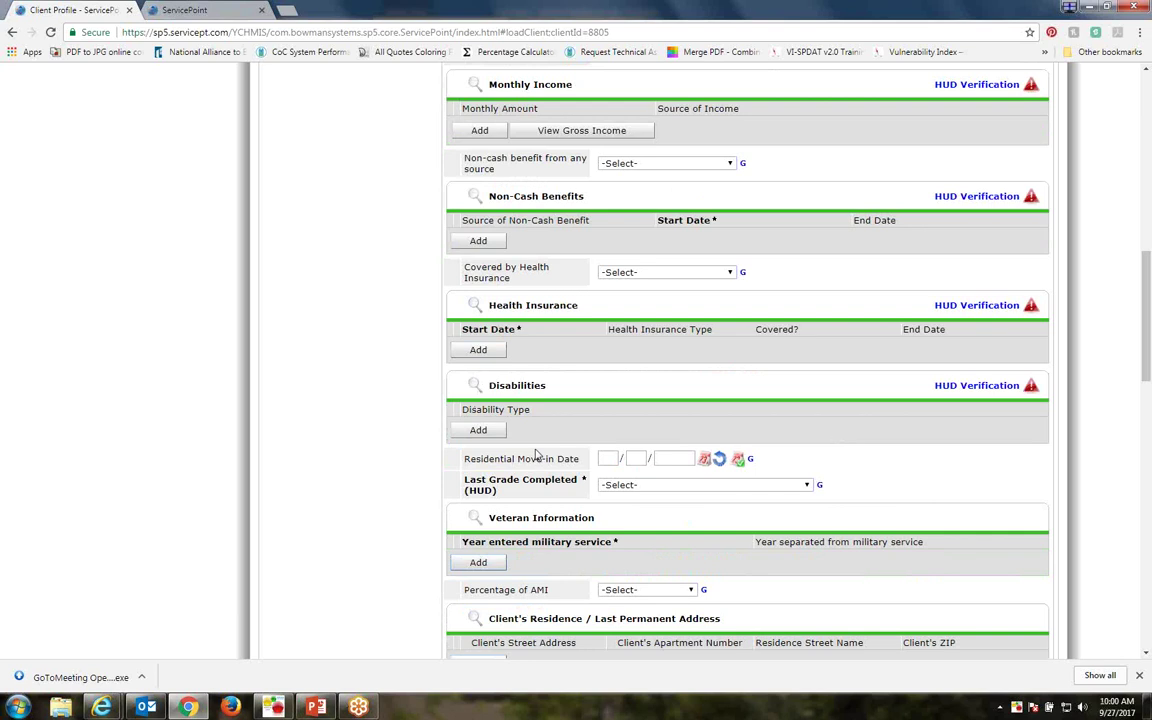
pyautogui.scroll(3, 550, 436)
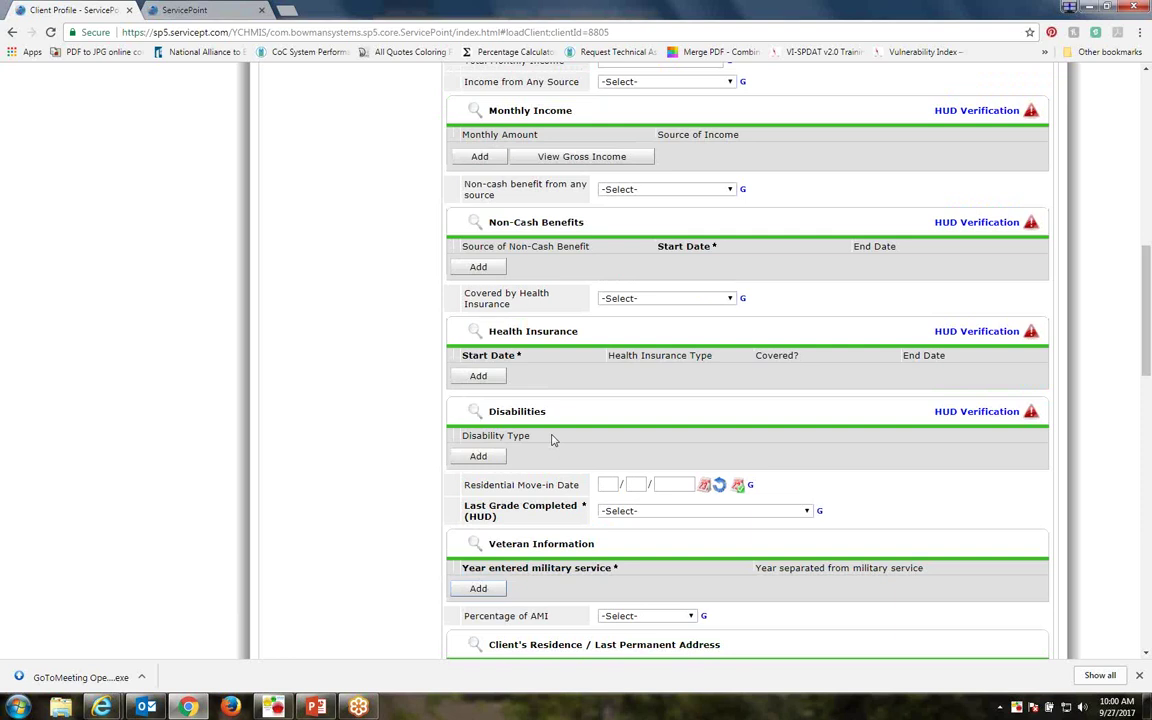
pyautogui.scroll(2, 552, 438)
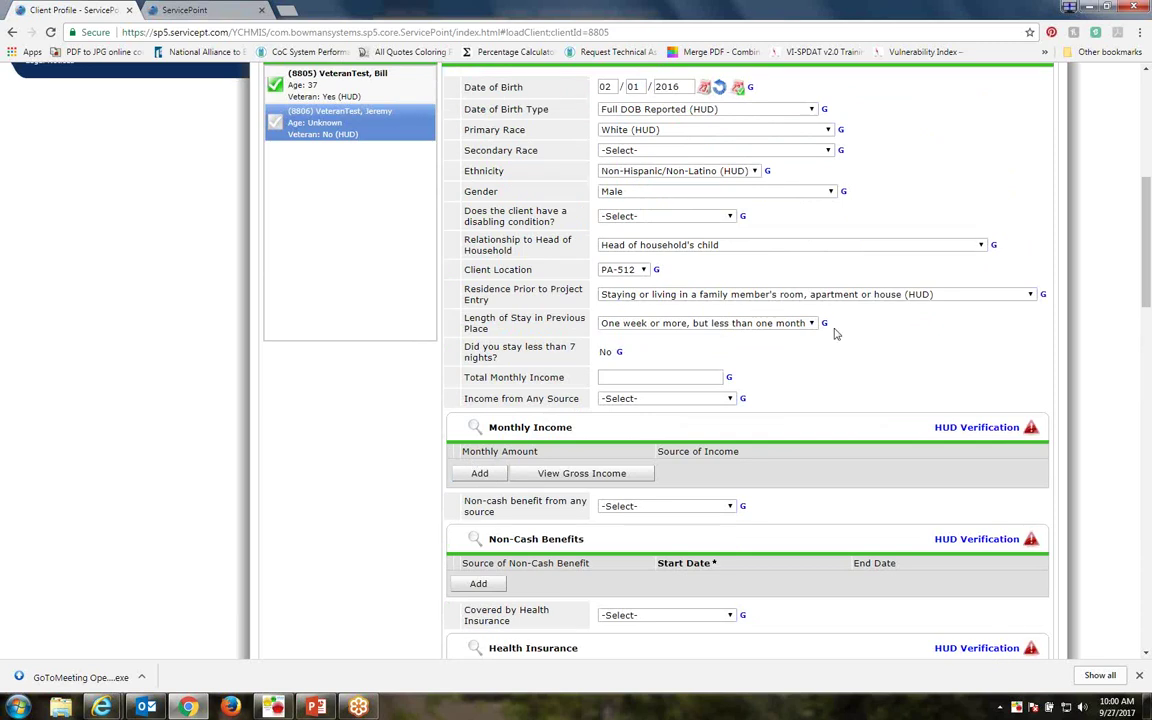
pyautogui.scroll(-1, 837, 334)
pyautogui.scroll(-20, 834, 333)
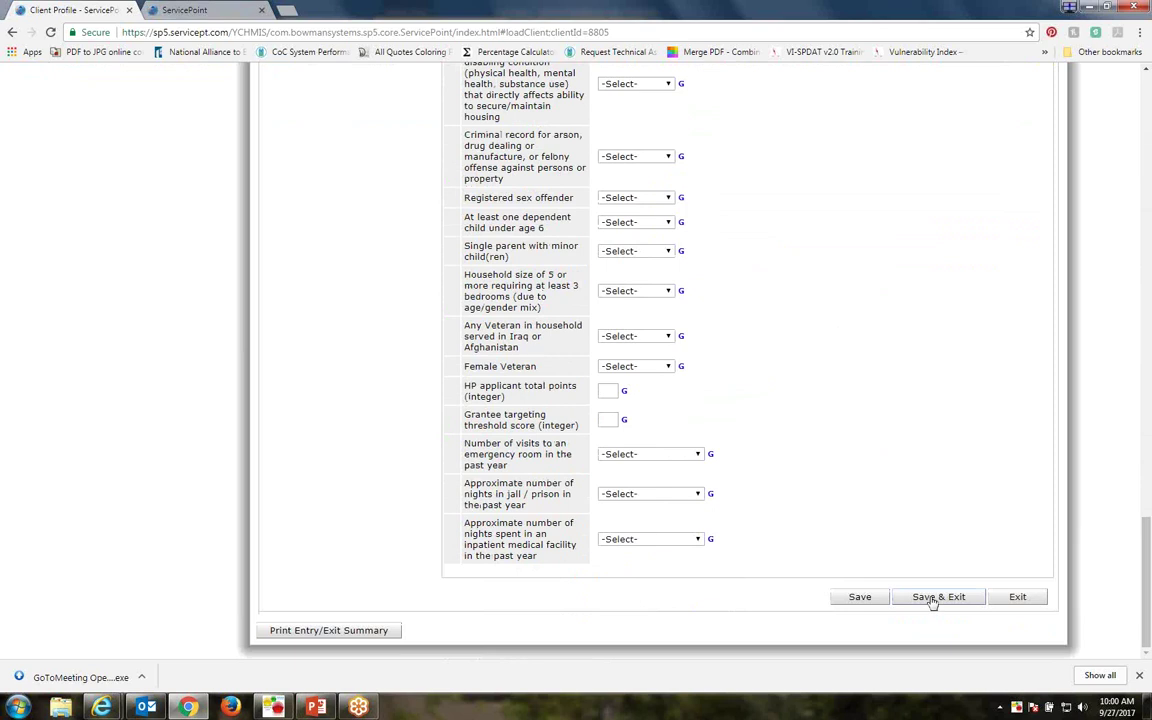
# After the validation warning, set Last Grade Completed to Less than Grade 5 and save the entry assessment
pyautogui.click(932, 598)
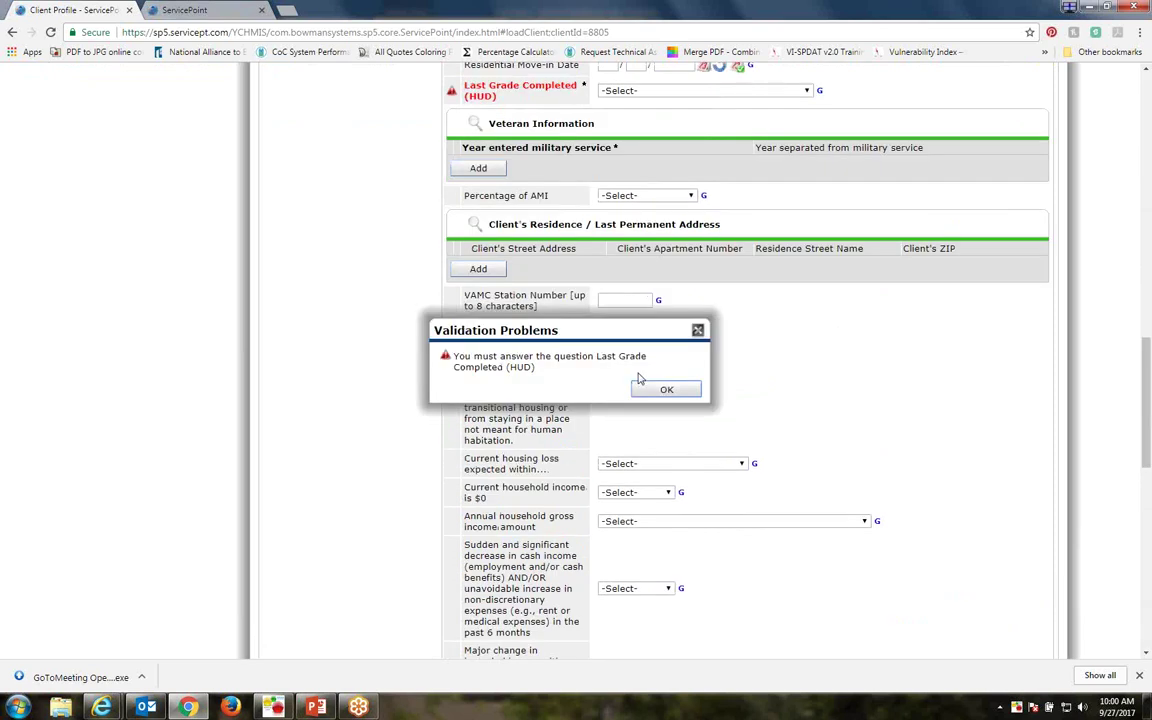
pyautogui.click(642, 386)
pyautogui.click(602, 90)
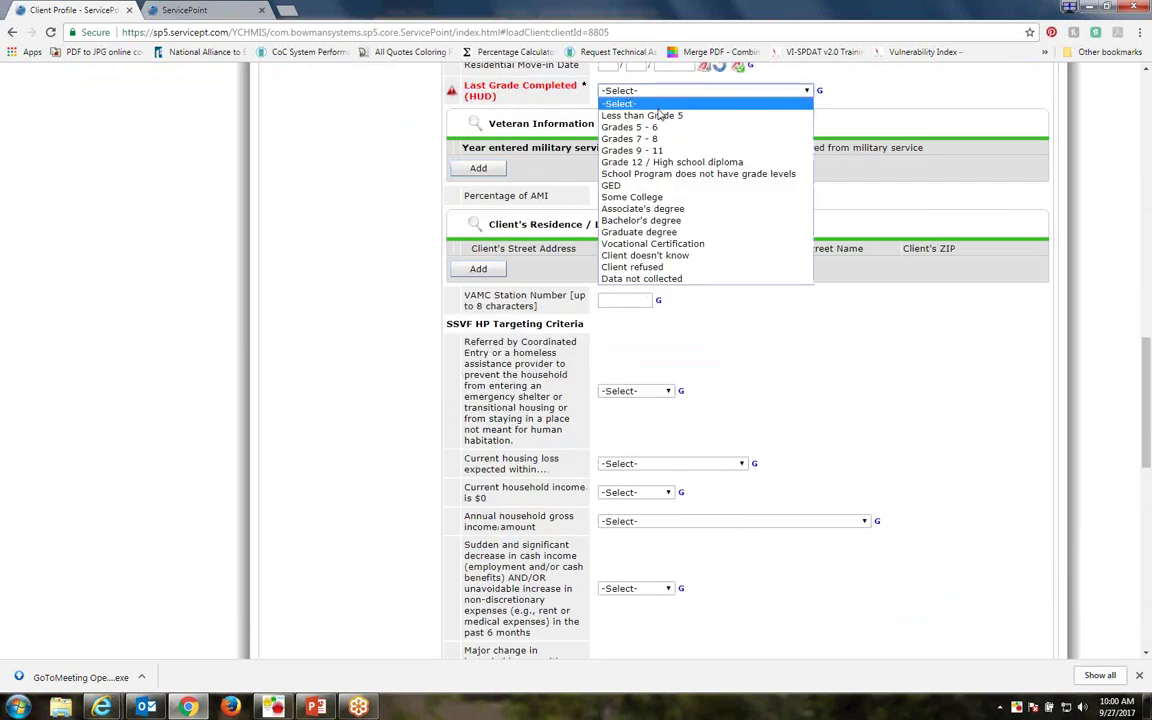
pyautogui.click(655, 116)
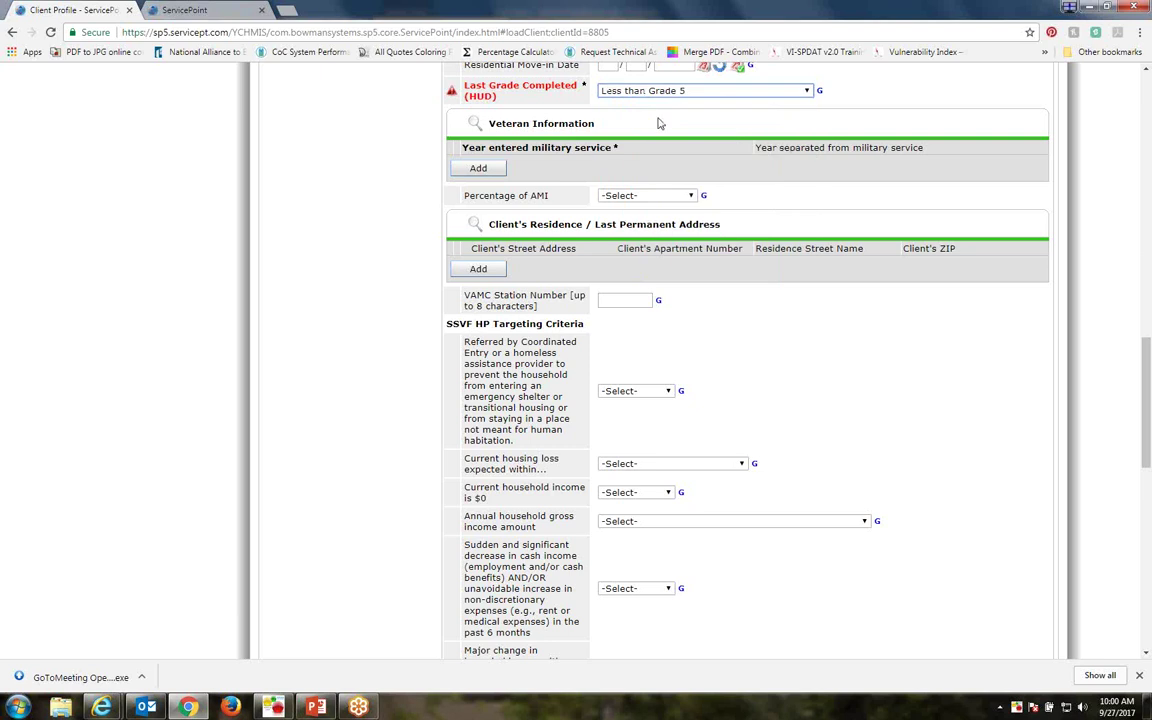
pyautogui.scroll(-10, 885, 596)
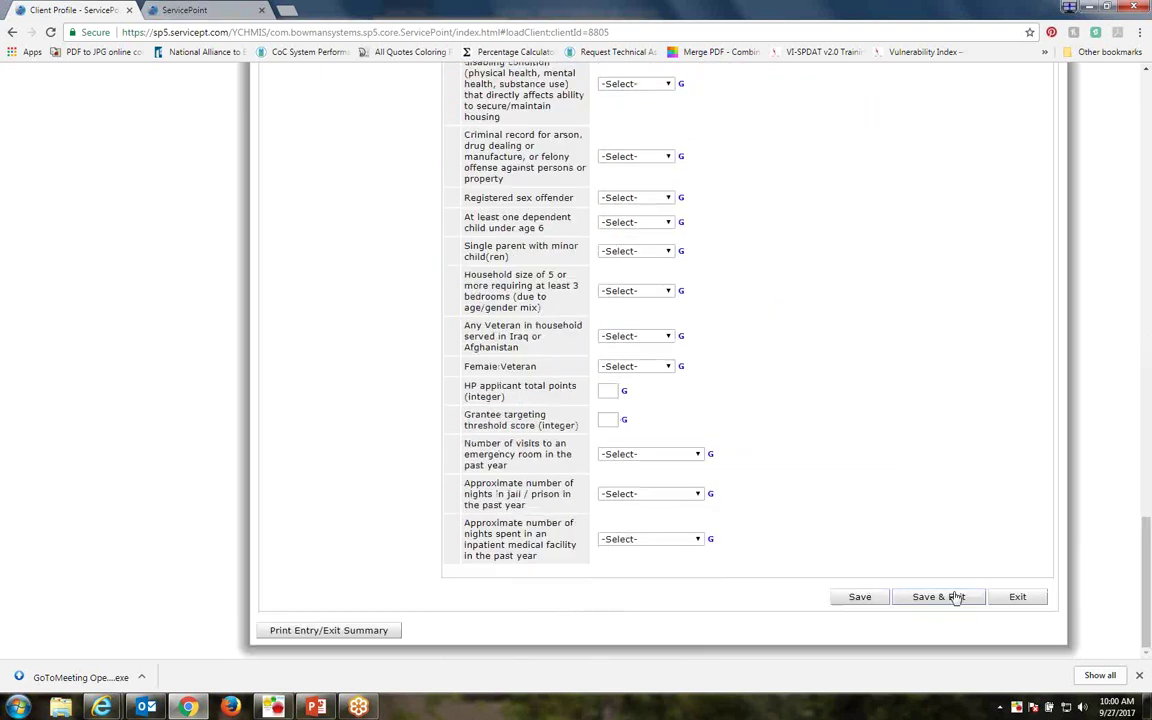
pyautogui.click(950, 596)
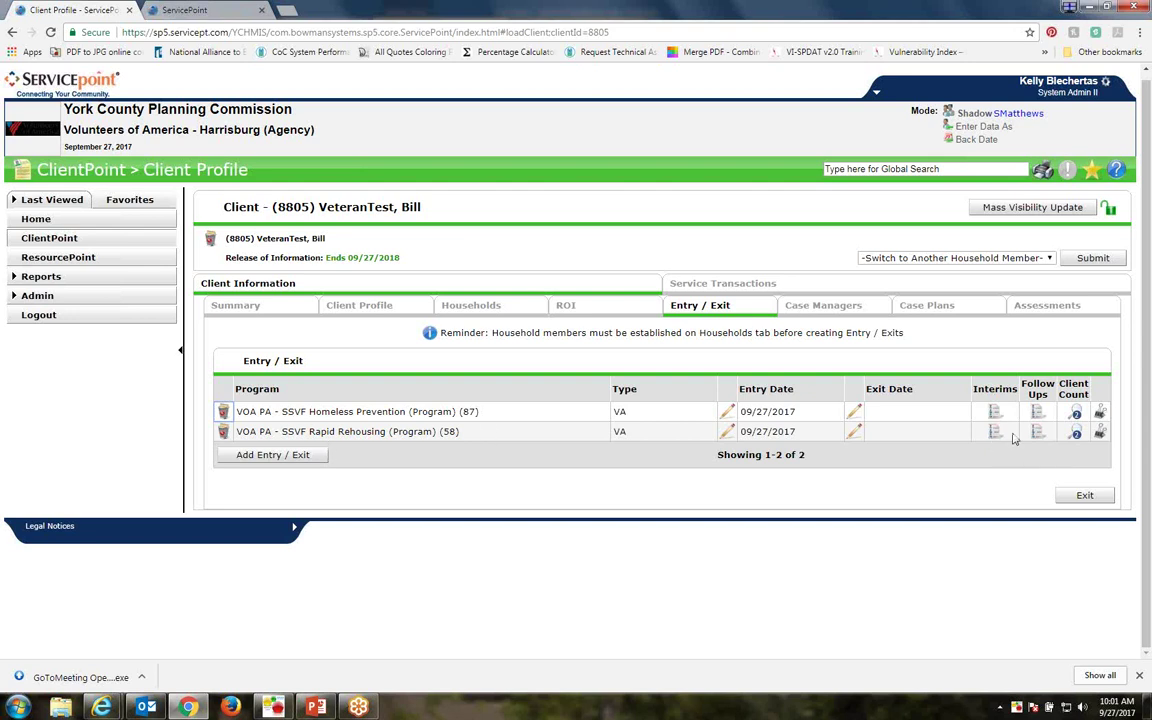
# Open the Interim Reviews window for the SSVF Rapid Rehousing entry
pyautogui.click(995, 431)
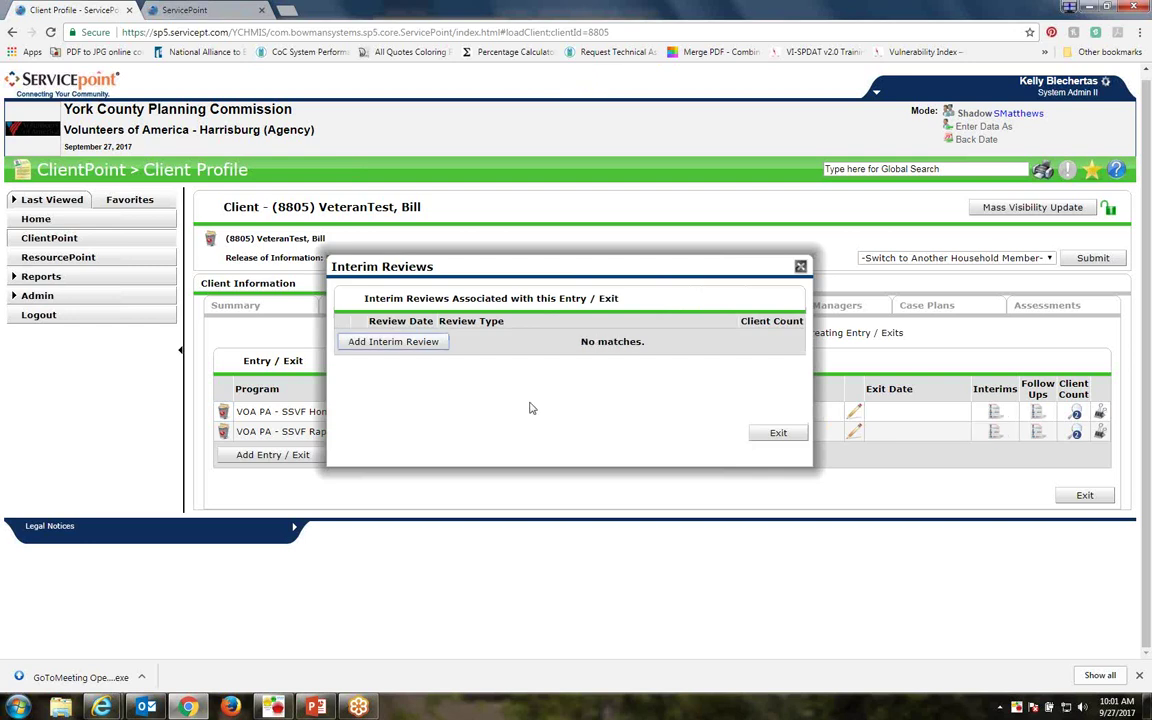
# Add a 90-Day Review interim review that includes the child household member
pyautogui.click(387, 343)
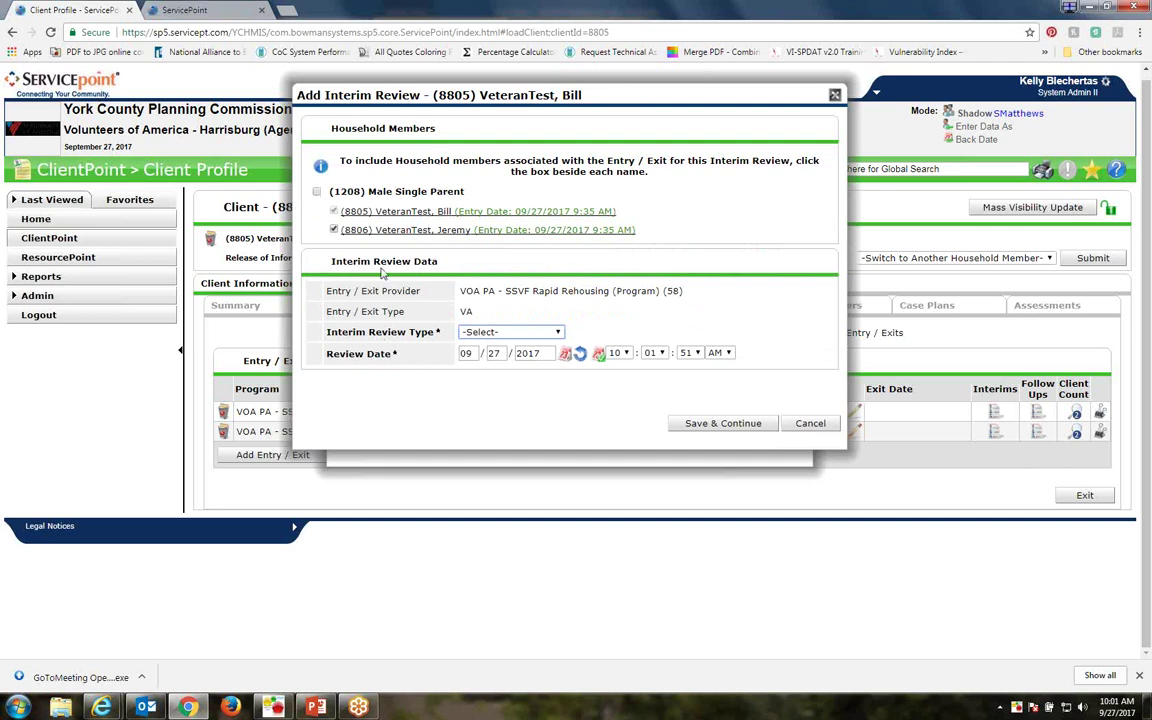
pyautogui.click(334, 230)
pyautogui.click(559, 333)
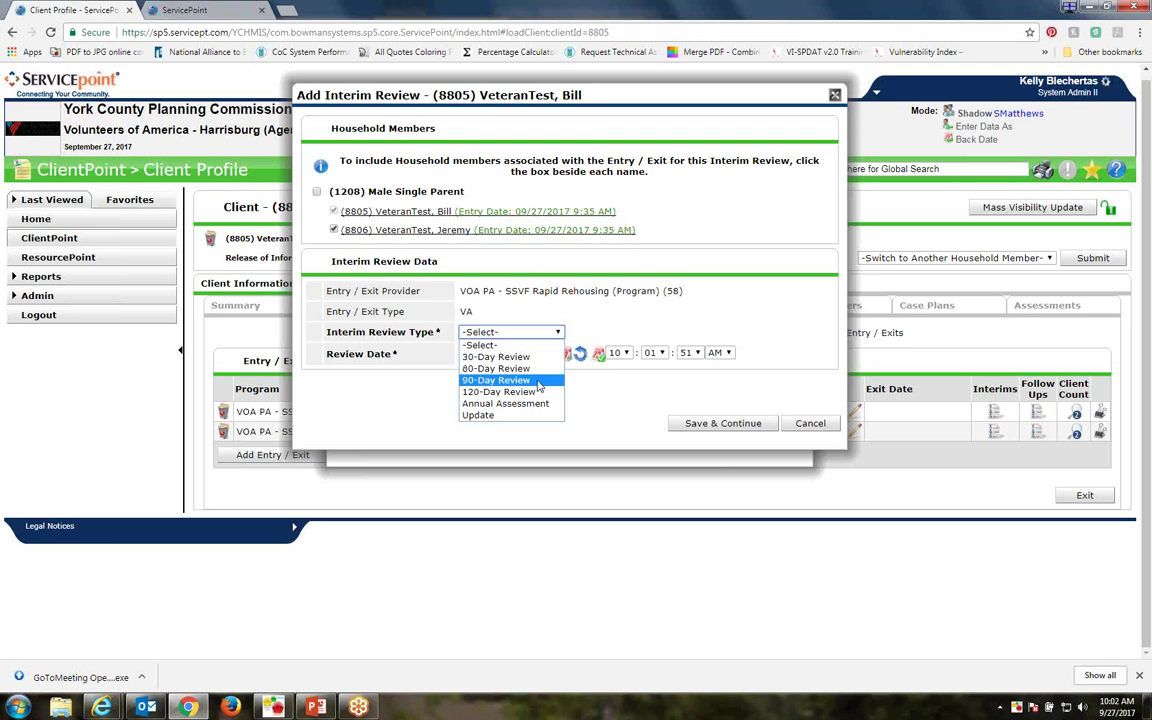
pyautogui.click(538, 381)
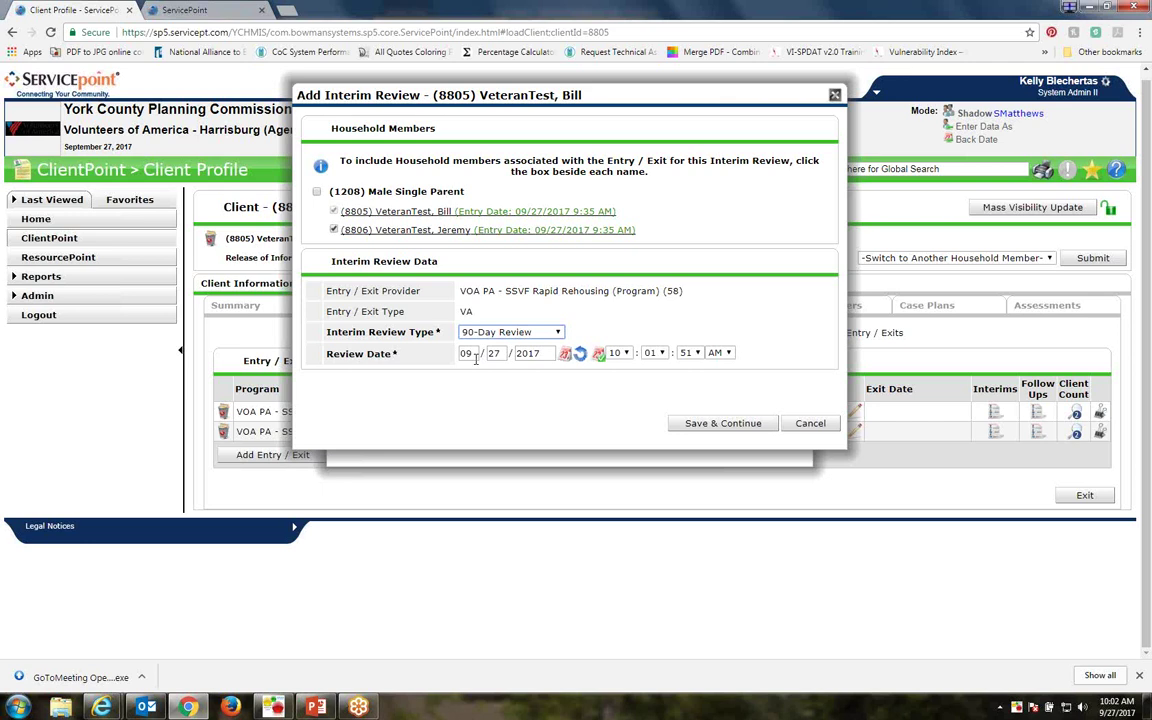
pyautogui.click(505, 332)
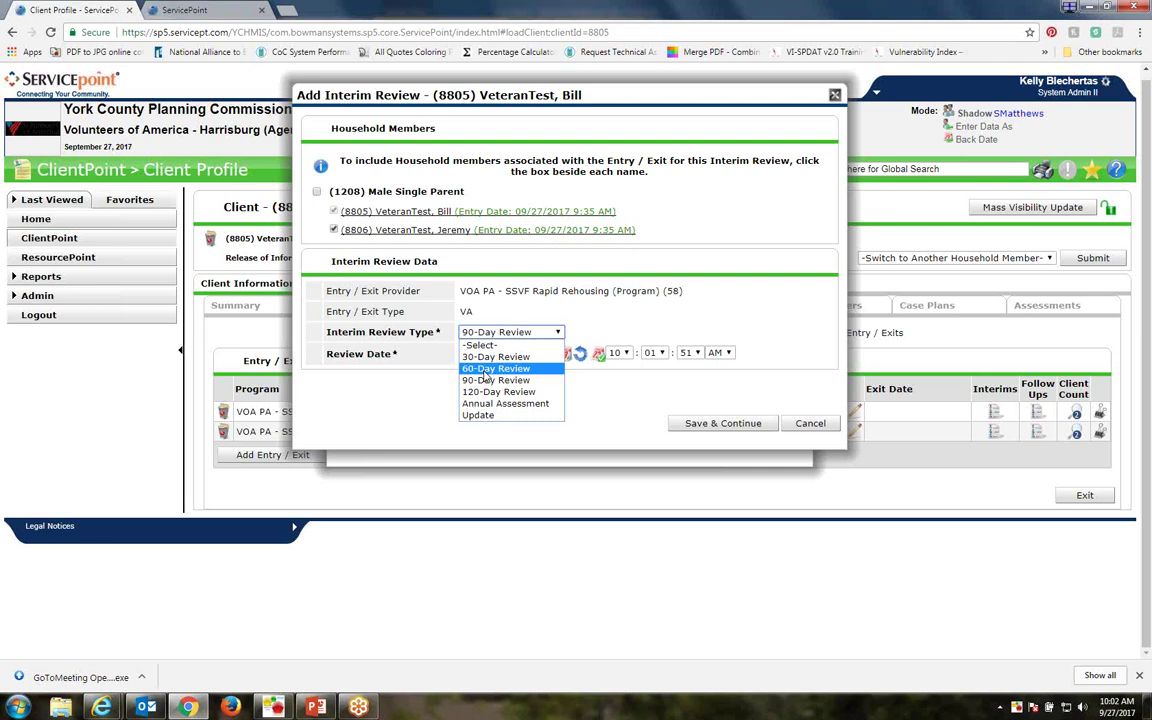
pyautogui.click(490, 380)
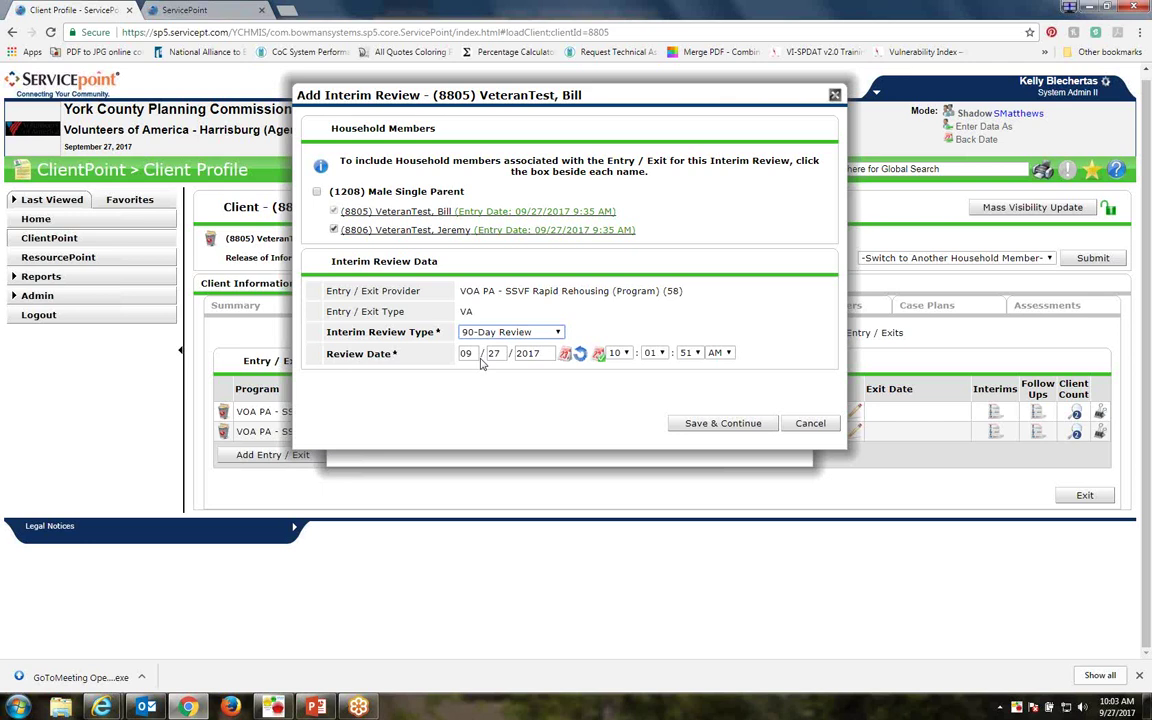
# Save the 90-Day Review, opening its VA SSVF Update (2016) (York) assessment
pyautogui.press('Tab')
pyautogui.click(712, 423)
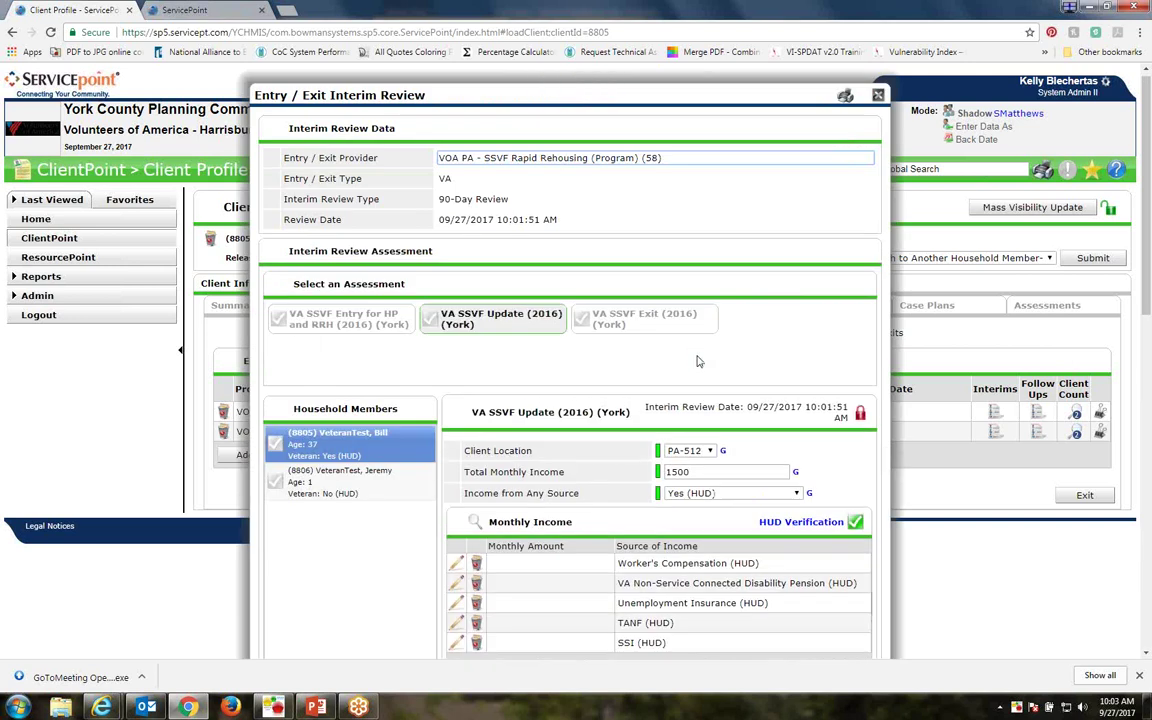
# Change Total Monthly Income from 1500 to 1700 and bring up the Monthly Income HUD Verification
pyautogui.scroll(-2, 487, 172)
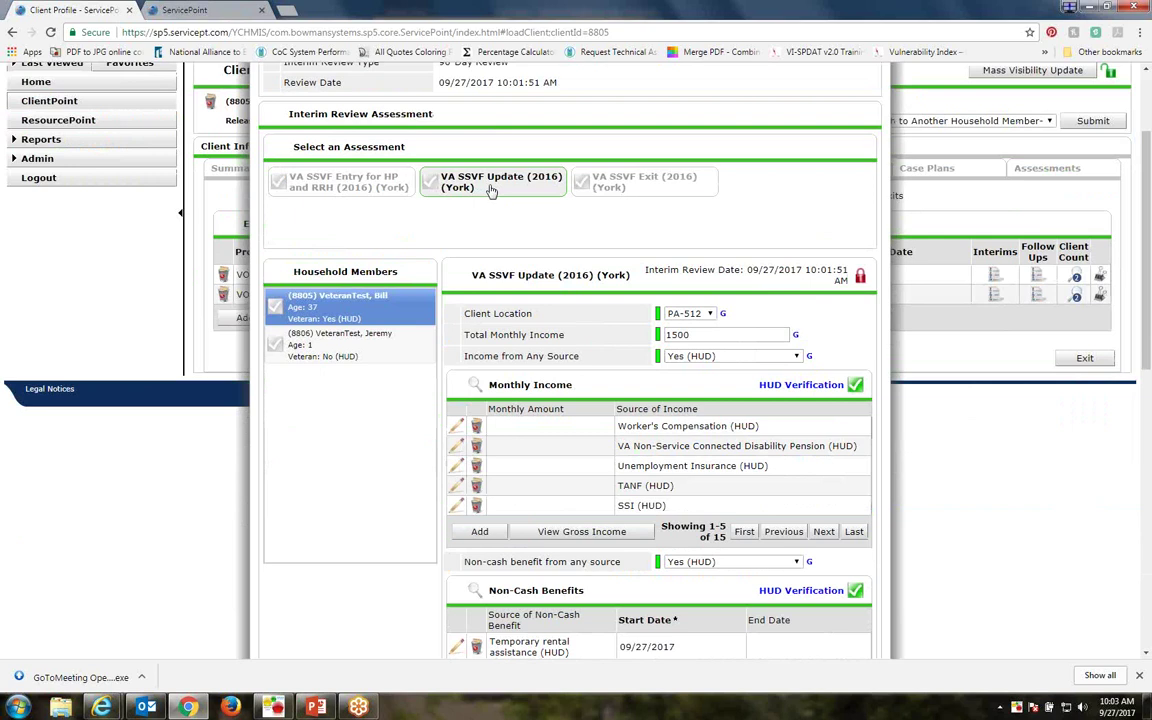
pyautogui.scroll(-2, 532, 254)
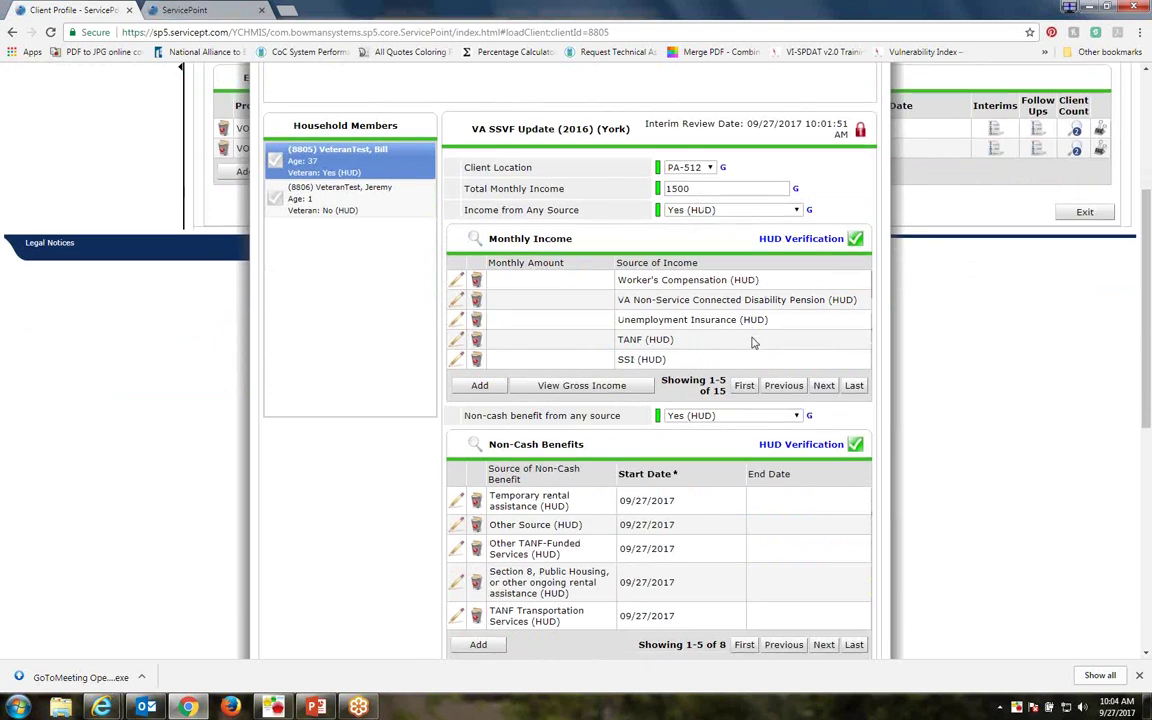
pyautogui.scroll(-2, 700, 380)
pyautogui.scroll(-6, 700, 380)
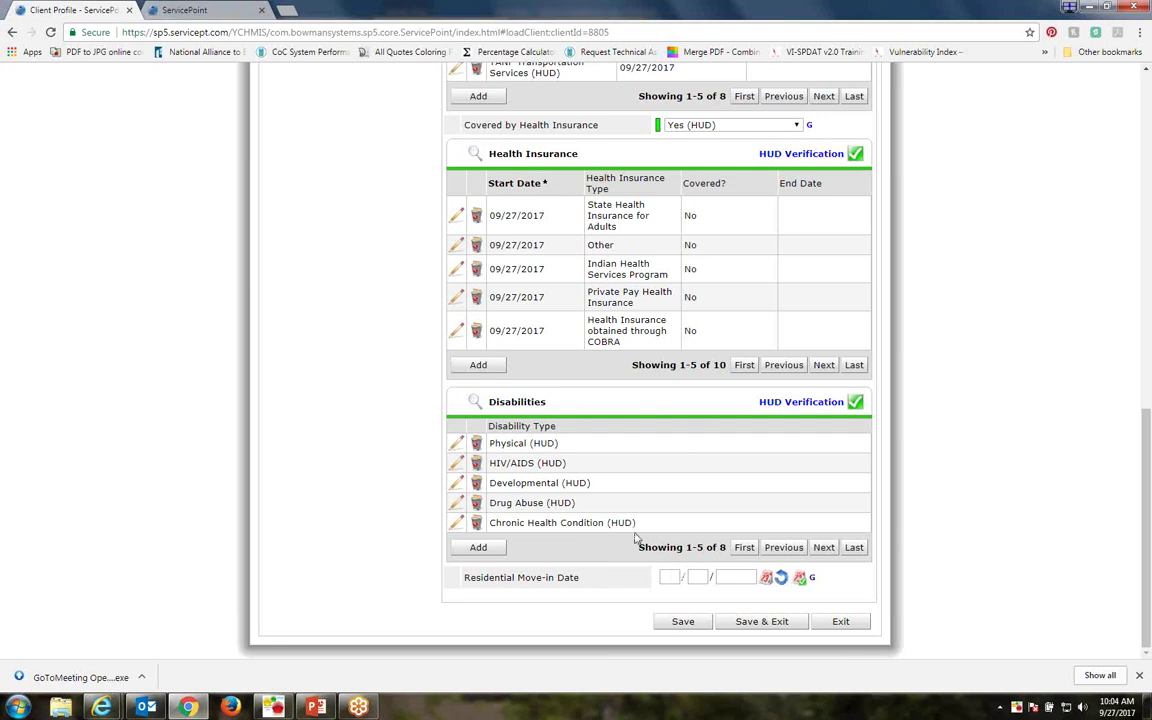
pyautogui.scroll(4, 634, 540)
pyautogui.scroll(4, 634, 540)
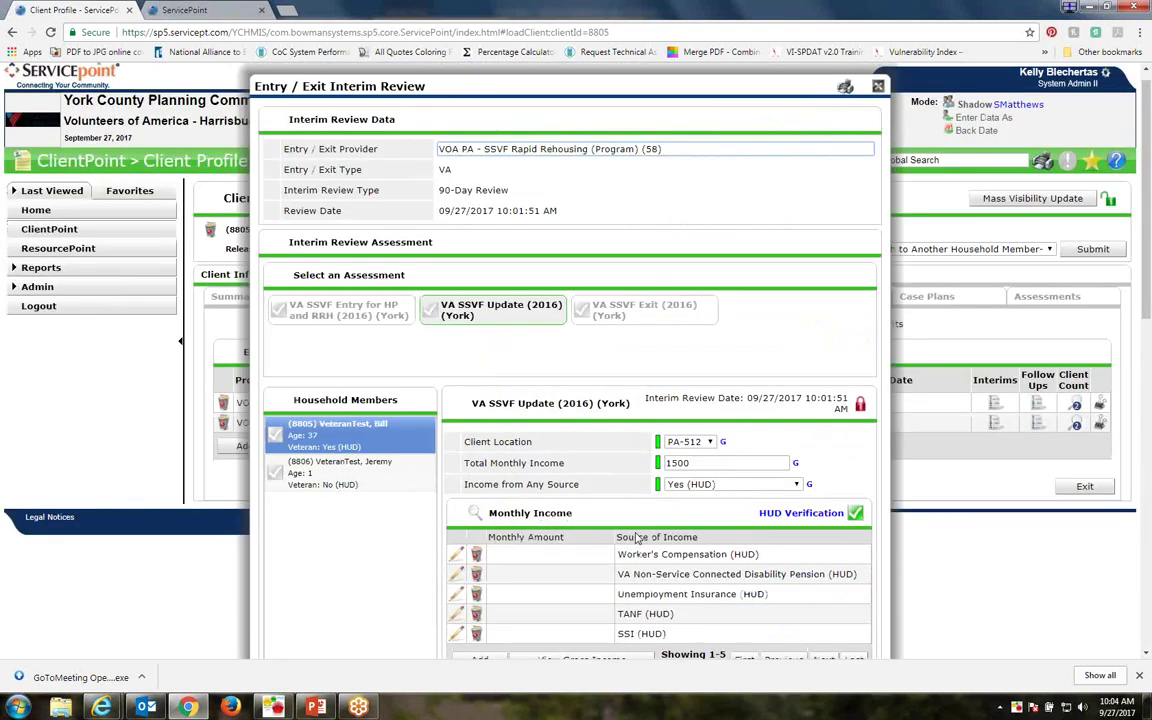
pyautogui.scroll(-2, 635, 538)
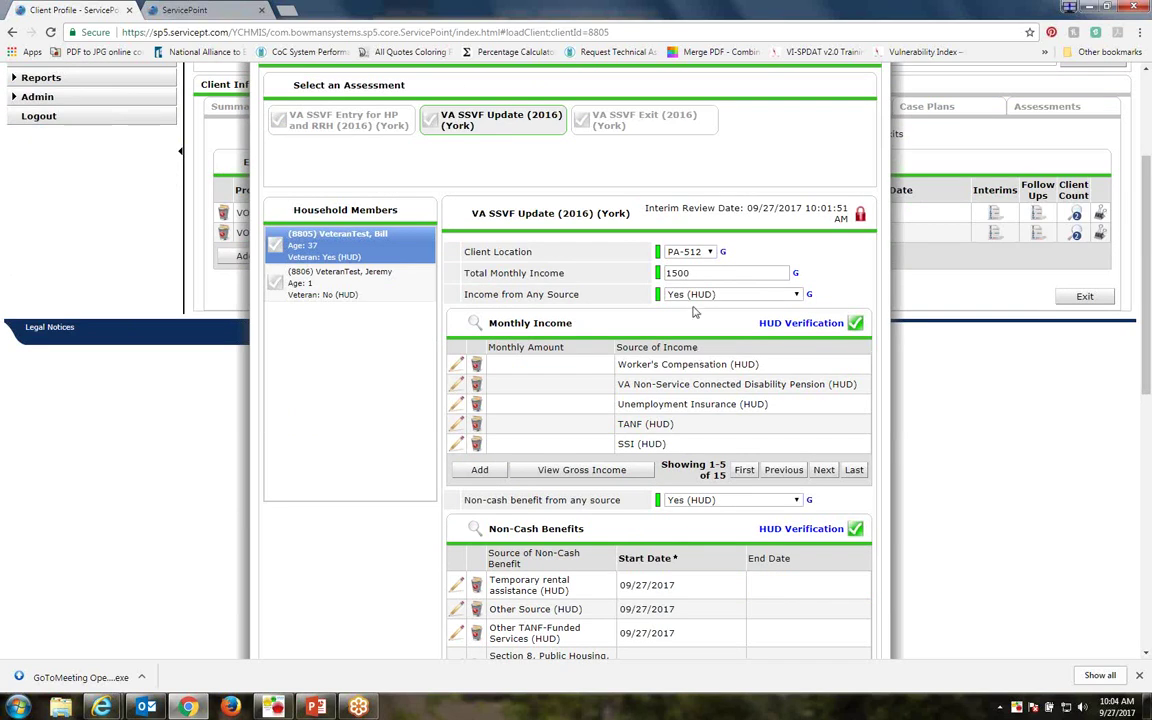
pyautogui.moveTo(699, 273); pyautogui.dragTo(618, 273)
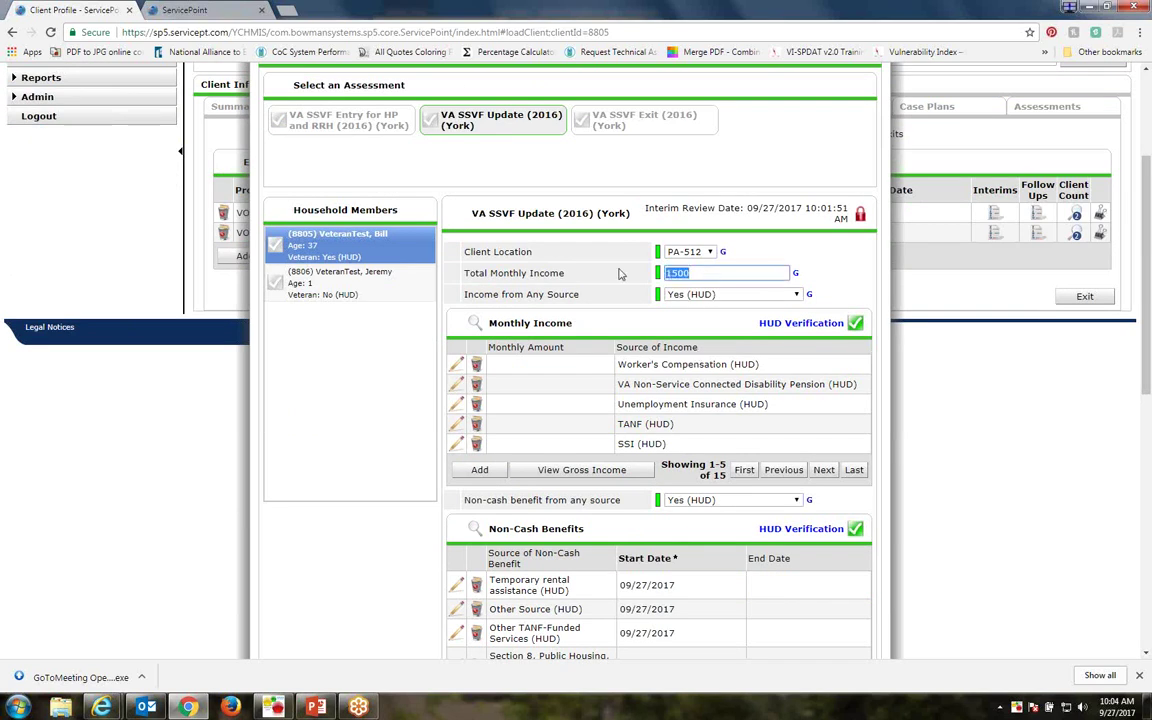
pyautogui.write('1700')
pyautogui.click(810, 324)
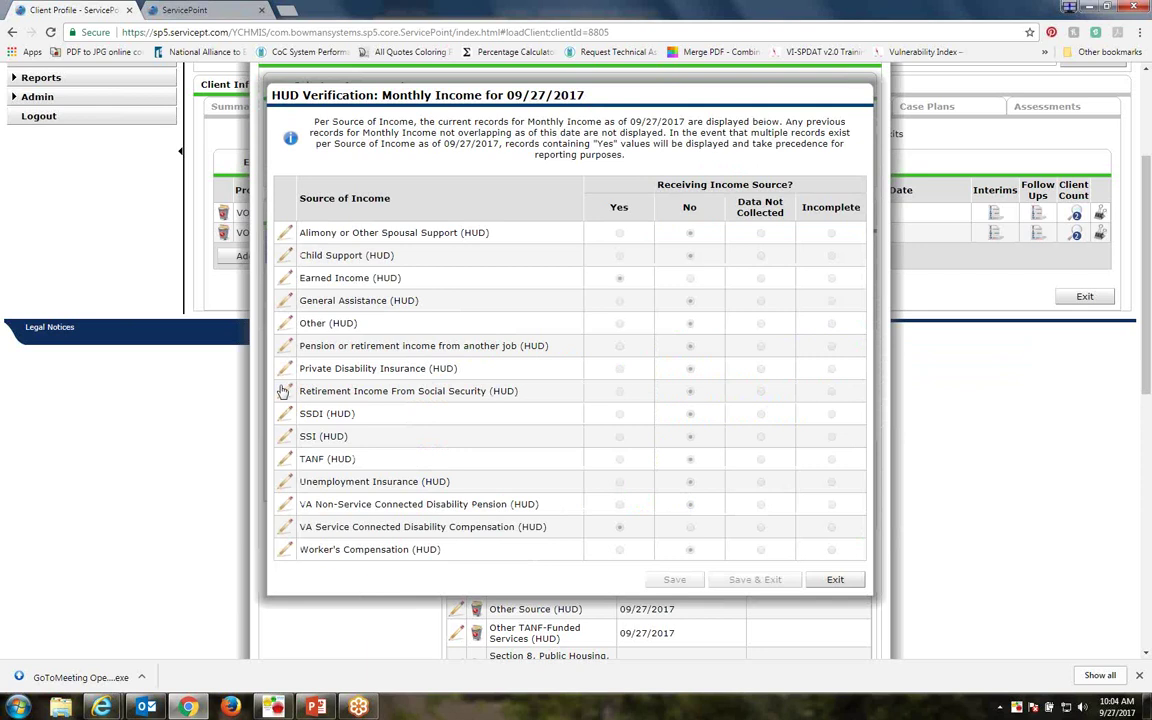
# Update the Earned Income monthly amount to 1200 and close the income verification
pyautogui.click(285, 279)
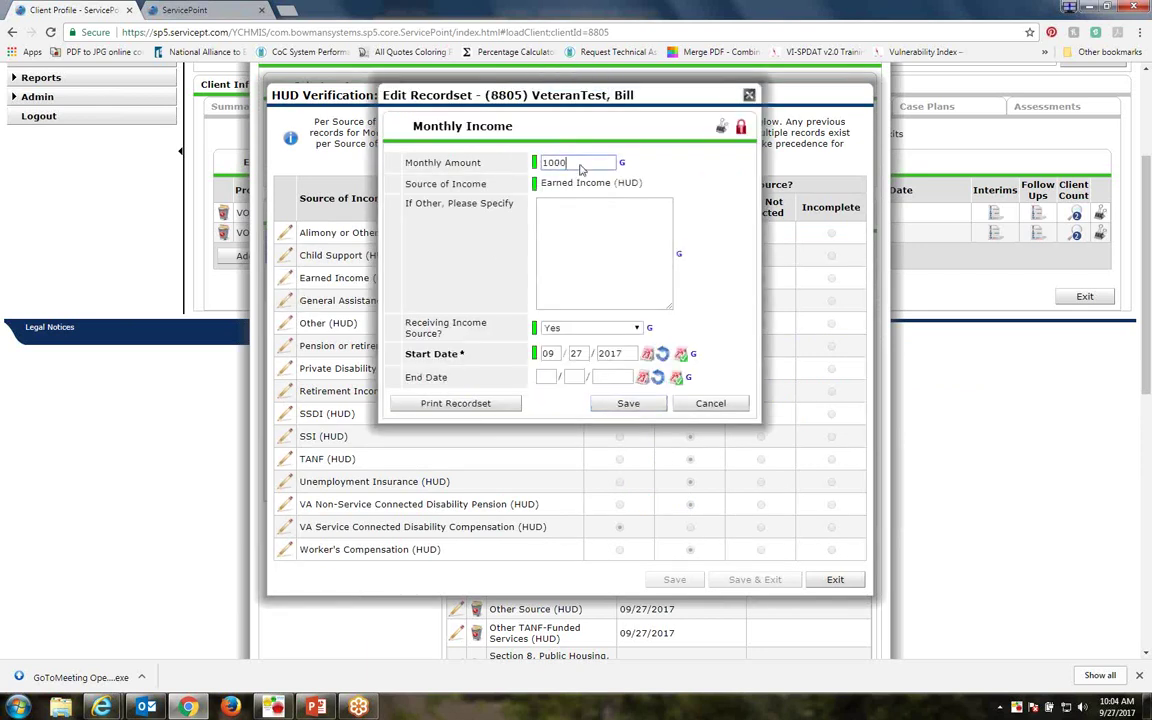
pyautogui.doubleClick(580, 163)
pyautogui.write('1200')
pyautogui.click(630, 404)
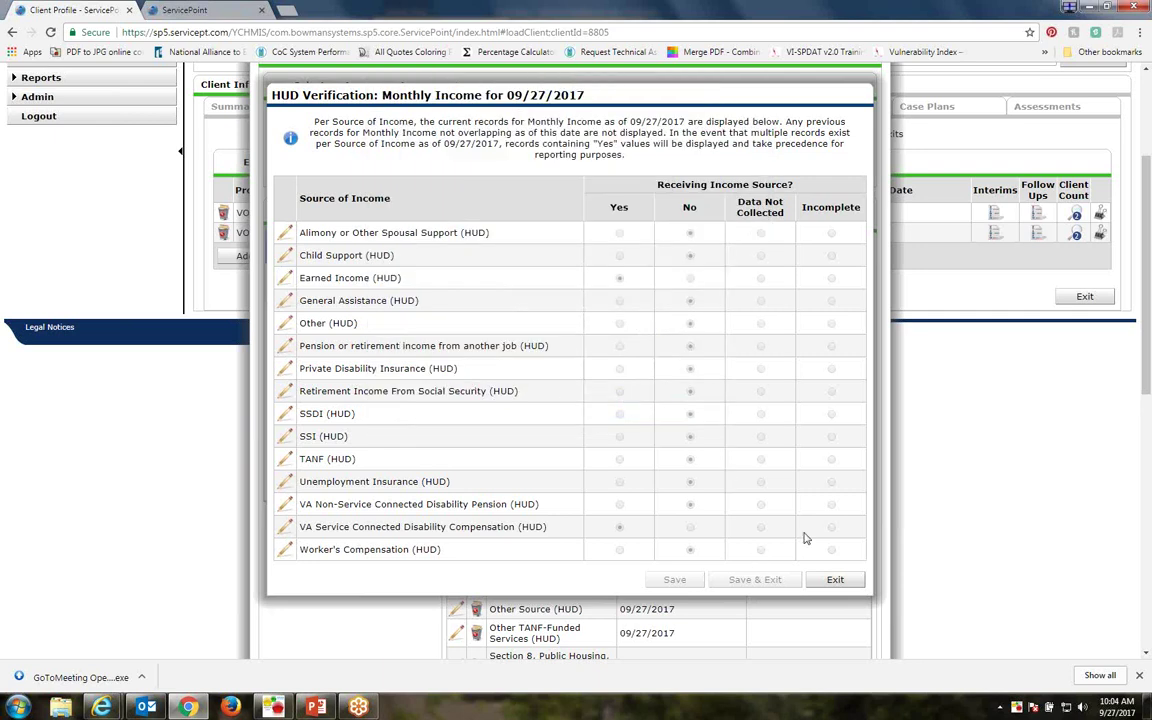
pyautogui.click(838, 580)
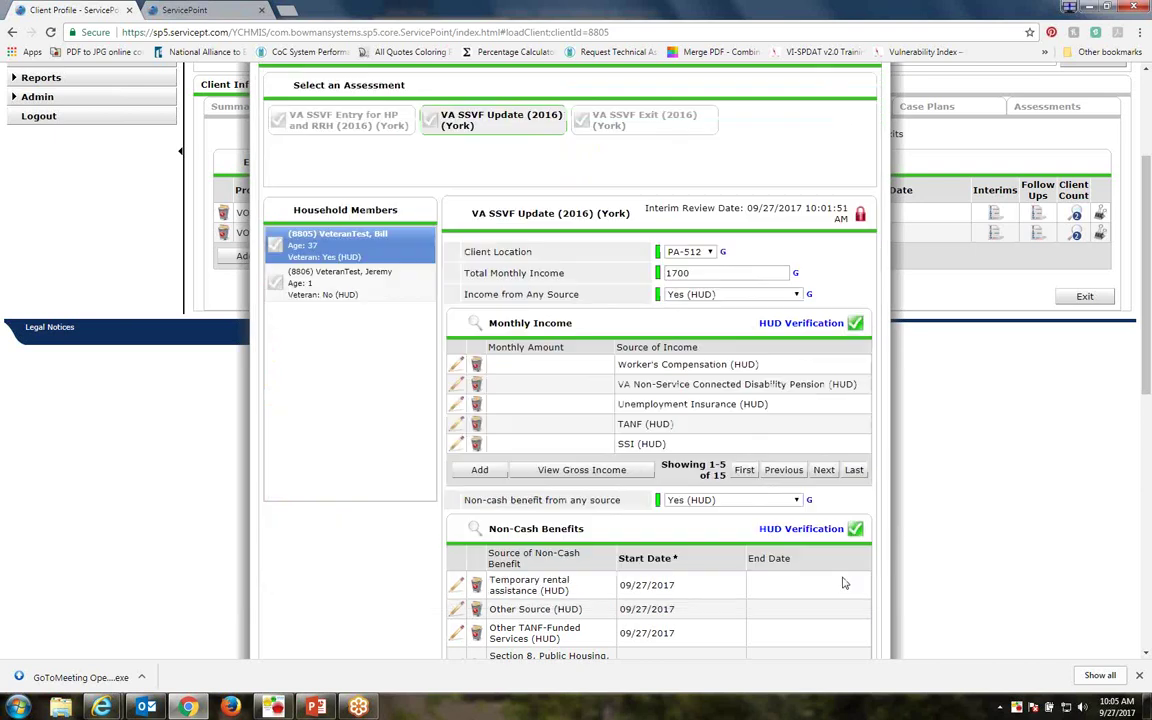
# Check the Disabilities verification, then save and exit the 90-Day Review assessment
pyautogui.scroll(-5, 701, 428)
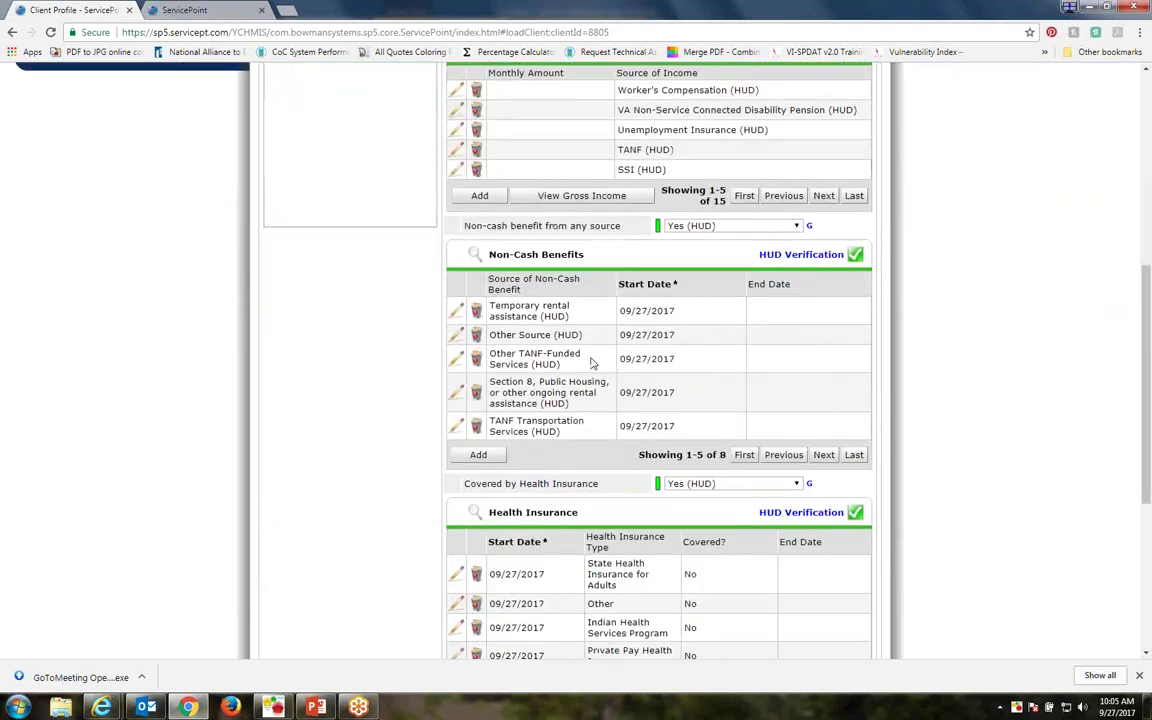
pyautogui.scroll(-1, 600, 403)
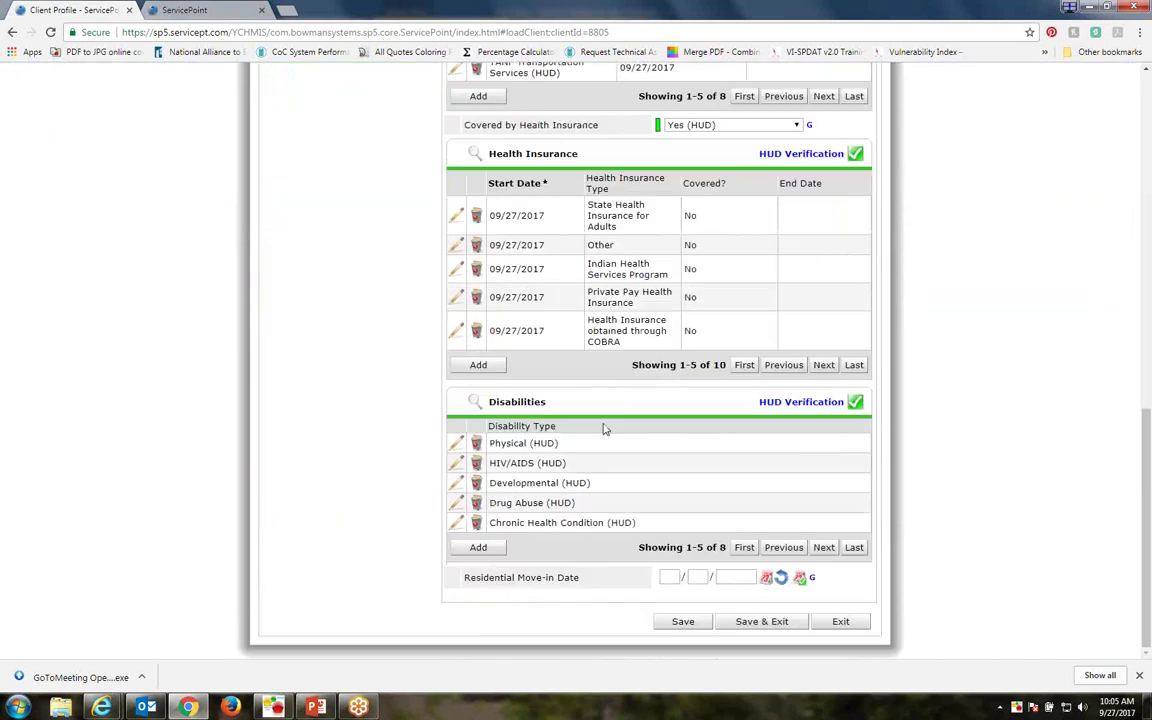
pyautogui.click(826, 475)
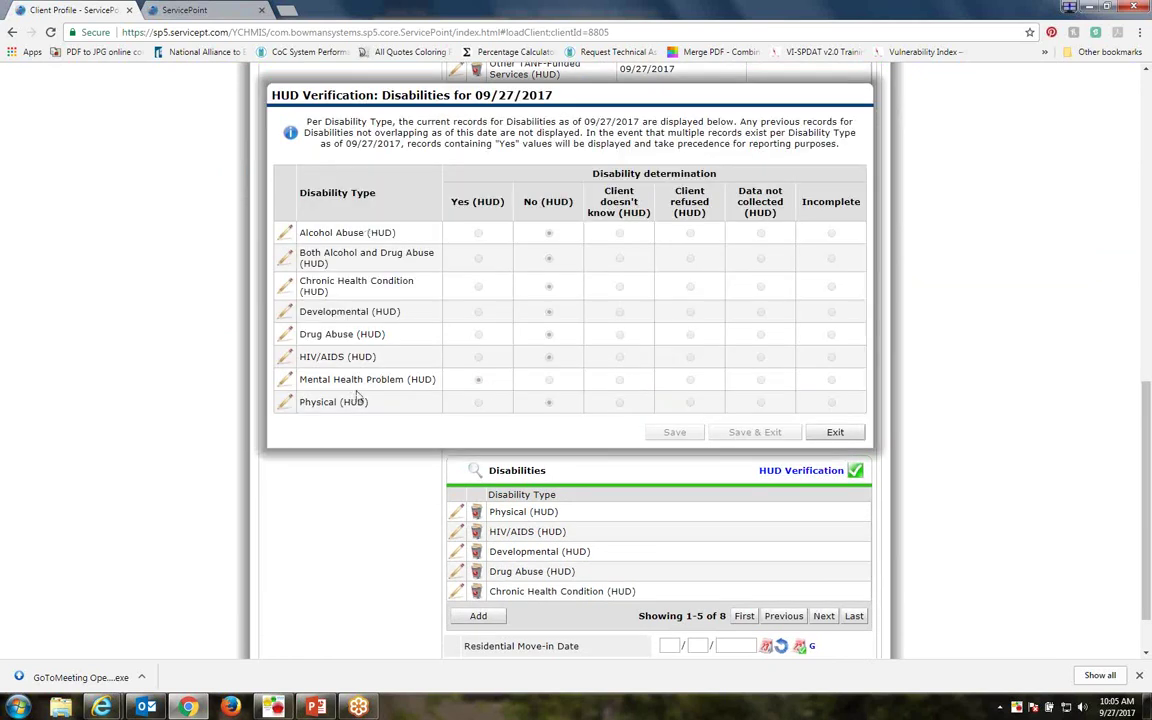
pyautogui.click(835, 432)
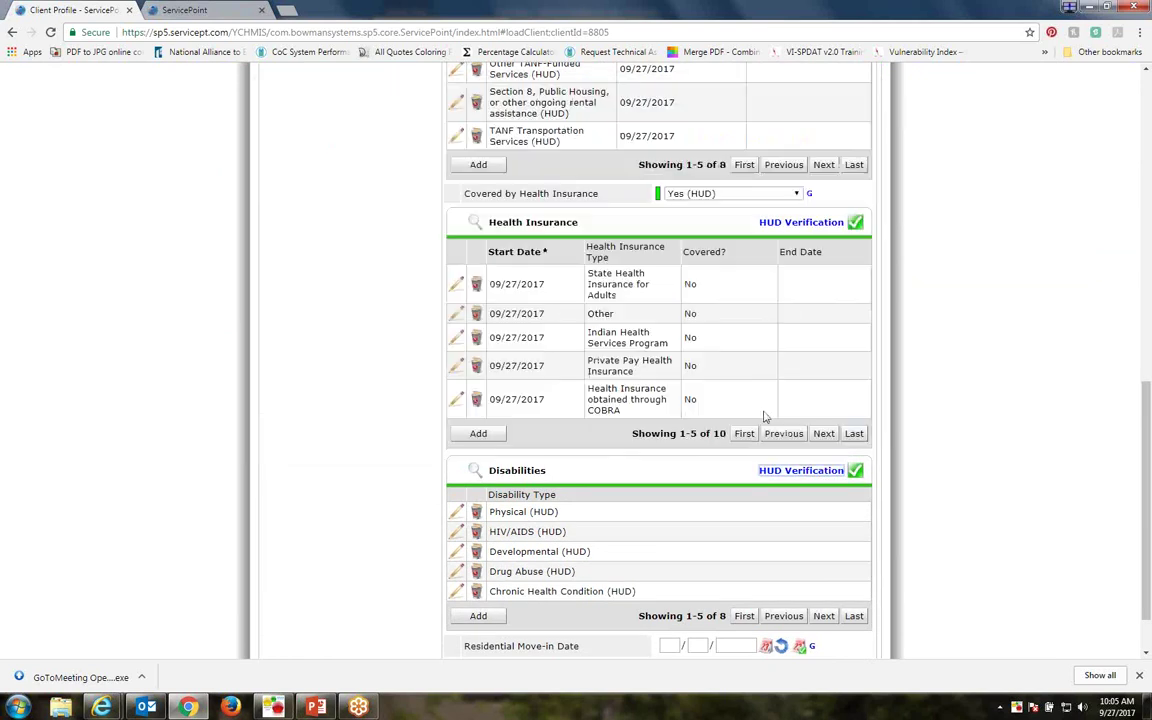
pyautogui.scroll(-1, 762, 413)
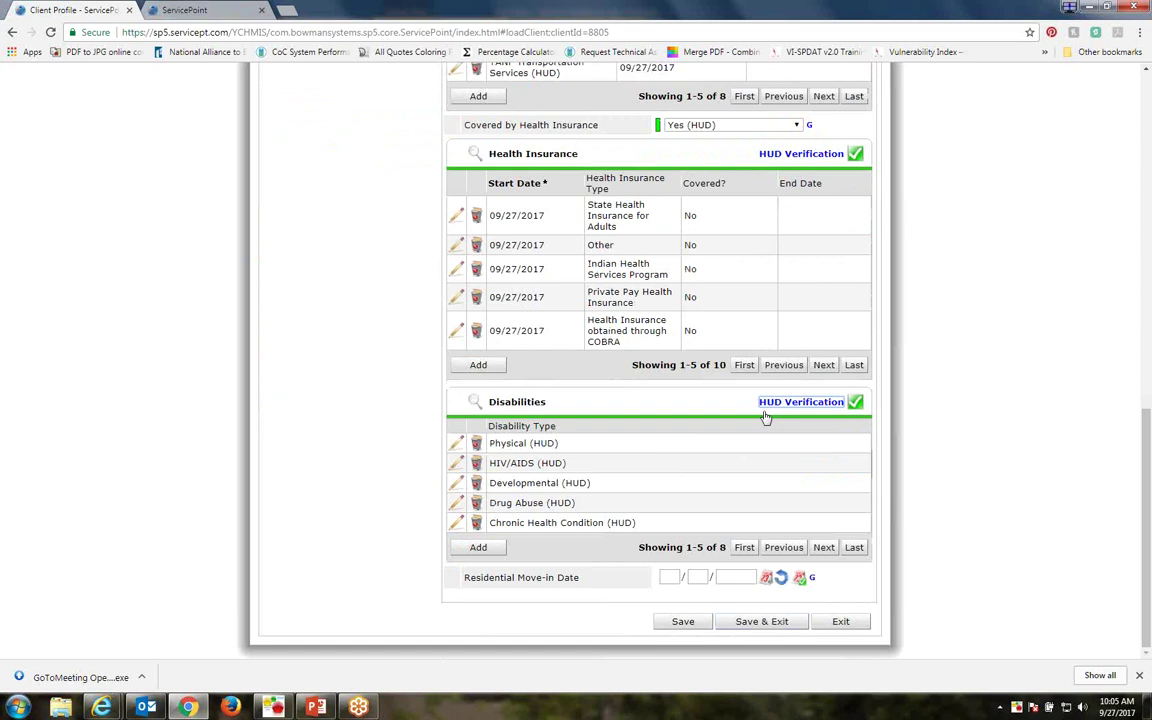
pyautogui.click(763, 622)
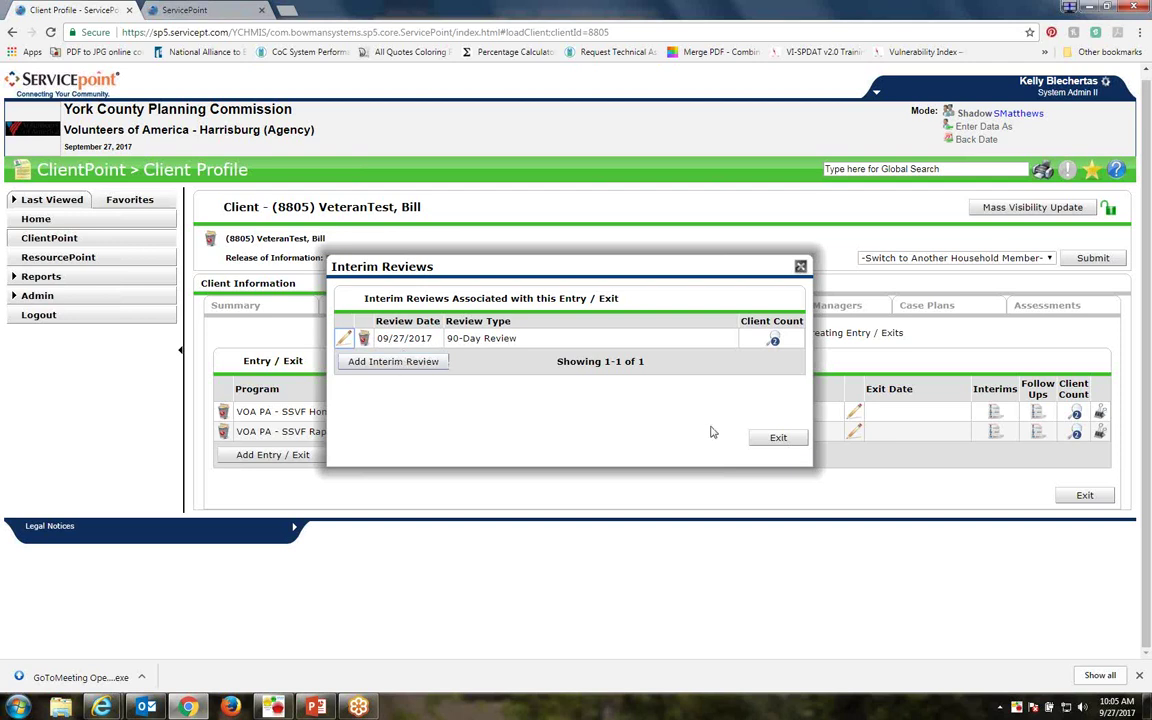
# Close the Interim Reviews window to return to the Entry / Exit tab
pyautogui.click(776, 438)
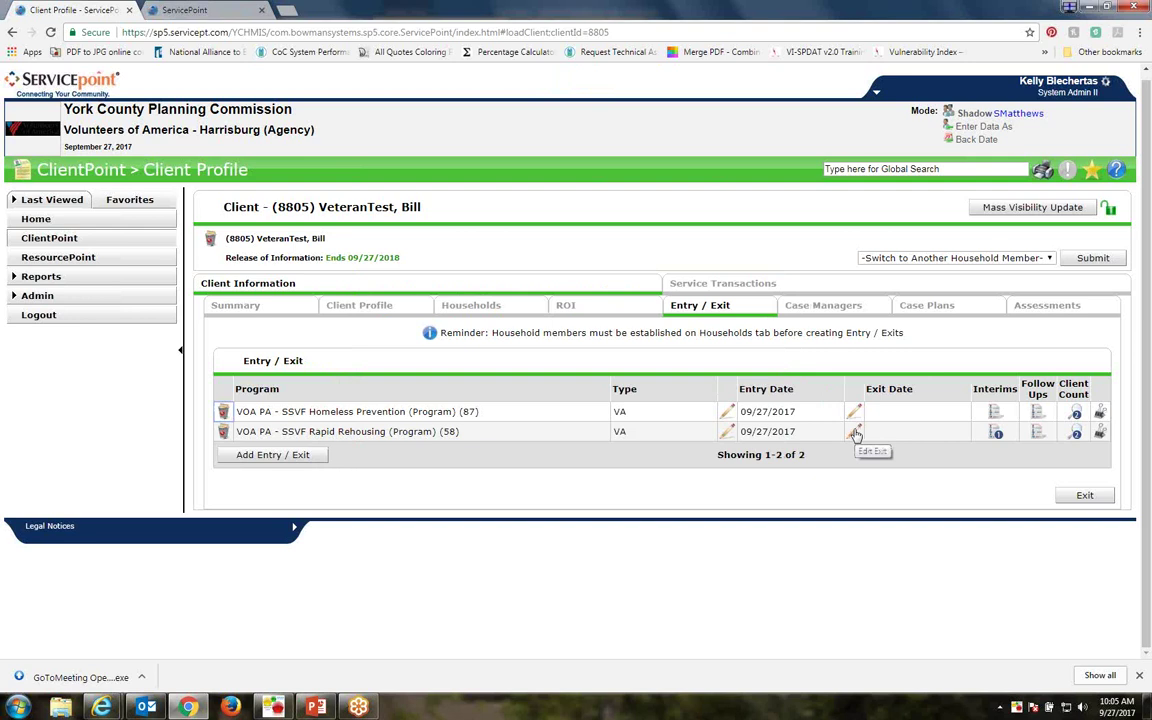
# Exit all household members: left for housing before completing program, destination 'Rental by client, no ongoing housing subsidy'
pyautogui.click(855, 433)
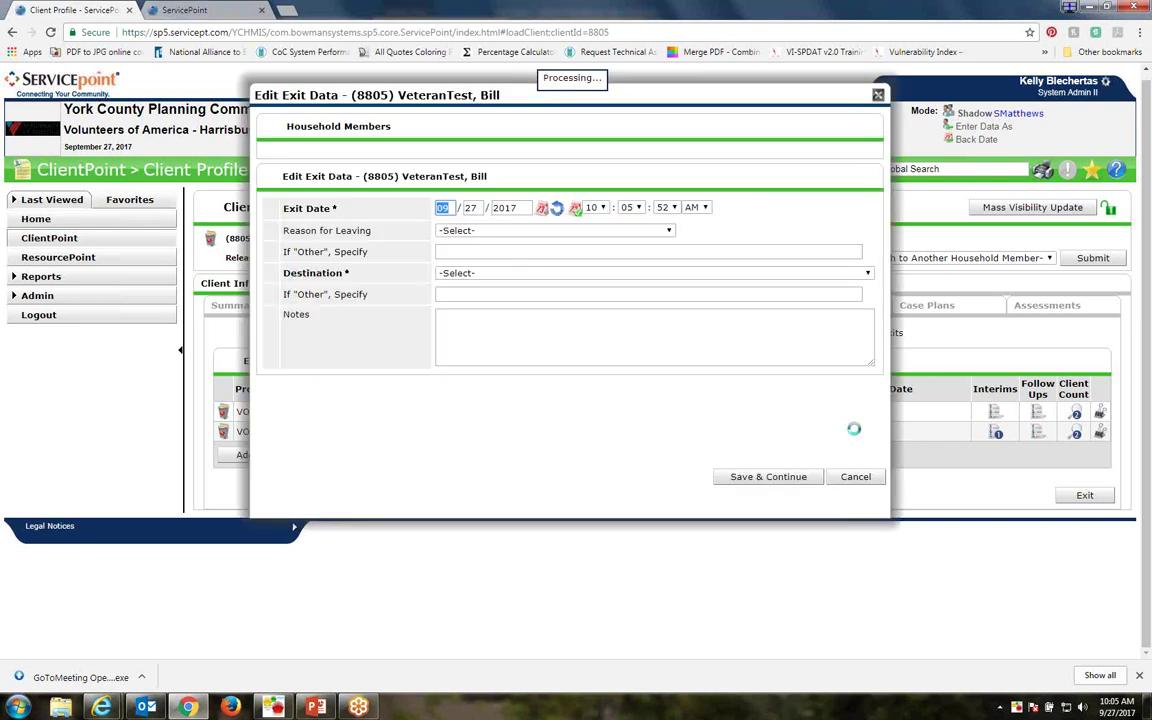
pyautogui.click(272, 184)
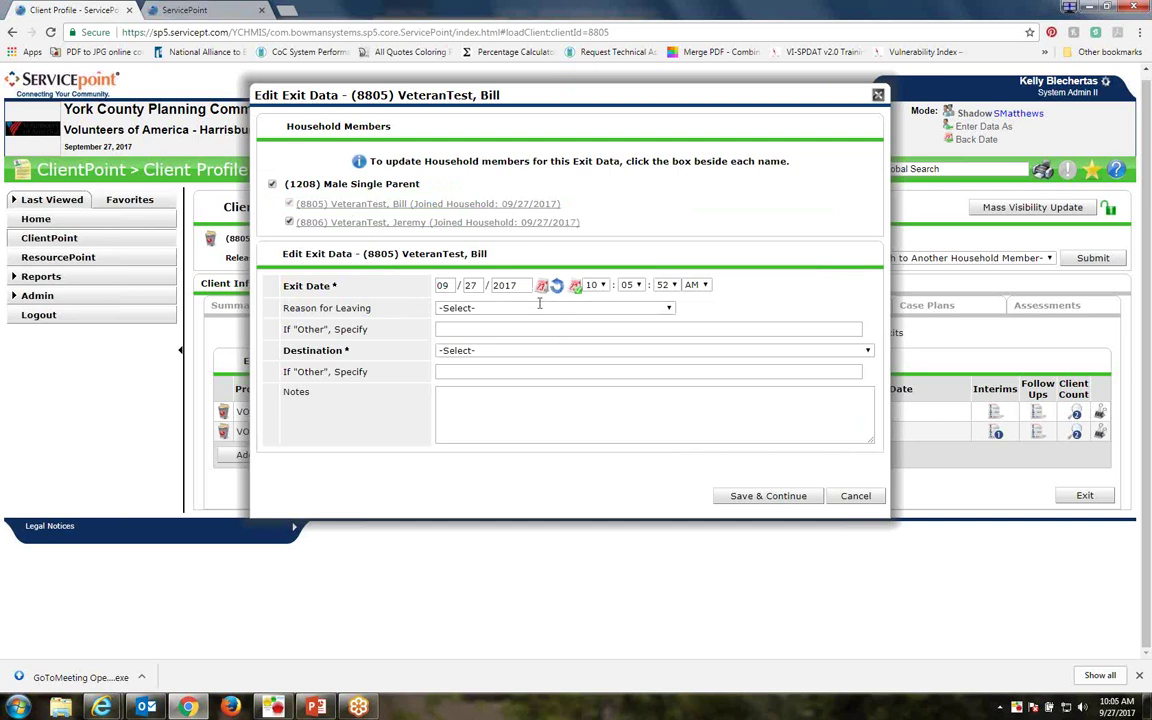
pyautogui.click(597, 308)
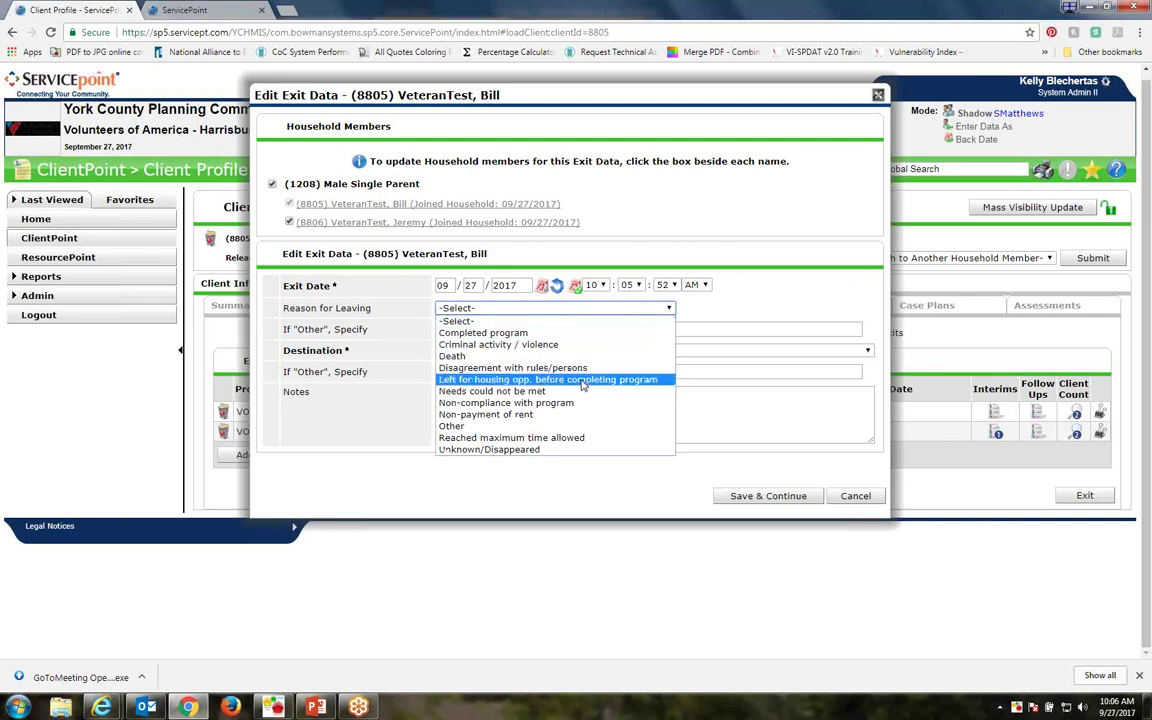
pyautogui.click(583, 385)
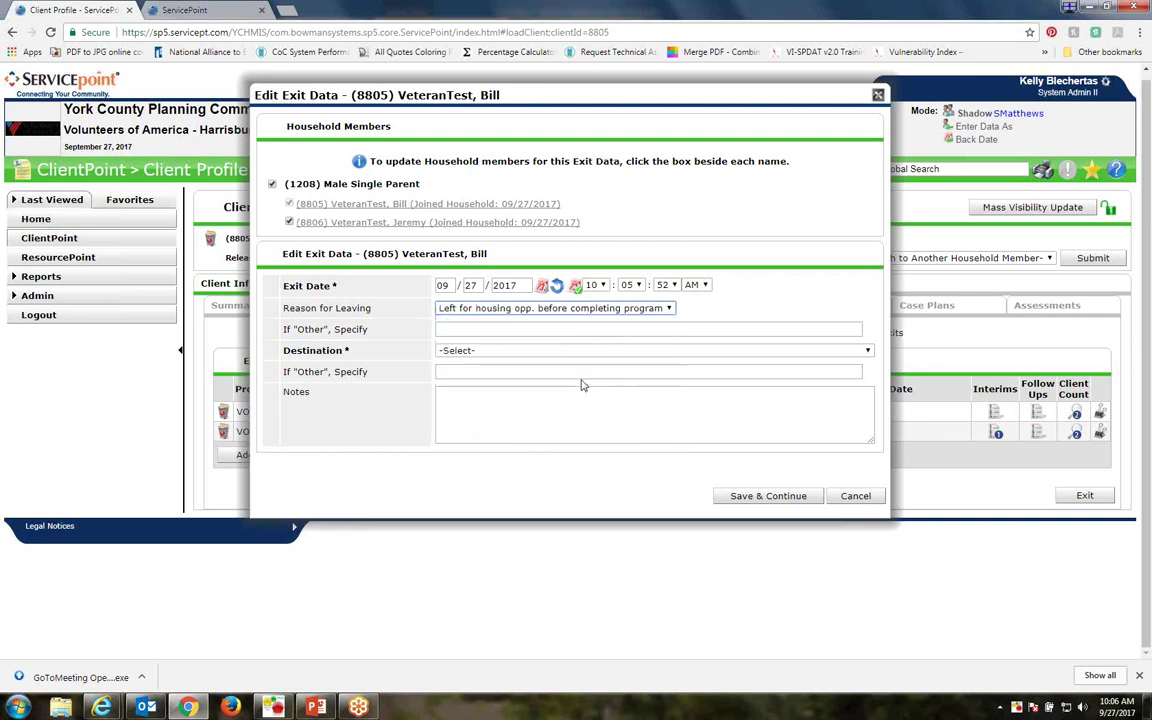
pyautogui.click(494, 352)
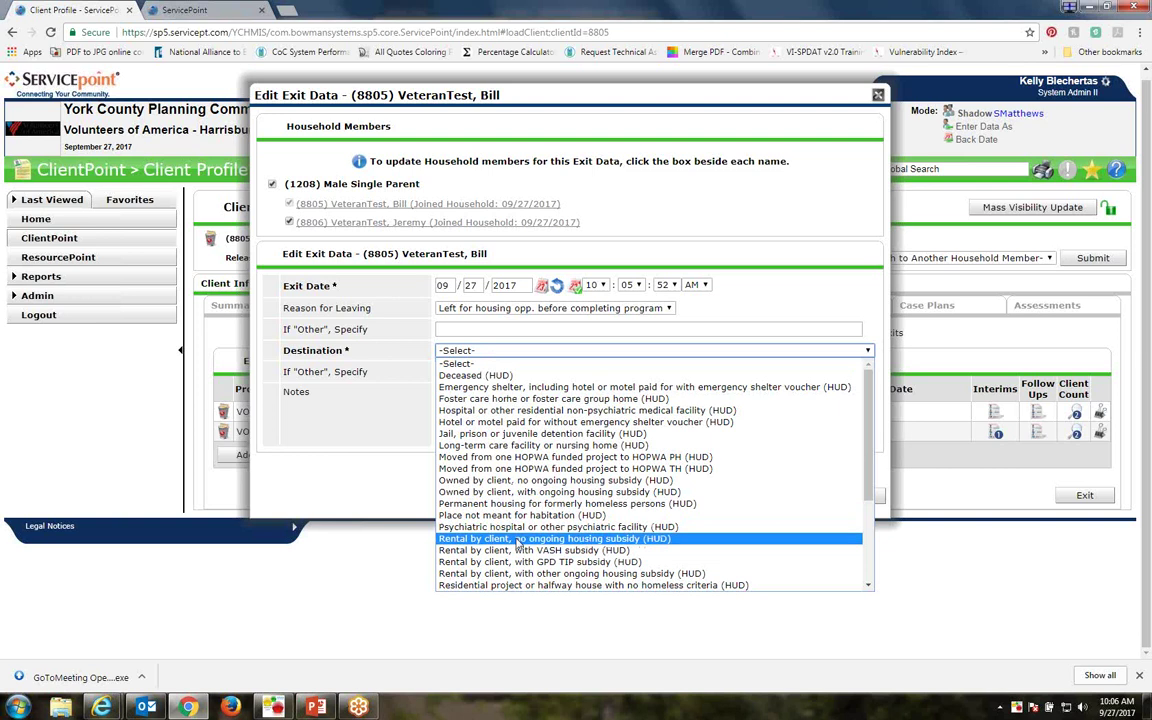
pyautogui.click(518, 539)
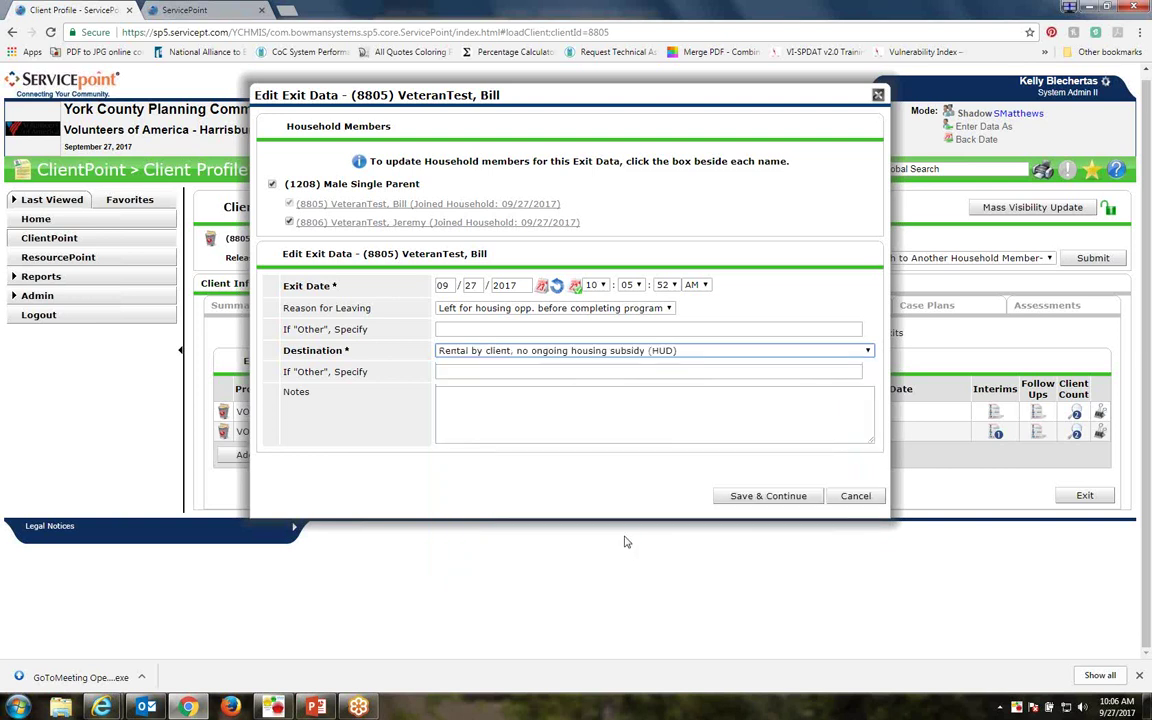
pyautogui.click(756, 496)
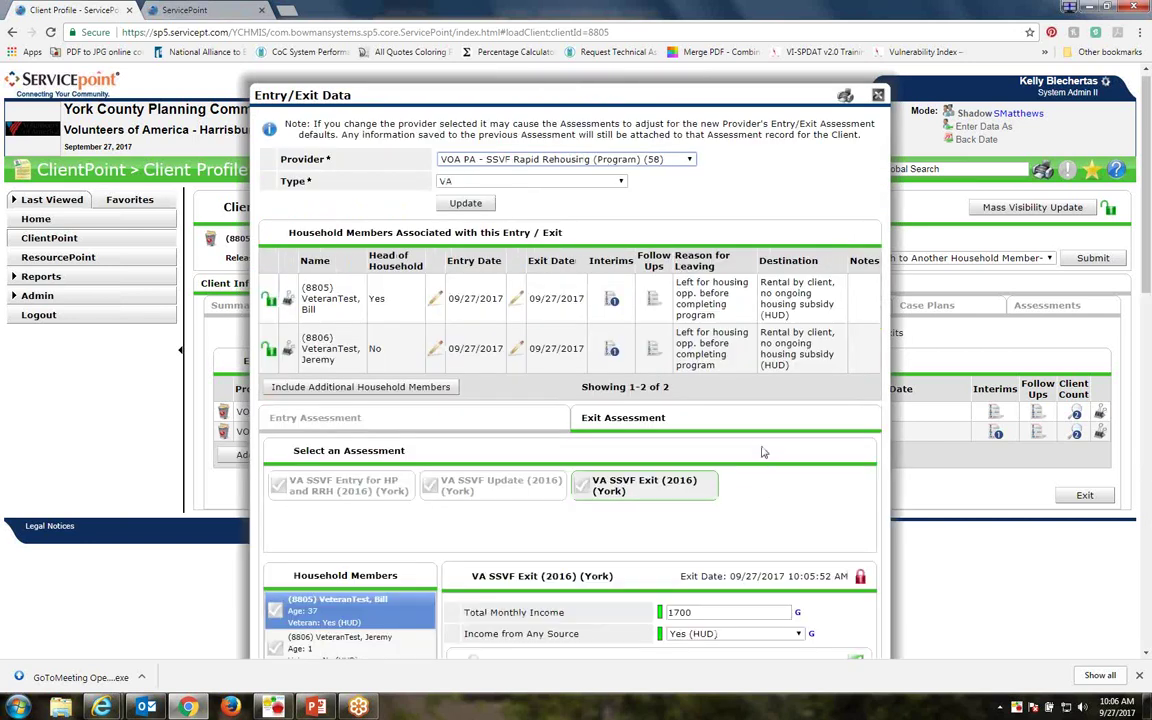
# Review the VA SSVF Exit assessment to the bottom, then exit back to the Entry / Exit list
pyautogui.scroll(-3, 770, 456)
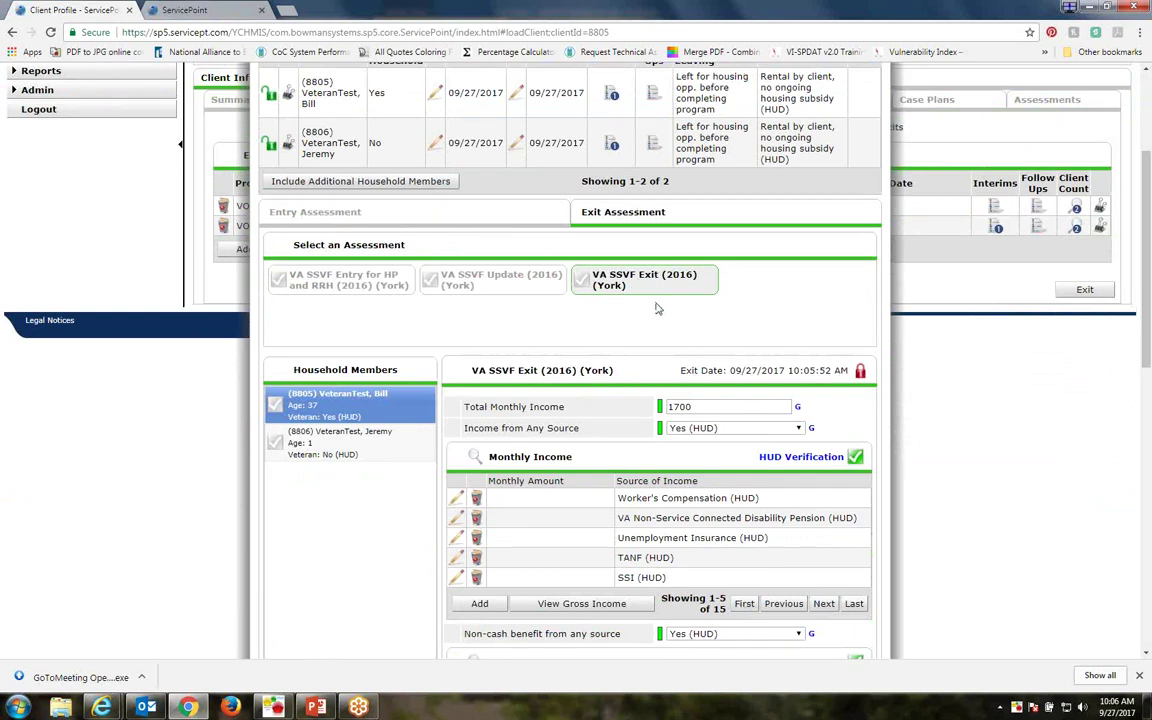
pyautogui.scroll(-2, 636, 295)
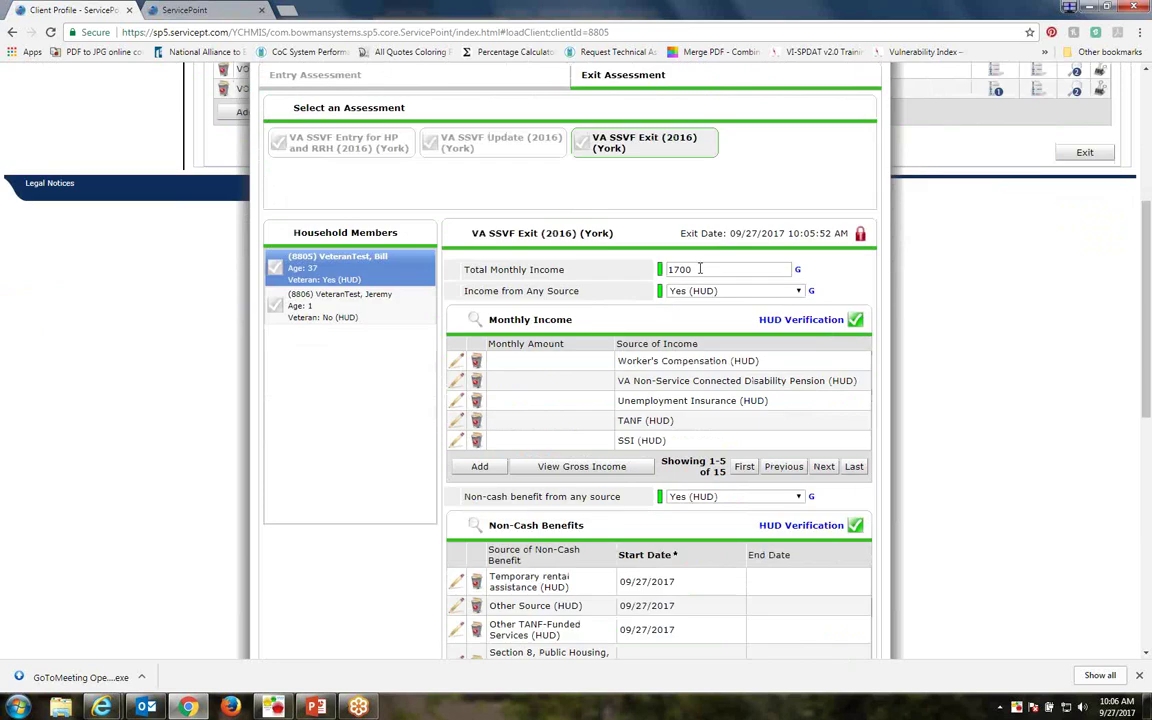
pyautogui.scroll(-1, 697, 328)
pyautogui.scroll(-6, 697, 328)
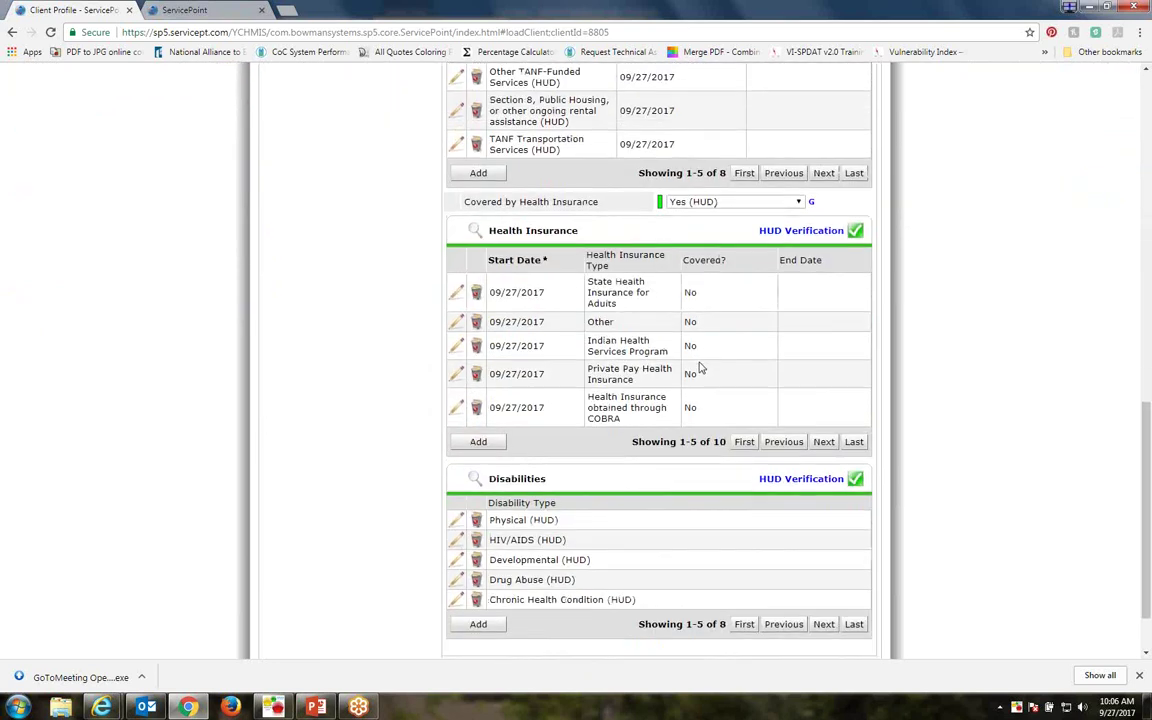
pyautogui.scroll(-1, 700, 368)
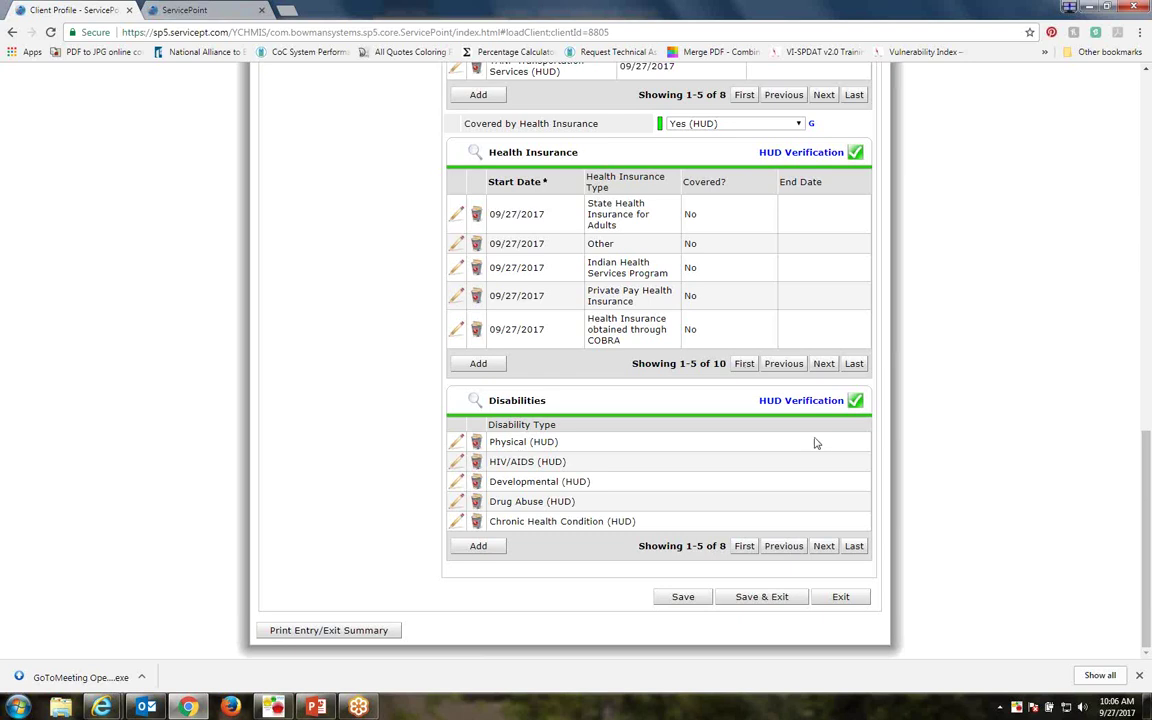
pyautogui.click(783, 547)
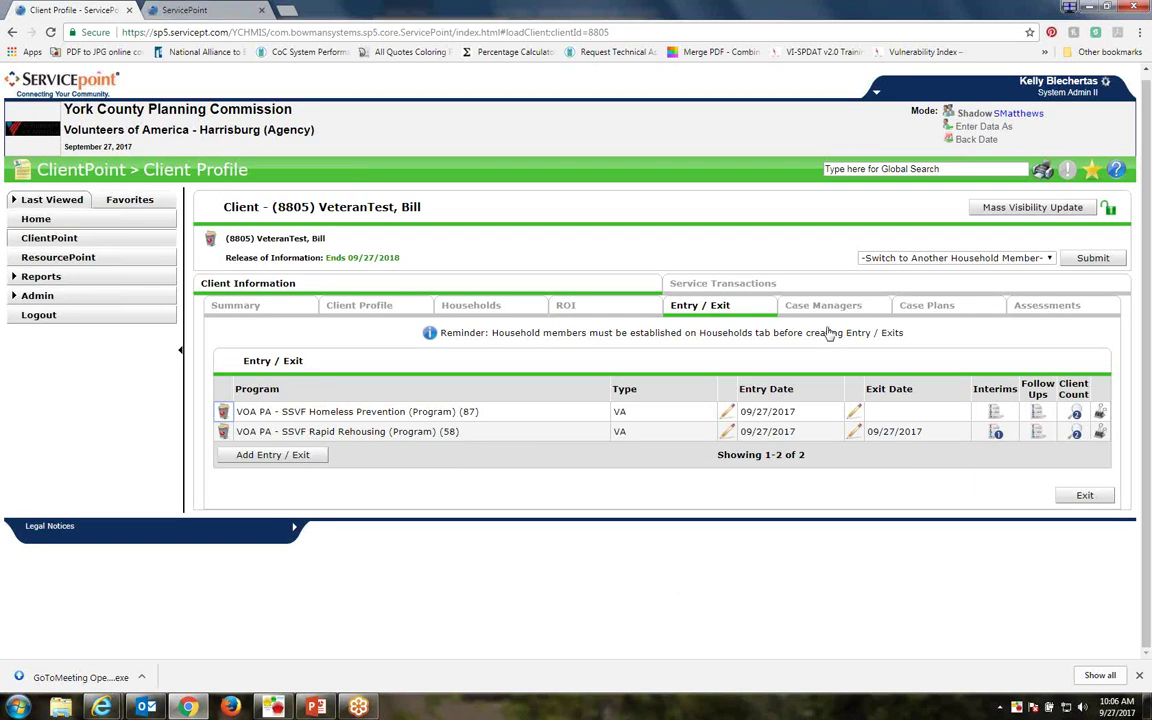
# Check the Case Managers tab, cancel adding one, then view the Service Transaction Dashboard
pyautogui.click(823, 306)
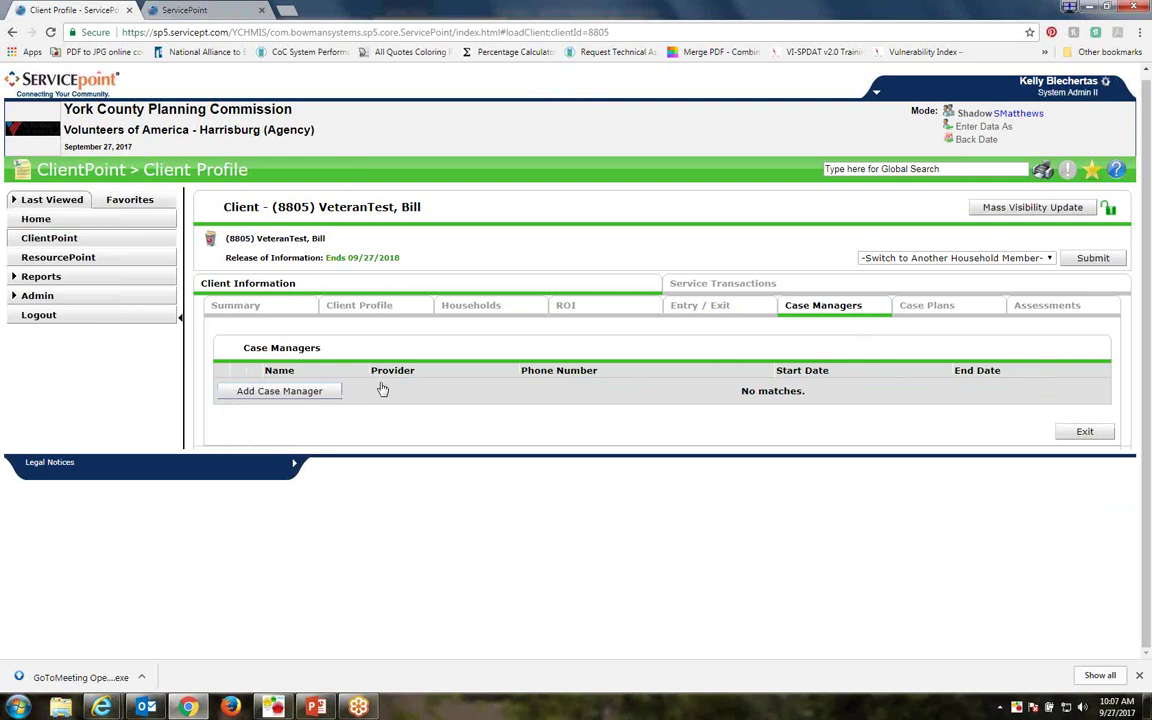
pyautogui.click(310, 392)
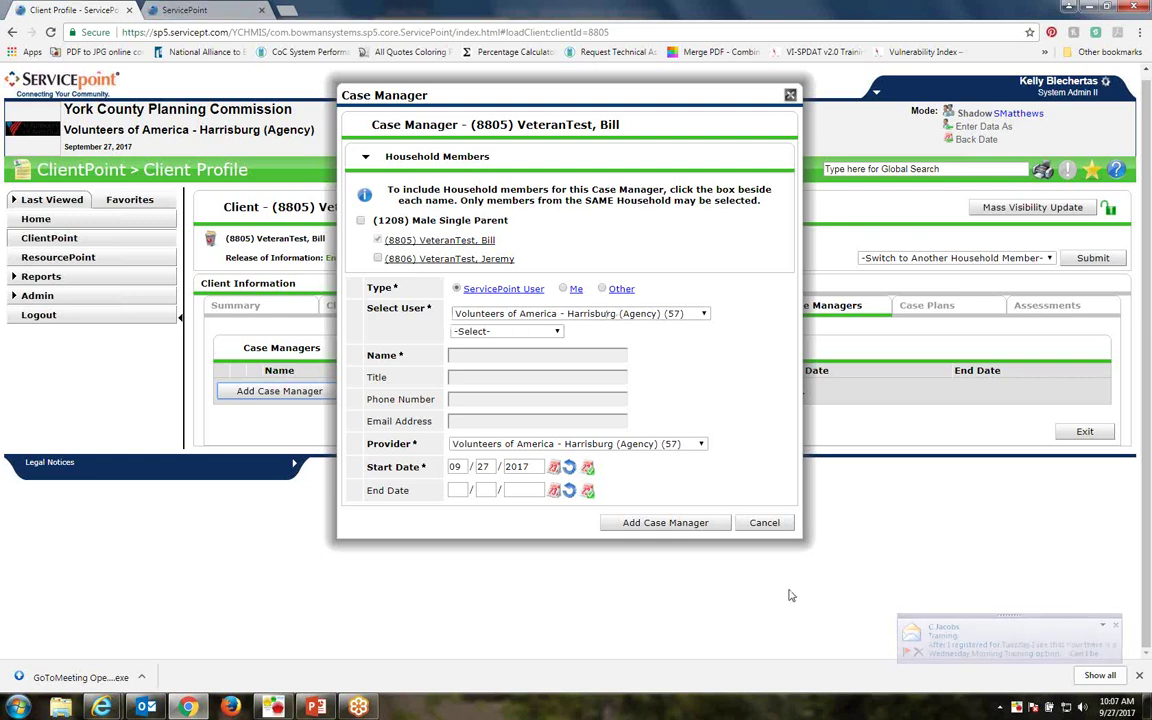
pyautogui.click(765, 522)
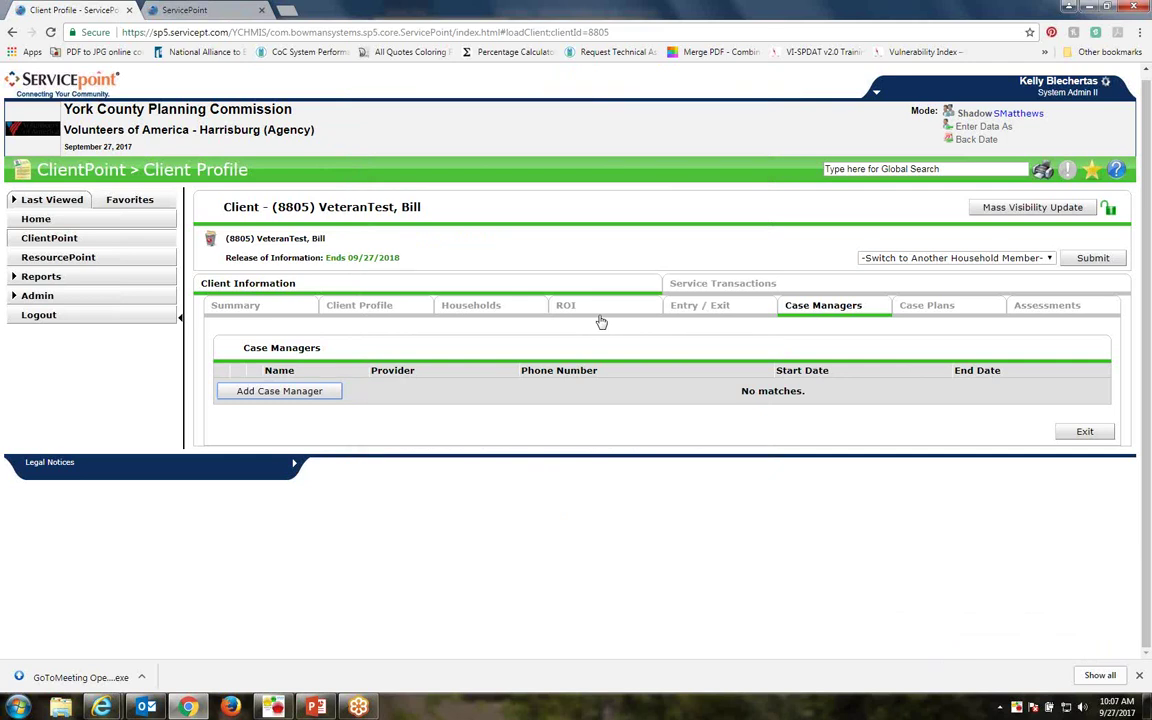
pyautogui.click(713, 287)
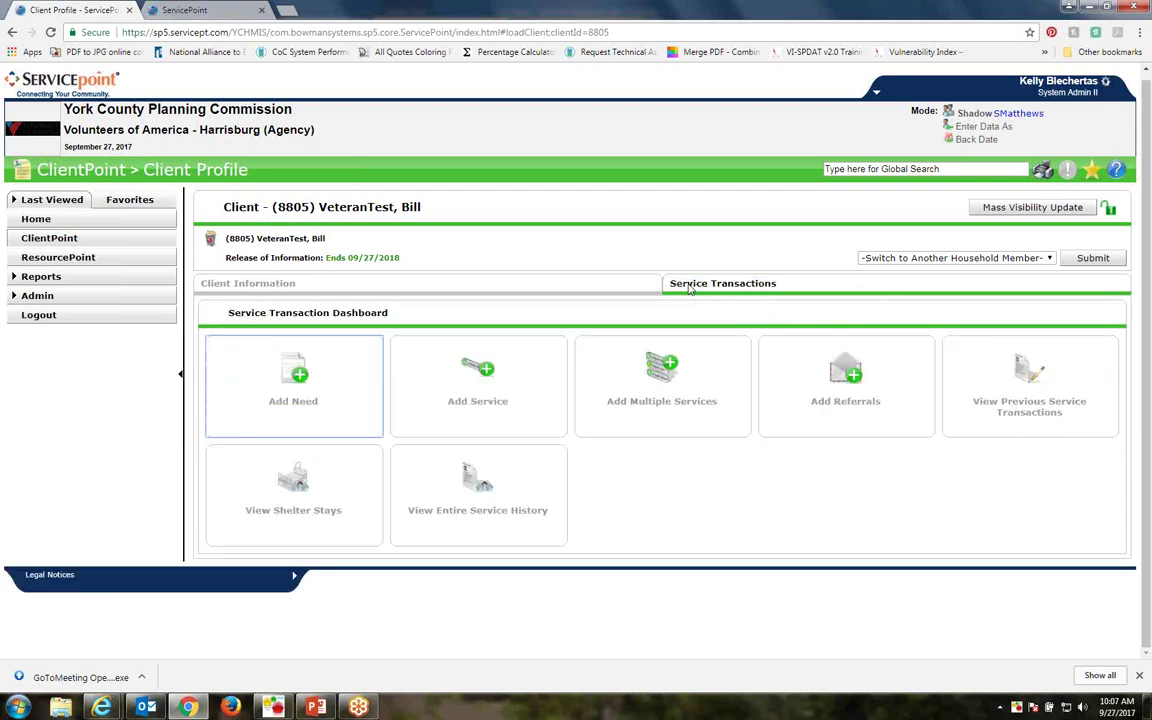
pyautogui.click(270, 284)
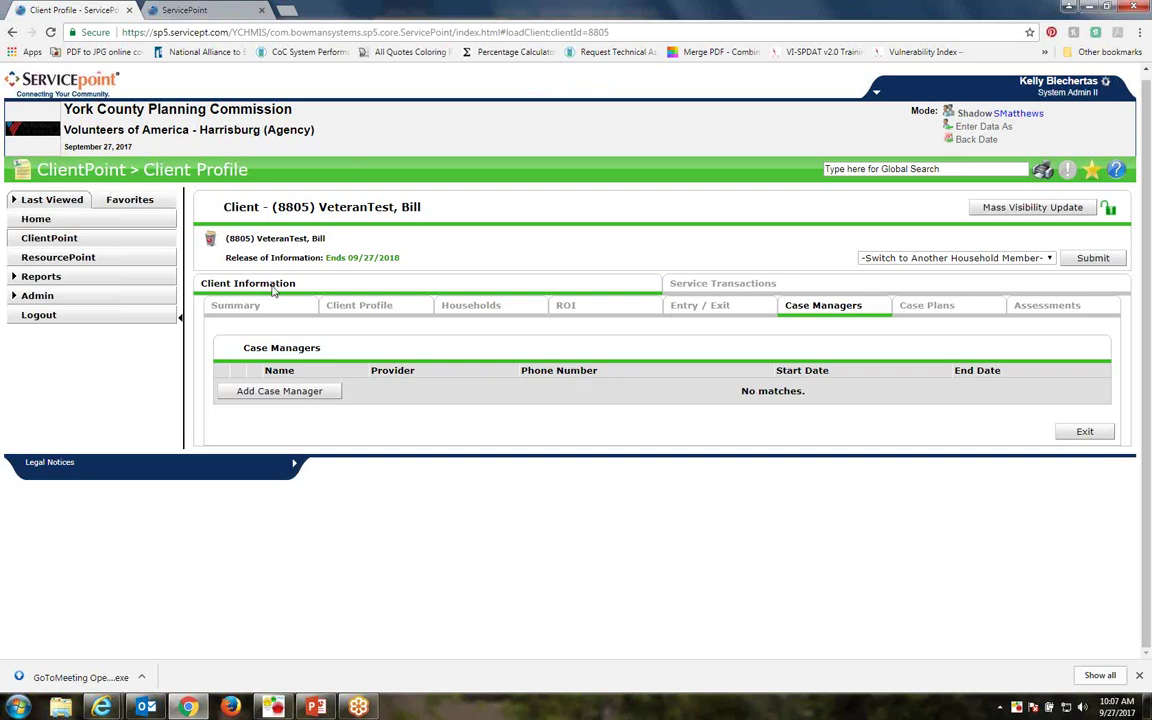
pyautogui.click(708, 307)
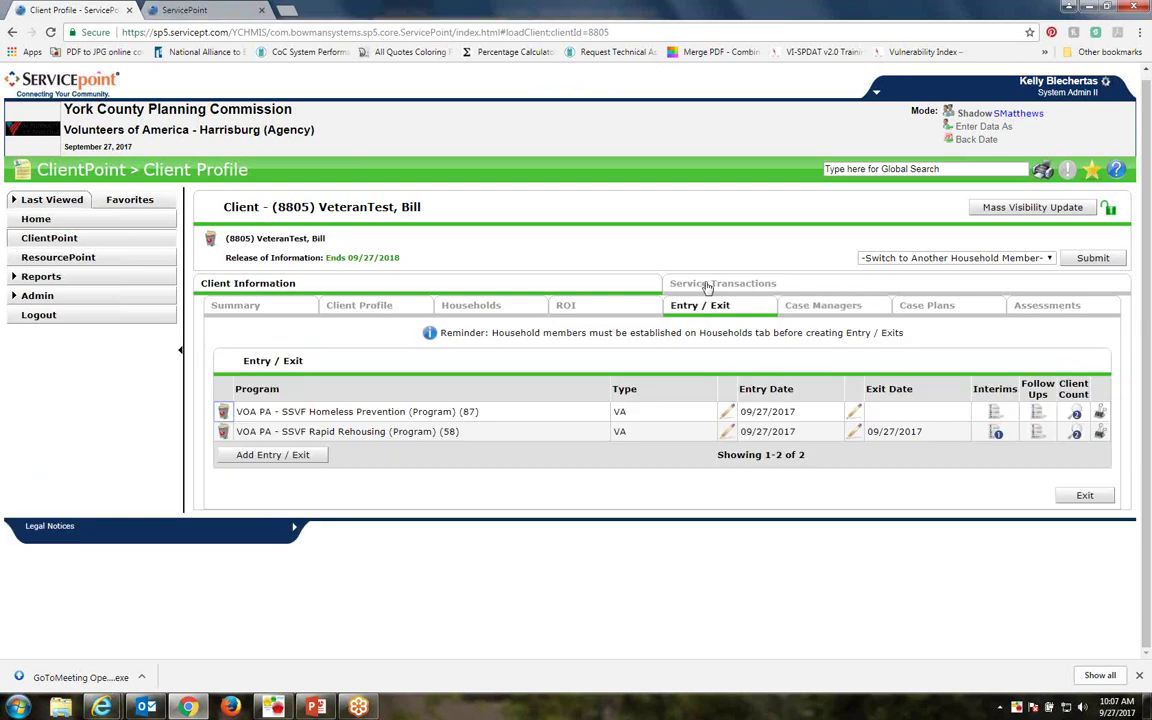
pyautogui.click(706, 288)
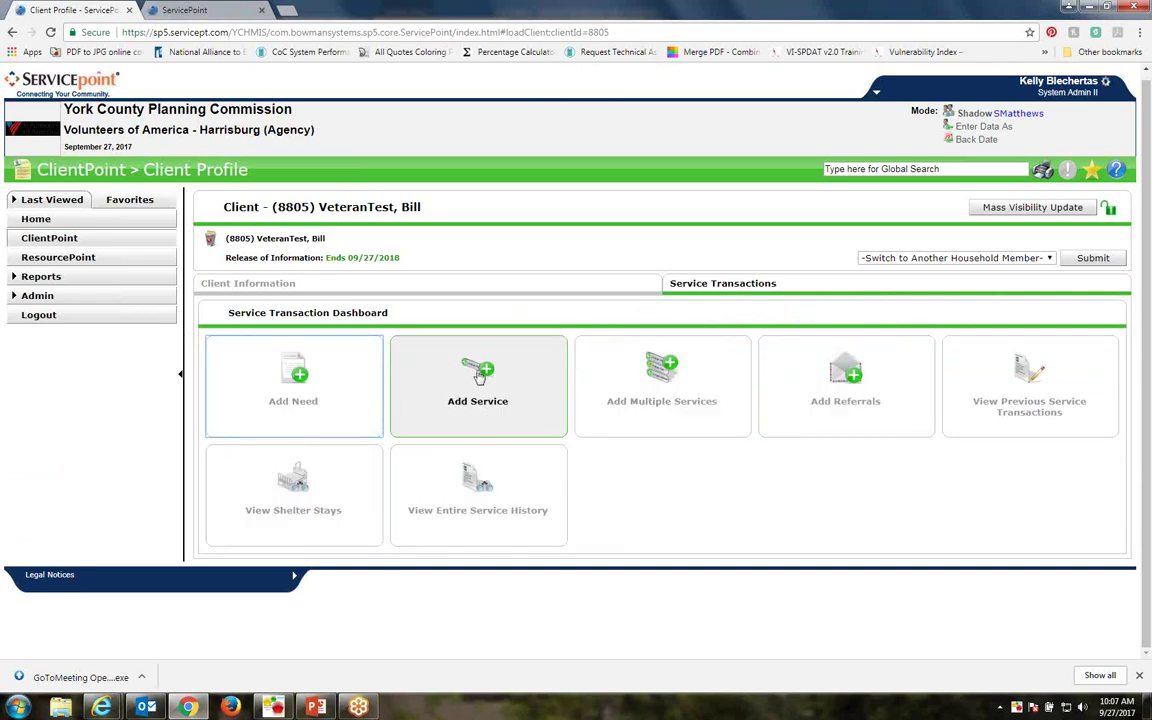
# Begin a new service for the client only, leaving the second household member unticked
pyautogui.click(479, 373)
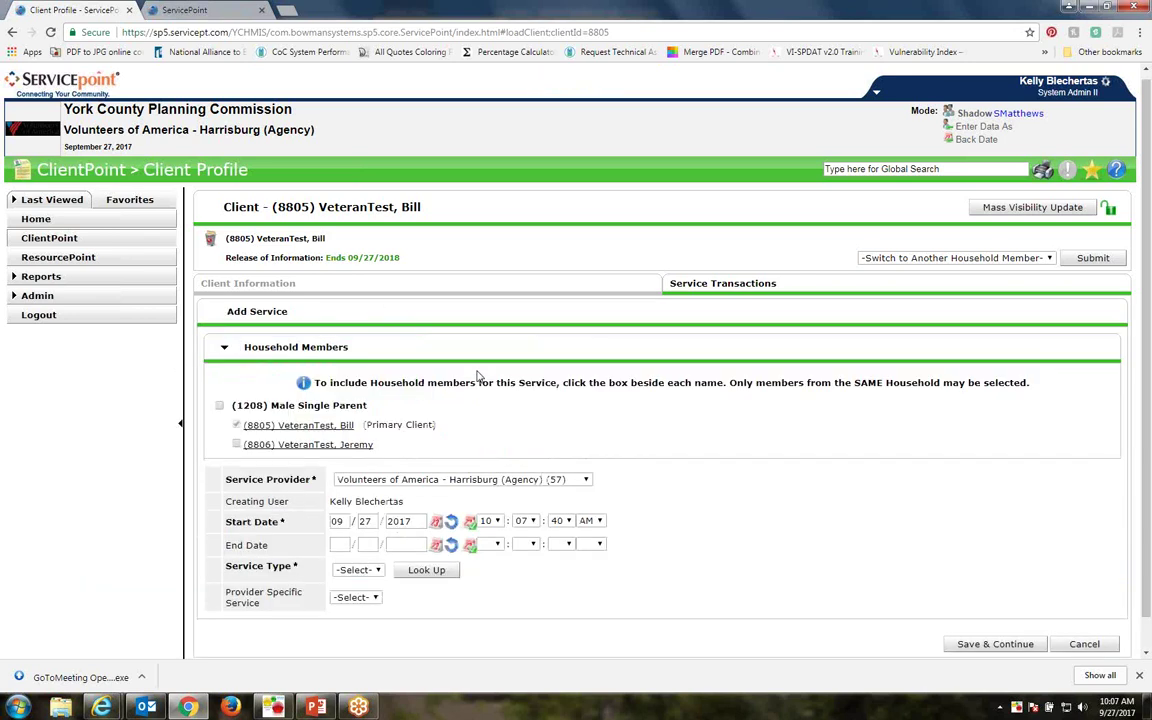
pyautogui.scroll(-1, 510, 385)
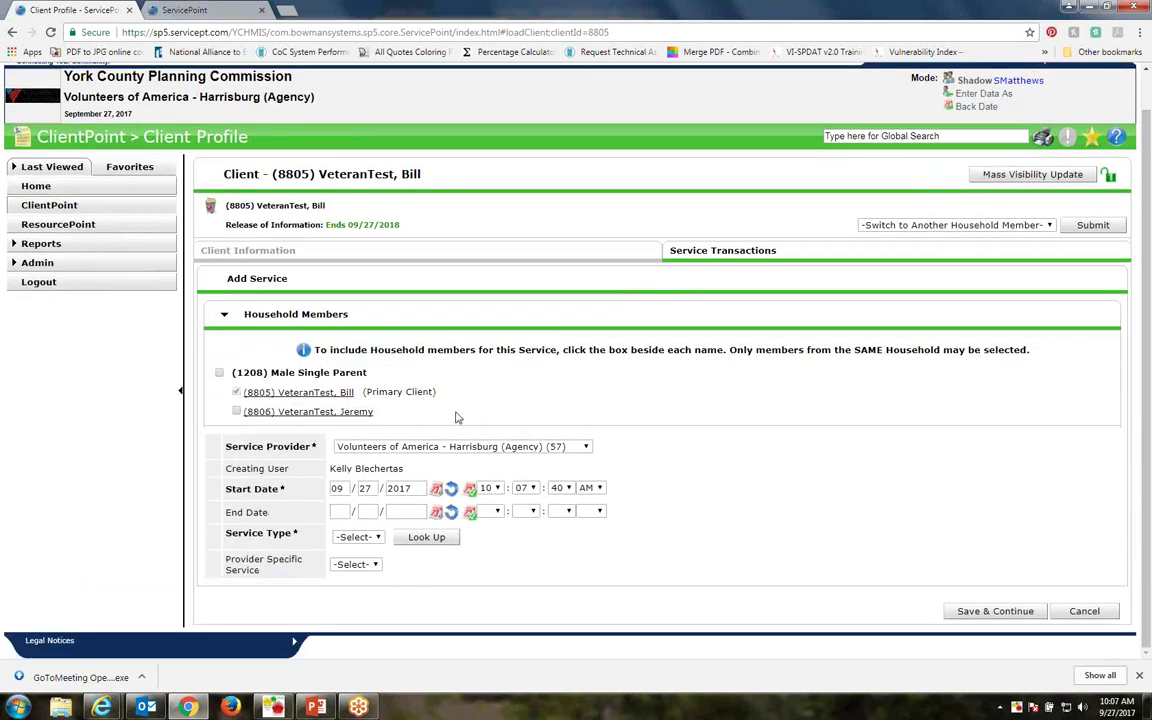
pyautogui.moveTo(444, 401); pyautogui.dragTo(363, 395)
pyautogui.click(426, 388)
pyautogui.click(236, 411)
pyautogui.click(237, 412)
pyautogui.click(586, 450)
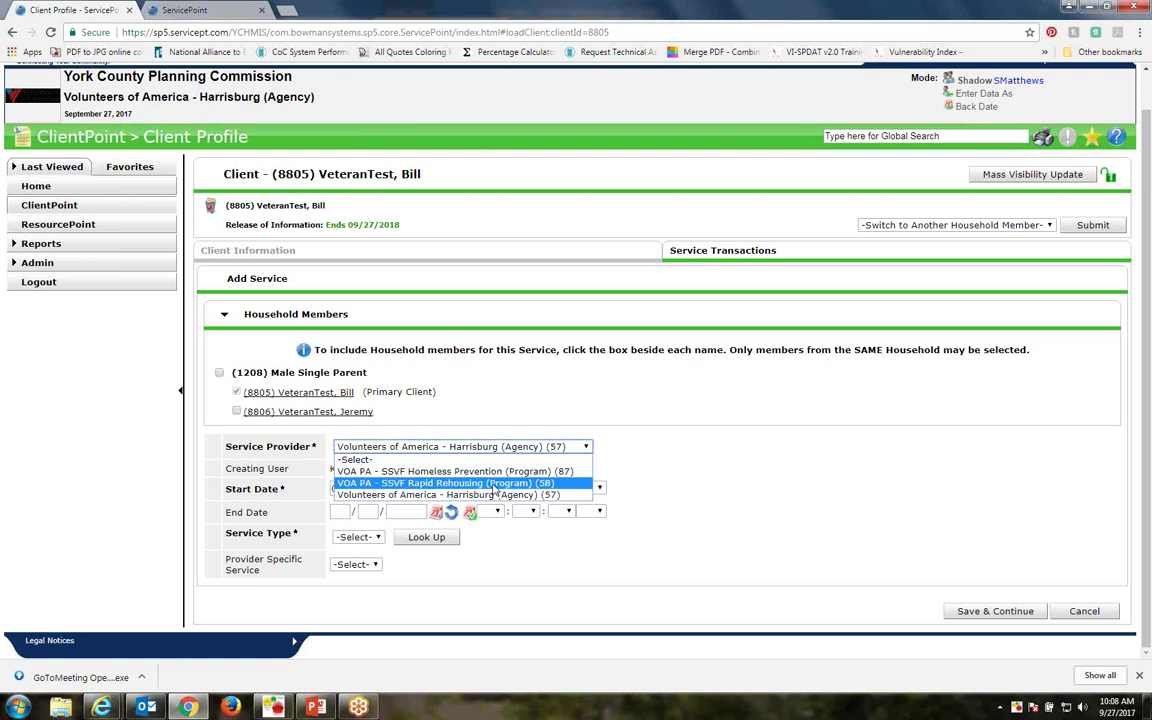
# Set the provider to VOA PA - SSVF Rapid Rehousing (Program) (58) and bring up Look Up
pyautogui.click(492, 485)
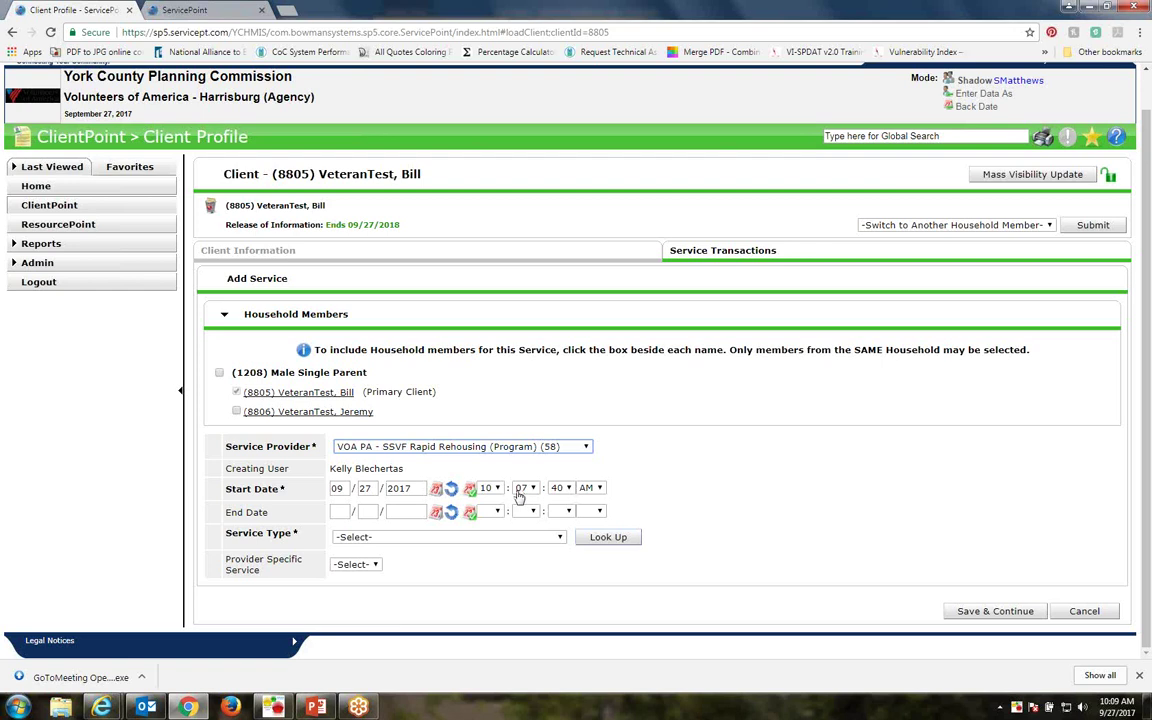
pyautogui.click(561, 538)
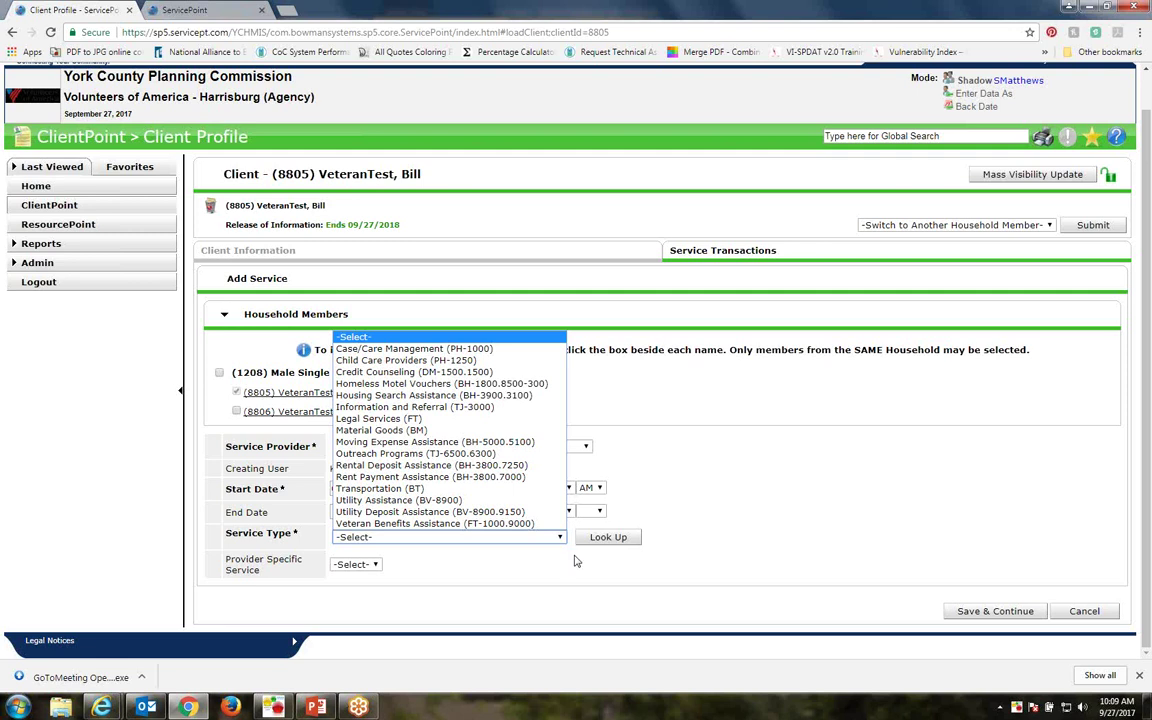
pyautogui.click(560, 571)
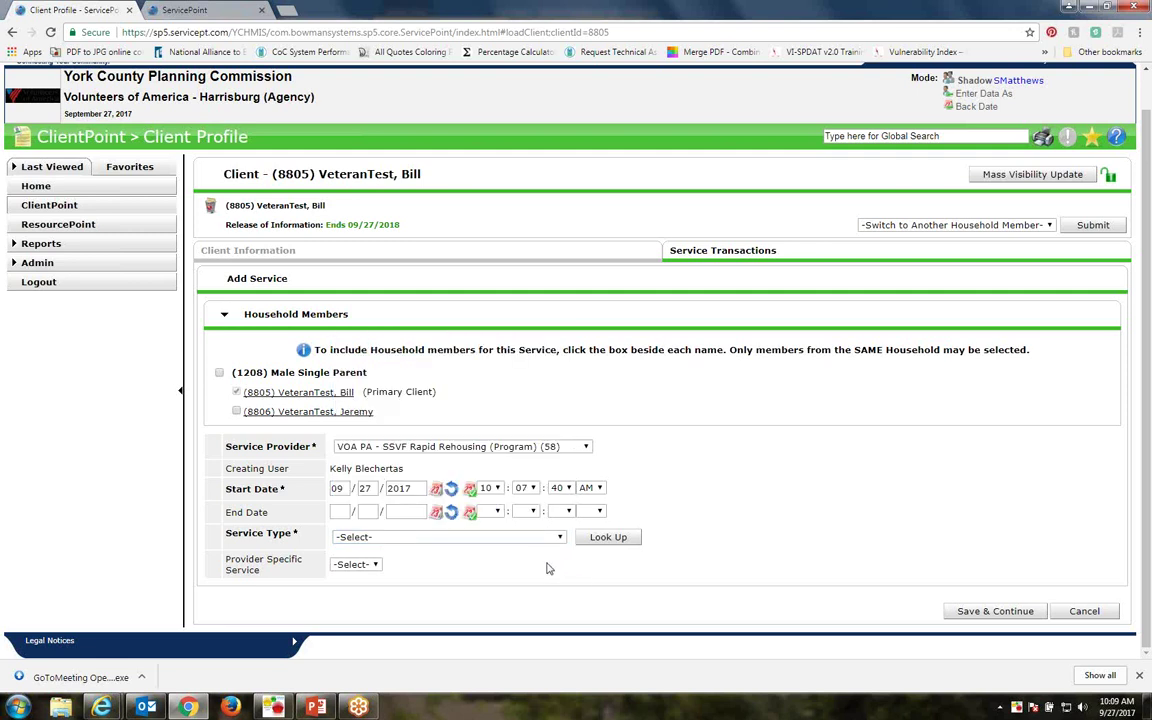
pyautogui.click(604, 539)
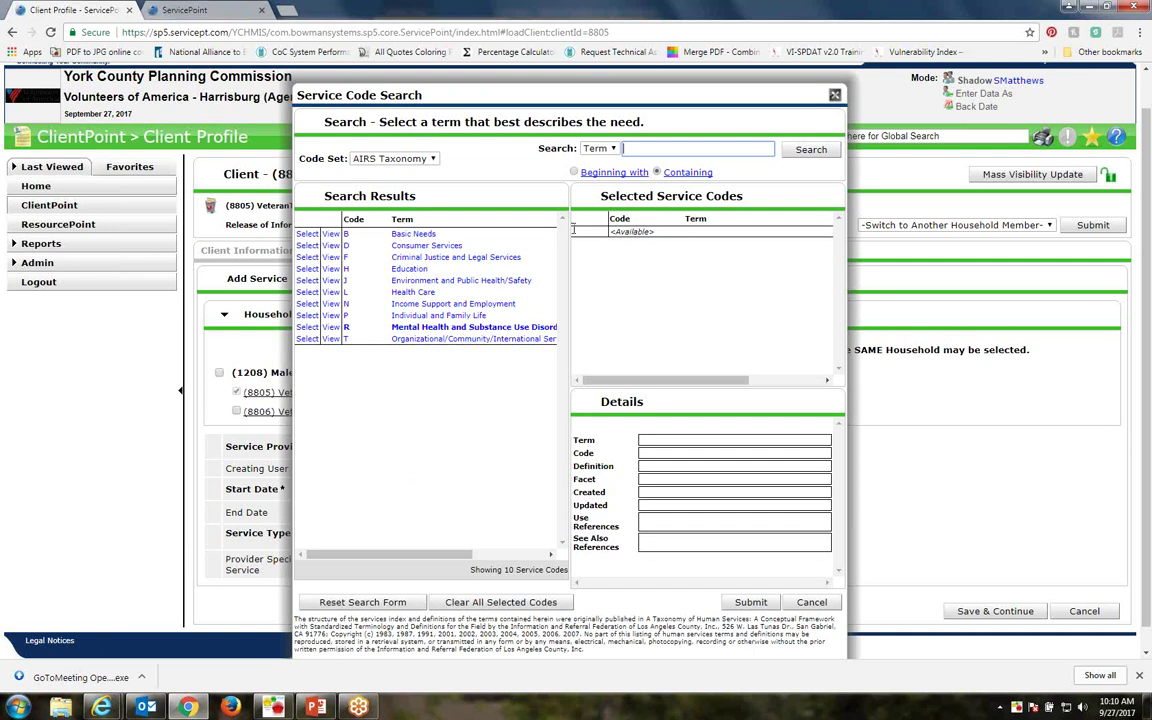
# Search service codes for 'food bank', 'general housing stability' and 'housing stability', then cancel
pyautogui.click(648, 148)
pyautogui.write('food bank')
pyautogui.press('Return')
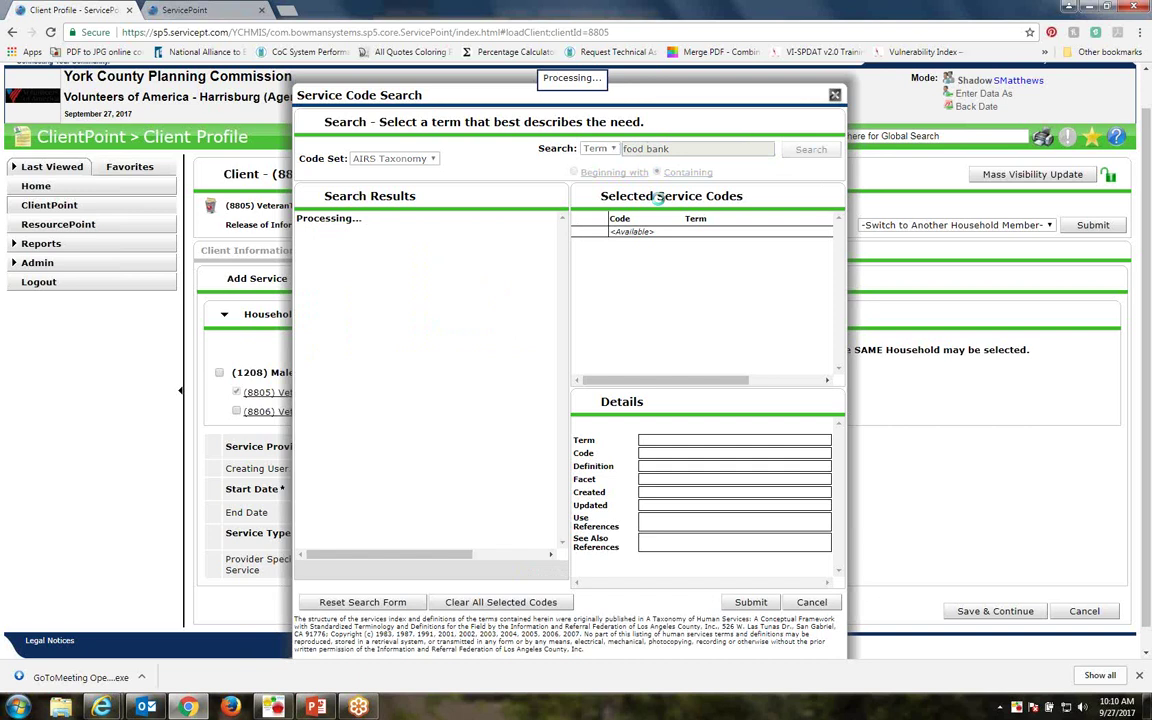
pyautogui.hotkey('ctrl', 'a')
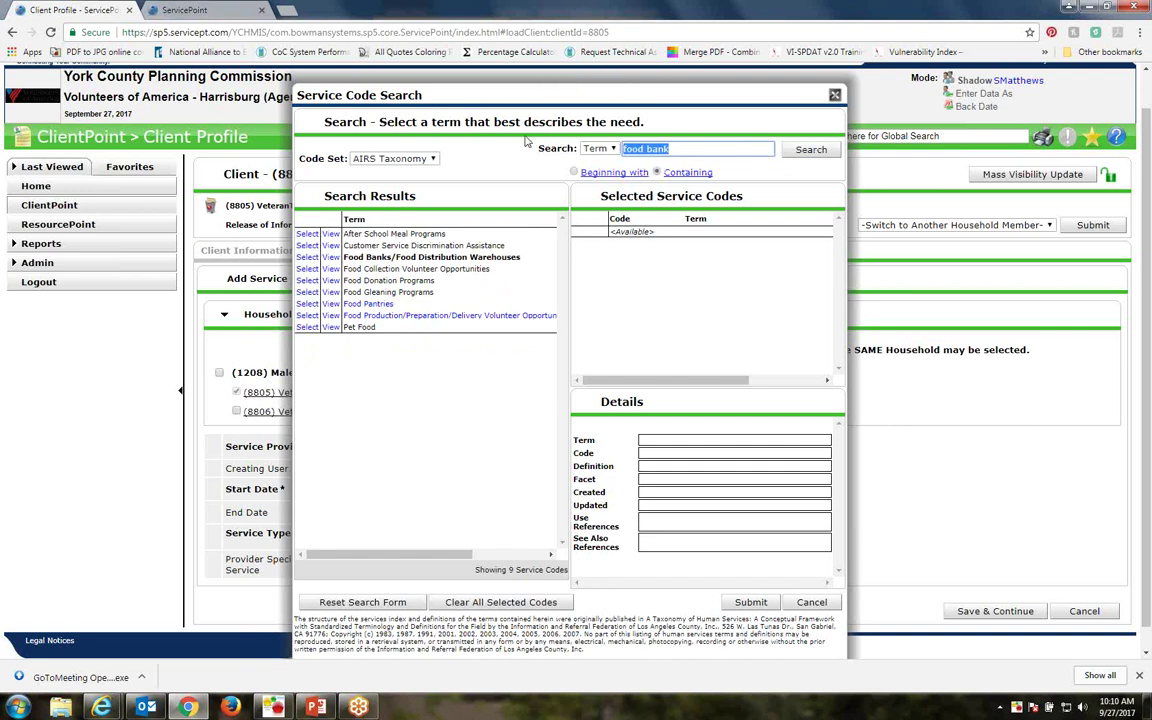
pyautogui.write('general housing stability')
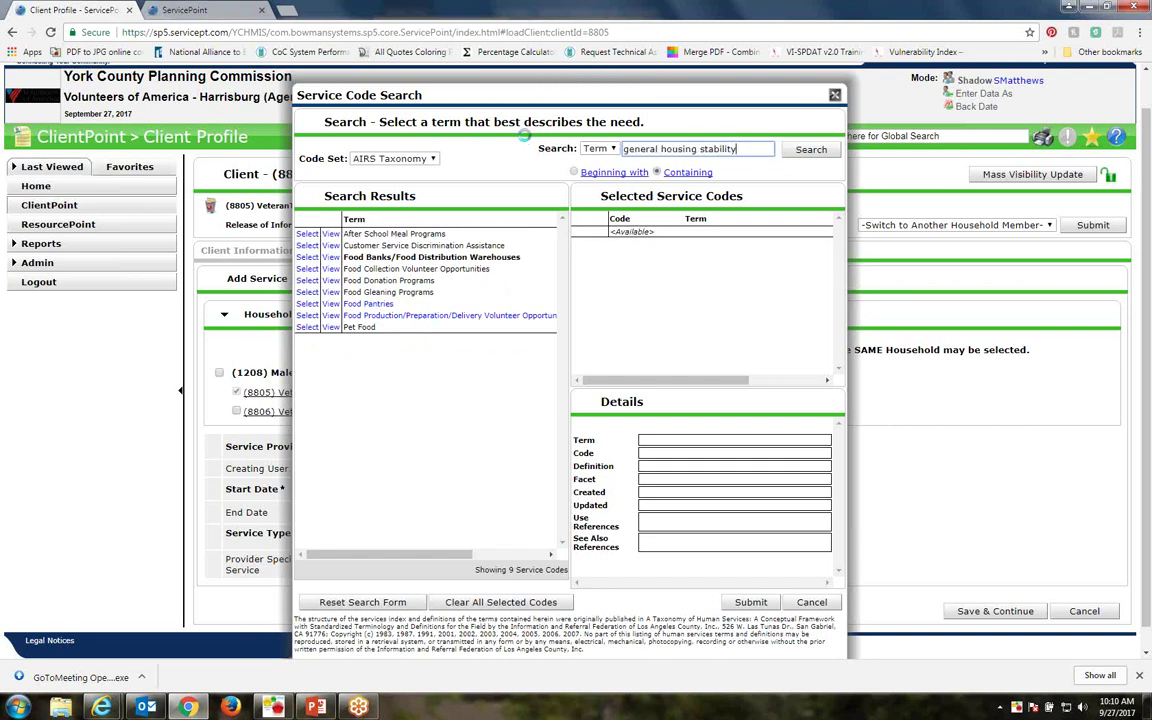
pyautogui.press('Return')
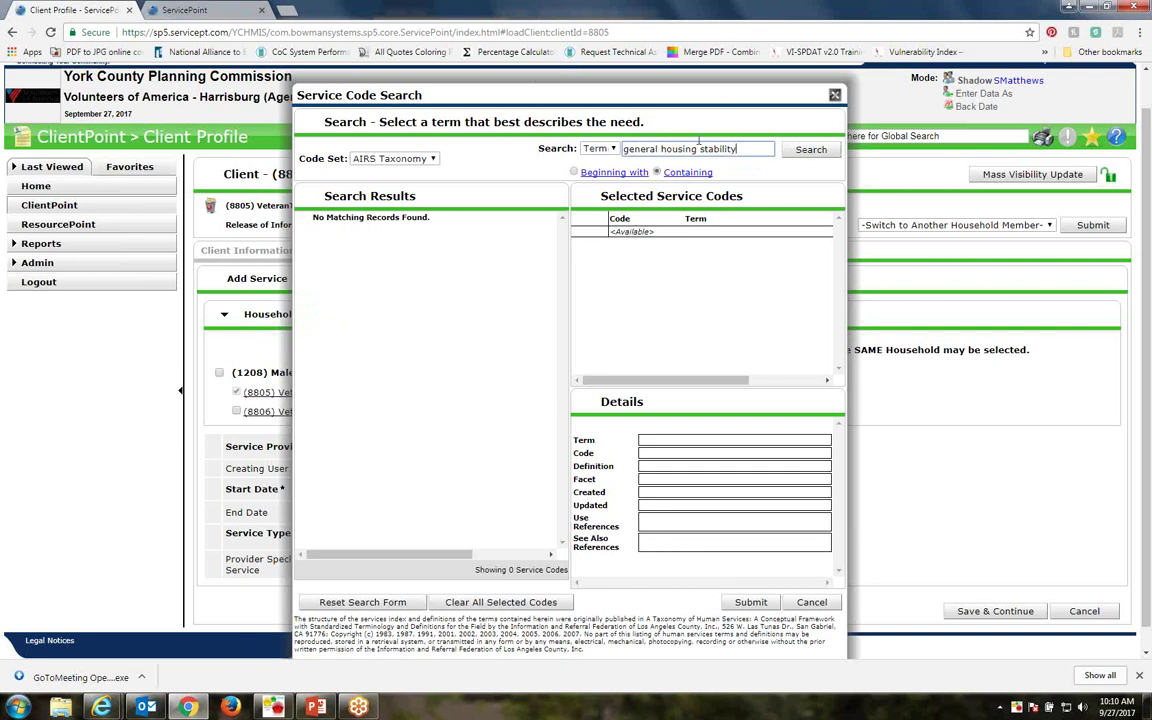
pyautogui.moveTo(662, 149); pyautogui.dragTo(612, 150)
pyautogui.press('BackSpace')
pyautogui.press('Return')
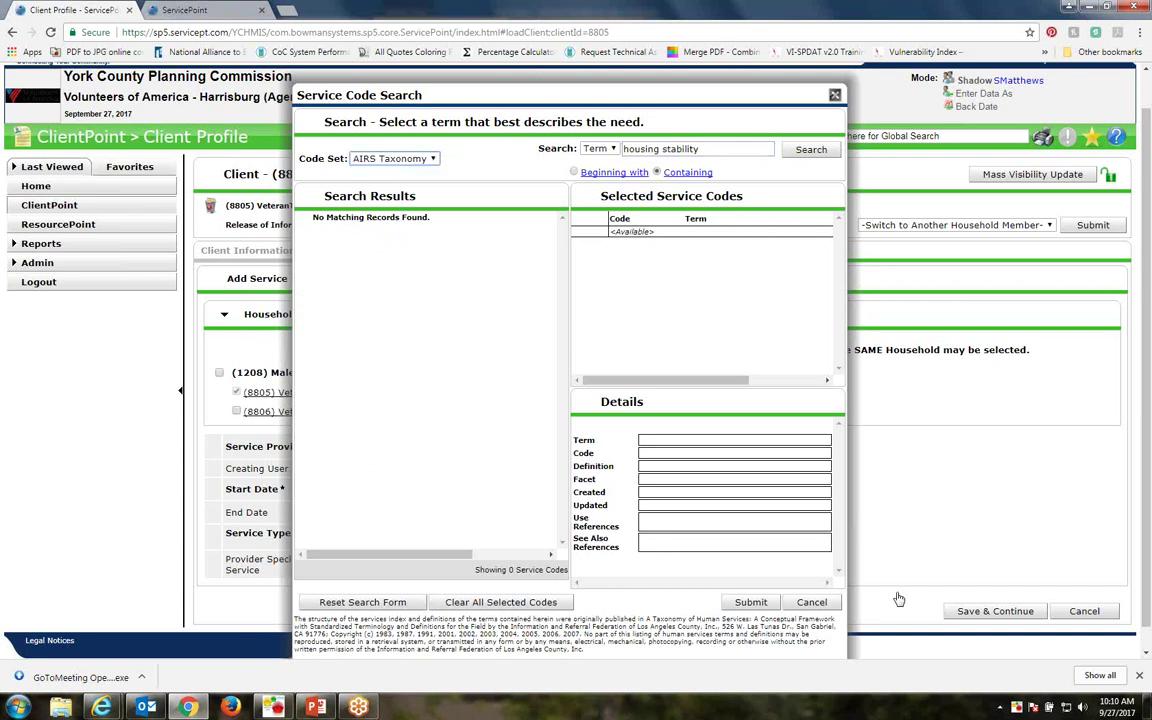
pyautogui.click(812, 602)
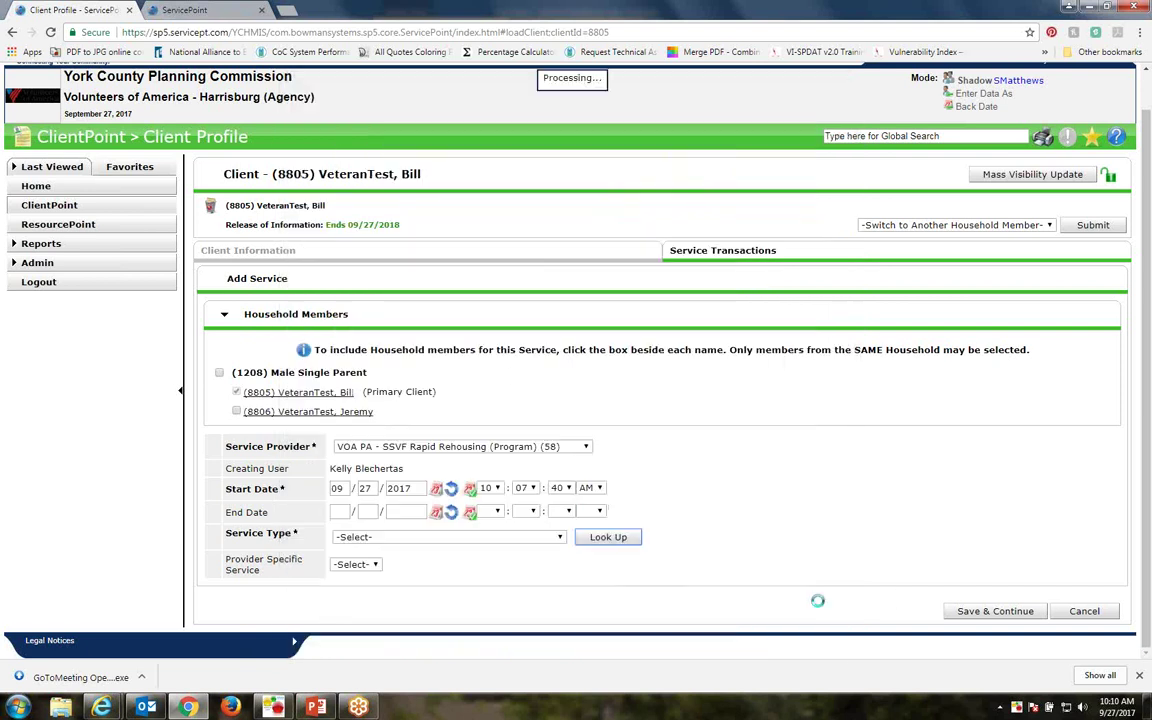
# Reopen the Service Code Search from the Service Type field
pyautogui.click(561, 538)
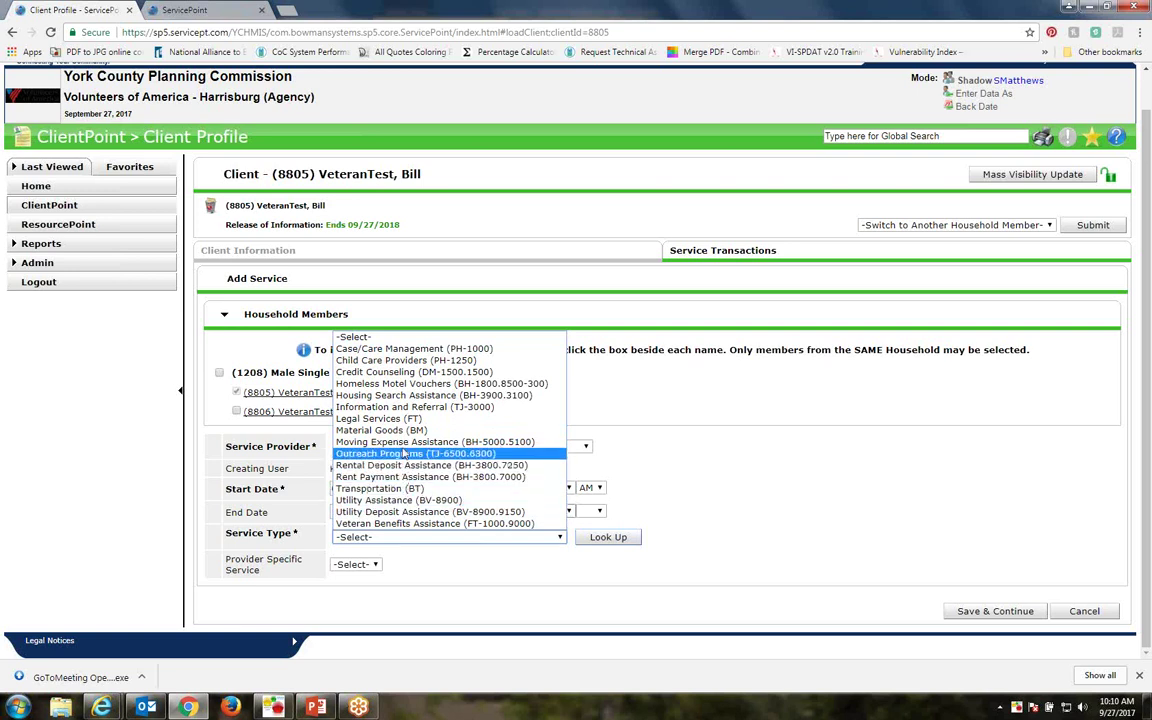
pyautogui.click(608, 537)
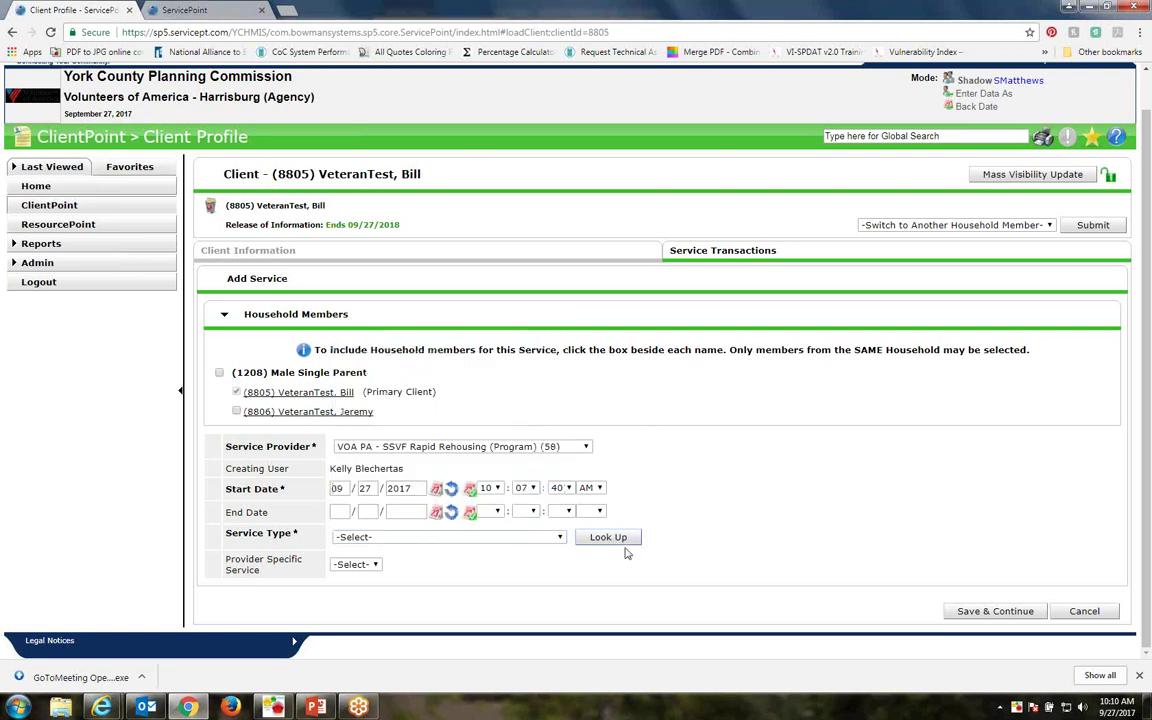
pyautogui.click(608, 537)
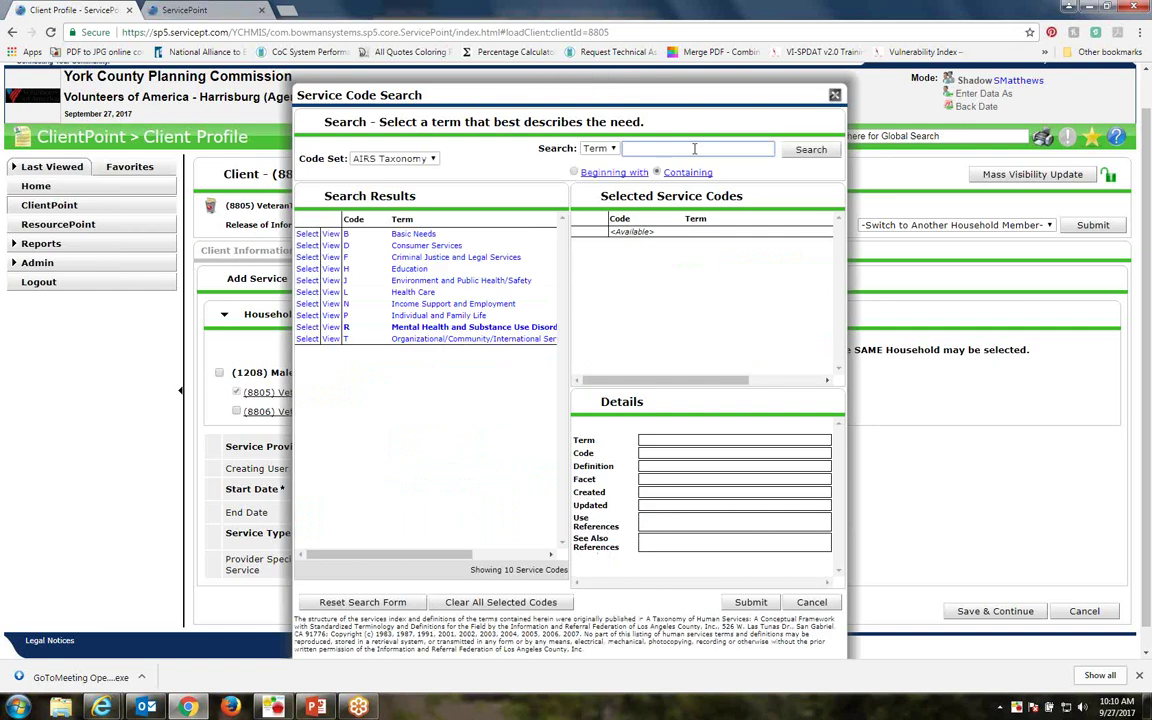
# Search codes for 'bed', add Beds (BM-3000.2000-130), and review its details
pyautogui.write('bed')
pyautogui.press('Return')
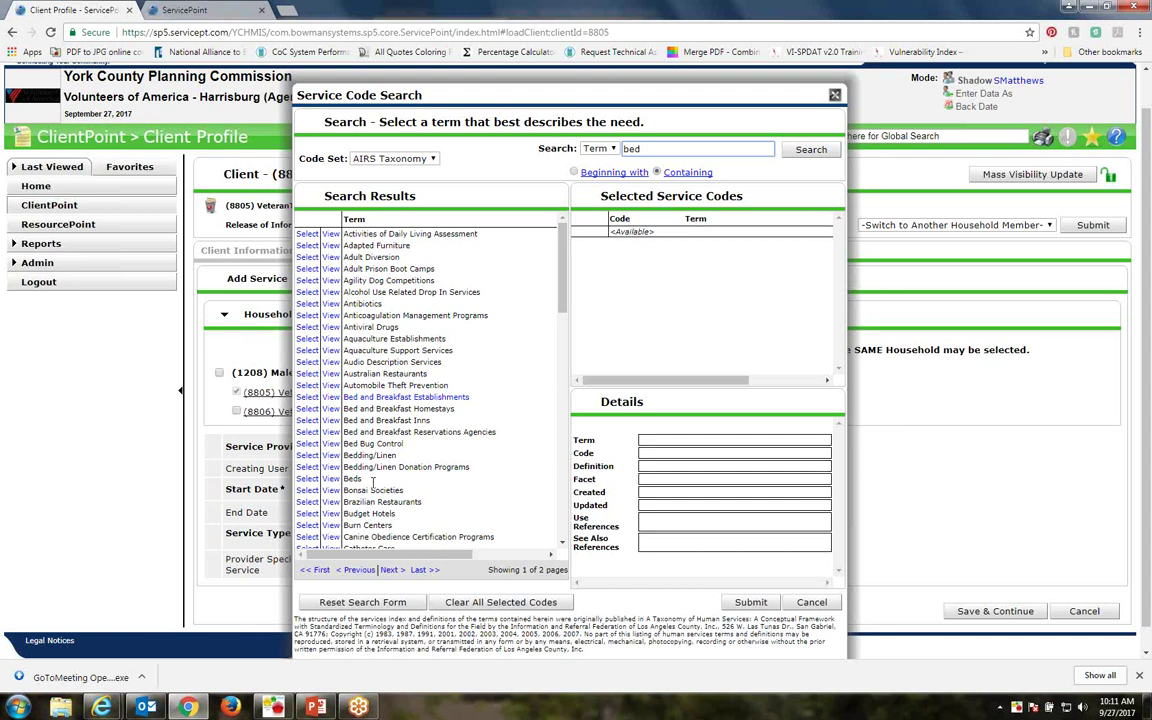
pyautogui.click(305, 479)
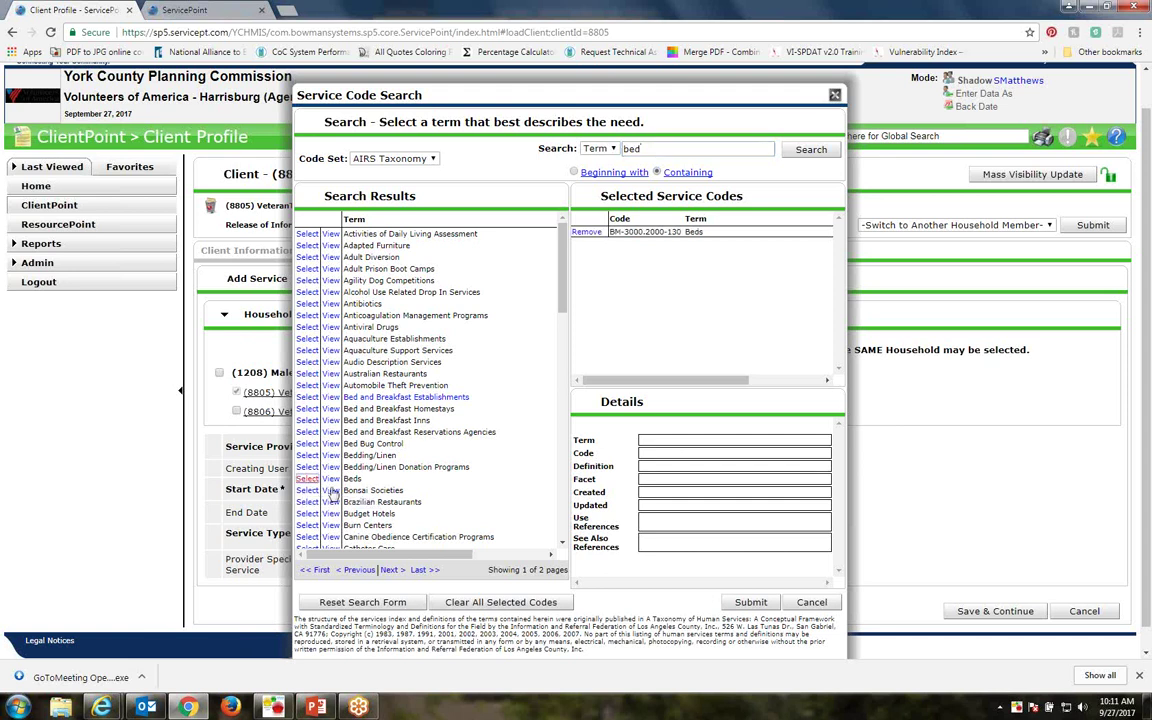
pyautogui.click(330, 479)
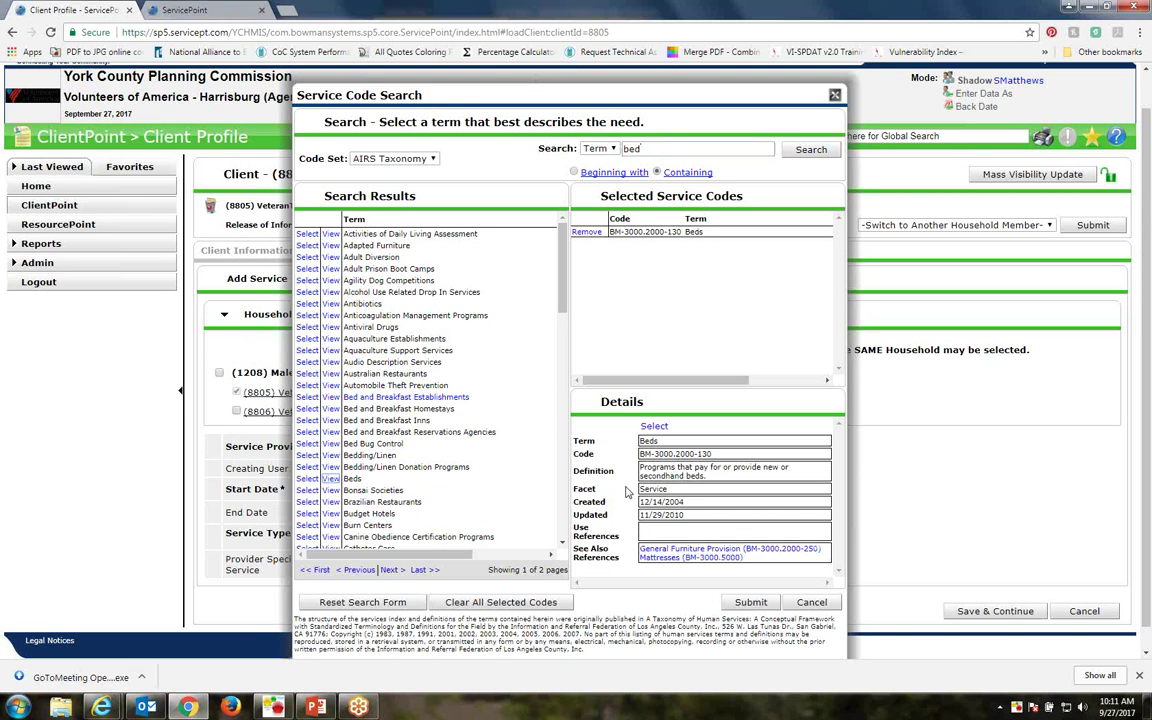
pyautogui.click(745, 551)
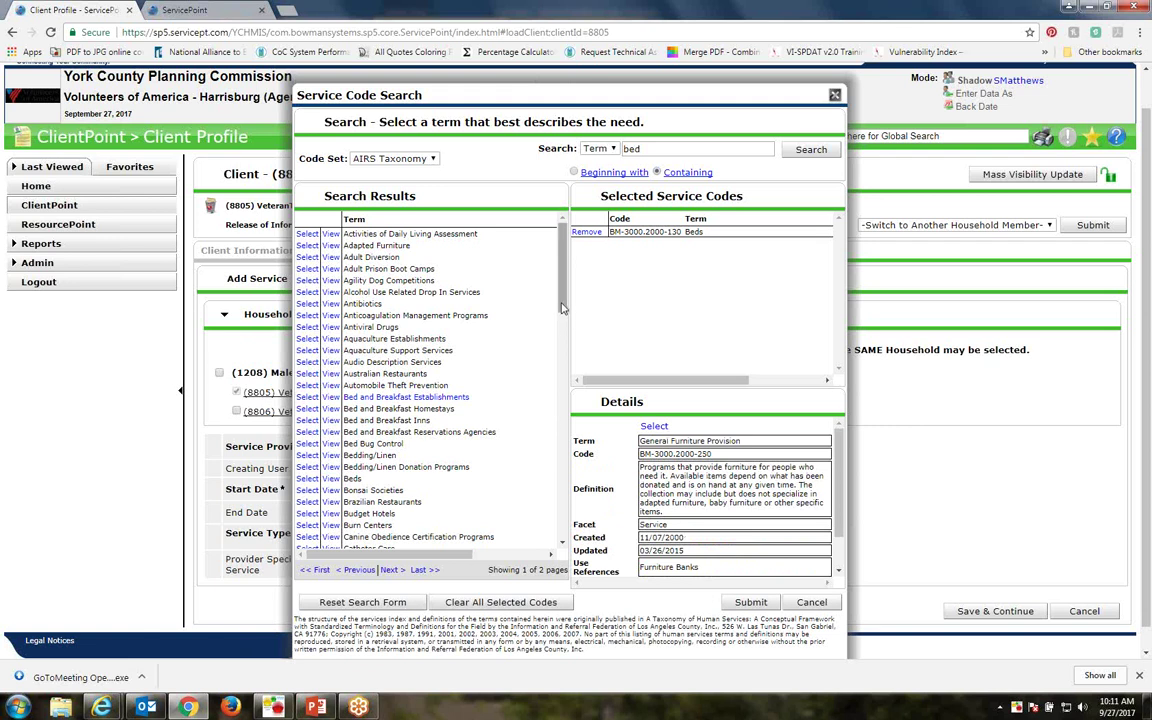
pyautogui.moveTo(563, 308); pyautogui.dragTo(586, 480)
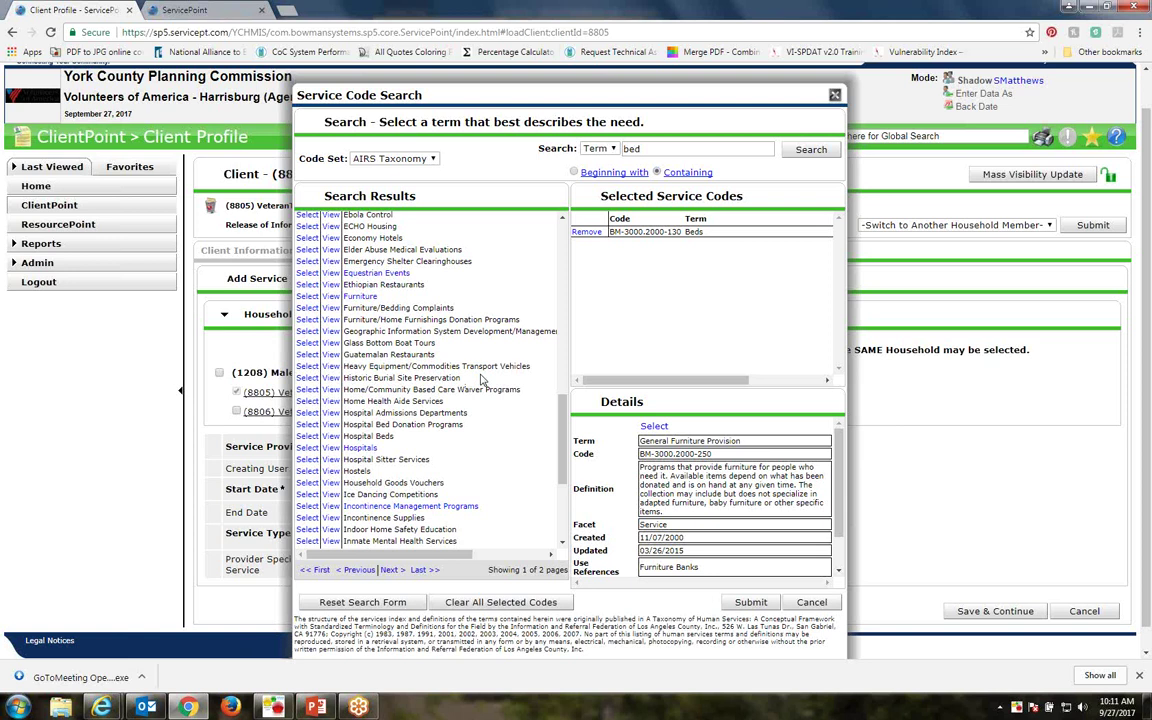
pyautogui.scroll(-2, 483, 379)
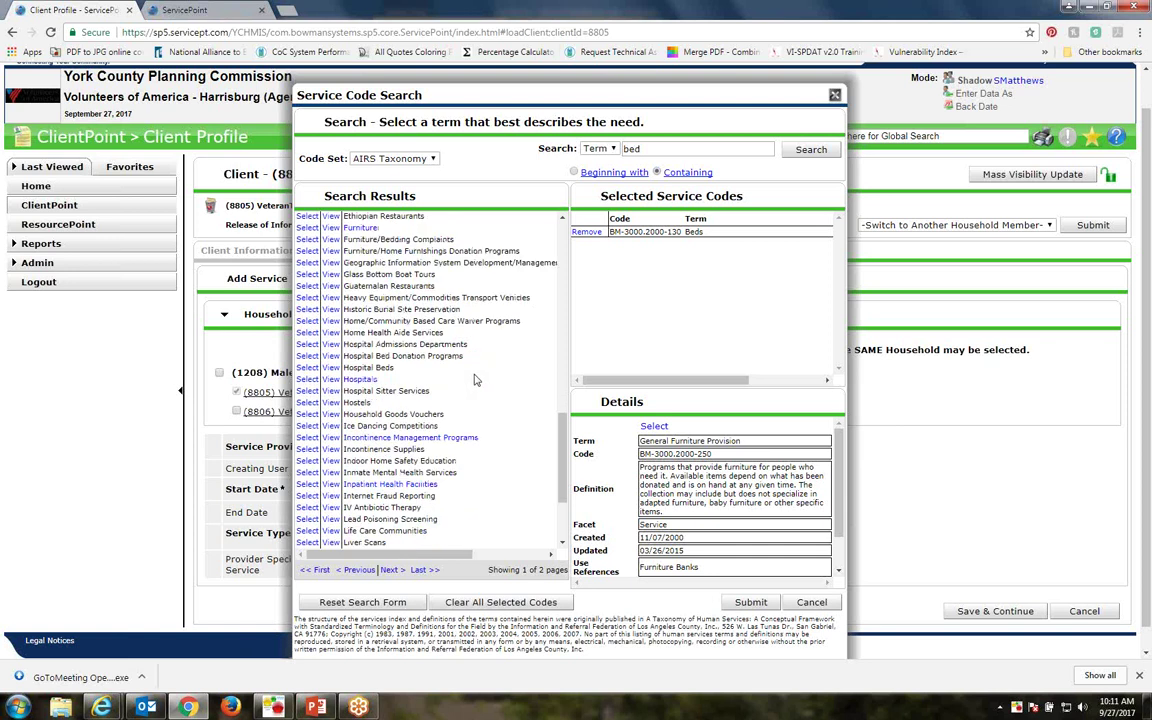
pyautogui.scroll(2, 476, 379)
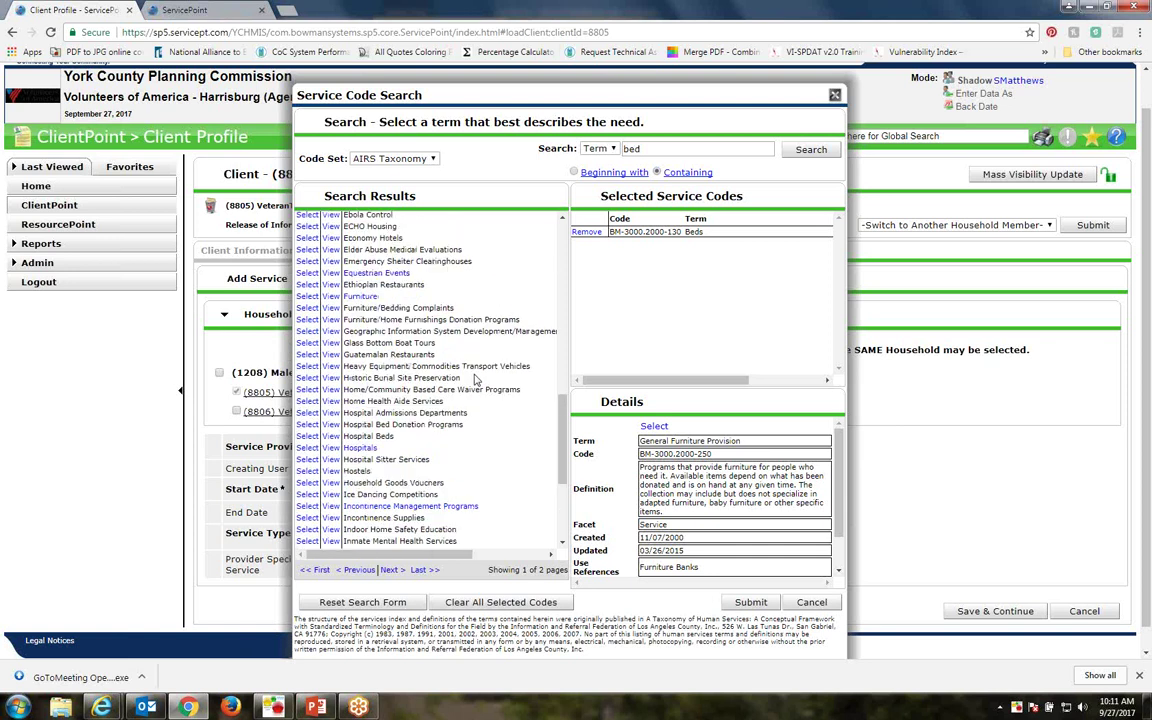
# Replace the search term with 'stability' and browse the 18 results
pyautogui.moveTo(755, 150); pyautogui.dragTo(566, 147)
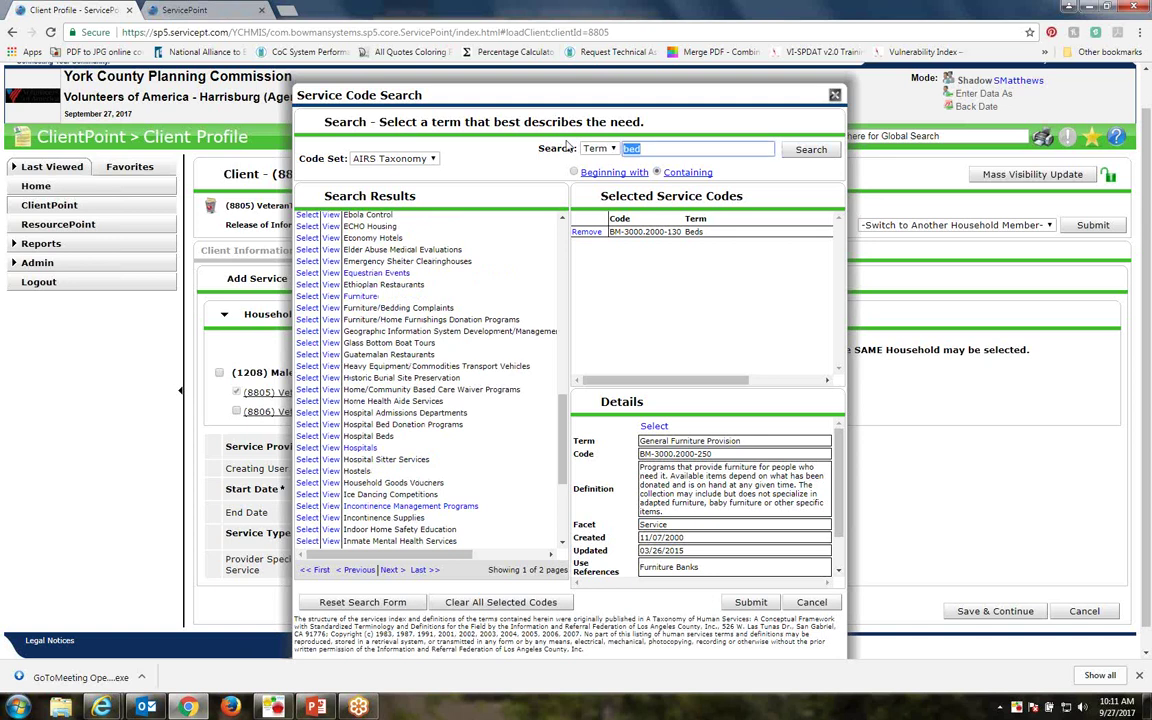
pyautogui.write('stability')
pyautogui.press('Return')
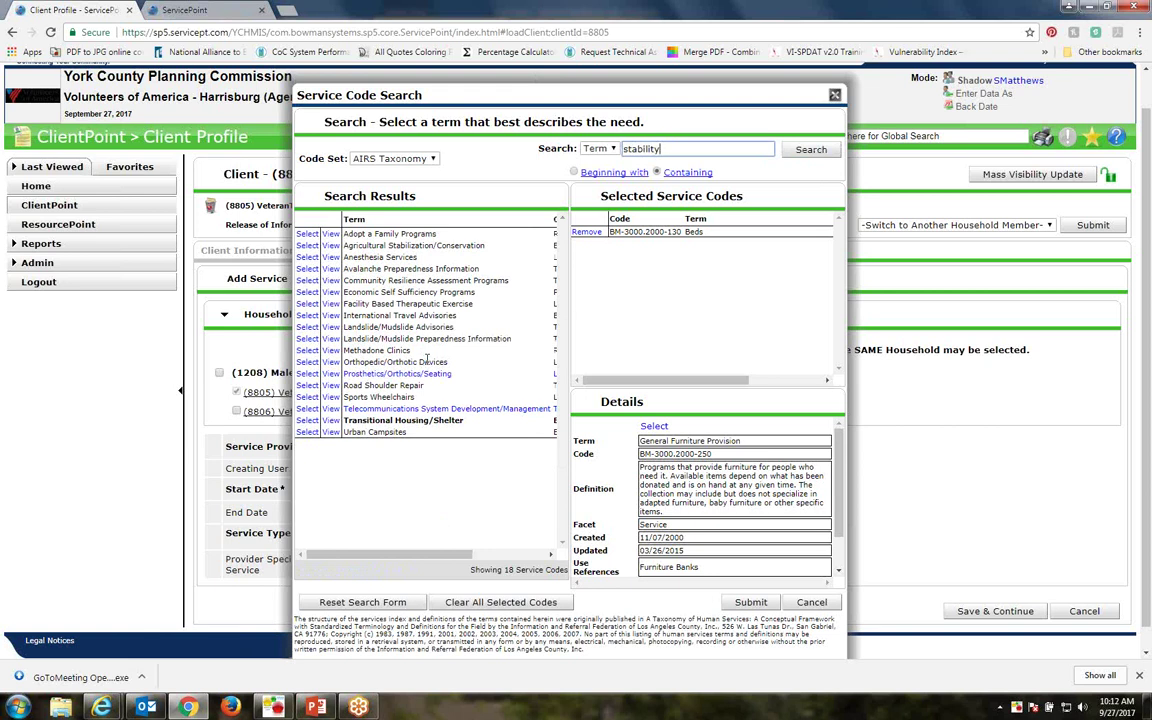
pyautogui.scroll(-1, 720, 490)
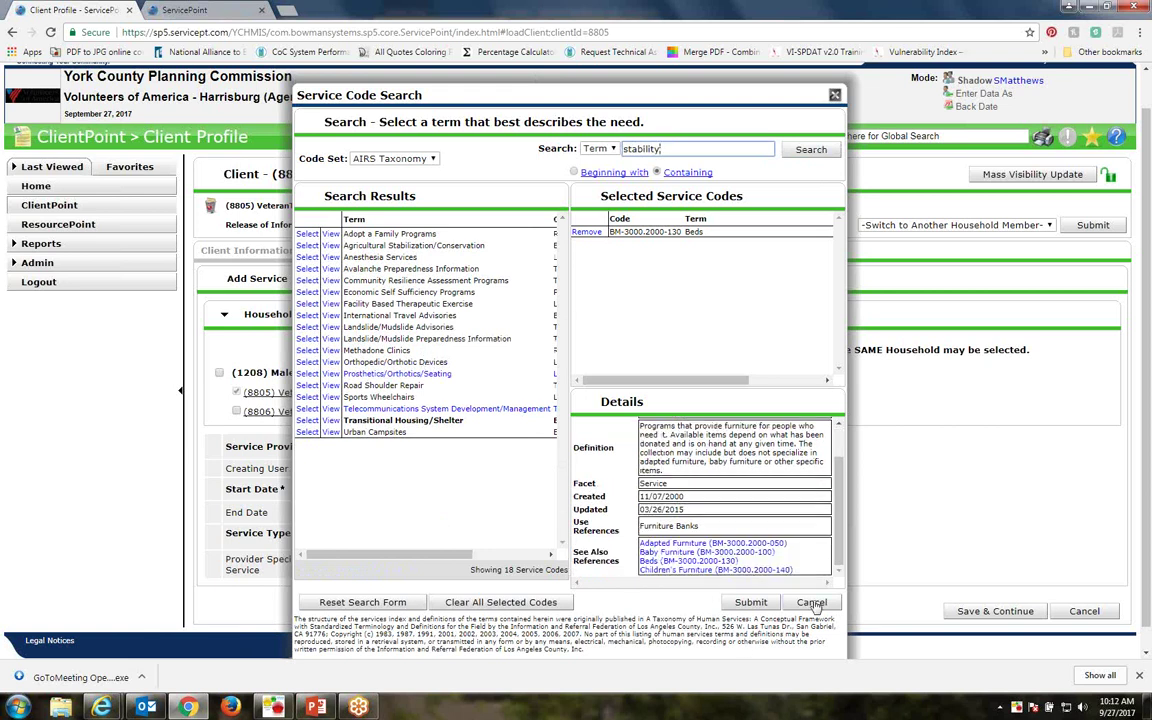
# Cancel the code search, choose Case/Care Management (PH-1000) as service type, and save
pyautogui.click(813, 603)
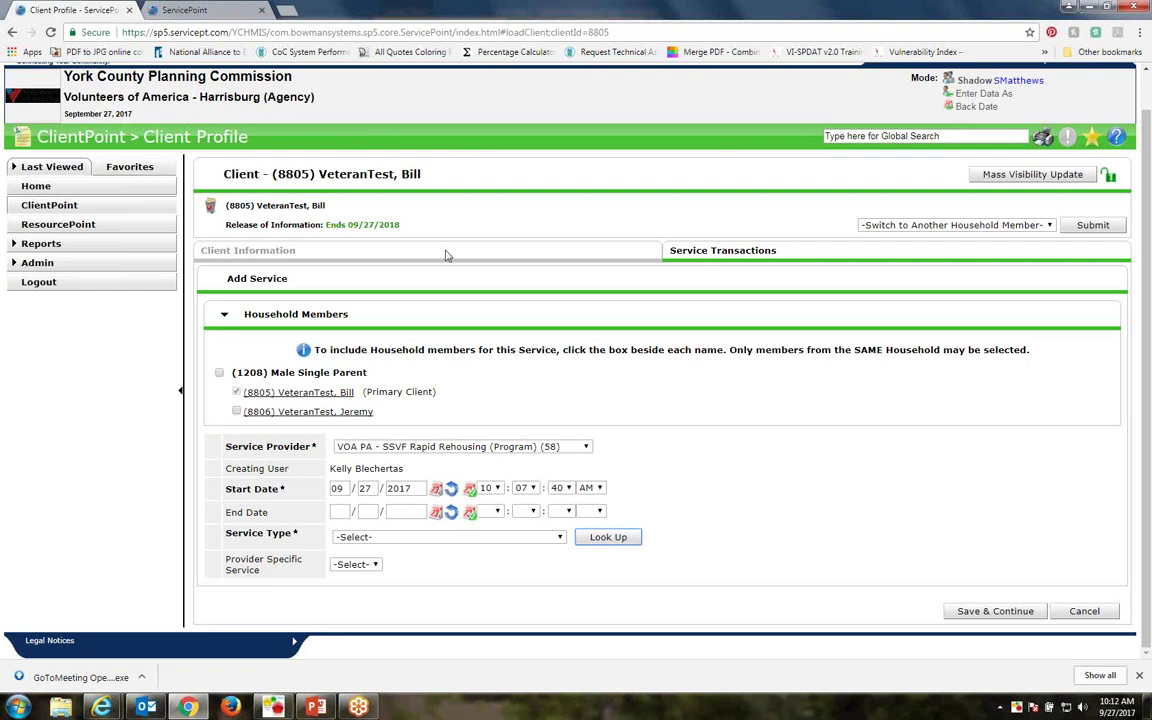
pyautogui.click(561, 538)
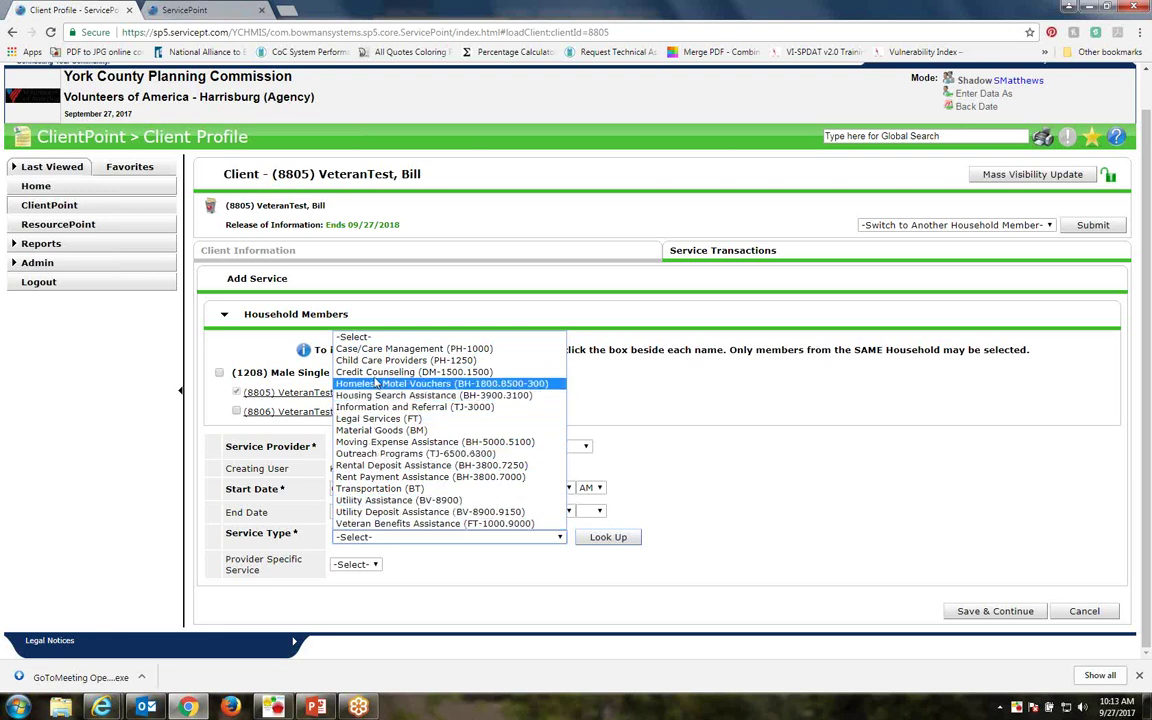
pyautogui.click(355, 337)
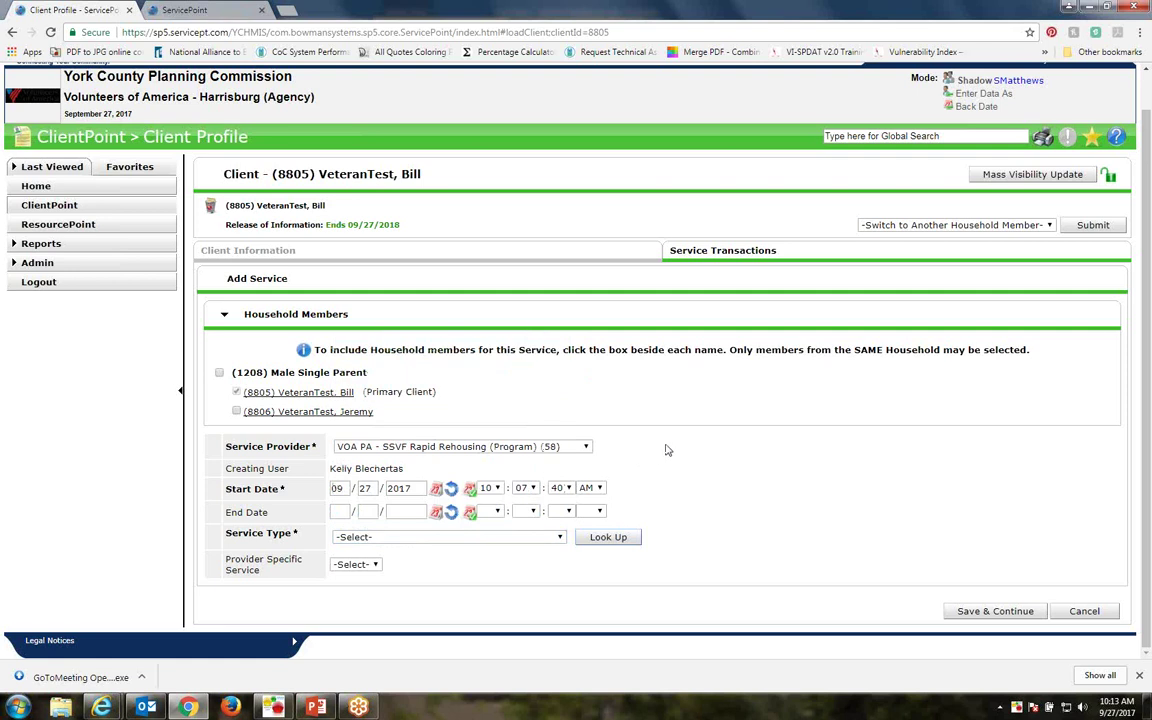
pyautogui.click(562, 538)
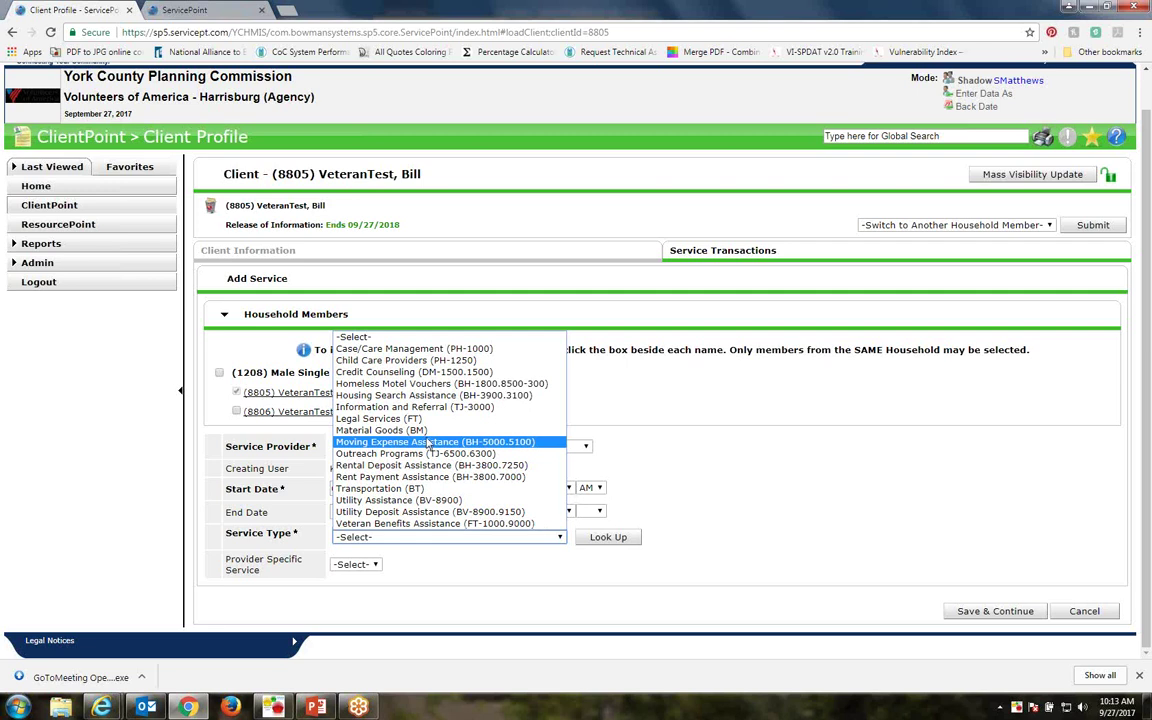
pyautogui.click(405, 349)
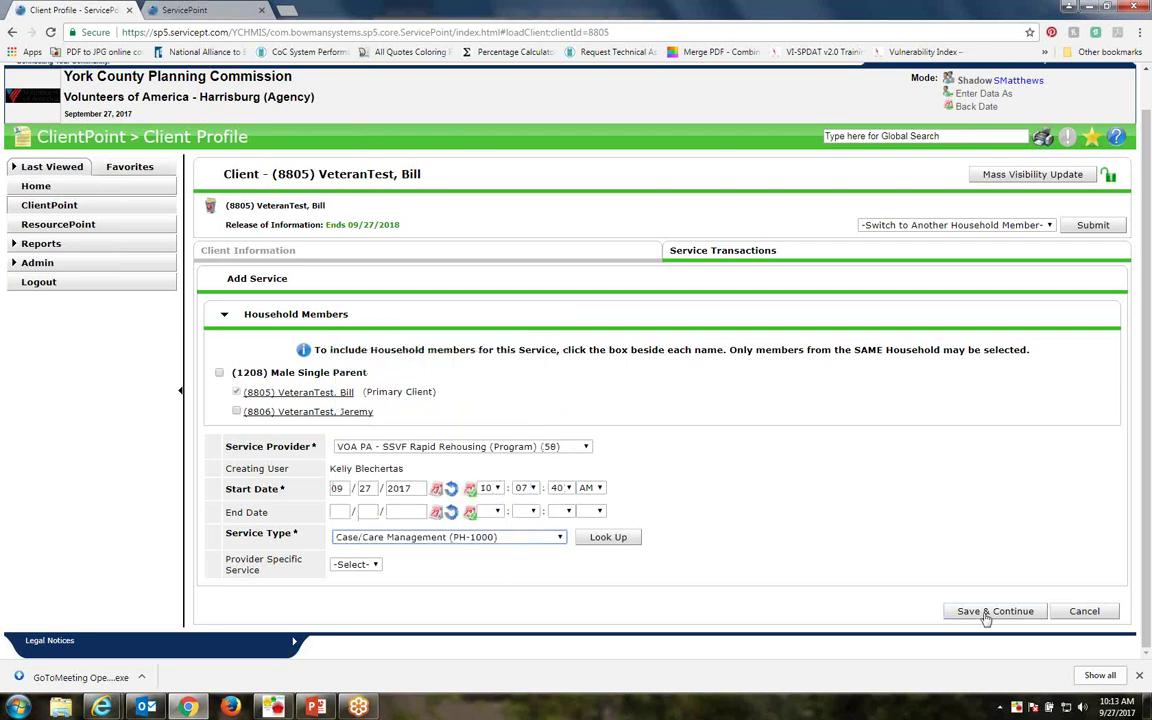
pyautogui.click(1140, 677)
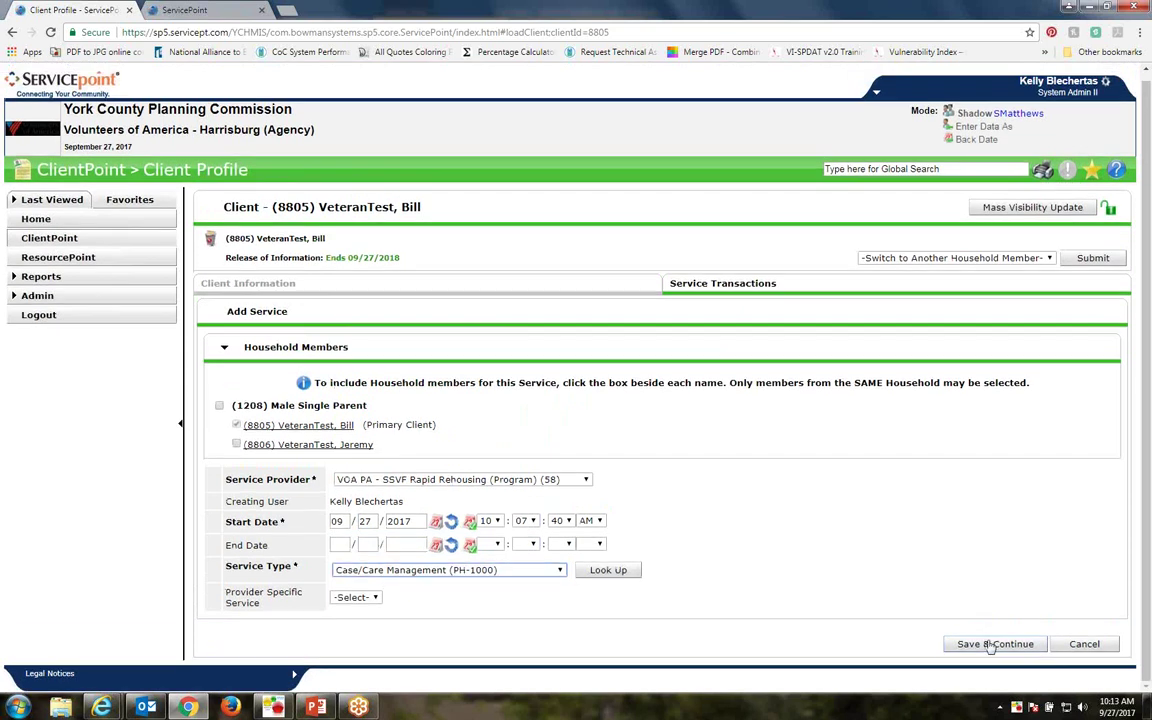
# Set Type of SSVF Service to Case management services, leaving Financial Assistance Type blank
pyautogui.click(990, 643)
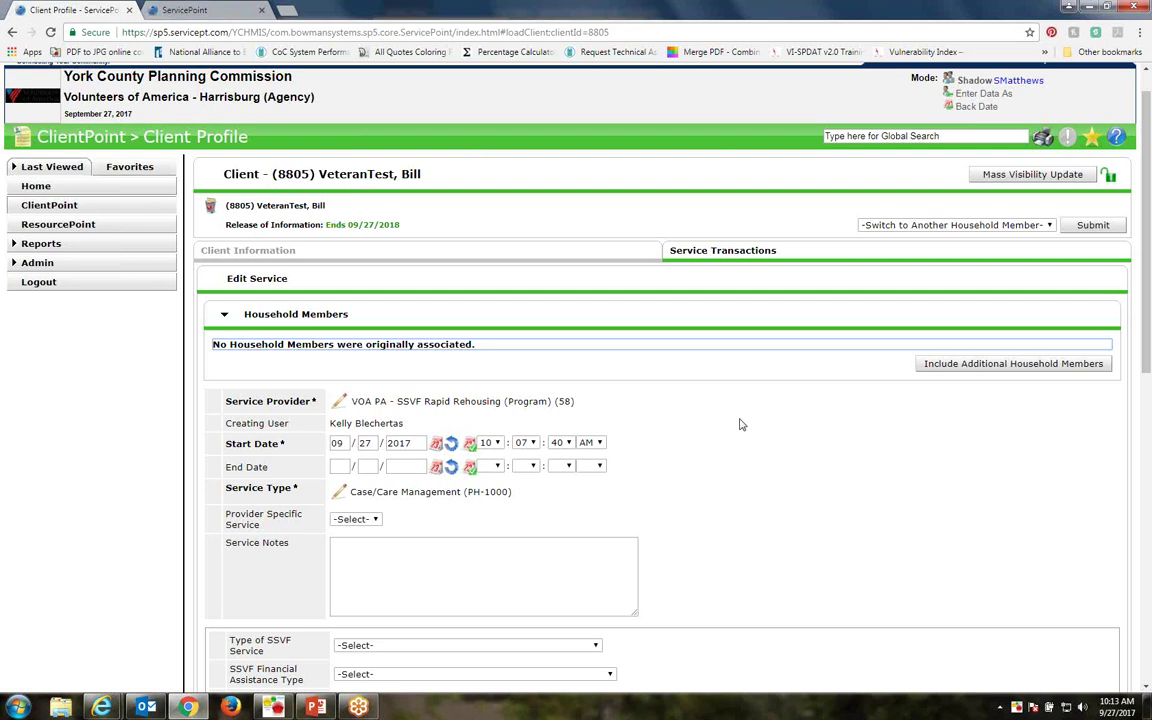
pyautogui.scroll(-5, 740, 424)
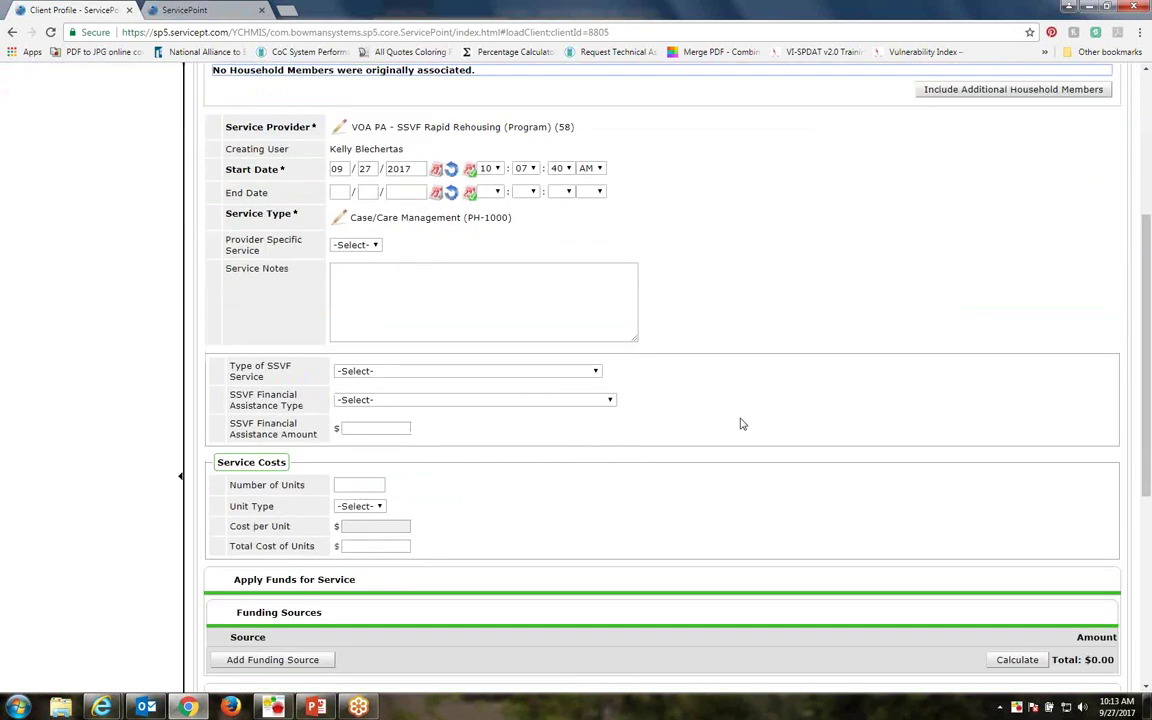
pyautogui.scroll(-3, 740, 424)
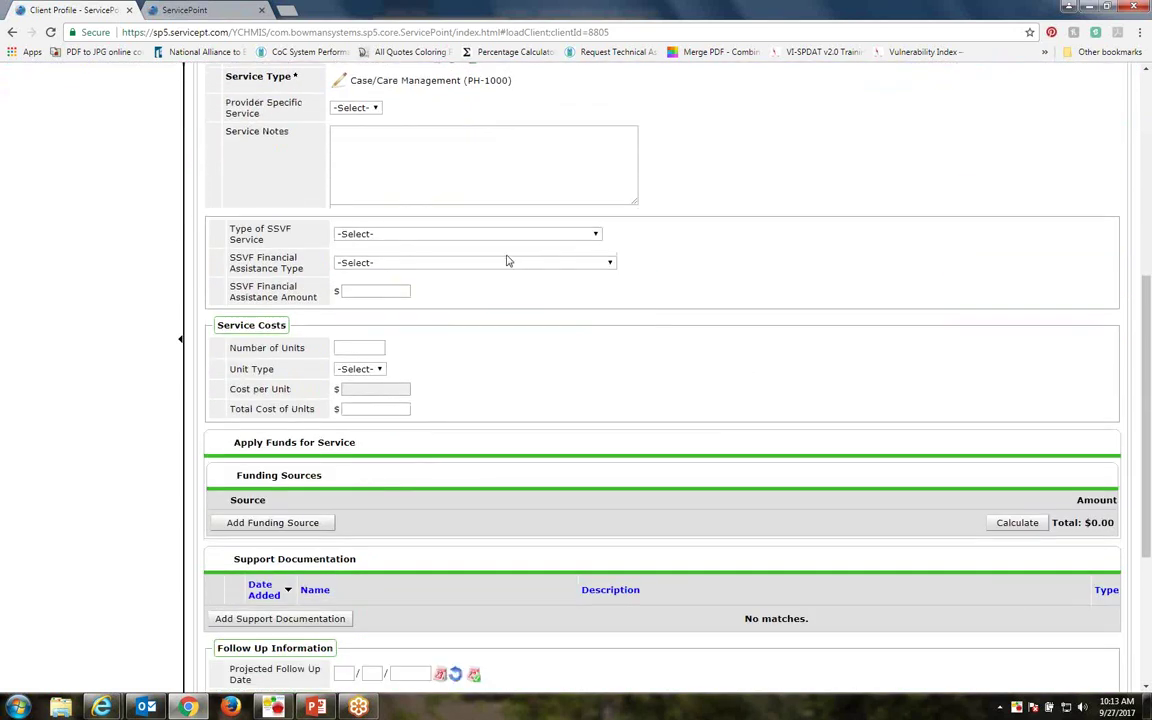
pyautogui.click(597, 236)
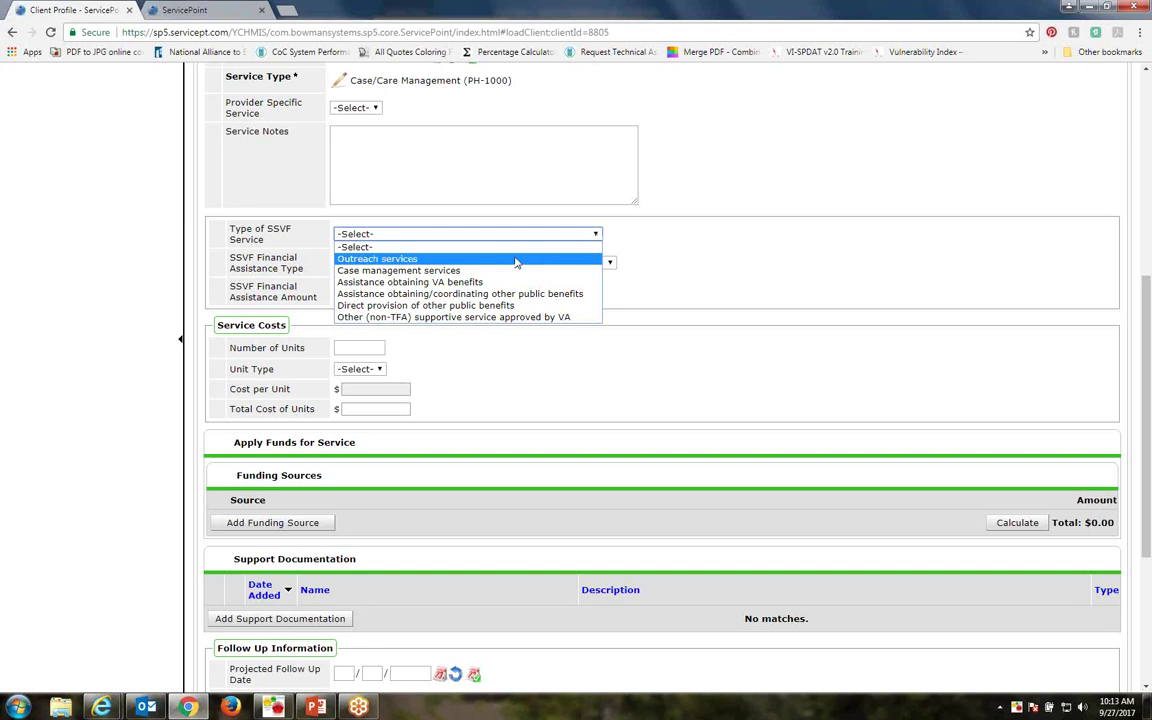
pyautogui.click(412, 272)
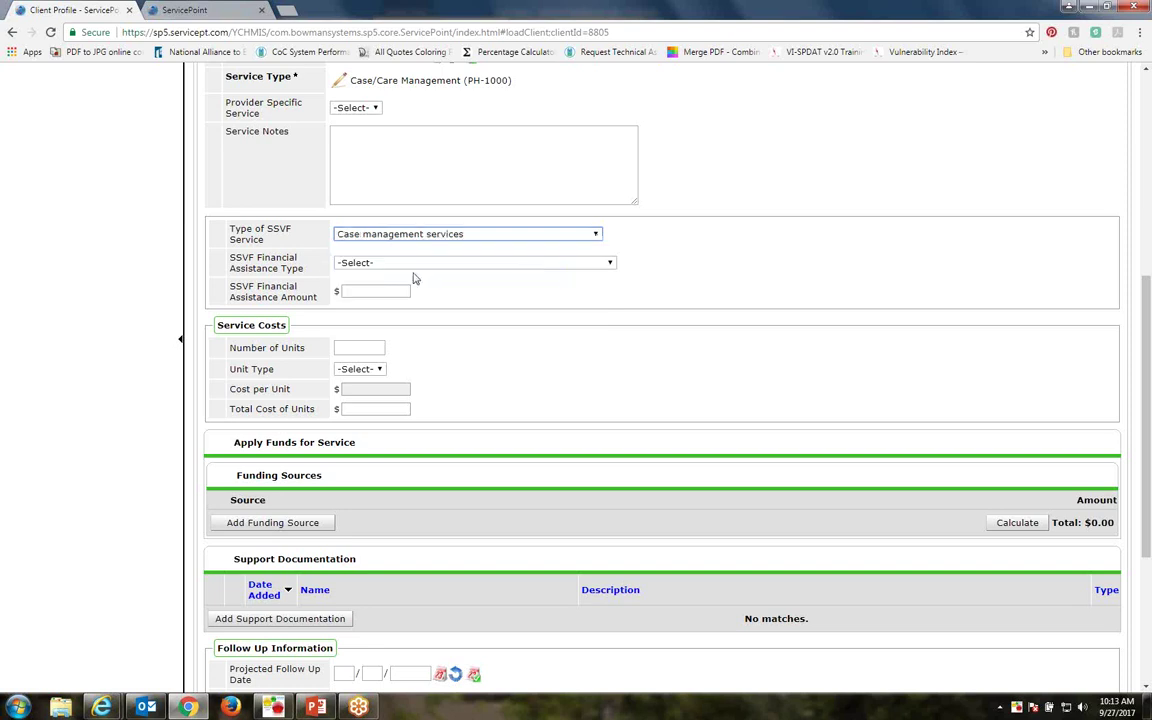
pyautogui.click(595, 236)
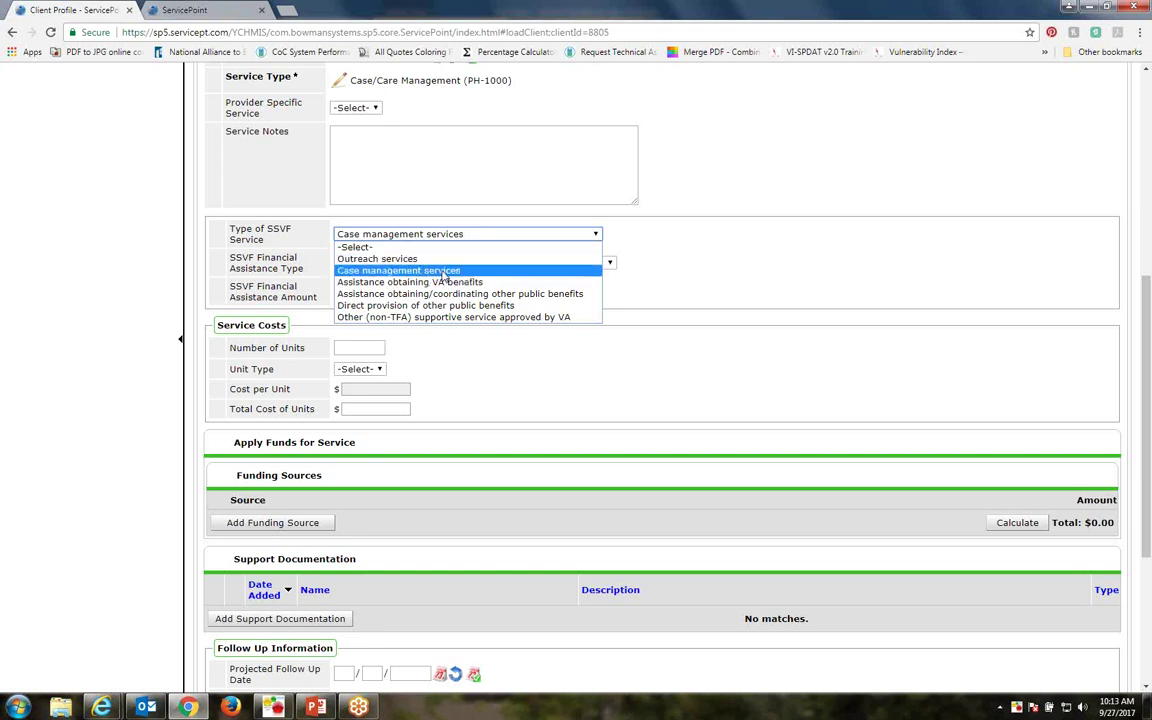
pyautogui.click(443, 275)
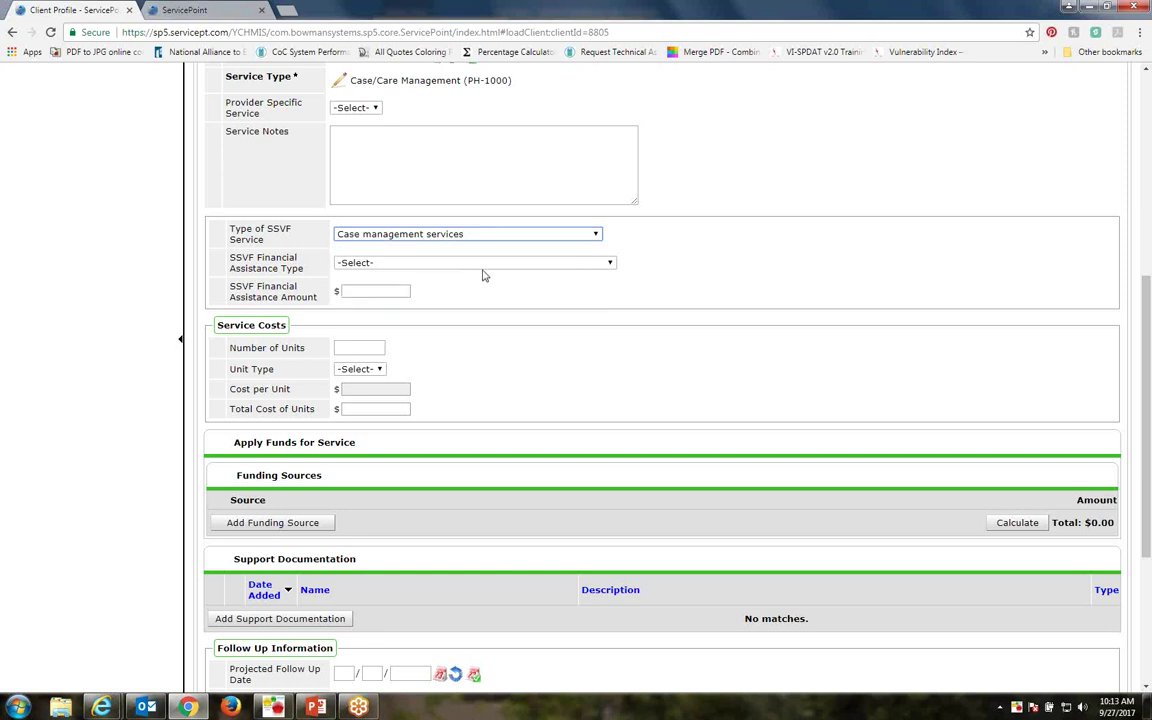
pyautogui.click(611, 264)
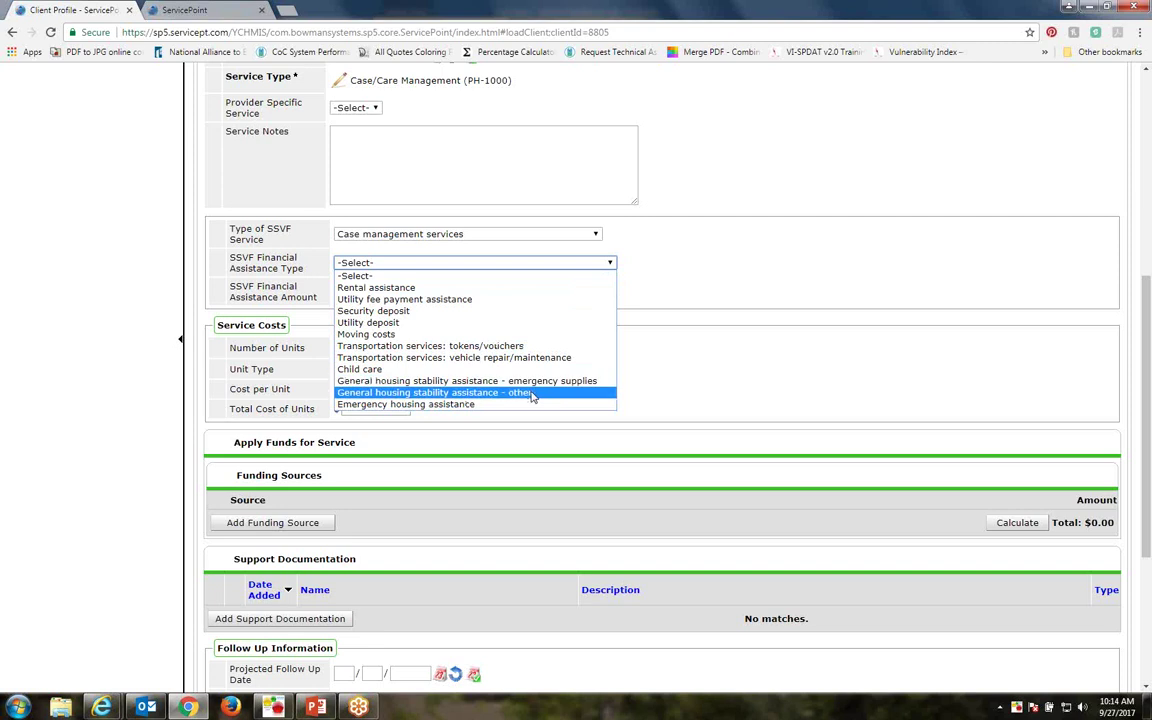
pyautogui.click(648, 277)
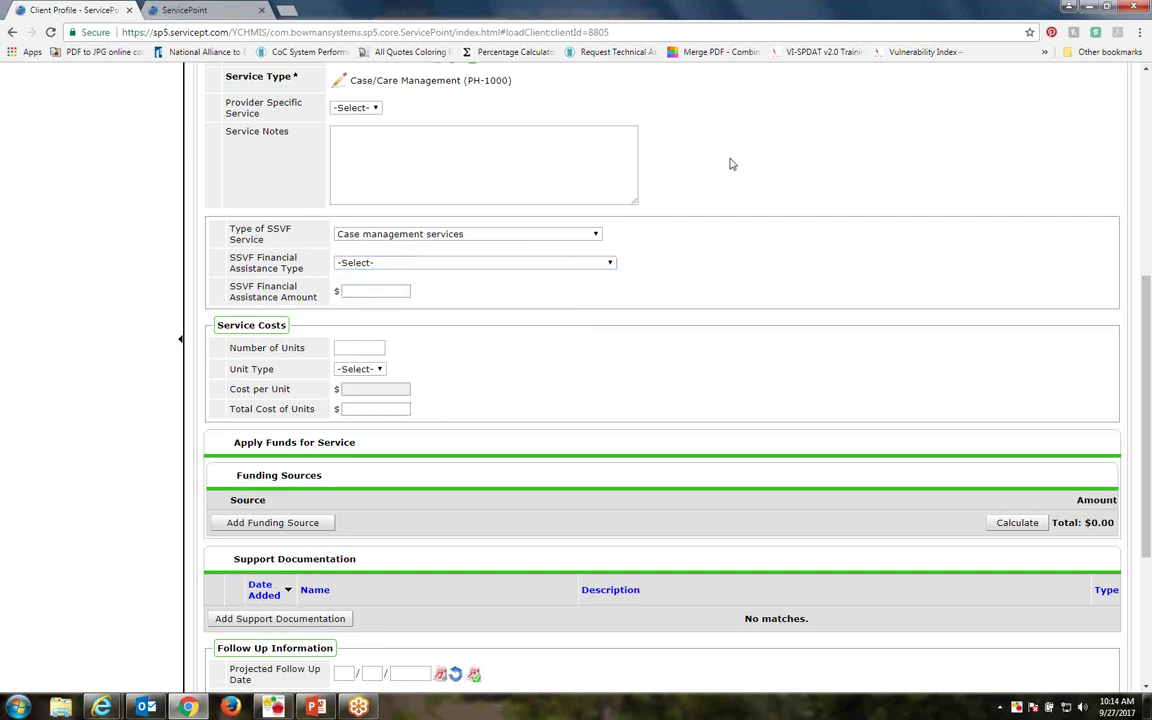
pyautogui.scroll(2, 599, 278)
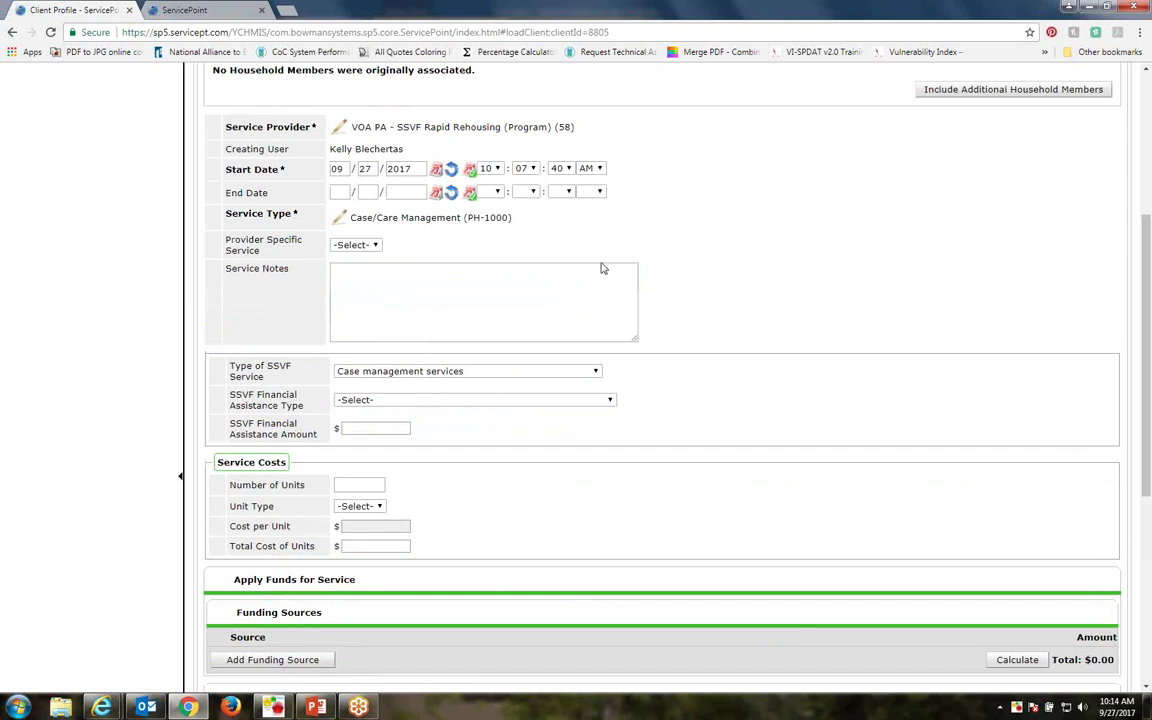
pyautogui.scroll(2, 530, 228)
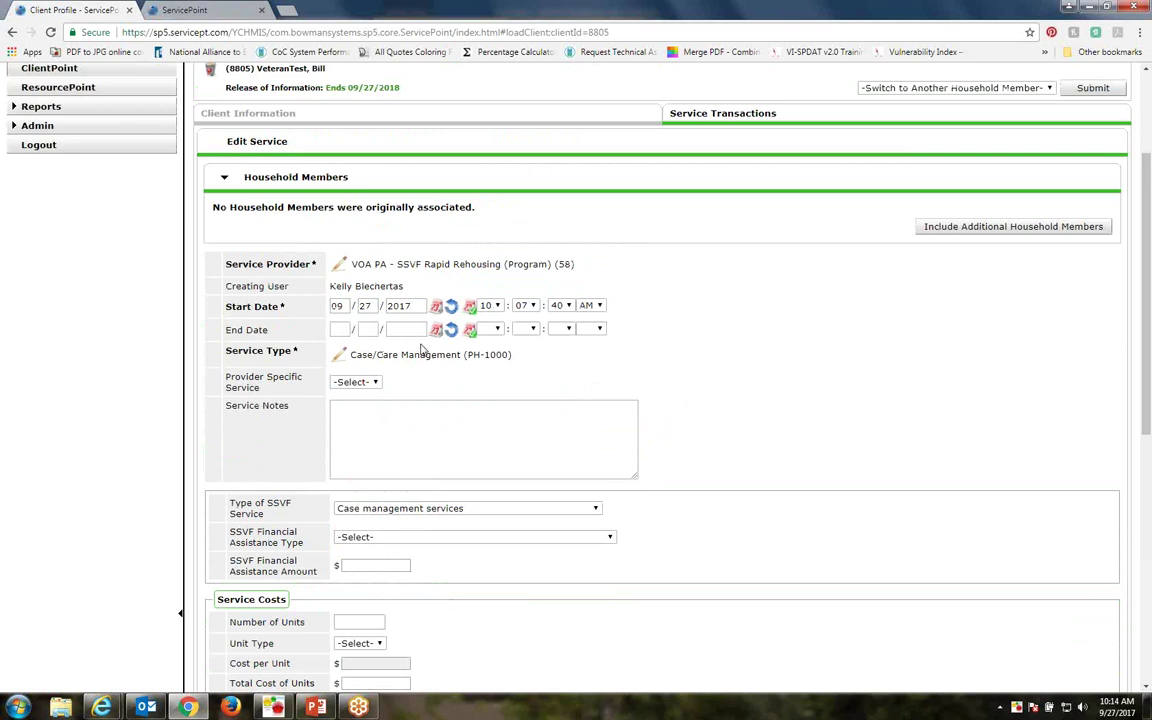
pyautogui.scroll(-1, 518, 320)
pyautogui.scroll(-2, 518, 320)
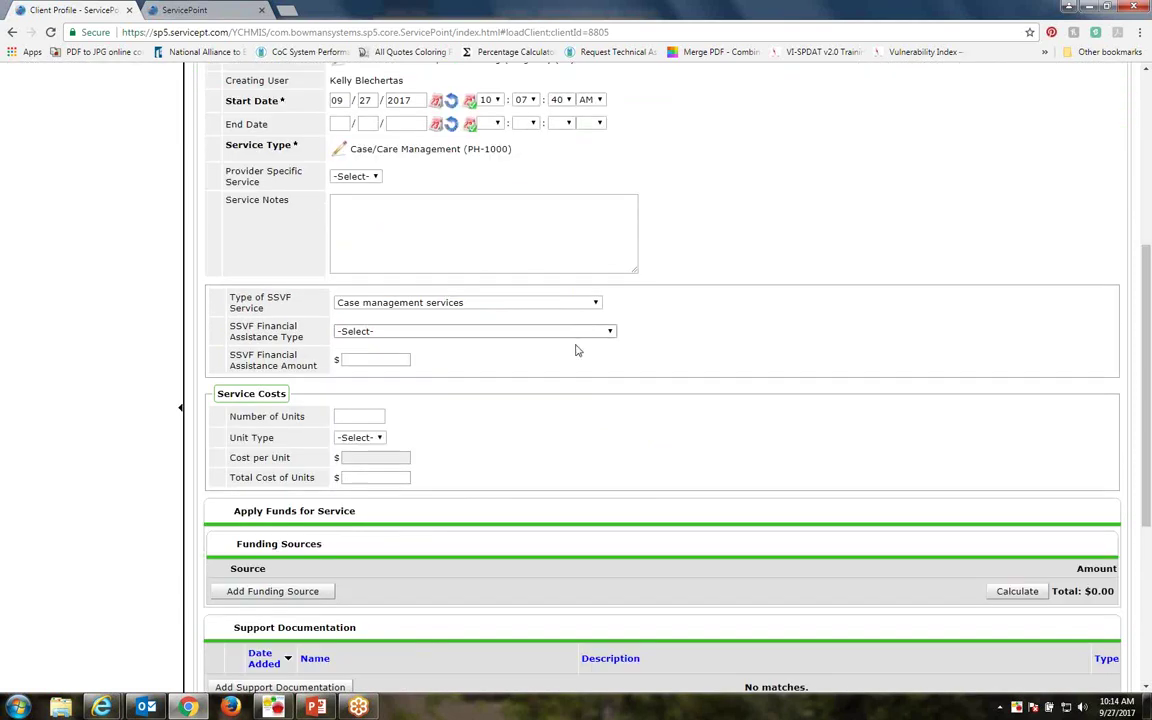
pyautogui.click(607, 331)
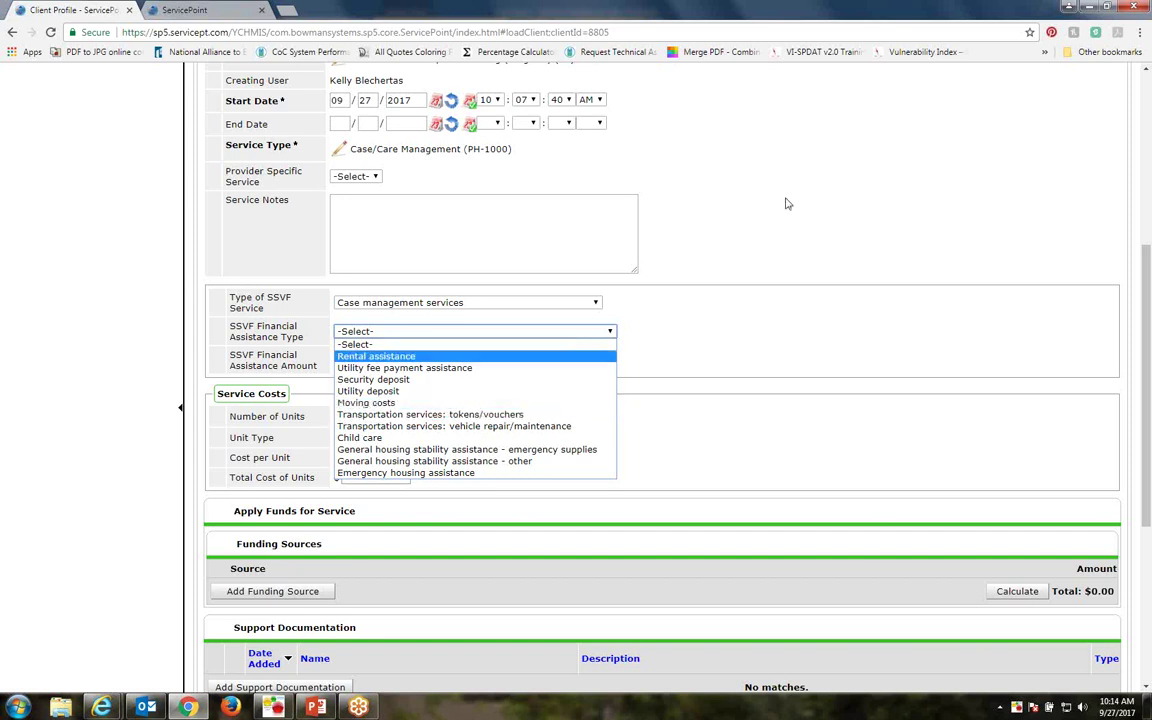
pyautogui.click(860, 201)
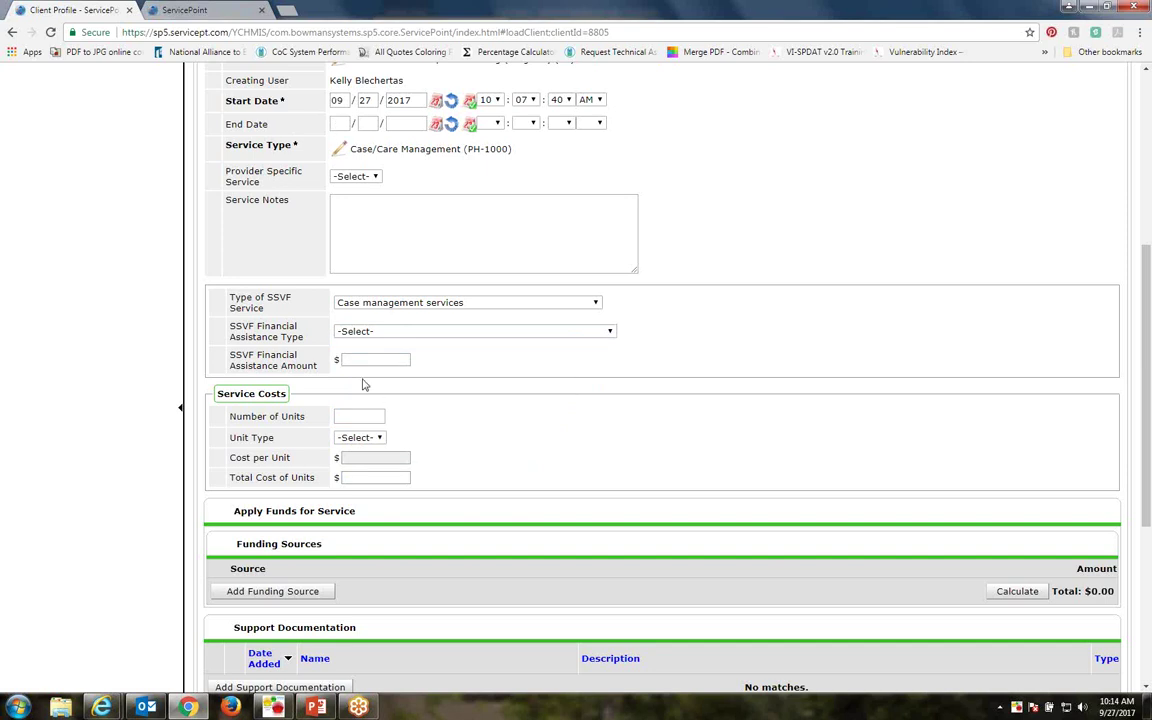
pyautogui.click(442, 332)
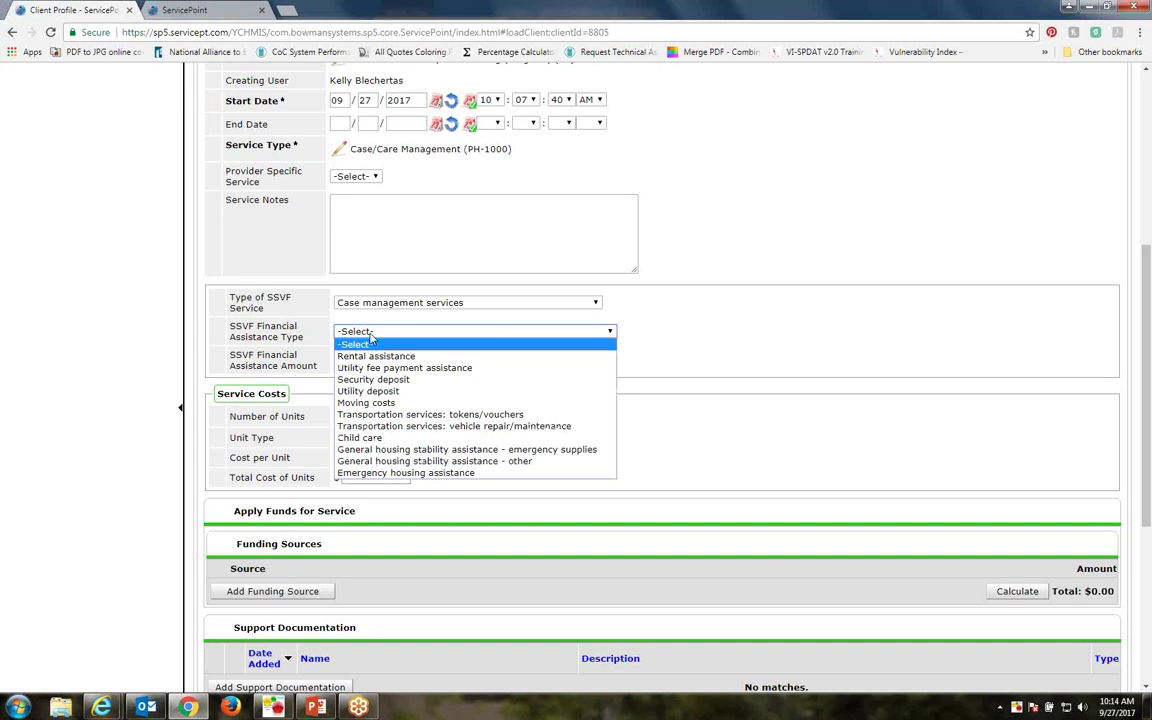
pyautogui.click(370, 343)
pyautogui.click(371, 361)
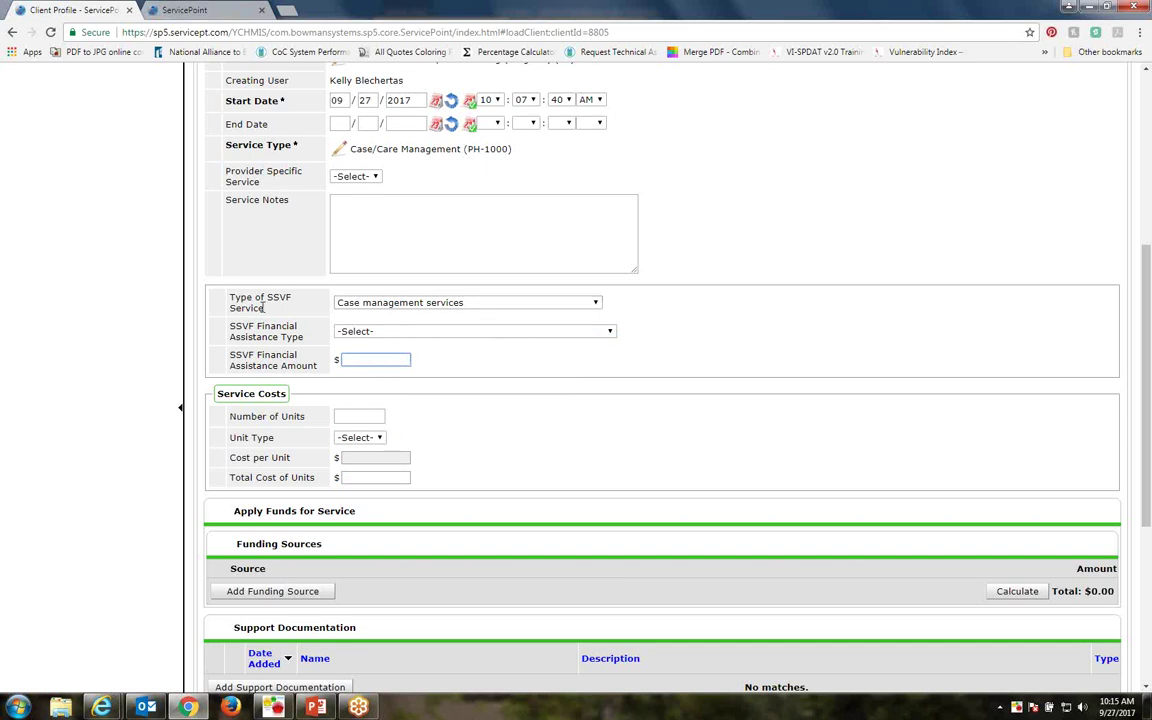
pyautogui.moveTo(268, 309); pyautogui.dragTo(224, 300)
pyautogui.click(298, 303)
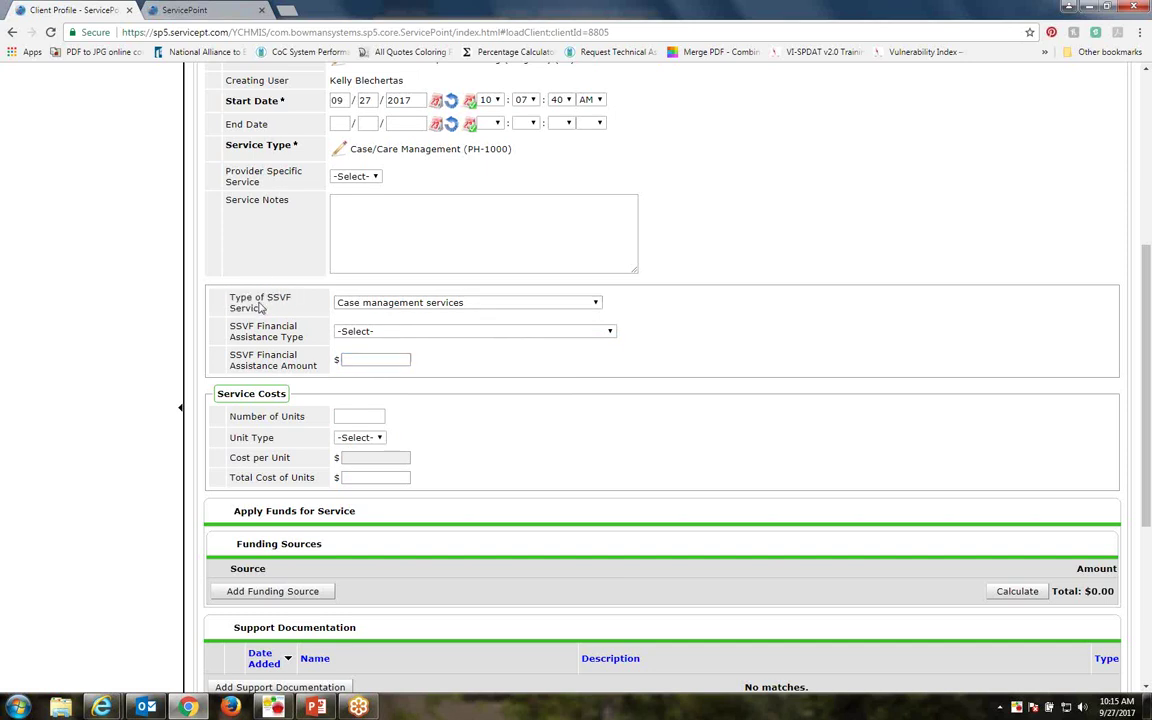
pyautogui.click(425, 304)
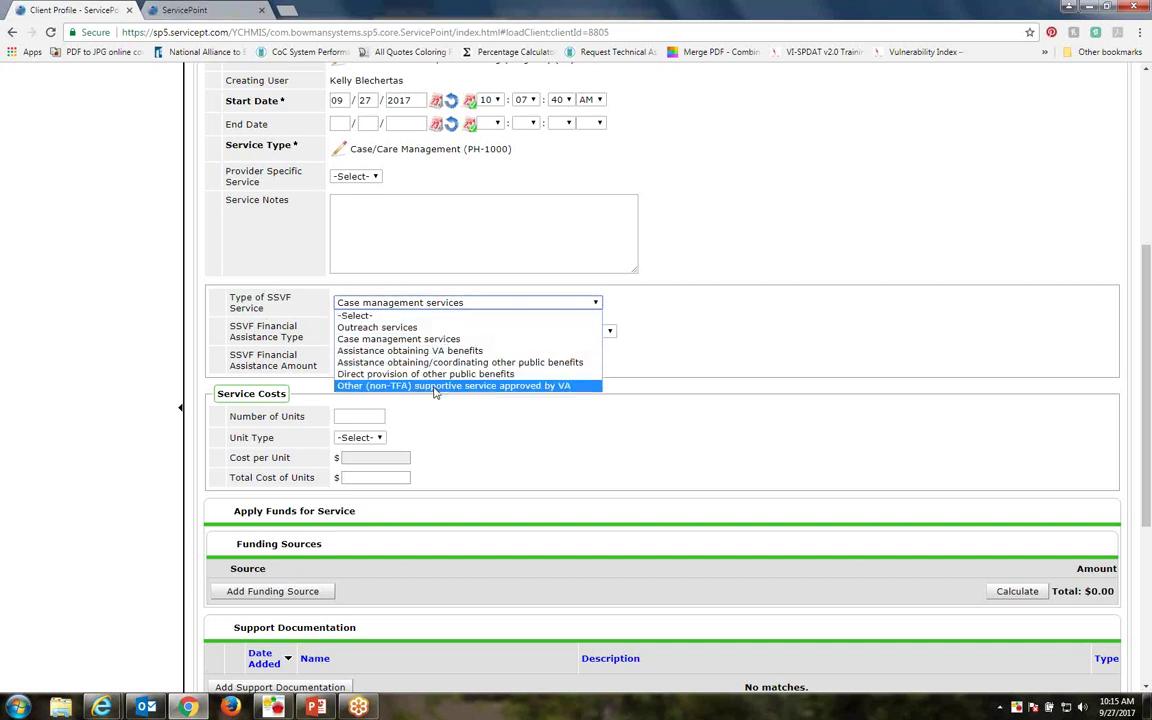
pyautogui.click(410, 341)
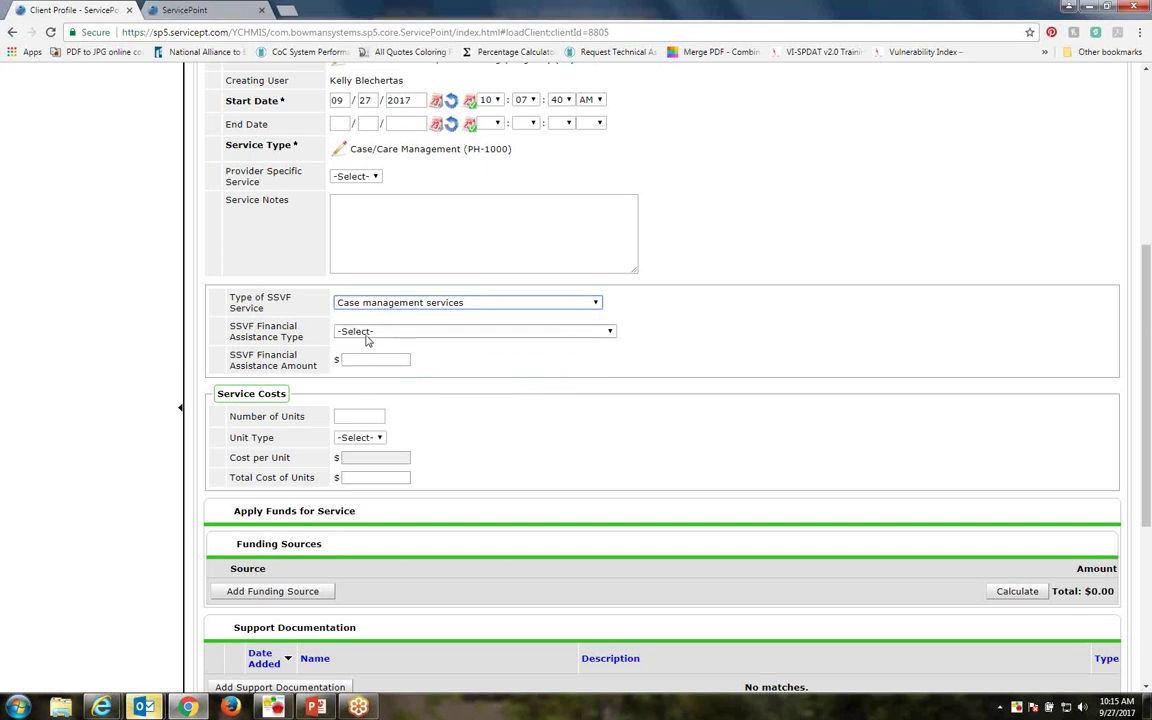
pyautogui.click(366, 332)
pyautogui.click(363, 333)
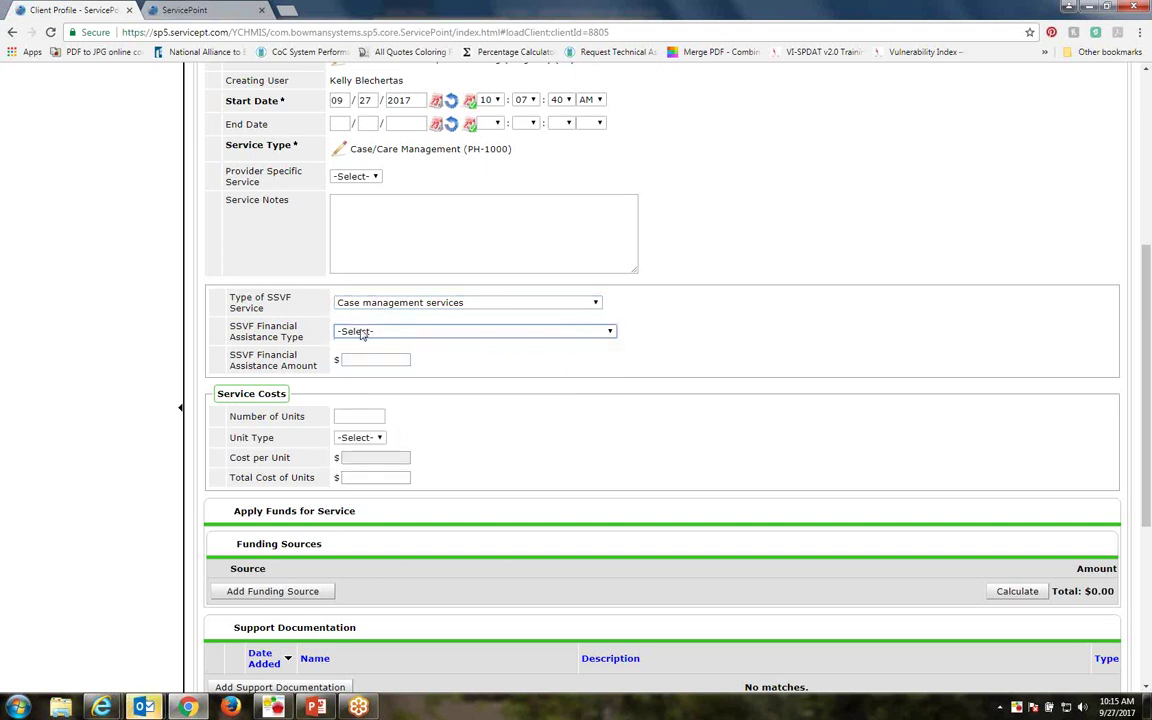
pyautogui.click(372, 303)
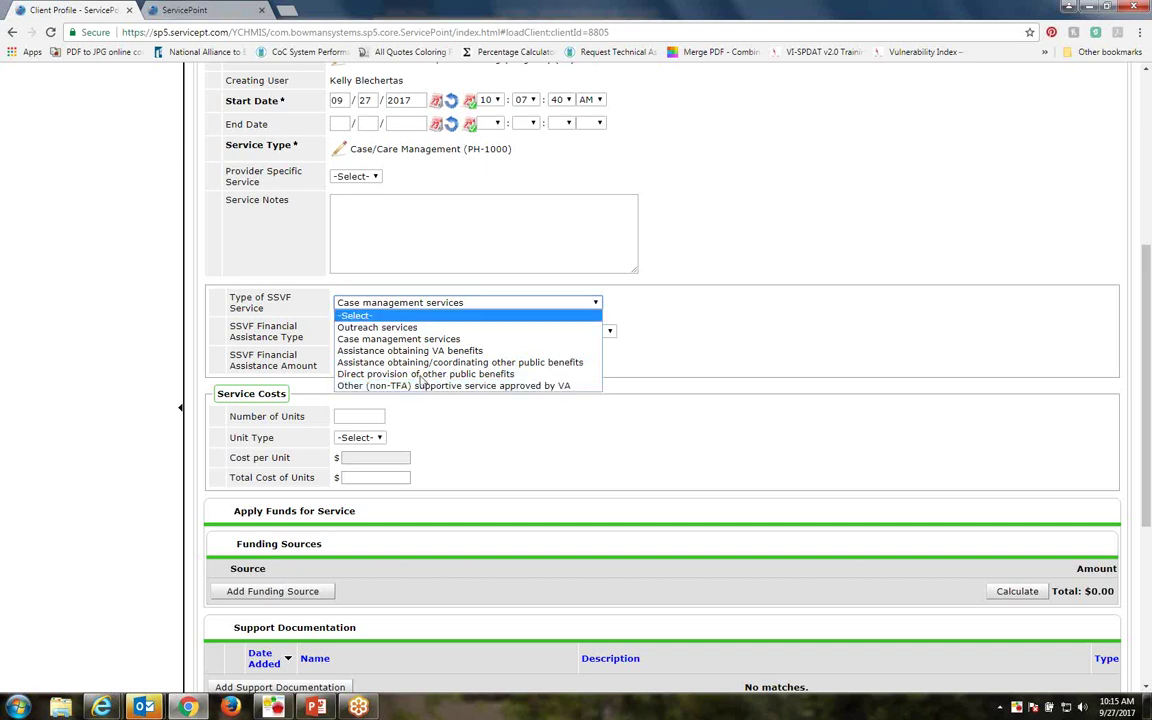
pyautogui.click(401, 305)
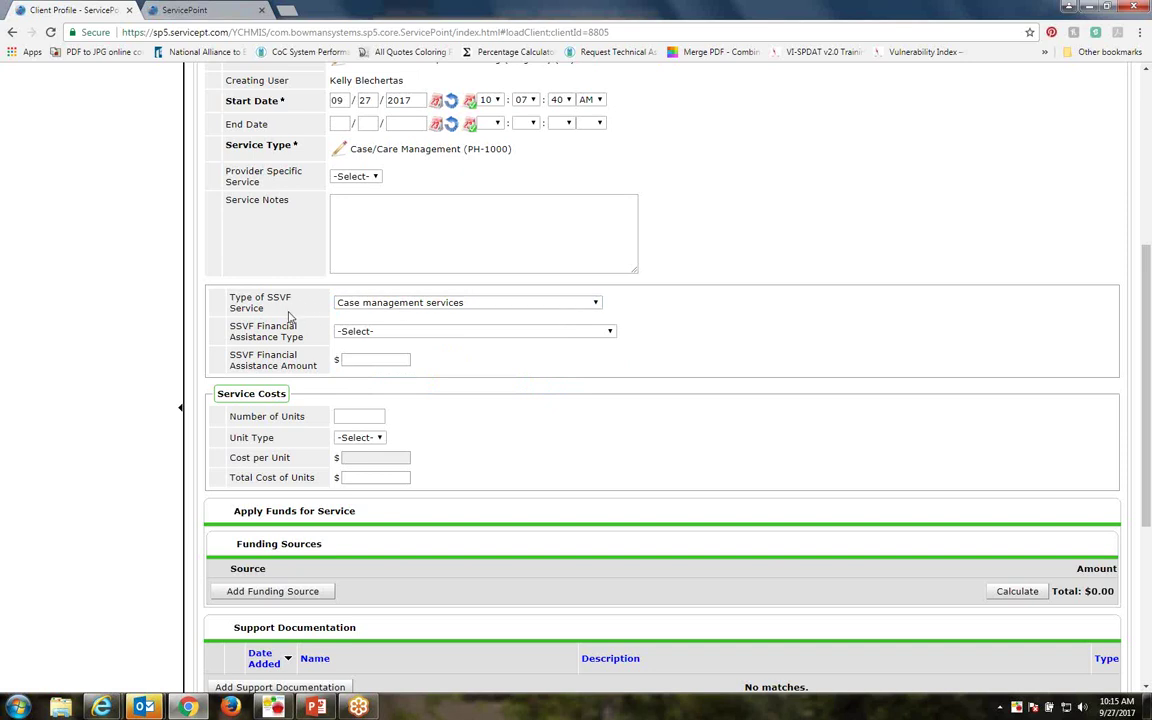
pyautogui.click(367, 336)
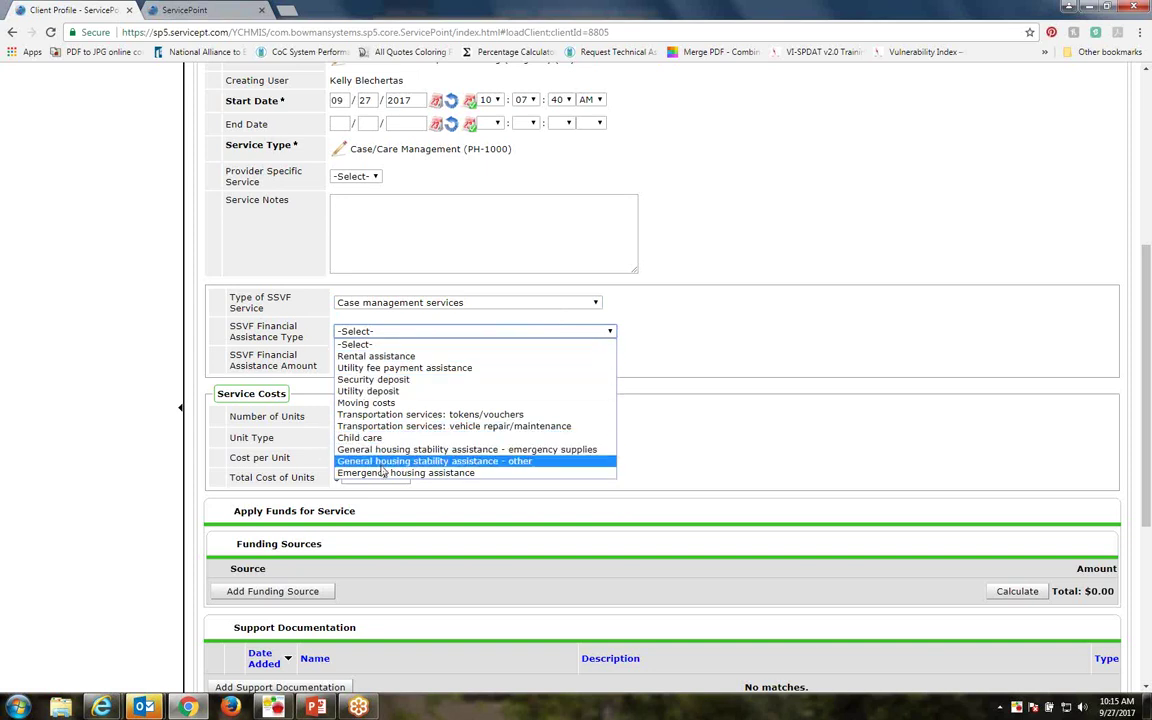
pyautogui.click(711, 322)
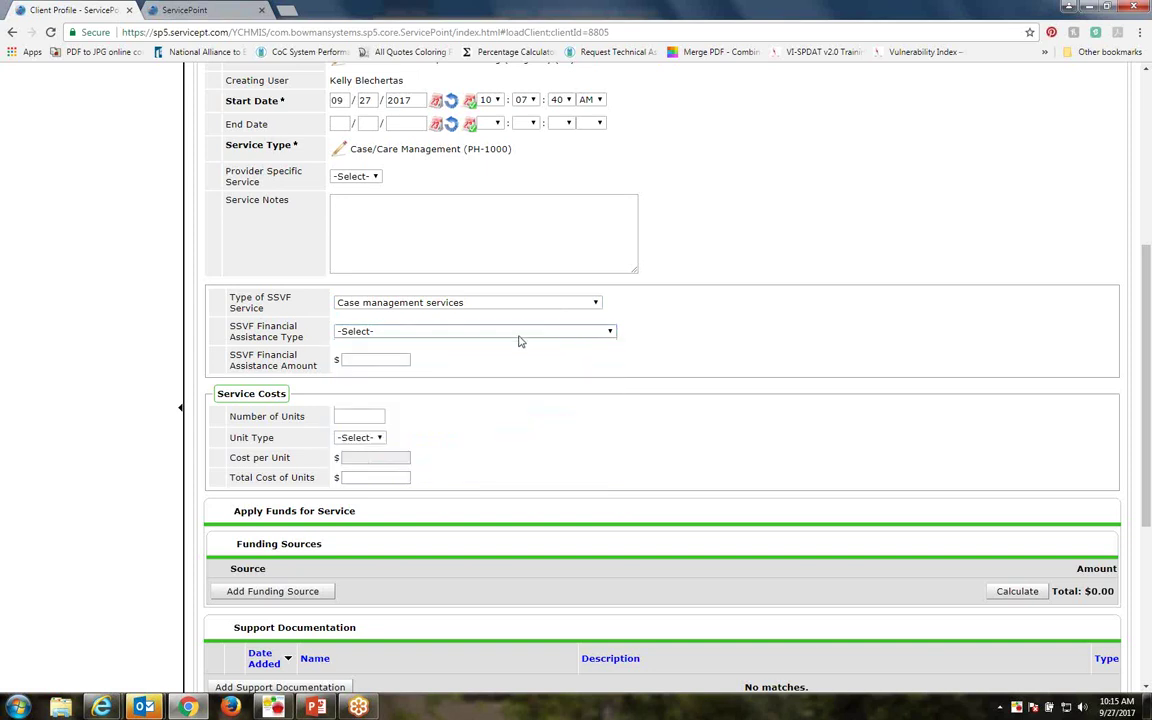
pyautogui.click(363, 357)
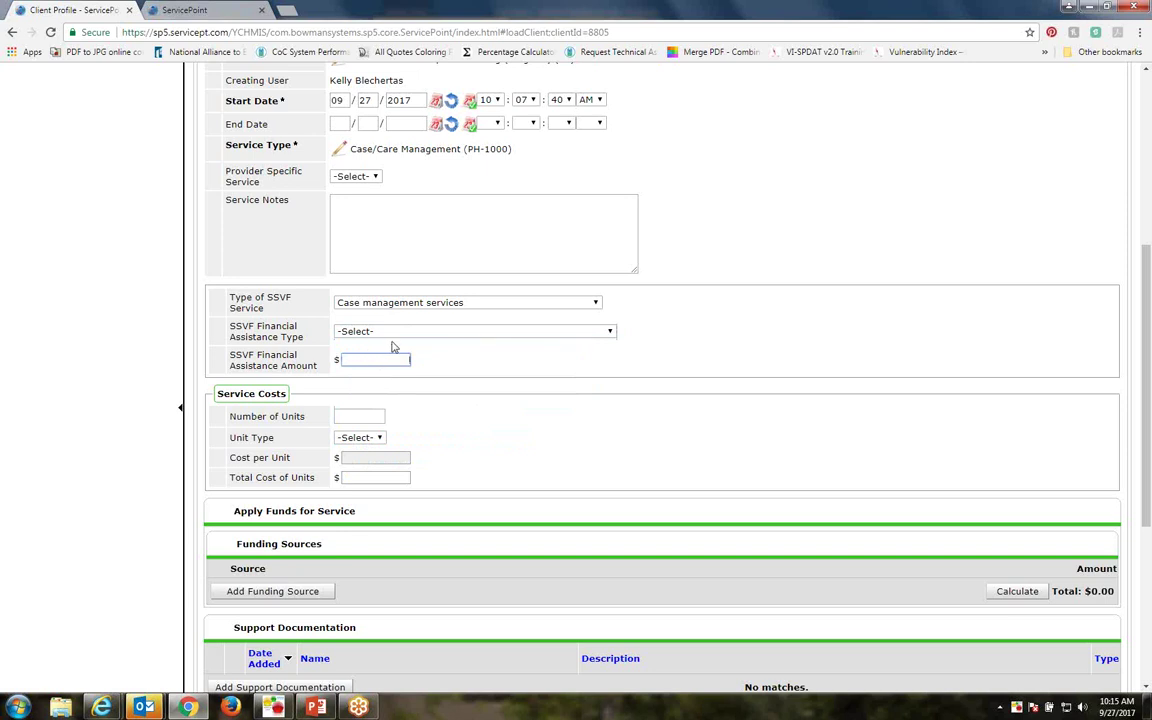
pyautogui.scroll(-6, 391, 342)
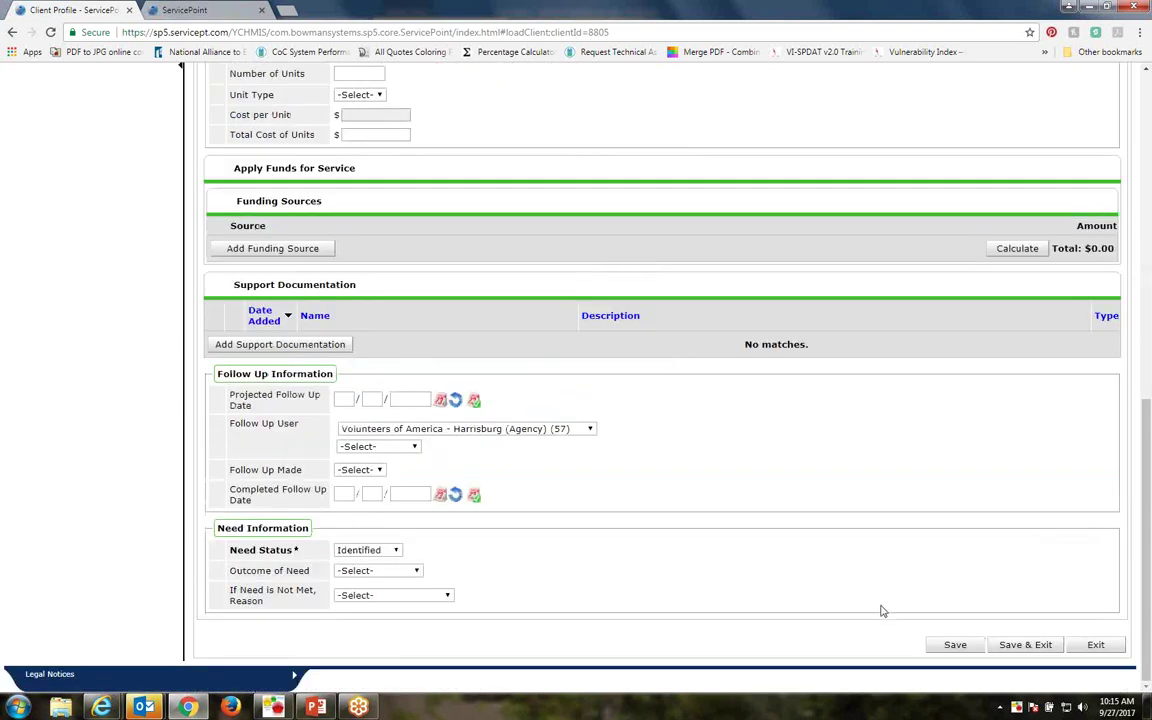
# Save the 09/27/2017 Case/Care Management service, reopen it for editing, and save it again
pyautogui.click(1010, 648)
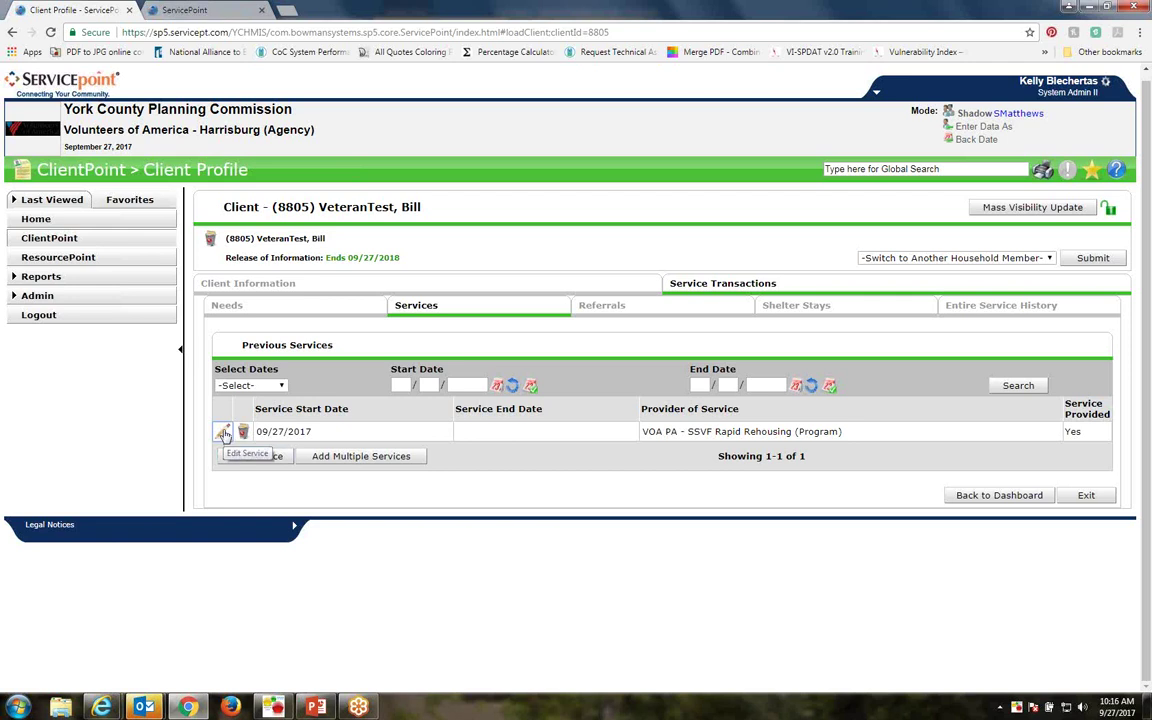
pyautogui.click(224, 433)
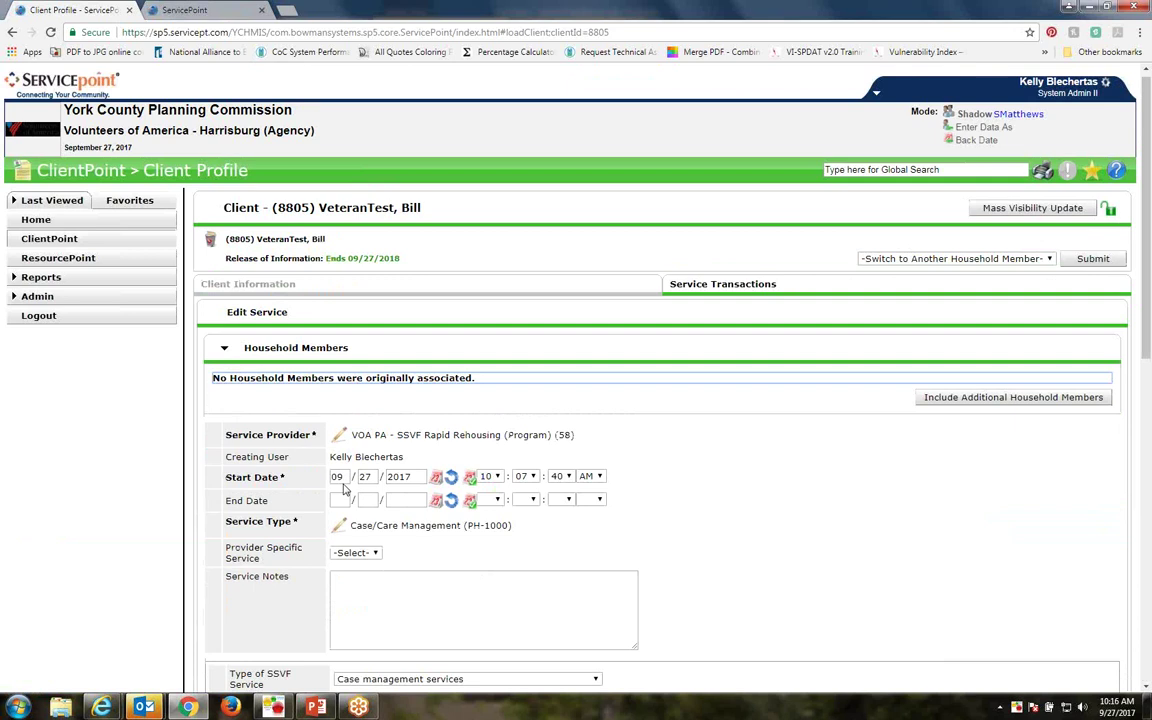
pyautogui.click(340, 499)
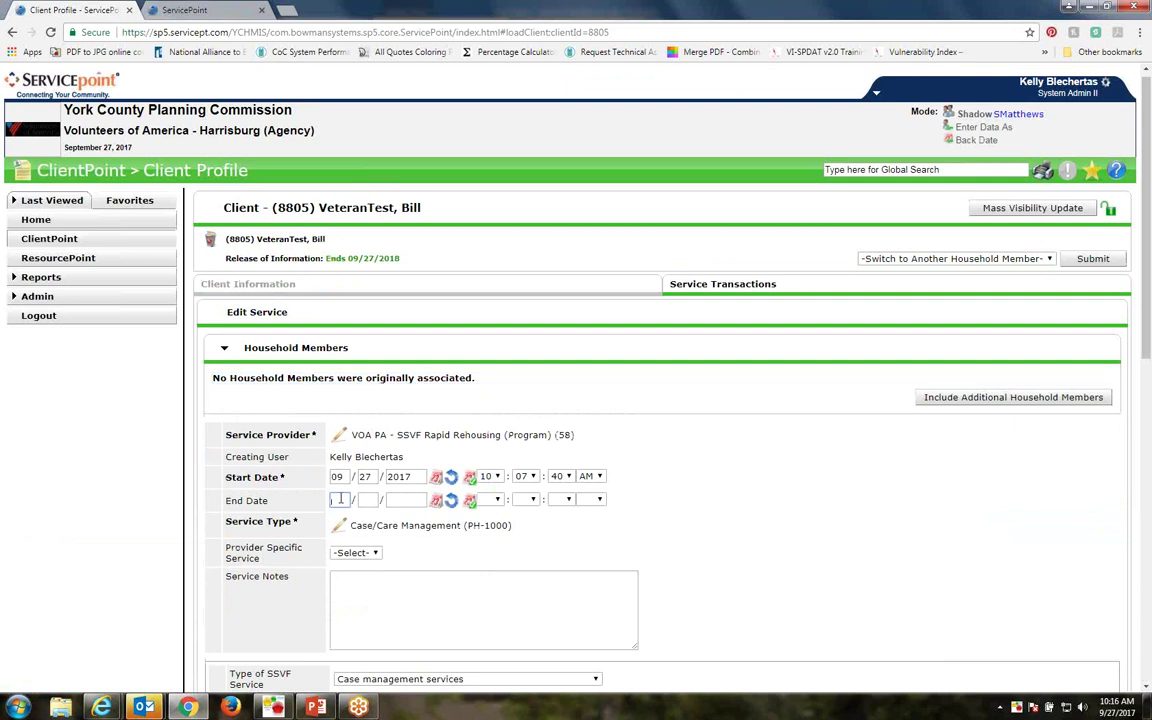
pyautogui.scroll(-10, 399, 496)
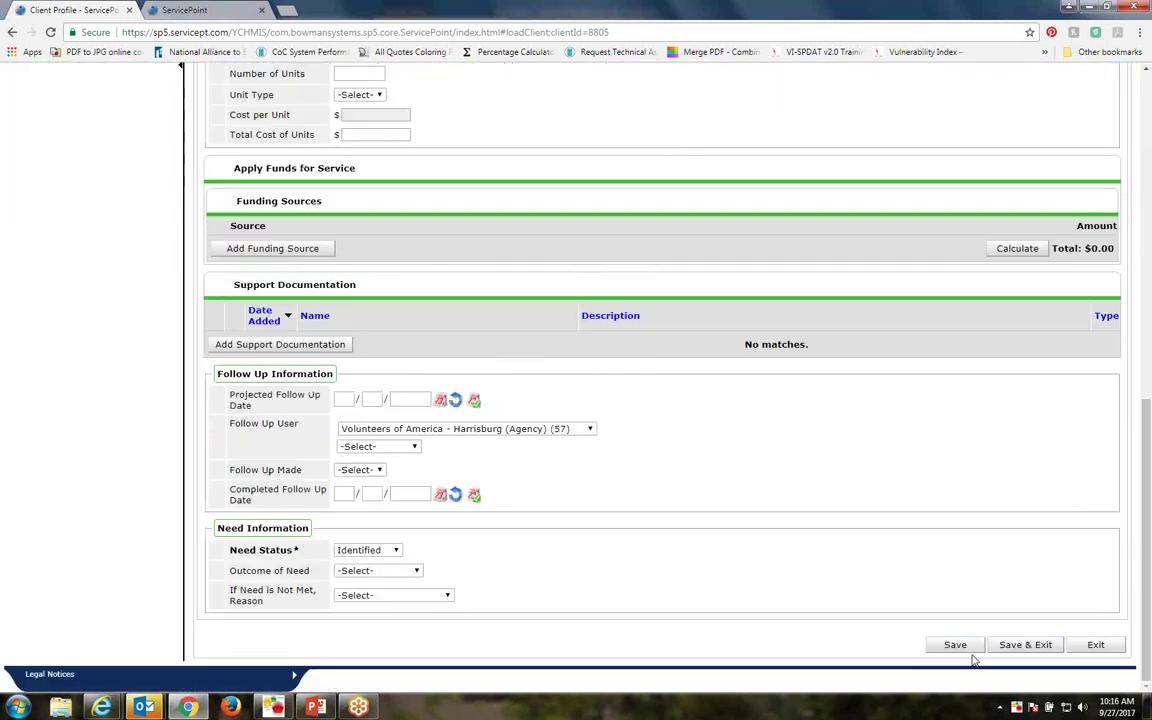
pyautogui.click(1020, 645)
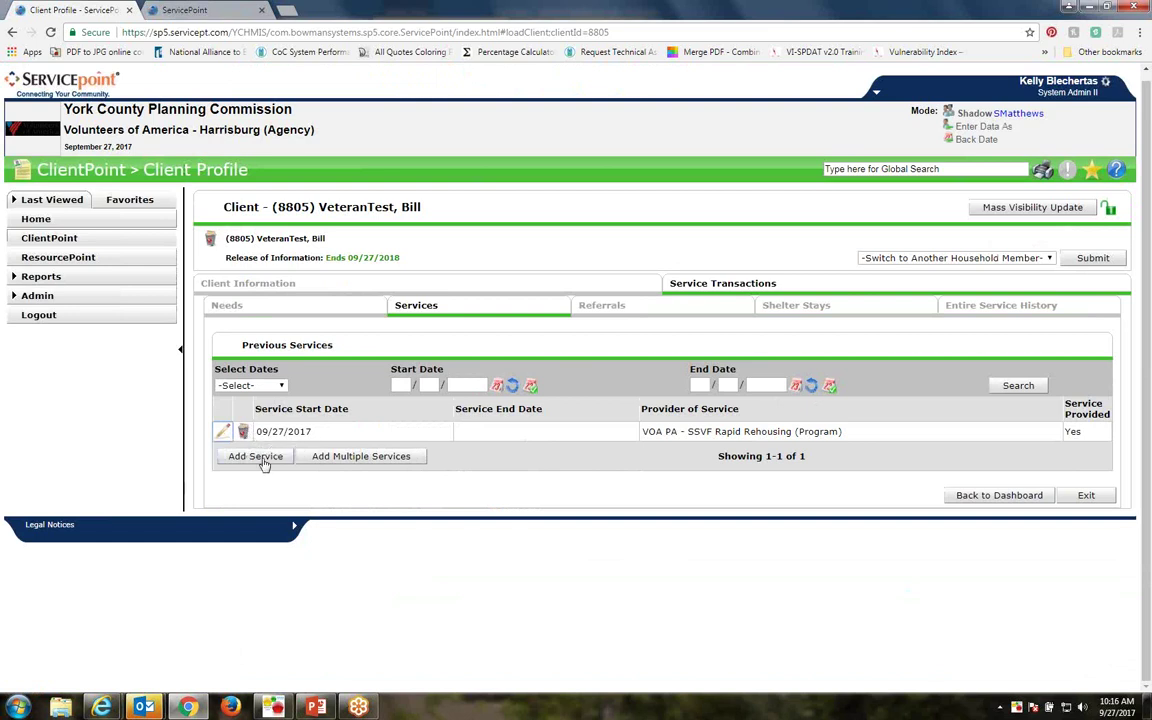
# Add a Rent Payment Assistance service under provider VOA PA - SSVF Rapid Rehousing and begin filling its Type of SSVF Service
pyautogui.click(258, 457)
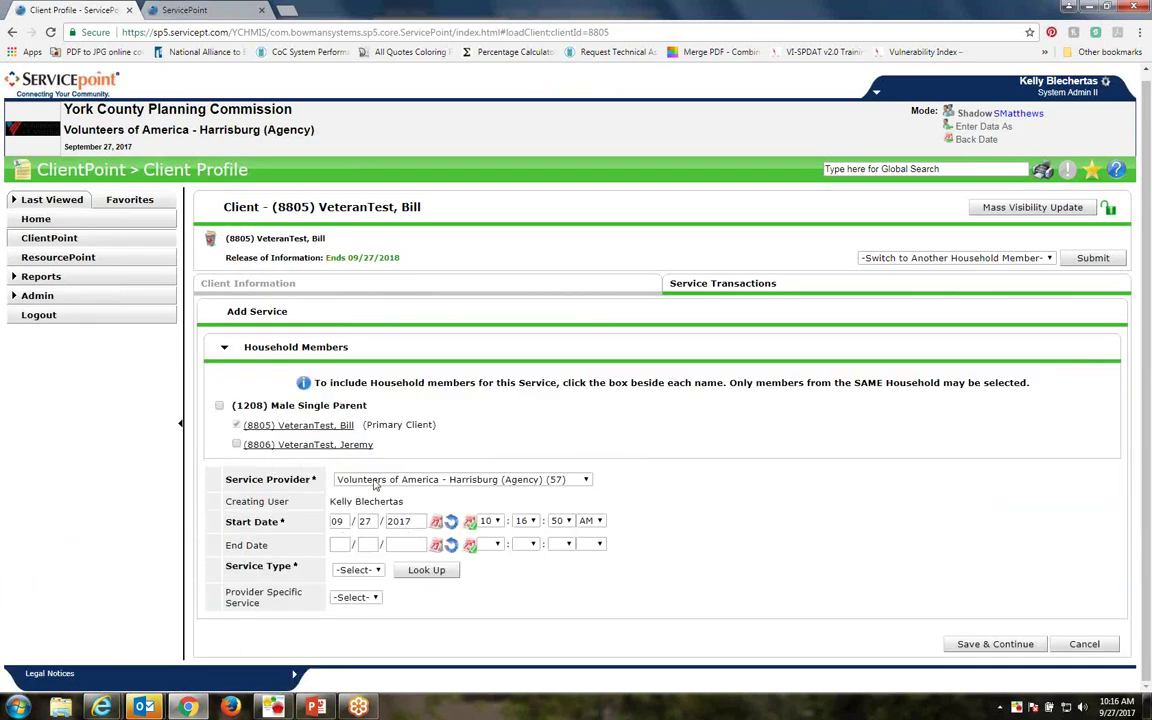
pyautogui.click(440, 479)
pyautogui.click(432, 517)
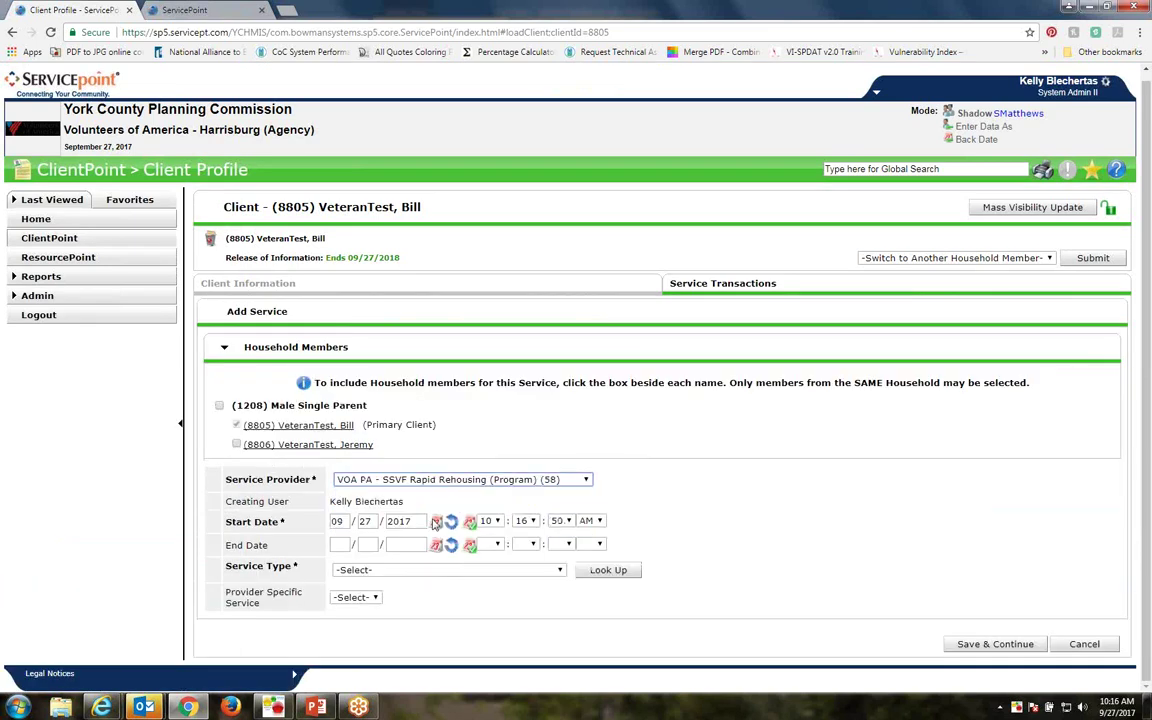
pyautogui.click(366, 571)
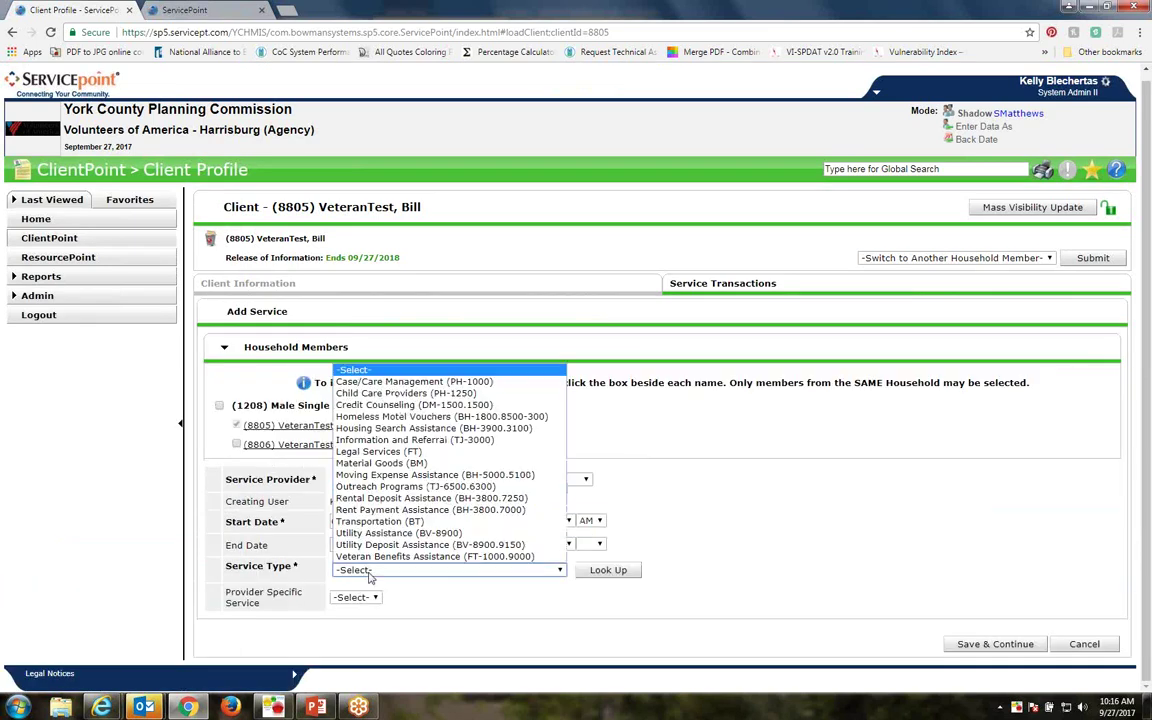
pyautogui.click(368, 511)
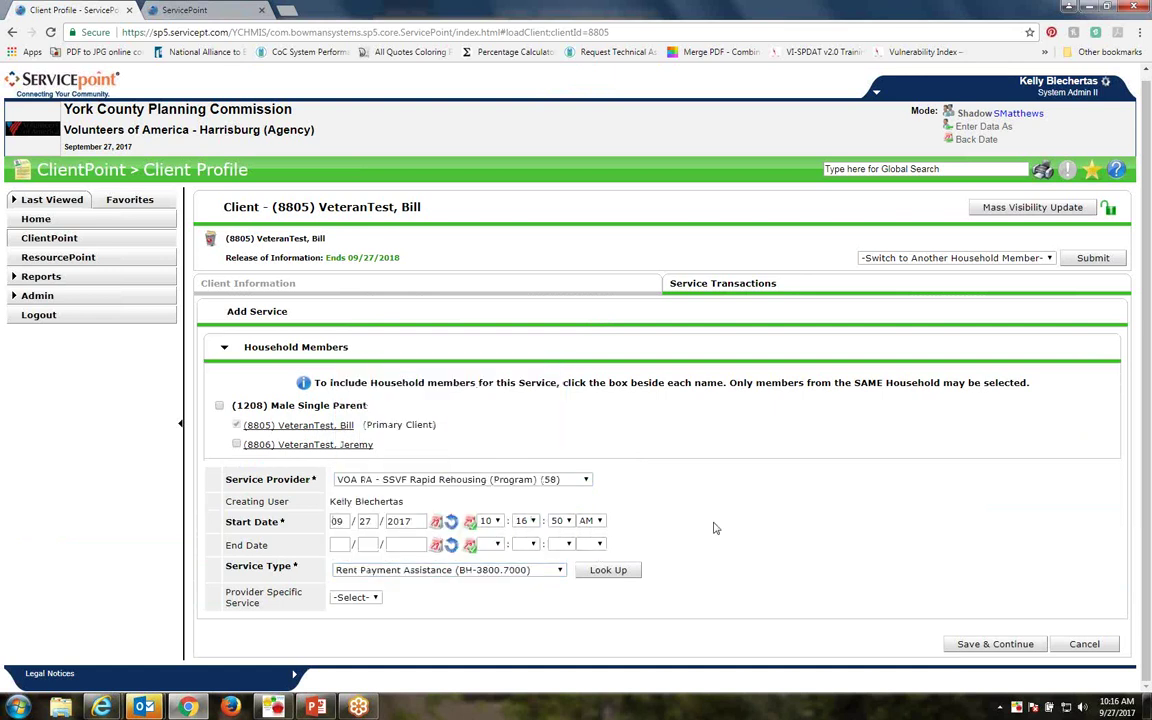
pyautogui.click(990, 644)
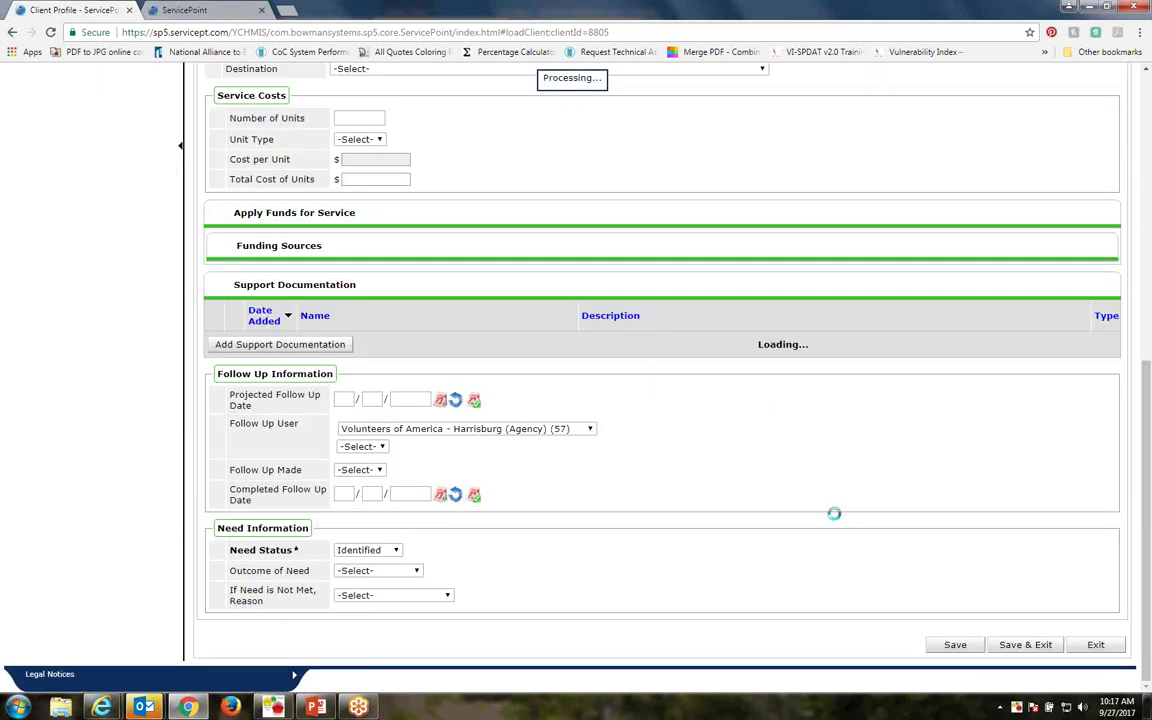
pyautogui.scroll(-3, 671, 459)
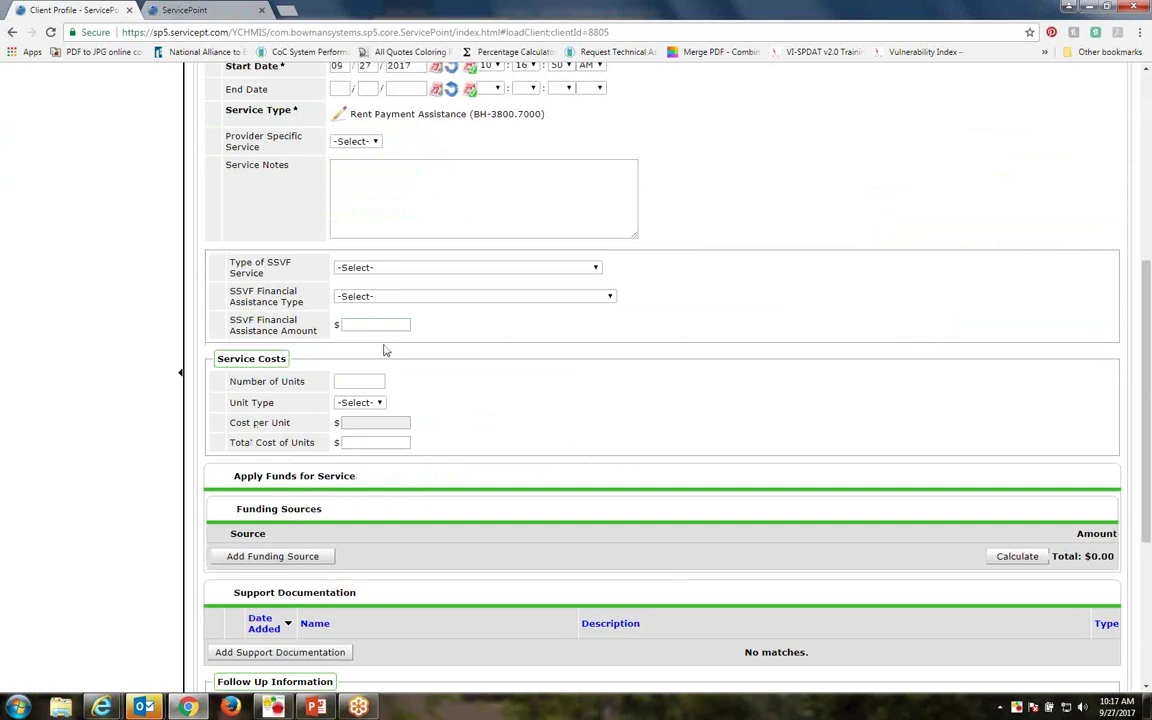
pyautogui.click(363, 267)
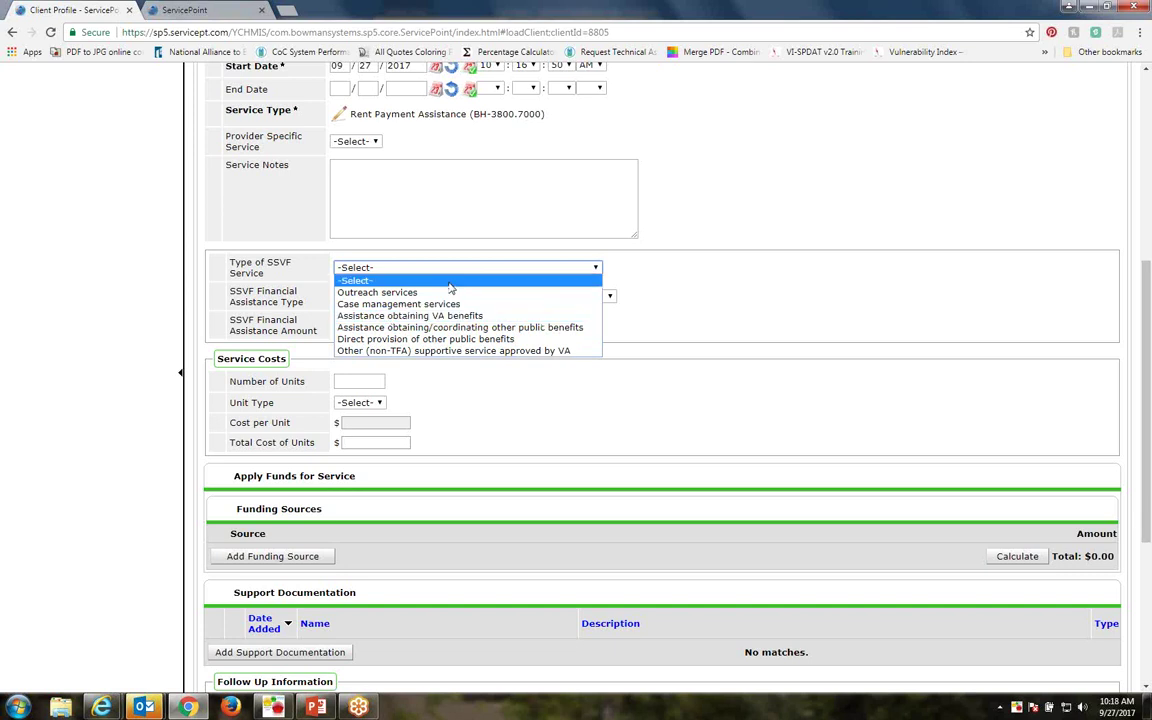
# Check the provider-specific options, then try Outreach and Case management services as the SSVF service type
pyautogui.click(377, 144)
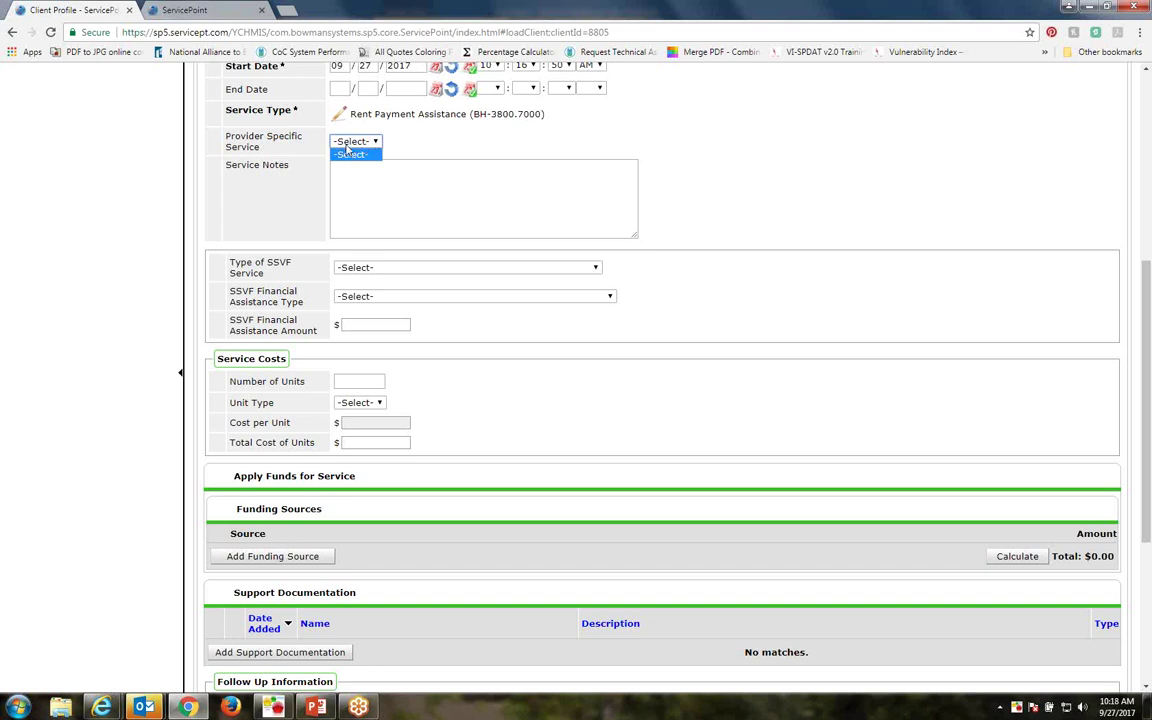
pyautogui.click(353, 156)
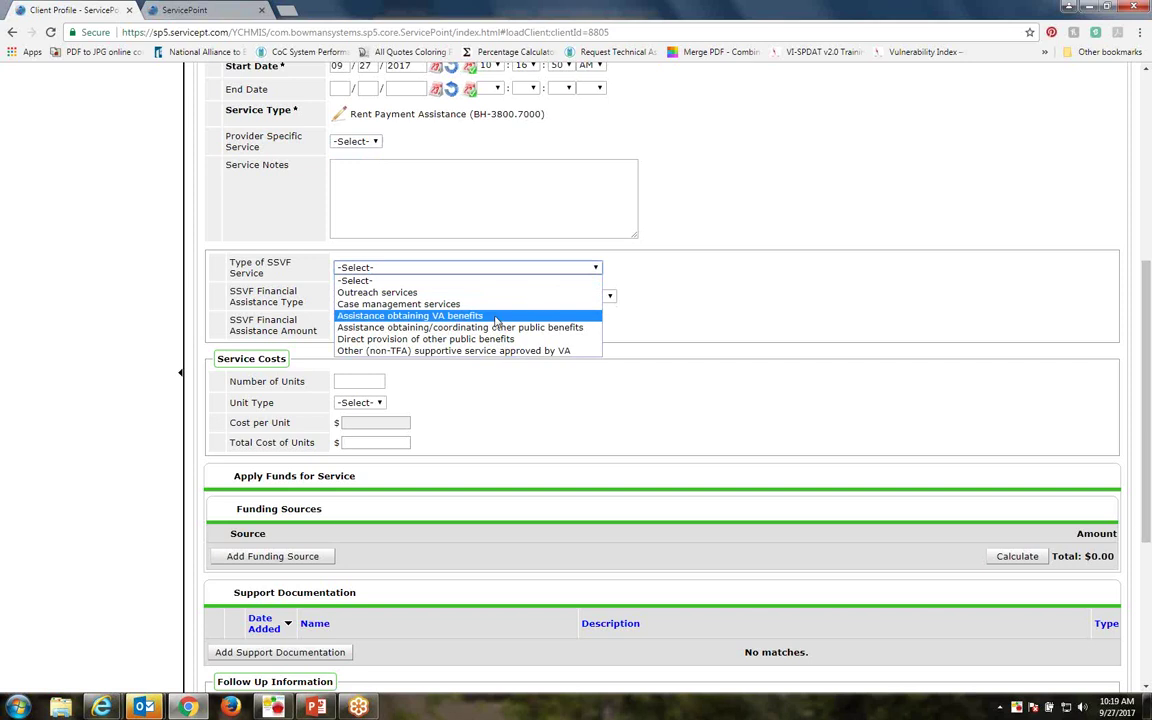
pyautogui.click(496, 316)
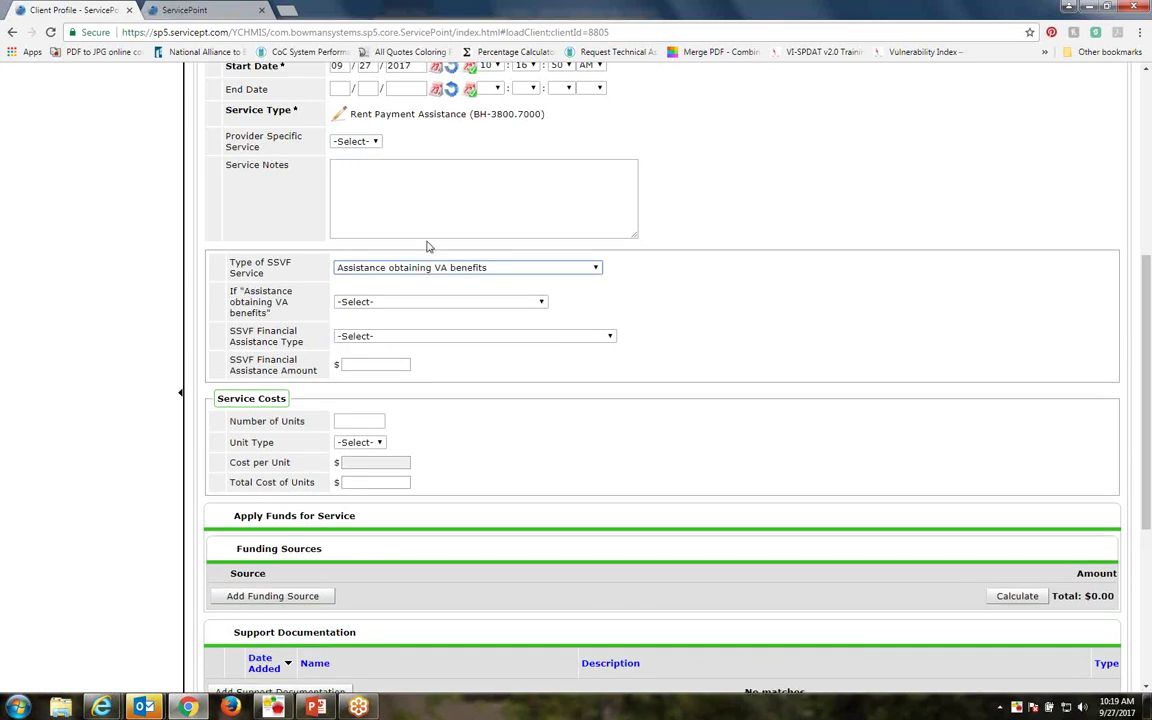
pyautogui.click(488, 268)
pyautogui.click(403, 294)
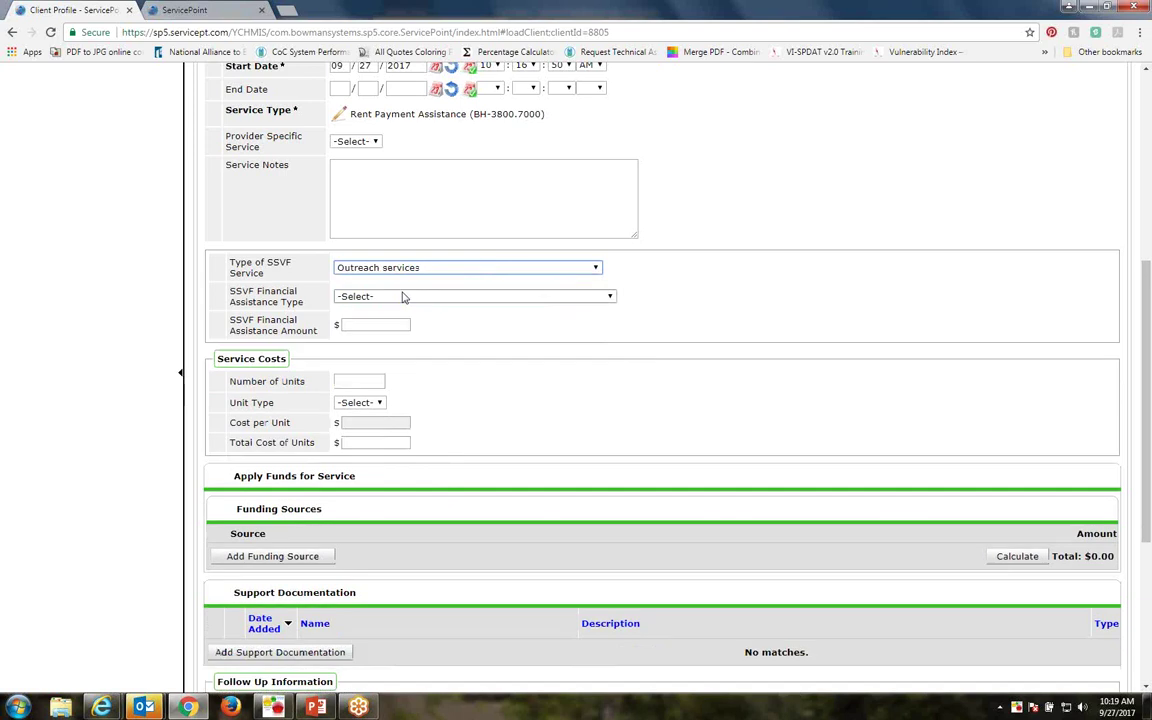
pyautogui.click(476, 268)
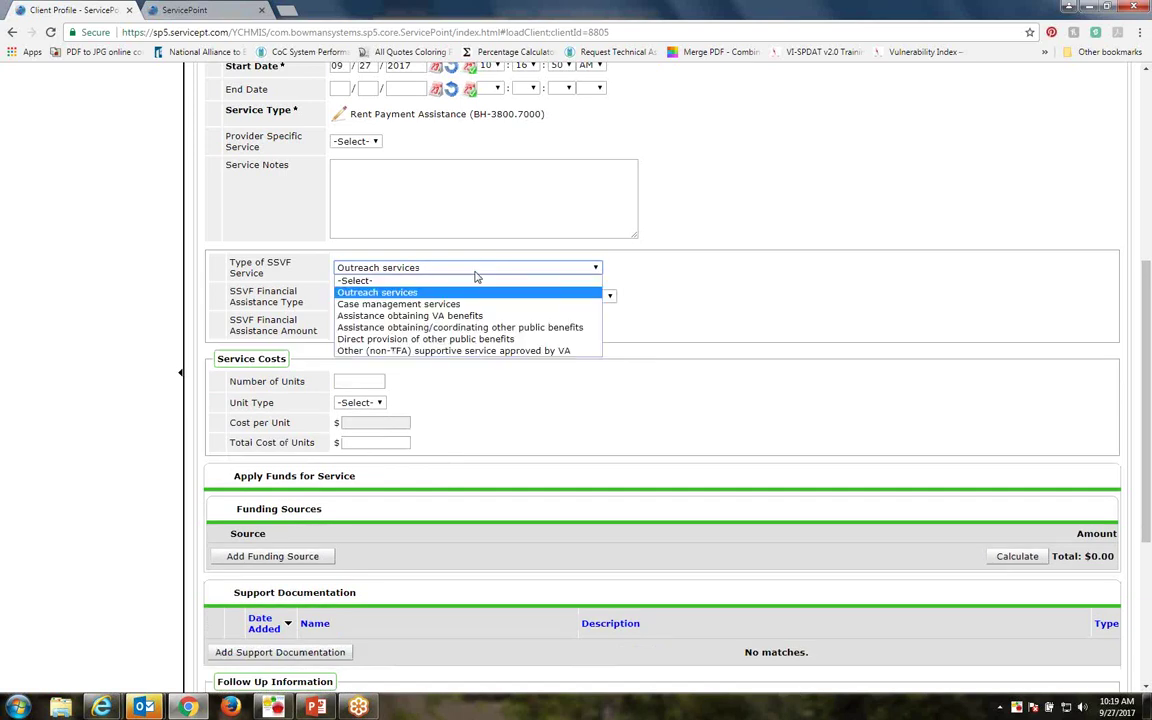
pyautogui.click(425, 304)
# Preview Assistance obtaining VA benefits, then settle on Assistance obtaining/coordinating other public benefits
pyautogui.click(428, 268)
pyautogui.click(428, 316)
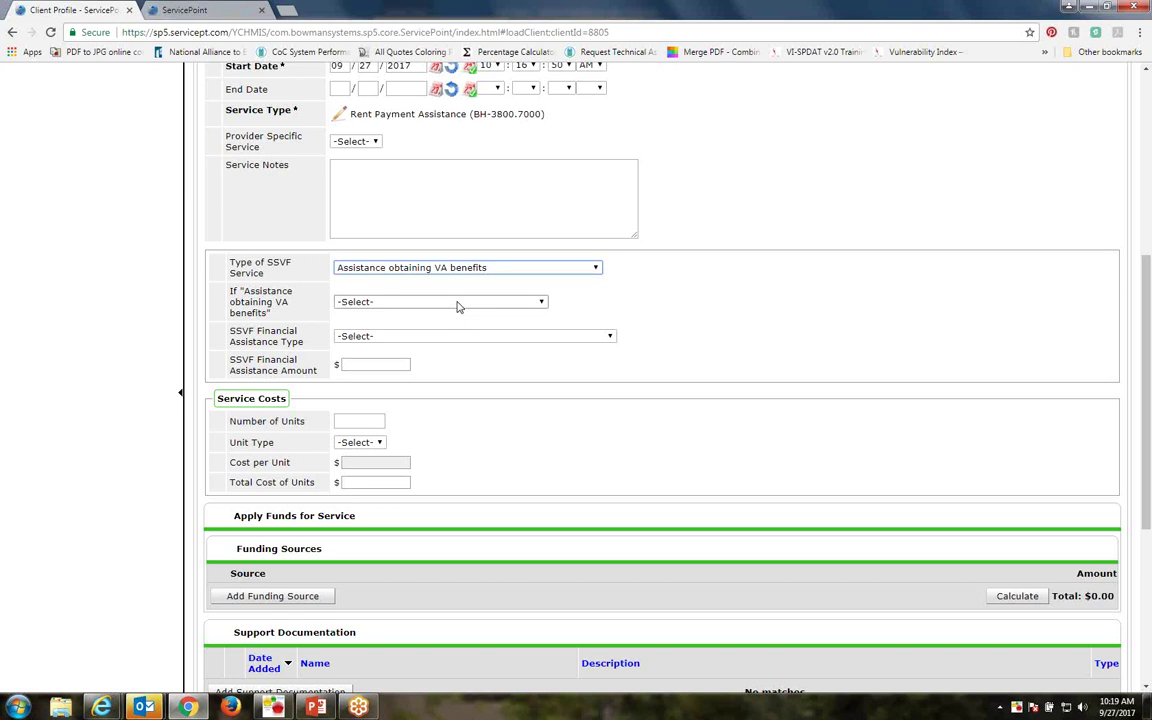
pyautogui.click(457, 305)
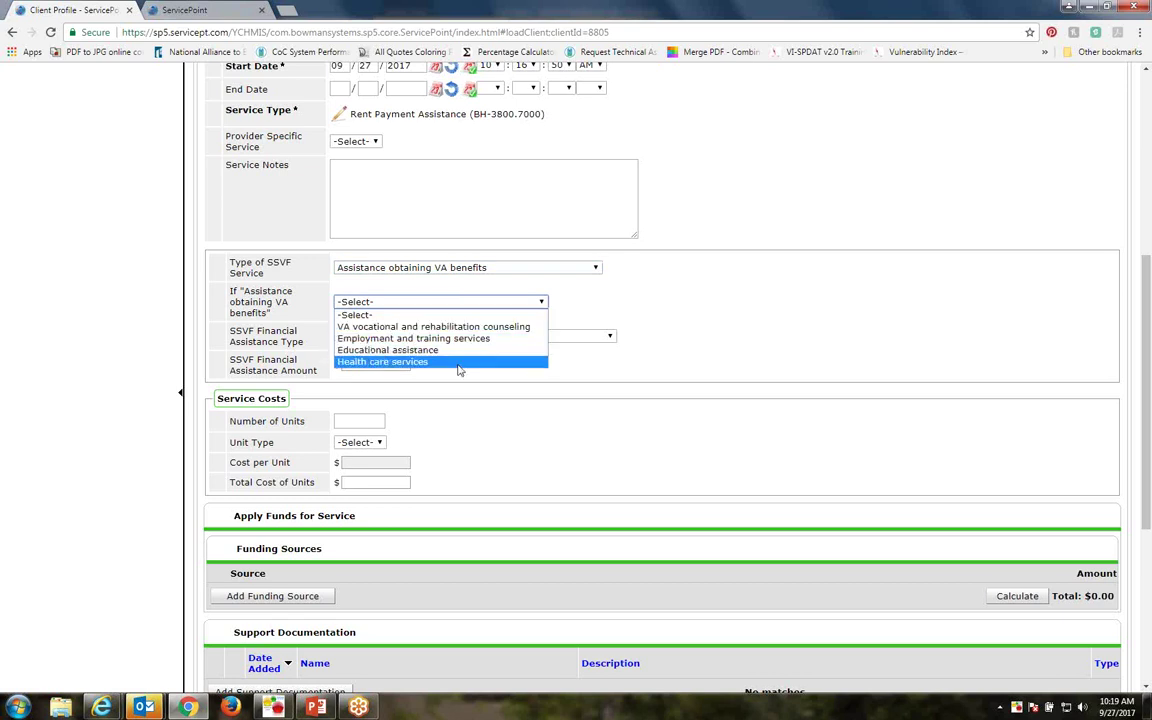
pyautogui.click(656, 296)
pyautogui.click(584, 269)
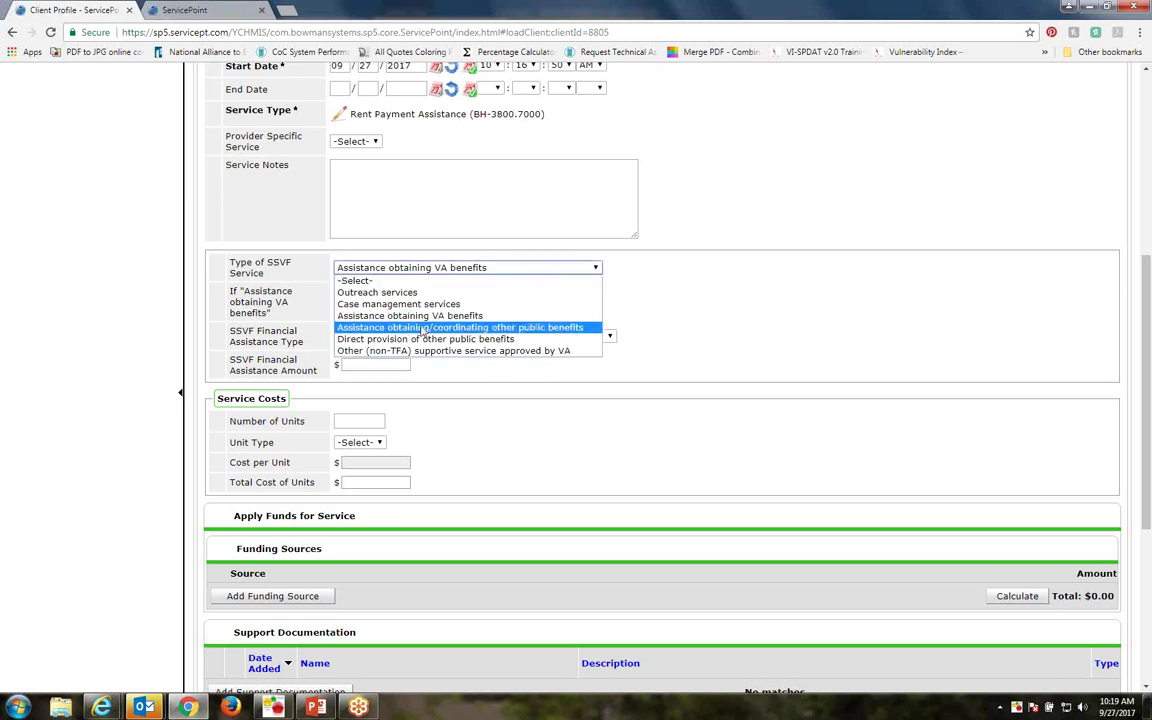
pyautogui.click(423, 330)
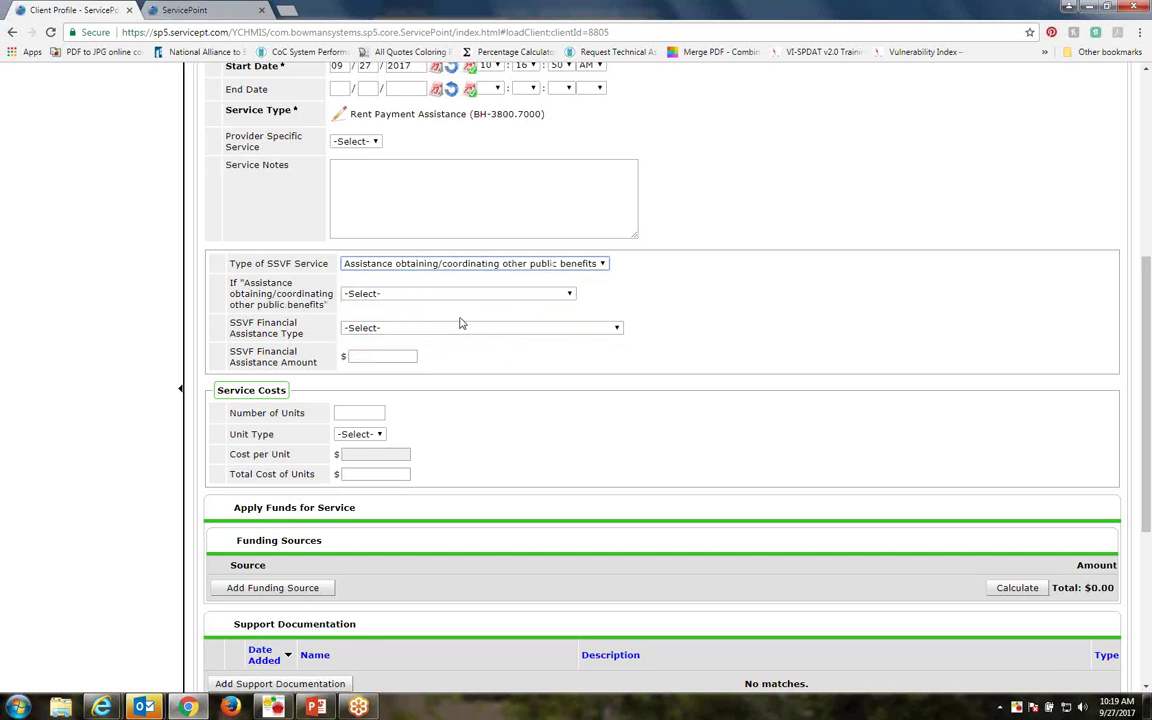
# Preview follow-ups for public benefits options, then choose Other (non-TFA) supportive service approved by VA
pyautogui.click(568, 297)
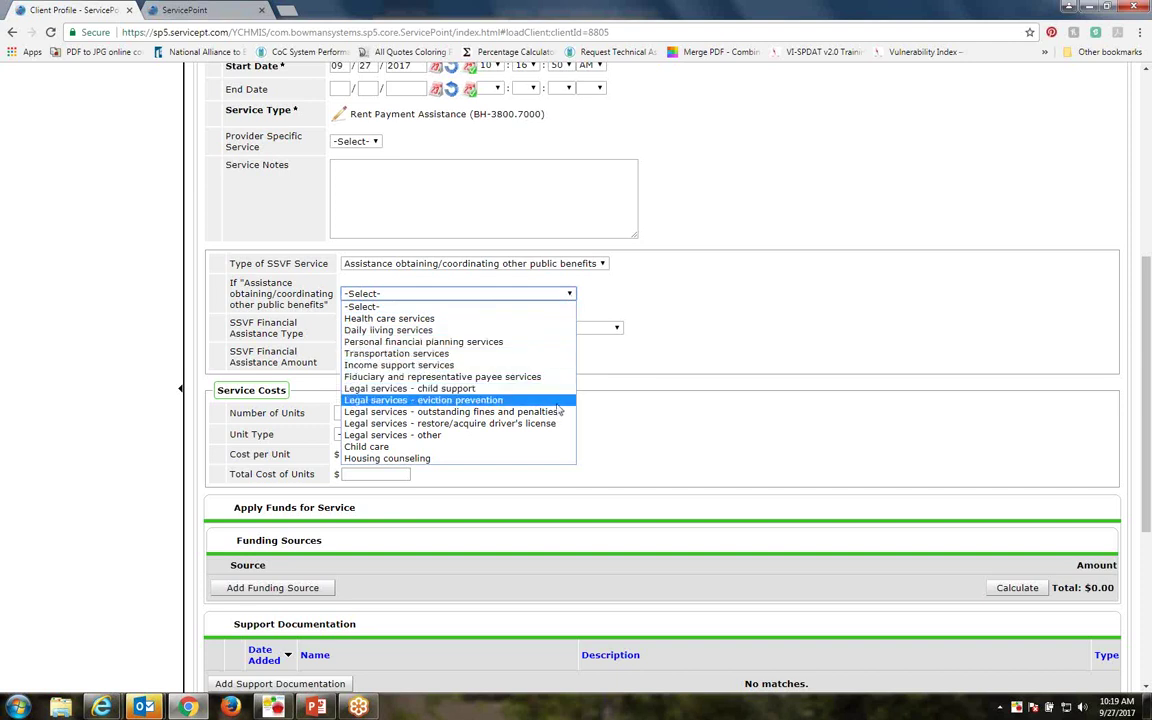
pyautogui.click(673, 306)
pyautogui.click(537, 265)
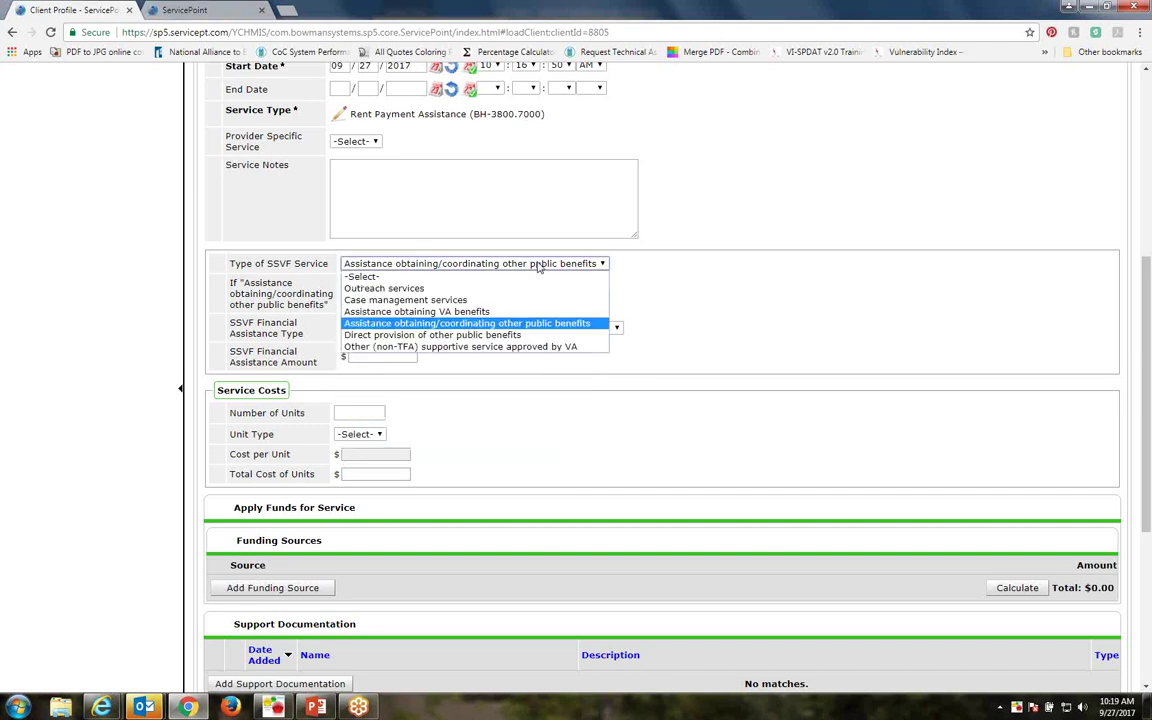
pyautogui.click(480, 335)
pyautogui.click(563, 303)
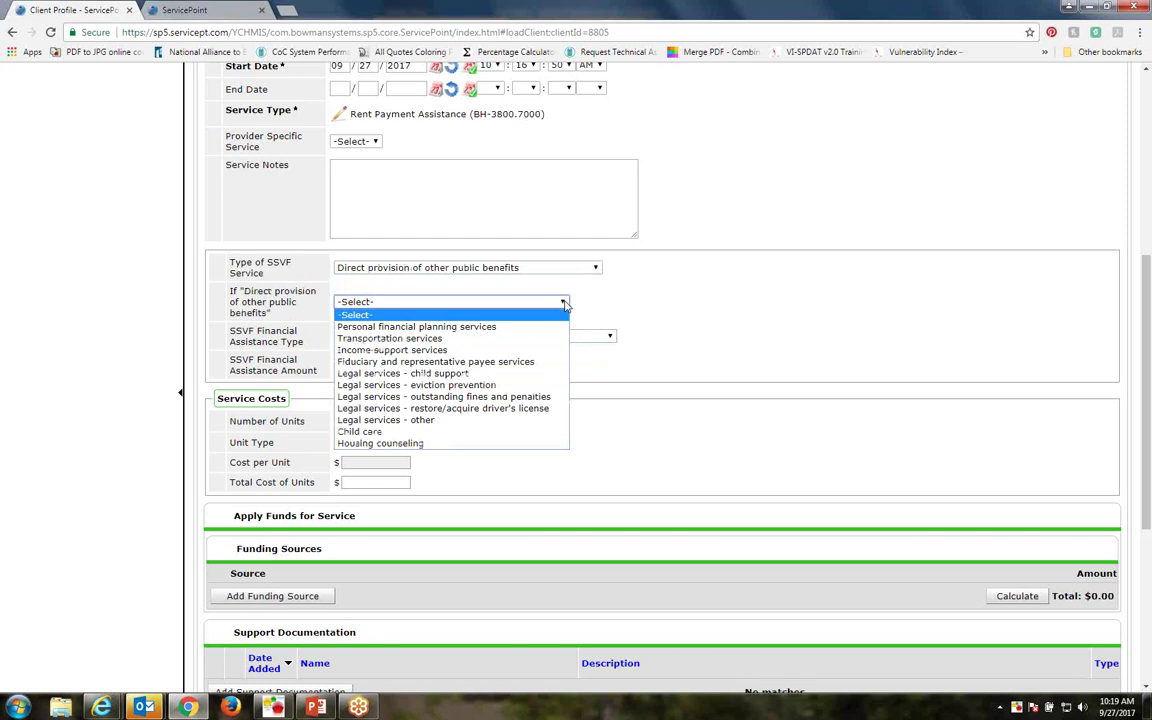
pyautogui.click(556, 270)
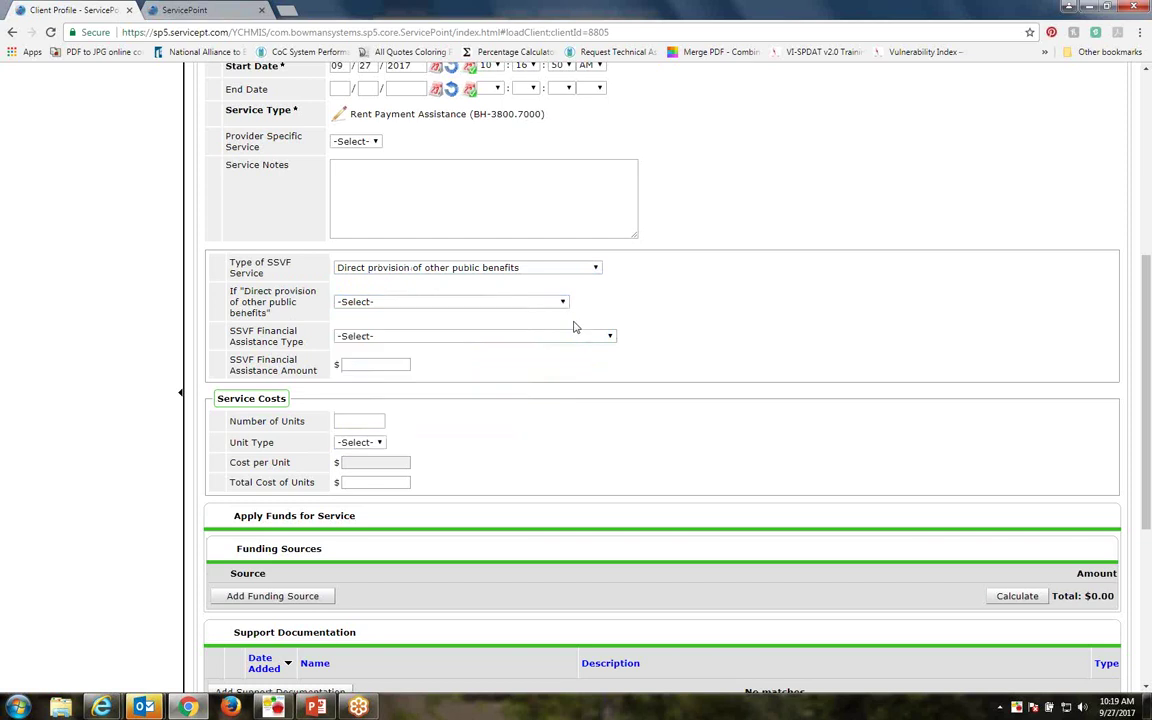
pyautogui.click(510, 268)
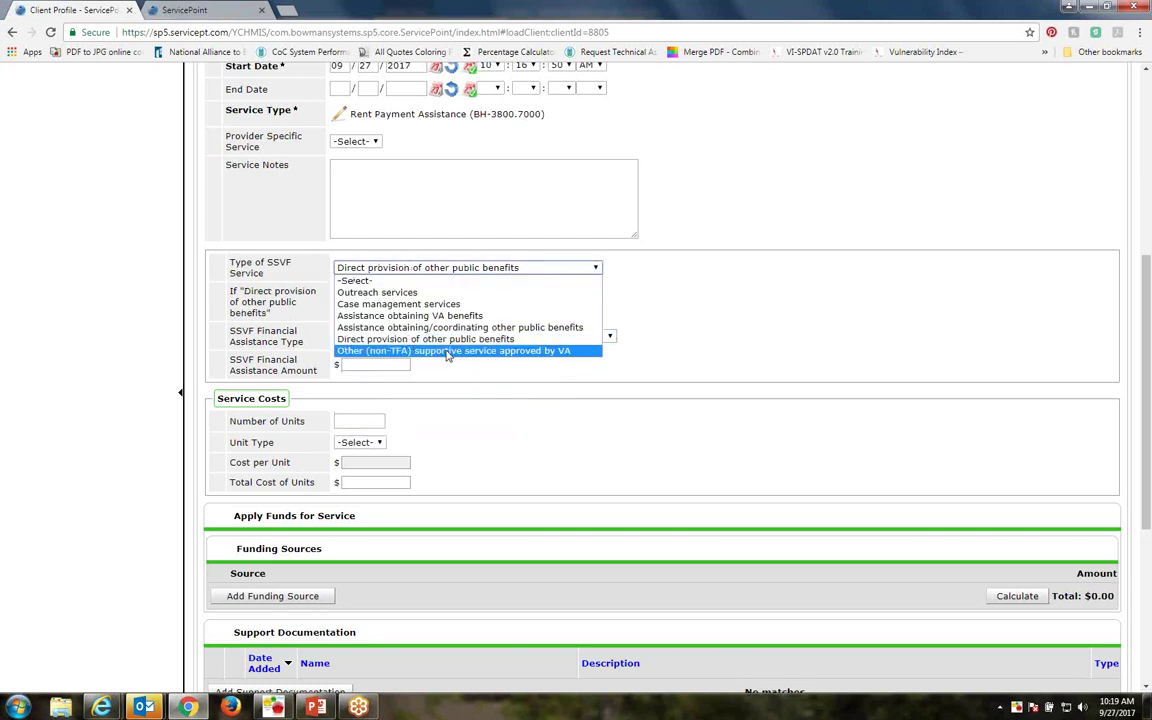
pyautogui.click(447, 352)
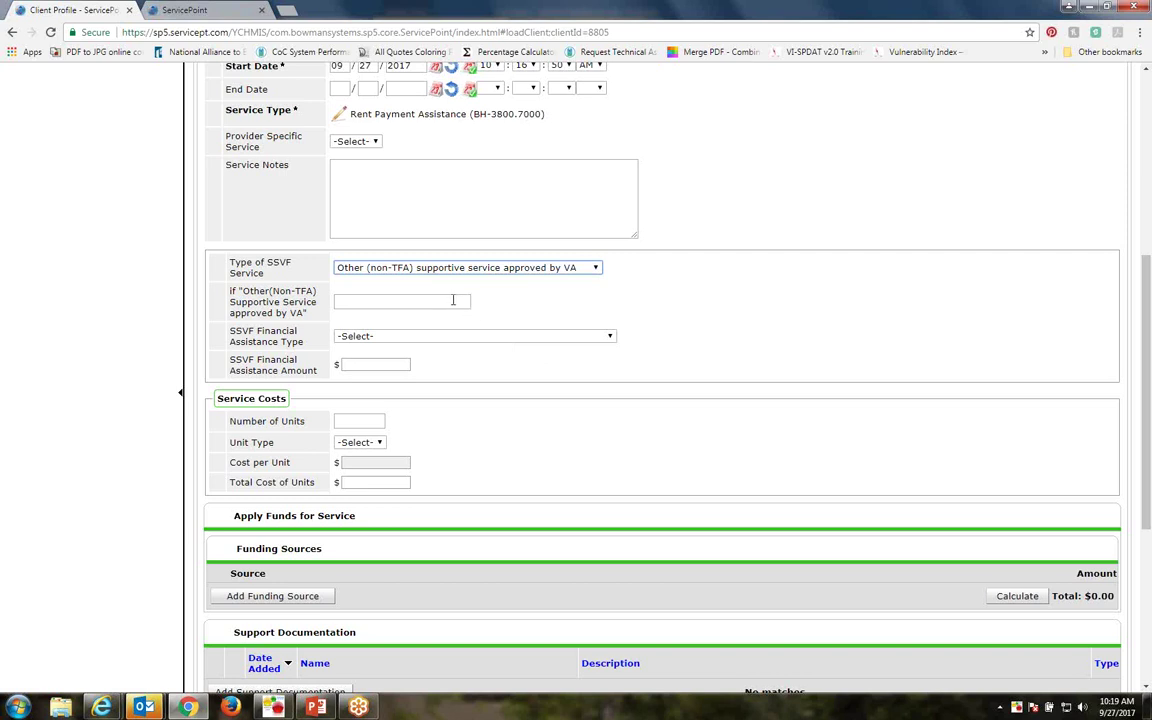
# Keep Other (non-TFA) supportive service approved by VA and show the Financial Assistance Type choices
pyautogui.click(453, 299)
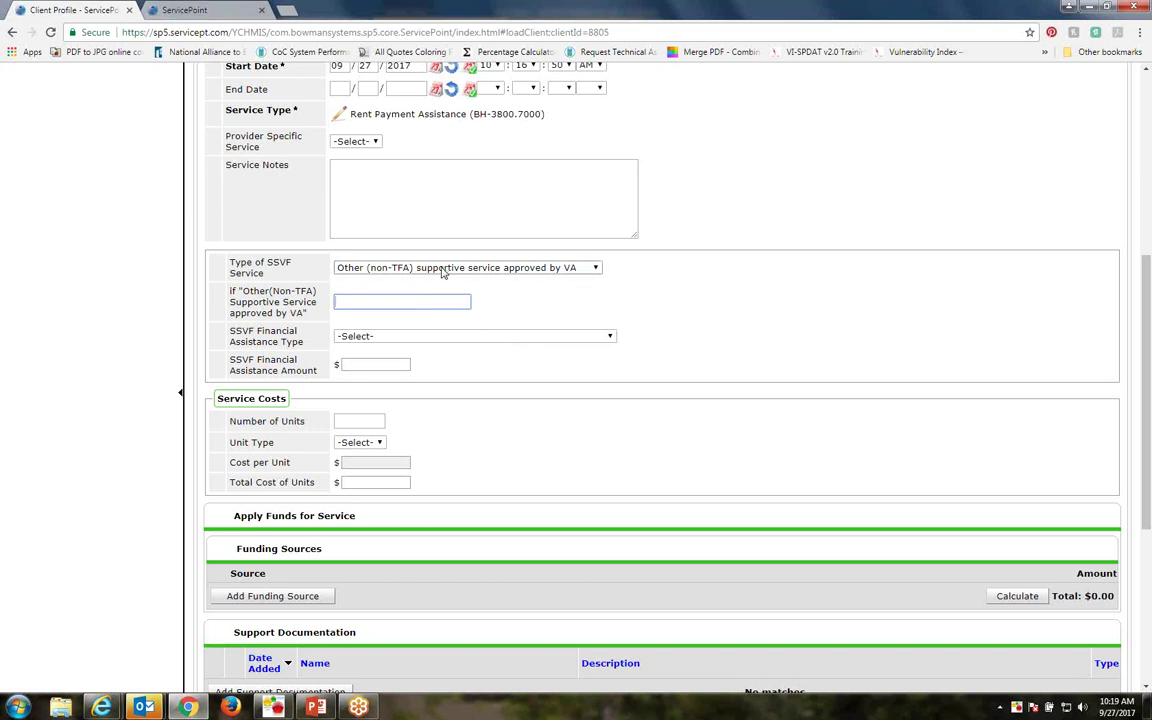
pyautogui.click(443, 268)
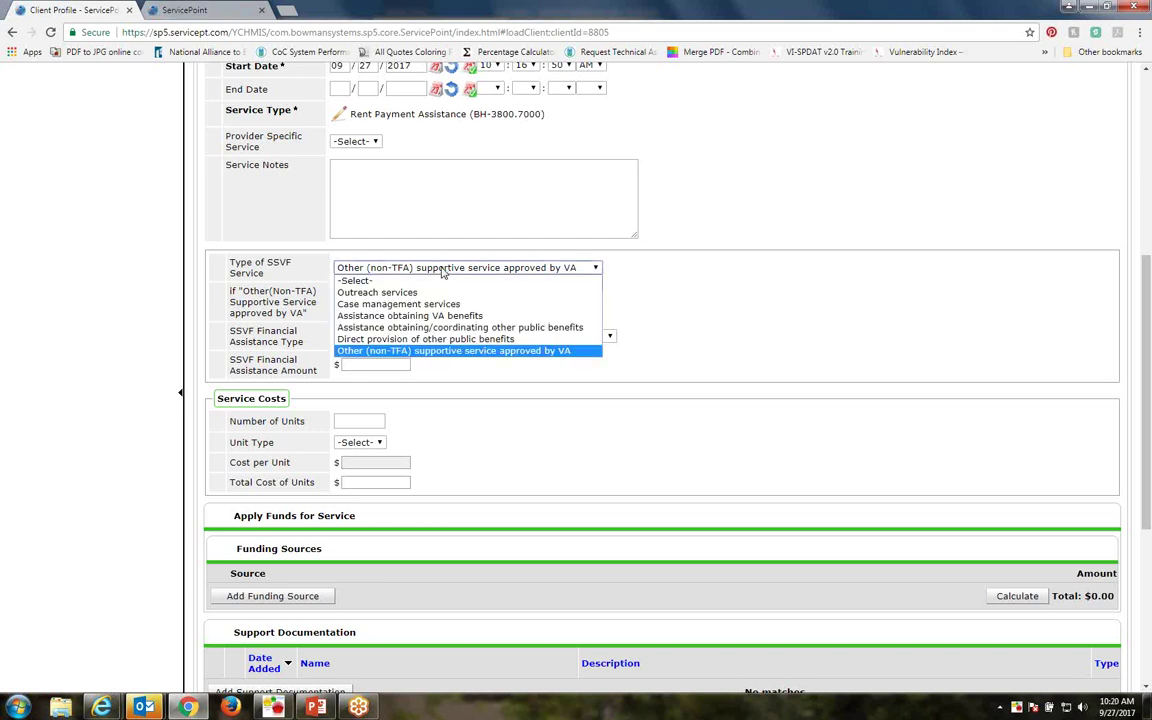
pyautogui.click(470, 350)
pyautogui.click(383, 303)
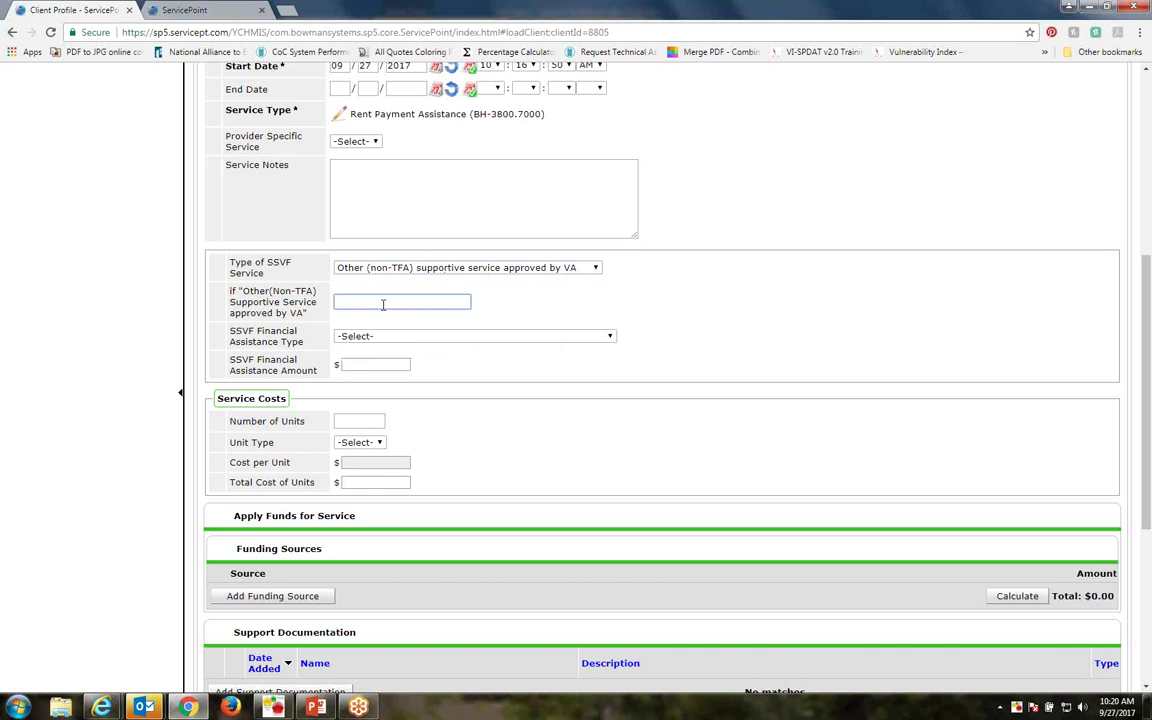
pyautogui.click(395, 270)
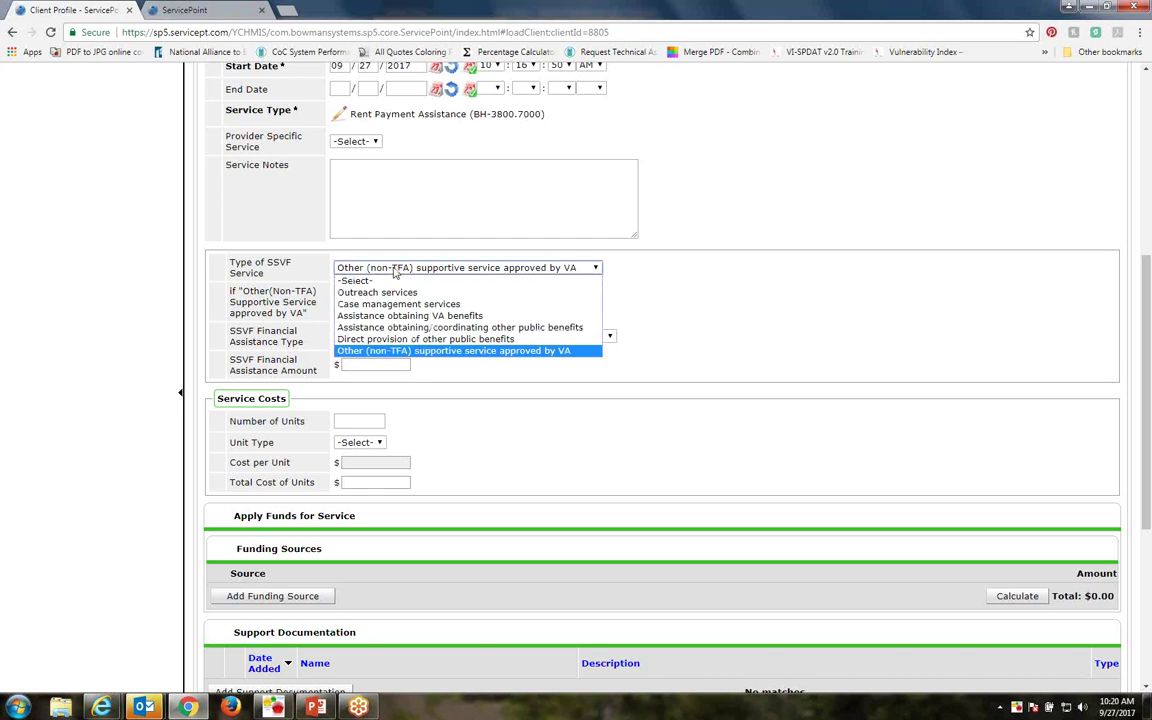
pyautogui.click(380, 351)
pyautogui.click(380, 305)
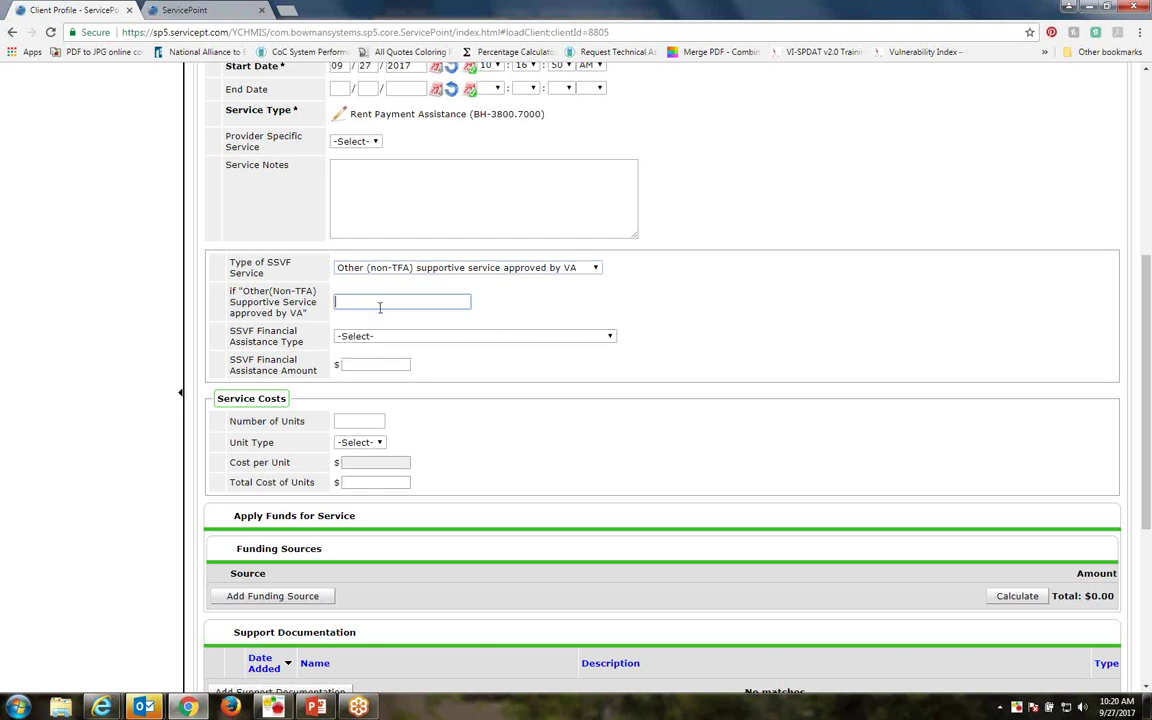
pyautogui.click(380, 337)
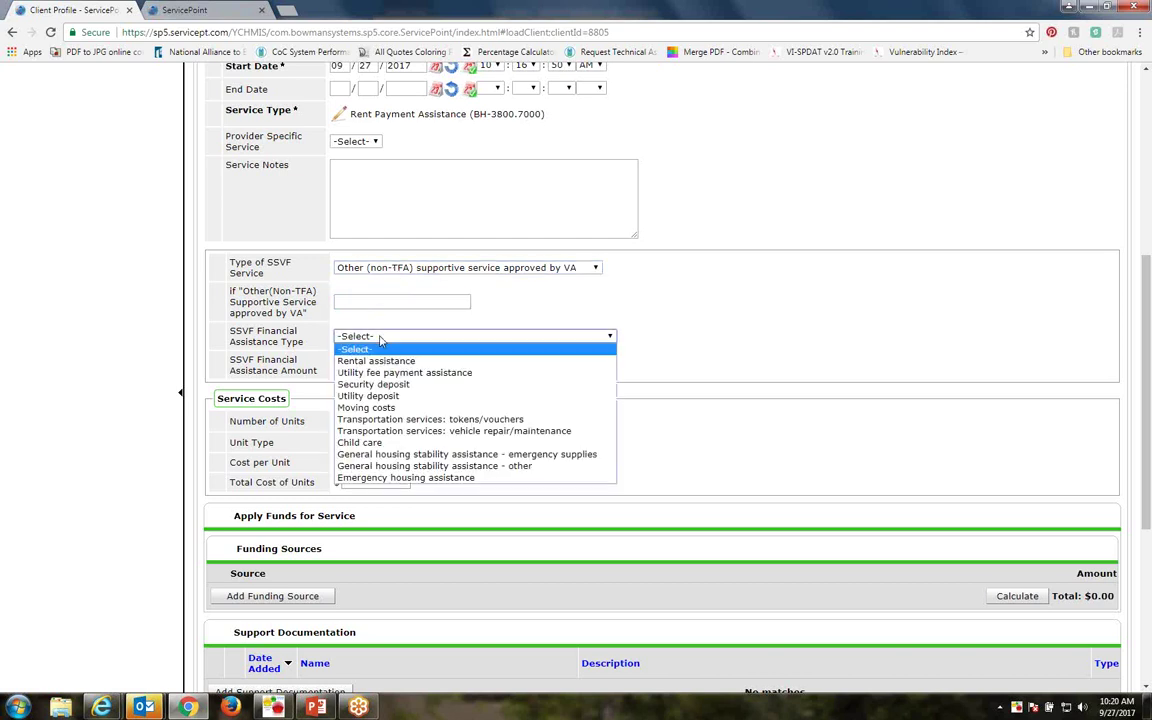
# Set the SSVF Financial Assistance Type to Rental assistance
pyautogui.click(378, 360)
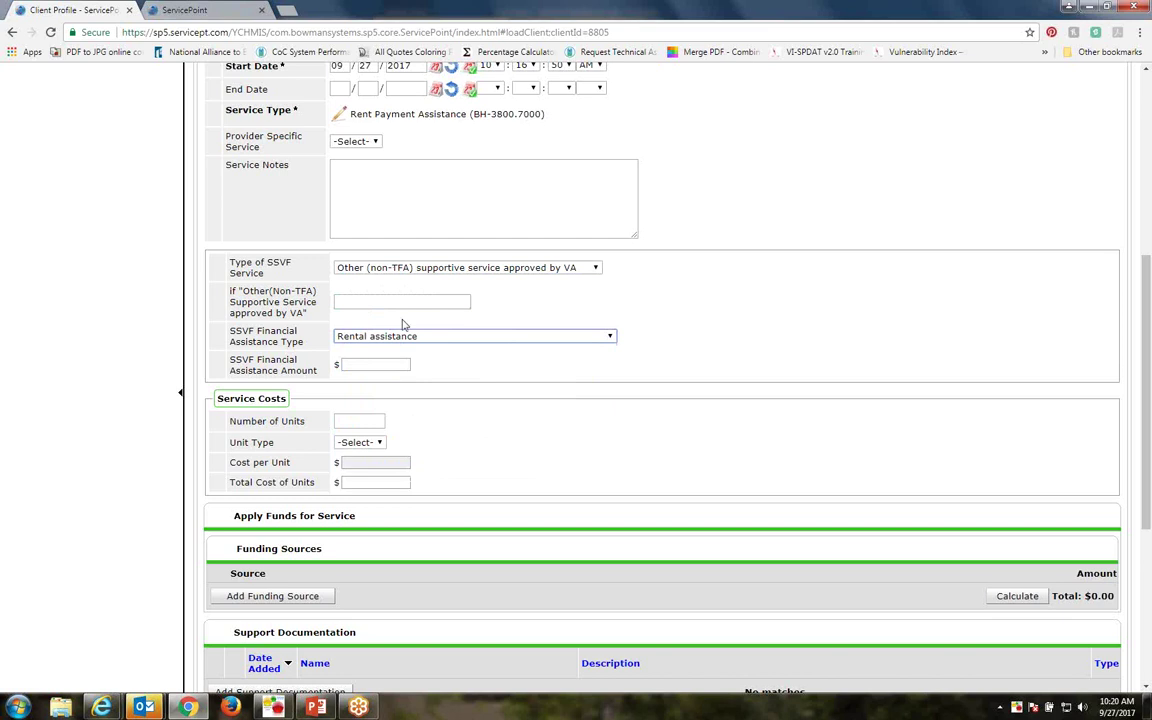
pyautogui.click(406, 340)
pyautogui.click(406, 344)
# Change the Type of SSVF Service to Case management services
pyautogui.click(380, 270)
pyautogui.click(380, 270)
pyautogui.click(661, 320)
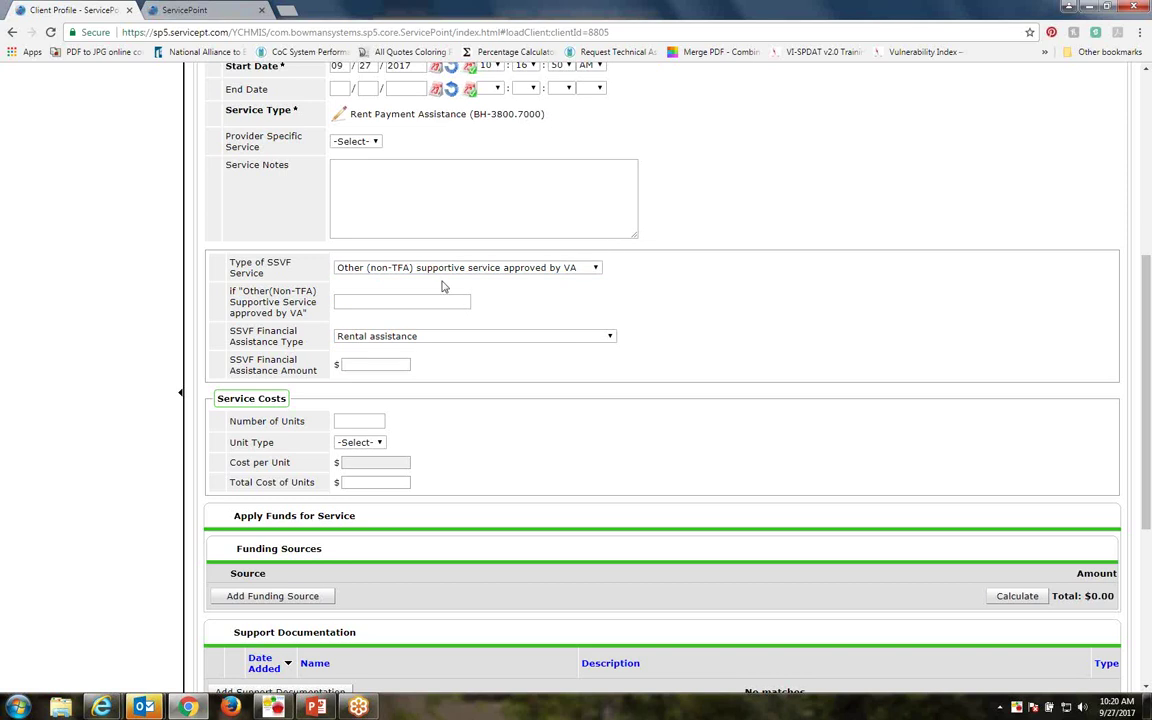
pyautogui.click(410, 268)
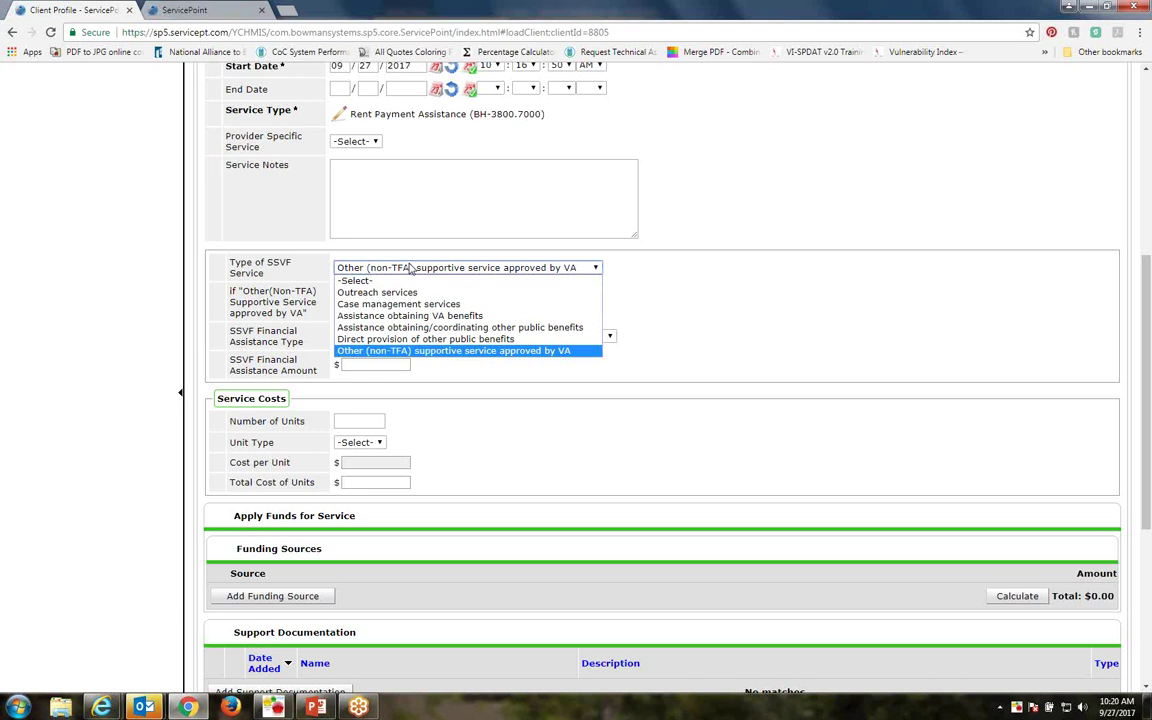
pyautogui.click(410, 268)
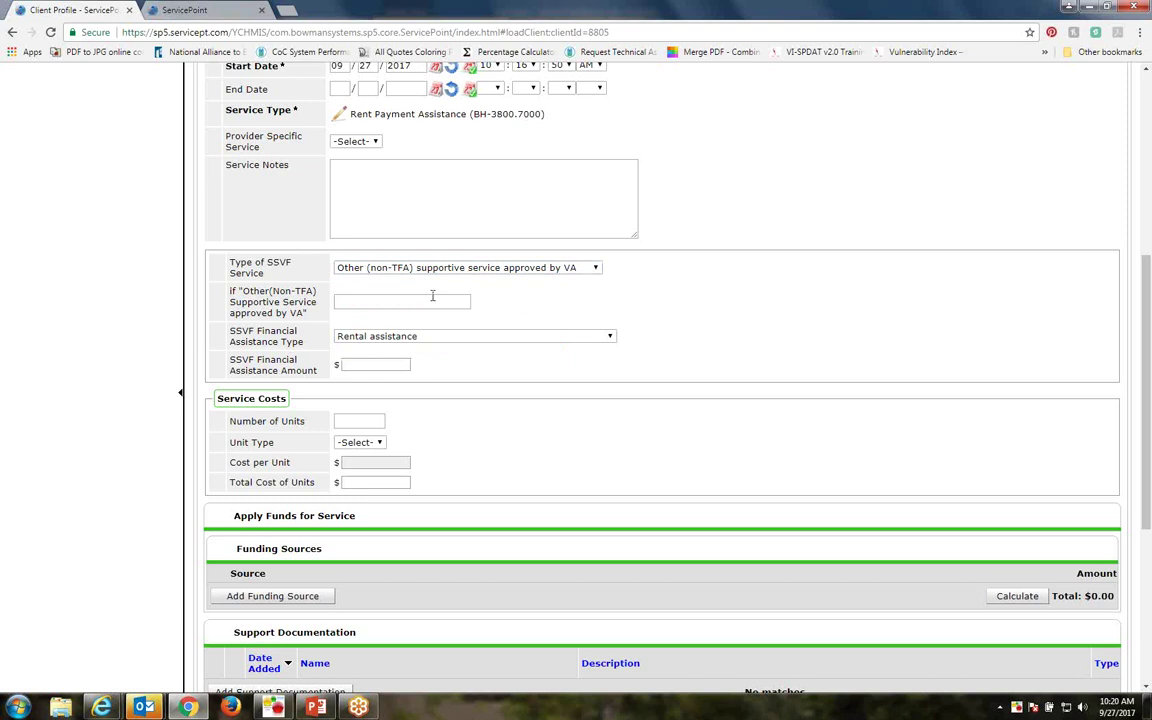
pyautogui.click(390, 267)
pyautogui.click(409, 304)
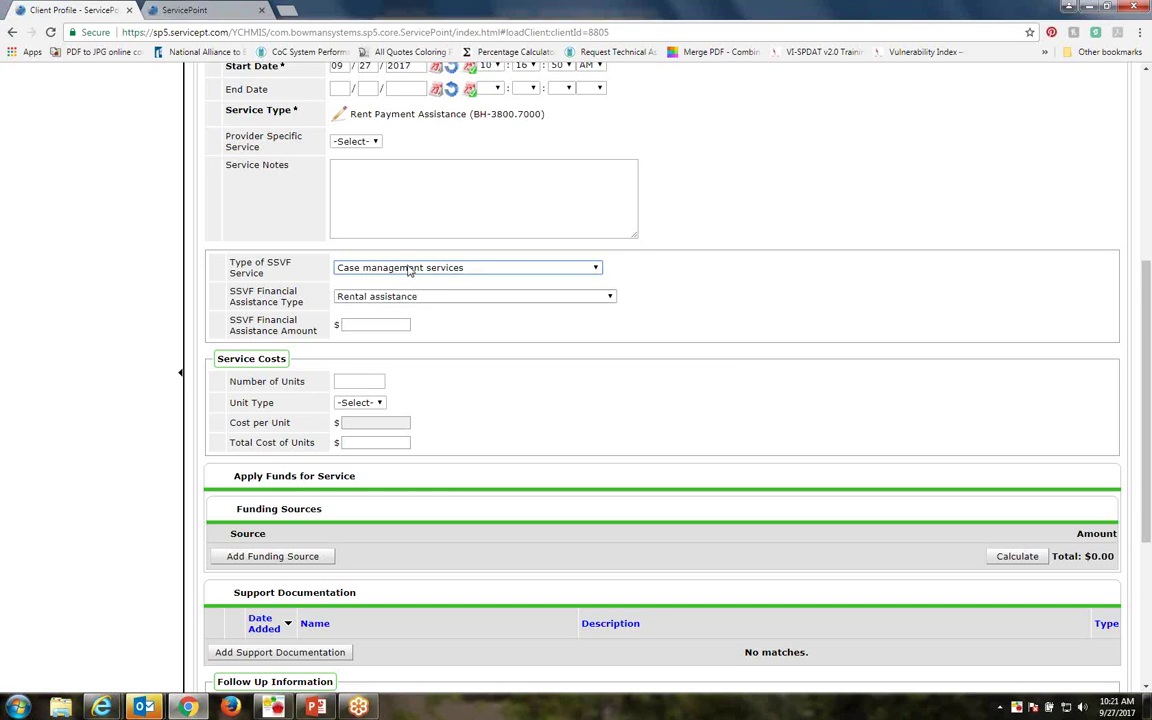
# Keeping Rental assistance, switch the service type to Direct provision of other public benefits, follow-up unanswered
pyautogui.click(609, 297)
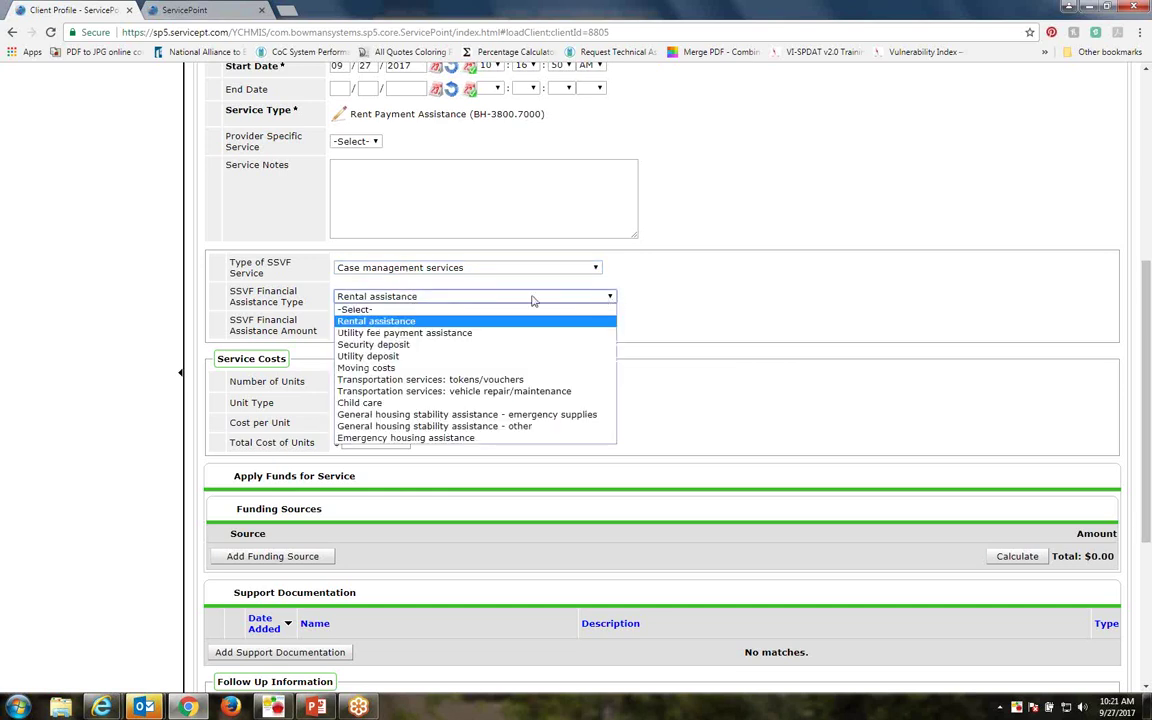
pyautogui.click(470, 297)
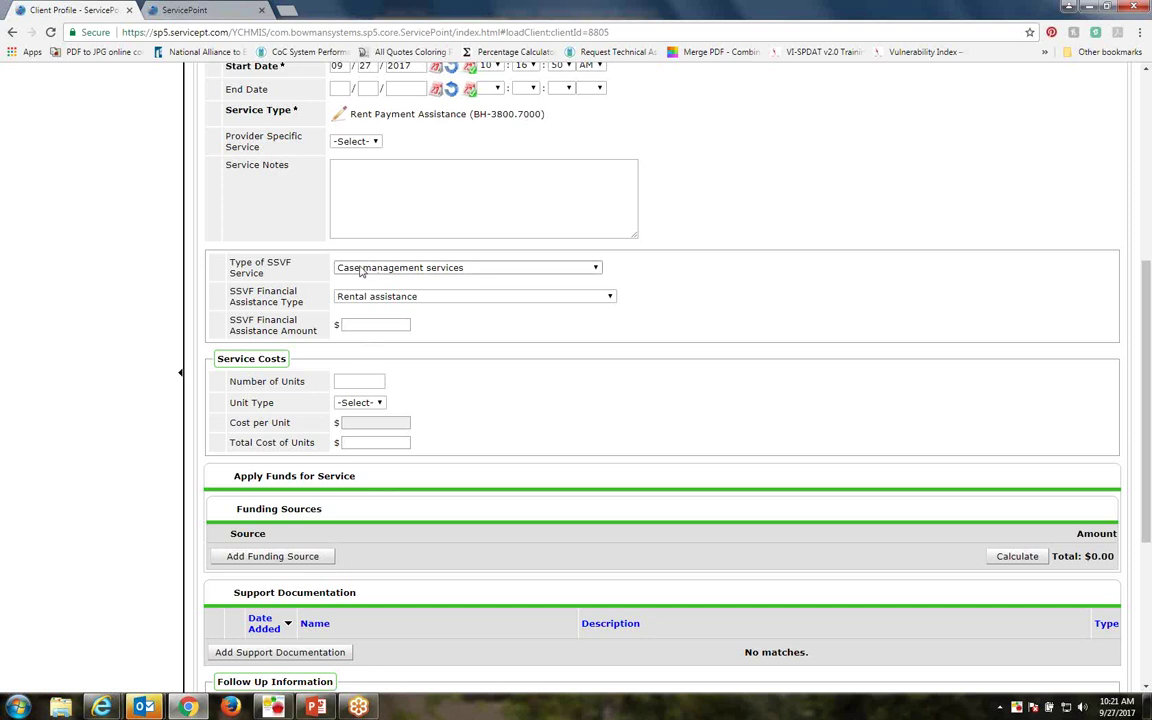
pyautogui.click(366, 268)
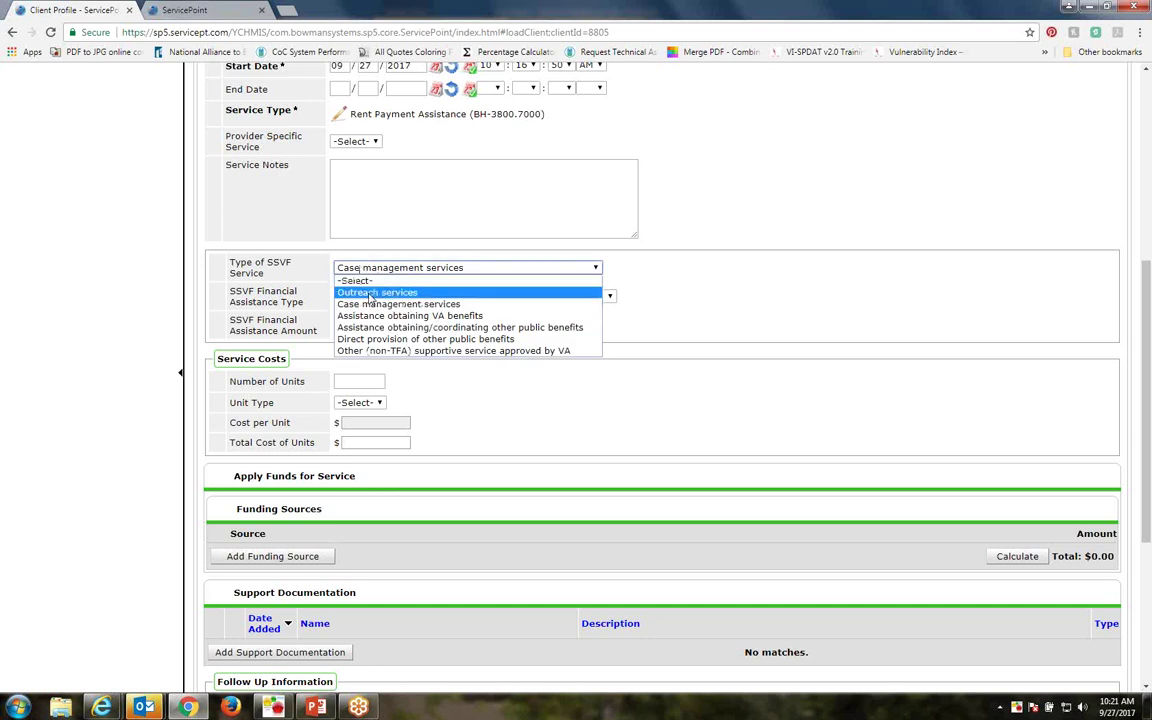
pyautogui.click(374, 292)
pyautogui.click(365, 266)
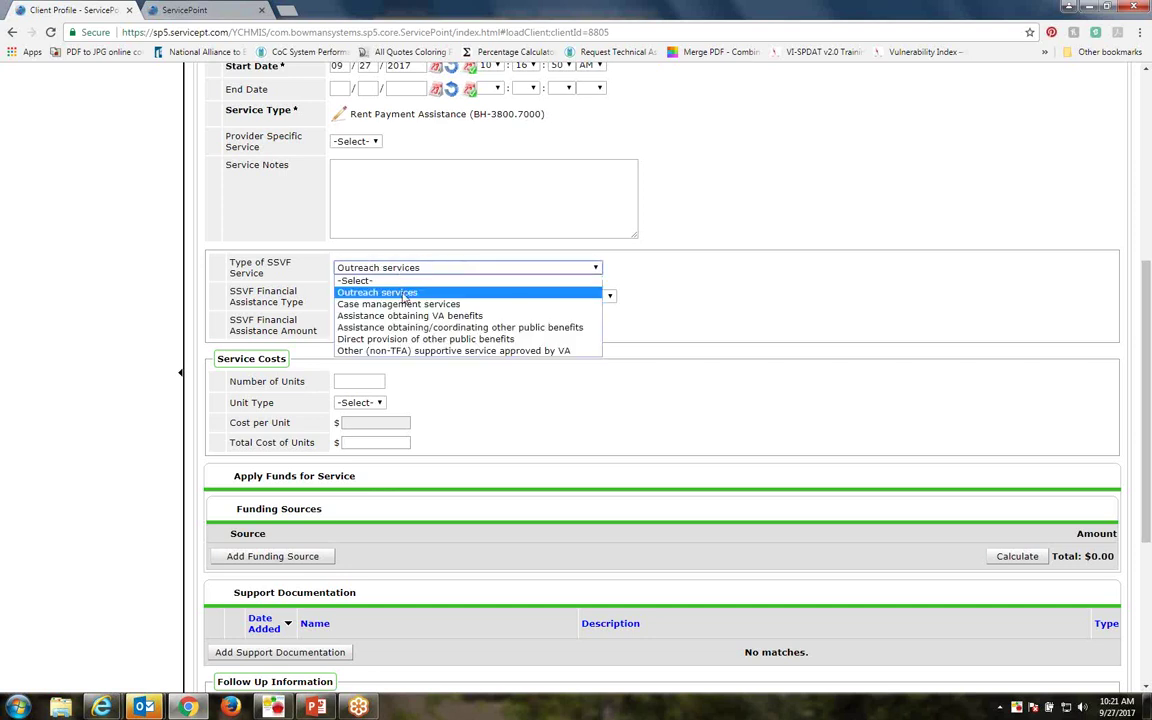
pyautogui.click(410, 350)
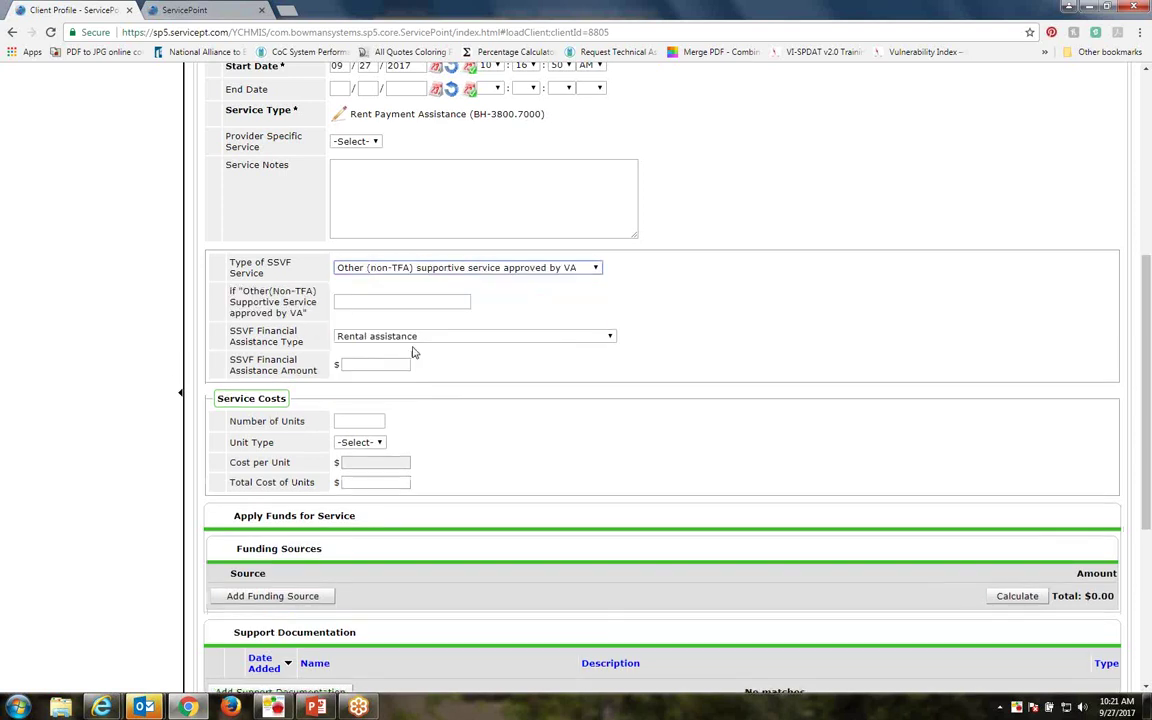
pyautogui.click(389, 267)
pyautogui.click(360, 338)
pyautogui.click(357, 302)
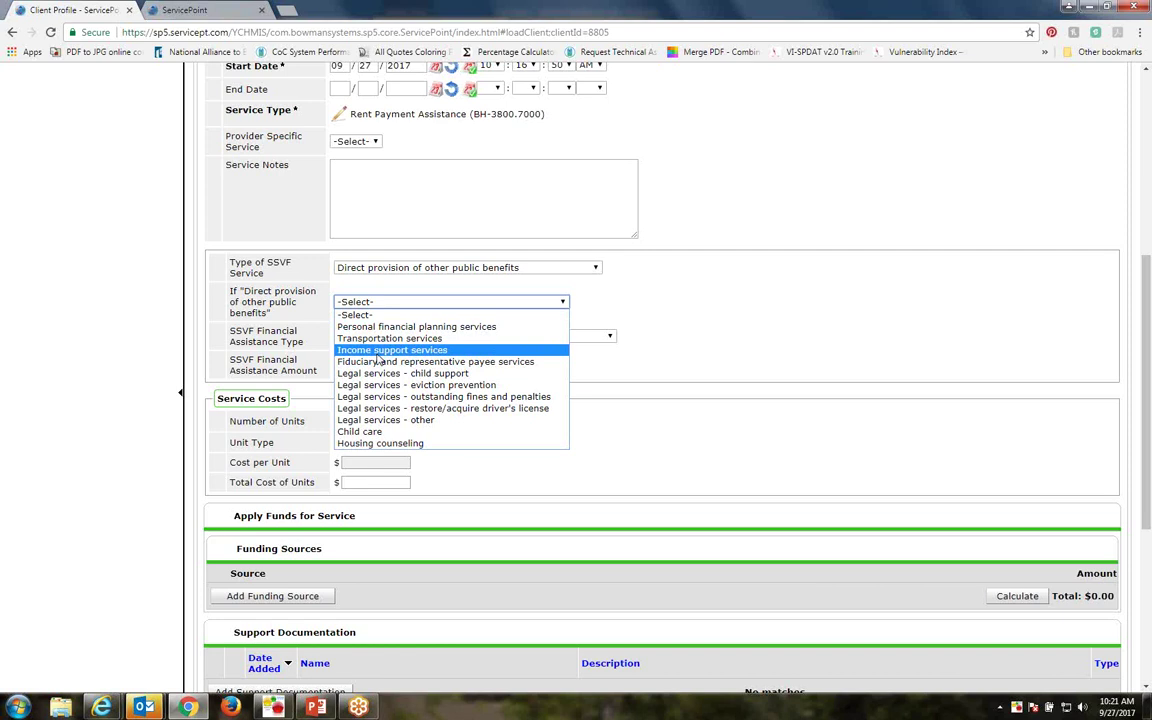
pyautogui.click(807, 260)
pyautogui.scroll(-4, 700, 450)
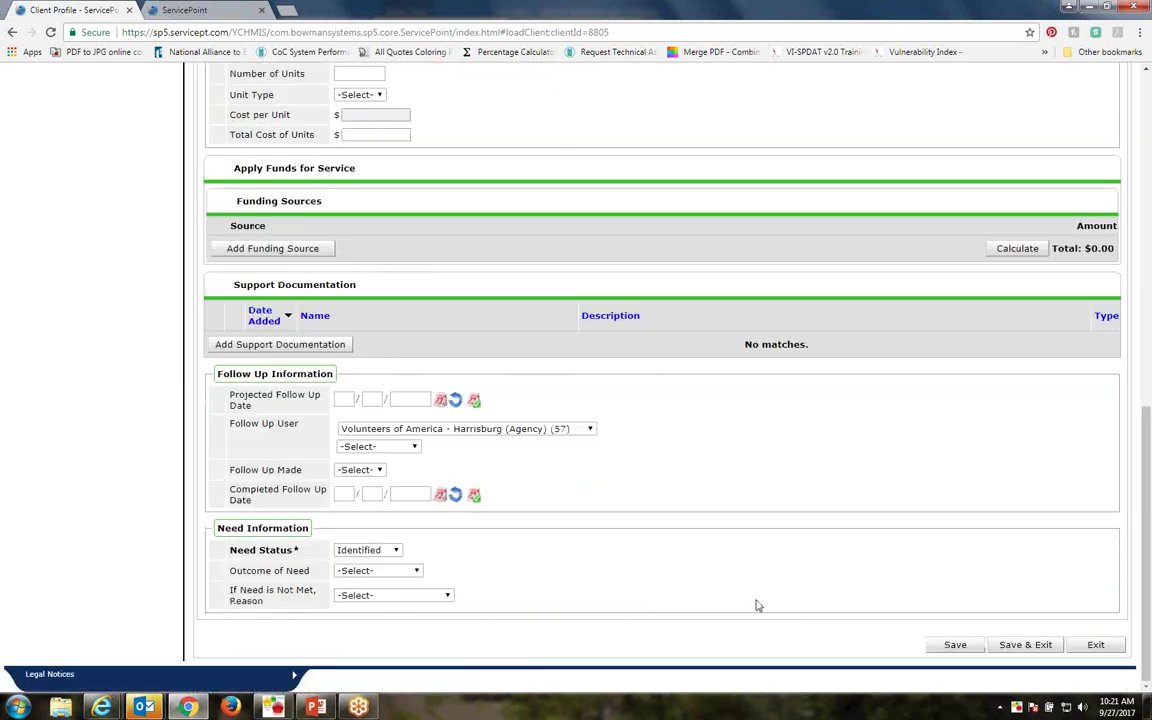
# Save and exit the Rent Payment Assistance service form
pyautogui.click(1017, 646)
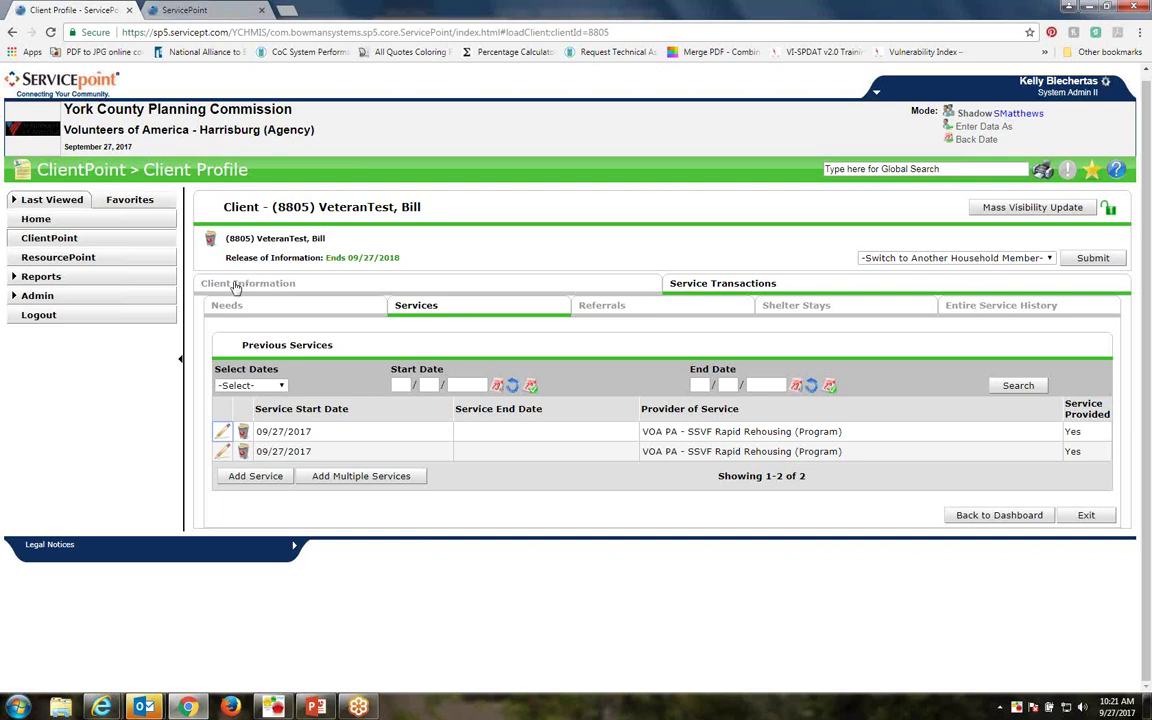
# Review the client's profile, enrollments and Rapid Rehousing interim reviews, then go to the Report Dashboard
pyautogui.click(283, 286)
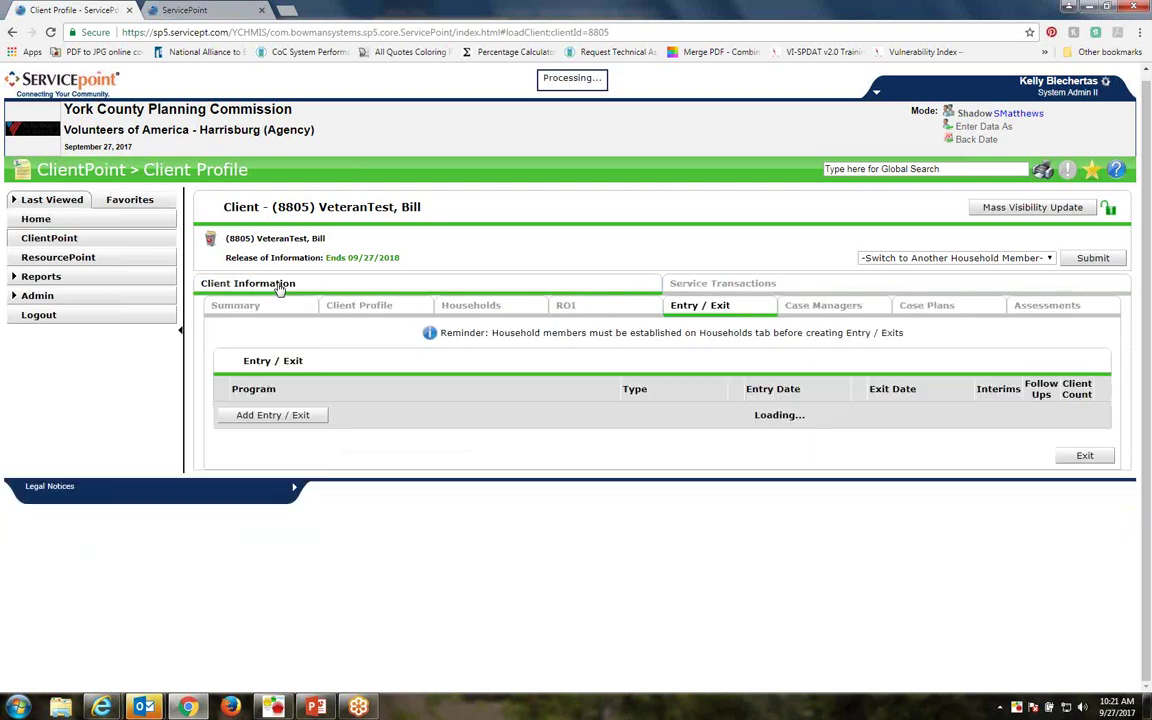
pyautogui.click(355, 306)
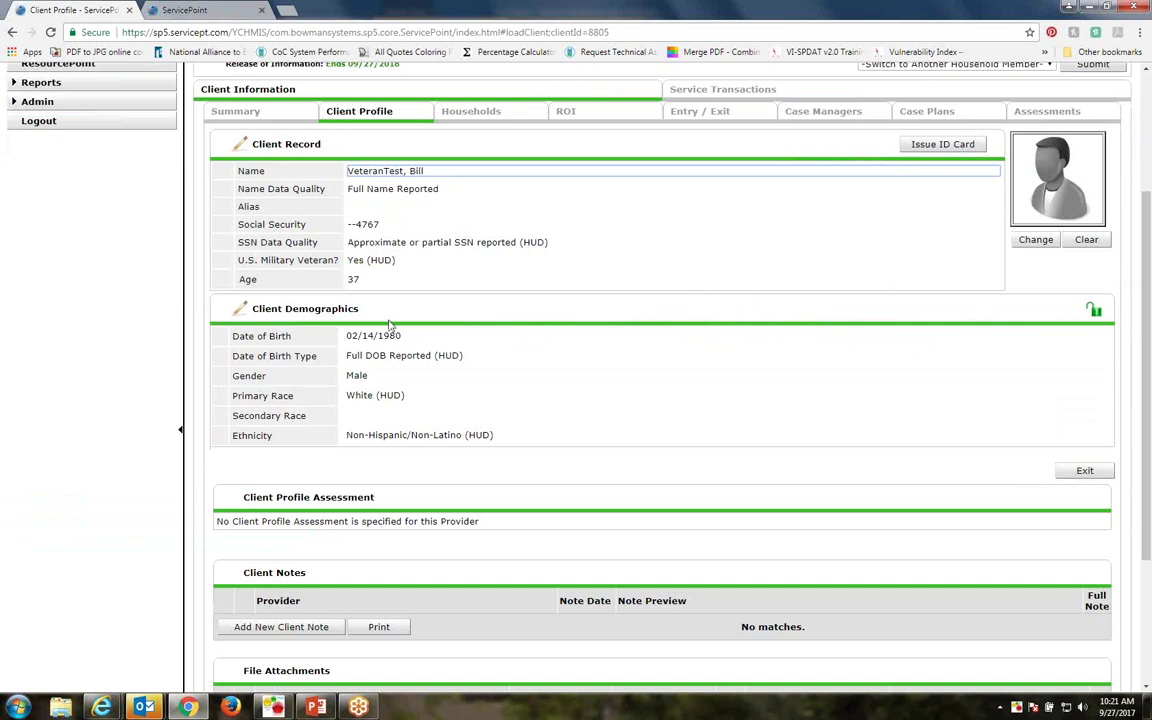
pyautogui.click(702, 111)
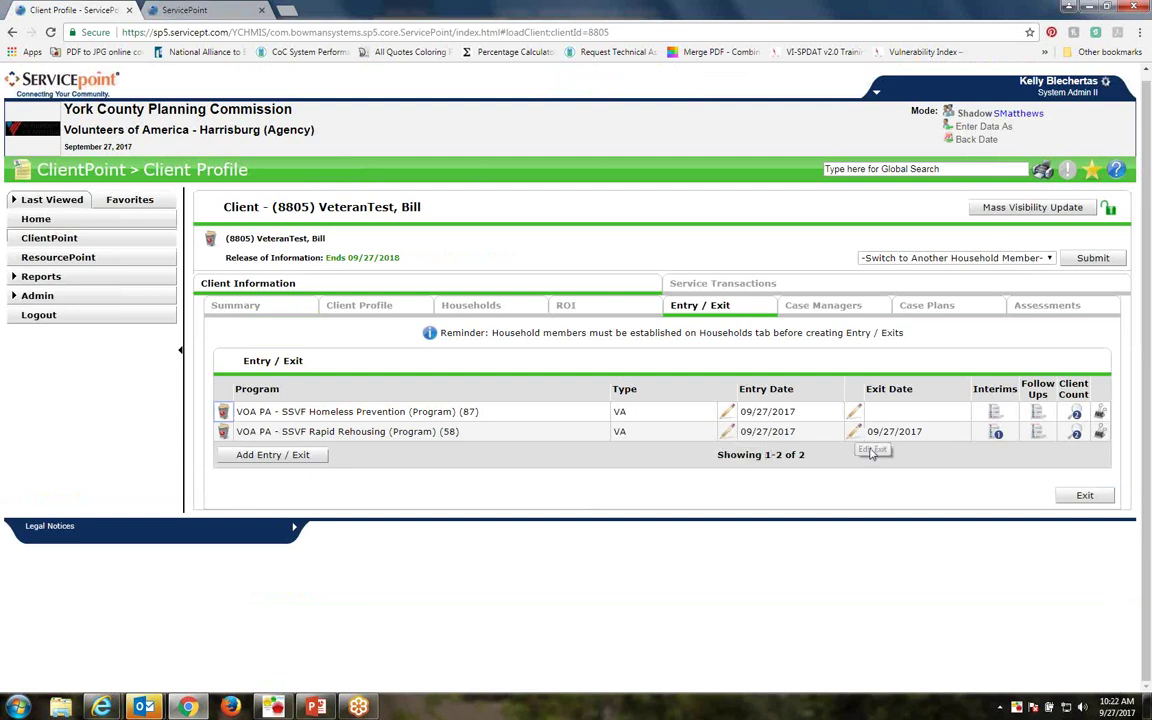
pyautogui.click(996, 435)
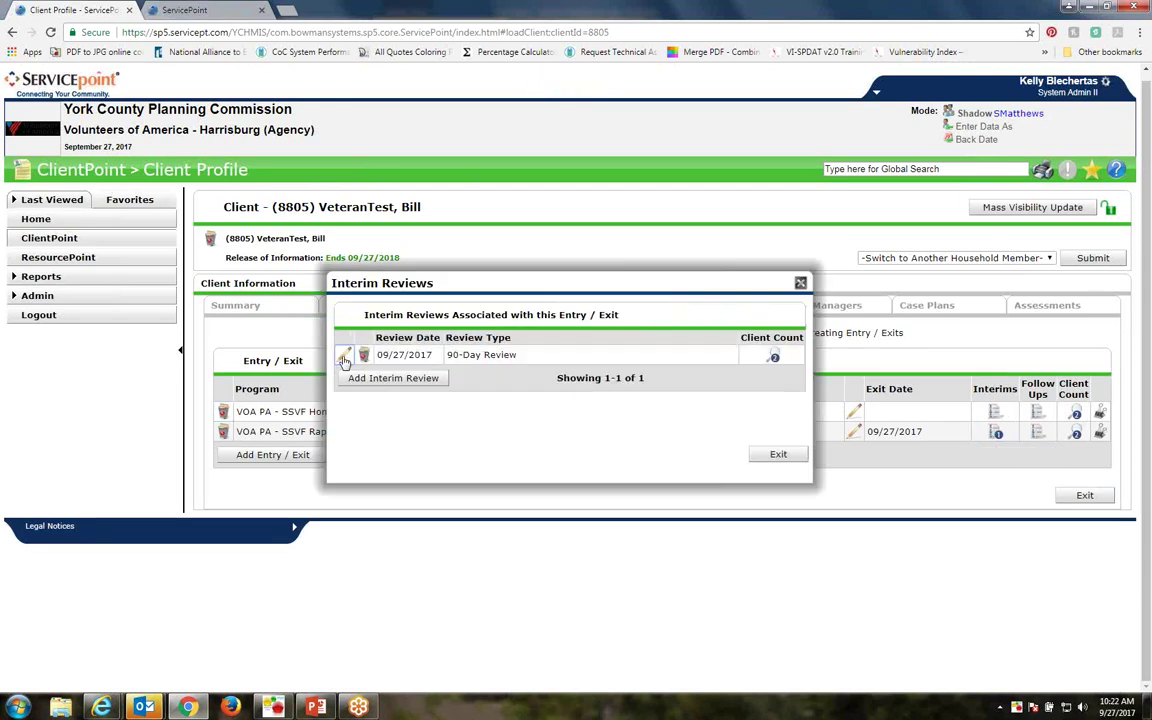
pyautogui.click(782, 456)
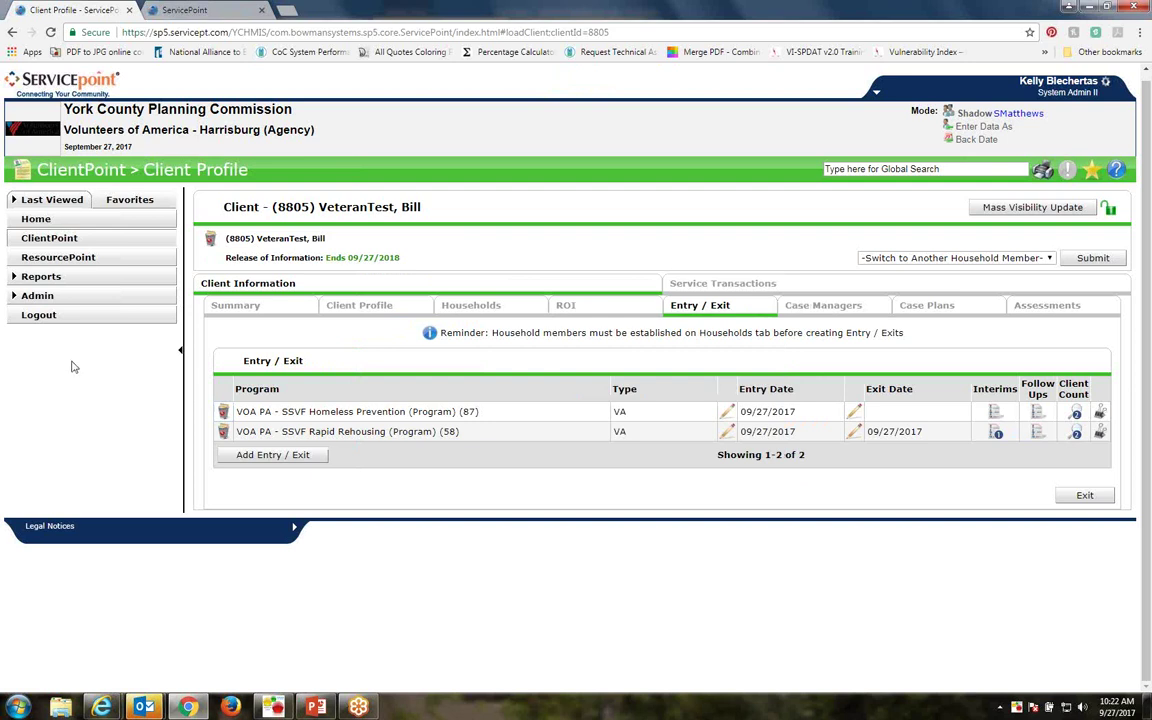
pyautogui.click(37, 281)
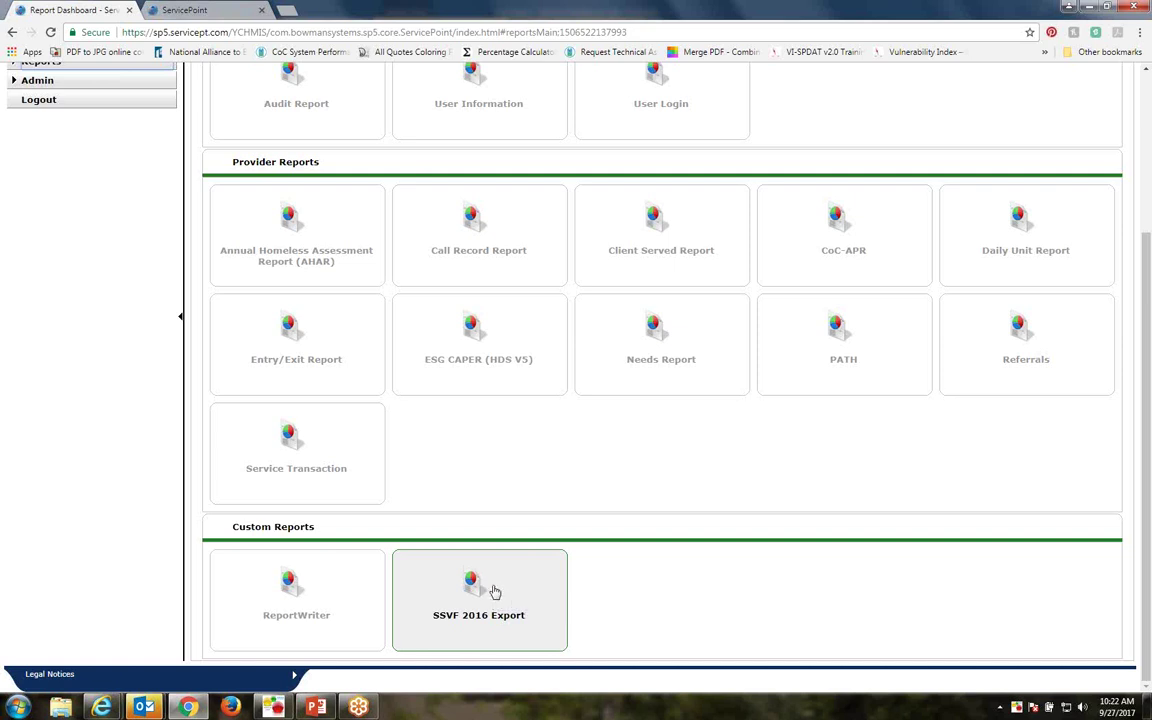
# Open the SSVF 2016 Export with provider VOA PA - SSVF Rapid Rehousing (Program) (58)
pyautogui.click(466, 590)
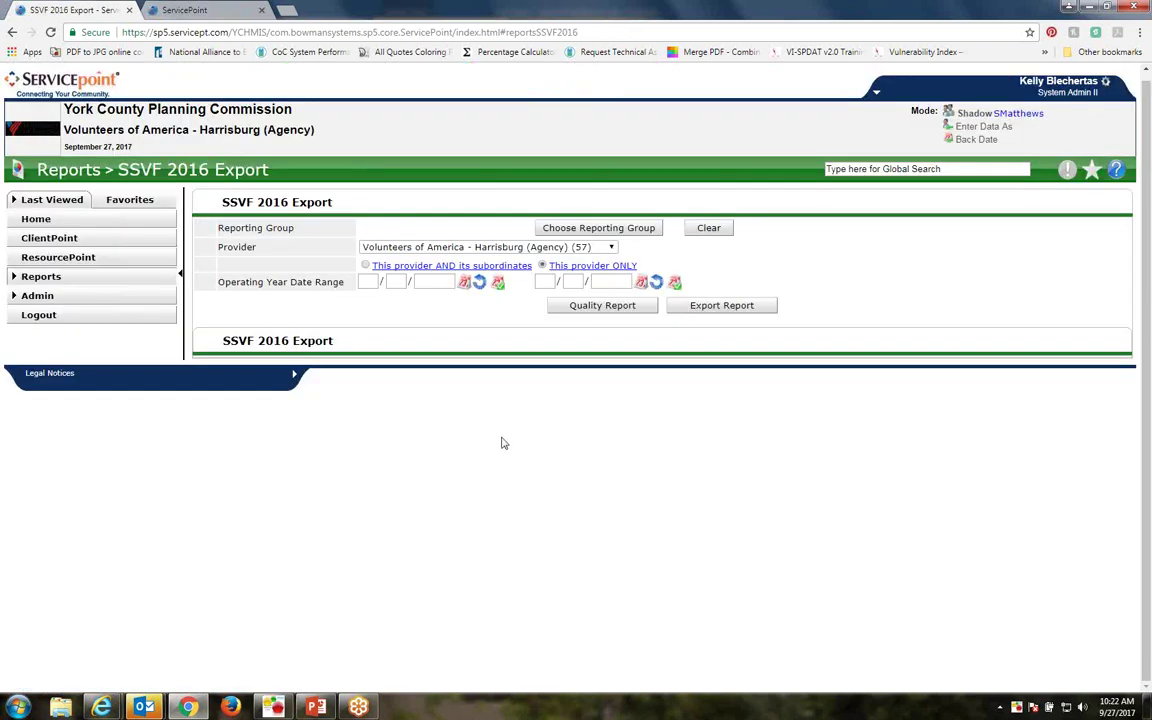
pyautogui.click(612, 248)
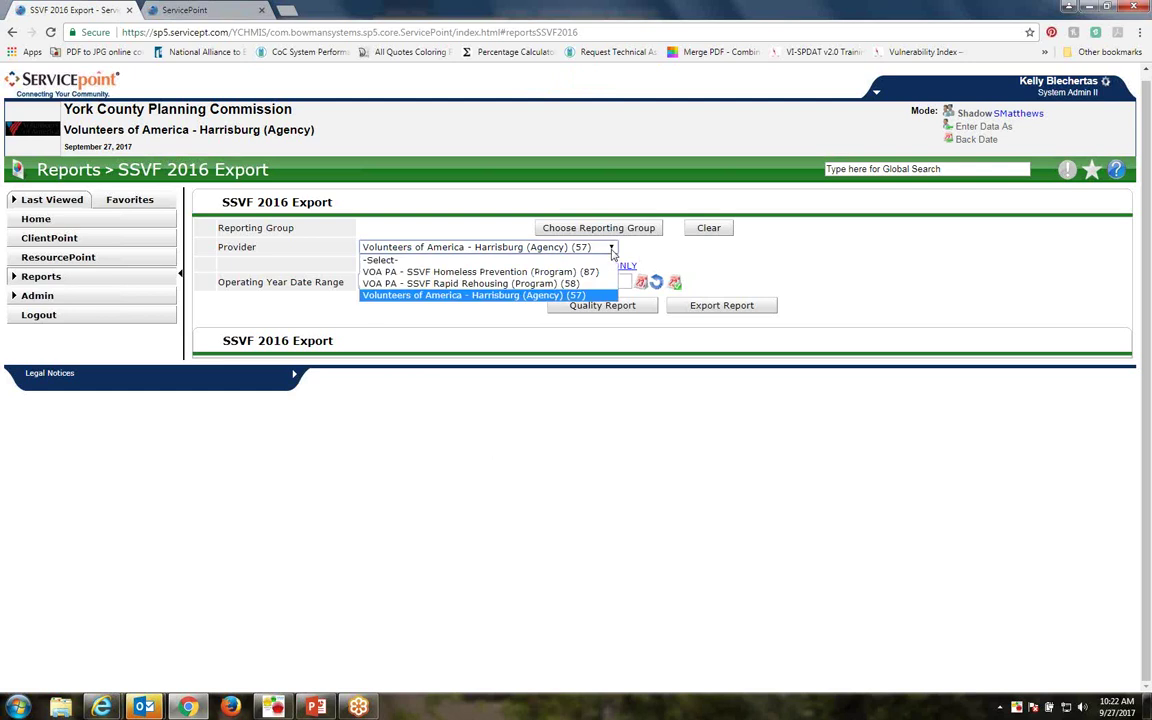
pyautogui.click(512, 285)
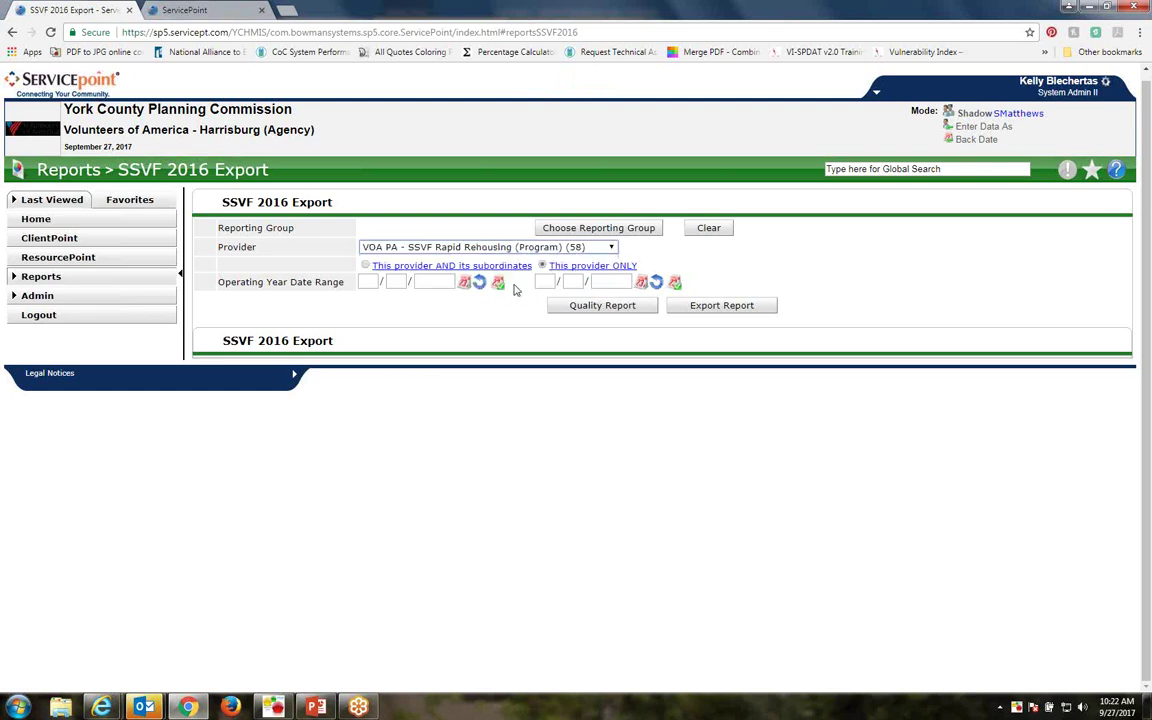
pyautogui.click(368, 282)
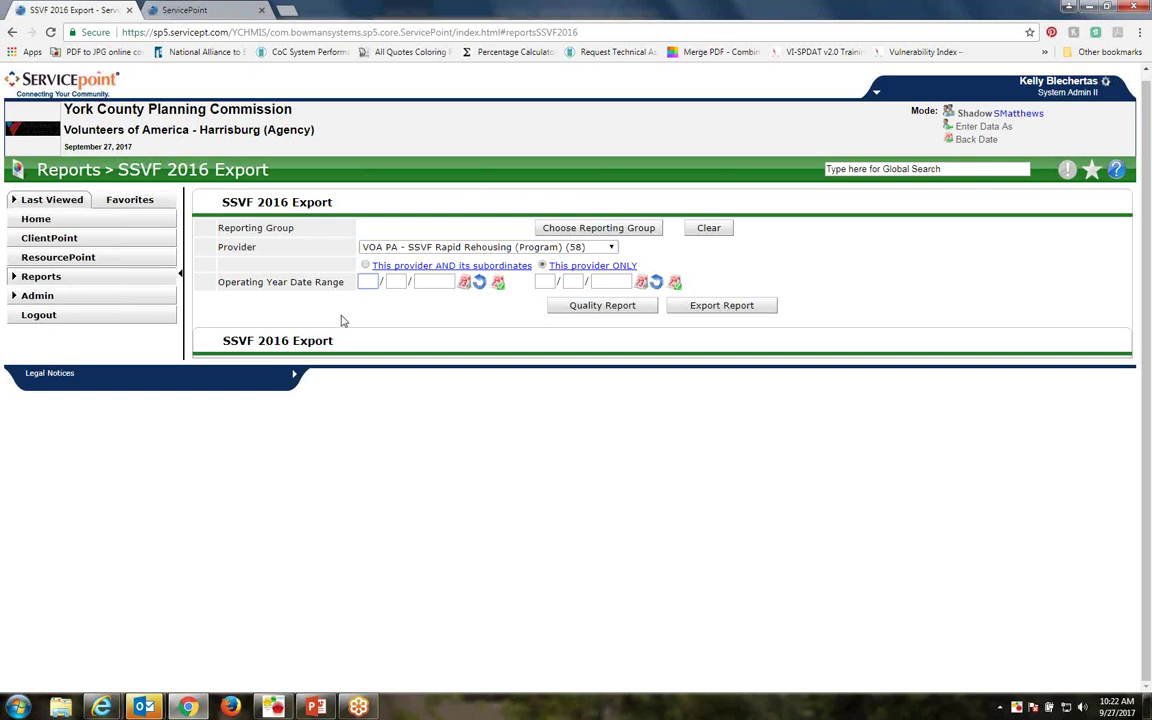
# Run the export for 01/01/2017–09/27/2017 and identify the client with the Social Security Number error
pyautogui.write('01 / ')
pyautogui.write('01 / 2017   ')
pyautogui.write('09 / ')
pyautogui.write('27 / 201')
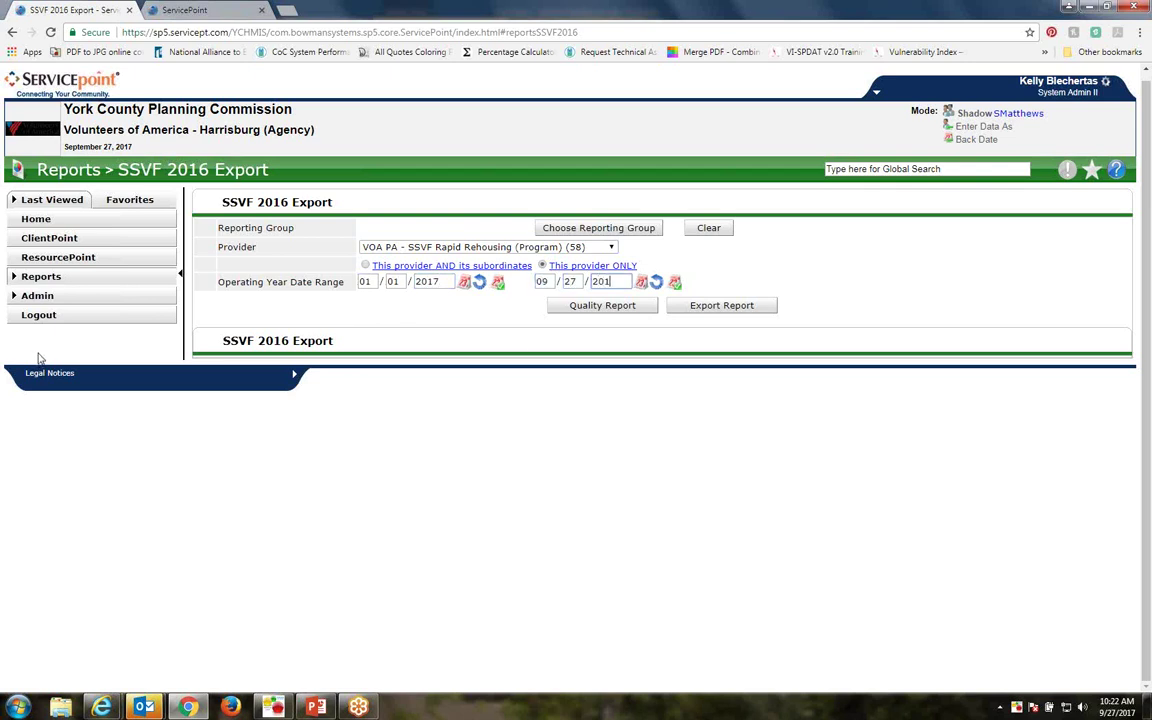
pyautogui.write('7')
pyautogui.click(615, 309)
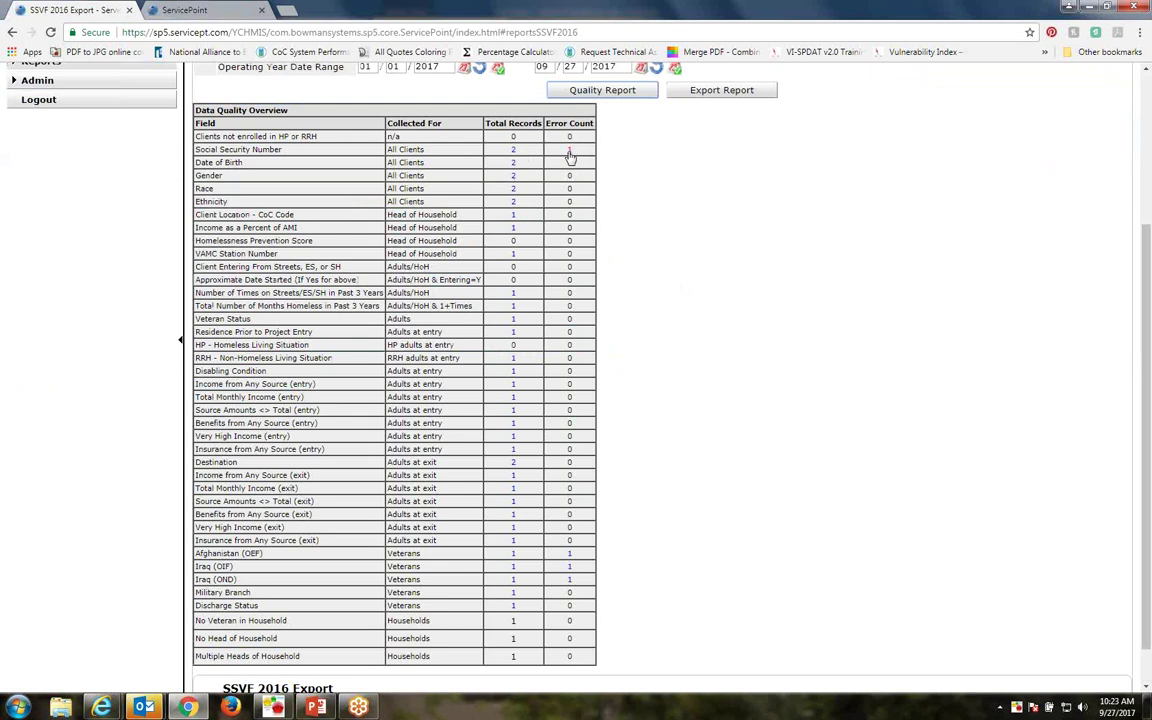
pyautogui.click(569, 152)
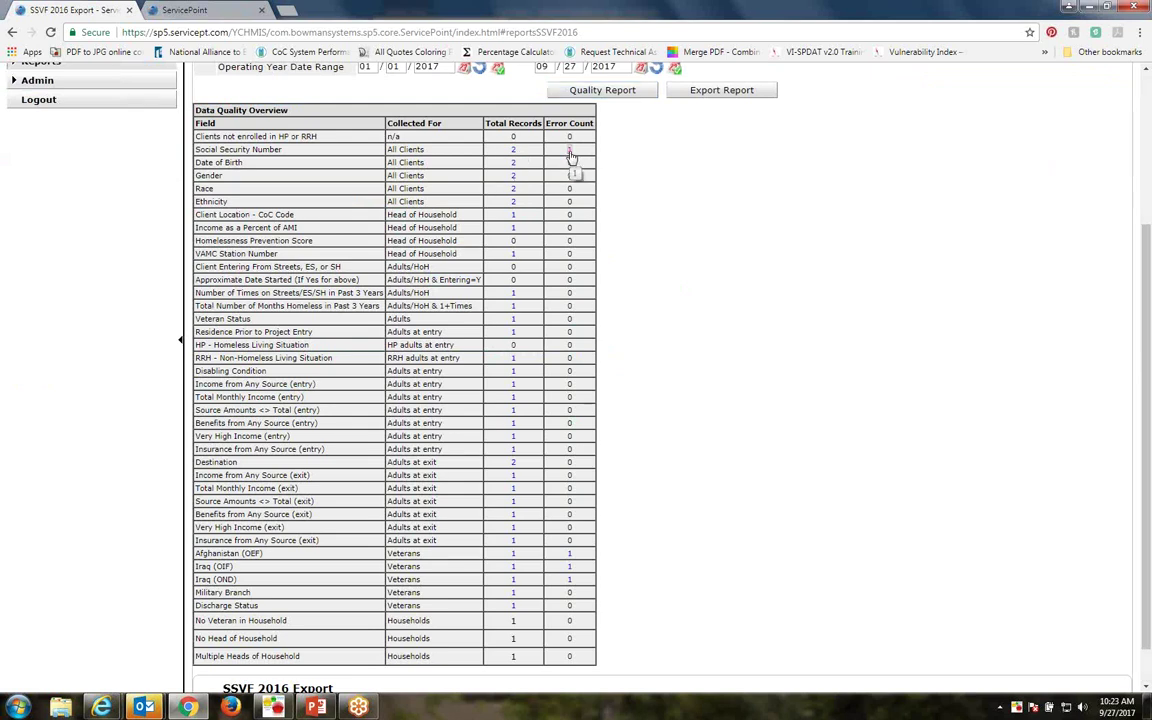
pyautogui.moveTo(444, 177); pyautogui.dragTo(521, 210)
pyautogui.click(518, 204)
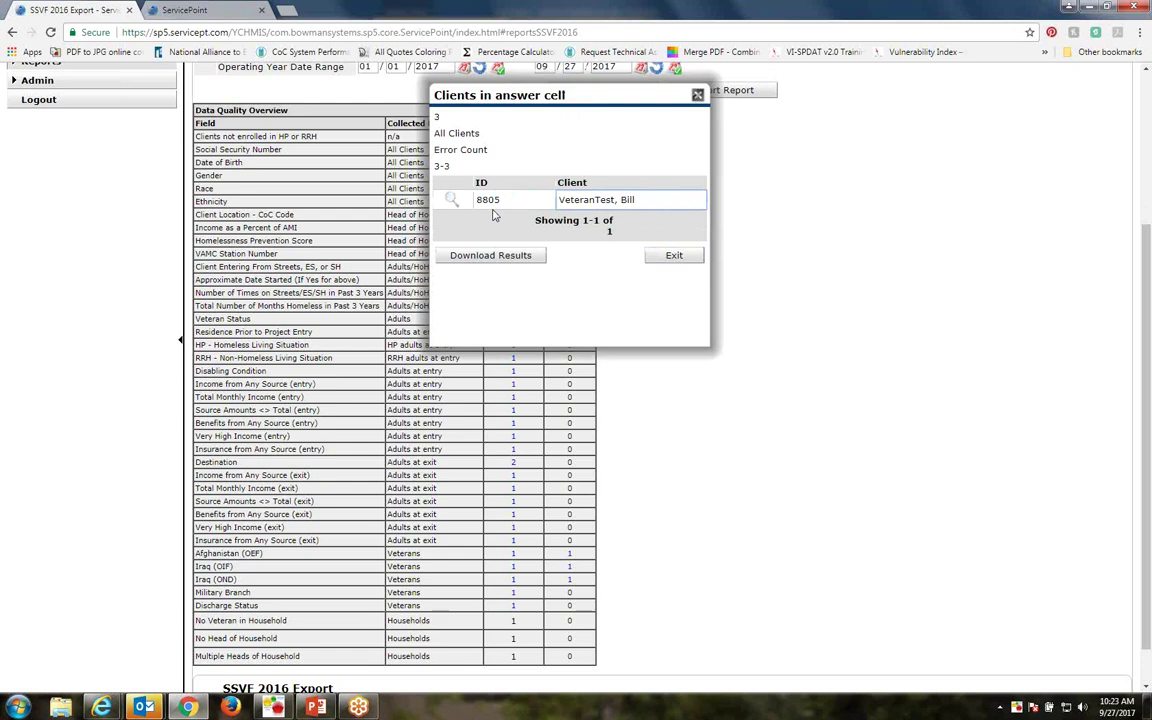
pyautogui.click(653, 262)
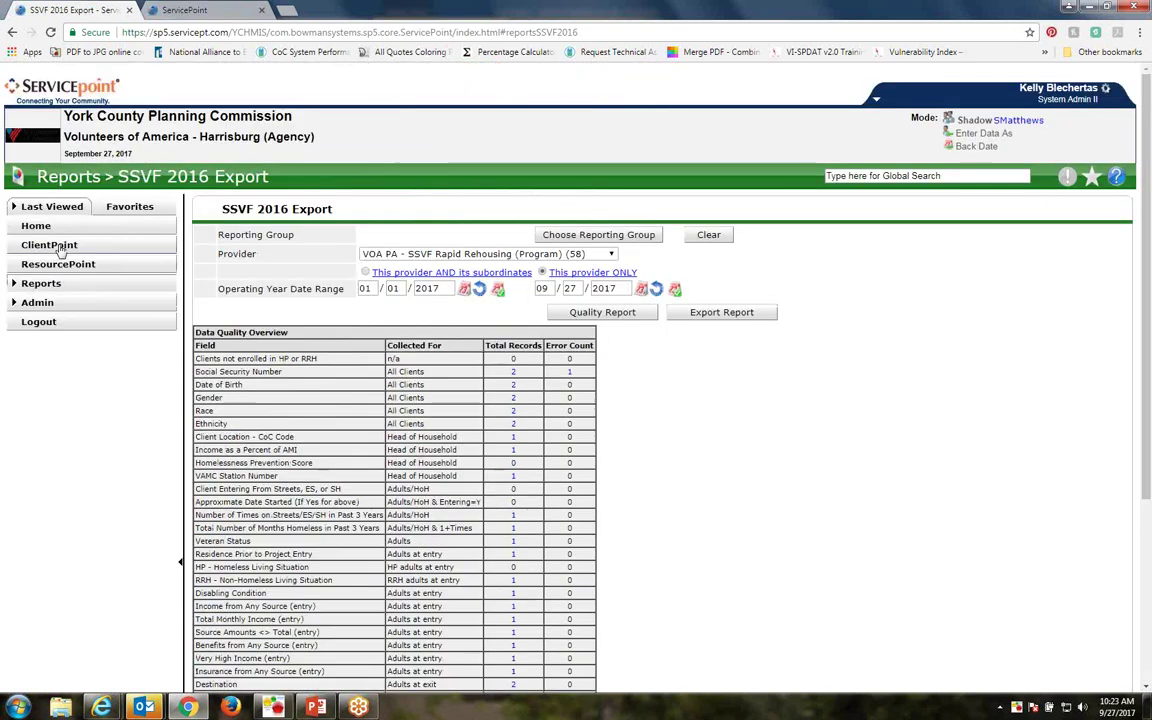
# Look up the test client in ClientPoint by their Client ID
pyautogui.click(59, 248)
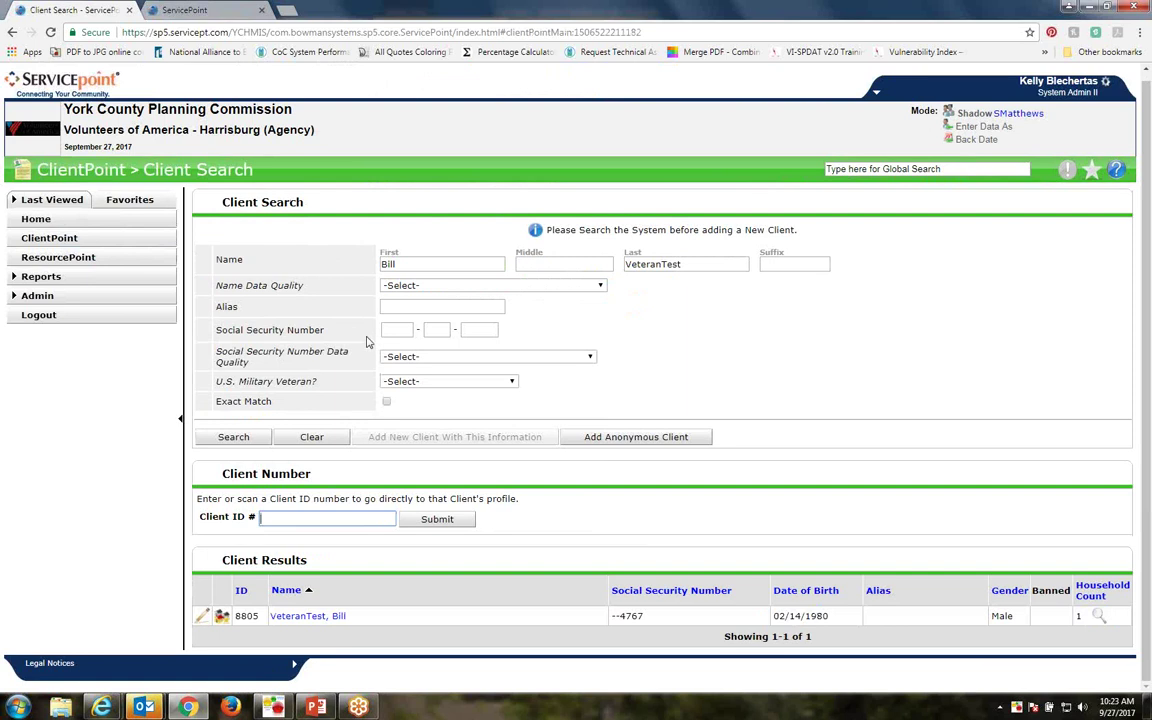
pyautogui.moveTo(196, 519); pyautogui.dragTo(278, 513)
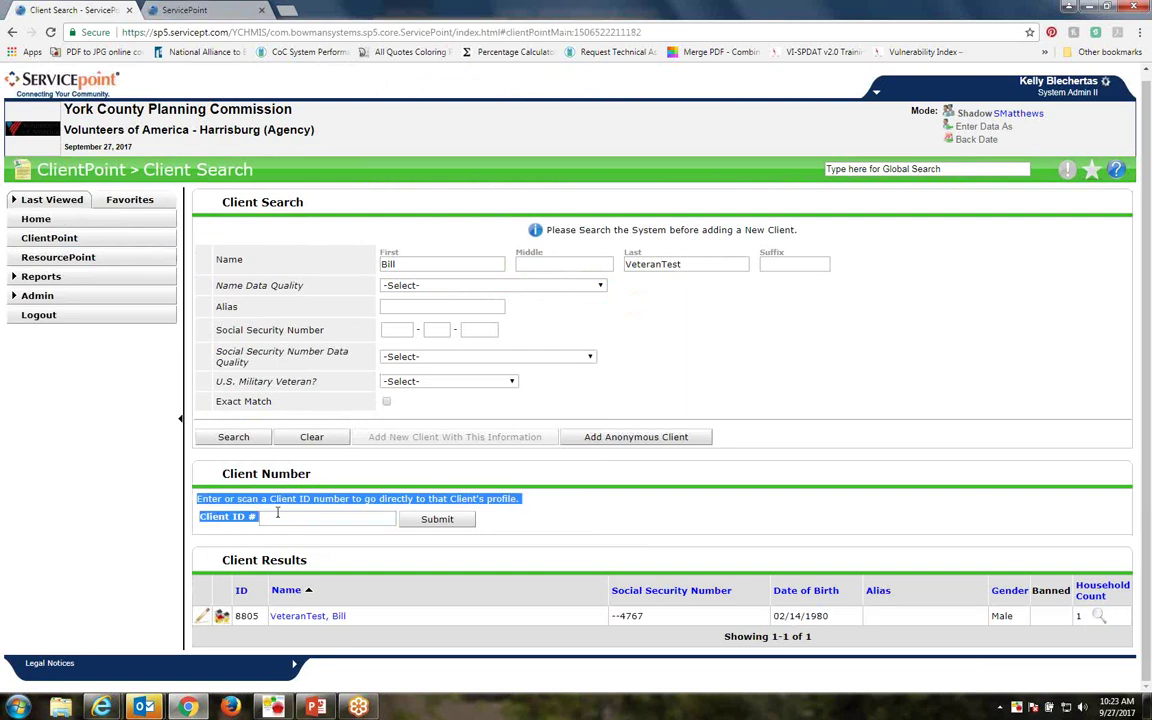
pyautogui.click(355, 516)
pyautogui.write('880')
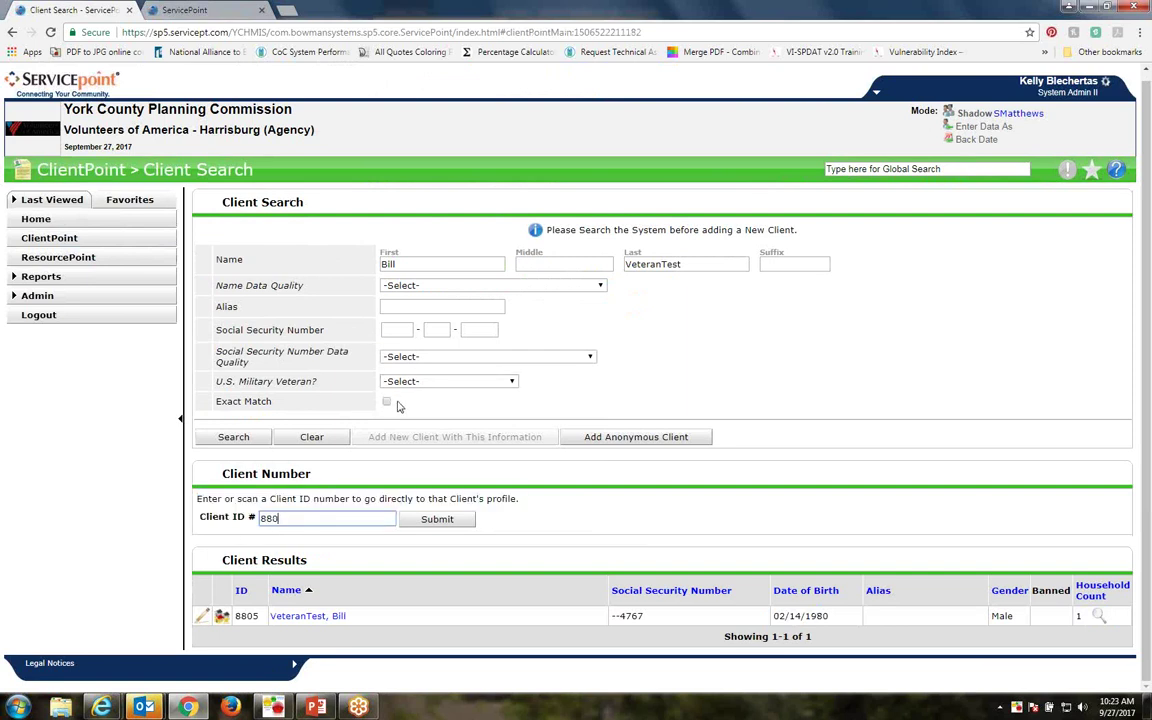
pyautogui.write('5')
pyautogui.press('Return')
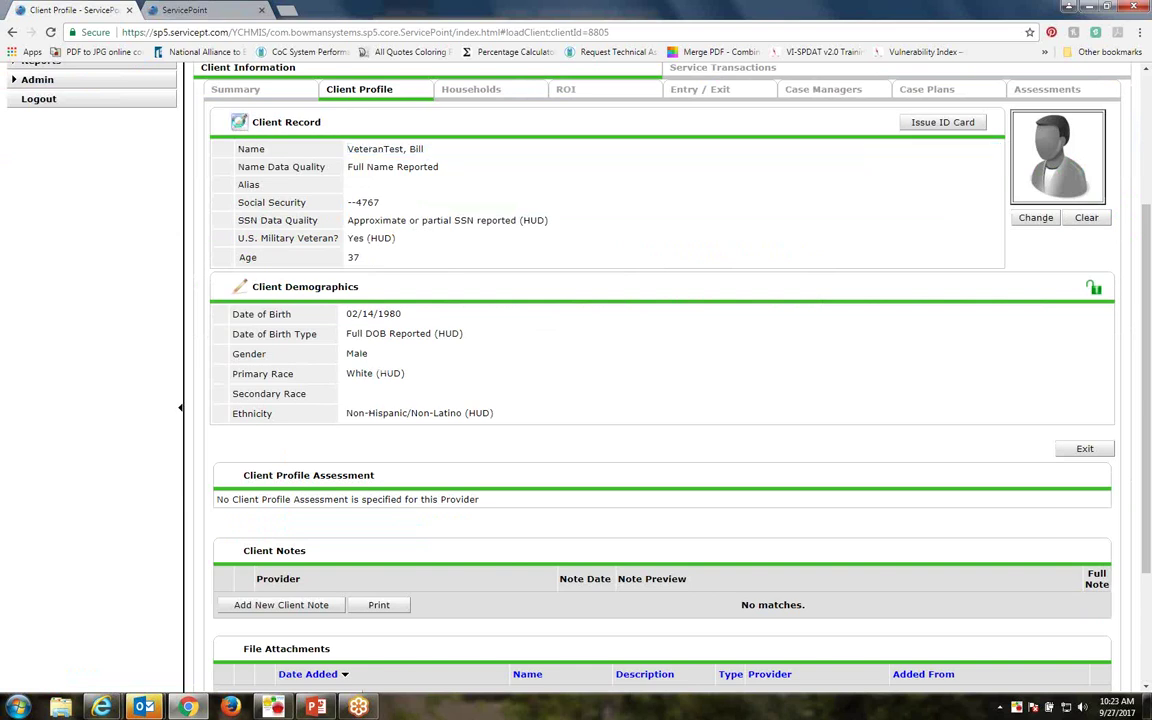
# Complete the client's Social Security number in the client record, save, and return to Reports
pyautogui.click(228, 118)
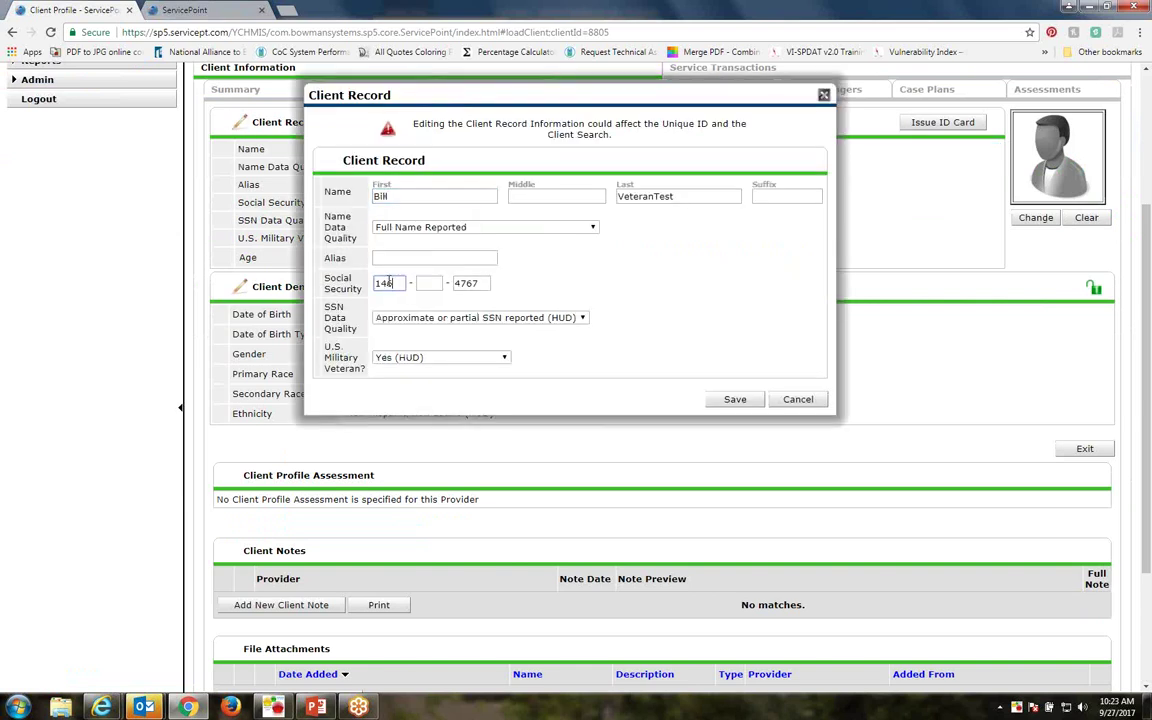
pyautogui.press('Return')
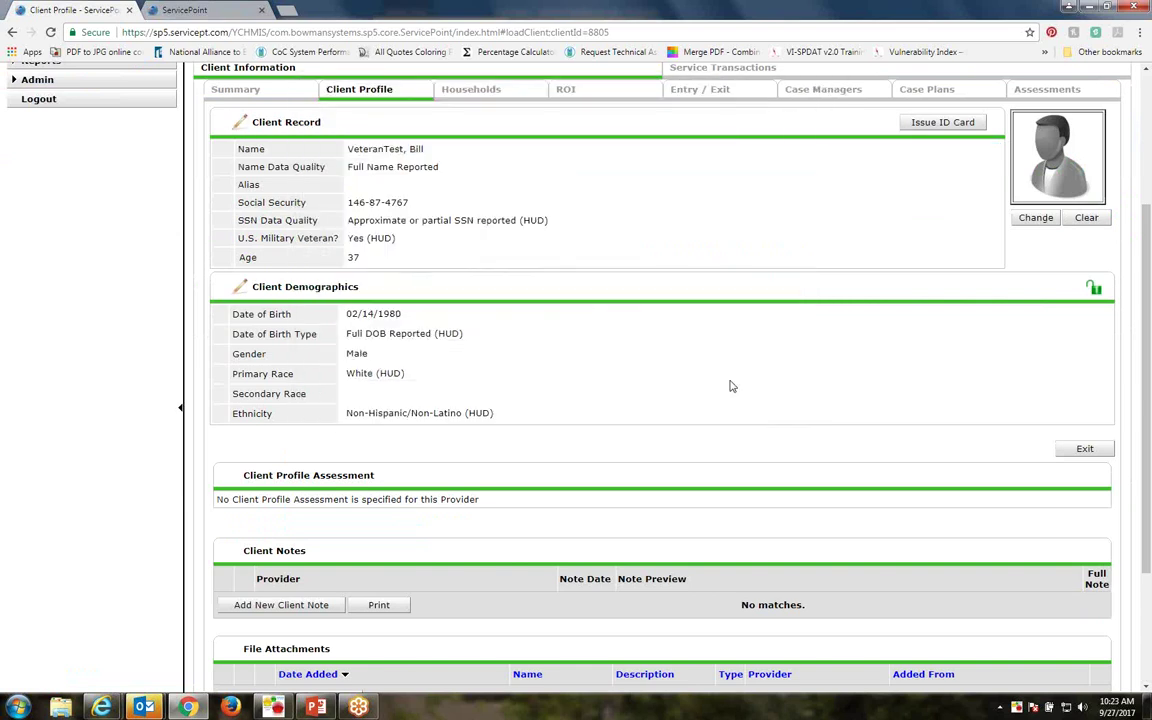
pyautogui.scroll(3, 388, 330)
pyautogui.click(60, 283)
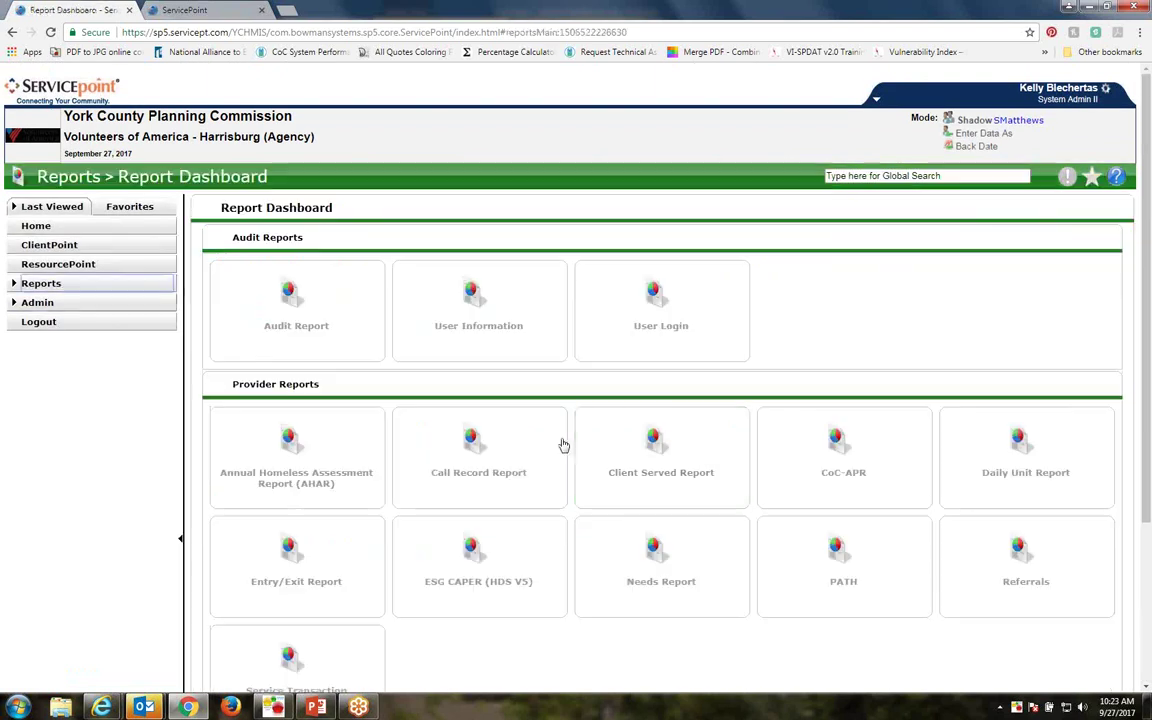
# Set up the SSVF 2016 Export for VOA PA - SSVF Rapid Rehousing (Program) (58), 01/01/2017 to 09/27/2017
pyautogui.scroll(-3, 594, 481)
pyautogui.click(558, 558)
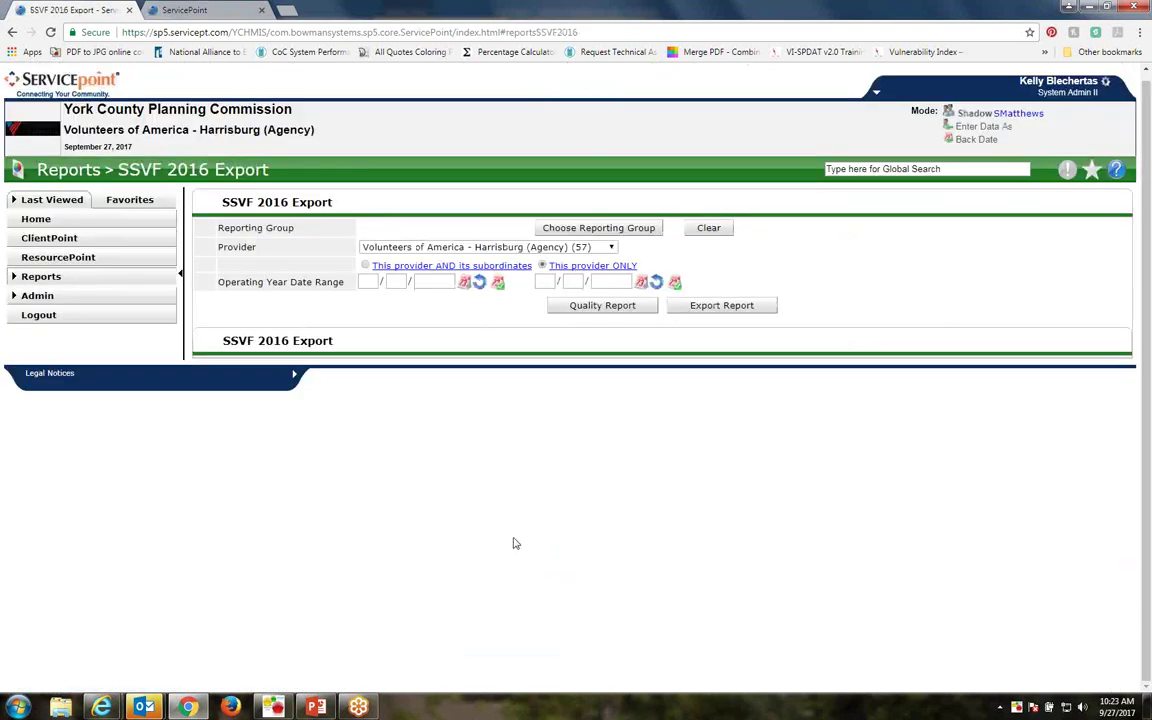
pyautogui.click(540, 248)
pyautogui.click(544, 283)
pyautogui.click(376, 281)
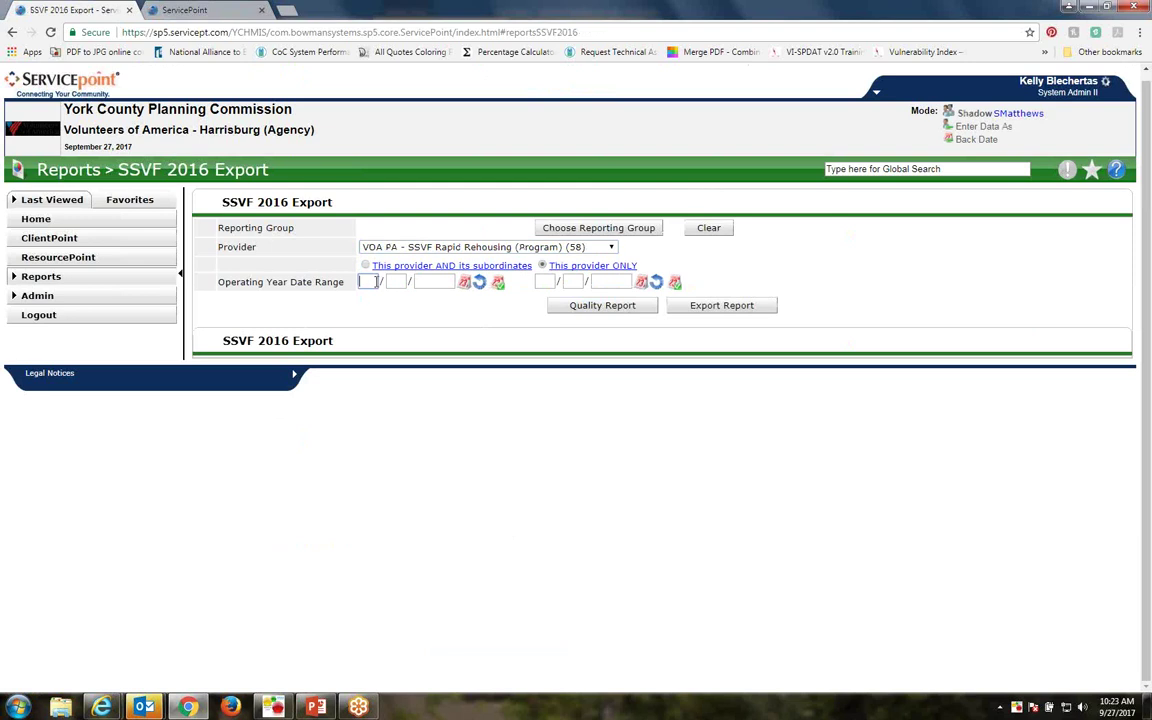
pyautogui.write('01012017')
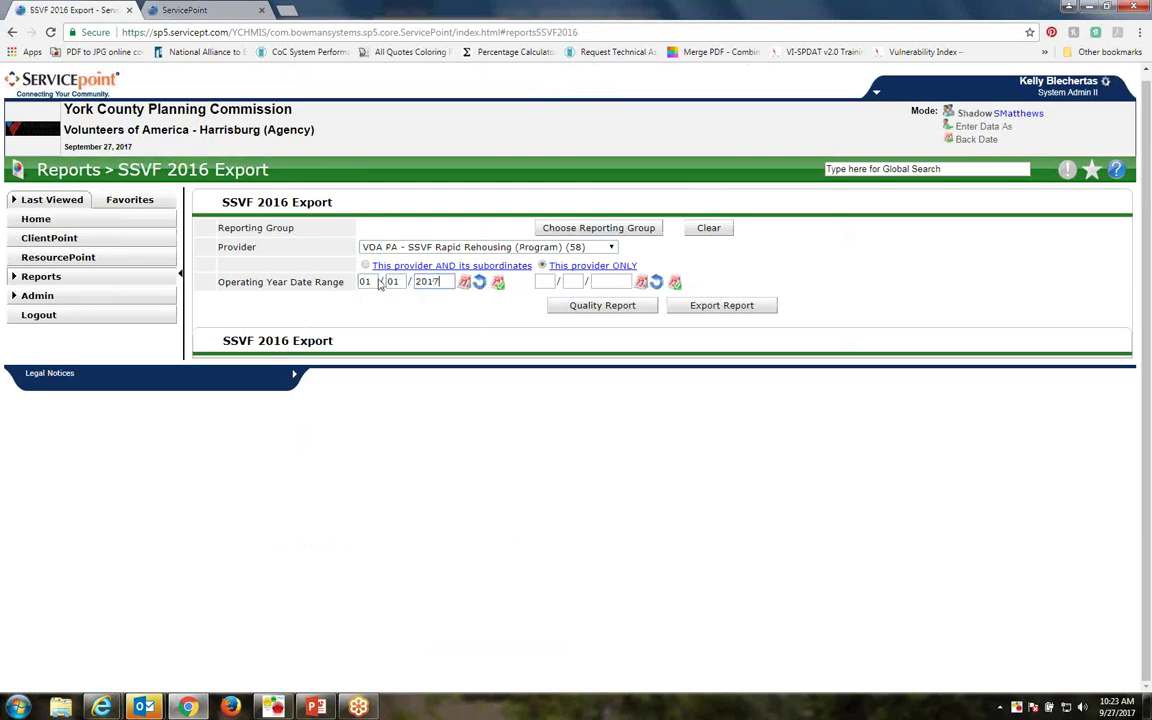
pyautogui.click(540, 281)
pyautogui.write('09 / 27 / 2')
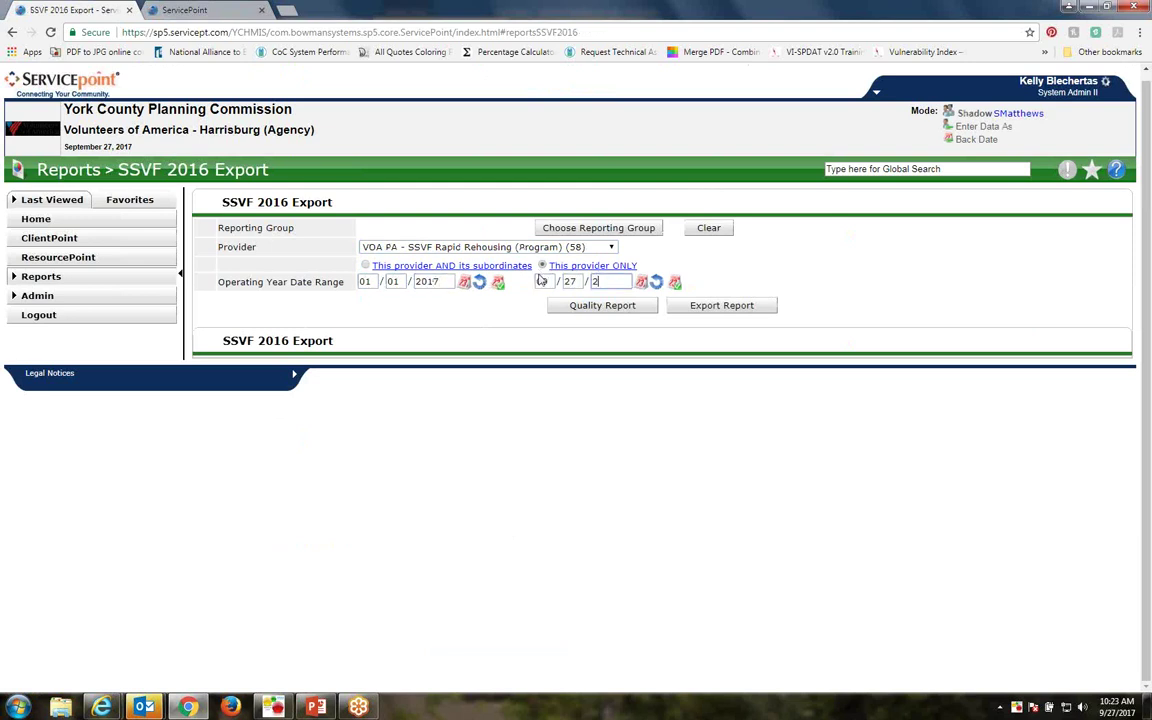
pyautogui.write('017')
# Build the quality report and drill into the remaining Afghanistan (OEF) deployment error count
pyautogui.click(596, 309)
pyautogui.scroll(-3, 541, 397)
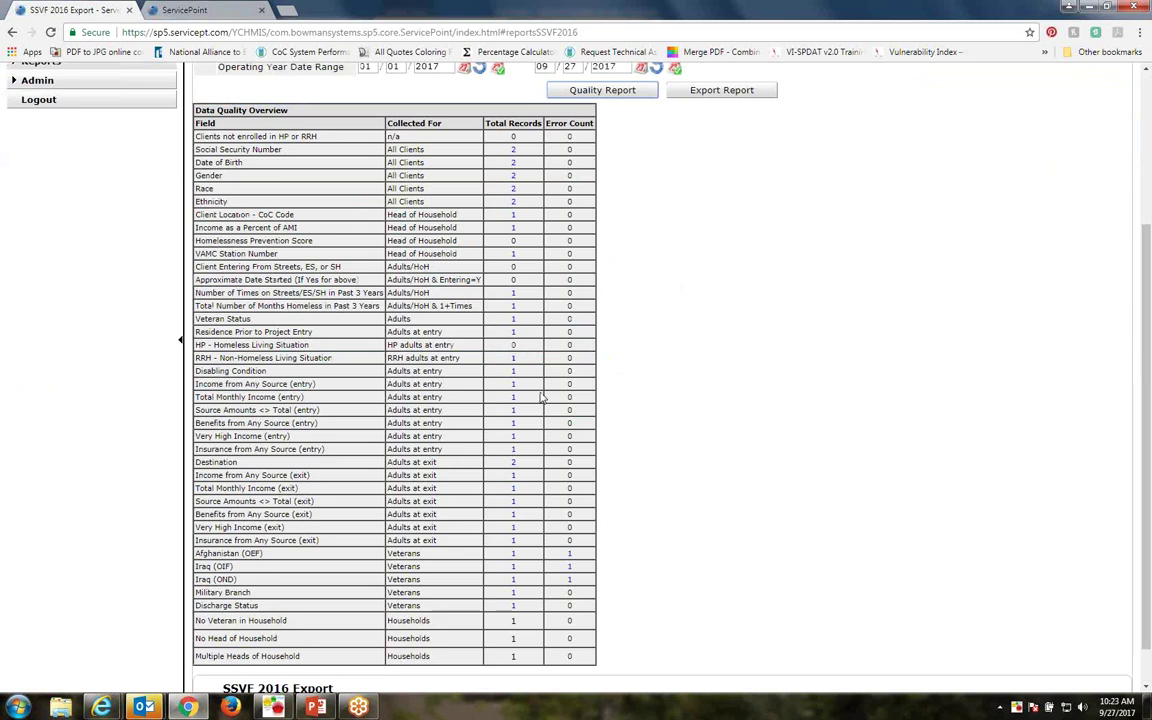
pyautogui.click(571, 556)
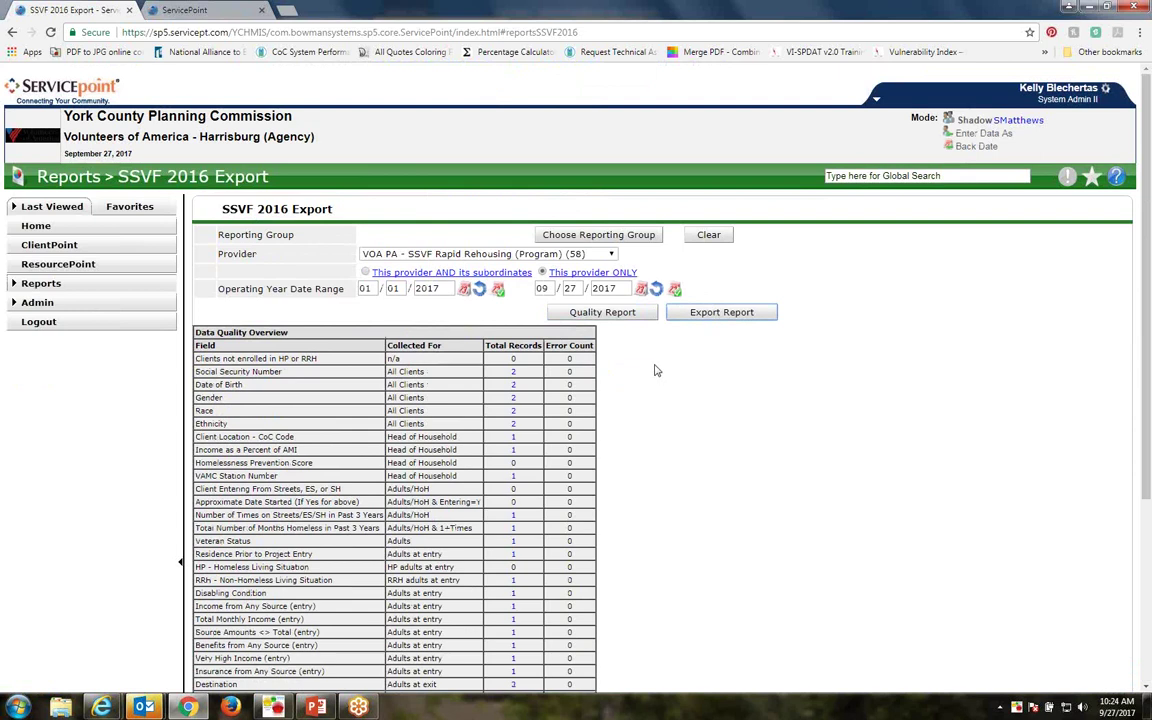
# Export the SSVF 2016 report and download the resulting 4.6 KB zip of CSV files
pyautogui.scroll(-3, 655, 367)
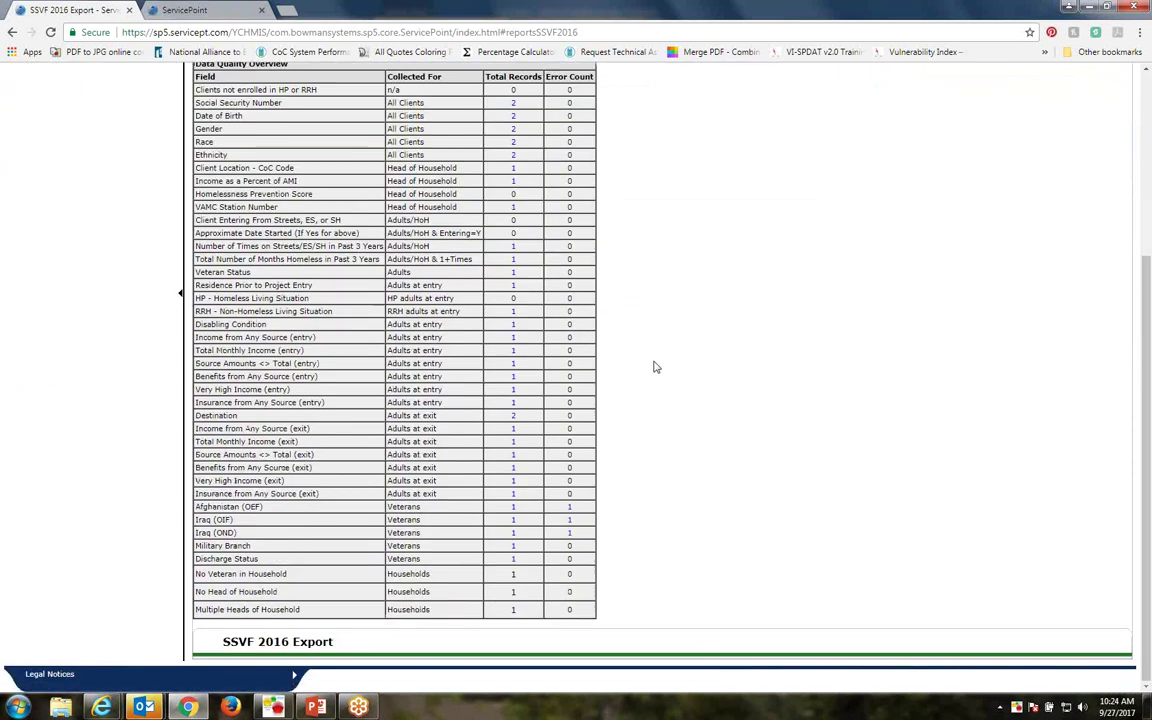
pyautogui.click(247, 643)
pyautogui.scroll(-3, 400, 514)
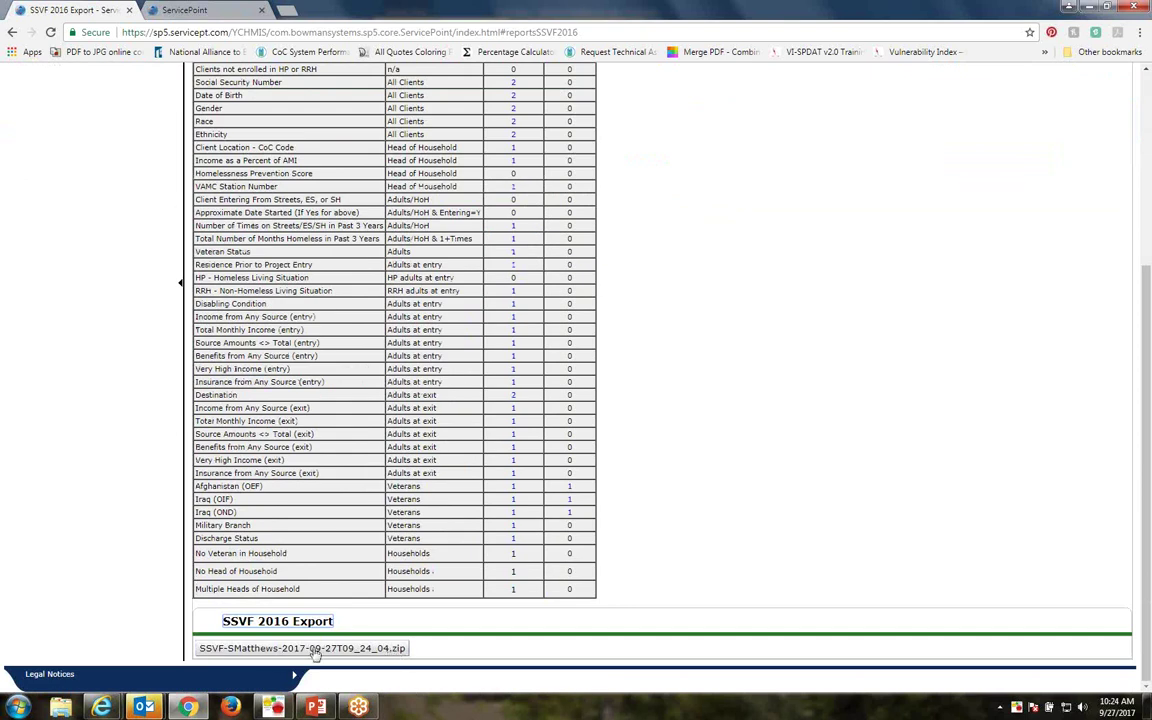
pyautogui.click(315, 650)
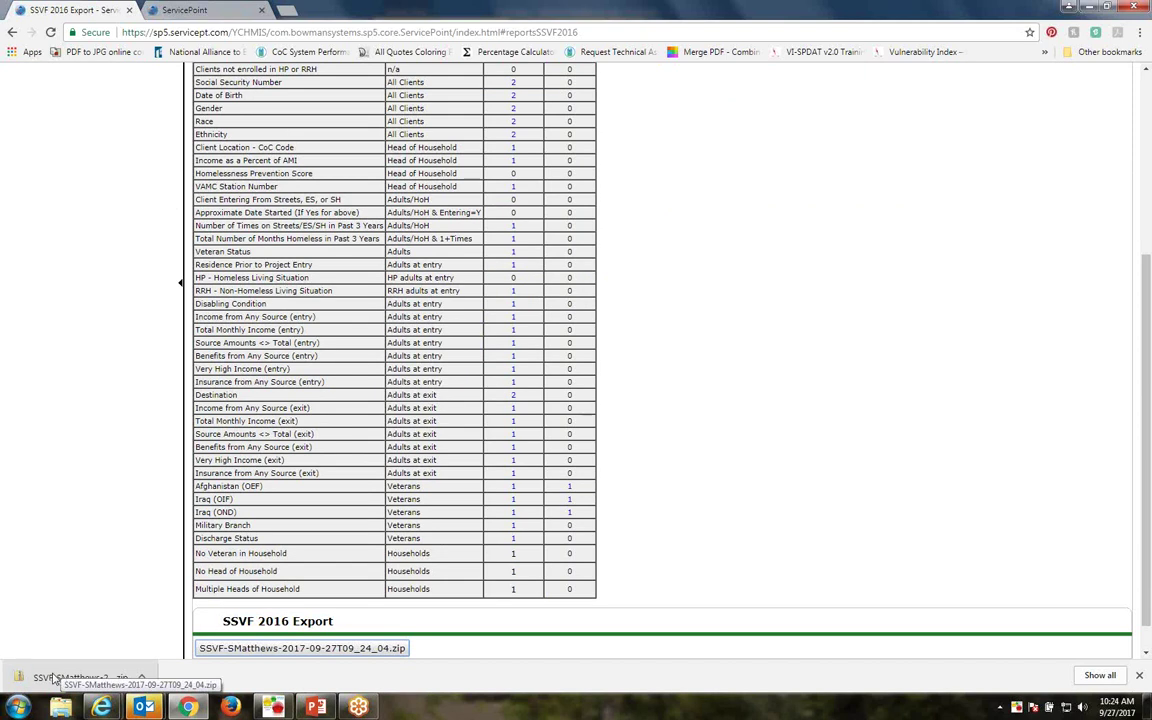
pyautogui.click(53, 678)
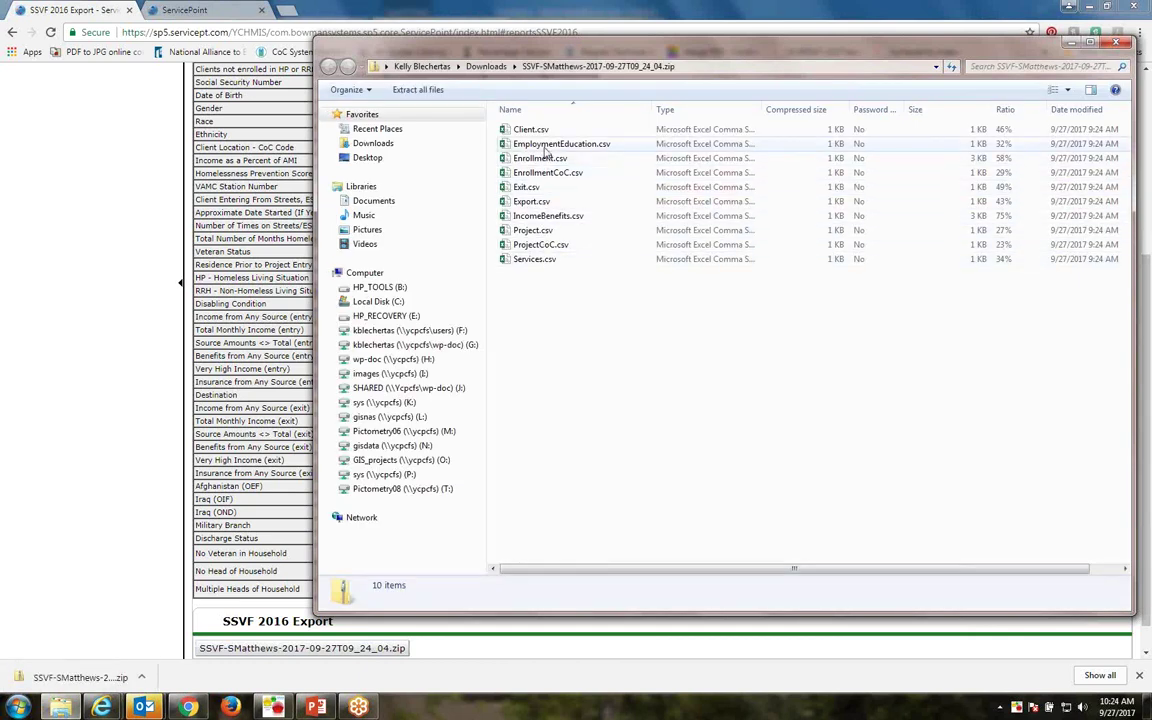
pyautogui.click(1117, 47)
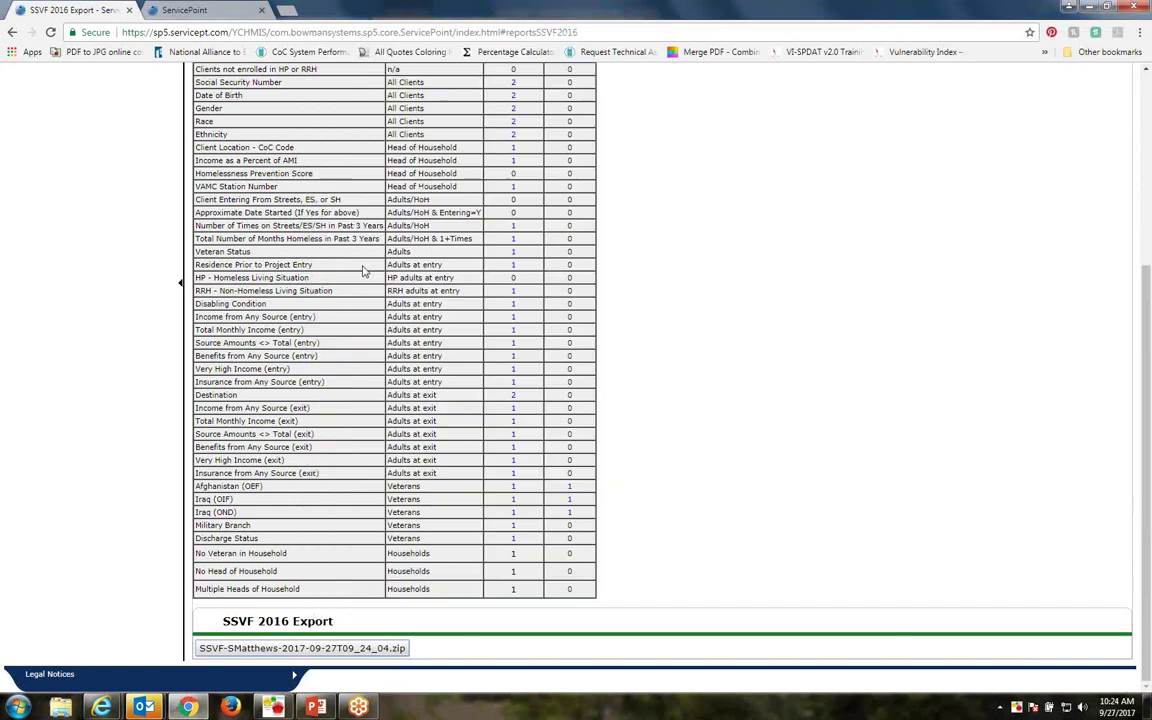
pyautogui.scroll(10, 67, 354)
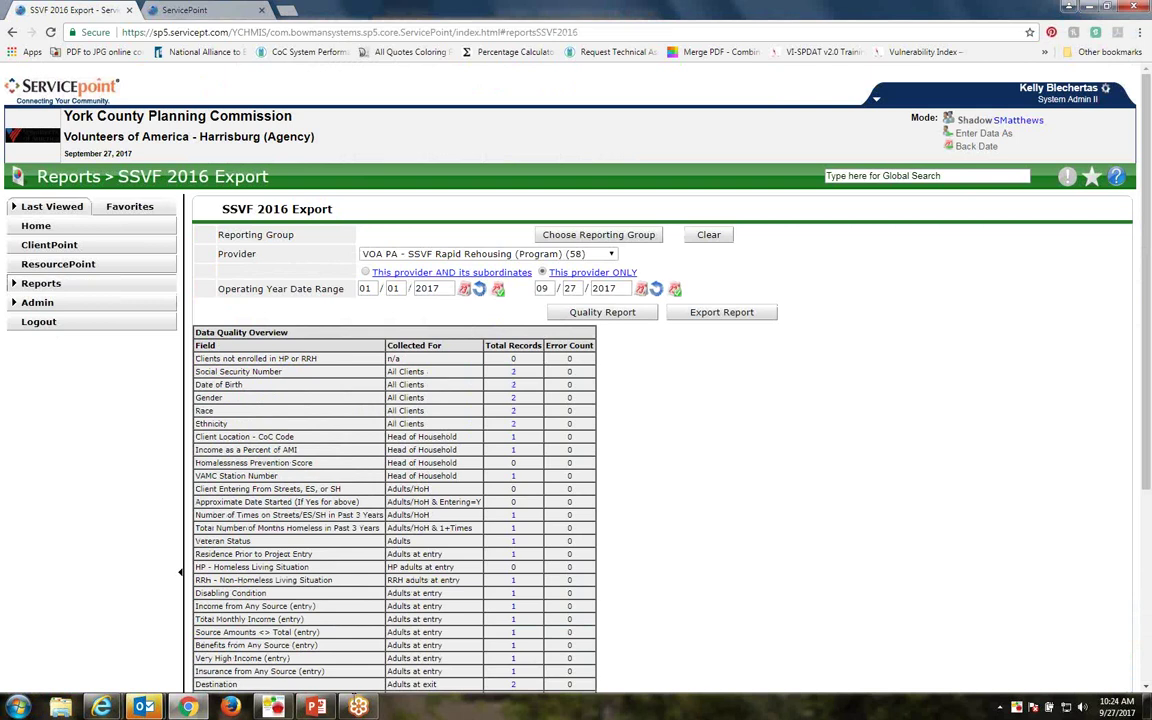
pyautogui.moveTo(316, 707)
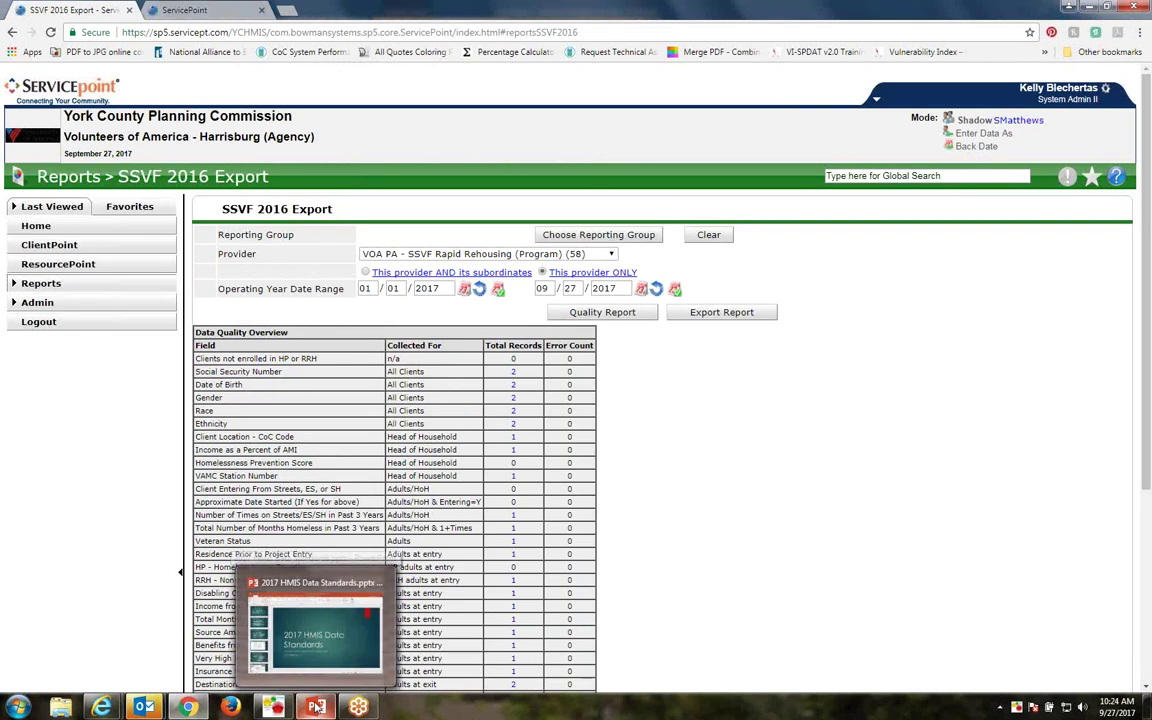